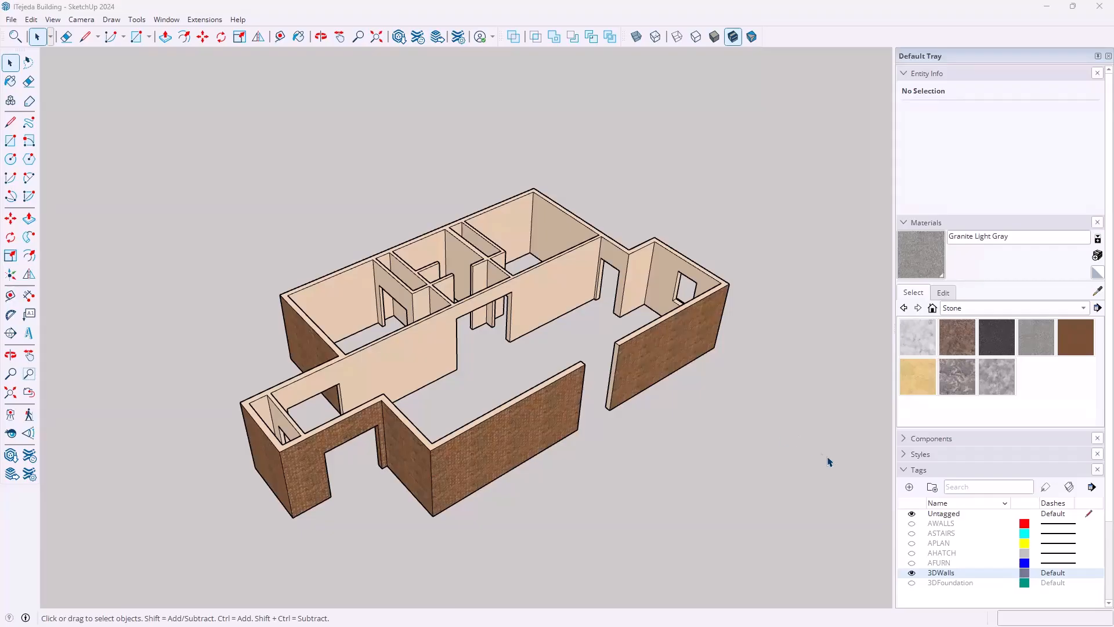
# - Turn on the 3DFoundation tag and examine the brick entrance opening beside the front steps
pyautogui.click(912, 583)
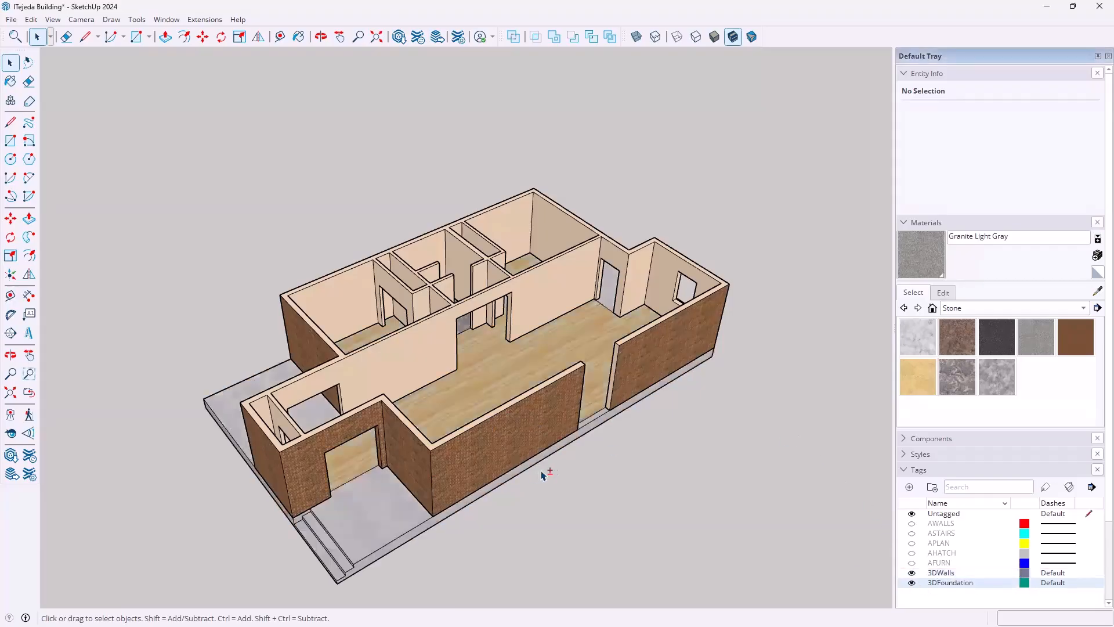
pyautogui.moveTo(579, 487); pyautogui.dragTo(564, 376, button='middle')
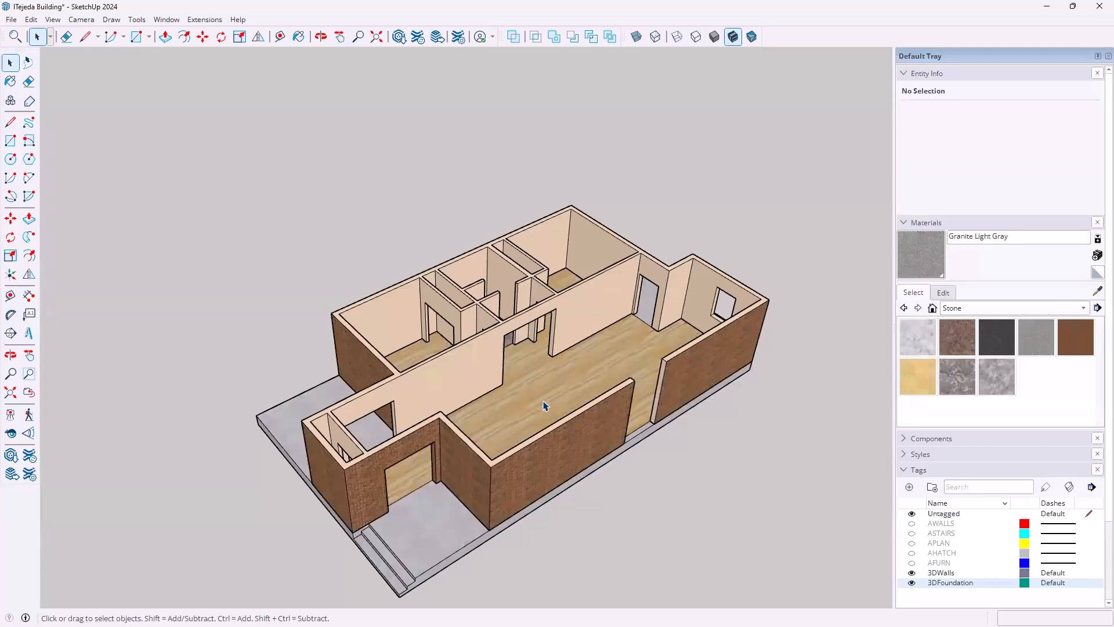
pyautogui.moveTo(546, 419)
pyautogui.mouseDown(button='middle')
pyautogui.moveTo(558, 347)
pyautogui.moveTo(532, 357)
pyautogui.mouseUp(button='middle')
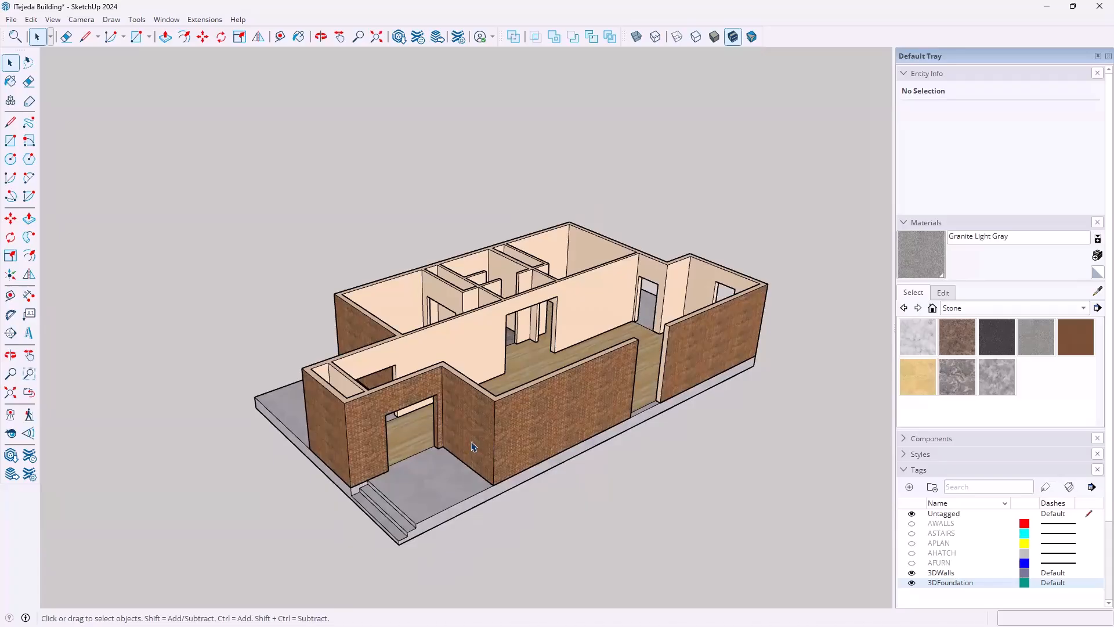
pyautogui.moveTo(560, 406); pyautogui.dragTo(627, 371, button='middle')
pyautogui.scroll(5, 625, 369)
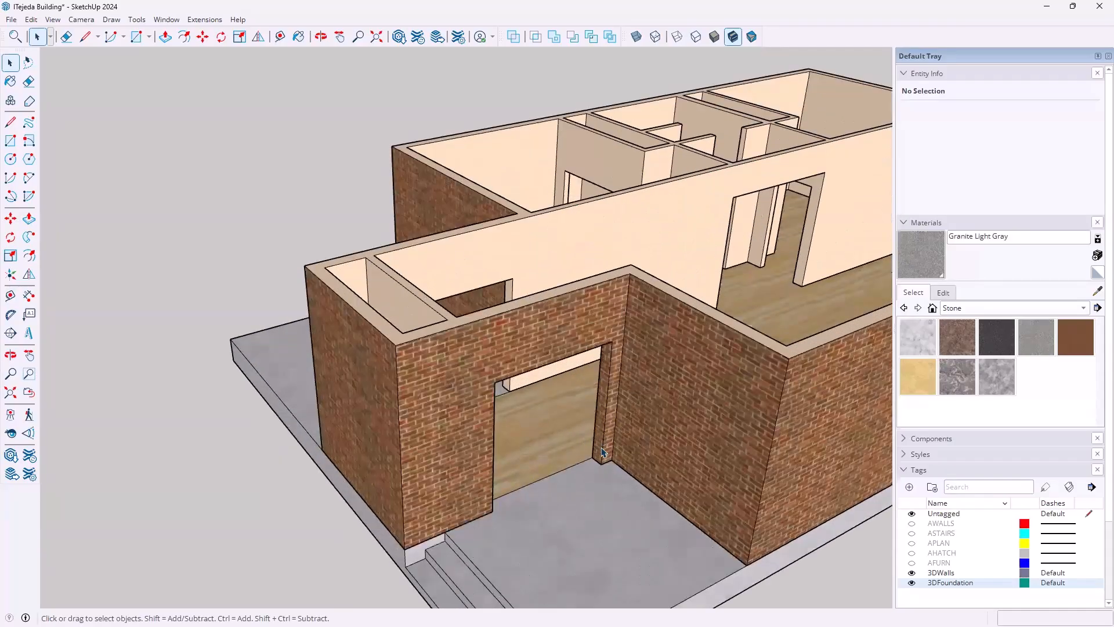
pyautogui.scroll(5, 600, 436)
pyautogui.moveTo(597, 404); pyautogui.dragTo(635, 348, button='middle')
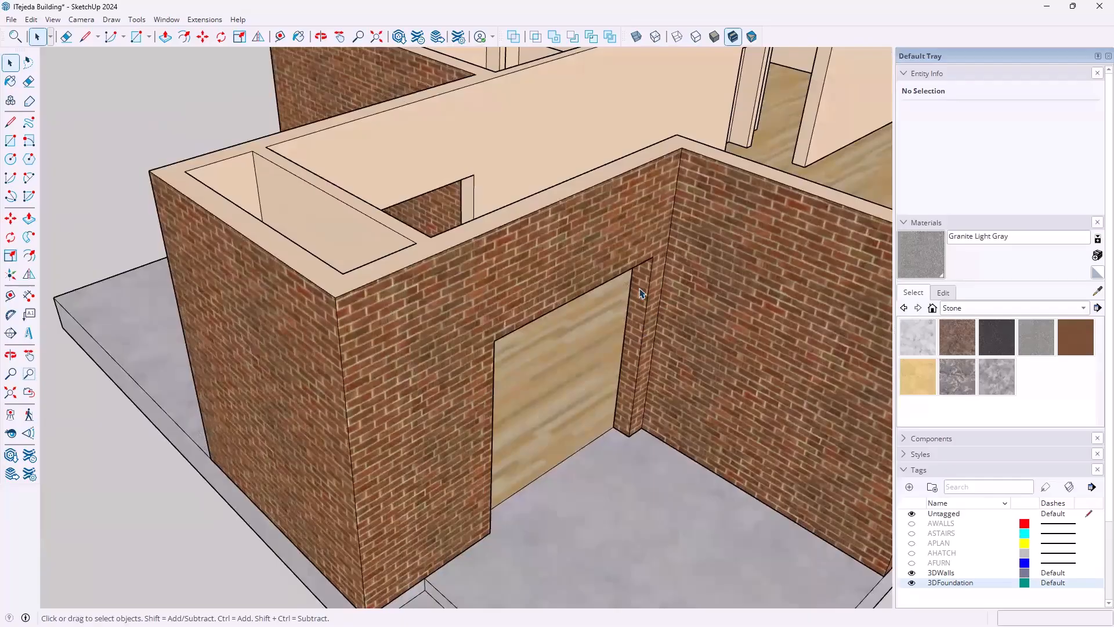
pyautogui.scroll(2, 636, 335)
pyautogui.scroll(3, 647, 272)
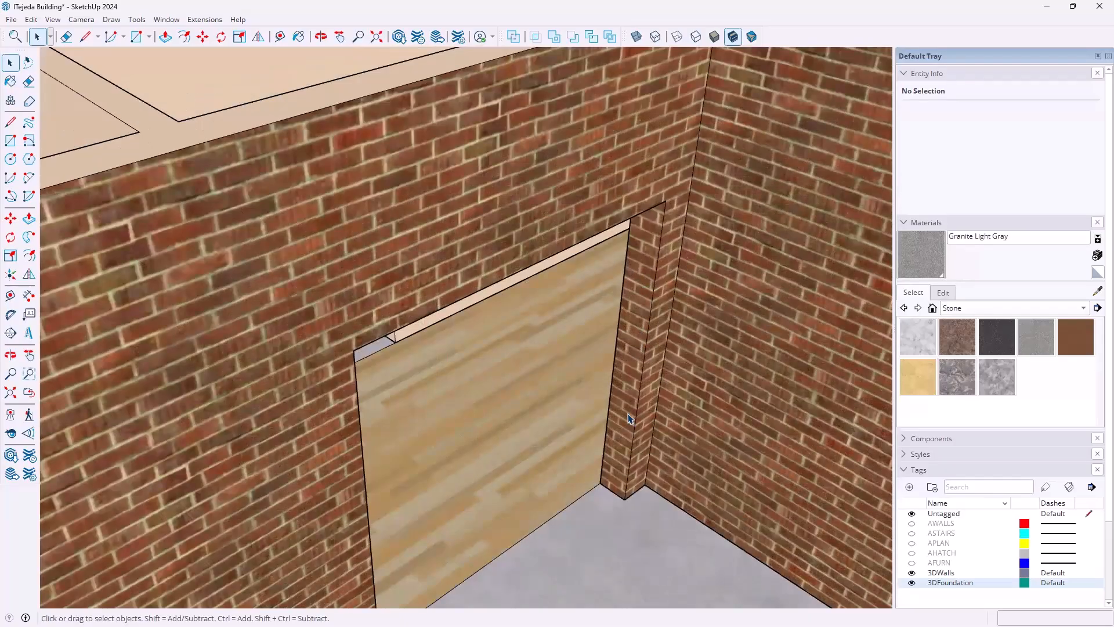
pyautogui.scroll(-5, 634, 434)
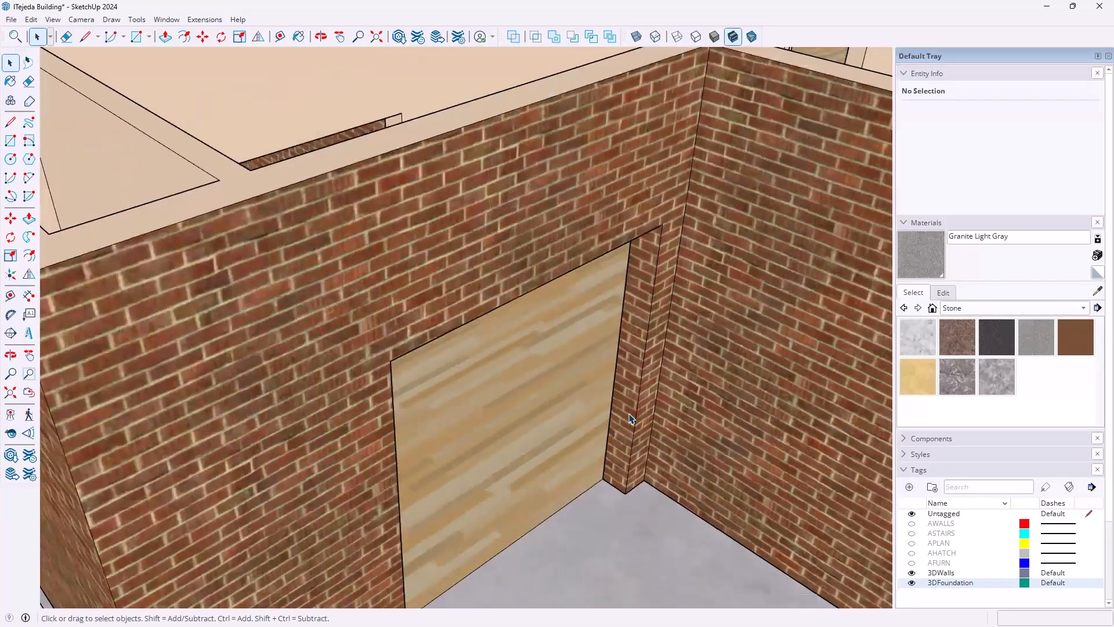
pyautogui.moveTo(637, 385); pyautogui.dragTo(641, 482, button='middle')
pyautogui.moveTo(608, 393); pyautogui.dragTo(496, 349, button='middle')
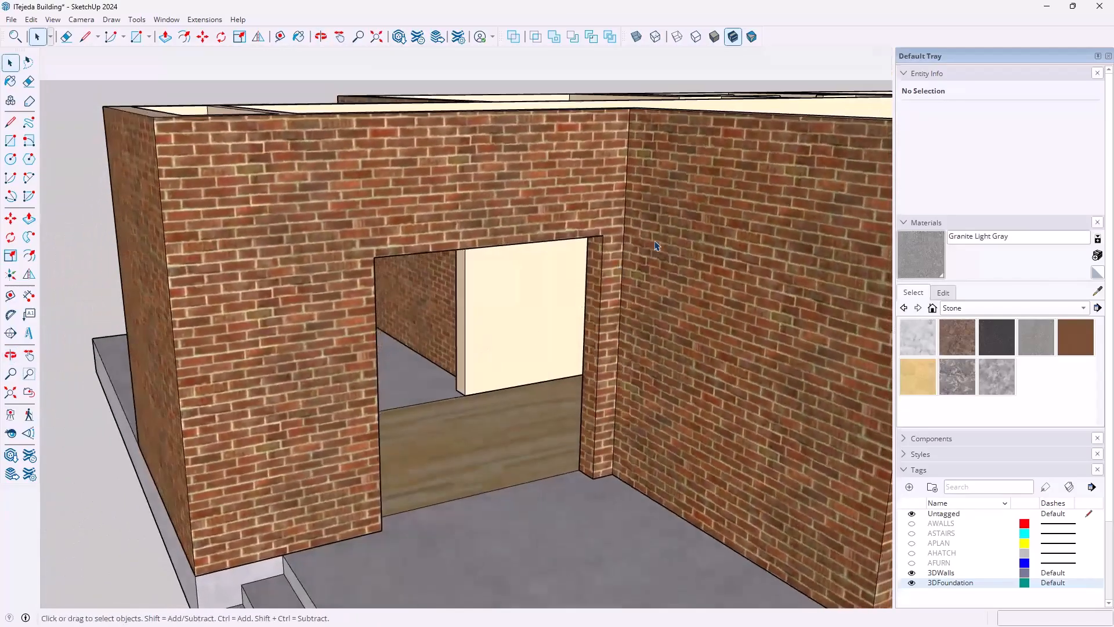
# - Display the model with plain shaded faces instead of textures and face the entrance opening
pyautogui.click(714, 39)
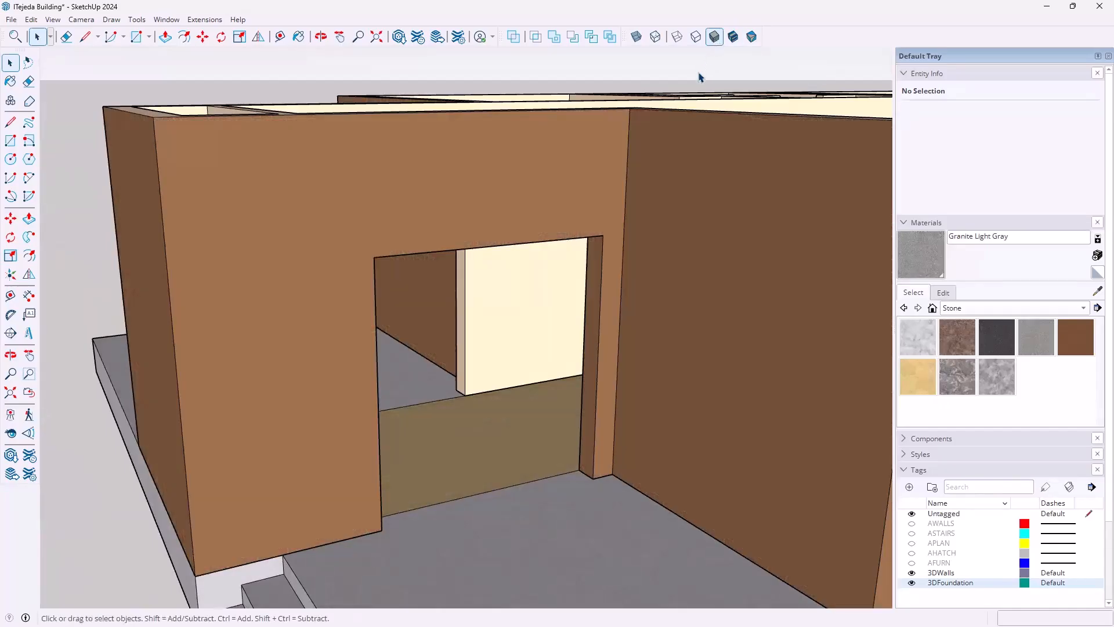
pyautogui.press('o')
pyautogui.moveTo(528, 353); pyautogui.dragTo(527, 392)
pyautogui.press('space')
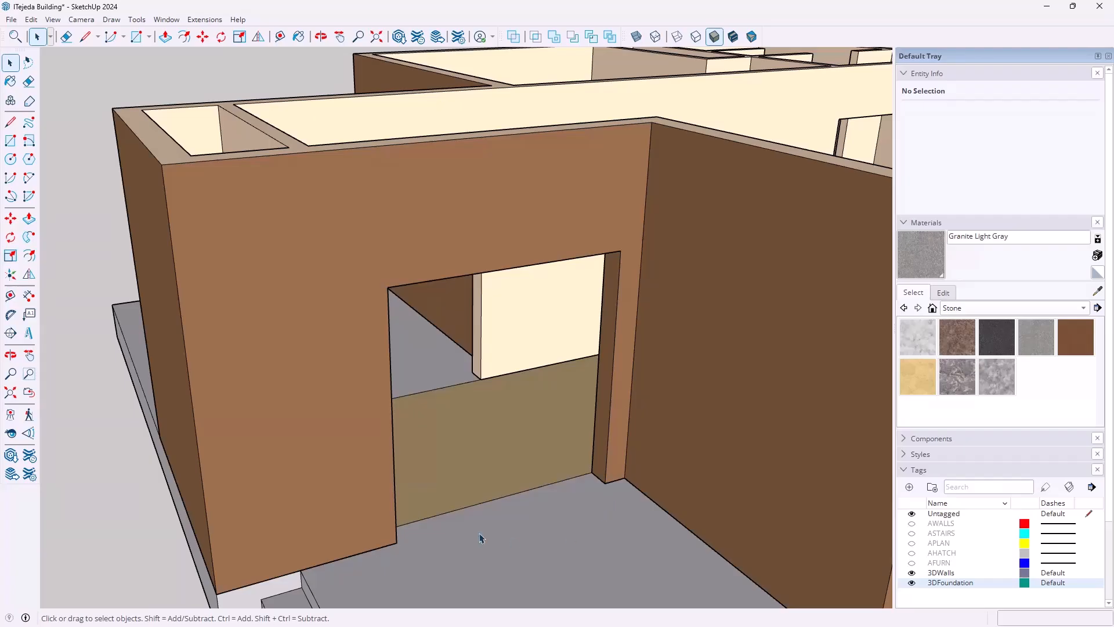
# - Trace the entrance opening with lines up one jamb, across the head, and down the other jamb to the floor
pyautogui.press('l')
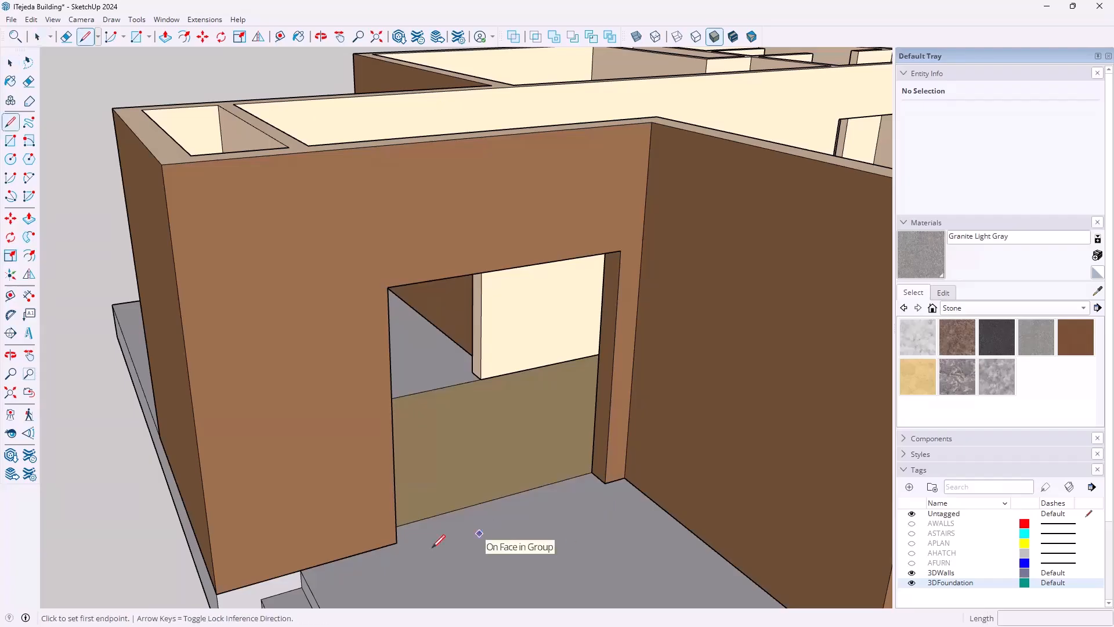
pyautogui.click(397, 541)
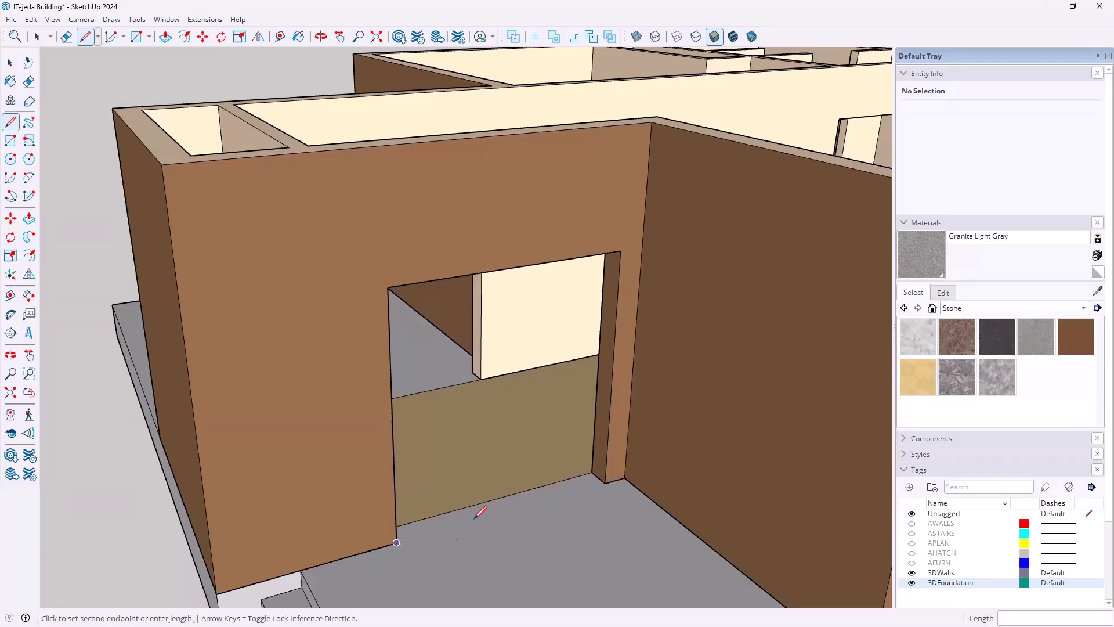
pyautogui.moveTo(401, 325)
pyautogui.mouseDown(button='middle')
pyautogui.moveTo(385, 341)
pyautogui.moveTo(383, 328)
pyautogui.mouseUp(button='middle')
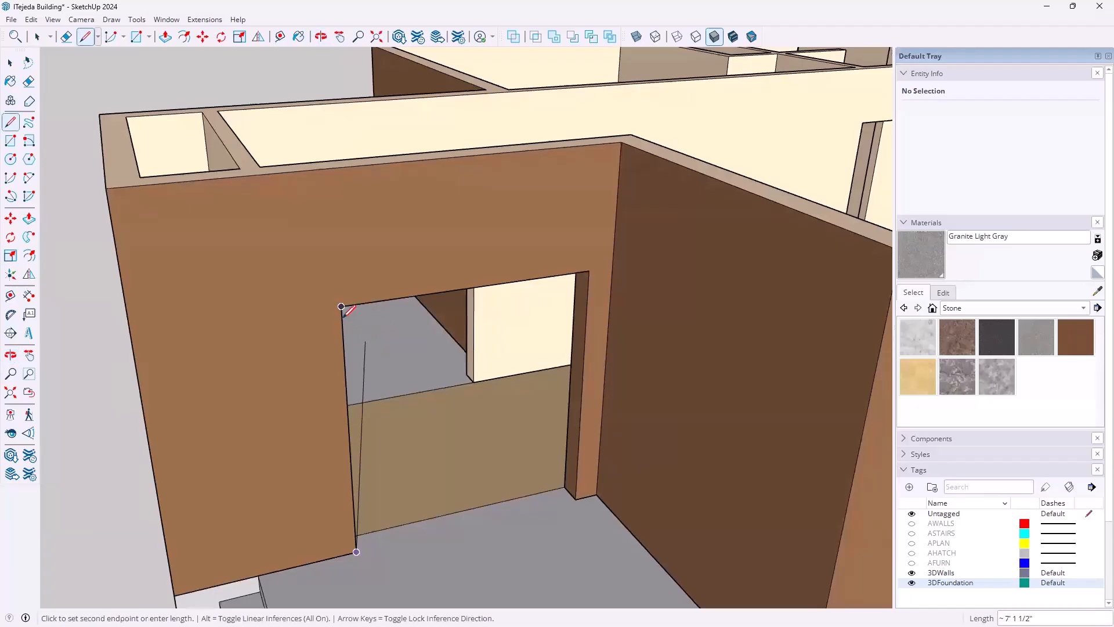
pyautogui.click(341, 306)
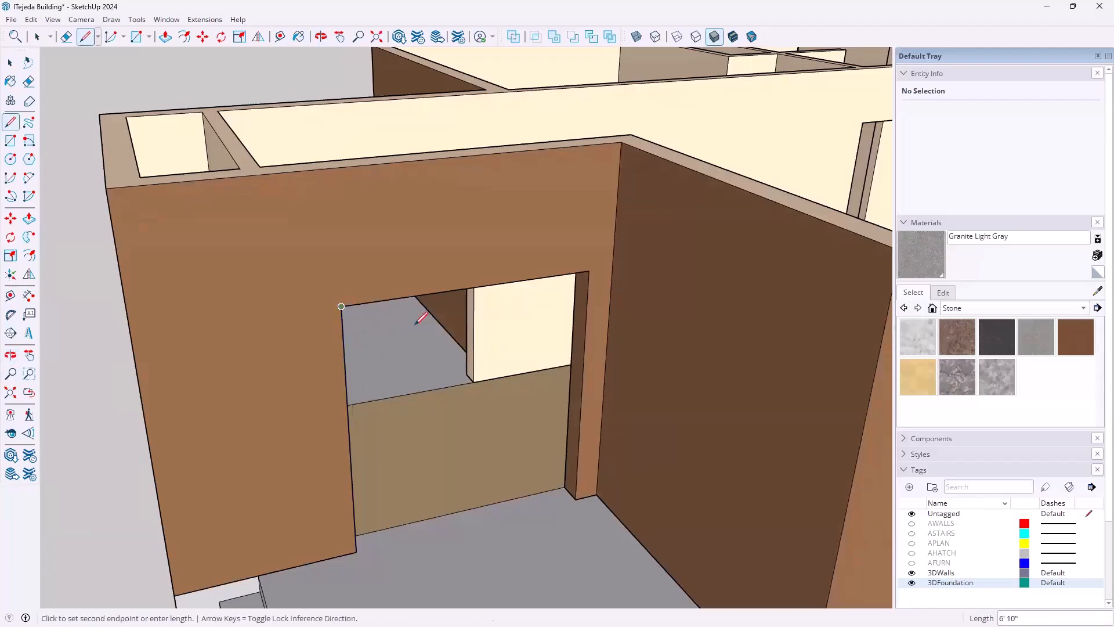
pyautogui.click(589, 270)
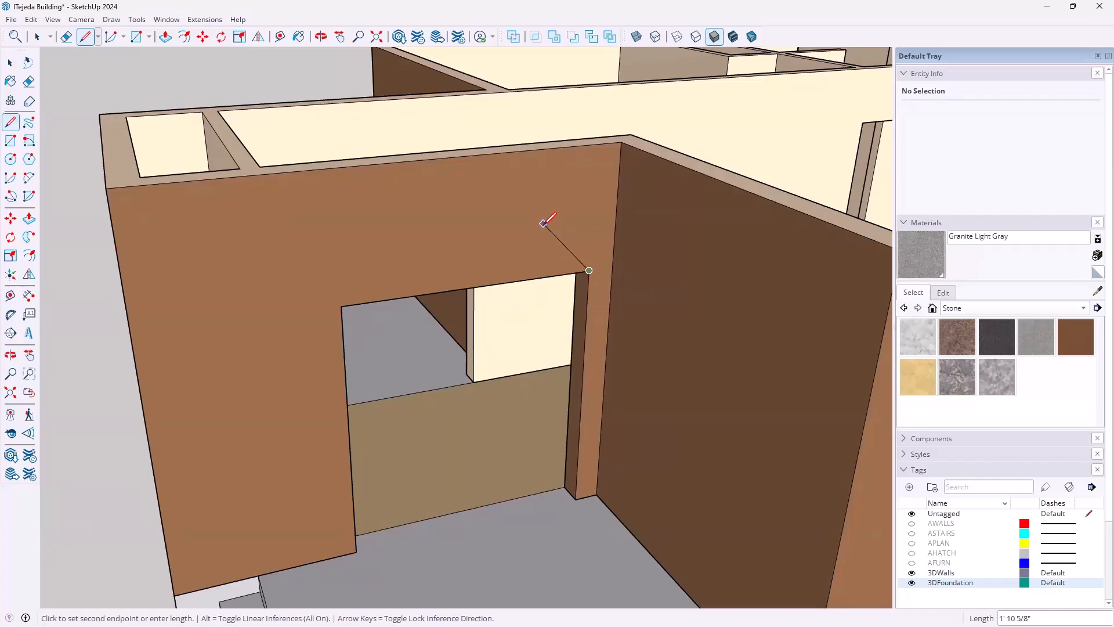
pyautogui.click(575, 498)
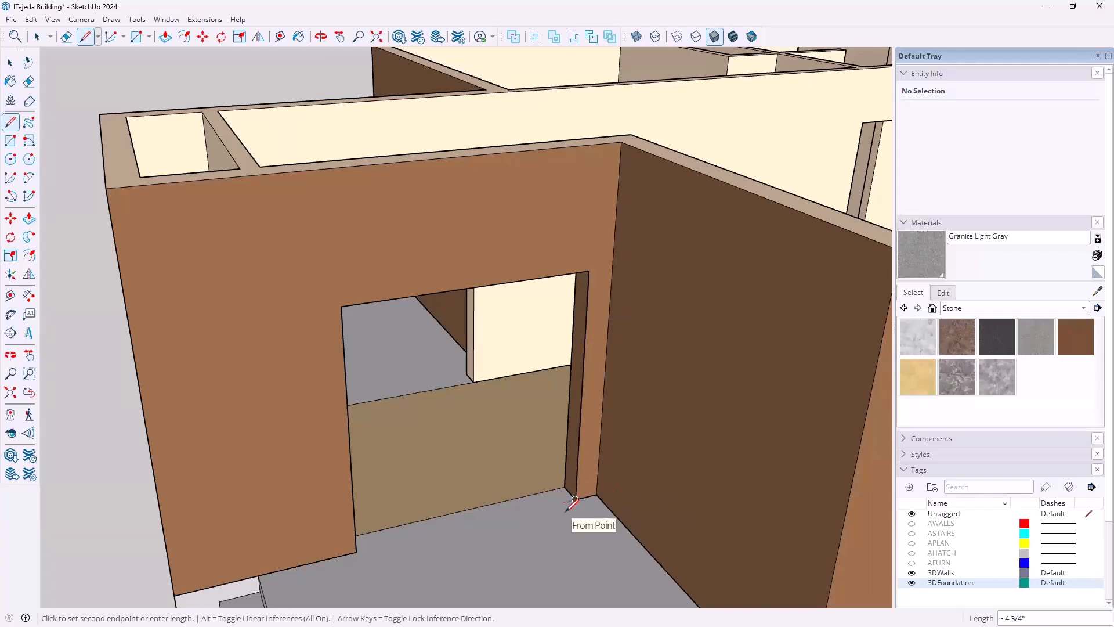
pyautogui.press('space')
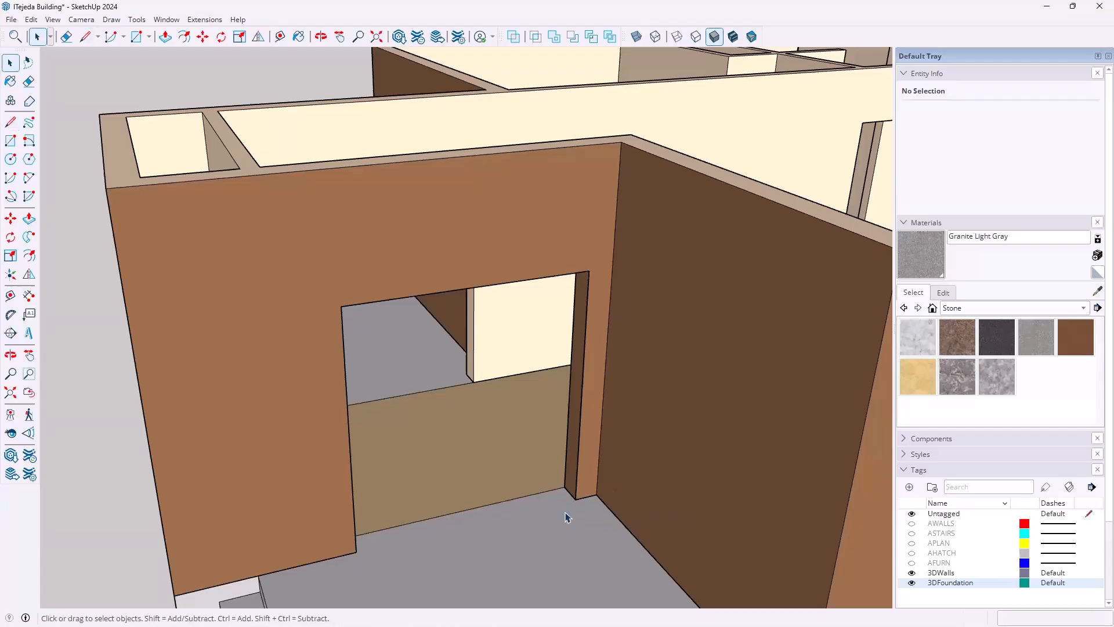
# - Hide the 3DWalls and 3DFoundation tags to isolate the traced opening outline
pyautogui.click(912, 573)
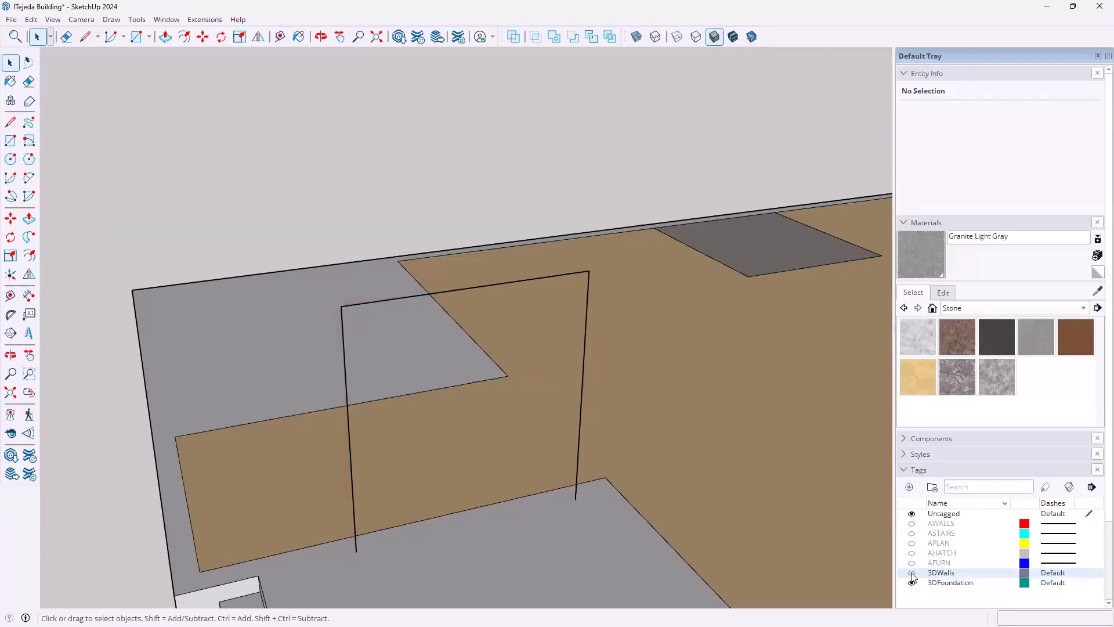
pyautogui.click(912, 583)
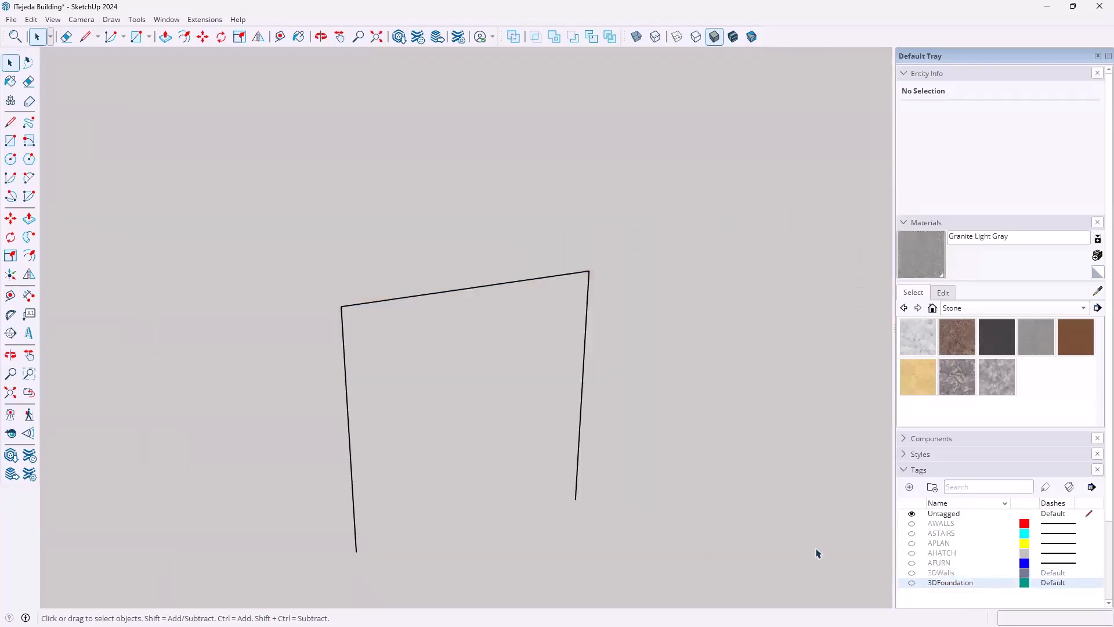
pyautogui.moveTo(569, 366); pyautogui.dragTo(553, 416, button='middle')
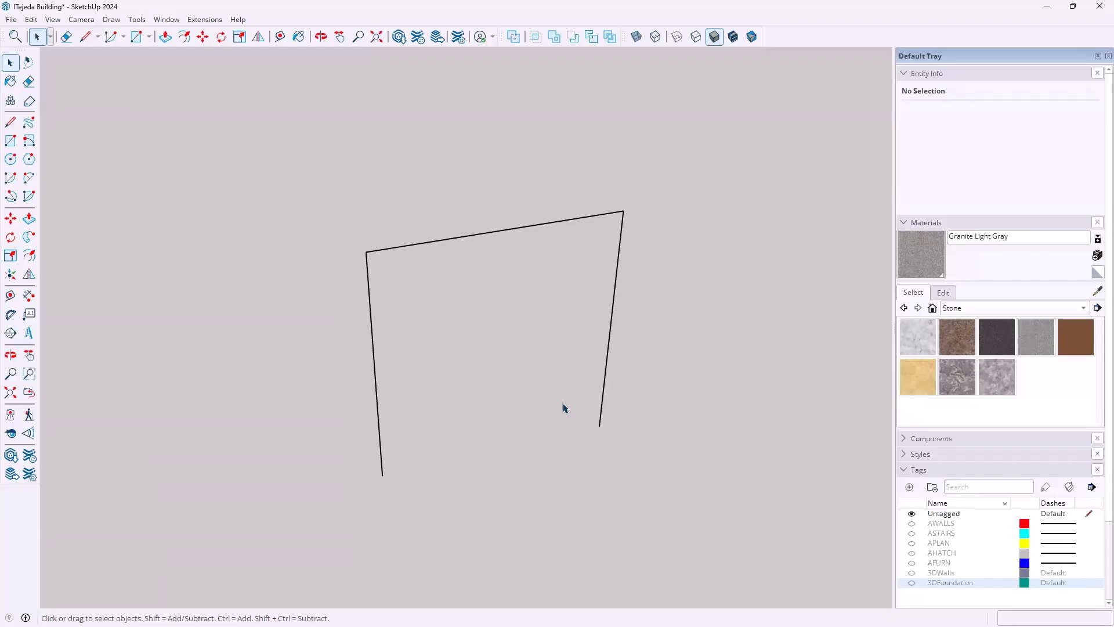
pyautogui.moveTo(548, 403); pyautogui.dragTo(503, 420, button='middle')
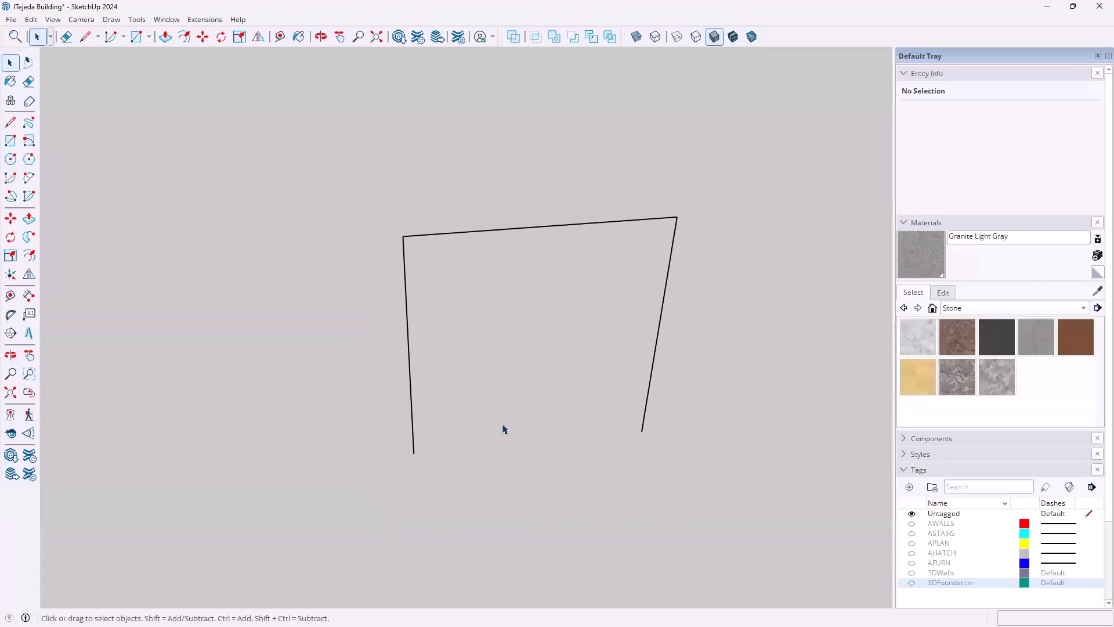
# - Show the AWALLS and APLAN tags and examine the double door's frame where it meets the wall end
pyautogui.click(912, 524)
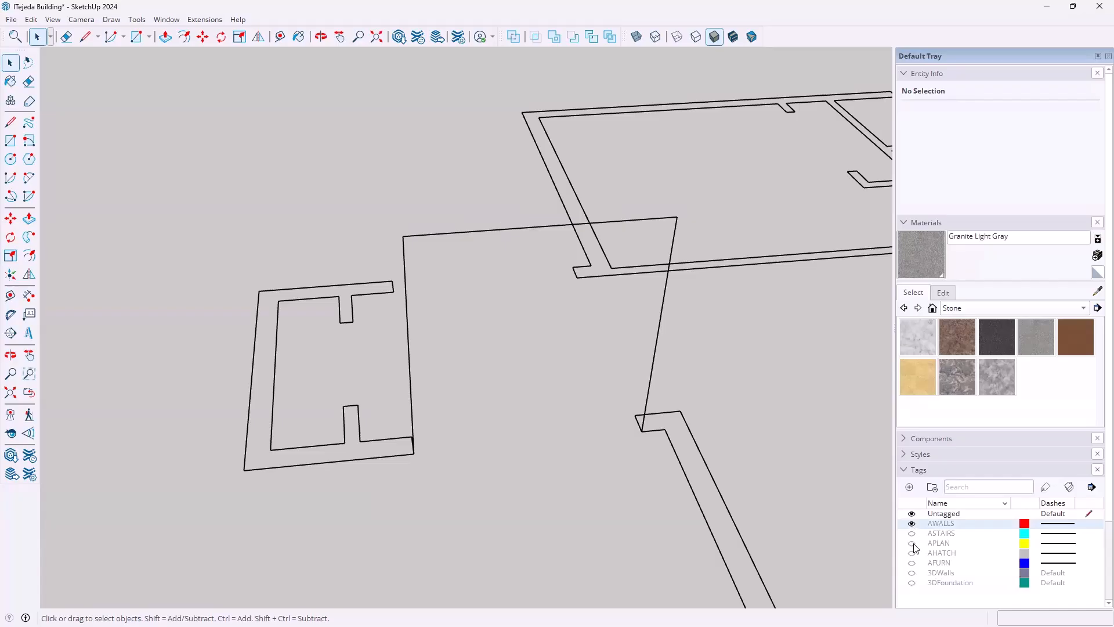
pyautogui.click(912, 543)
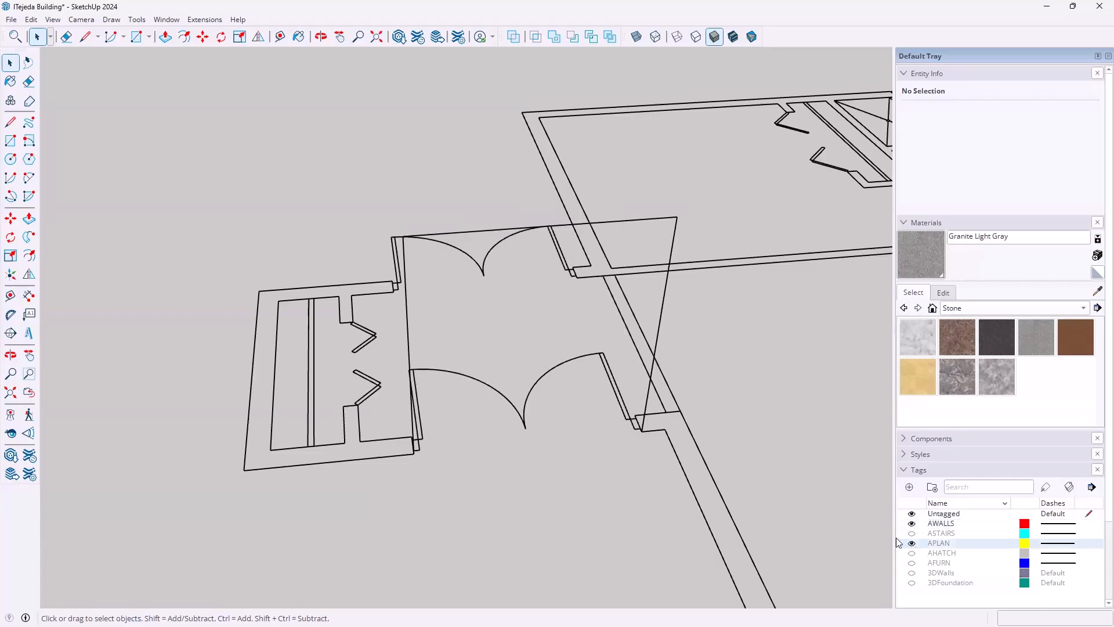
pyautogui.scroll(3, 409, 441)
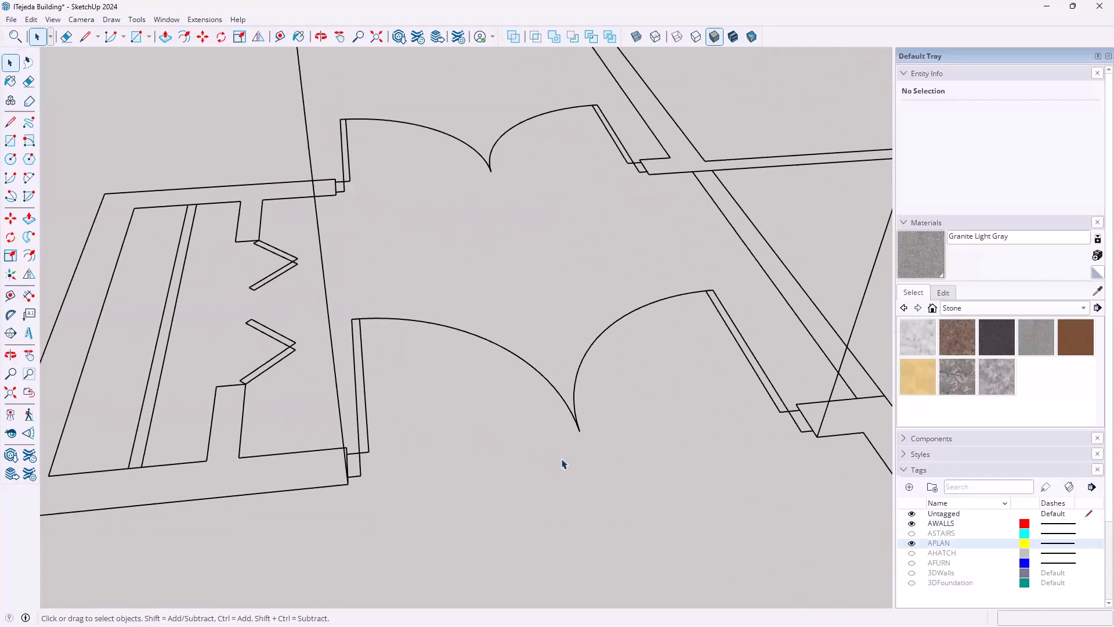
pyautogui.moveTo(592, 454)
pyautogui.mouseDown(button='middle')
pyautogui.moveTo(591, 440)
pyautogui.moveTo(425, 454)
pyautogui.moveTo(354, 413)
pyautogui.mouseUp(button='middle')
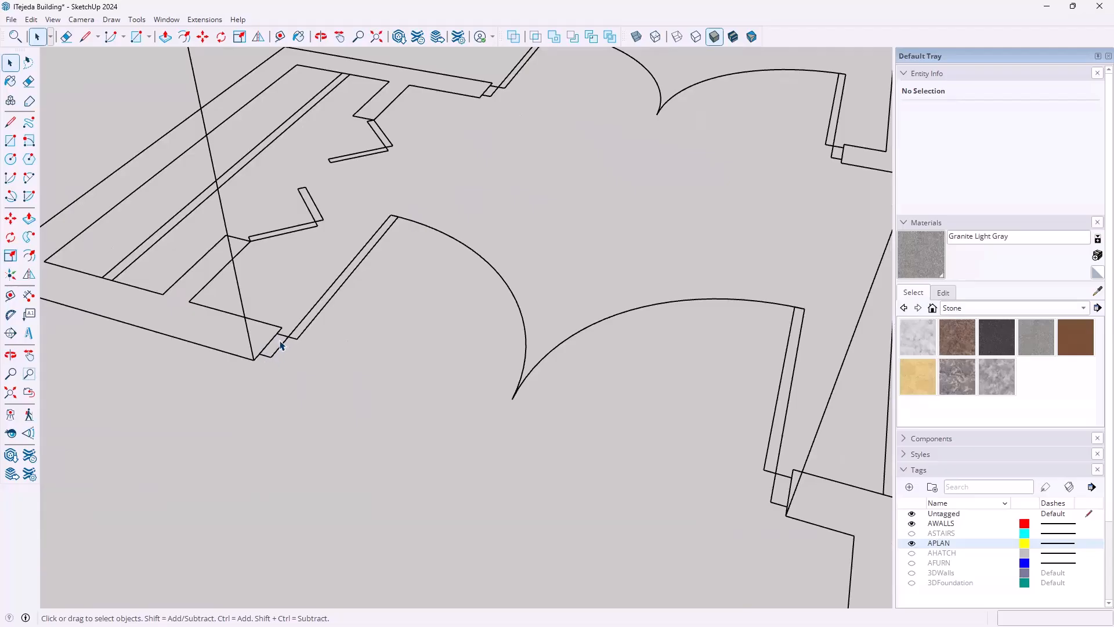
pyautogui.scroll(4, 269, 344)
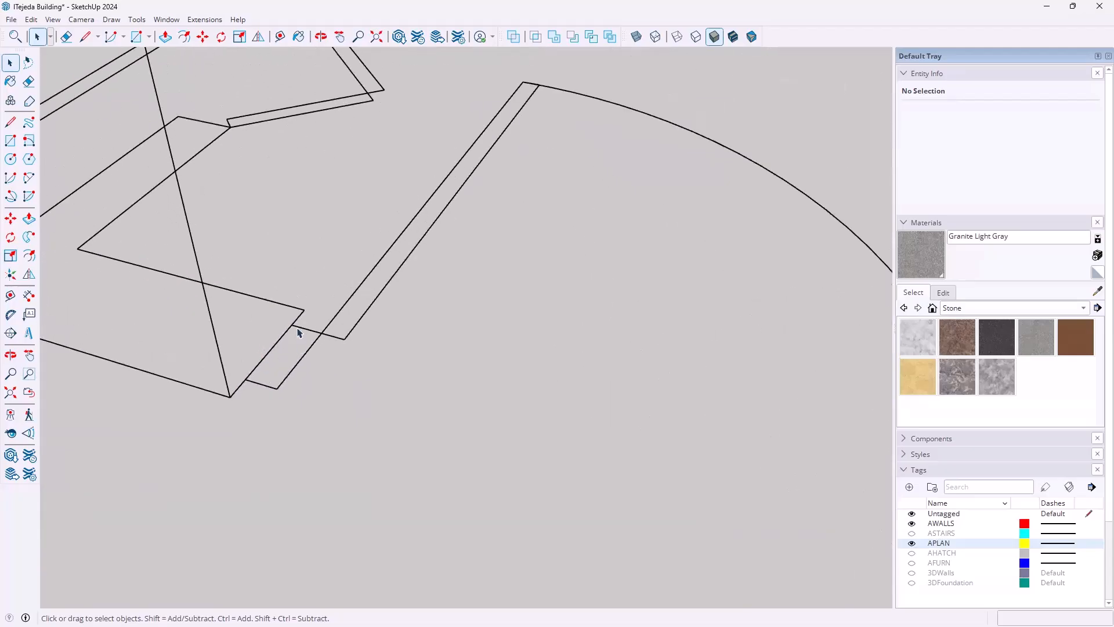
# - Measure from the door frame's corner in the plan, and hide the APLAN and AWALLS tags
pyautogui.click(280, 37)
pyautogui.click(246, 379)
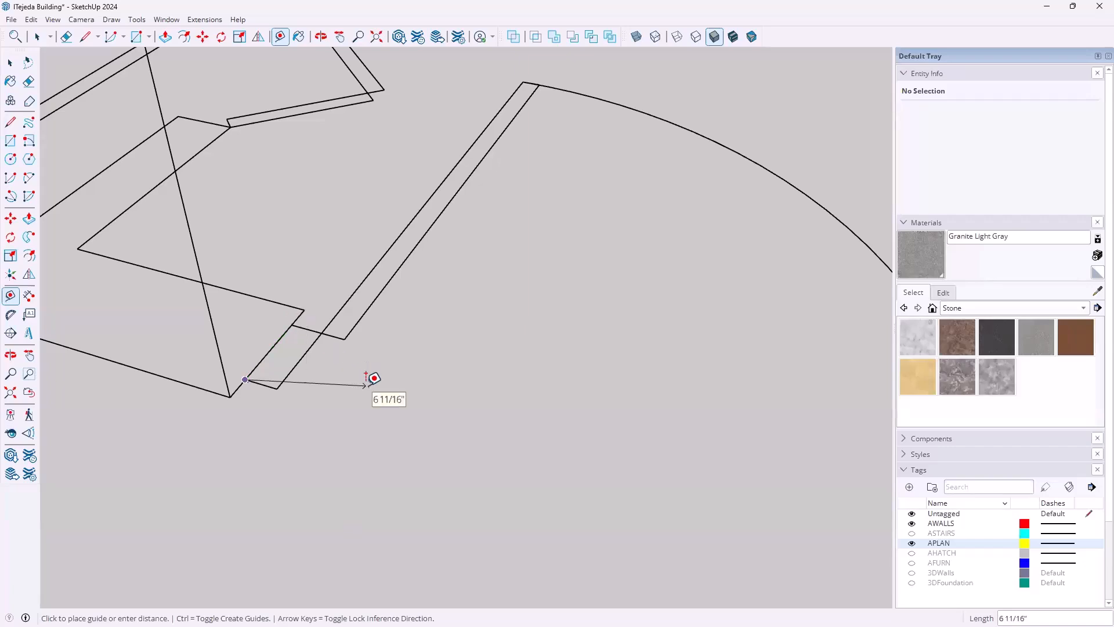
pyautogui.press('Escape')
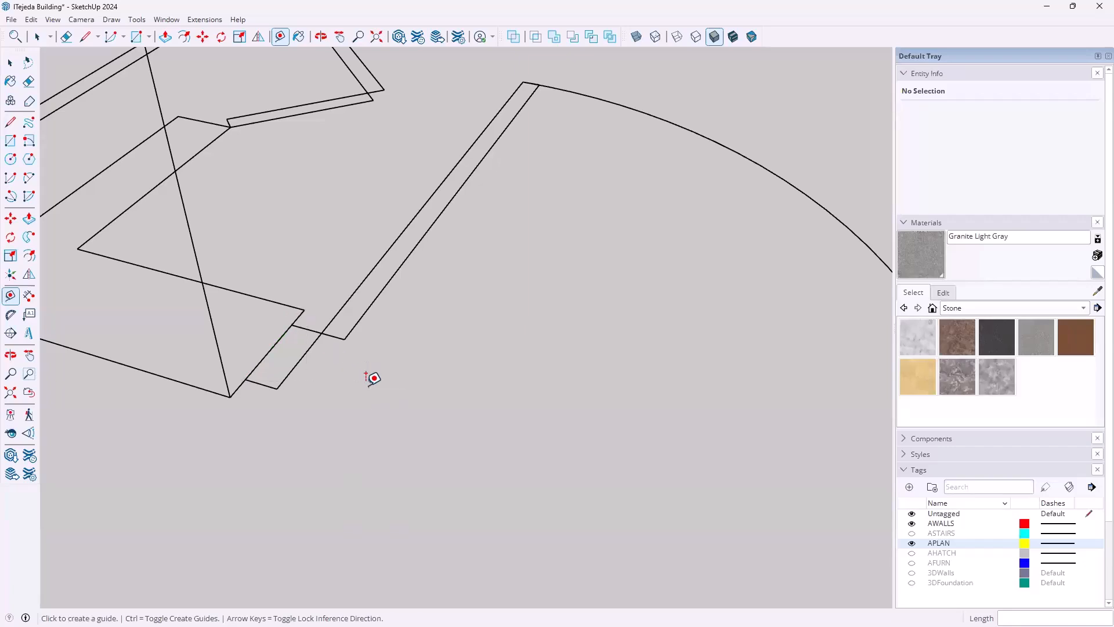
pyautogui.press('space')
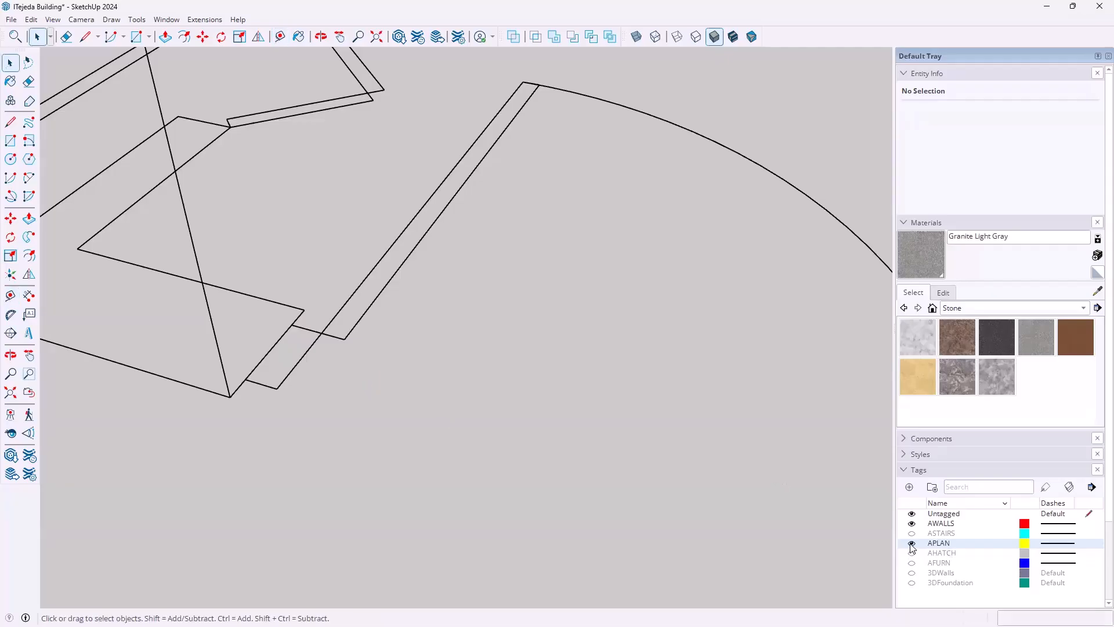
pyautogui.click(911, 543)
pyautogui.click(911, 523)
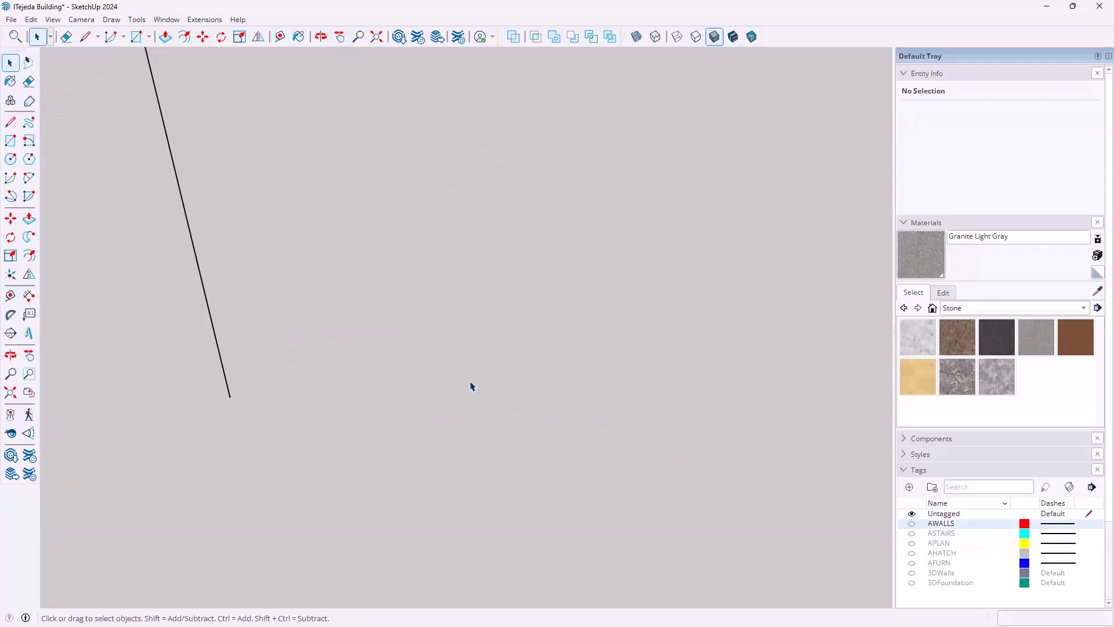
# - Draw a 2" by 5" rectangle on the ground plane from the lower end of the outline's vertical line
pyautogui.click(11, 143)
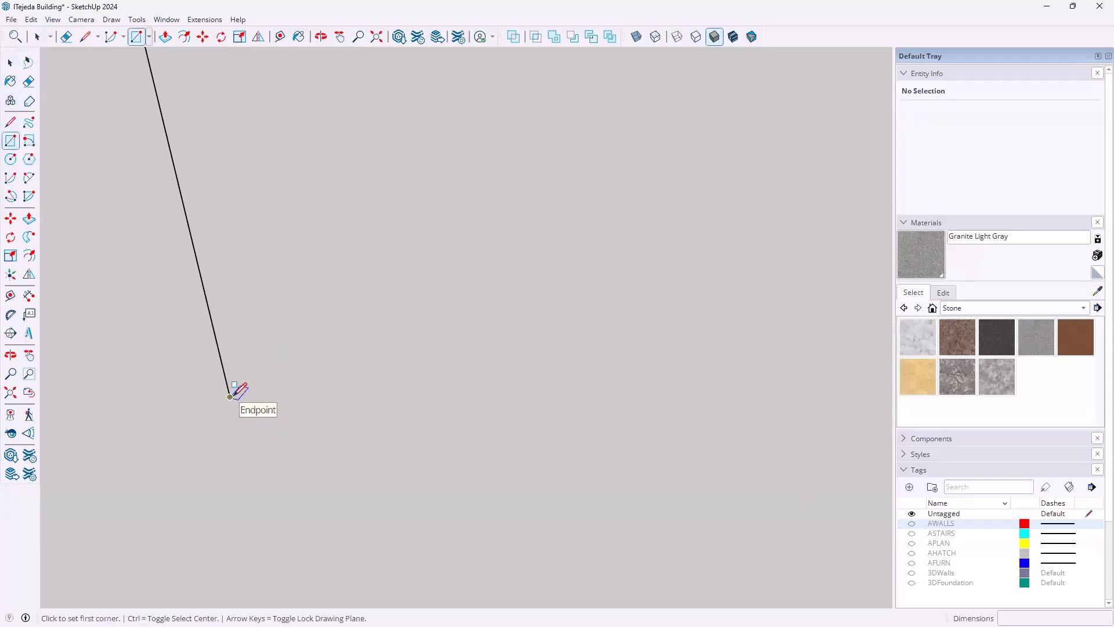
pyautogui.click(230, 396)
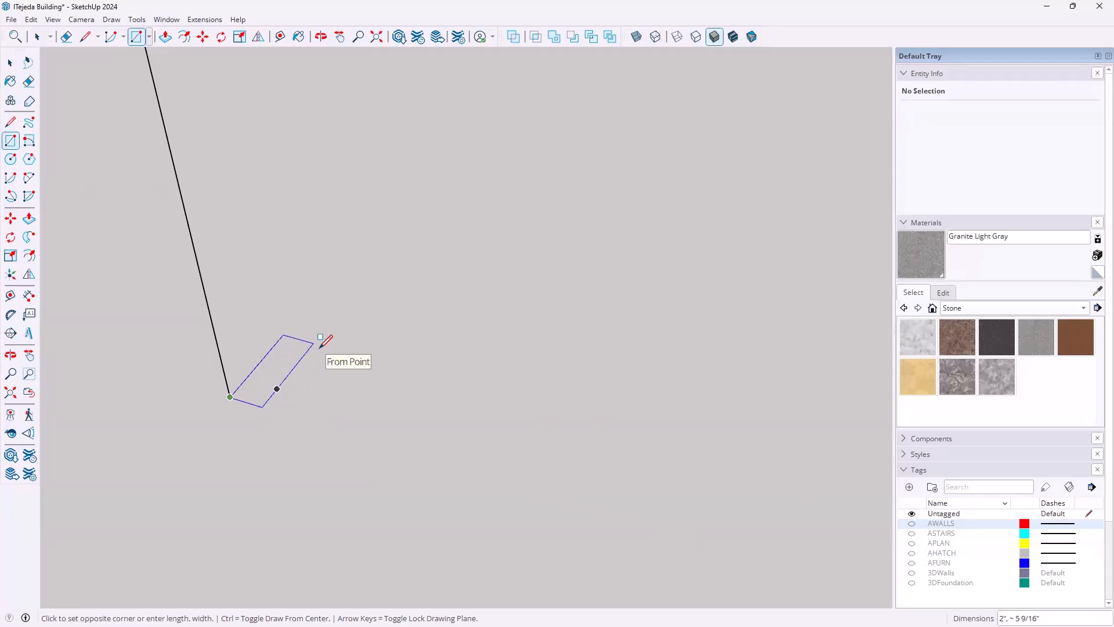
pyautogui.write('2,5')
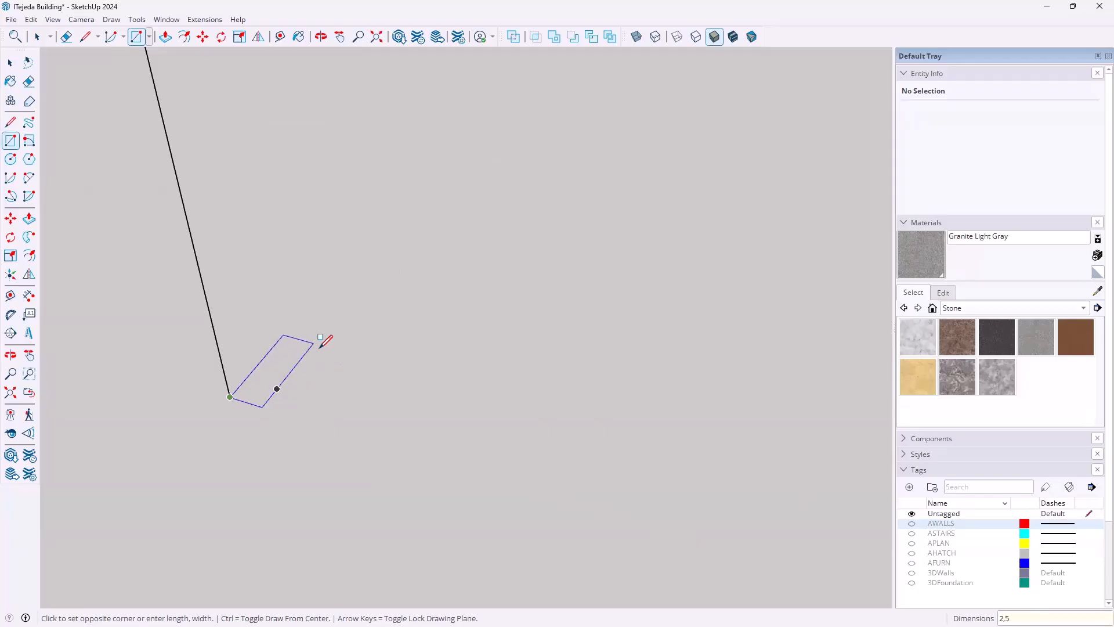
pyautogui.press('Return')
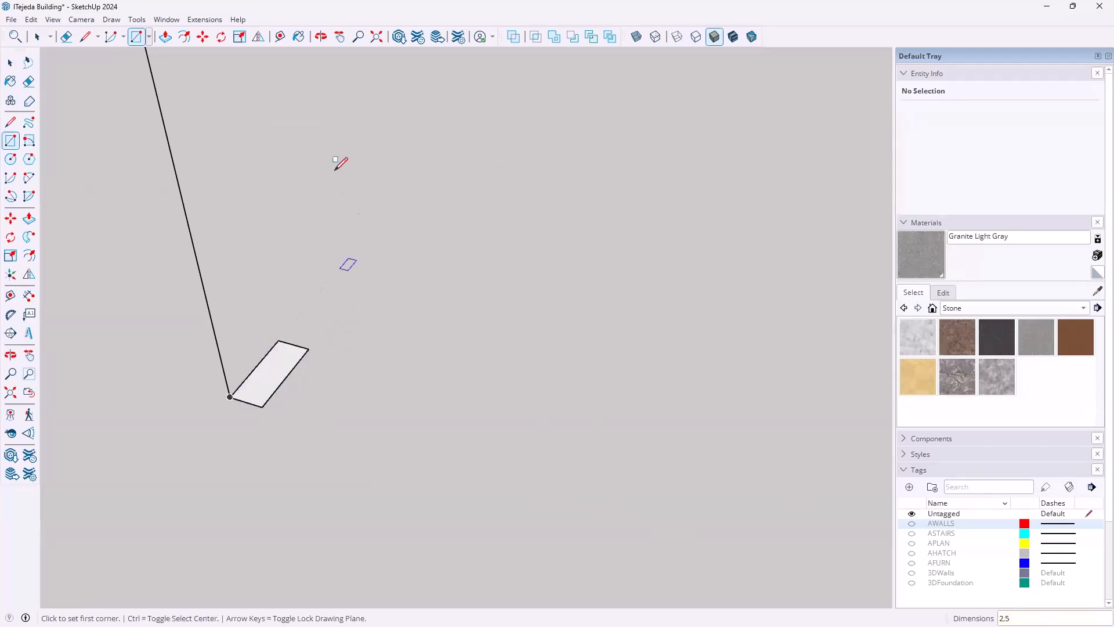
pyautogui.click(280, 38)
pyautogui.click(238, 396)
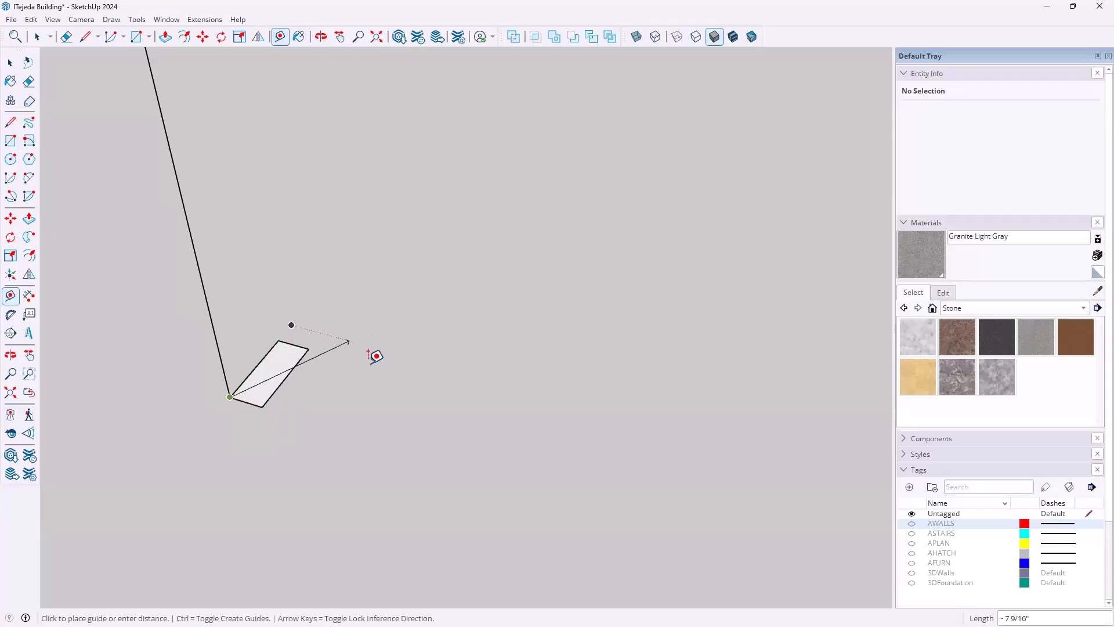
pyautogui.press('Escape')
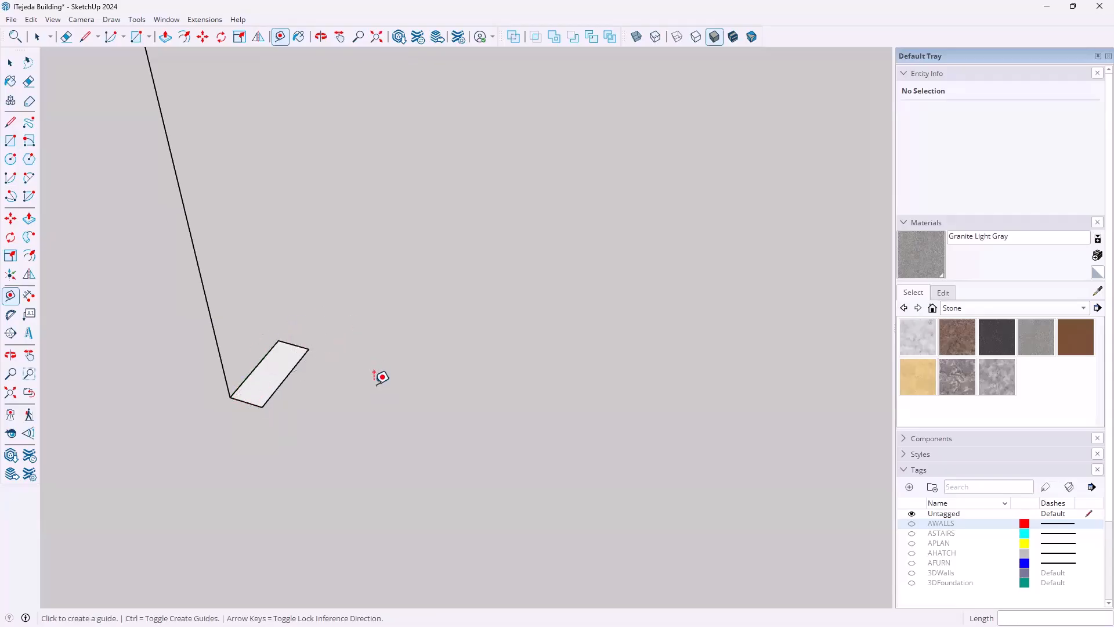
pyautogui.press('space')
# - Extrude the small rectangular profile along the full three-sided opening outline with Follow Me to form the door frame
pyautogui.scroll(-6, 375, 390)
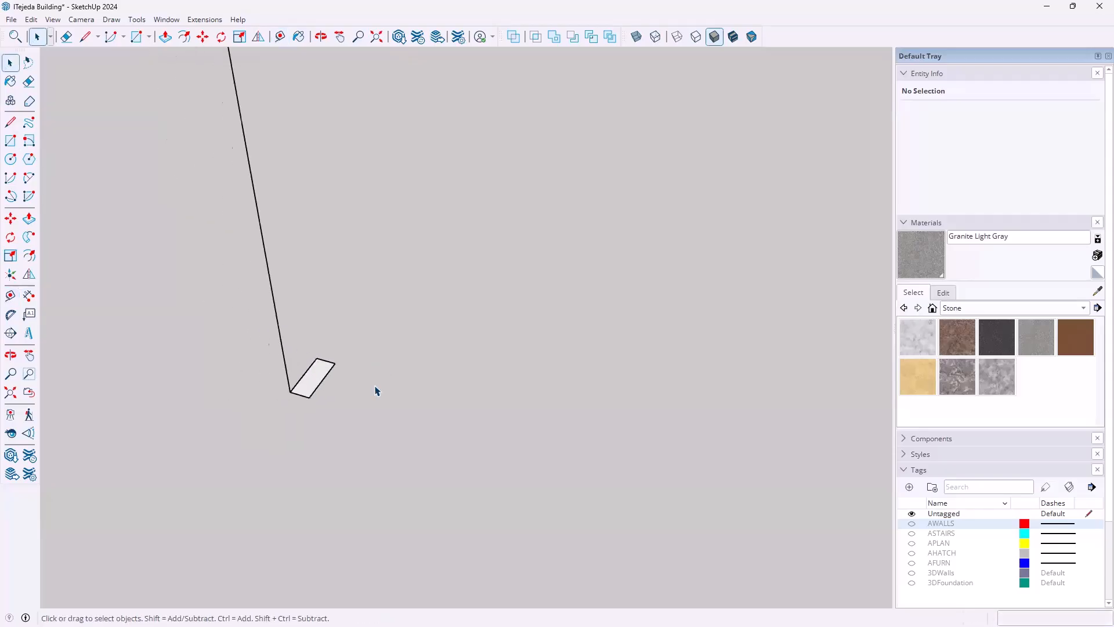
pyautogui.moveTo(334, 433)
pyautogui.mouseDown(button='middle')
pyautogui.moveTo(326, 443)
pyautogui.moveTo(346, 416)
pyautogui.moveTo(342, 431)
pyautogui.mouseUp(button='middle')
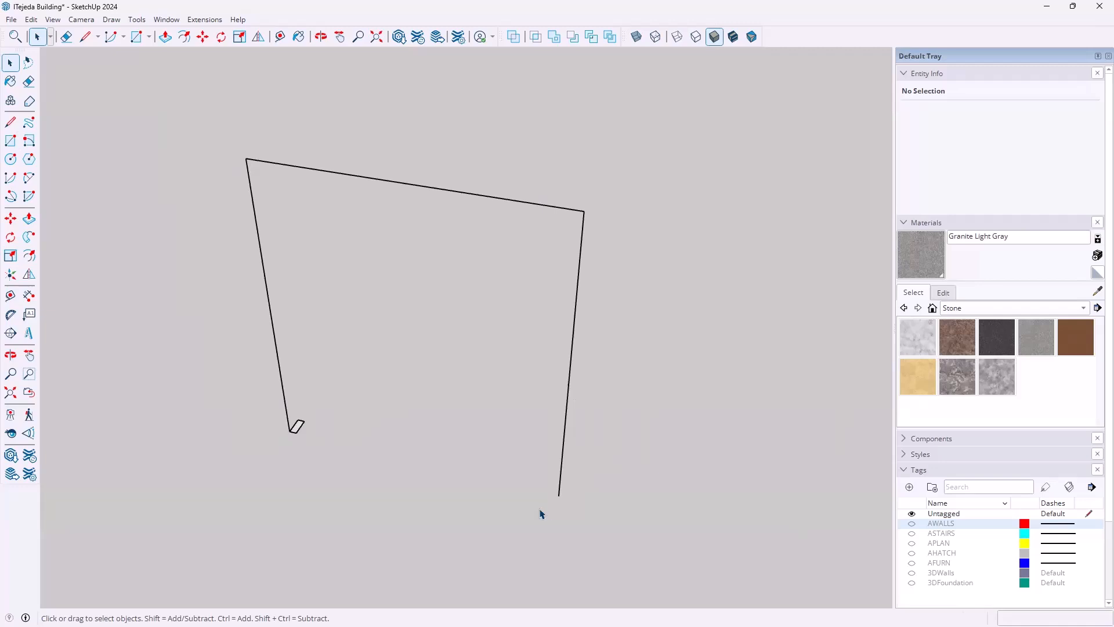
pyautogui.click(32, 239)
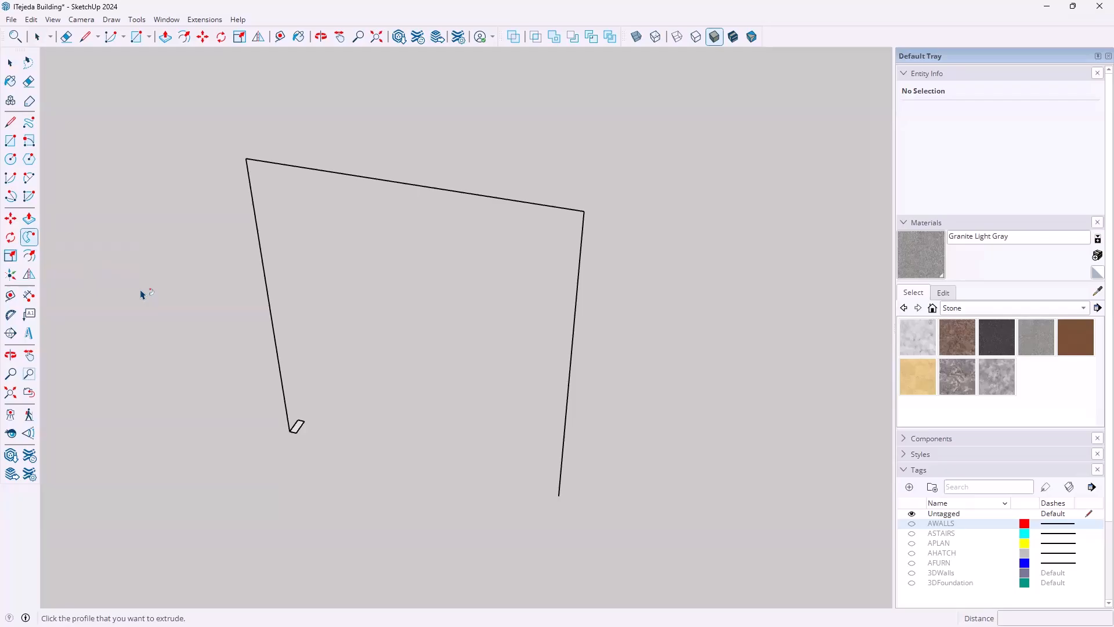
pyautogui.scroll(3, 293, 428)
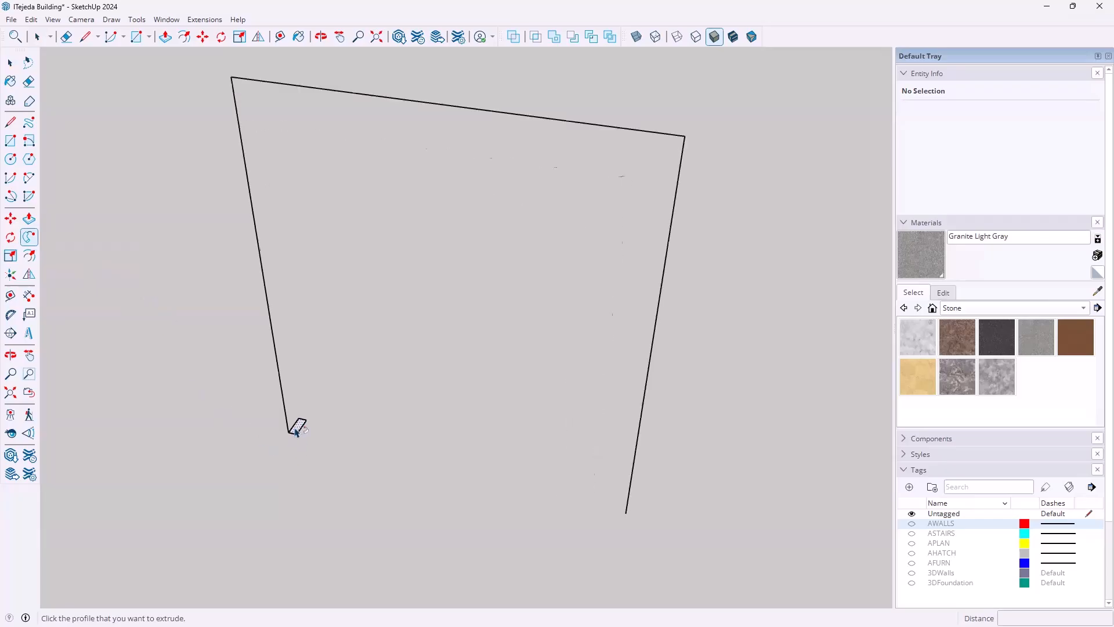
pyautogui.click(300, 430)
pyautogui.scroll(1, 300, 429)
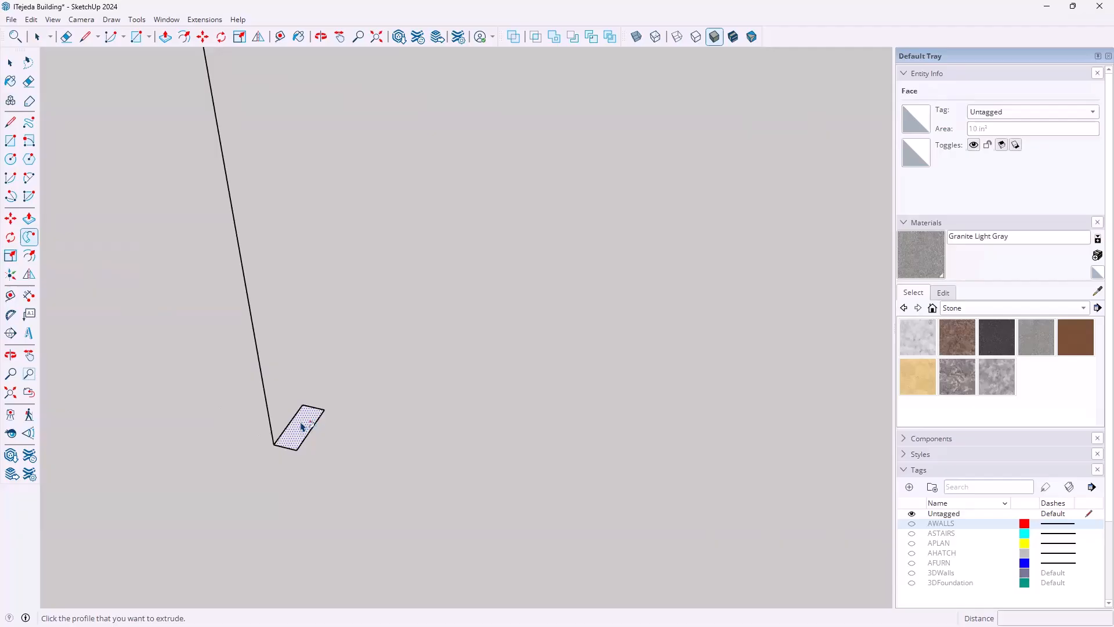
pyautogui.click(301, 426)
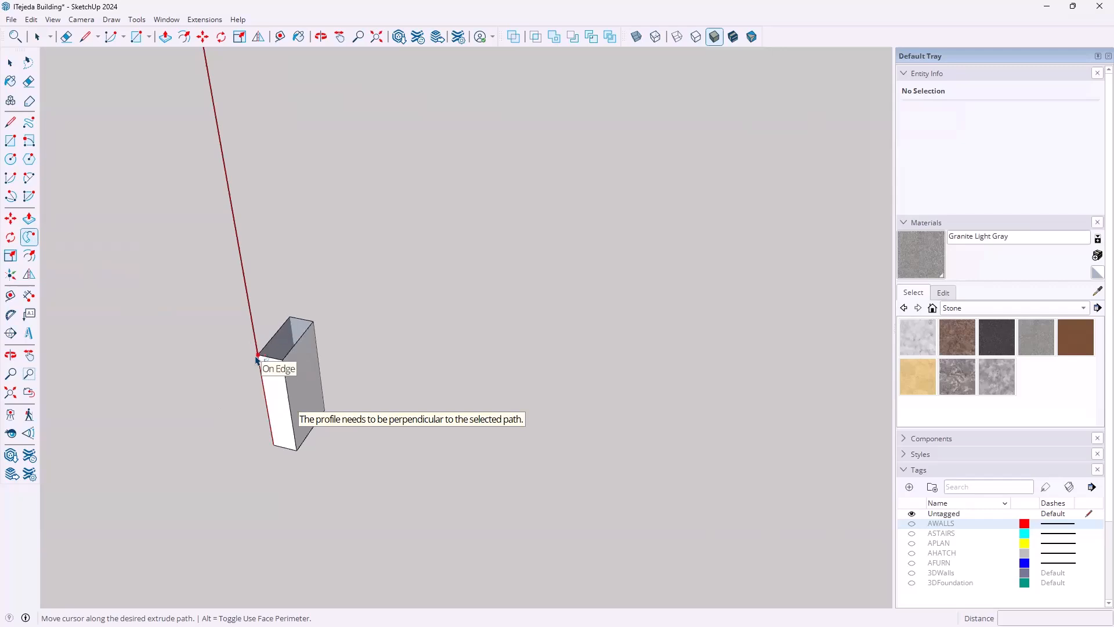
pyautogui.scroll(-5, 256, 360)
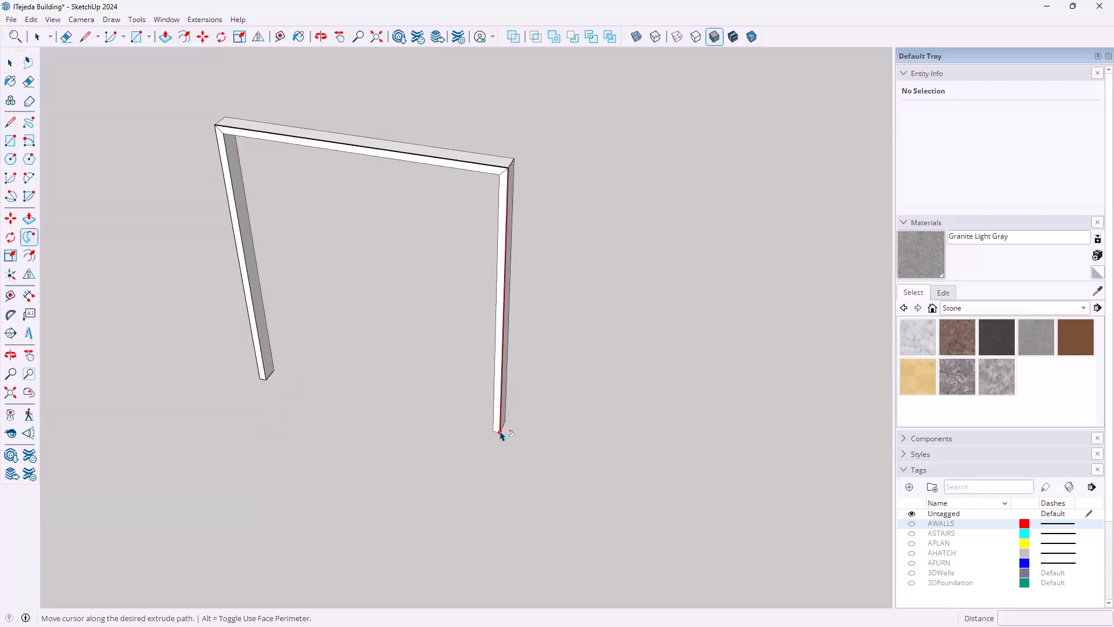
pyautogui.click(501, 433)
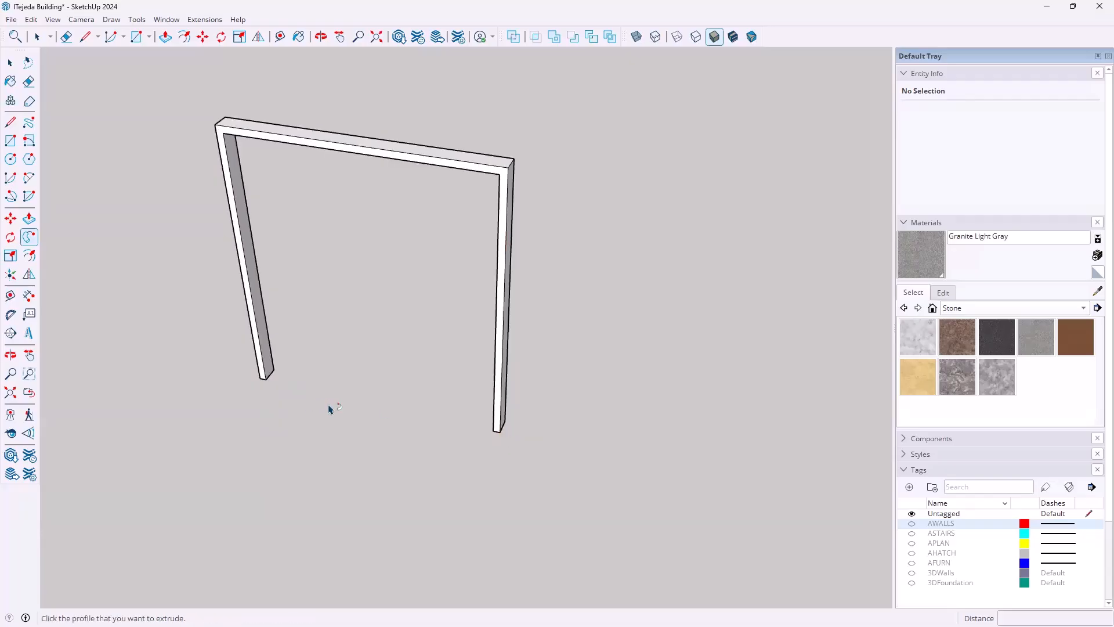
# - Select all connected geometry of the door frame and make it a group
pyautogui.moveTo(338, 432); pyautogui.dragTo(355, 224, button='middle')
pyautogui.moveTo(316, 303); pyautogui.dragTo(628, 528, button='middle')
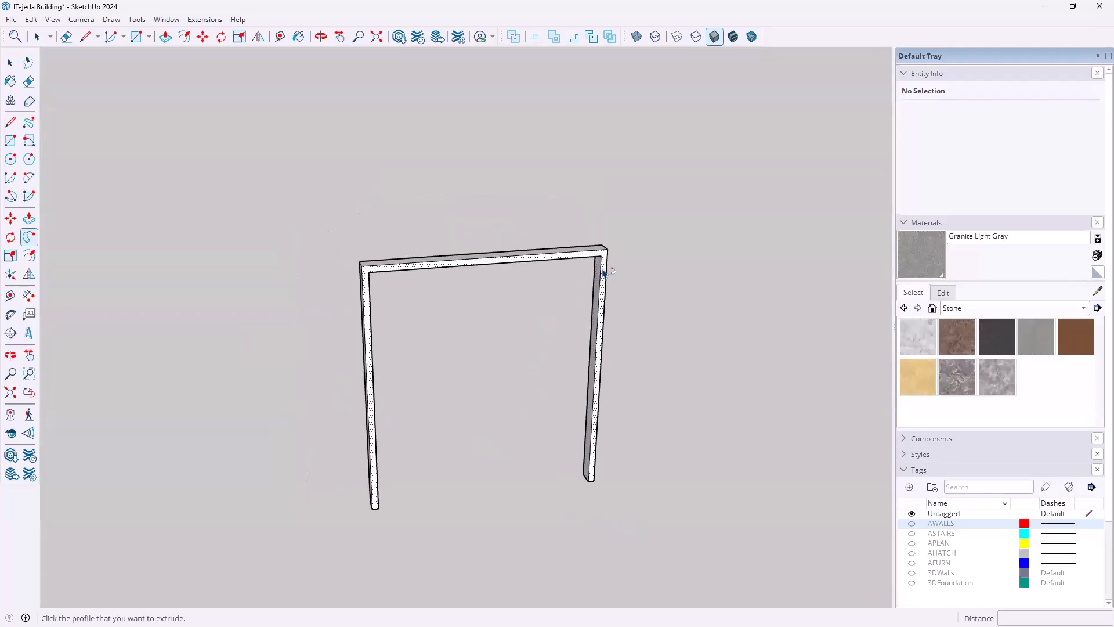
pyautogui.press('space')
pyautogui.tripleClick(598, 355)
pyautogui.rightClick(599, 355)
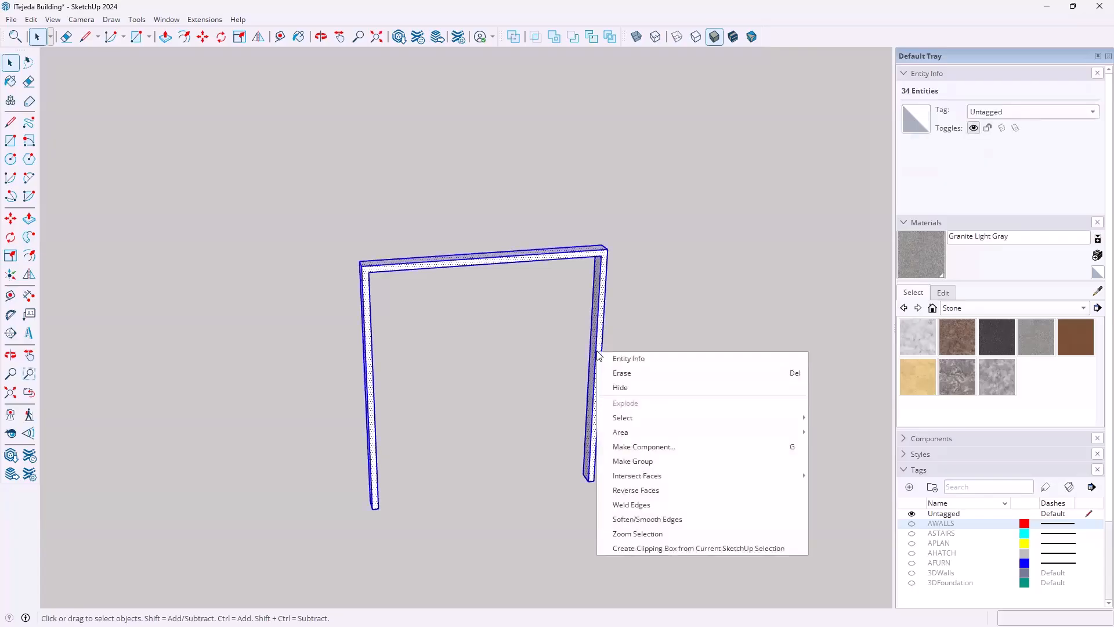
pyautogui.click(632, 461)
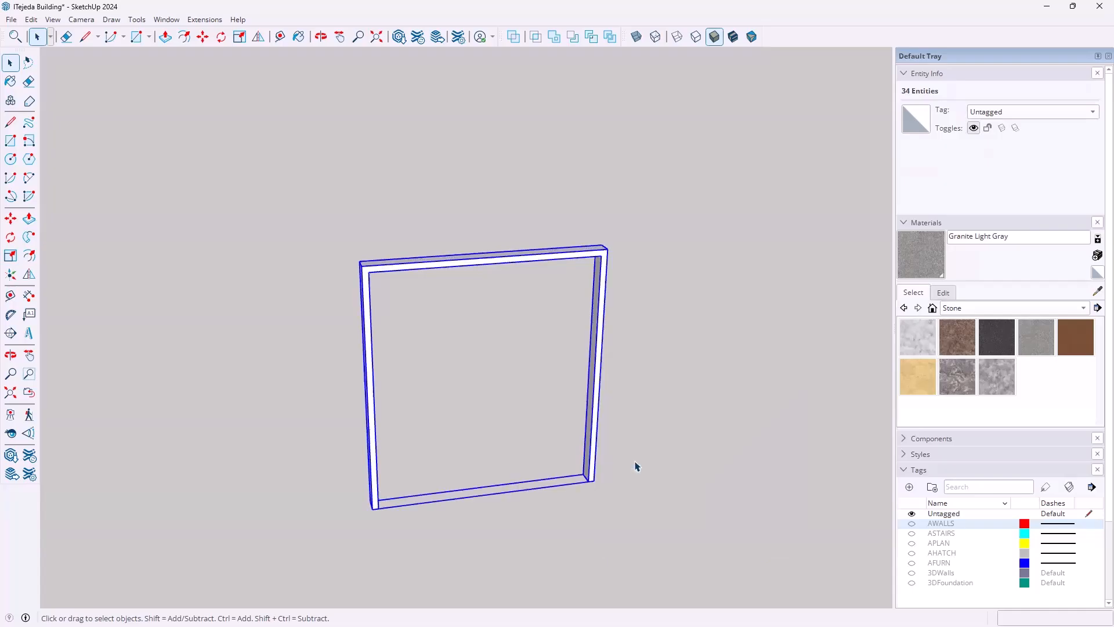
pyautogui.click(652, 431)
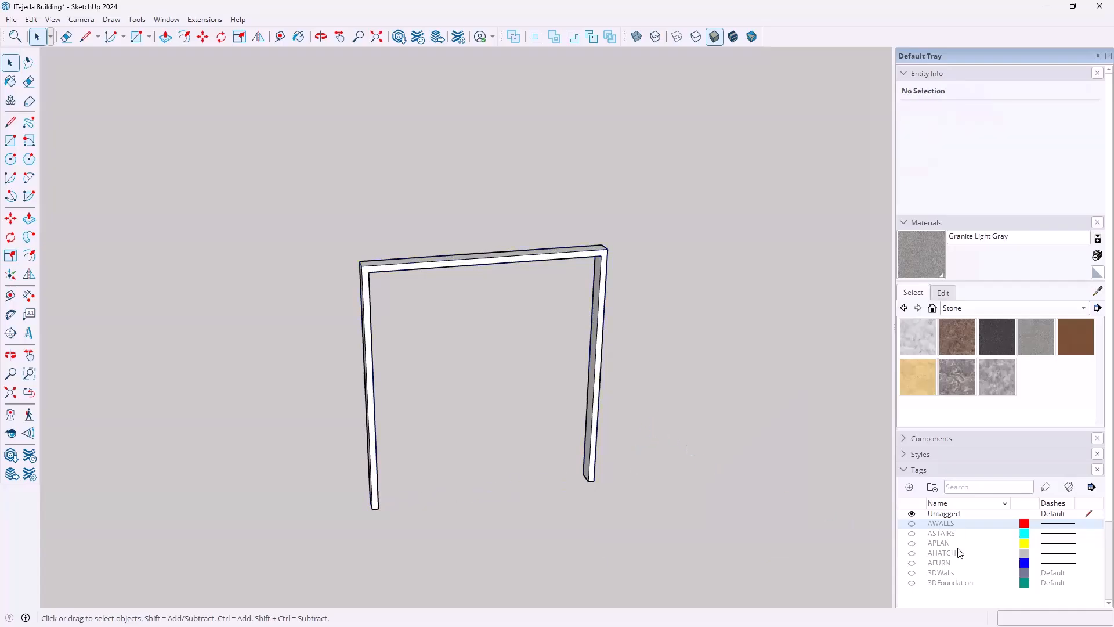
# - Show the 3DWalls tag and examine how the frame's foot sits in the wall opening
pyautogui.click(911, 574)
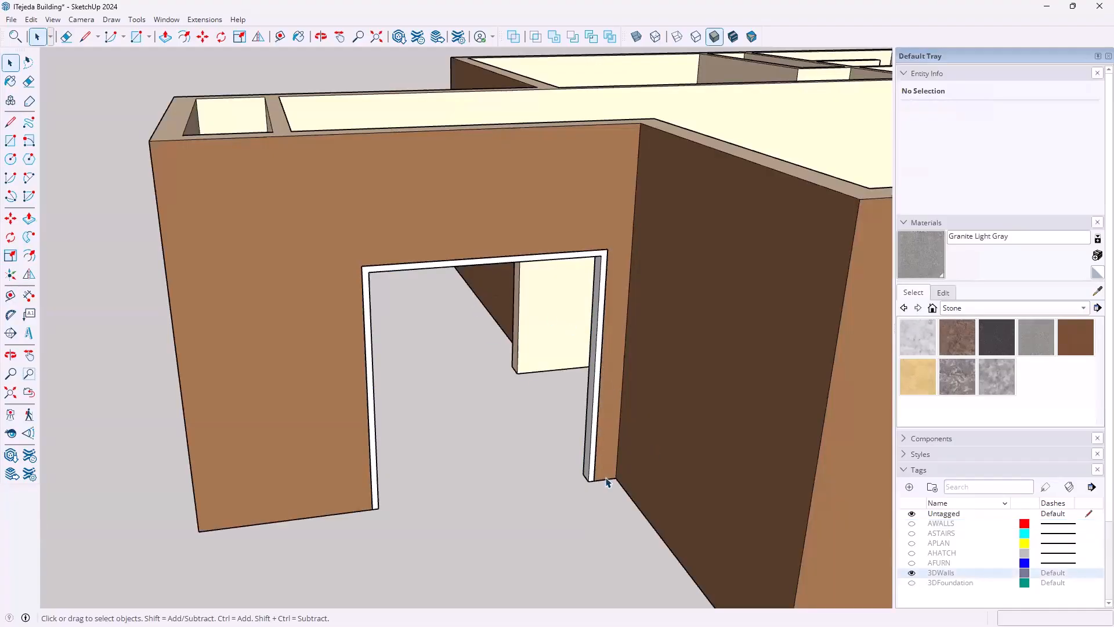
pyautogui.scroll(2, 594, 469)
pyautogui.scroll(3, 595, 469)
pyautogui.moveTo(496, 383)
pyautogui.mouseDown(button='middle')
pyautogui.moveTo(580, 427)
pyautogui.moveTo(489, 373)
pyautogui.moveTo(495, 417)
pyautogui.mouseUp(button='middle')
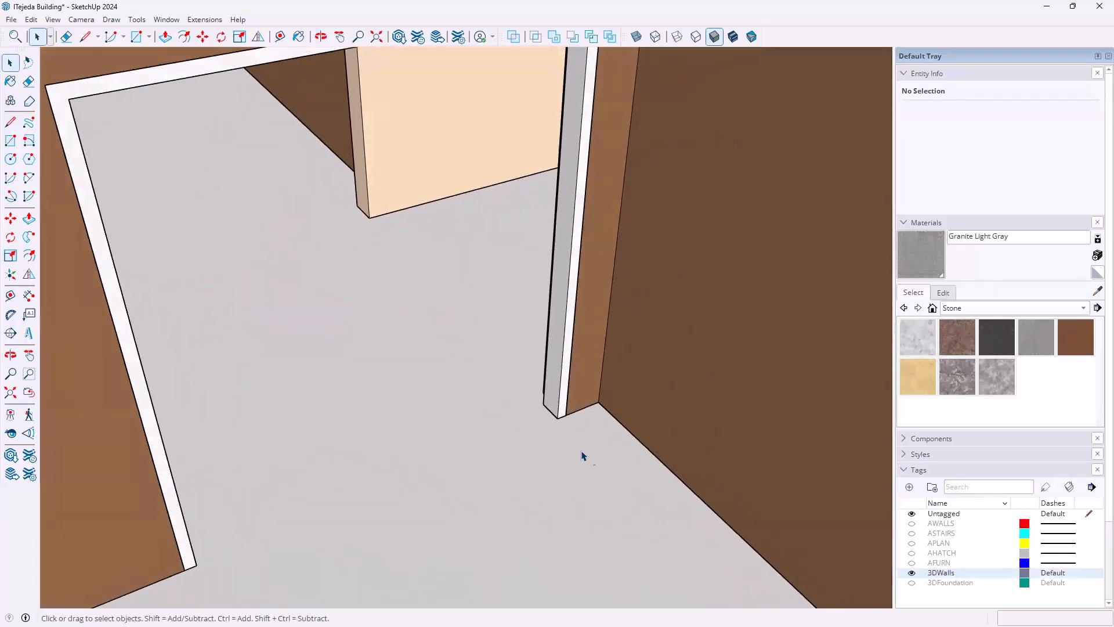
# - Show the AWALLS and APLAN tags and turn on X-ray display
pyautogui.click(912, 524)
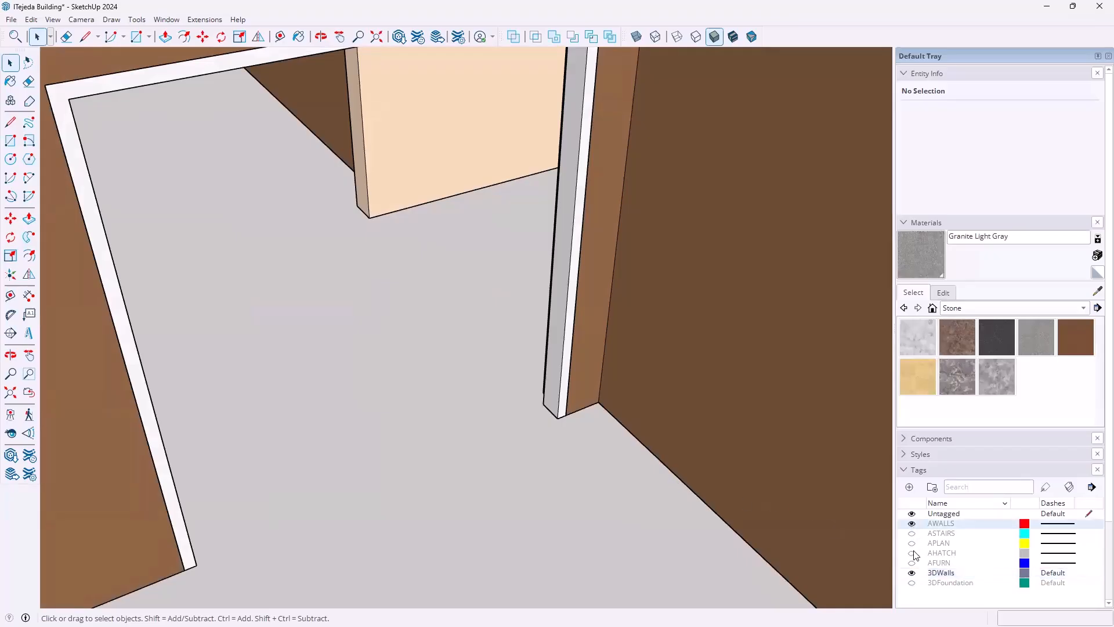
pyautogui.click(912, 543)
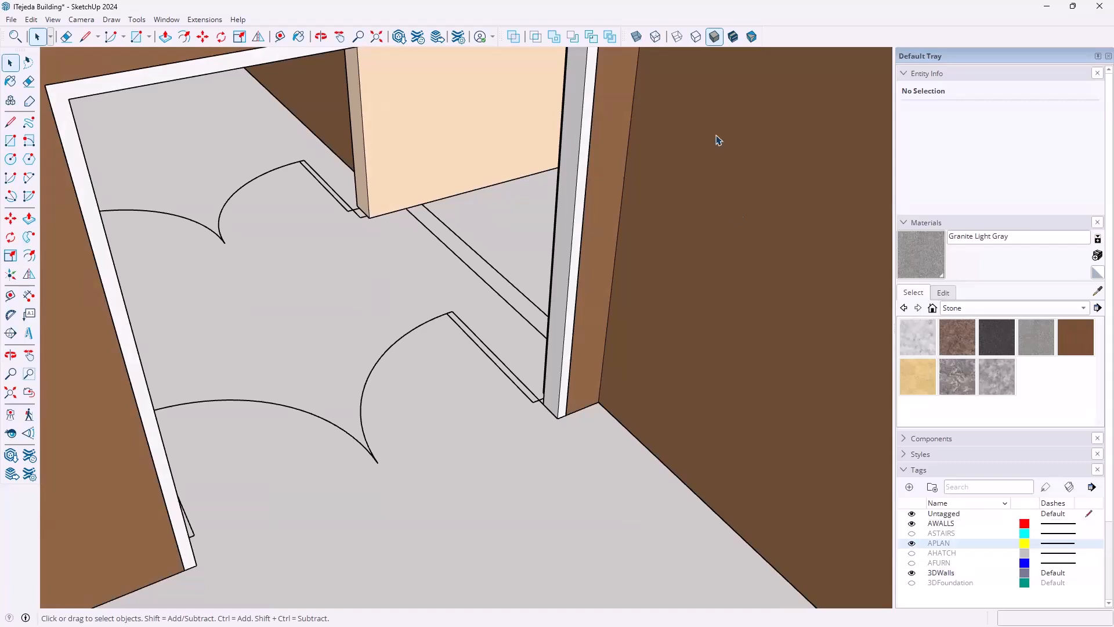
pyautogui.click(636, 37)
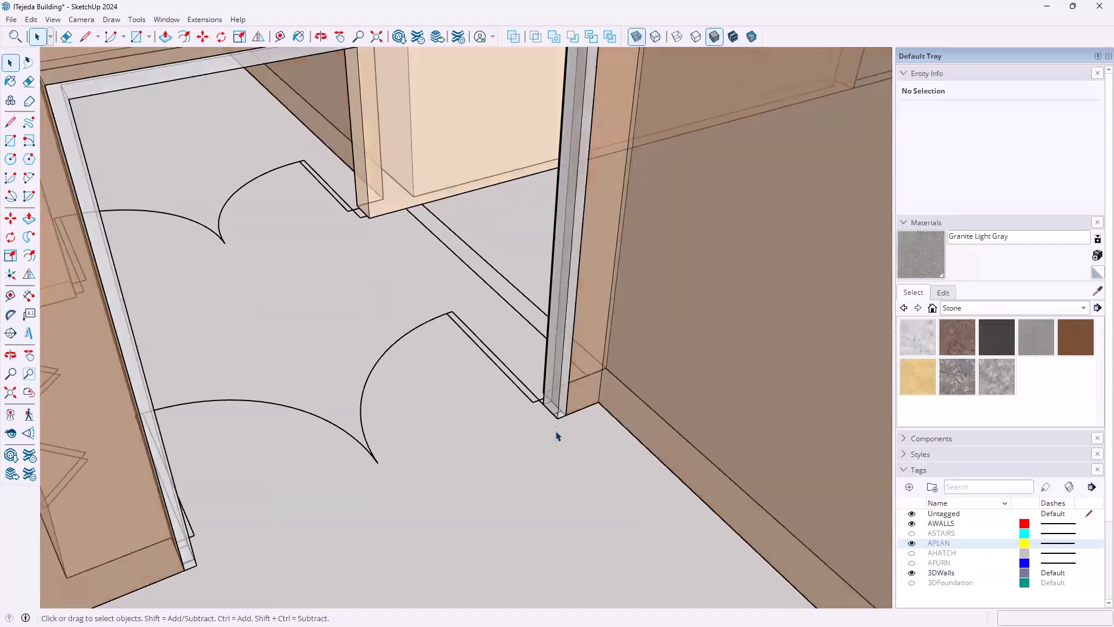
# - Move the door frame group 1 1/2" into the wall, from its lower front corner to the matching frame corner in the plan
pyautogui.scroll(5, 555, 423)
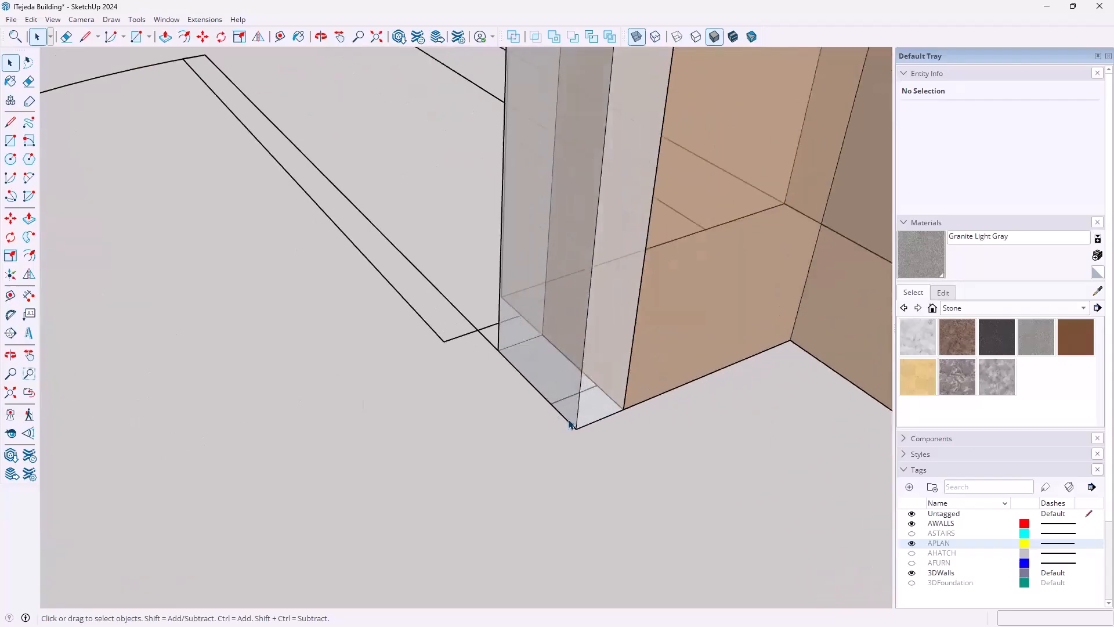
pyautogui.click(571, 434)
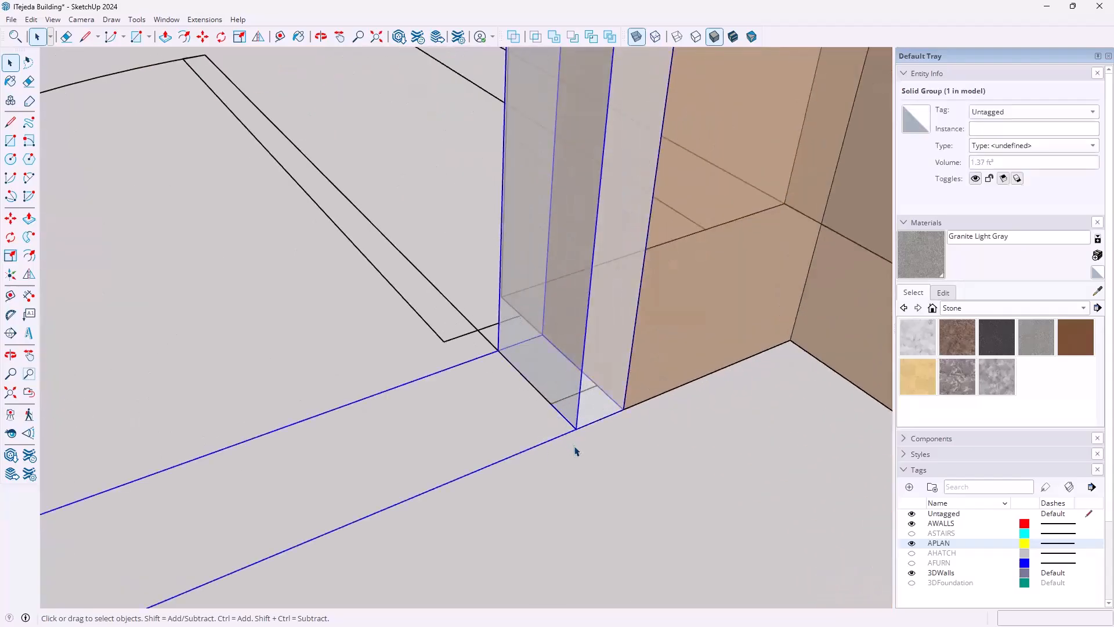
pyautogui.press('m')
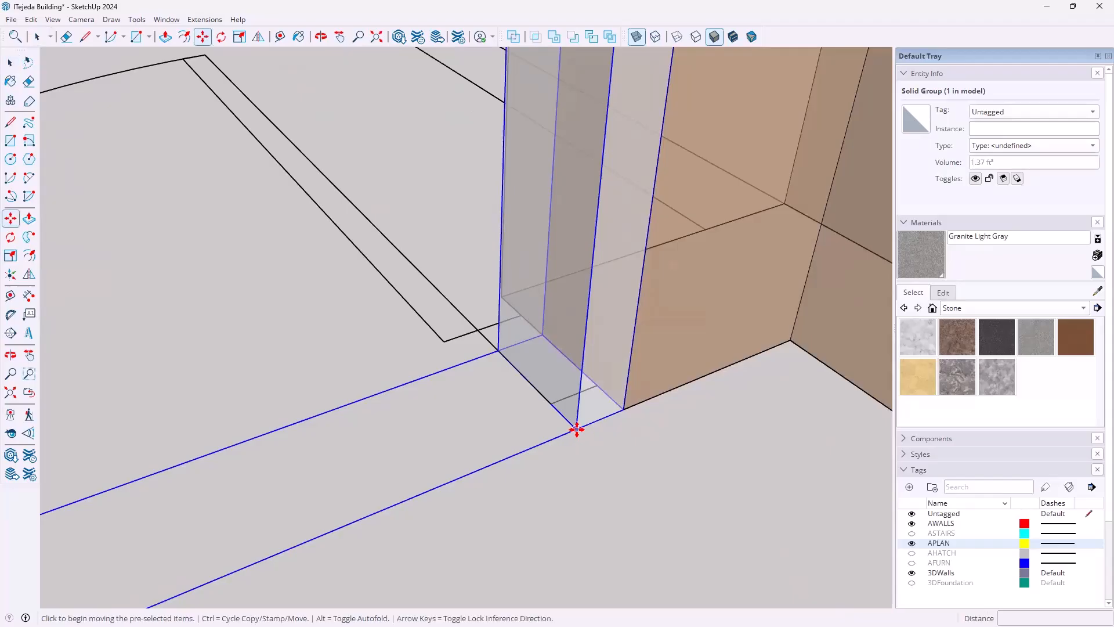
pyautogui.click(577, 429)
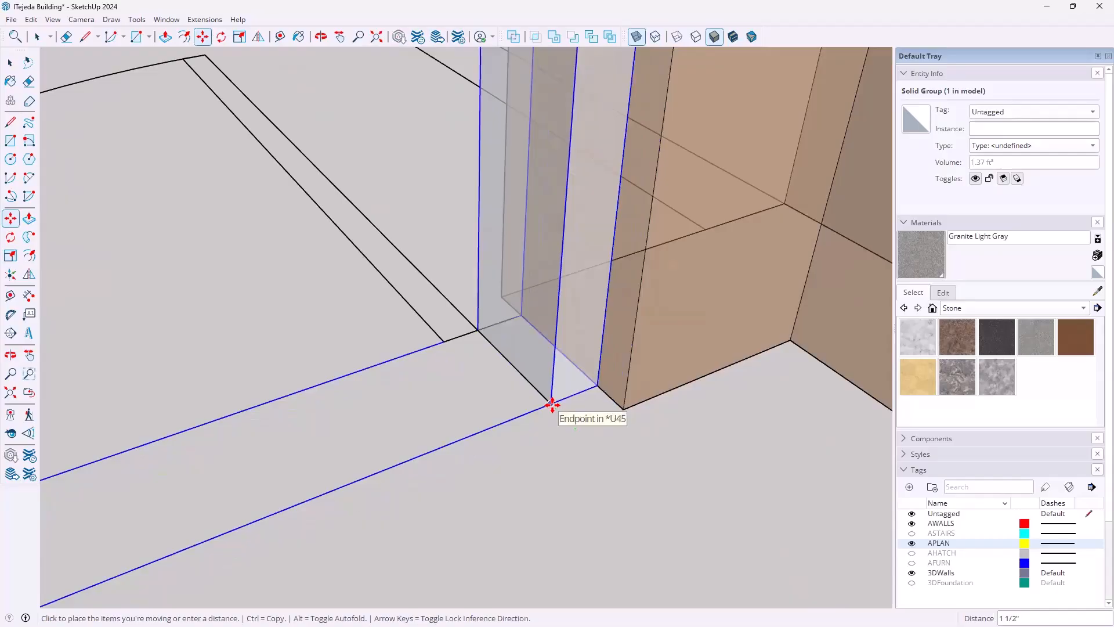
pyautogui.click(552, 405)
pyautogui.scroll(-6, 562, 427)
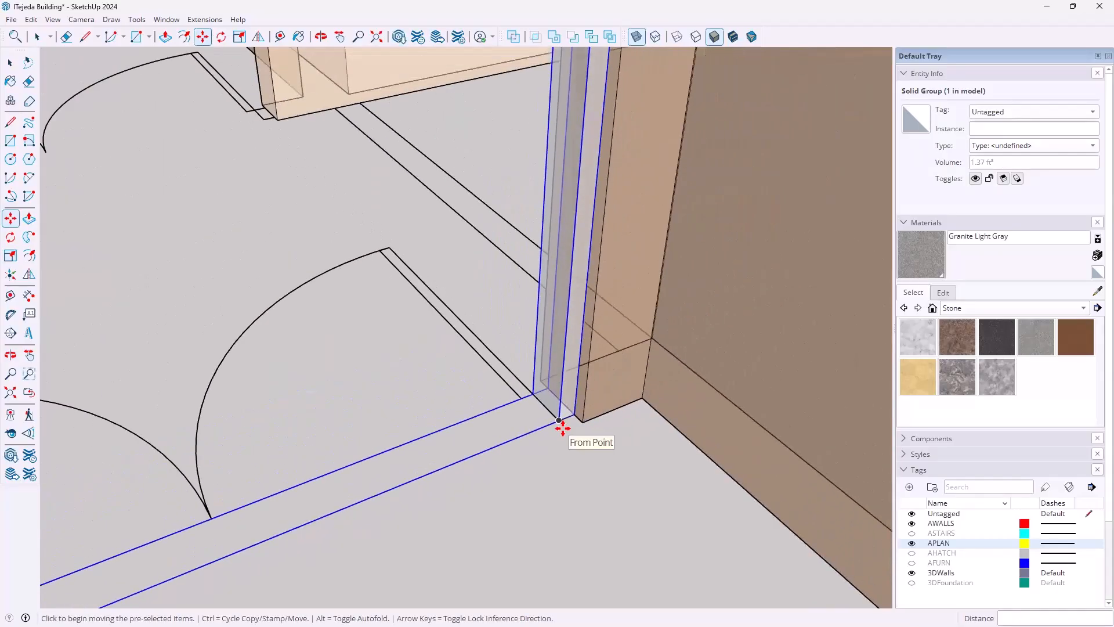
# - Hide the APLAN and AWALLS tags and turn off X-ray display
pyautogui.moveTo(574, 455); pyautogui.dragTo(450, 432, button='middle')
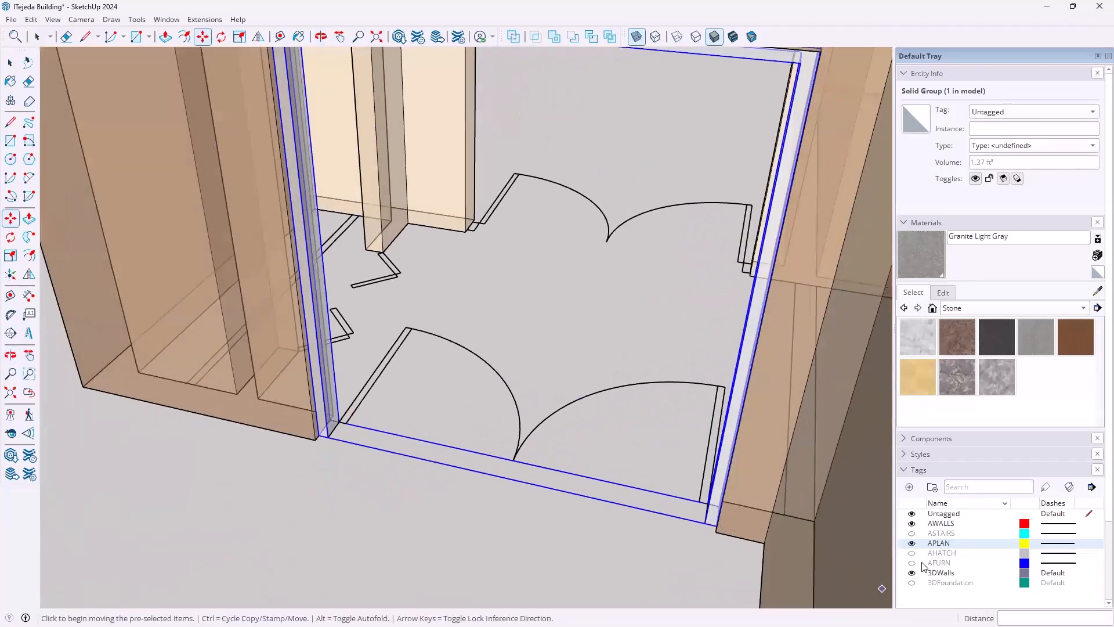
pyautogui.click(912, 543)
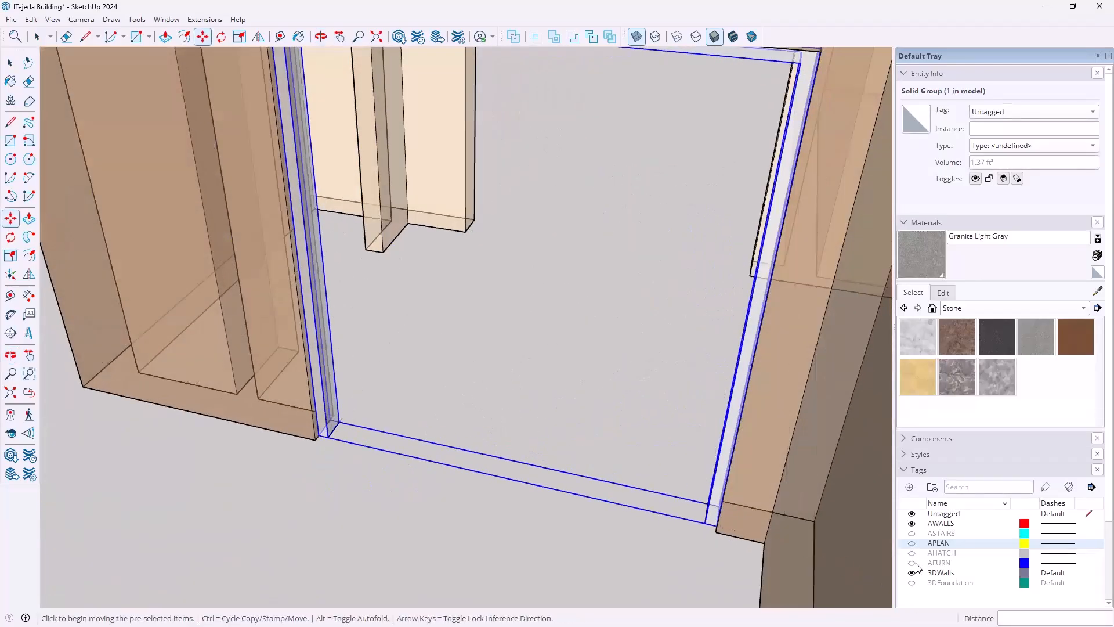
pyautogui.click(912, 524)
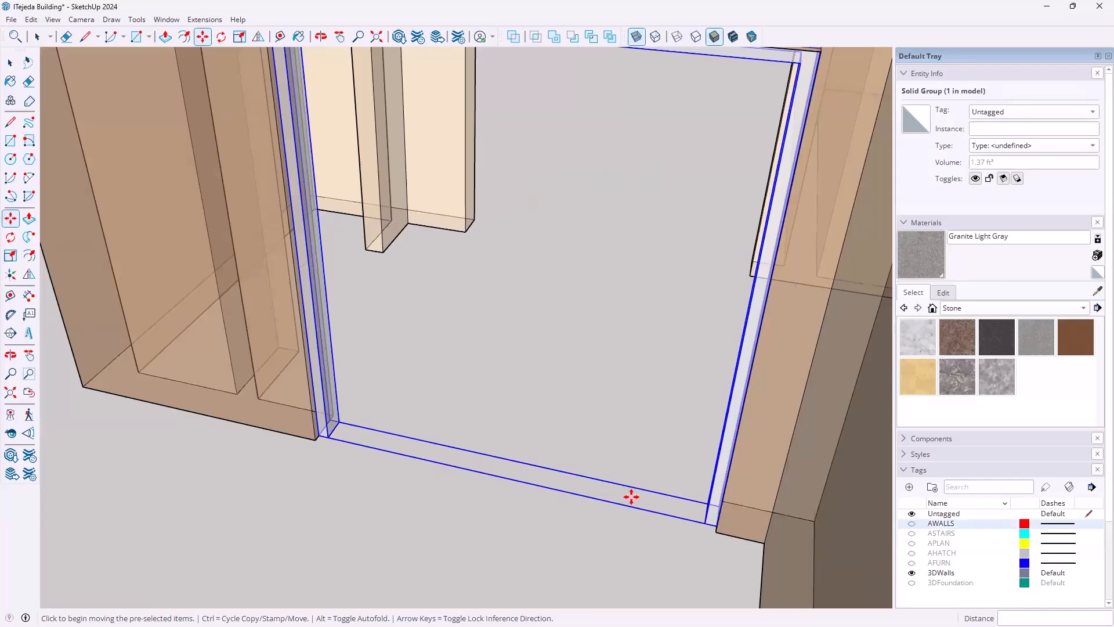
pyautogui.click(637, 38)
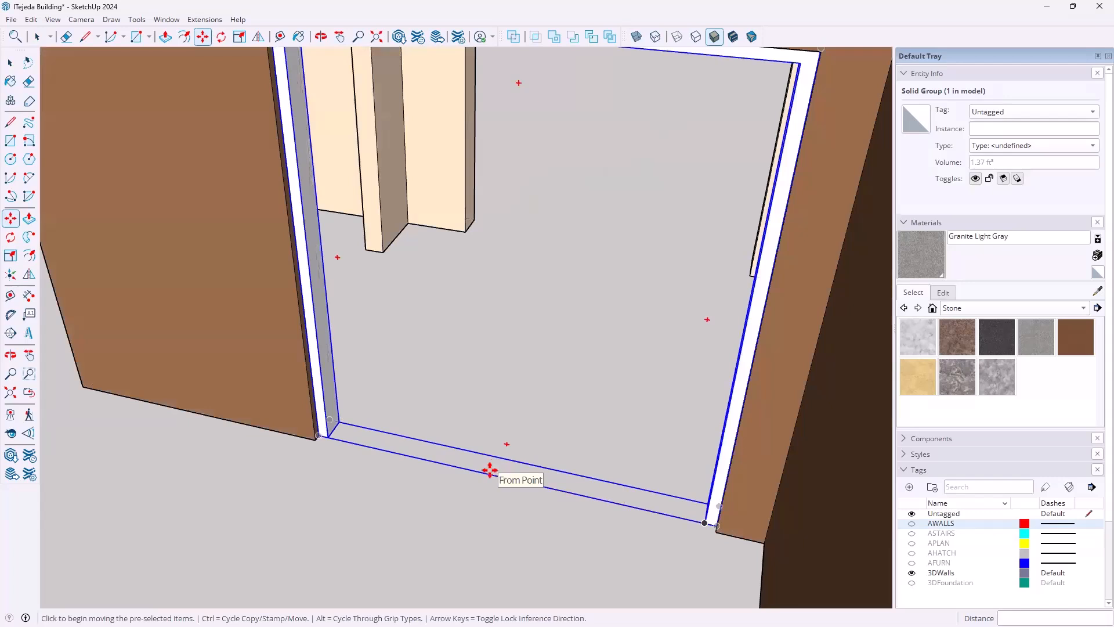
pyautogui.press('space')
# - Inspect the repositioned frame in the wall opening, and hide the 3DWalls tag to isolate the frame
pyautogui.scroll(-3, 488, 474)
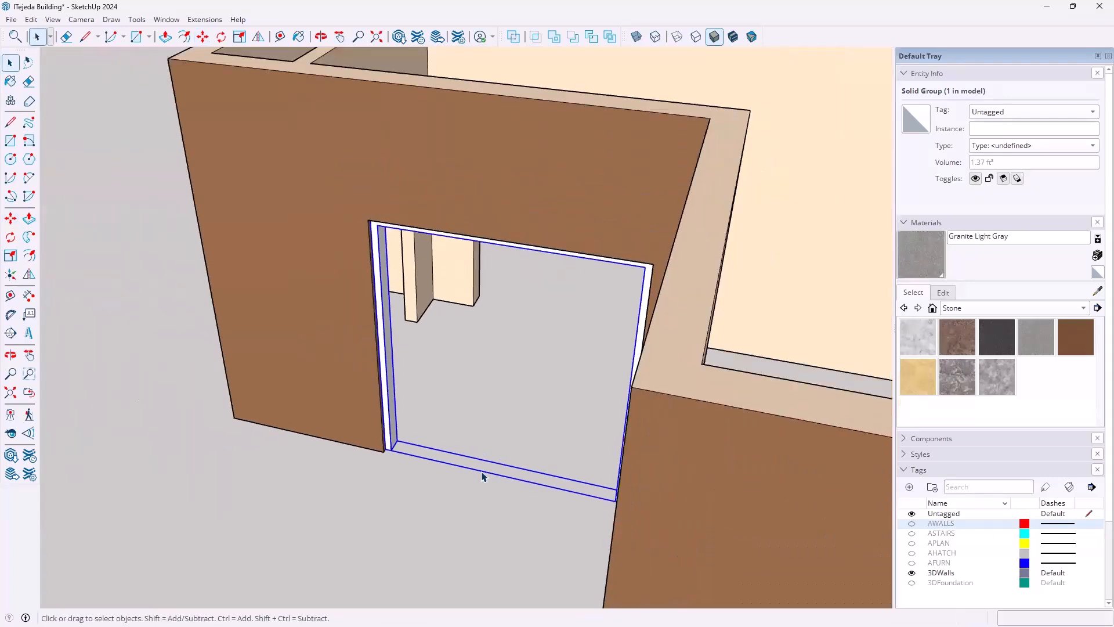
pyautogui.moveTo(402, 471); pyautogui.dragTo(597, 479, button='middle')
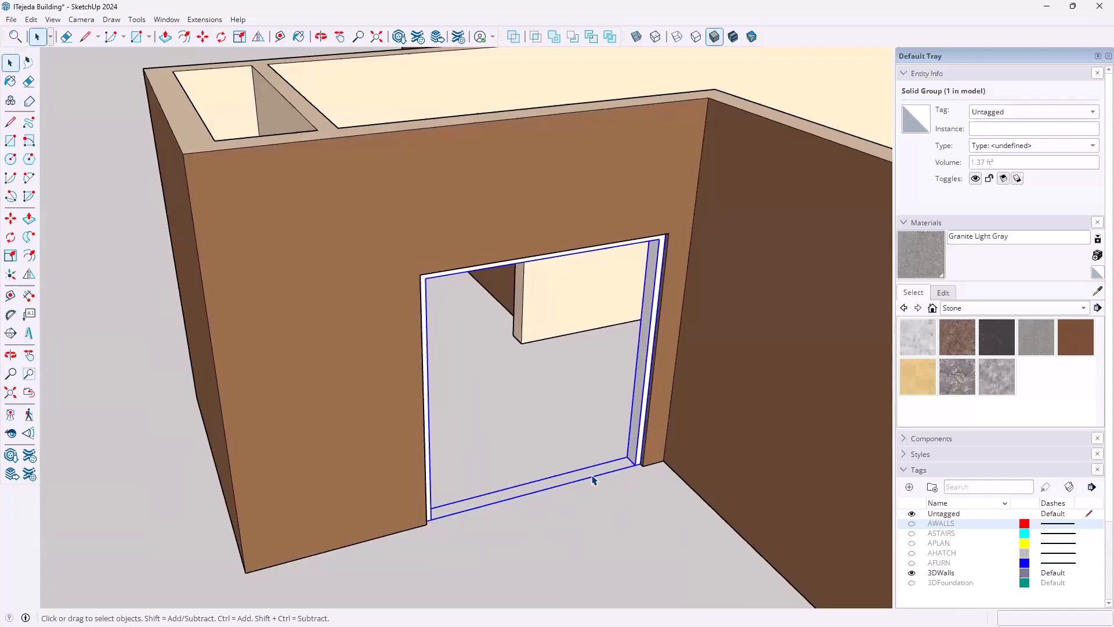
pyautogui.click(912, 573)
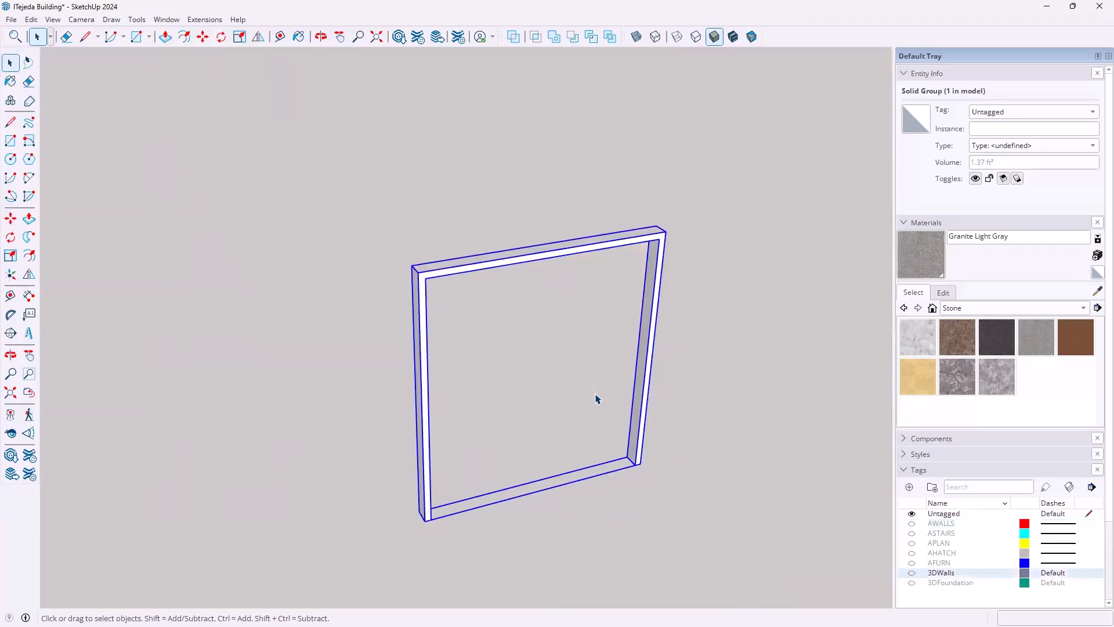
# - Draw a 3' by 6' 8" door rectangle from the frame's lower inner front corner to the midpoint of its upper inner edge
pyautogui.moveTo(619, 439); pyautogui.dragTo(483, 387, button='middle')
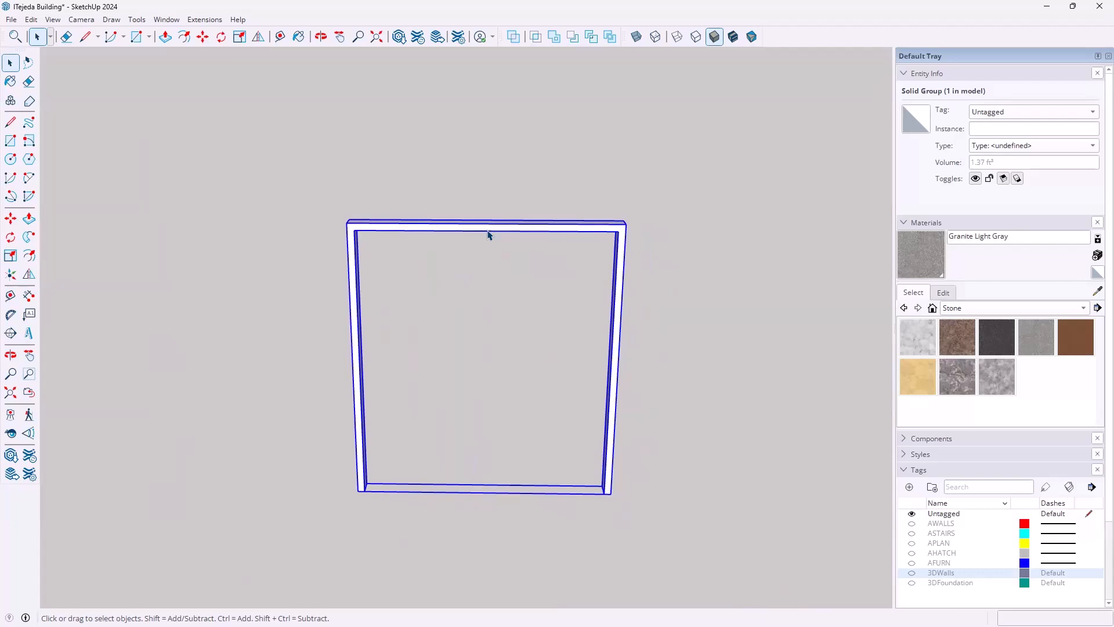
pyautogui.click(11, 141)
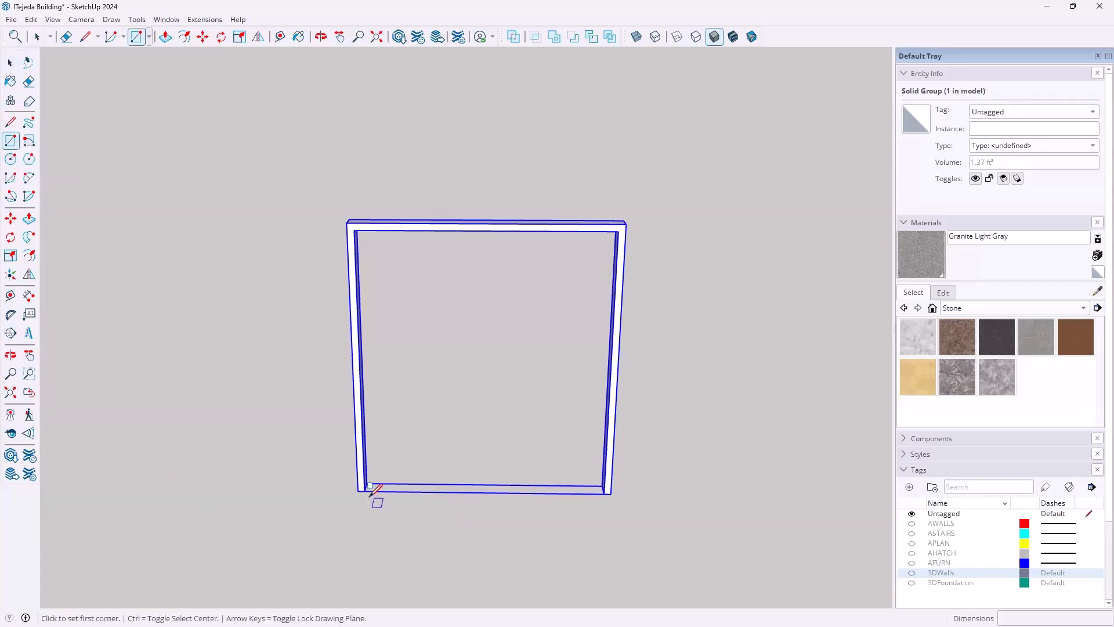
pyautogui.scroll(5, 372, 486)
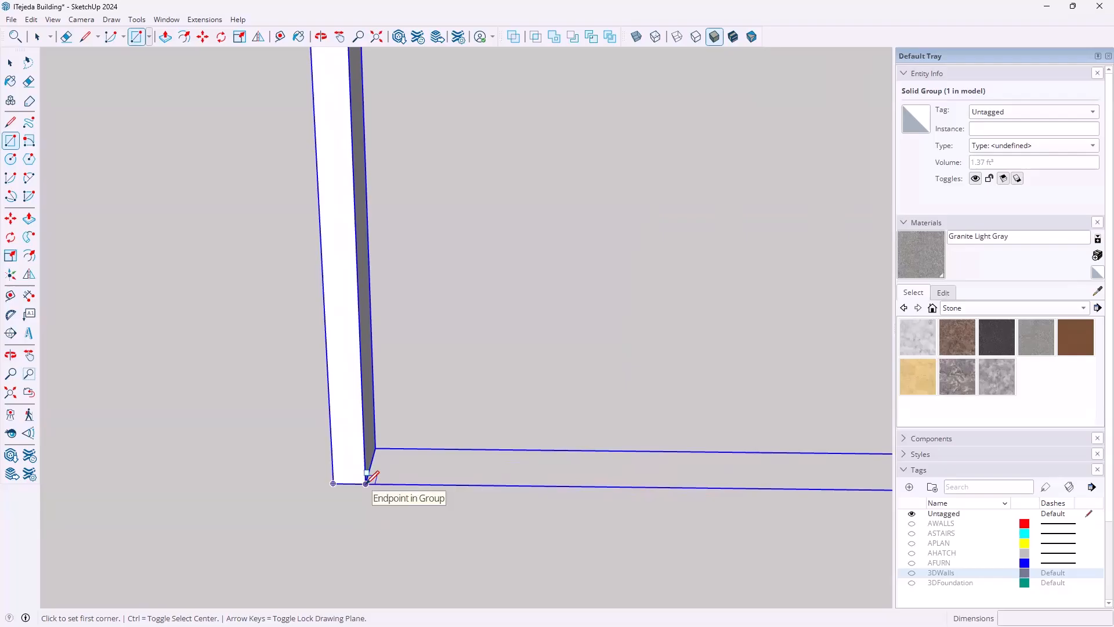
pyautogui.click(366, 482)
pyautogui.scroll(-3, 489, 356)
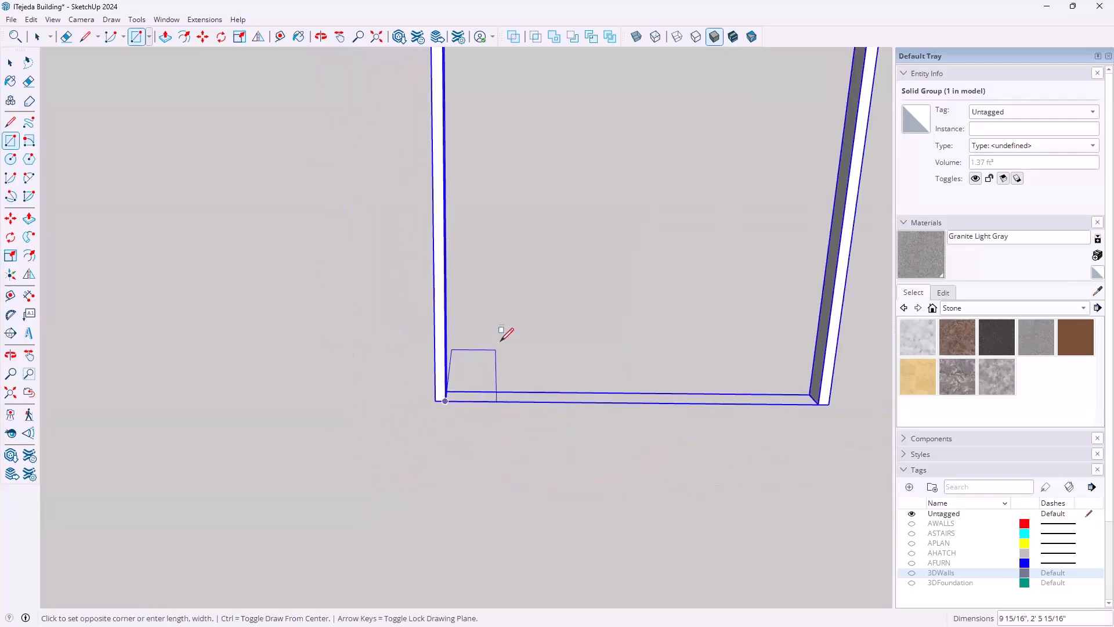
pyautogui.moveTo(505, 325); pyautogui.dragTo(435, 486, button='middle')
pyautogui.scroll(-3, 438, 487)
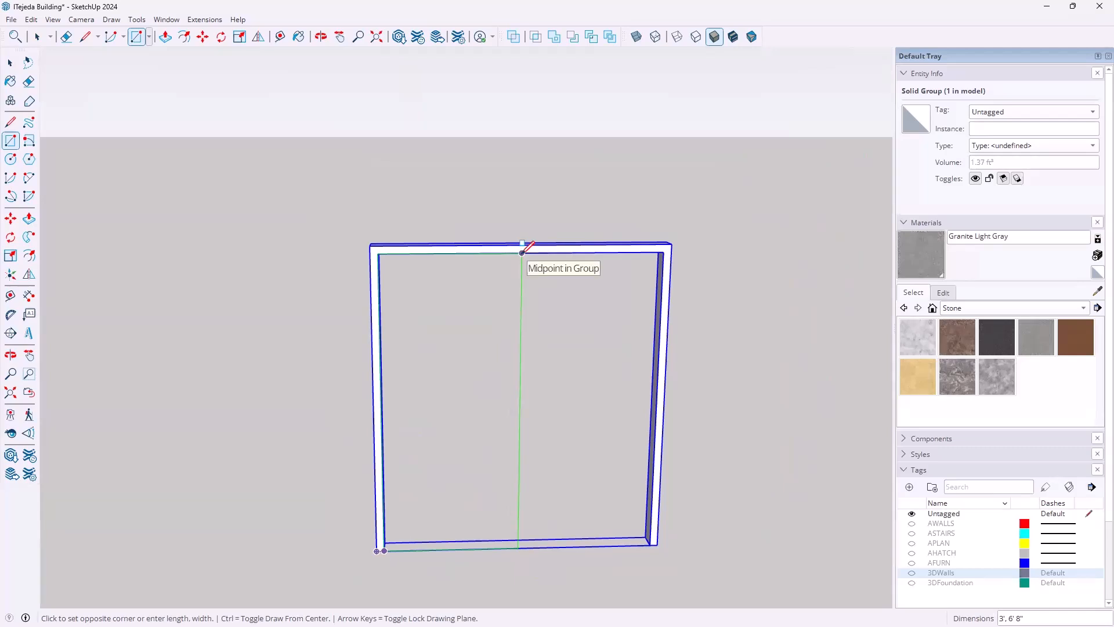
pyautogui.click(522, 252)
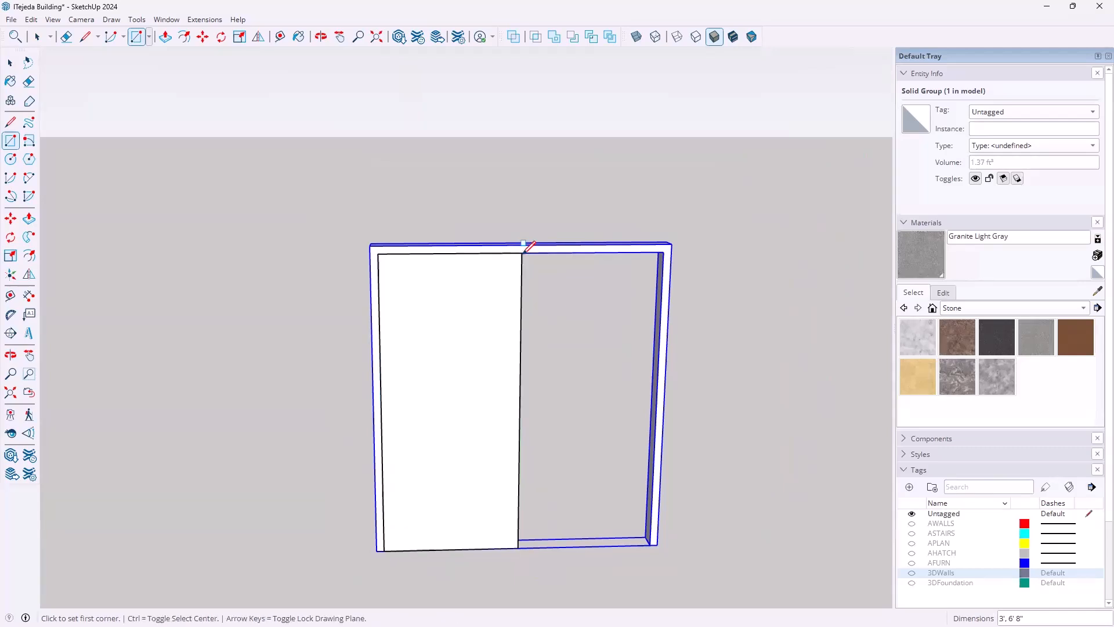
# - Push/Pull the door rectangle outward to a thickness of 1 1/2"
pyautogui.moveTo(545, 385); pyautogui.dragTo(457, 442, button='middle')
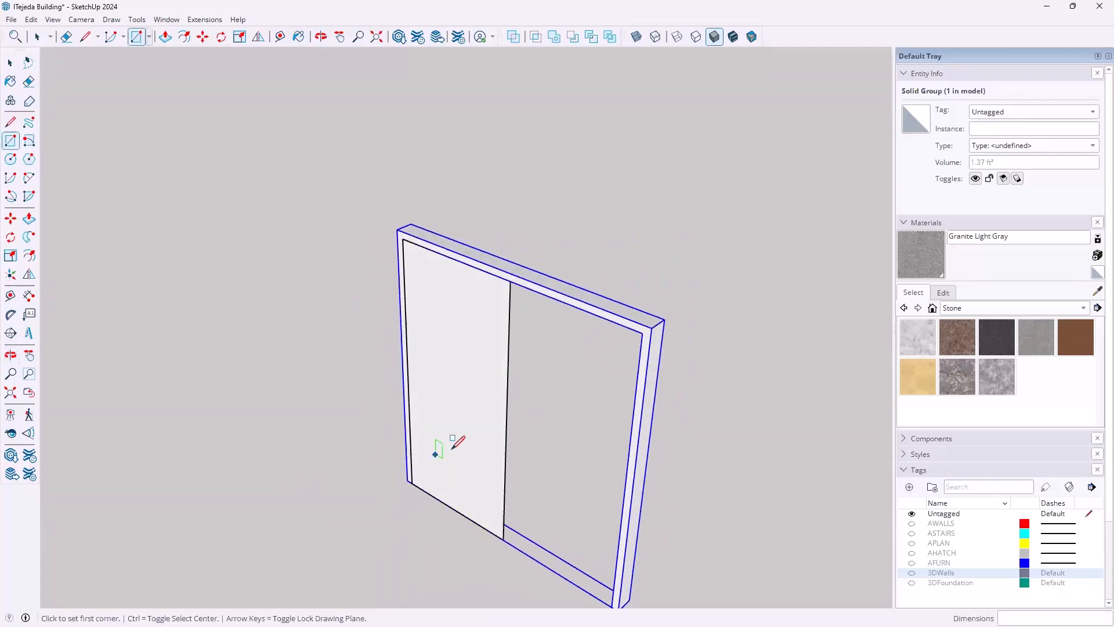
pyautogui.press('p')
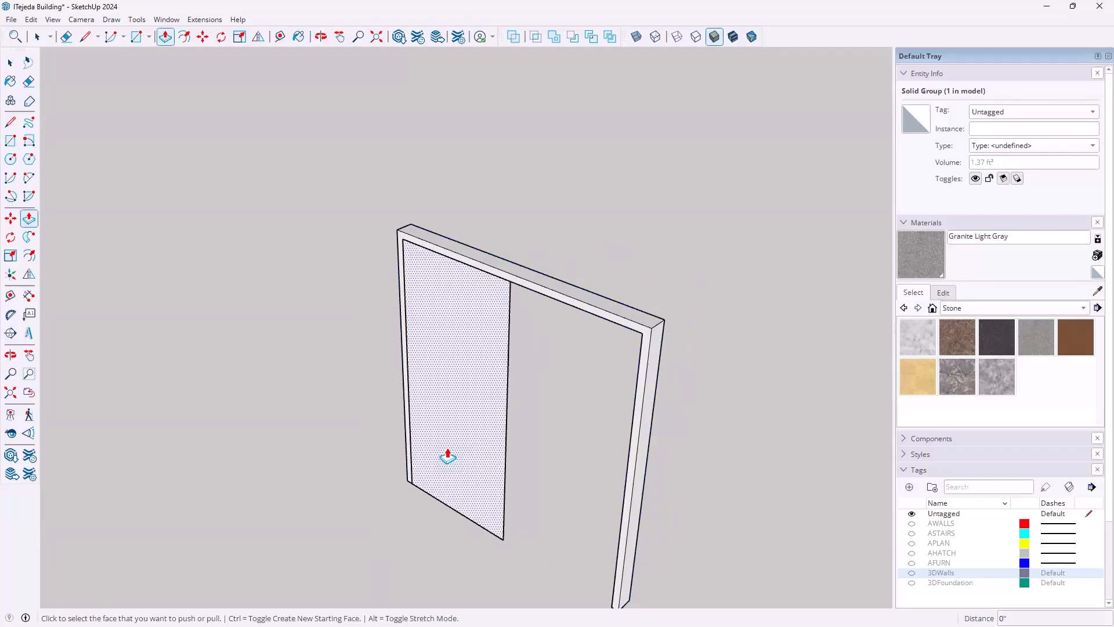
pyautogui.click(447, 456)
pyautogui.click(446, 456)
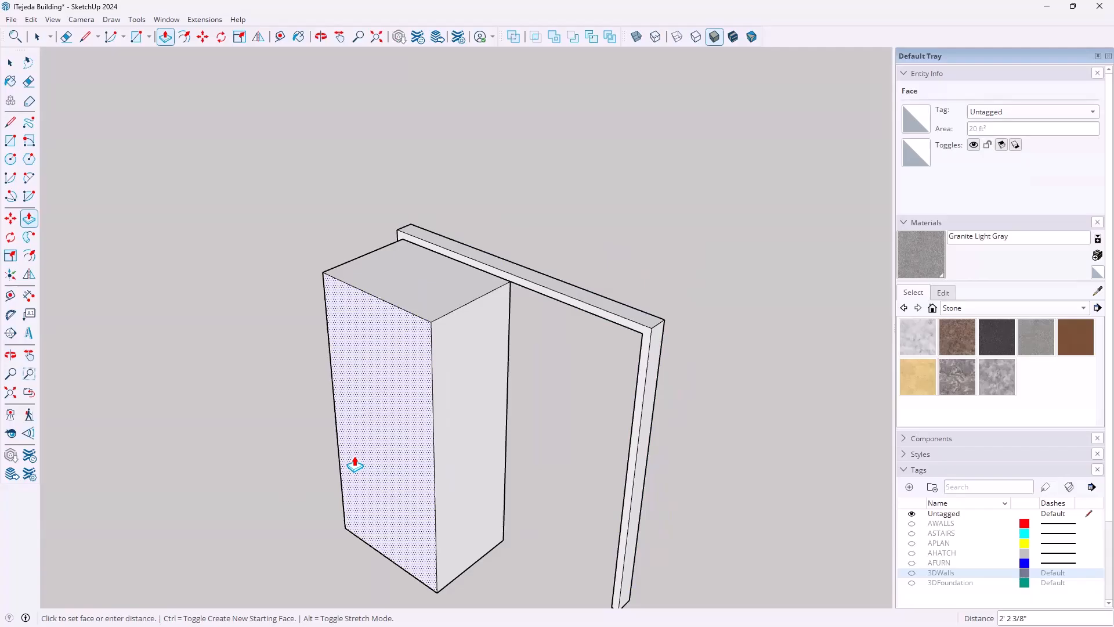
pyautogui.write('1.5')
pyautogui.press('Return')
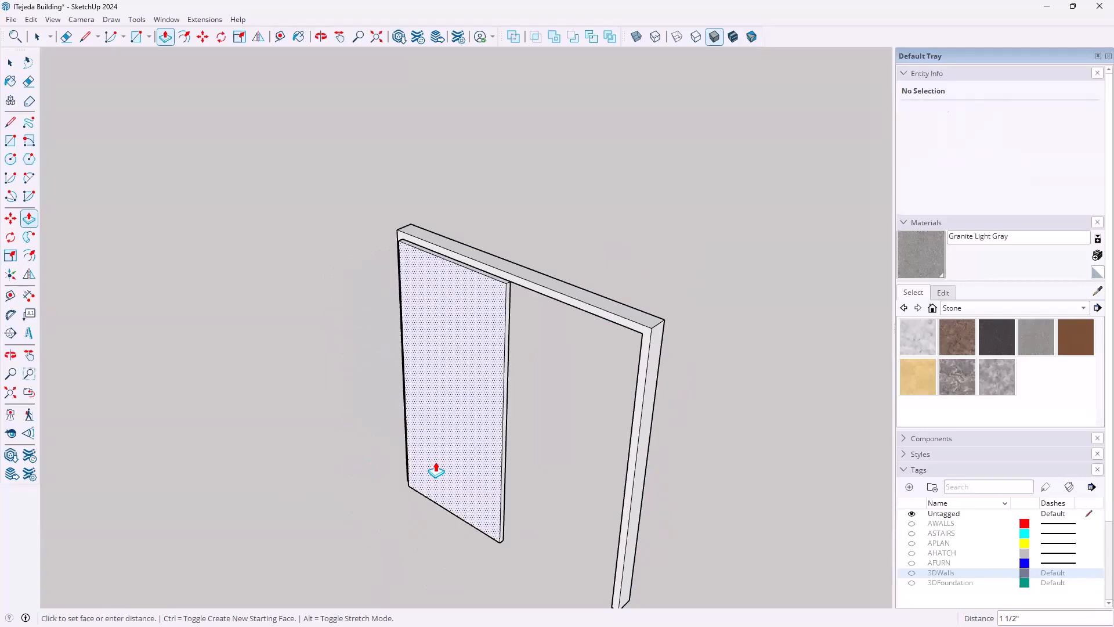
# - Select all connected geometry of the door panel and make it a group
pyautogui.press('space')
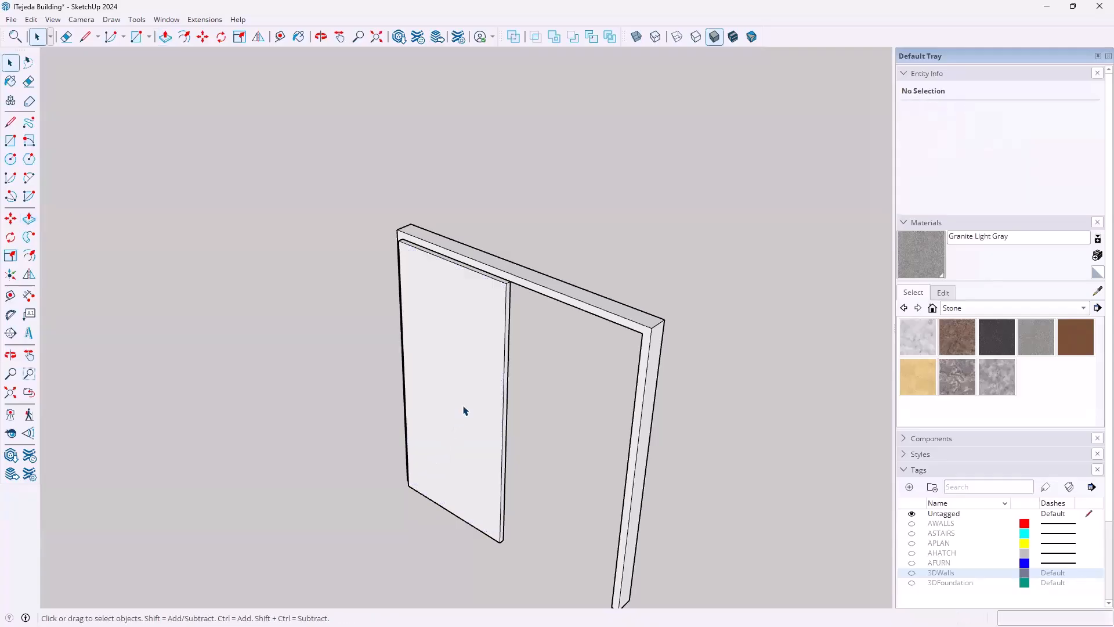
pyautogui.tripleClick(463, 410)
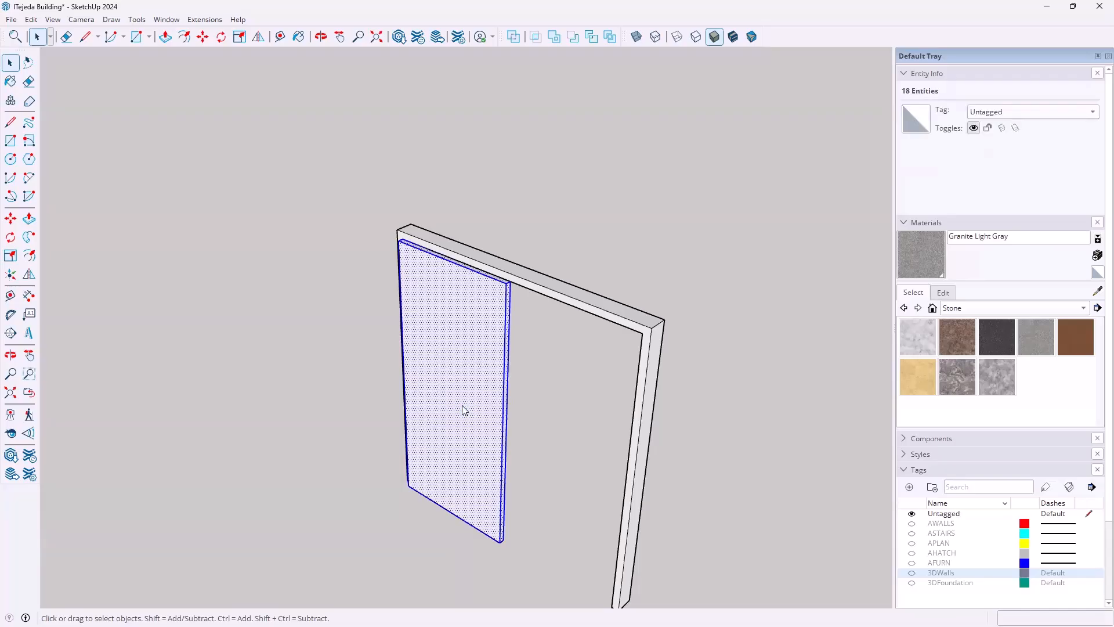
pyautogui.rightClick(465, 410)
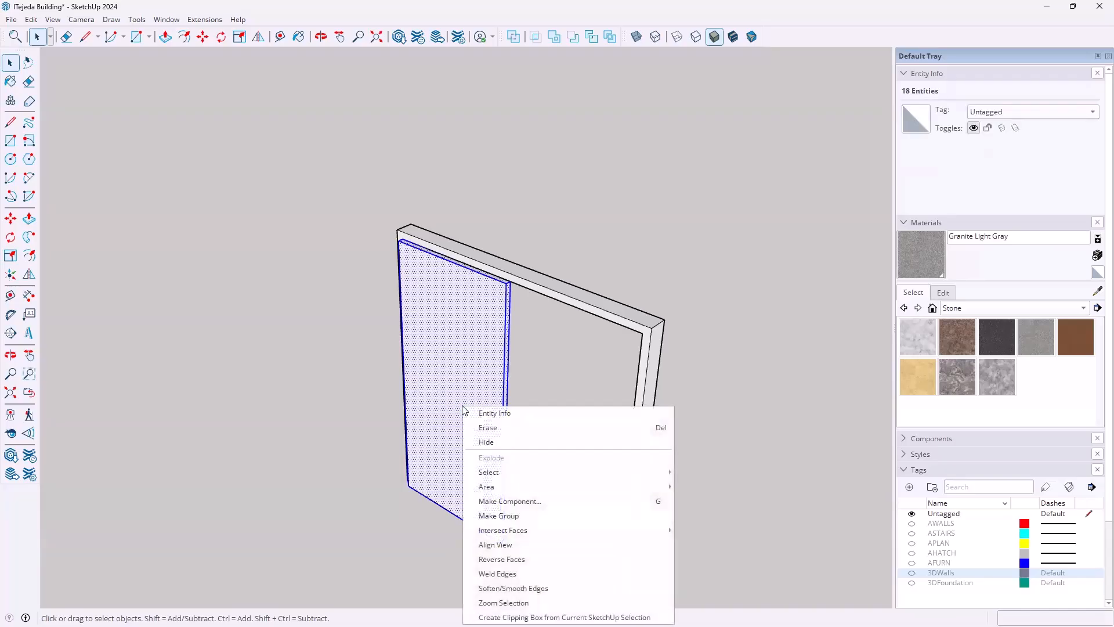
pyautogui.click(500, 516)
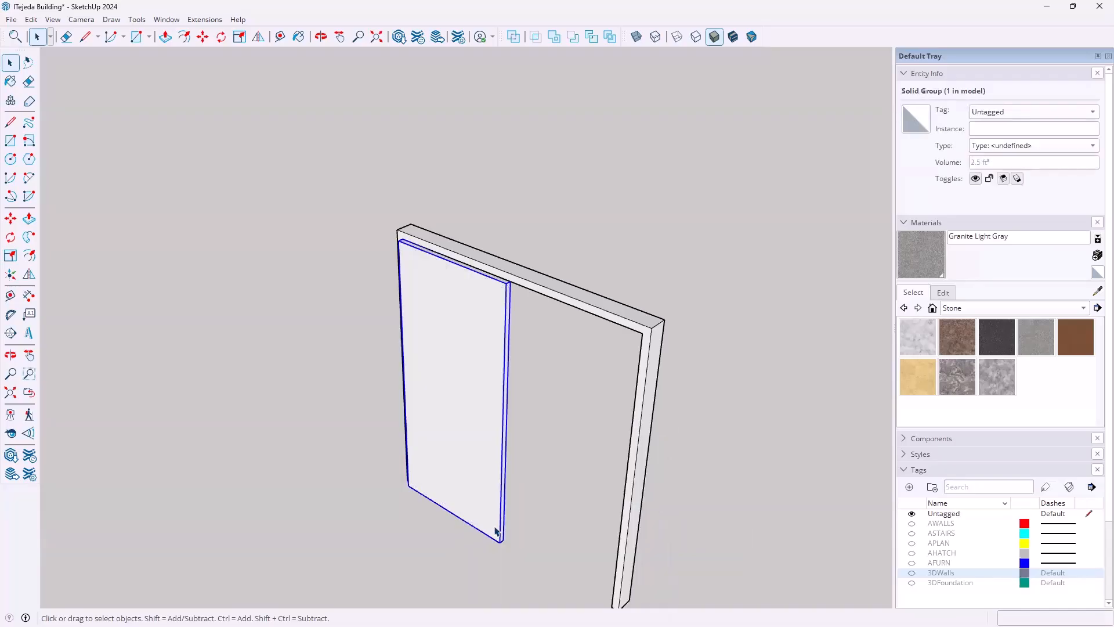
# - Move the door panel 3 1/4" into the frame, from its bottom thickness edge's midpoint to the midpoint of the jamb's depth
pyautogui.moveTo(539, 534); pyautogui.dragTo(406, 423, button='middle')
pyautogui.scroll(4, 463, 455)
pyautogui.scroll(3, 461, 442)
pyautogui.scroll(2, 458, 435)
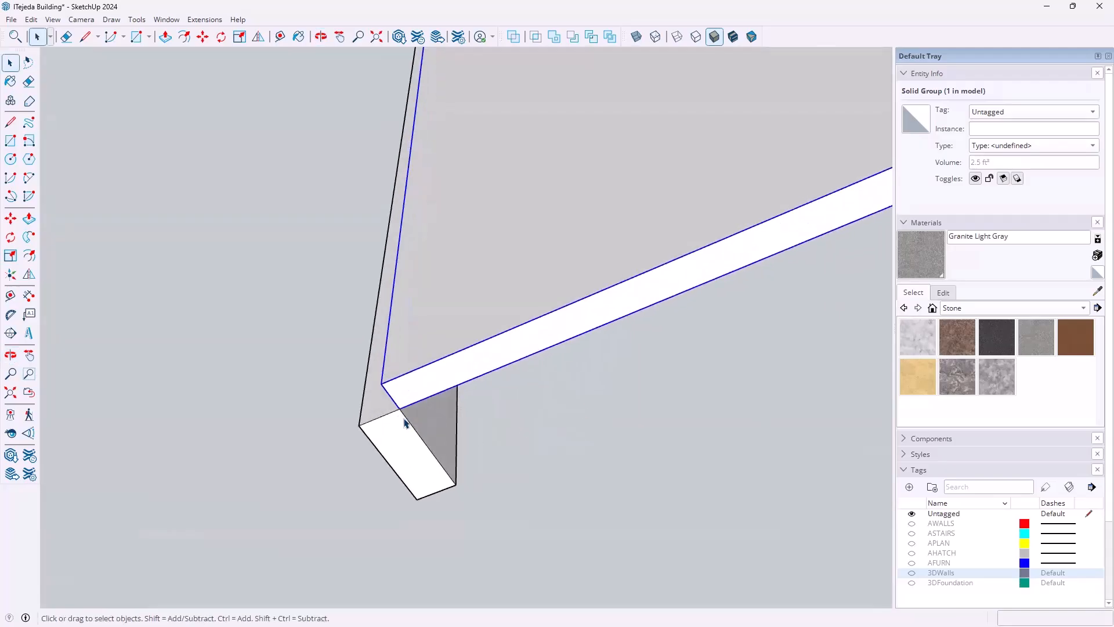
pyautogui.press('m')
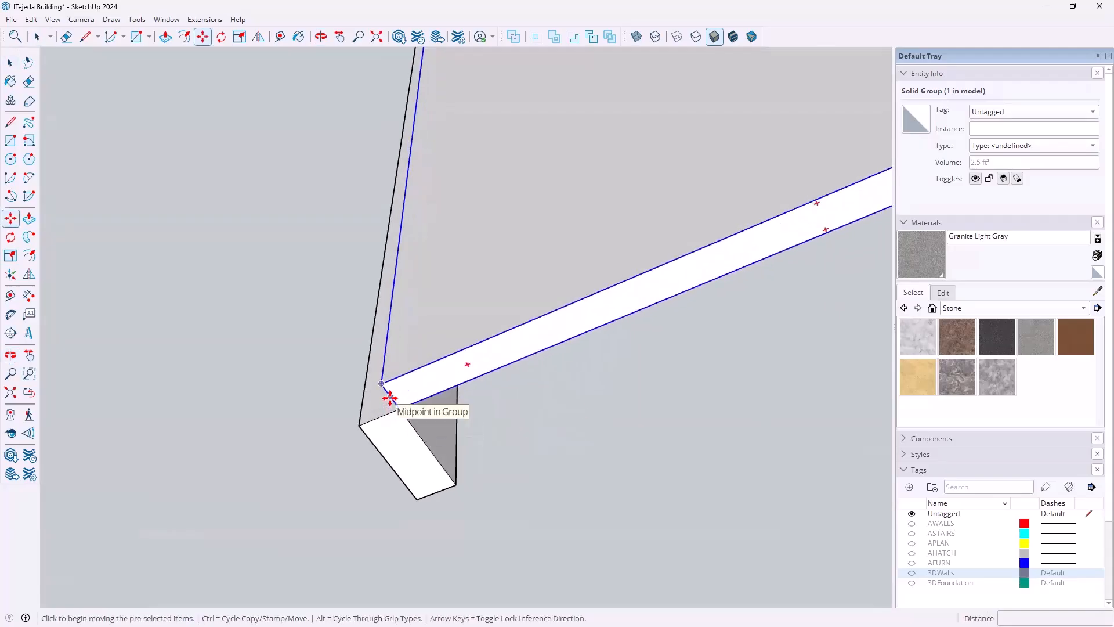
pyautogui.click(389, 398)
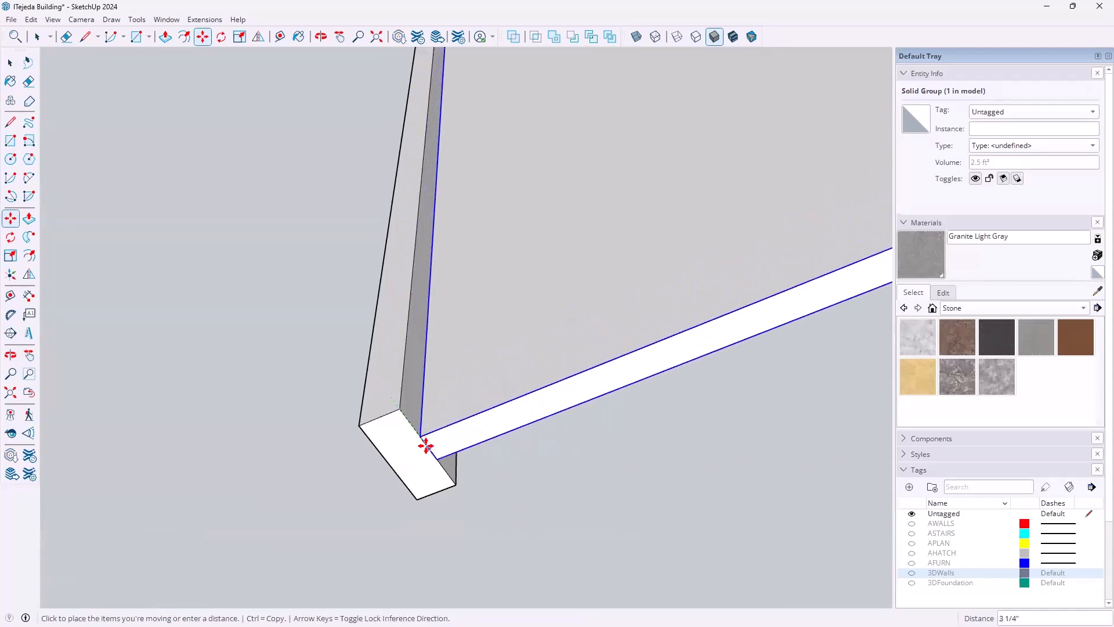
pyautogui.click(429, 360)
pyautogui.moveTo(429, 356); pyautogui.dragTo(545, 322, button='middle')
pyautogui.moveTo(487, 422); pyautogui.dragTo(477, 470, button='middle')
pyautogui.scroll(-2, 493, 378)
pyautogui.moveTo(420, 396); pyautogui.dragTo(358, 354, button='middle')
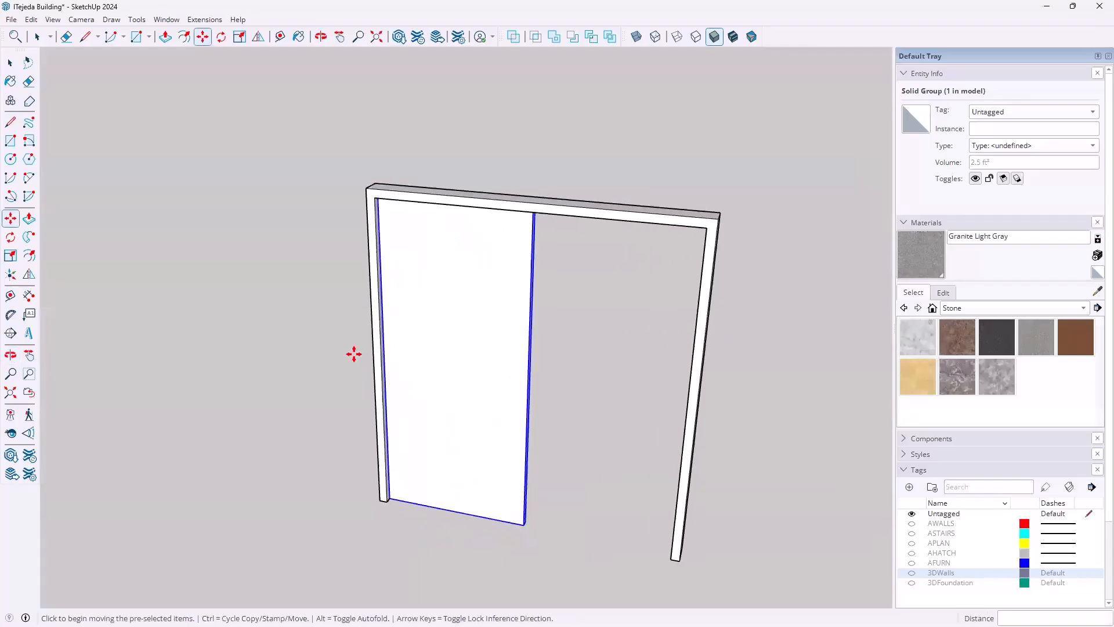
pyautogui.moveTo(460, 254)
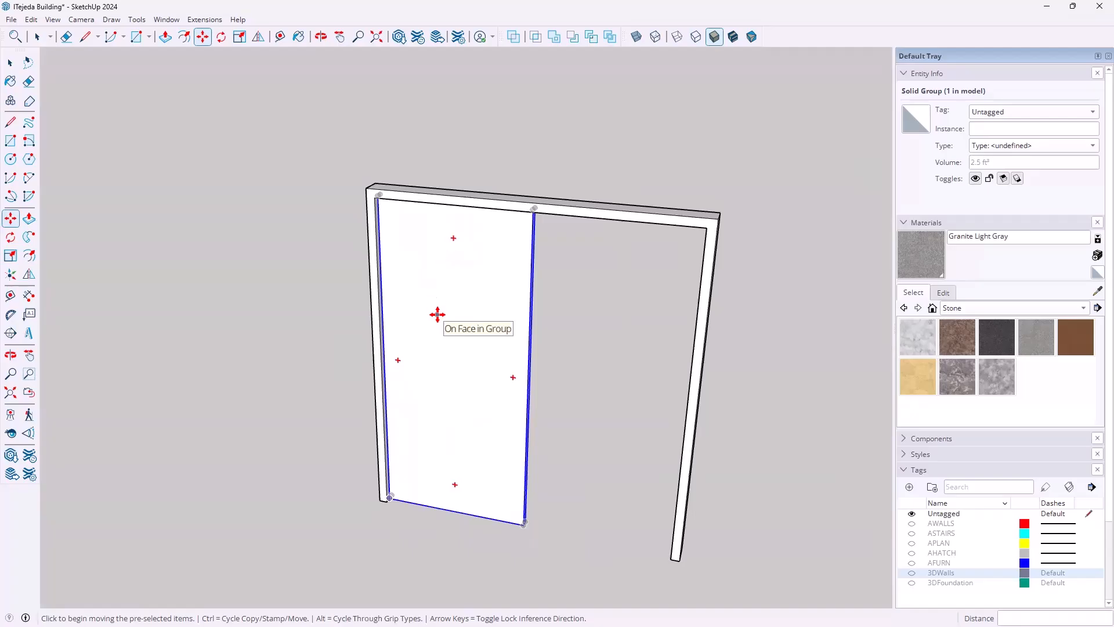
pyautogui.press('space')
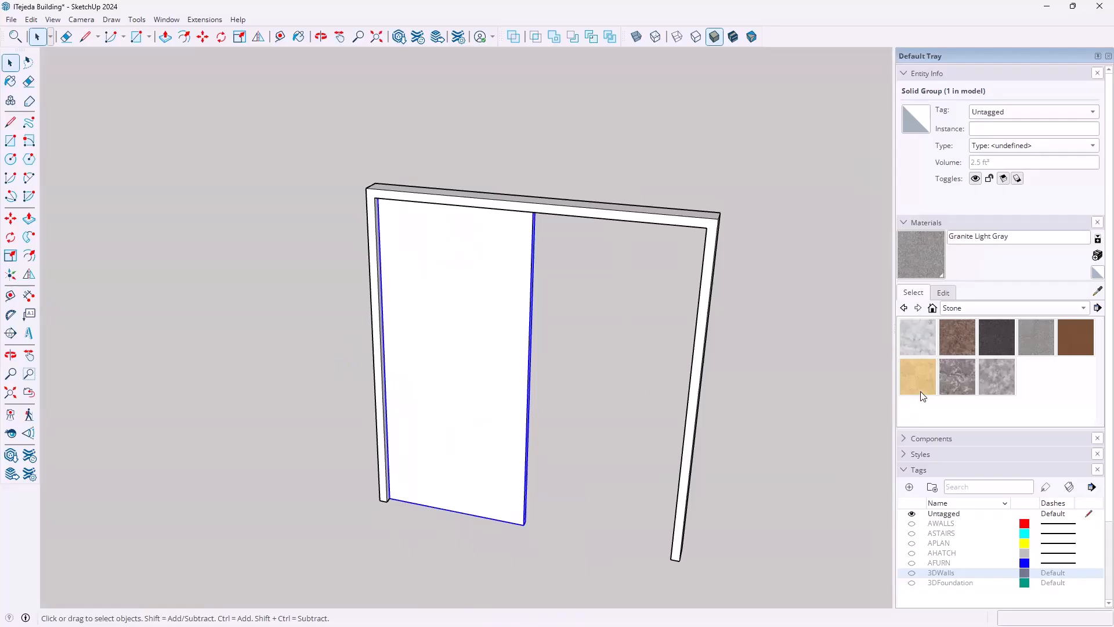
# - Paint the door panel with Wood Cherry Original from the Wood materials and display the model shaded with textures
pyautogui.click(1082, 308)
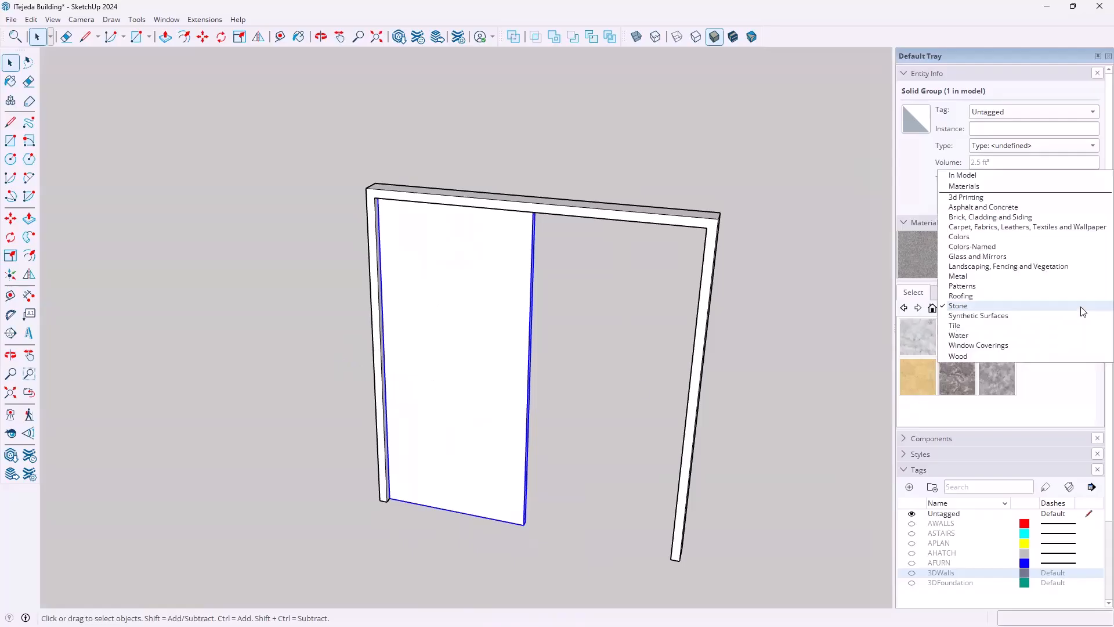
pyautogui.click(962, 356)
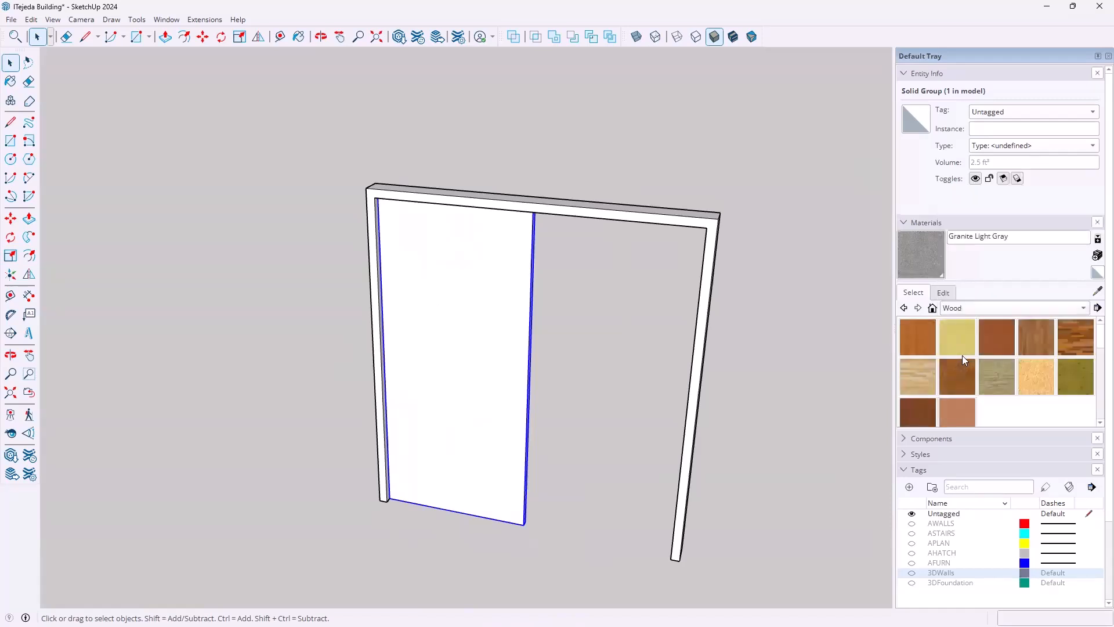
pyautogui.click(999, 335)
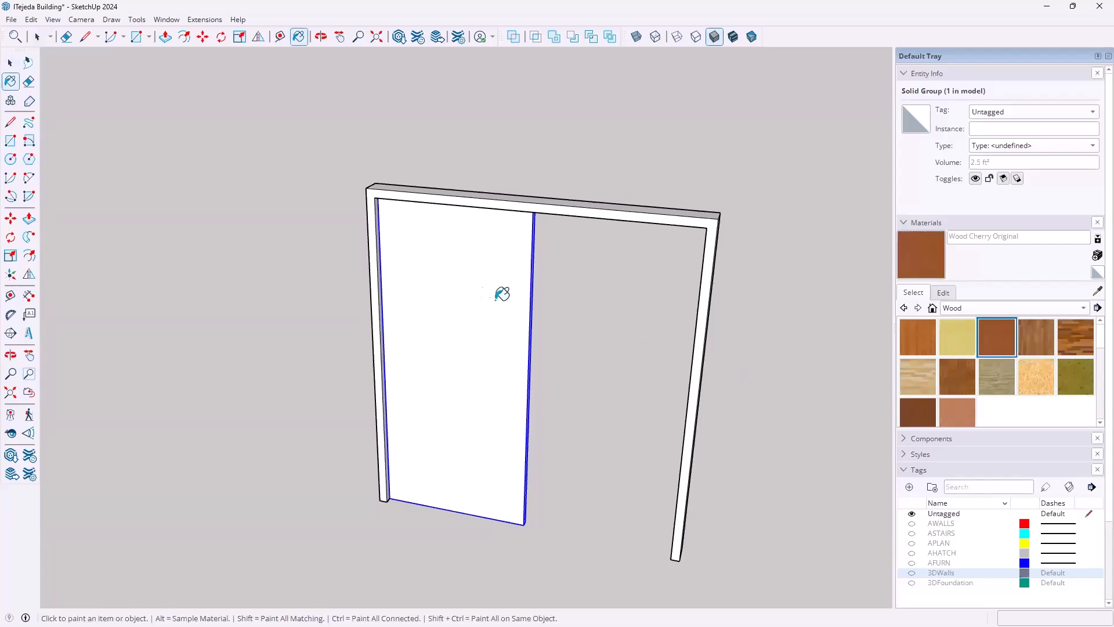
pyautogui.click(477, 288)
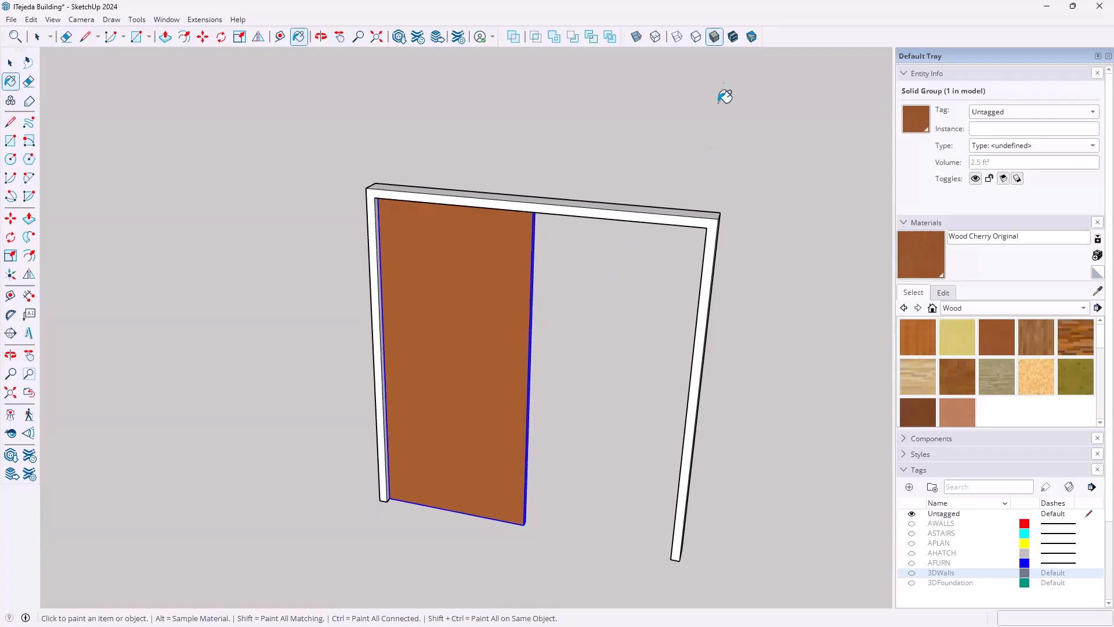
pyautogui.click(734, 39)
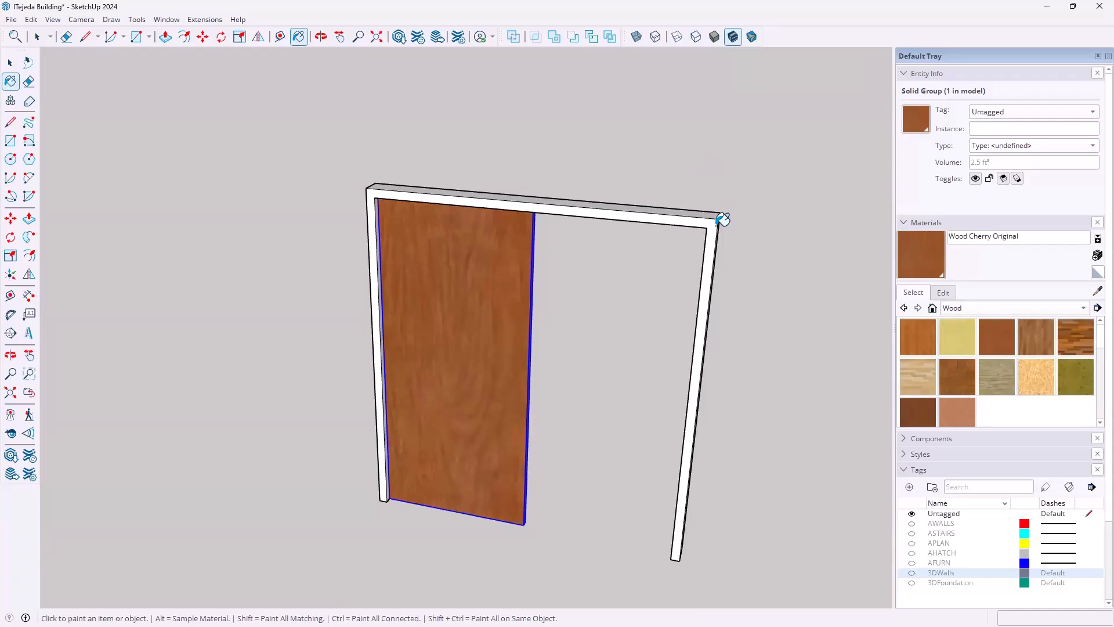
# - Paint the door frame with the dark brown Color C08 from the Colors materials
pyautogui.click(1082, 308)
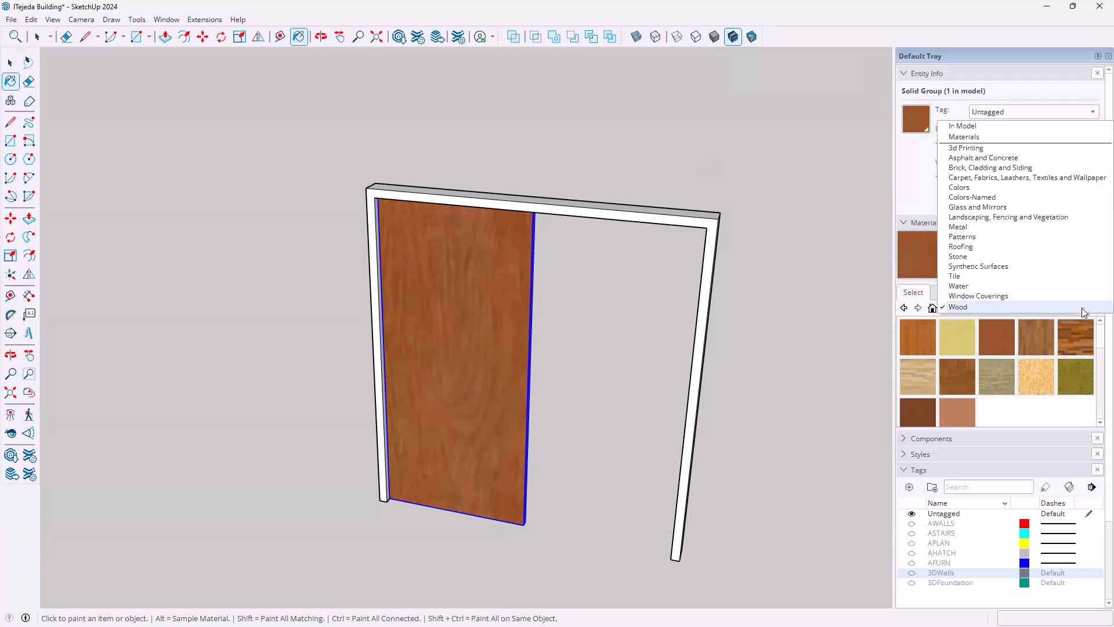
pyautogui.click(983, 190)
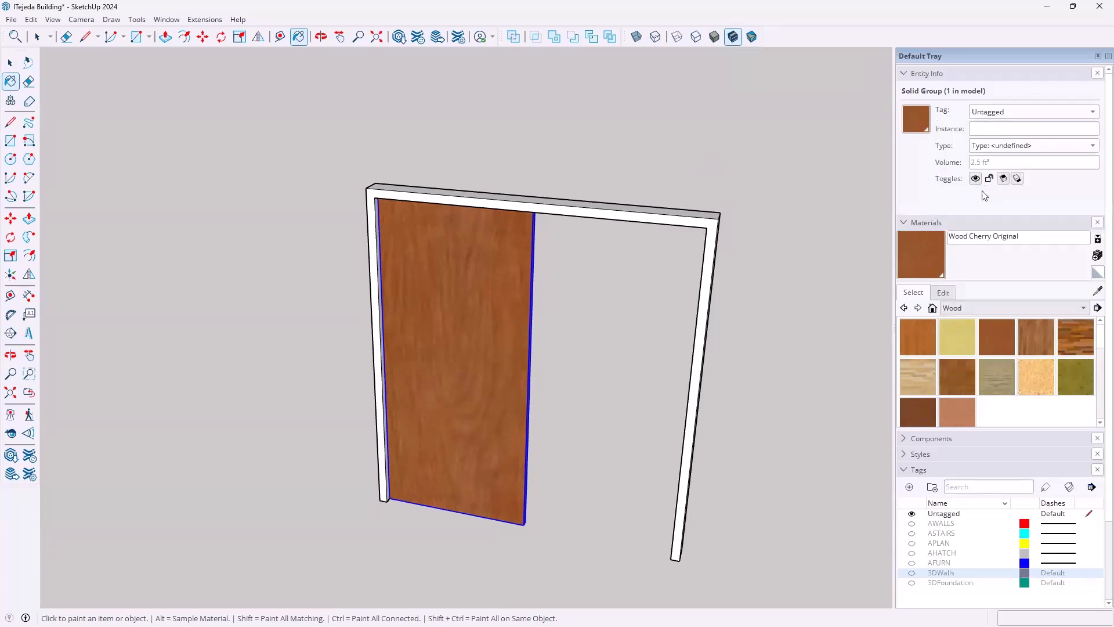
pyautogui.scroll(-2, 1031, 395)
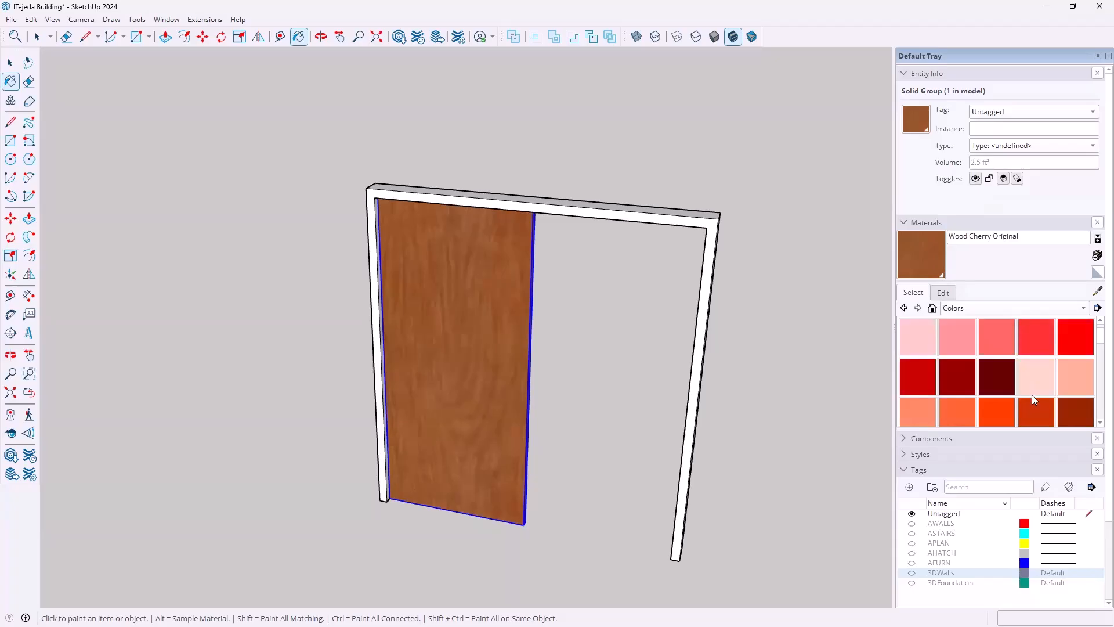
pyautogui.scroll(-1, 1034, 395)
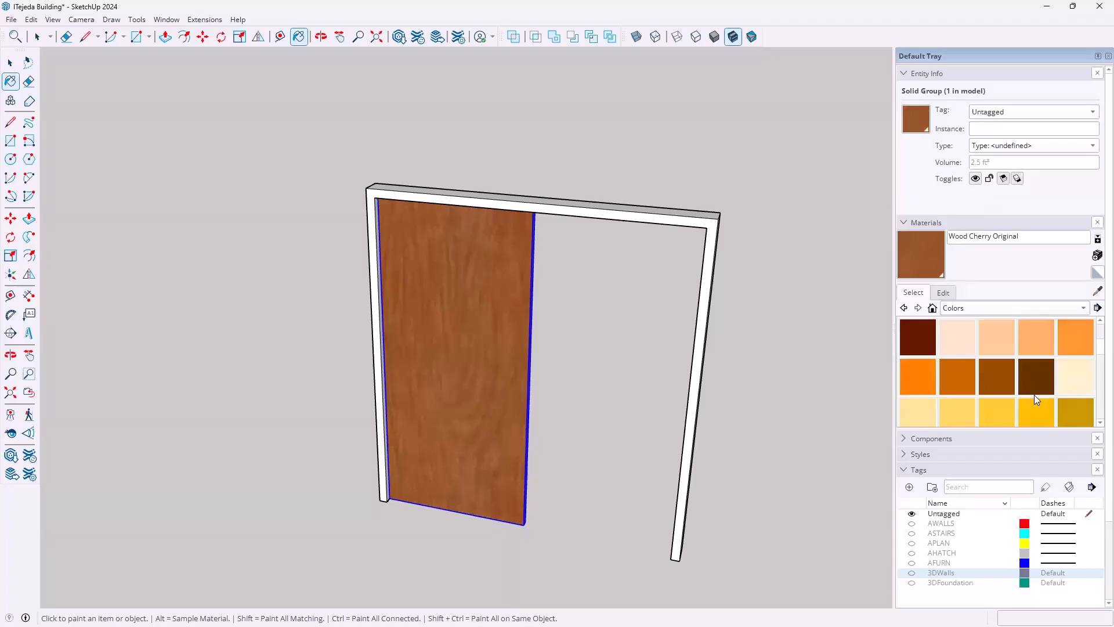
pyautogui.click(1035, 379)
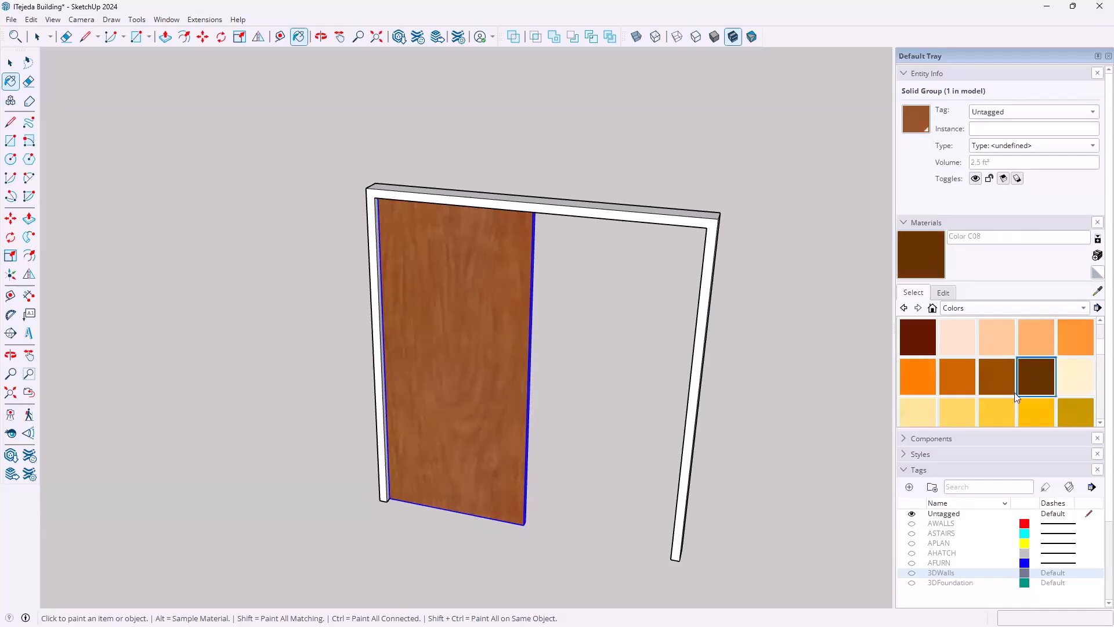
pyautogui.click(719, 223)
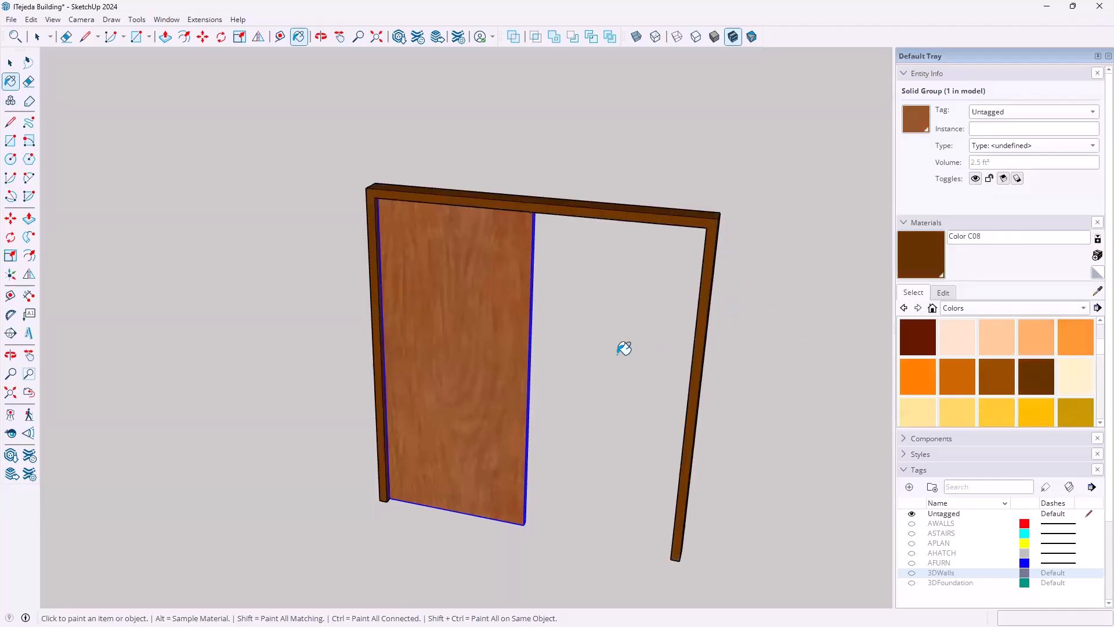
pyautogui.press('space')
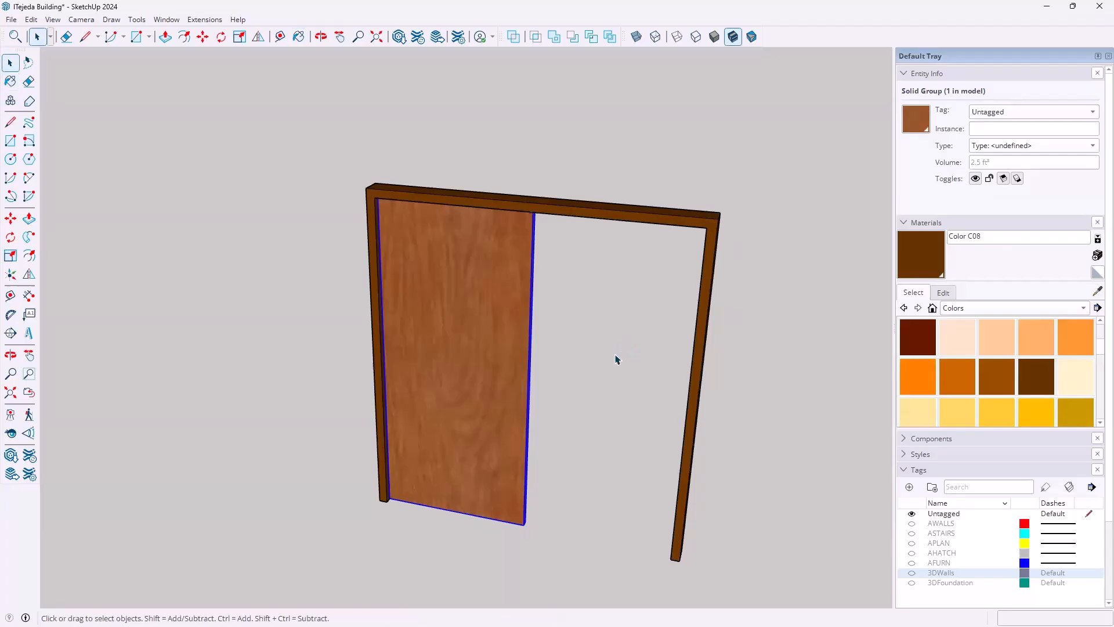
# - Open the door panel group for editing and hide the rest of the model
pyautogui.doubleClick(470, 335)
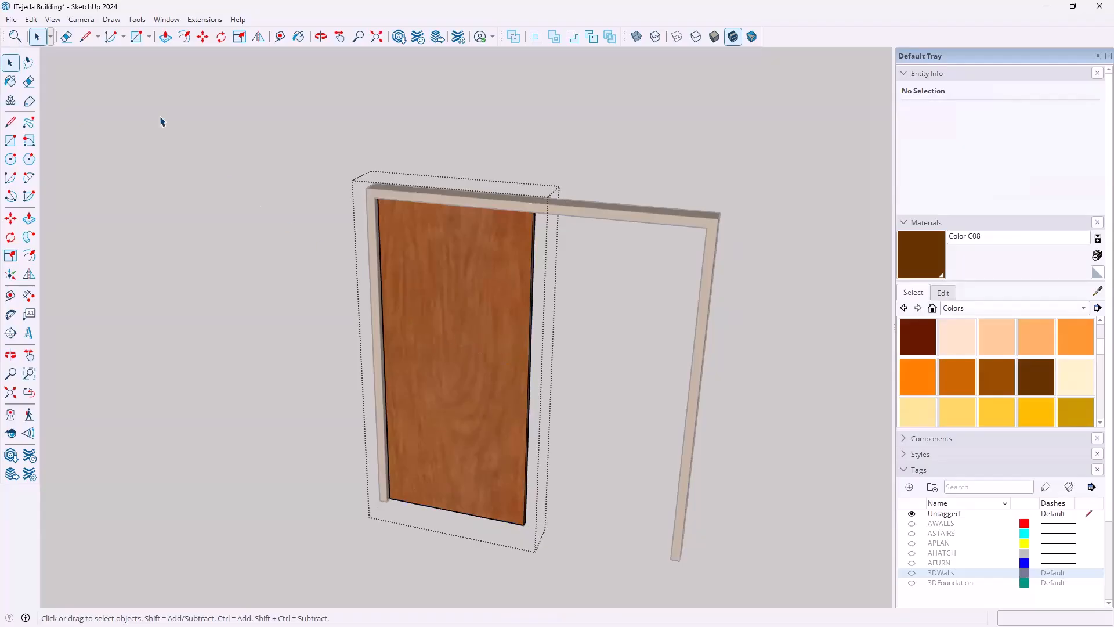
pyautogui.click(53, 19)
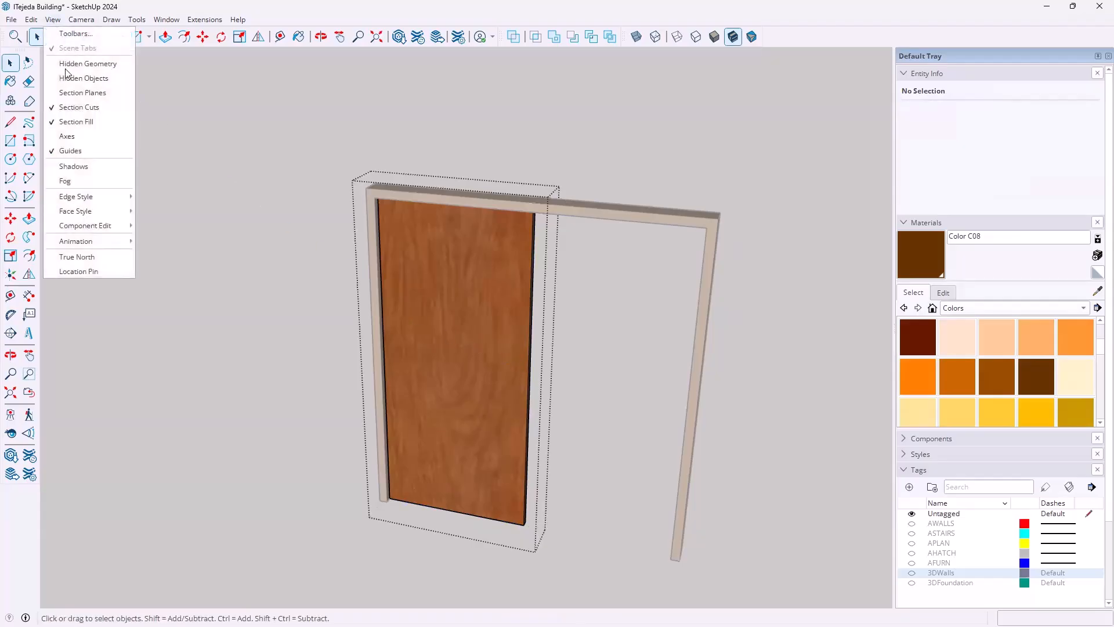
pyautogui.moveTo(110, 225)
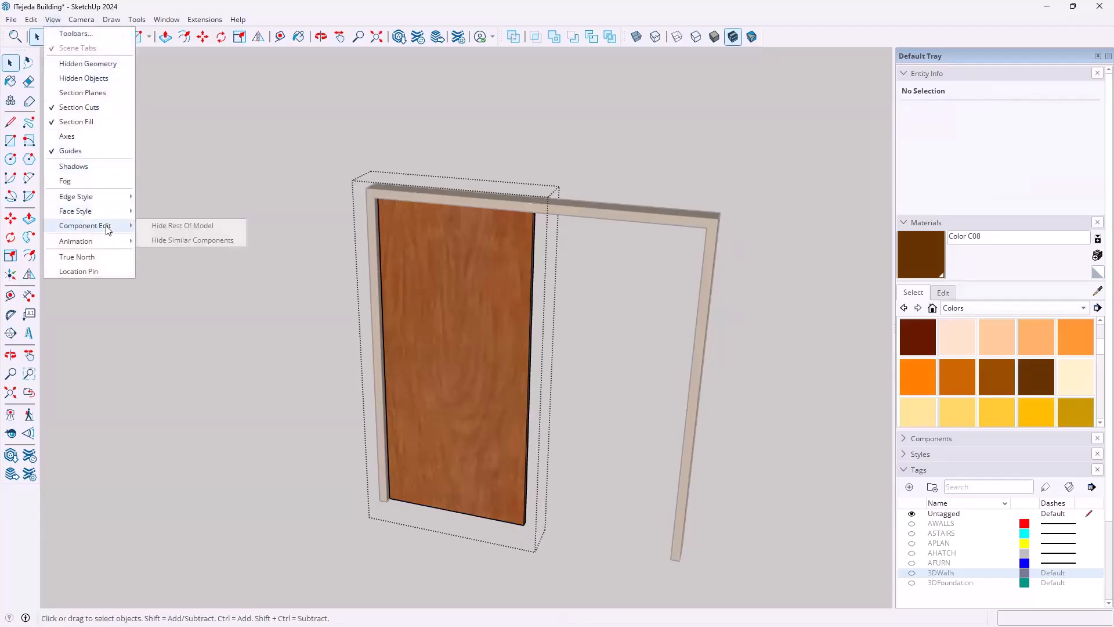
pyautogui.click(146, 226)
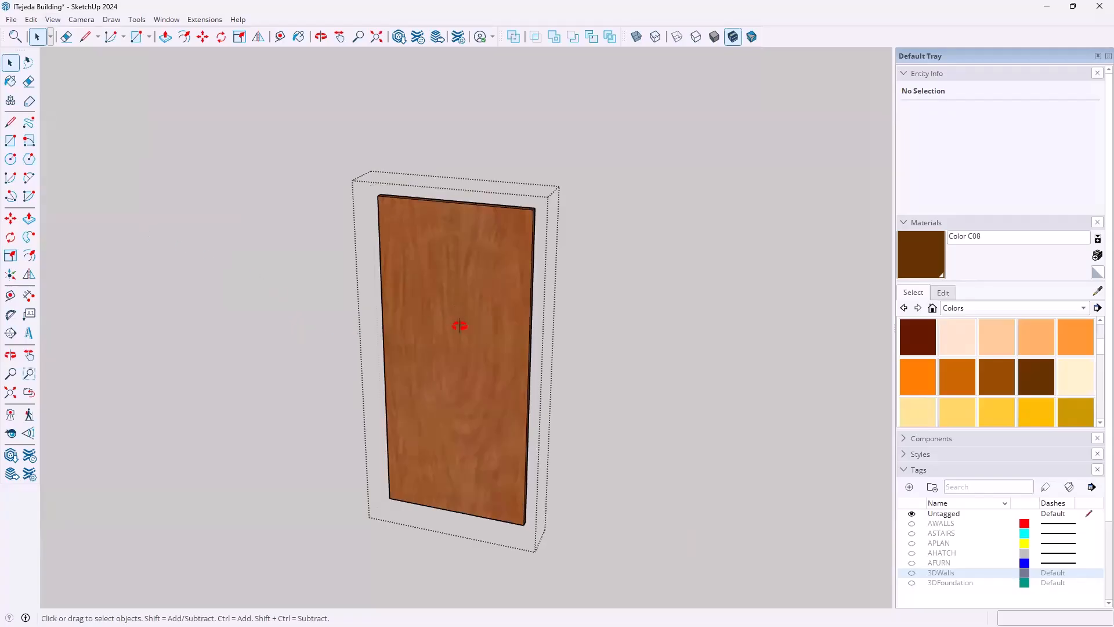
# - Display the door panel shaded without textures
pyautogui.keyDown('shift'); pyautogui.moveTo(460, 325); pyautogui.dragTo(466, 334, button='middle'); pyautogui.keyUp('shift')
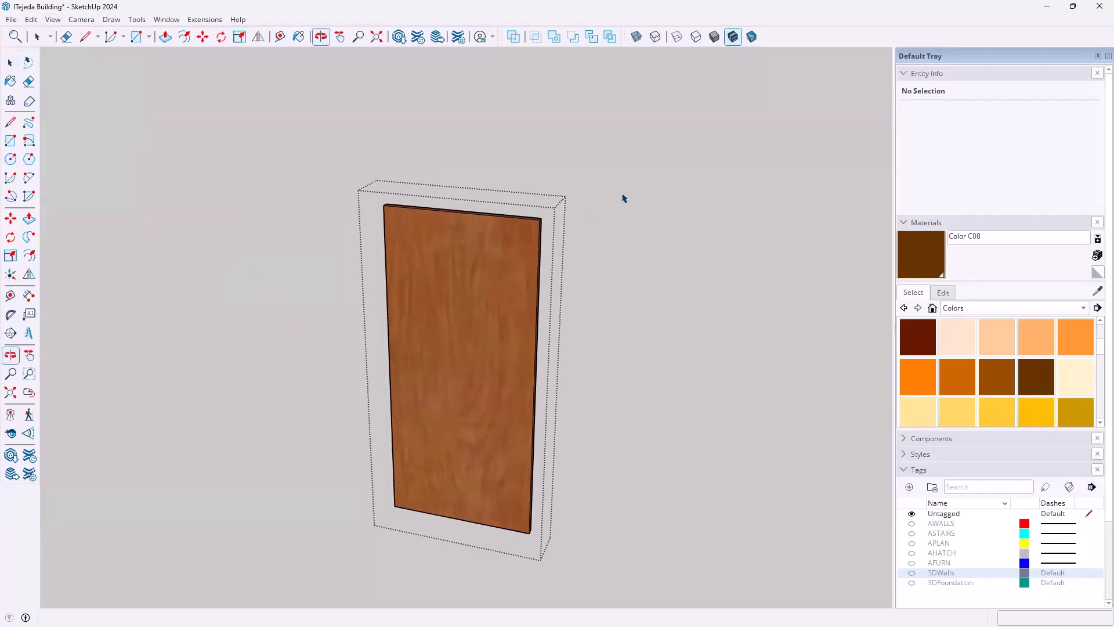
pyautogui.click(714, 36)
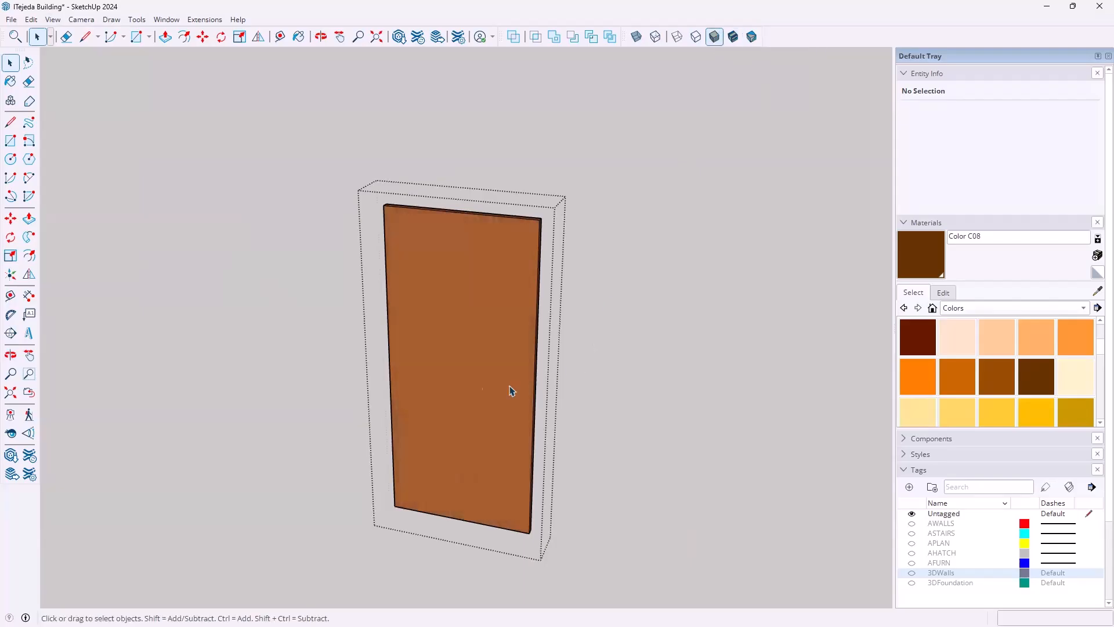
pyautogui.moveTo(468, 385)
pyautogui.mouseDown(button='middle')
pyautogui.moveTo(513, 385)
pyautogui.moveTo(562, 363)
pyautogui.moveTo(542, 346)
pyautogui.moveTo(479, 348)
pyautogui.moveTo(476, 358)
pyautogui.mouseUp(button='middle')
pyautogui.scroll(1, 542, 328)
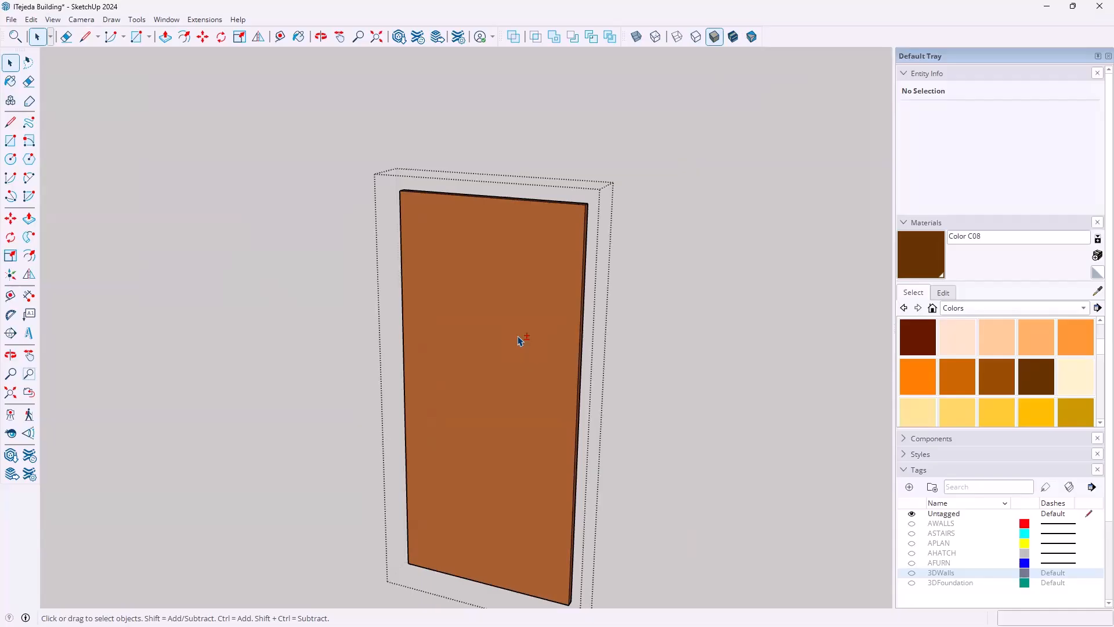
# - Offset the outline of the door panel's front face 6" inward
pyautogui.click(30, 256)
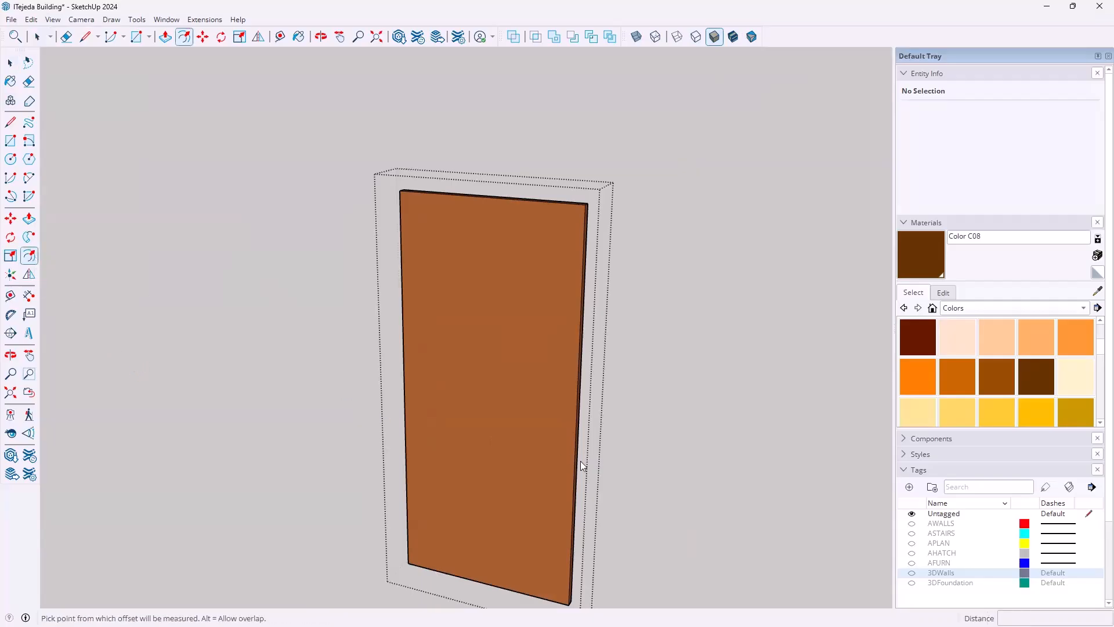
pyautogui.click(487, 205)
pyautogui.click(487, 203)
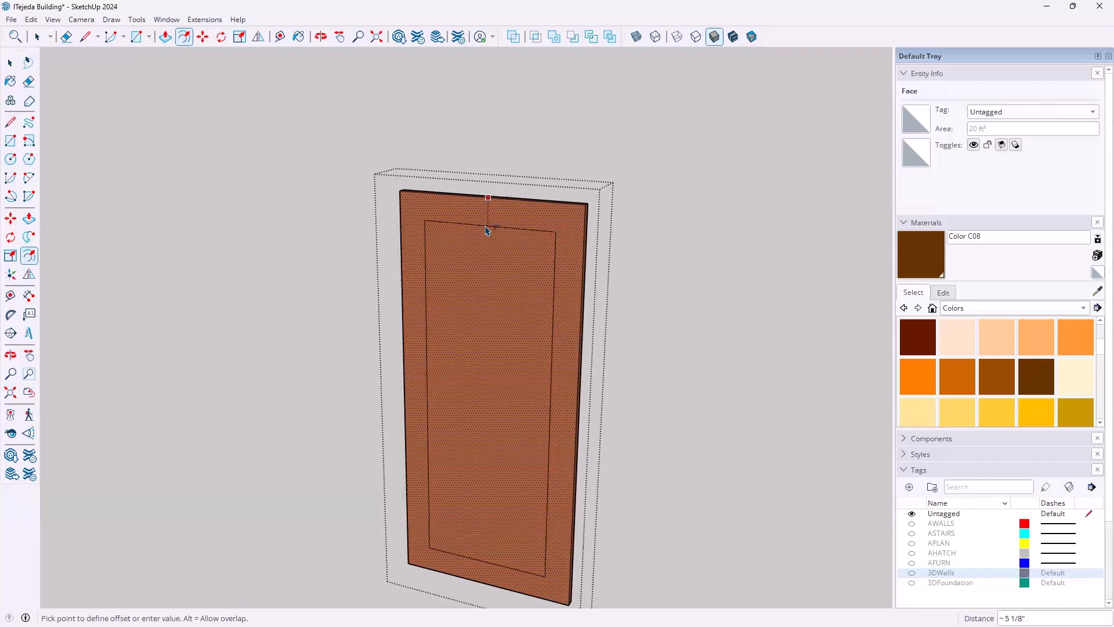
pyautogui.write('6')
pyautogui.press('Return')
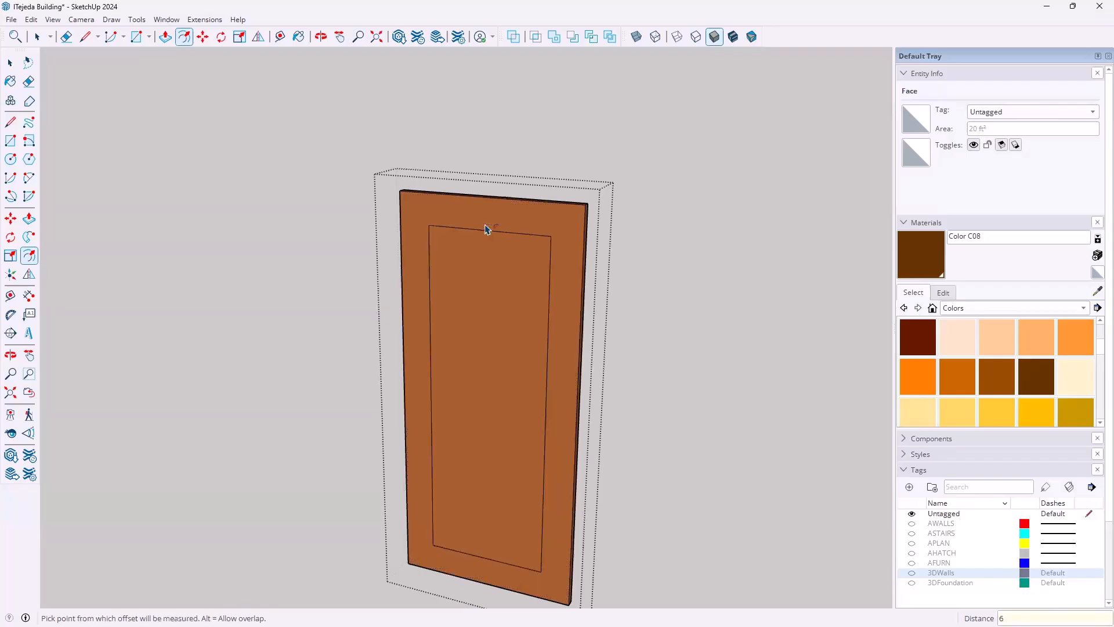
pyautogui.moveTo(498, 449); pyautogui.dragTo(528, 464, button='middle')
pyautogui.click(528, 464)
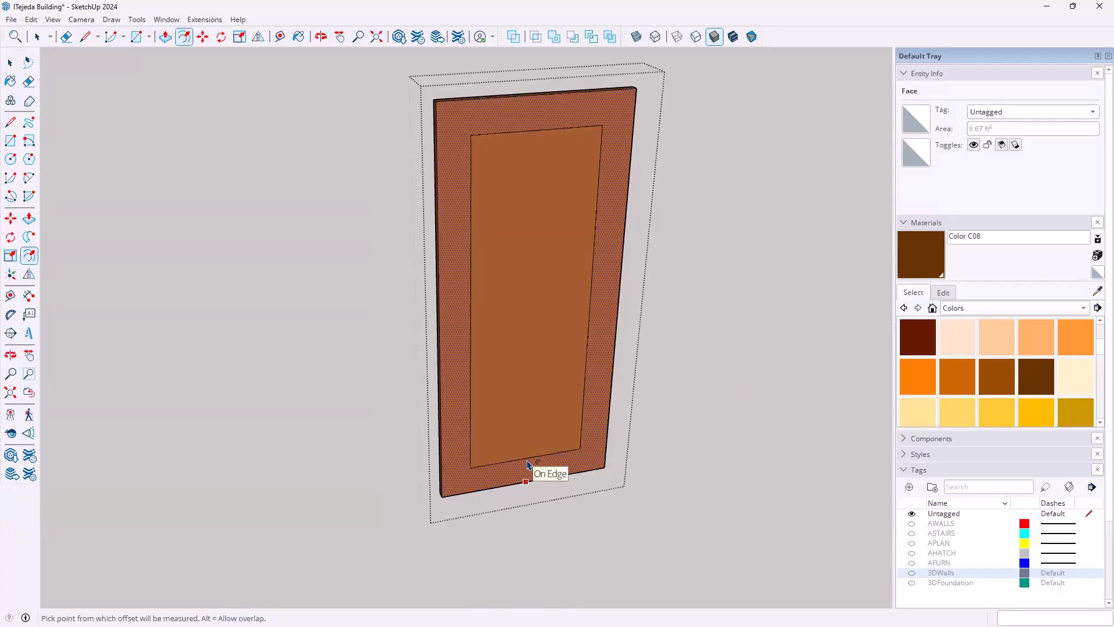
pyautogui.press('Escape')
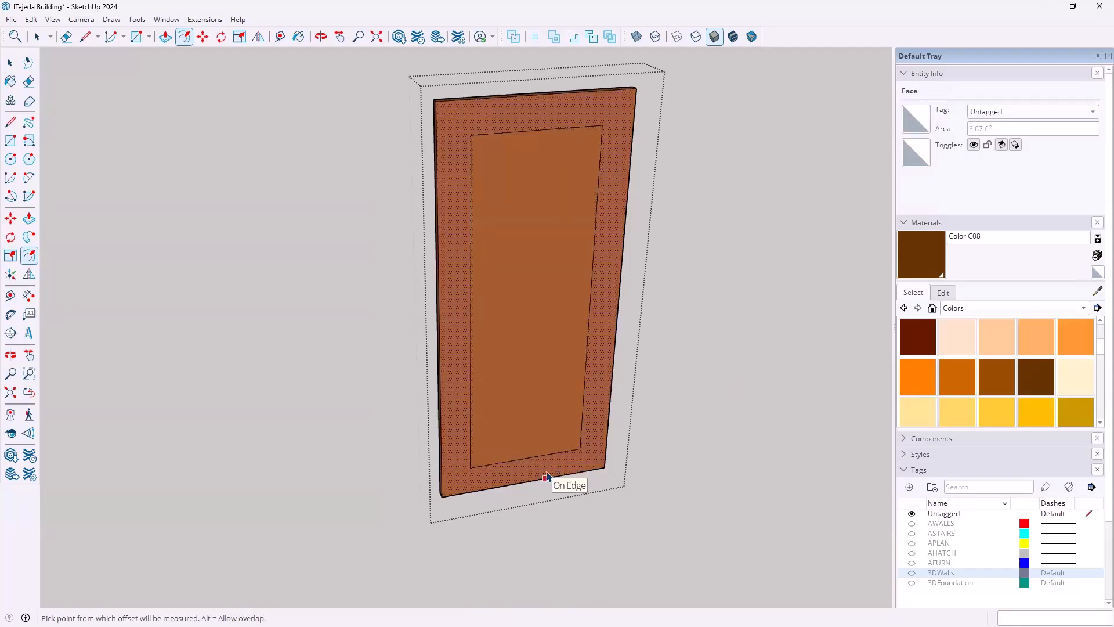
pyautogui.press('space')
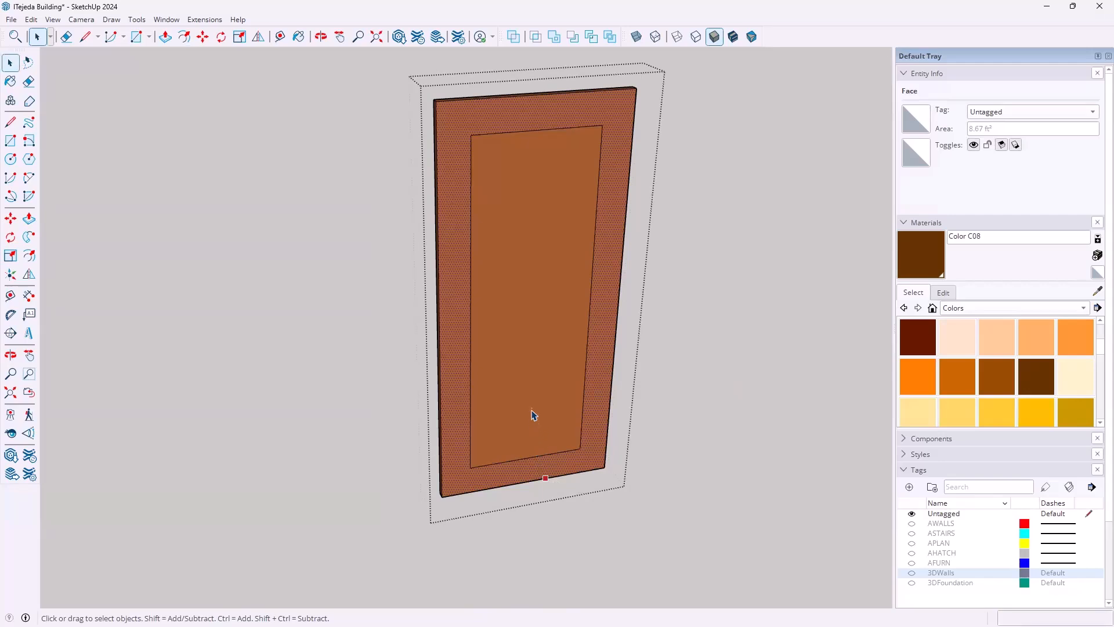
pyautogui.press('Escape')
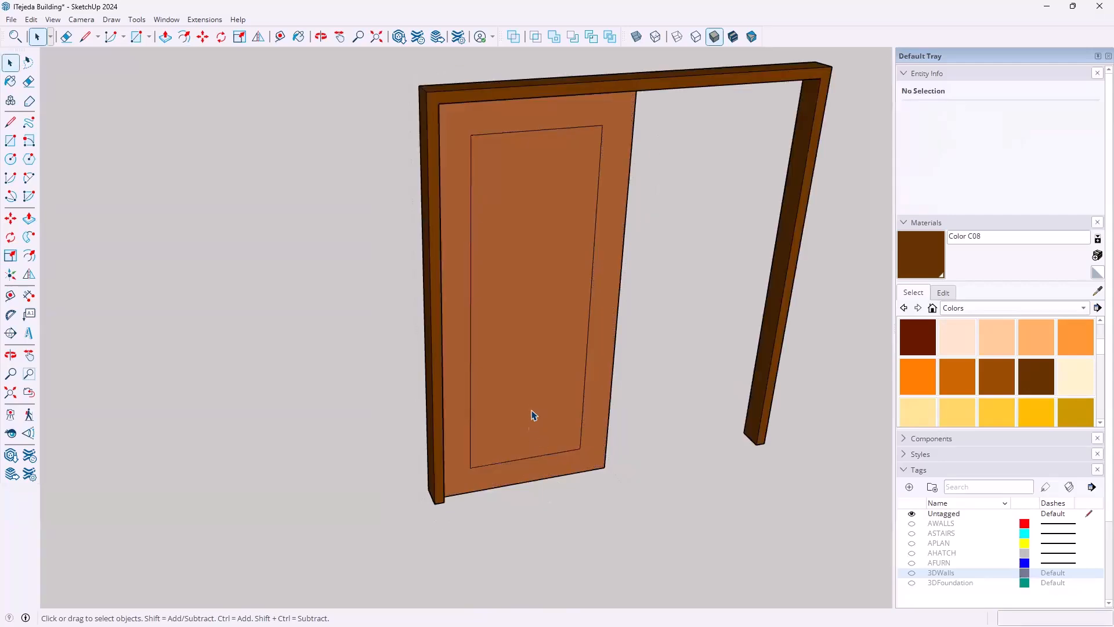
pyautogui.doubleClick(541, 374)
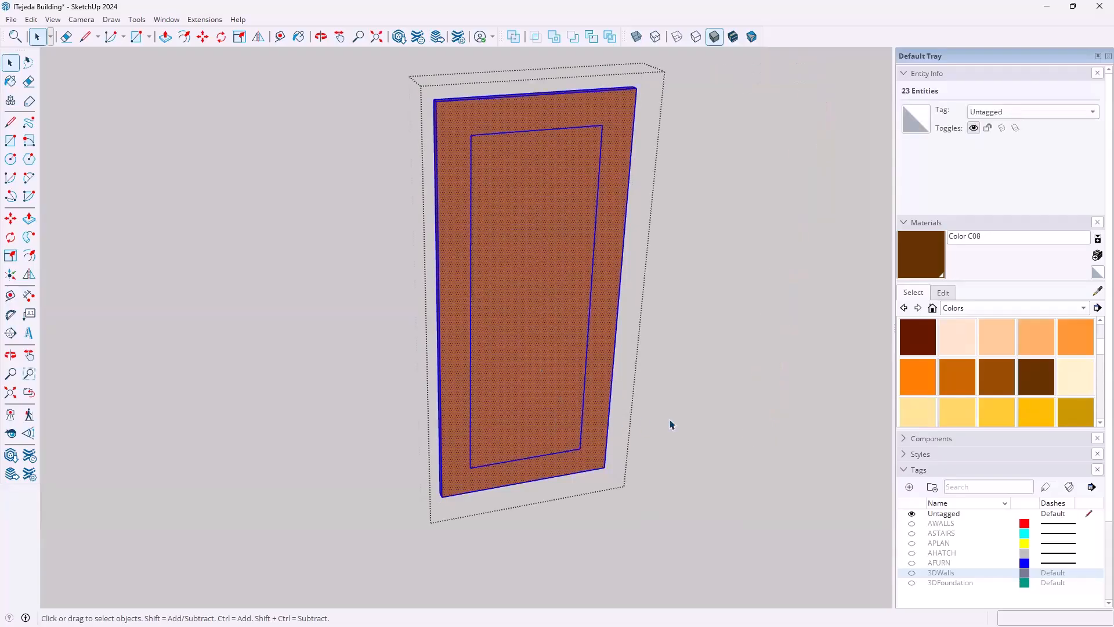
pyautogui.click(666, 428)
pyautogui.doubleClick(567, 367)
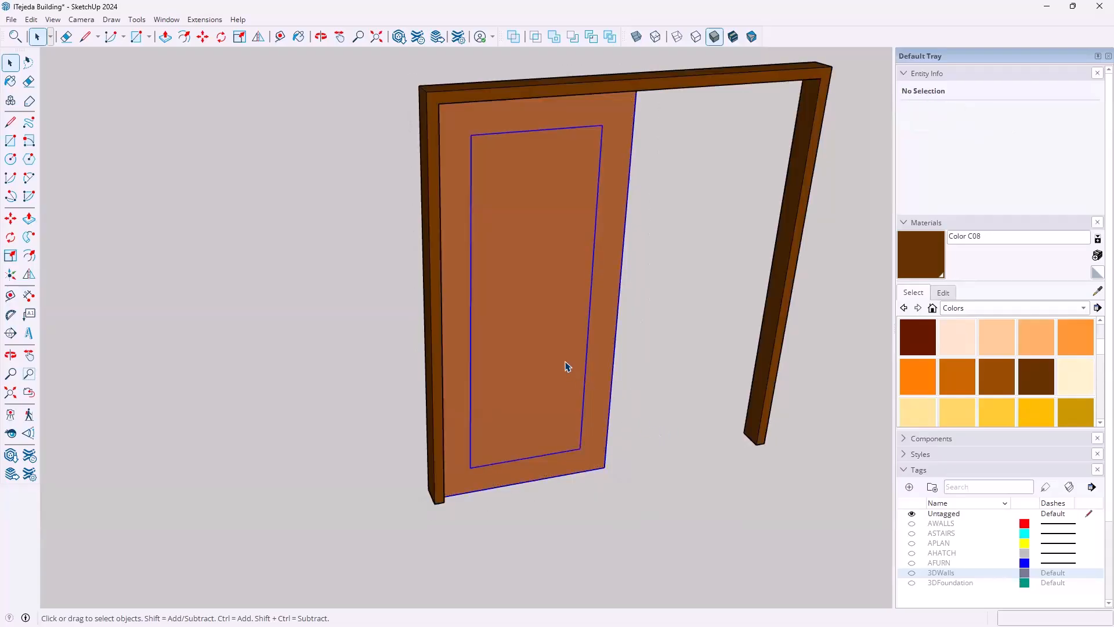
pyautogui.click(553, 377)
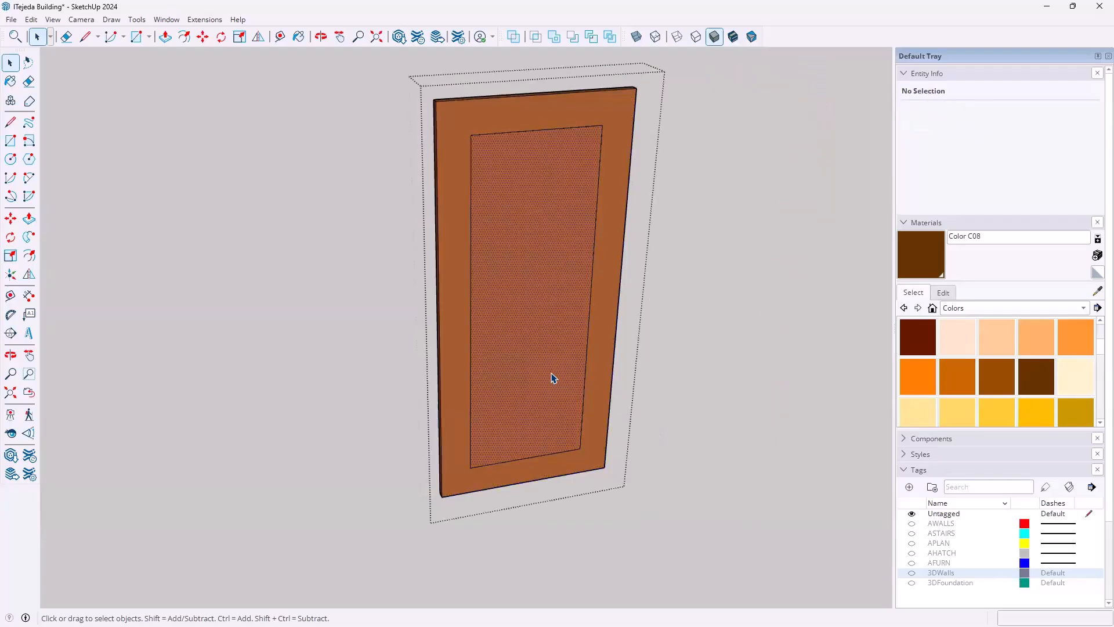
# - Move the bottom edge of the inner rectangle 8" straight up along the blue axis
pyautogui.click(543, 458)
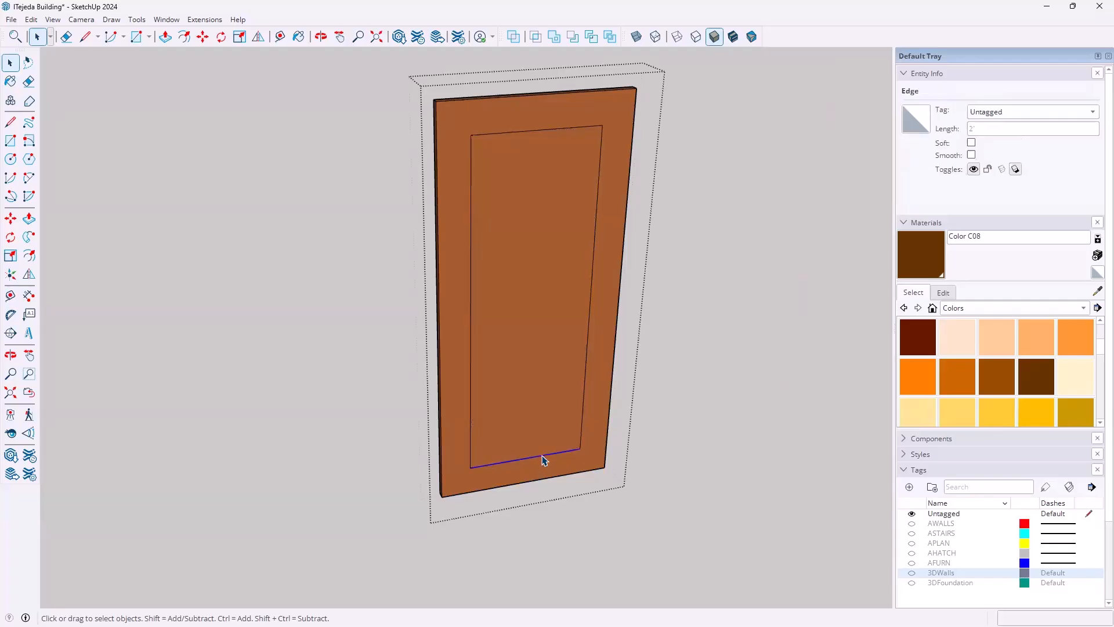
pyautogui.press('m')
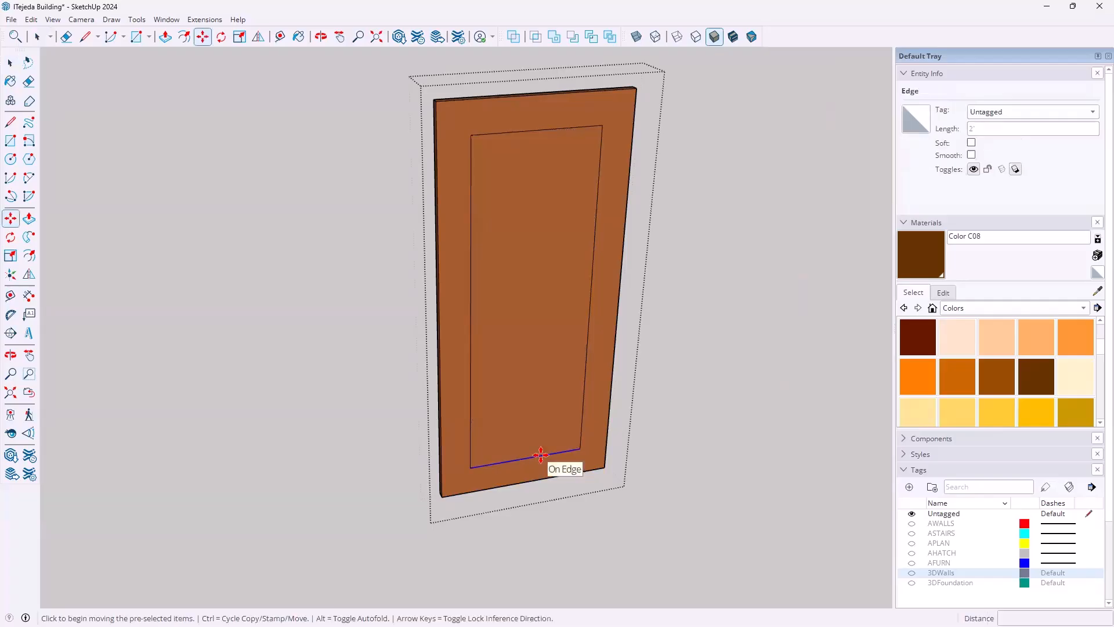
pyautogui.click(579, 448)
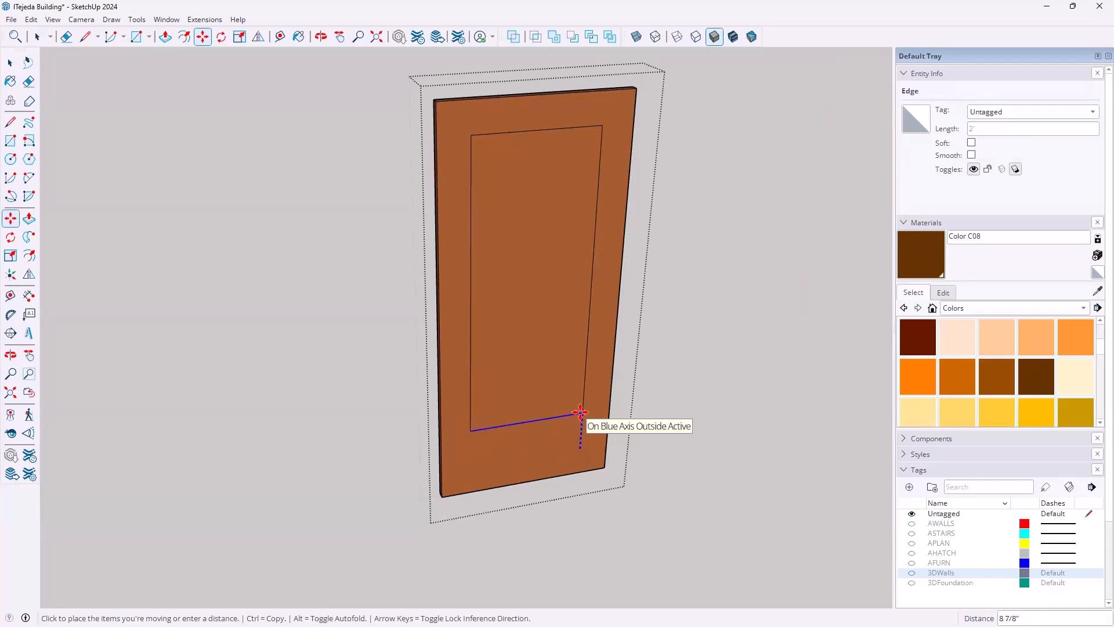
pyautogui.write('8')
pyautogui.press('Return')
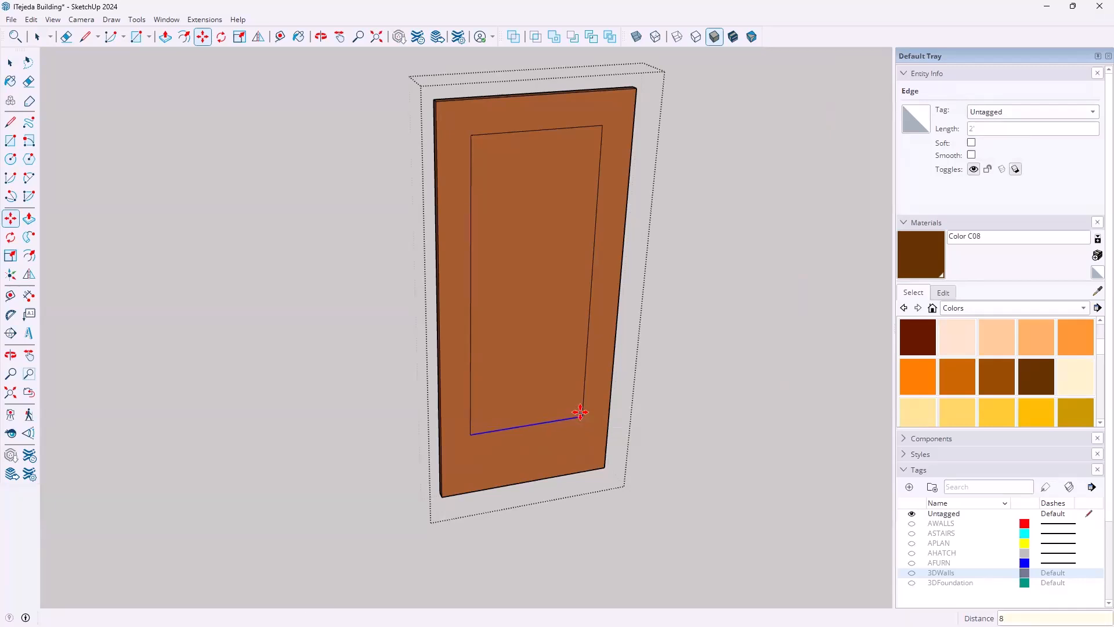
# - Push the inner rectangle 1 1/2" through the door panel's thickness to cut an opening, and leave the group
pyautogui.moveTo(708, 527); pyautogui.dragTo(450, 495, button='middle')
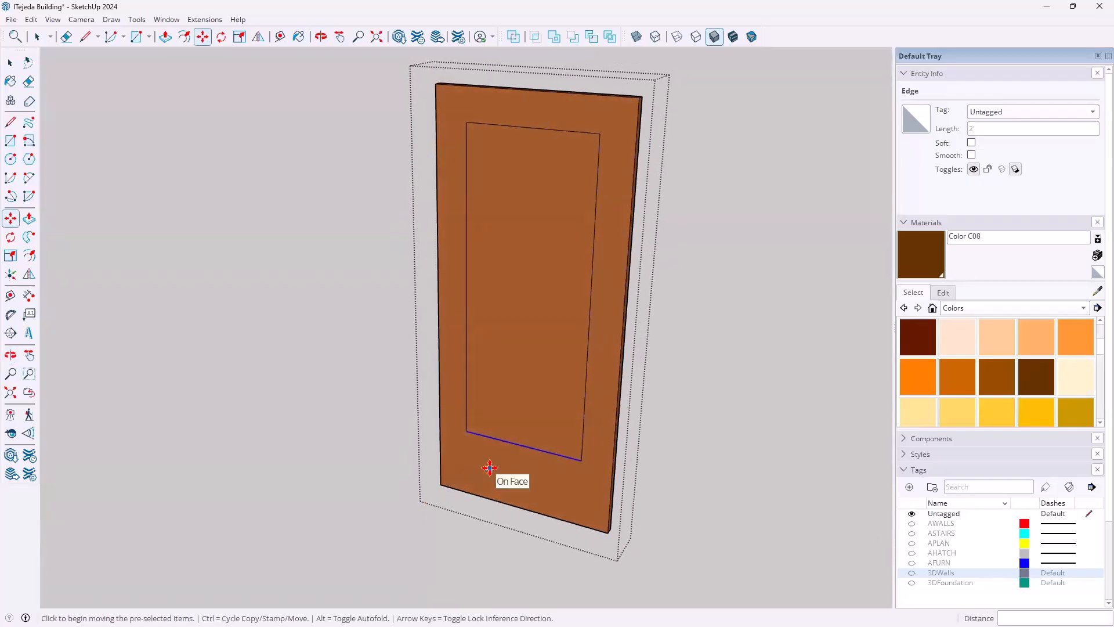
pyautogui.press('space')
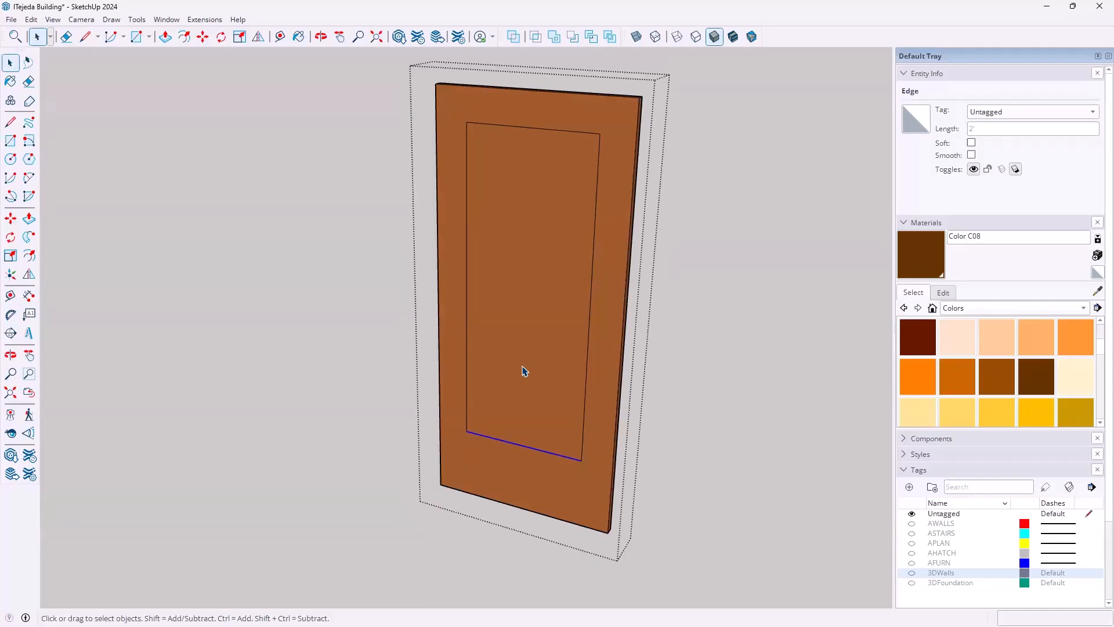
pyautogui.click(525, 356)
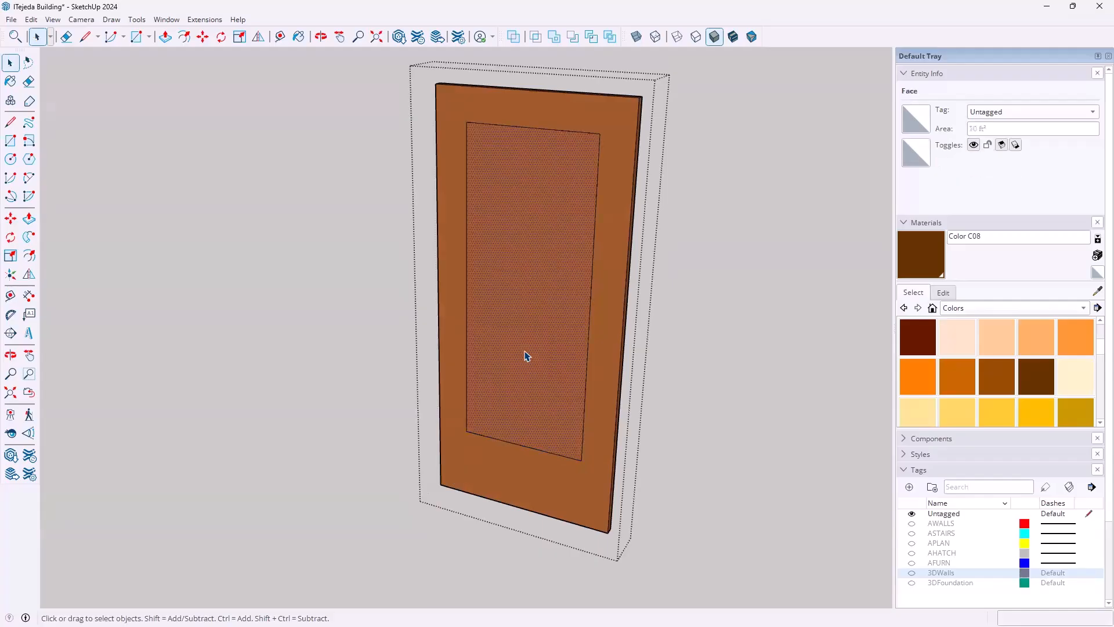
pyautogui.press('p')
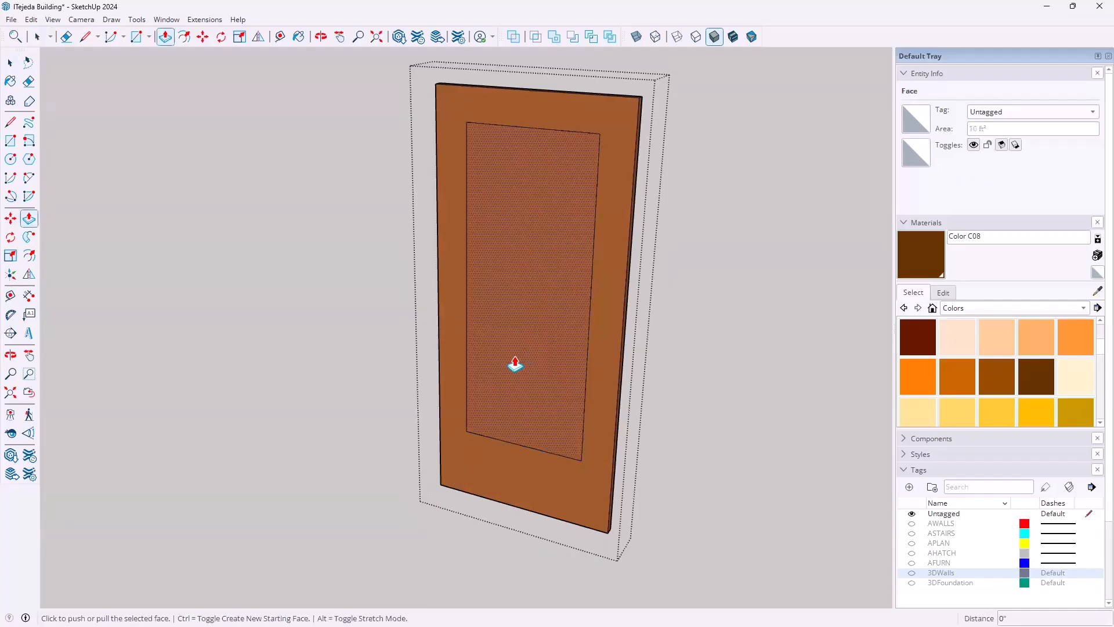
pyautogui.click(514, 362)
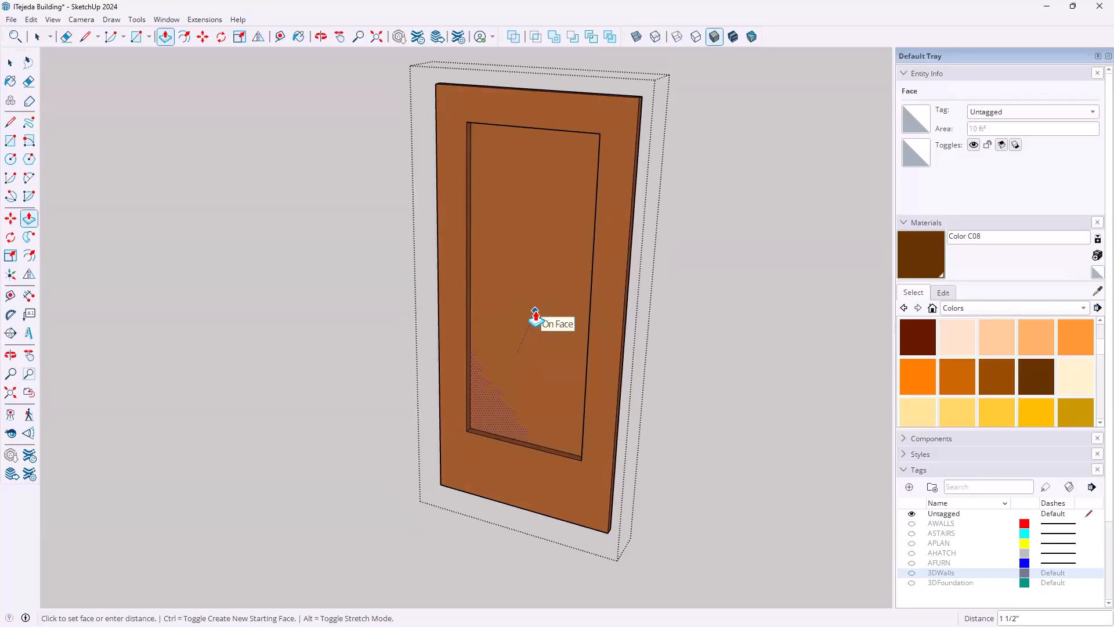
pyautogui.click(535, 315)
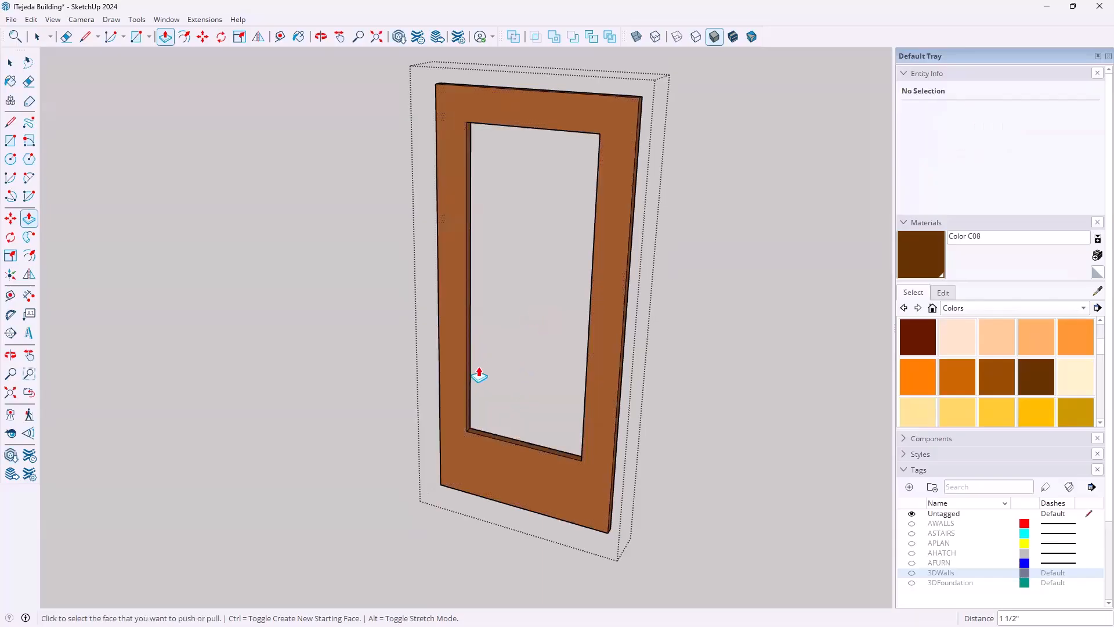
pyautogui.moveTo(442, 383); pyautogui.dragTo(377, 447, button='middle')
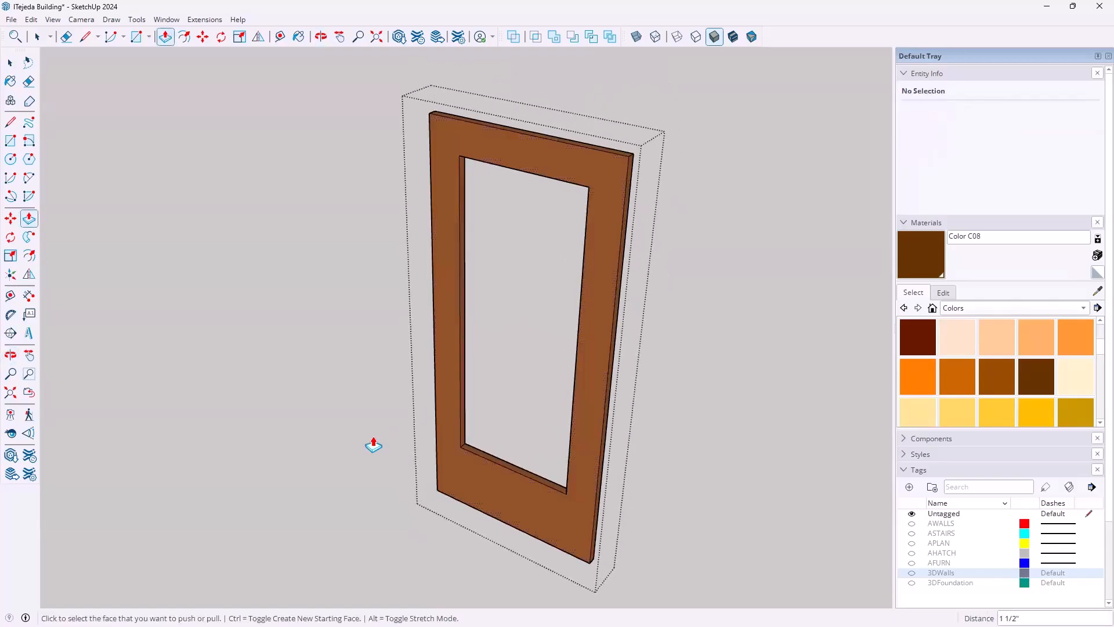
pyautogui.press('space')
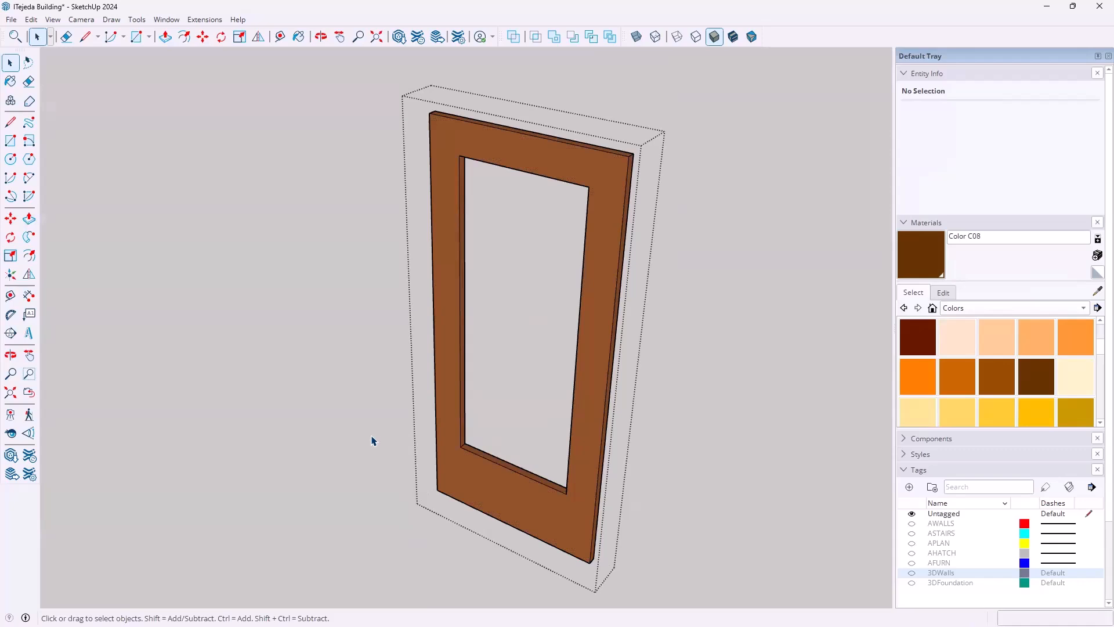
pyautogui.click(371, 436)
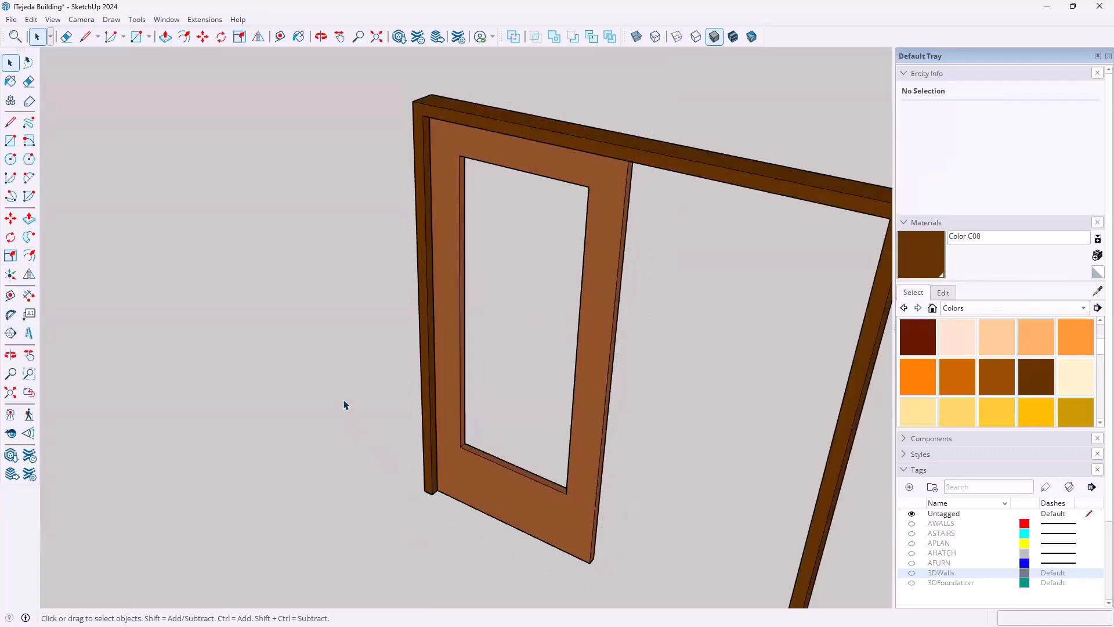
# - Draw a rectangle filling the door panel's opening, from its front lower-left corner to the opposite front upper-right corner
pyautogui.click(10, 141)
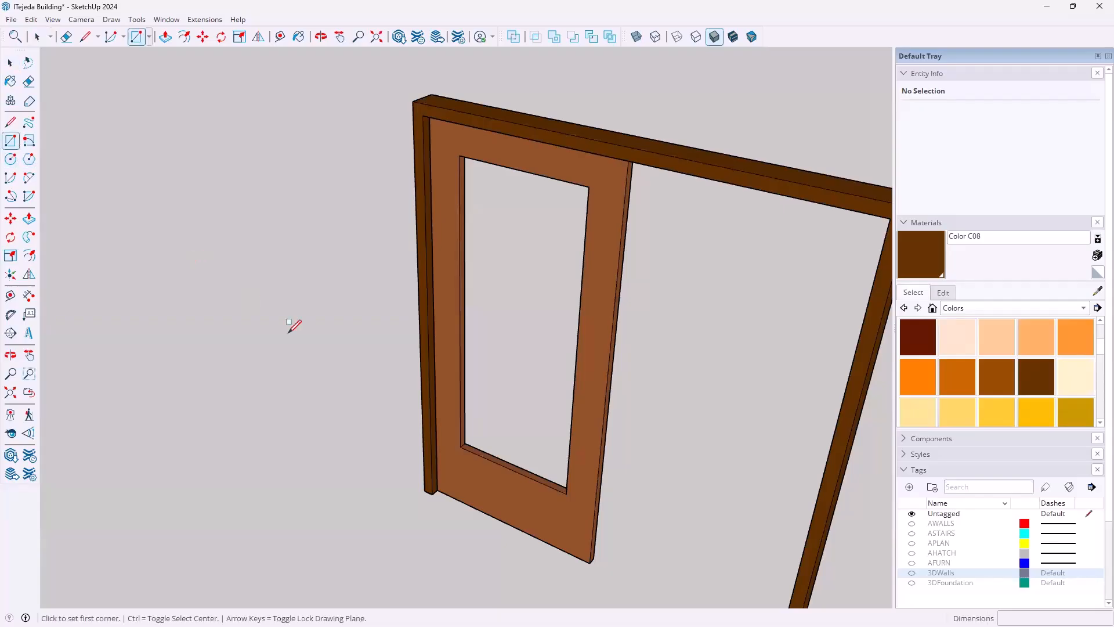
pyautogui.scroll(5, 473, 451)
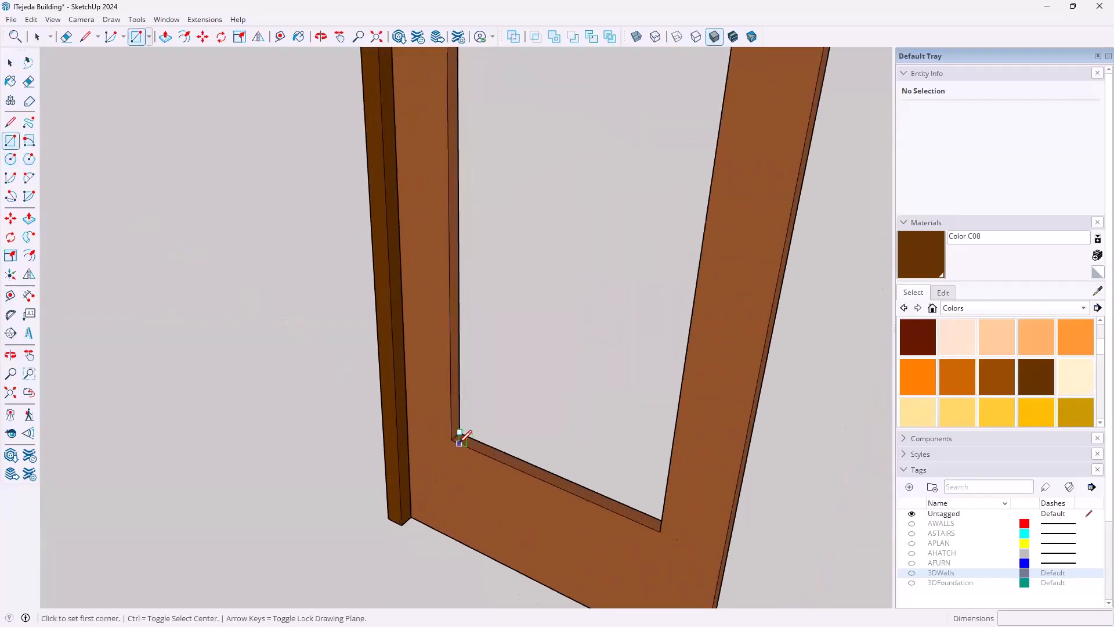
pyautogui.click(447, 438)
pyautogui.scroll(-5, 541, 348)
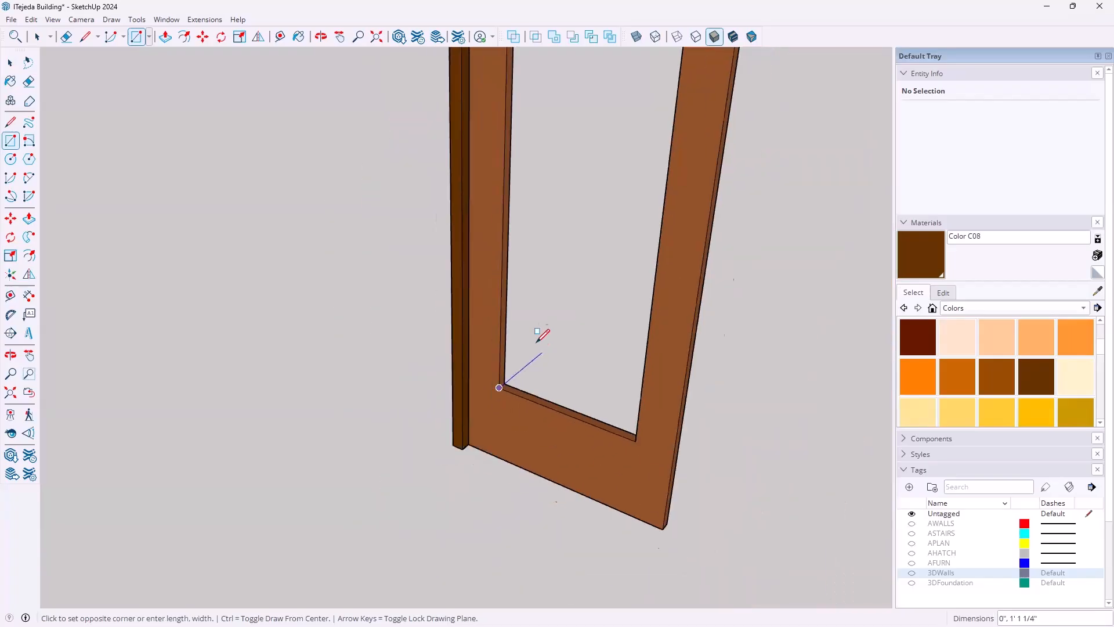
pyautogui.keyDown('shift'); pyautogui.moveTo(450, 378); pyautogui.dragTo(384, 516, button='middle'); pyautogui.keyUp('shift')
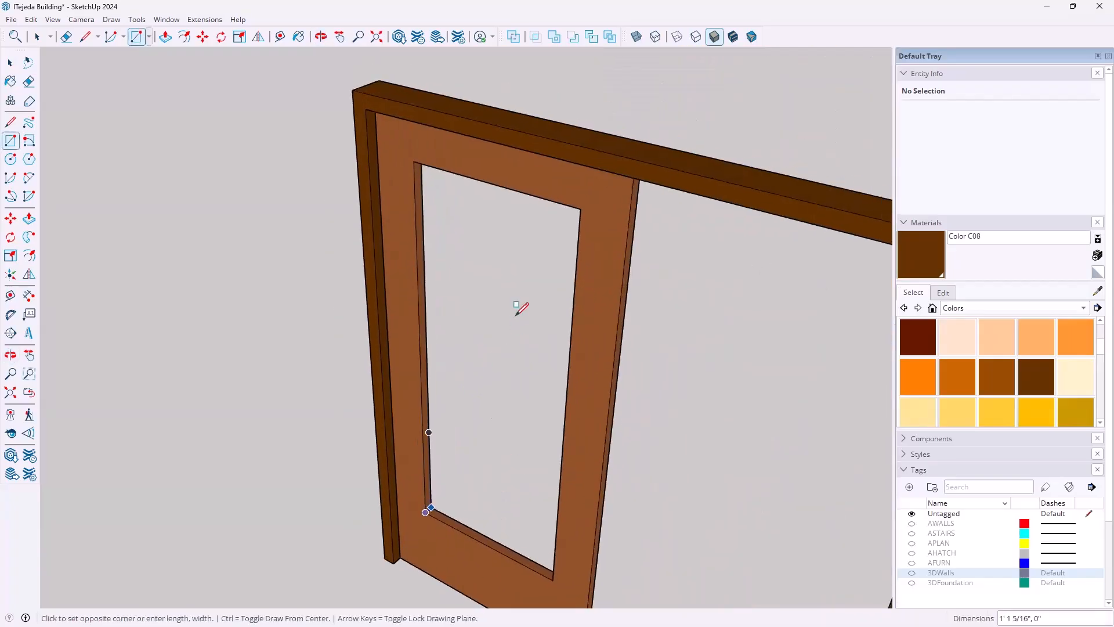
pyautogui.click(580, 209)
pyautogui.moveTo(485, 403); pyautogui.dragTo(485, 376, button='middle')
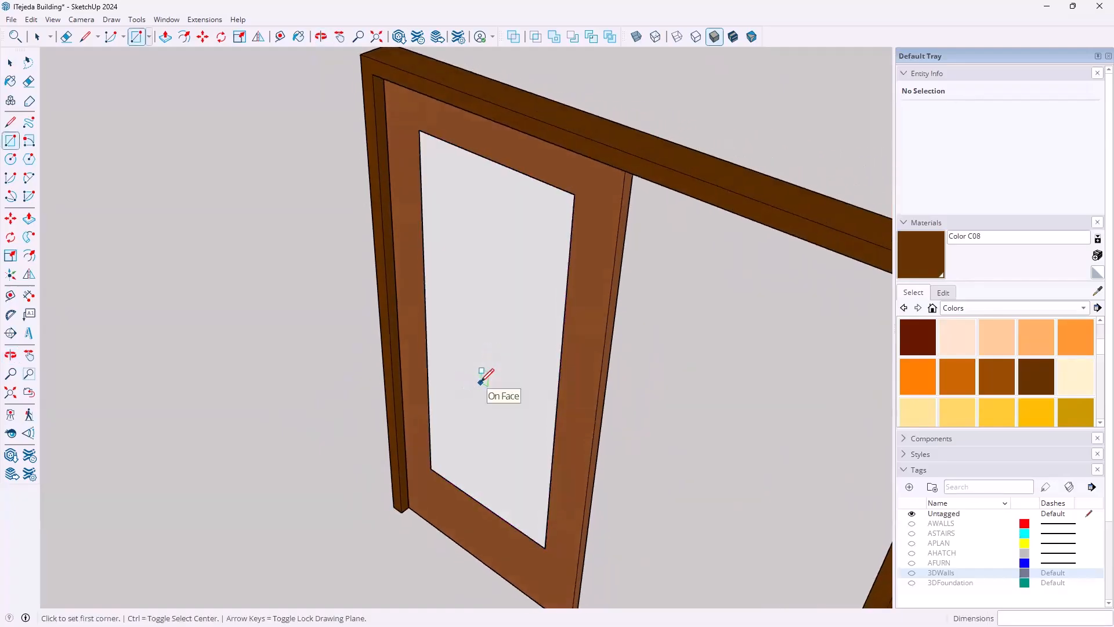
# - Extrude the rectangle filling the door panel's opening outward 1" and make the resulting glass pane a group
pyautogui.press('p')
pyautogui.click(471, 408)
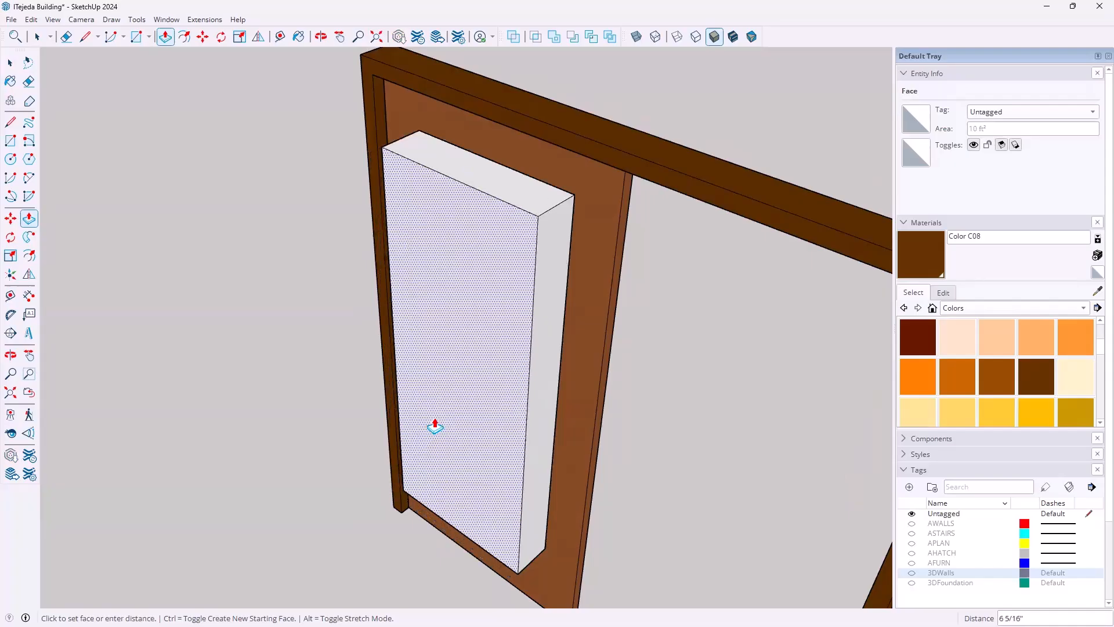
pyautogui.write('1')
pyautogui.press('Return')
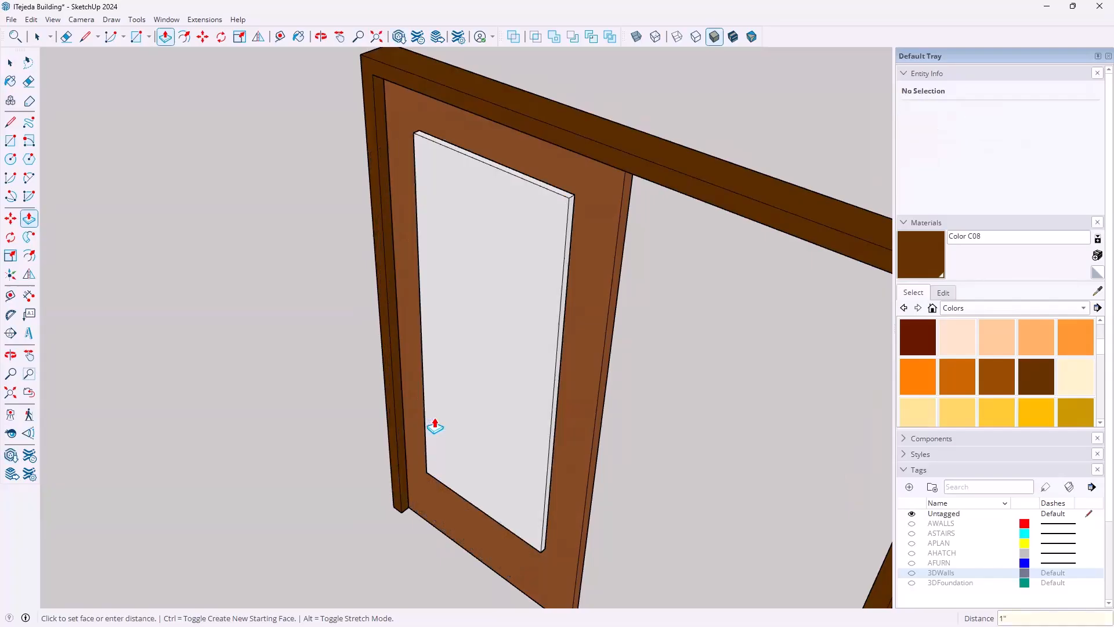
pyautogui.press('space')
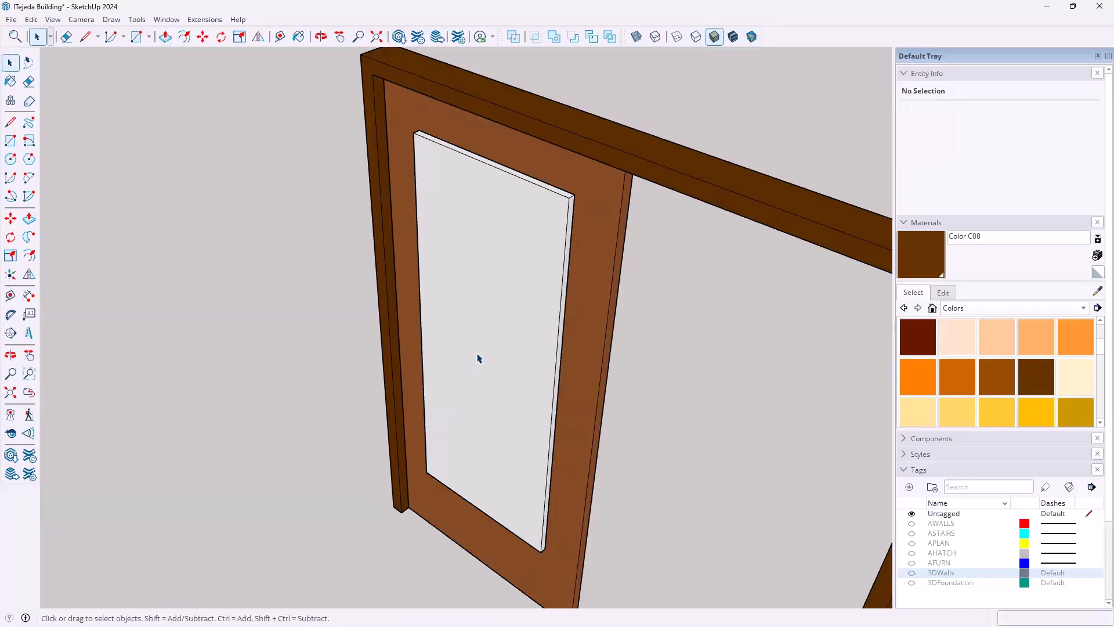
pyautogui.tripleClick(490, 334)
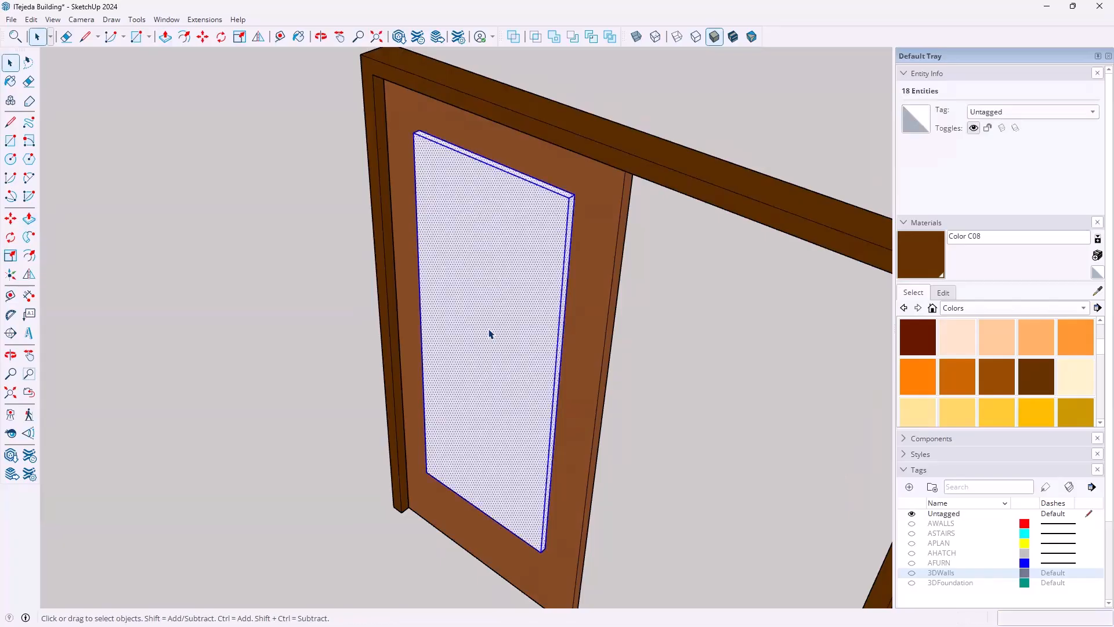
pyautogui.rightClick(490, 334)
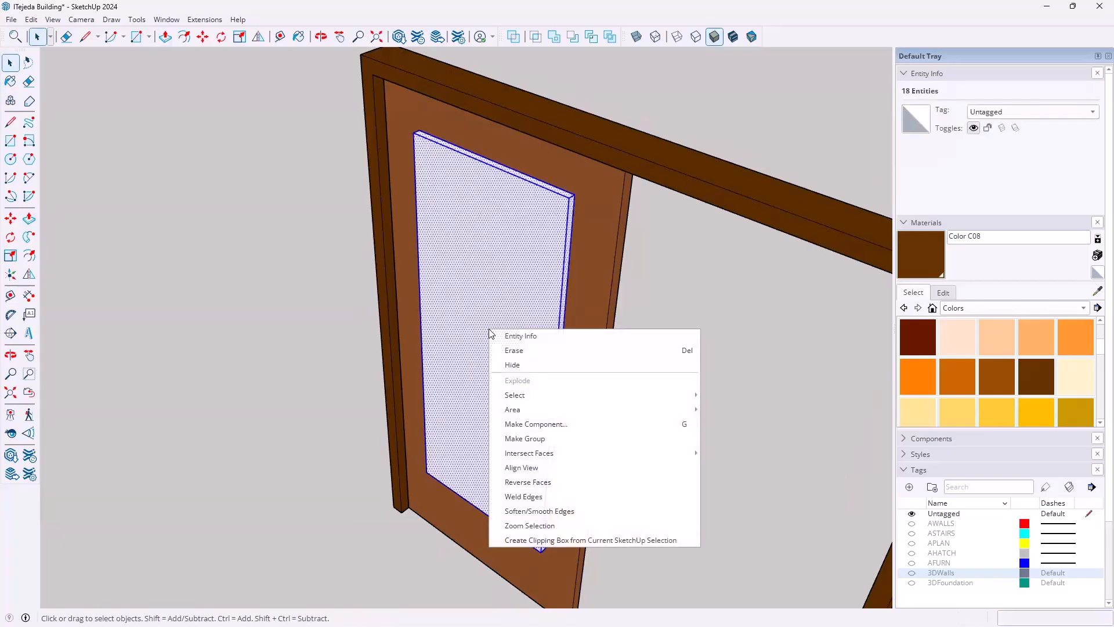
pyautogui.click(518, 439)
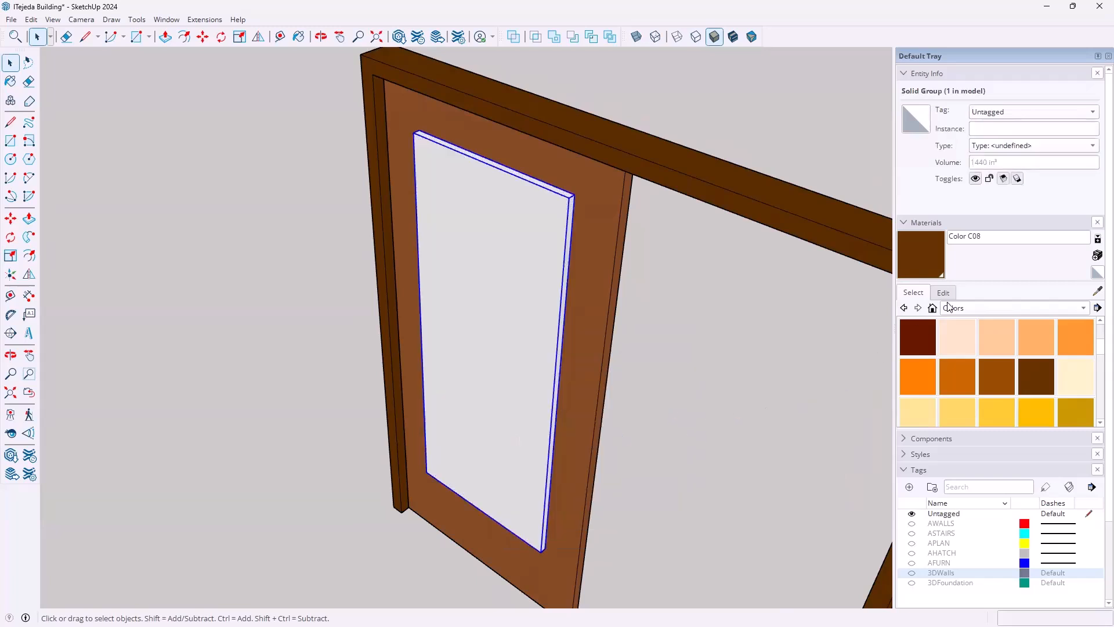
# - Paint the glass pane group with Translucent Glass Blue from the Glass and Mirrors materials
pyautogui.click(968, 309)
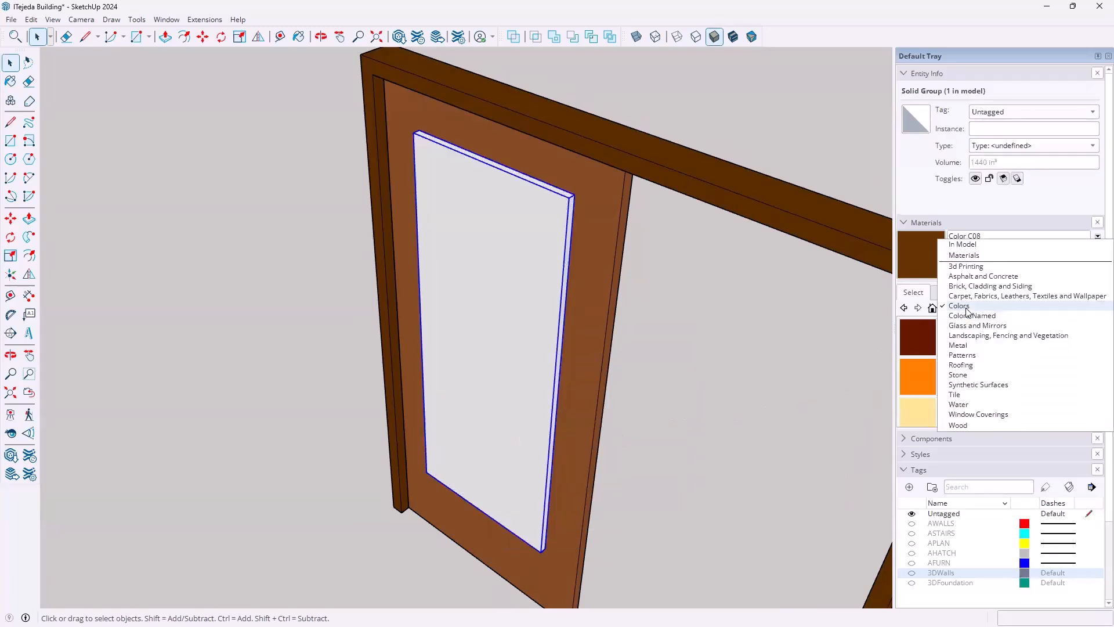
pyautogui.click(977, 325)
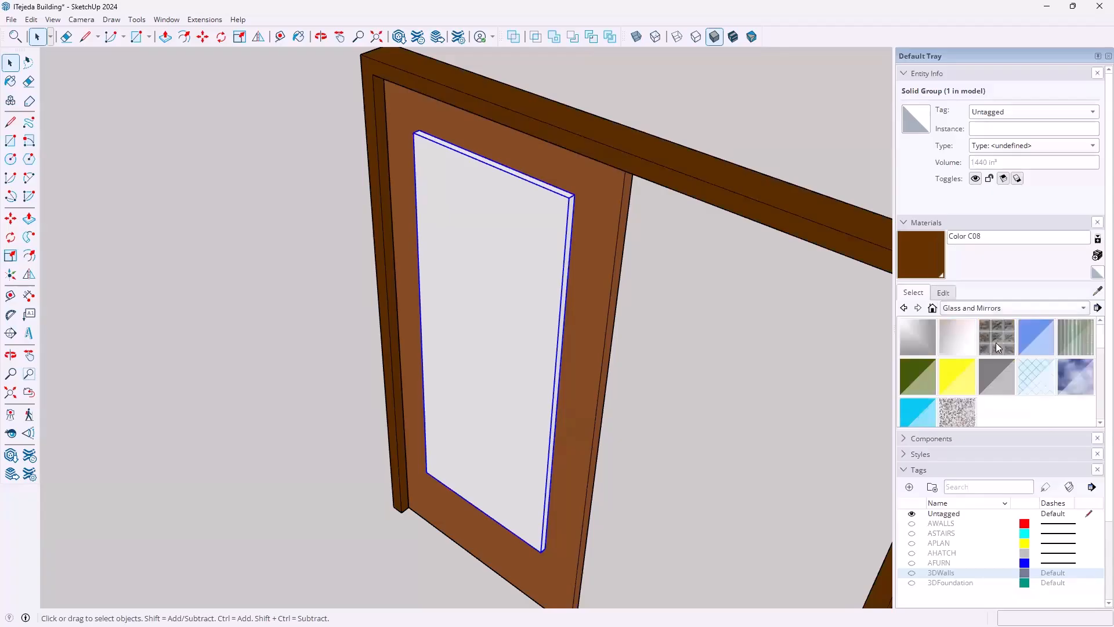
pyautogui.click(1039, 335)
pyautogui.click(493, 230)
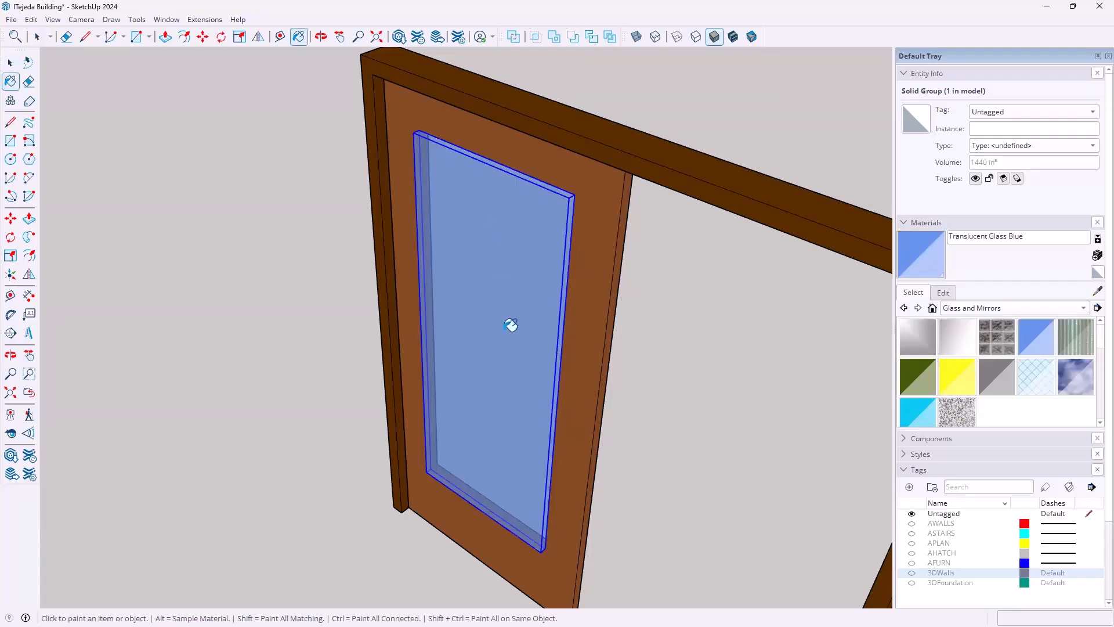
# - Show the model in X-ray and move the glass pane from its bottom thickness-edge midpoint to the midpoint of the opening's matching bottom edge
pyautogui.press('o')
pyautogui.moveTo(597, 340); pyautogui.dragTo(551, 316)
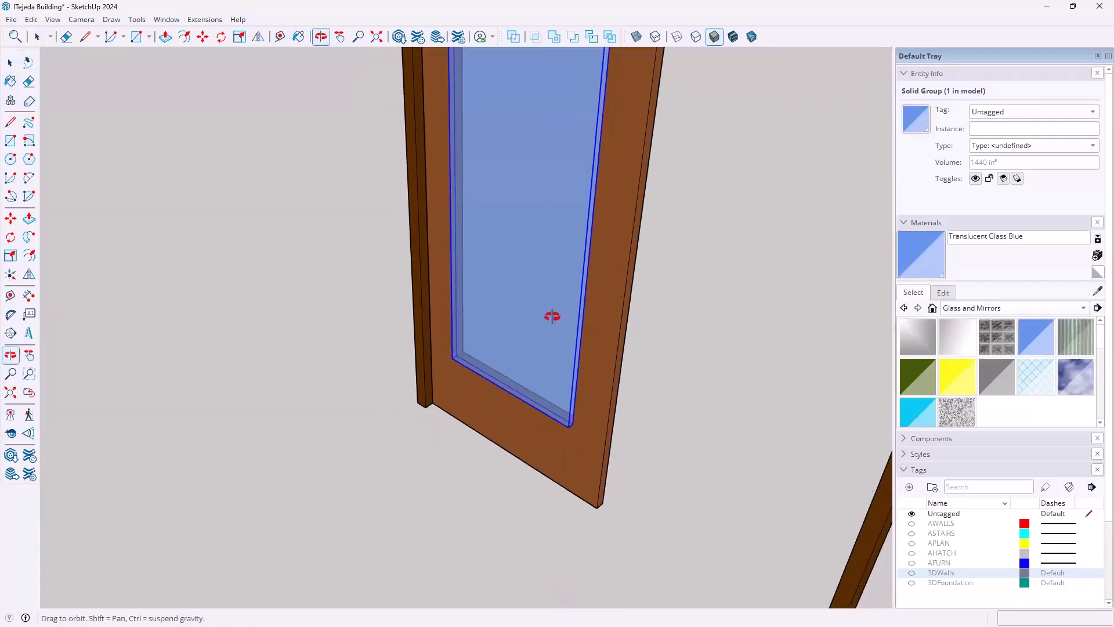
pyautogui.press('b')
pyautogui.scroll(3, 560, 435)
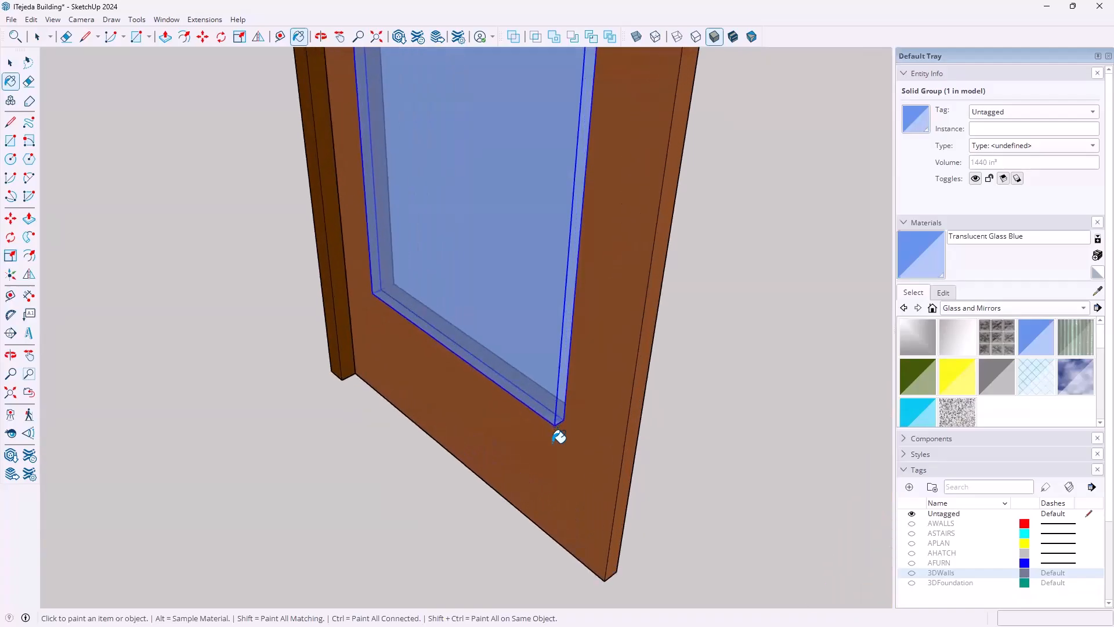
pyautogui.scroll(2, 559, 436)
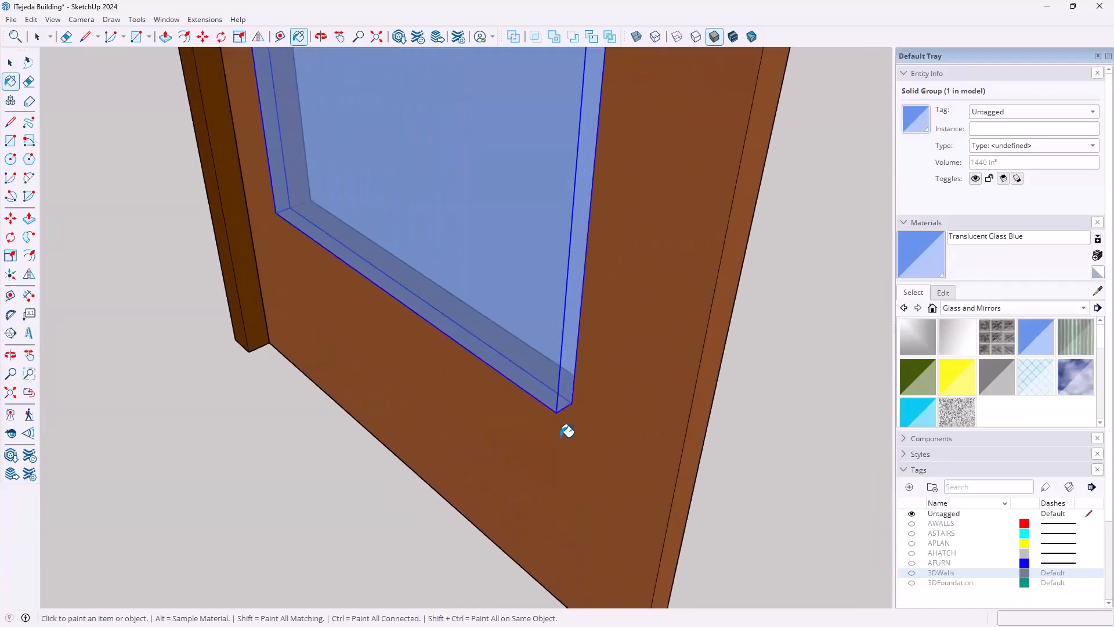
pyautogui.press('space')
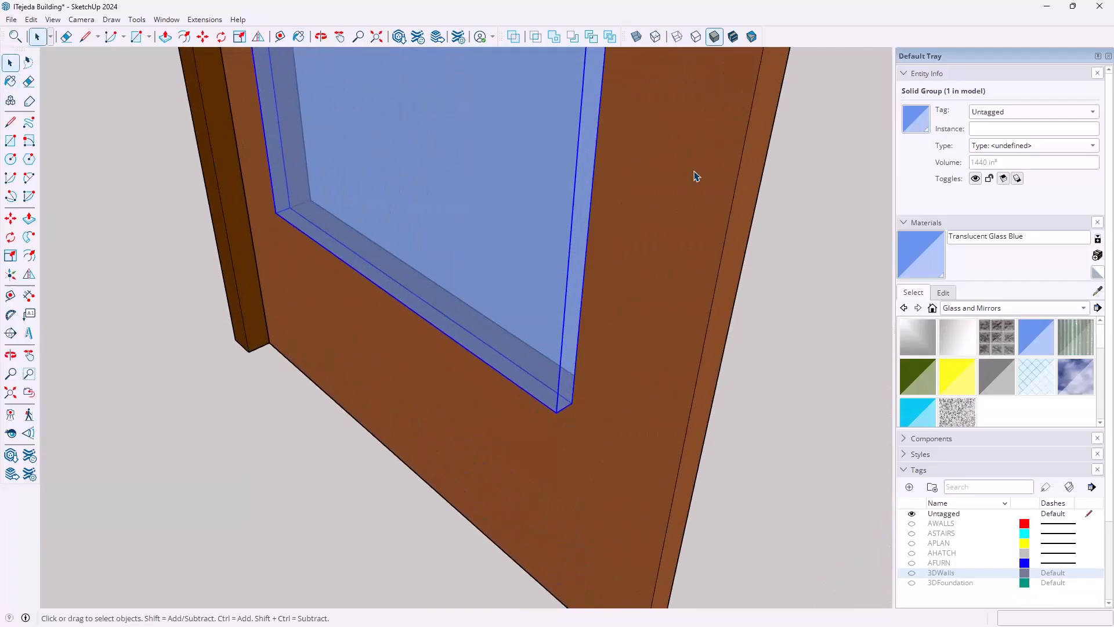
pyautogui.click(636, 38)
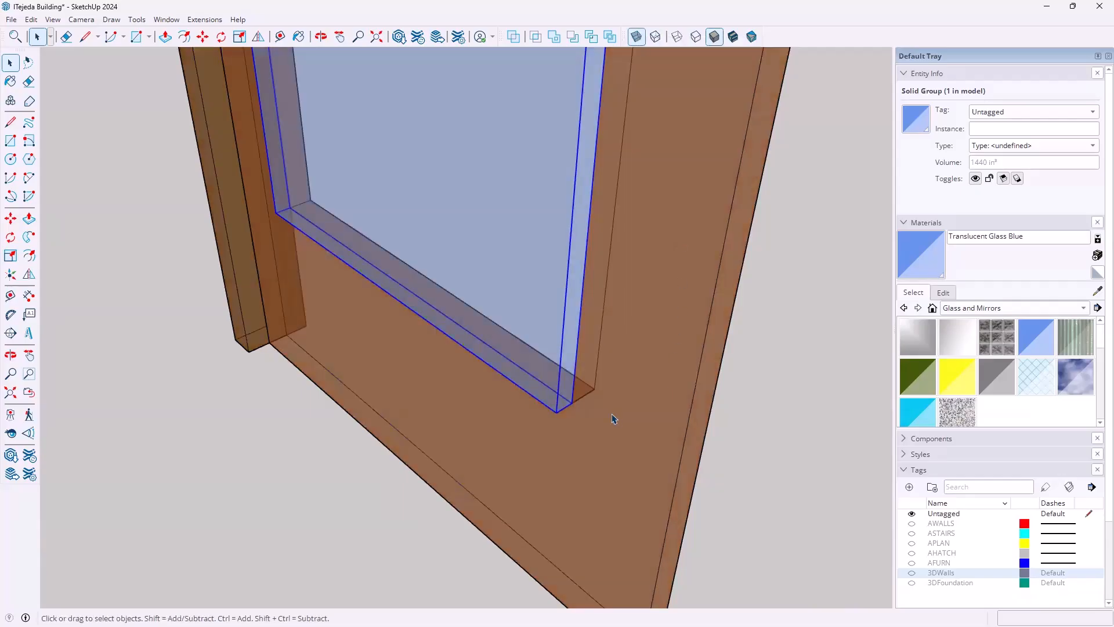
pyautogui.scroll(4, 607, 411)
pyautogui.press('m')
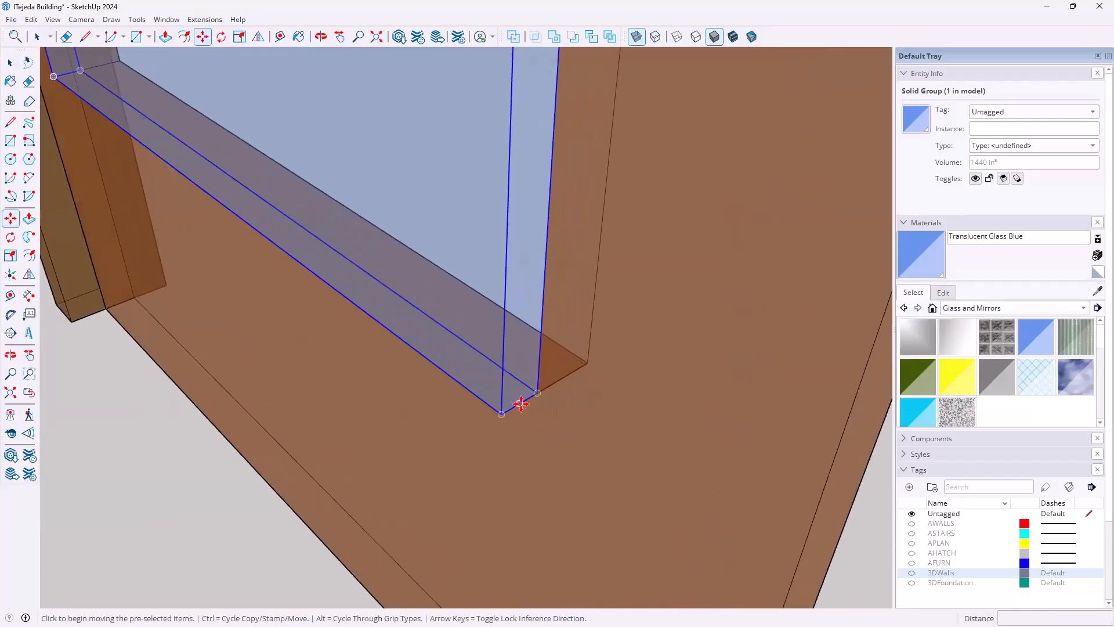
pyautogui.click(521, 405)
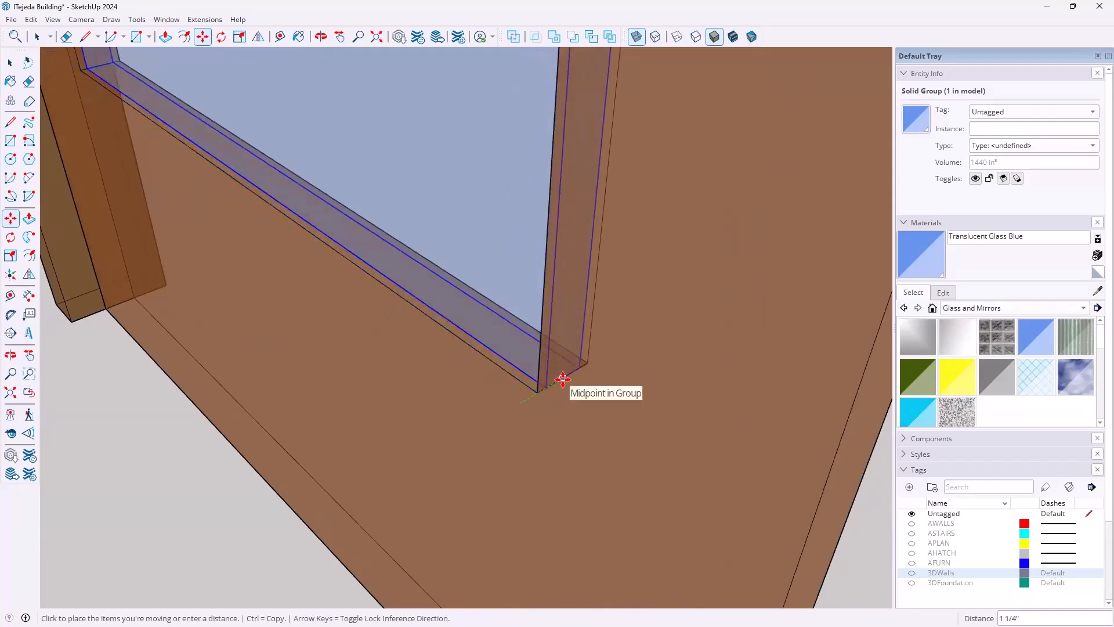
pyautogui.click(562, 379)
# - Turn off the X-ray display and deselect the glass pane
pyautogui.scroll(-6, 564, 379)
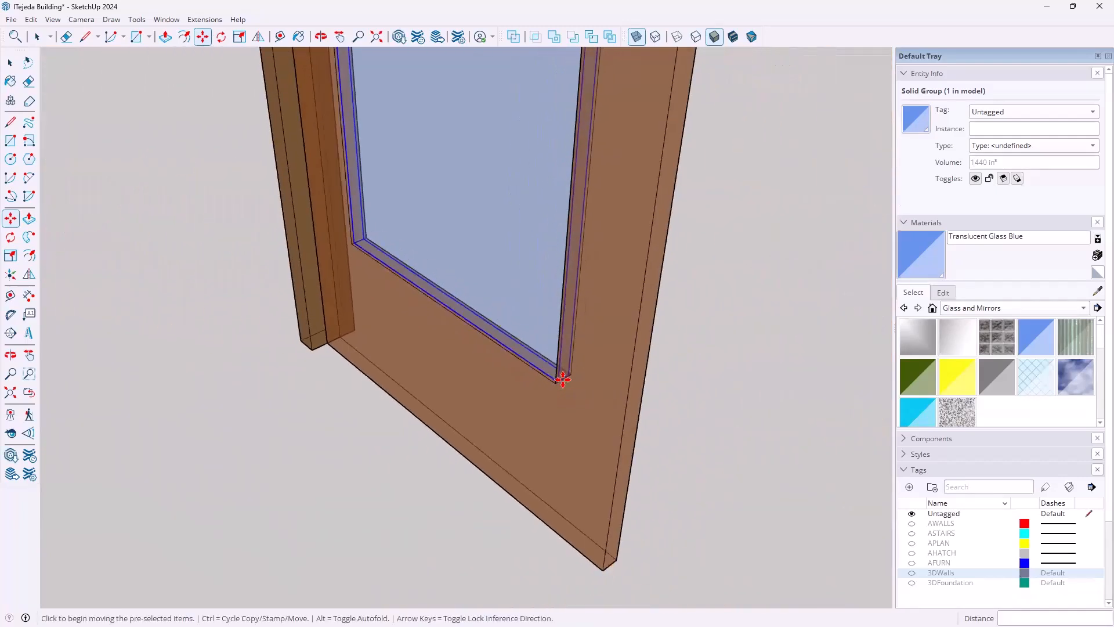
pyautogui.scroll(-3, 472, 253)
pyautogui.moveTo(472, 254)
pyautogui.mouseDown(button='middle')
pyautogui.moveTo(403, 381)
pyautogui.moveTo(435, 393)
pyautogui.moveTo(517, 386)
pyautogui.moveTo(615, 214)
pyautogui.mouseUp(button='middle')
pyautogui.scroll(-2, 426, 379)
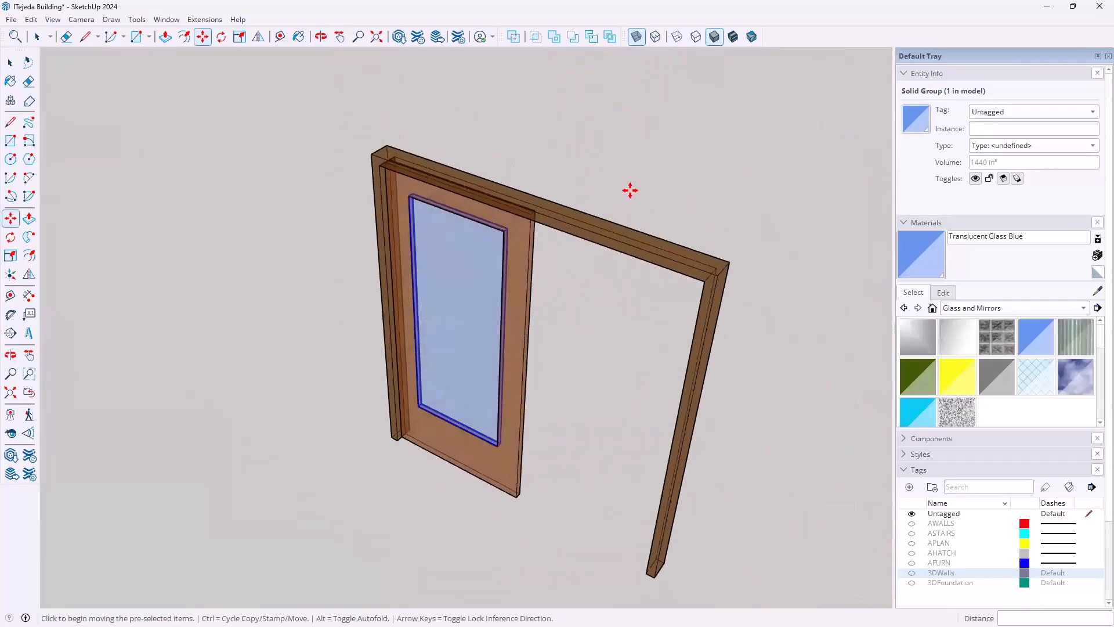
pyautogui.press('space')
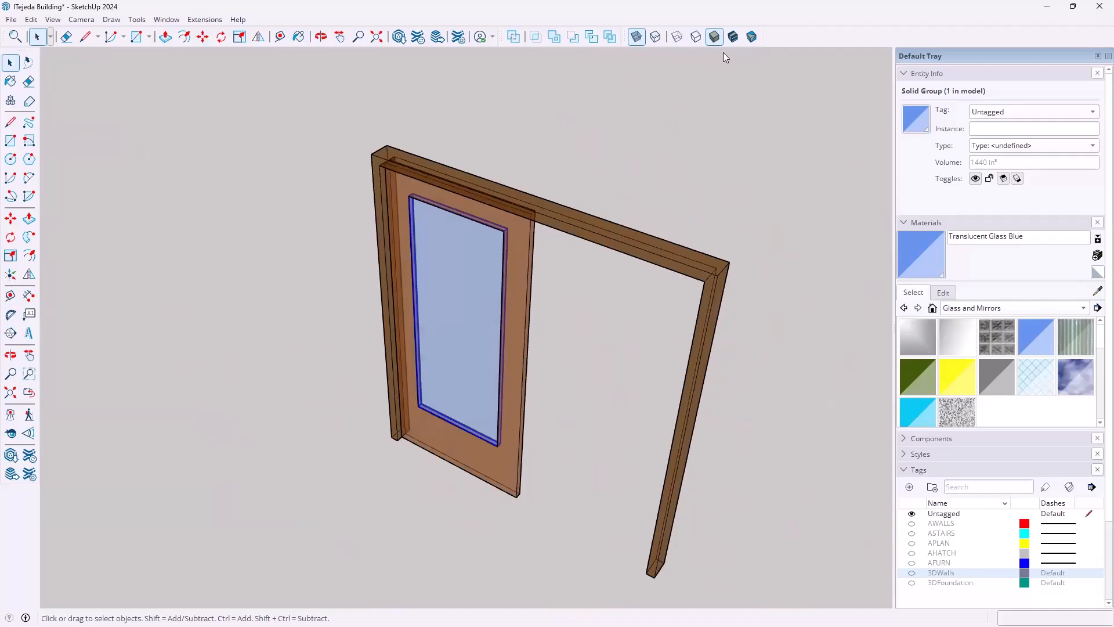
pyautogui.click(635, 42)
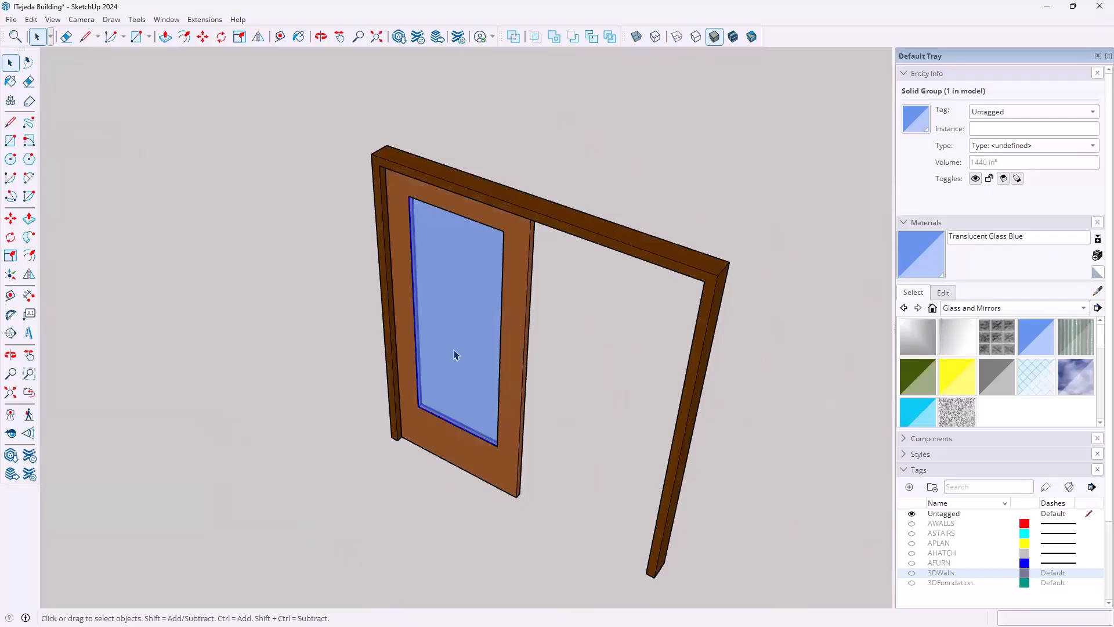
pyautogui.click(581, 386)
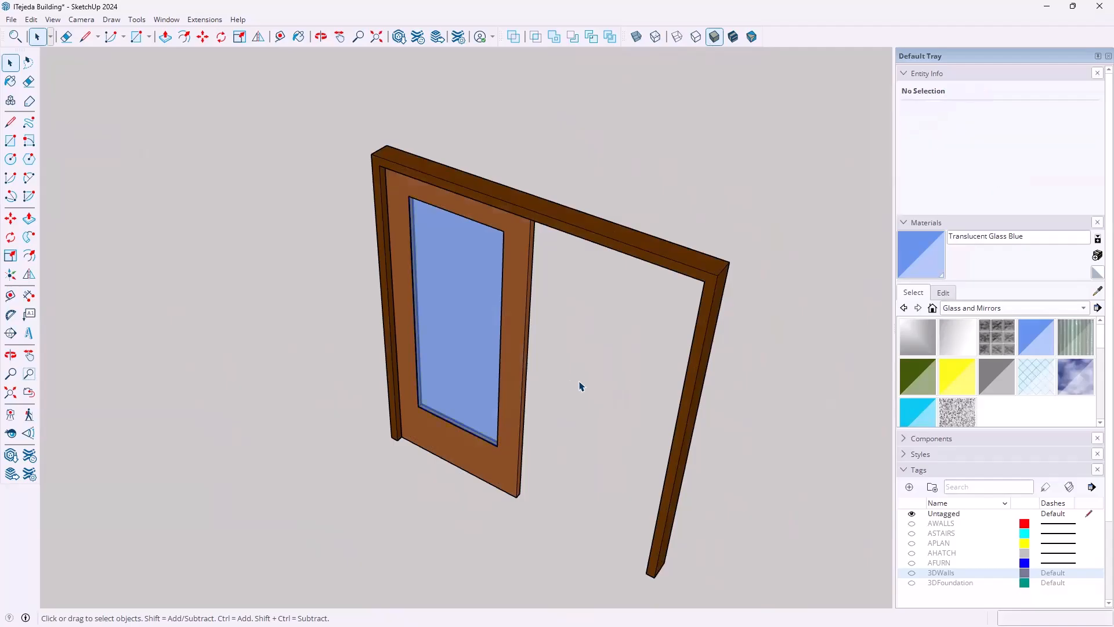
# - Combine the glass pane and the door panel into one group
pyautogui.click(477, 331)
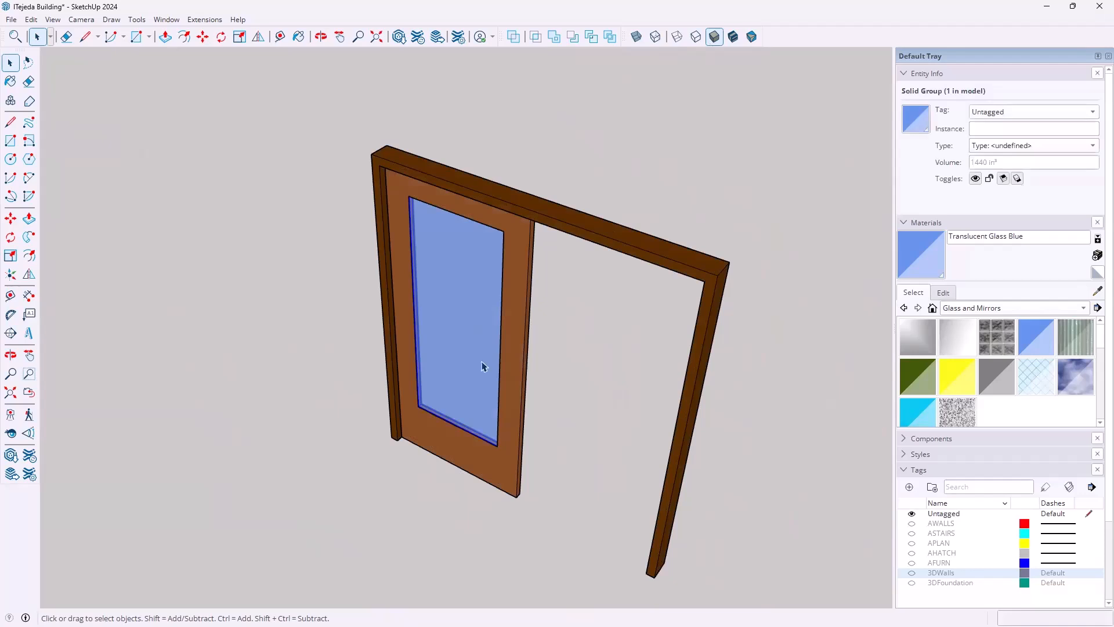
pyautogui.keyDown('shift'); pyautogui.click(518, 369); pyautogui.keyUp('shift')
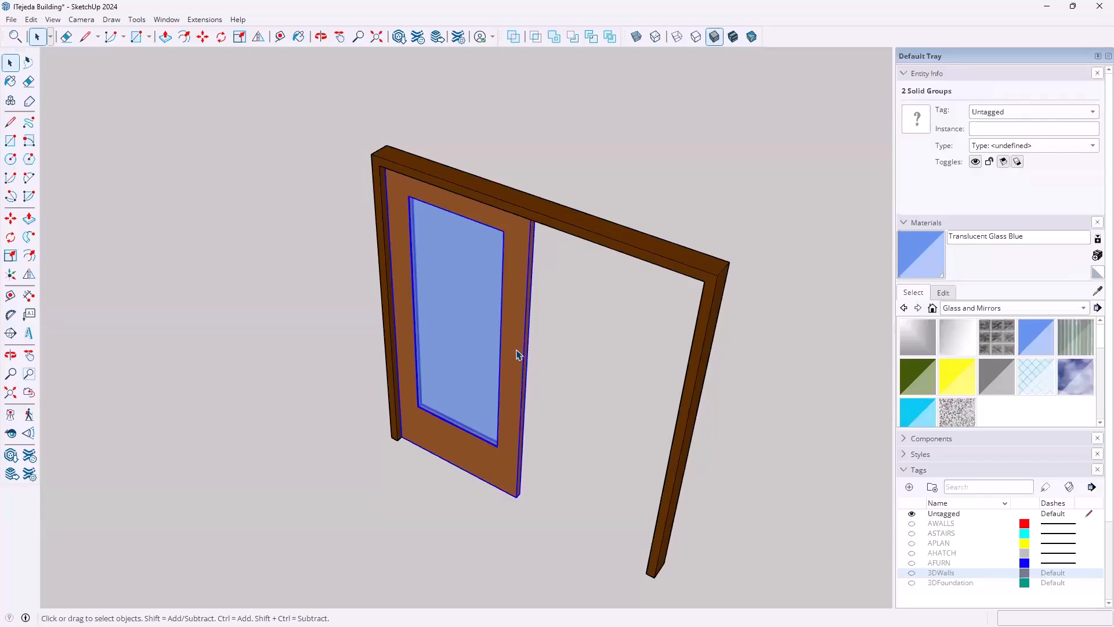
pyautogui.rightClick(514, 302)
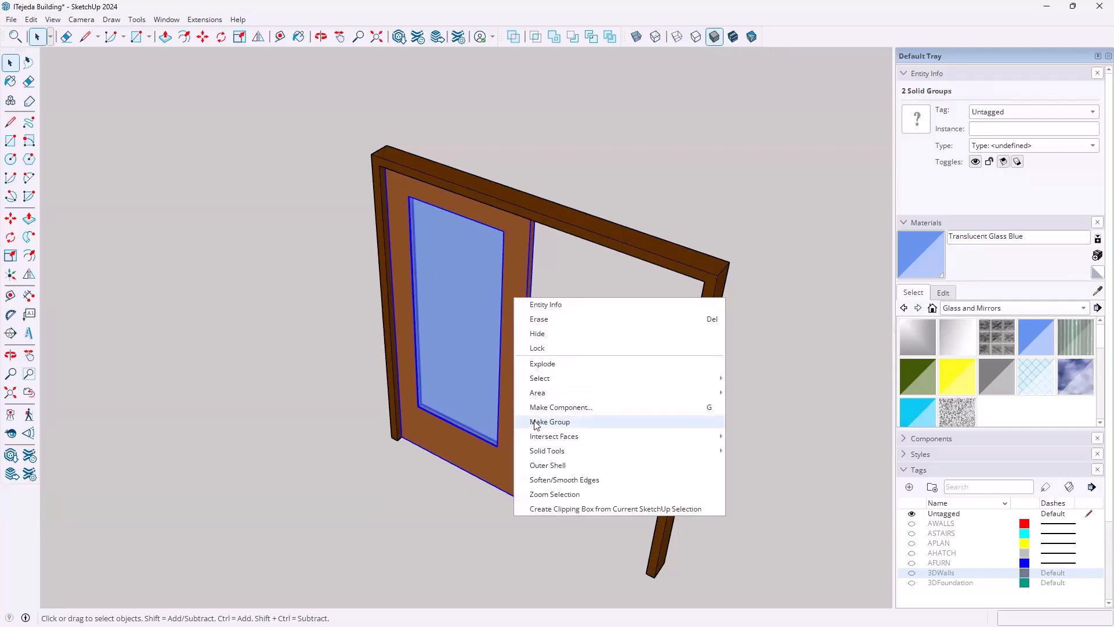
pyautogui.click(536, 424)
pyautogui.click(533, 418)
pyautogui.click(509, 311)
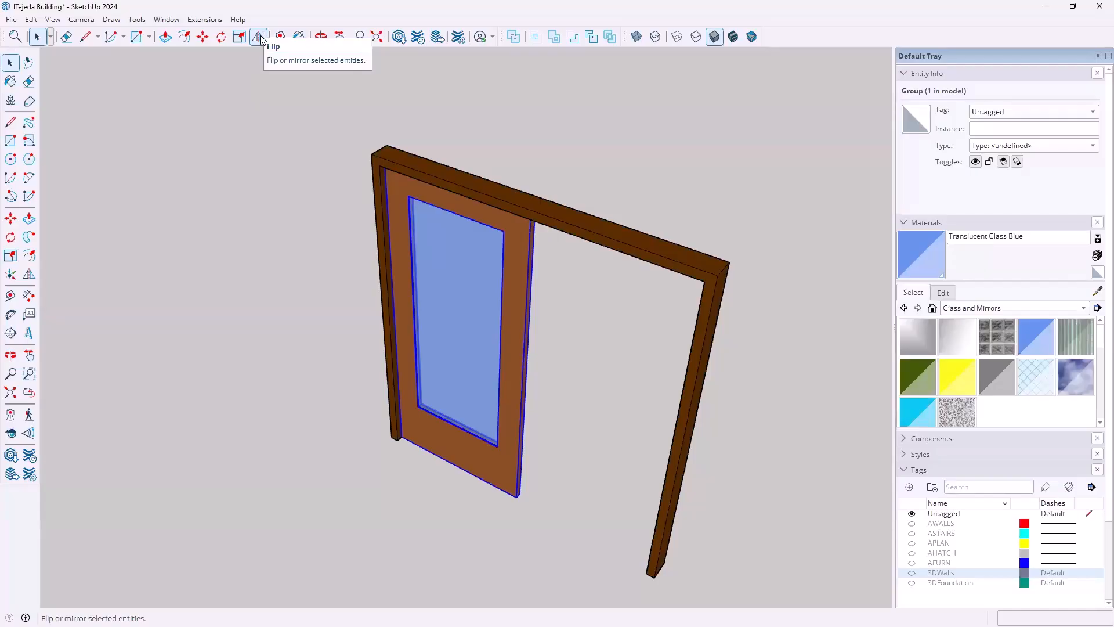
# - Mirror a copy of the grouped door leaf with Flip, placing the red plane at the leaf's bottom corner nearest the frame's centre
pyautogui.click(28, 275)
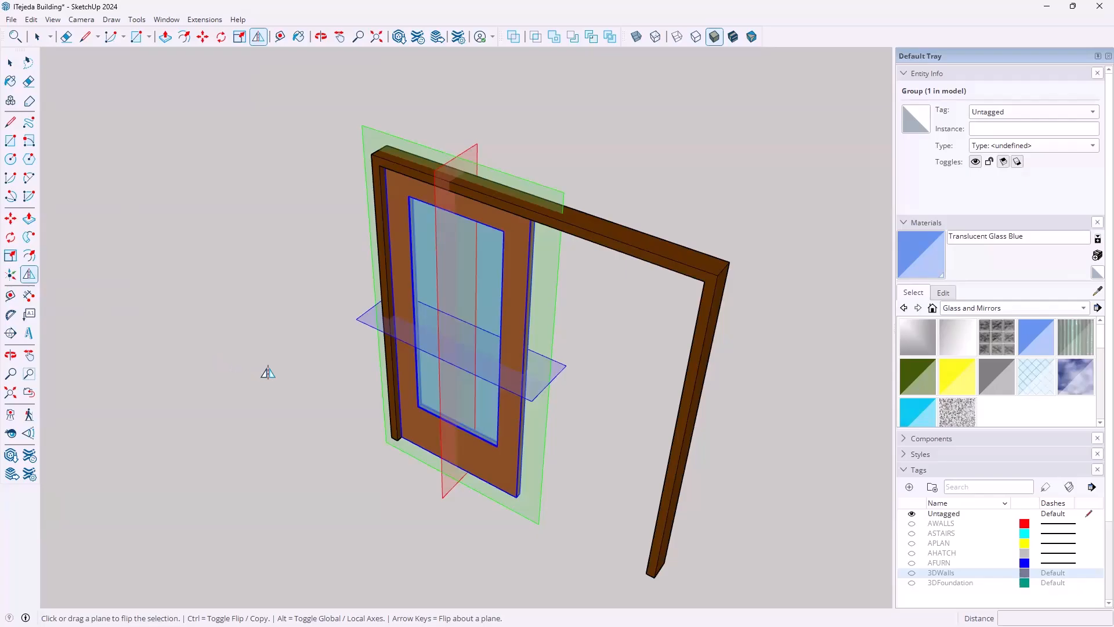
pyautogui.press('ctrl')
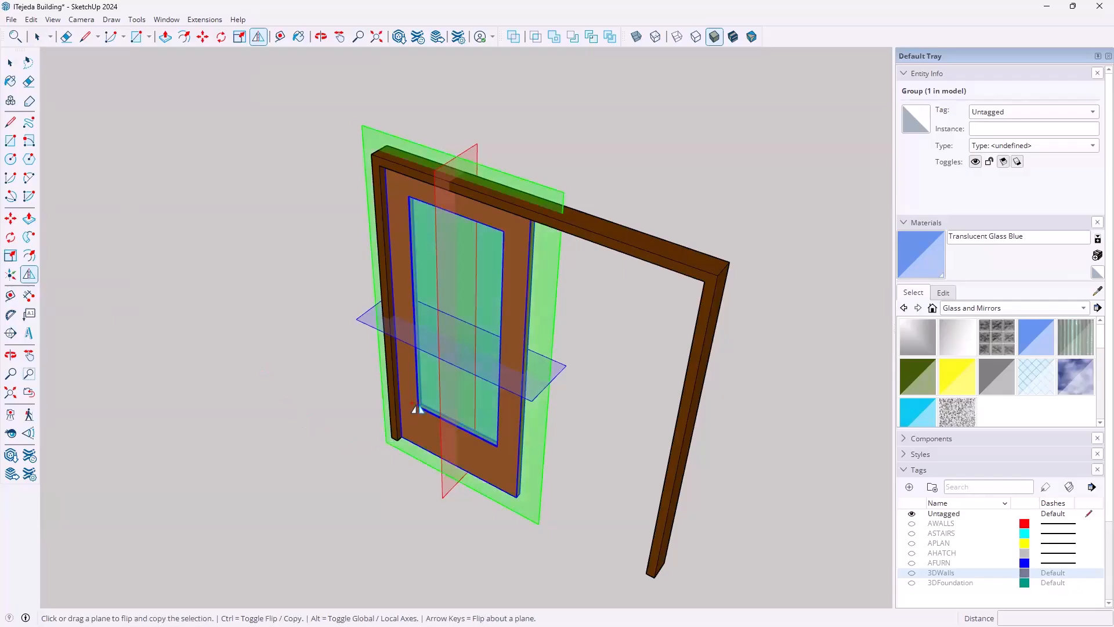
pyautogui.press('o')
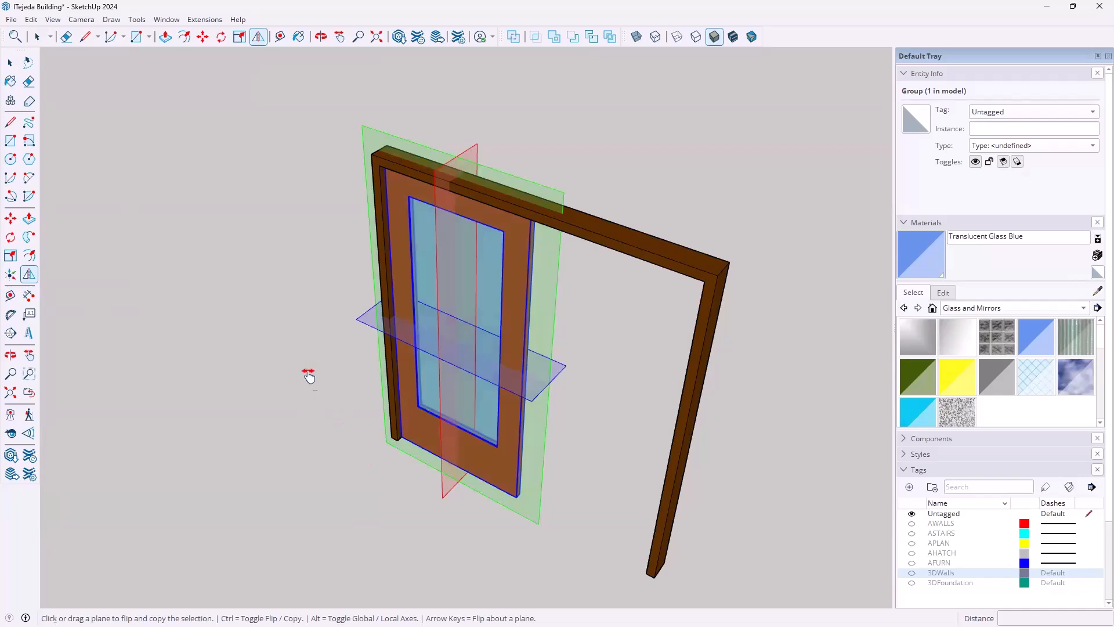
pyautogui.moveTo(314, 380); pyautogui.dragTo(293, 374)
pyautogui.moveTo(294, 375); pyautogui.dragTo(323, 435, button='middle')
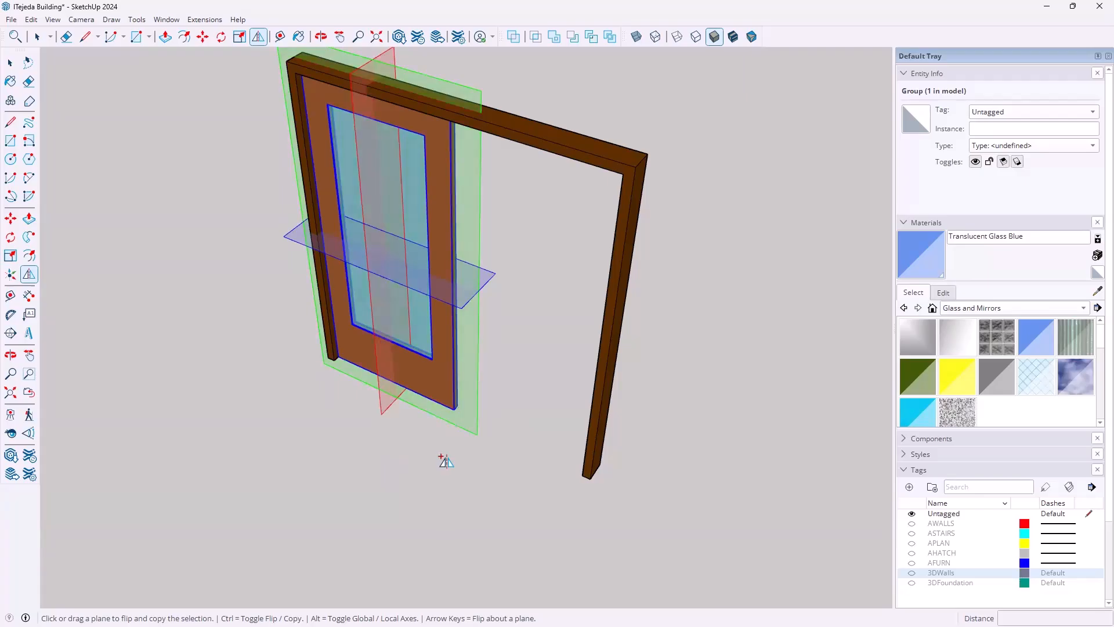
pyautogui.scroll(5, 459, 443)
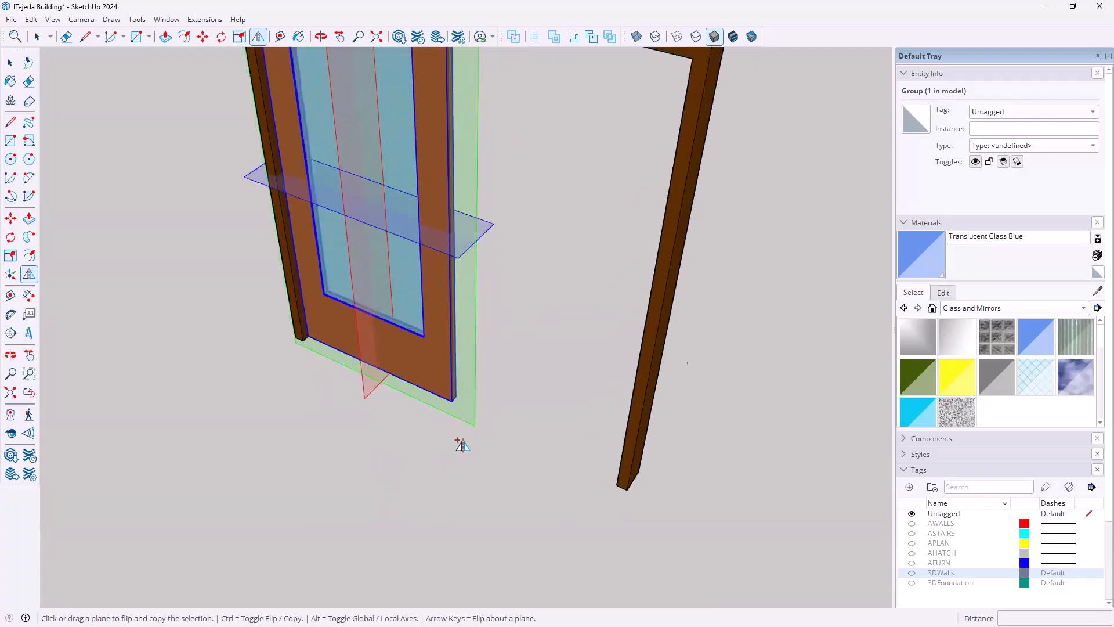
pyautogui.moveTo(453, 471); pyautogui.dragTo(400, 462, button='middle')
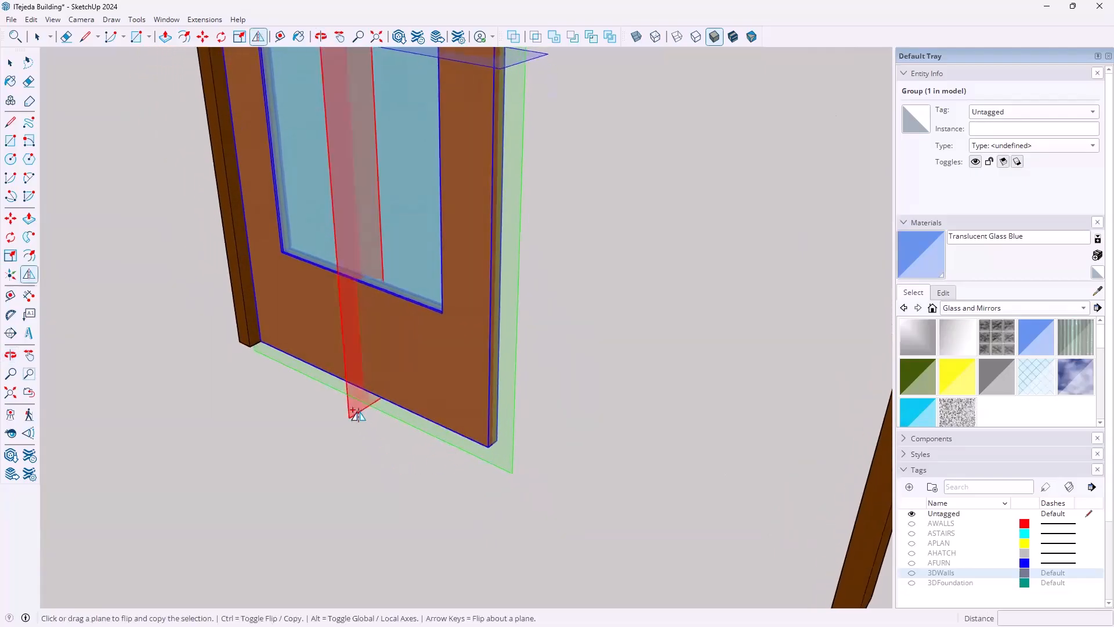
pyautogui.moveTo(357, 414); pyautogui.dragTo(487, 446)
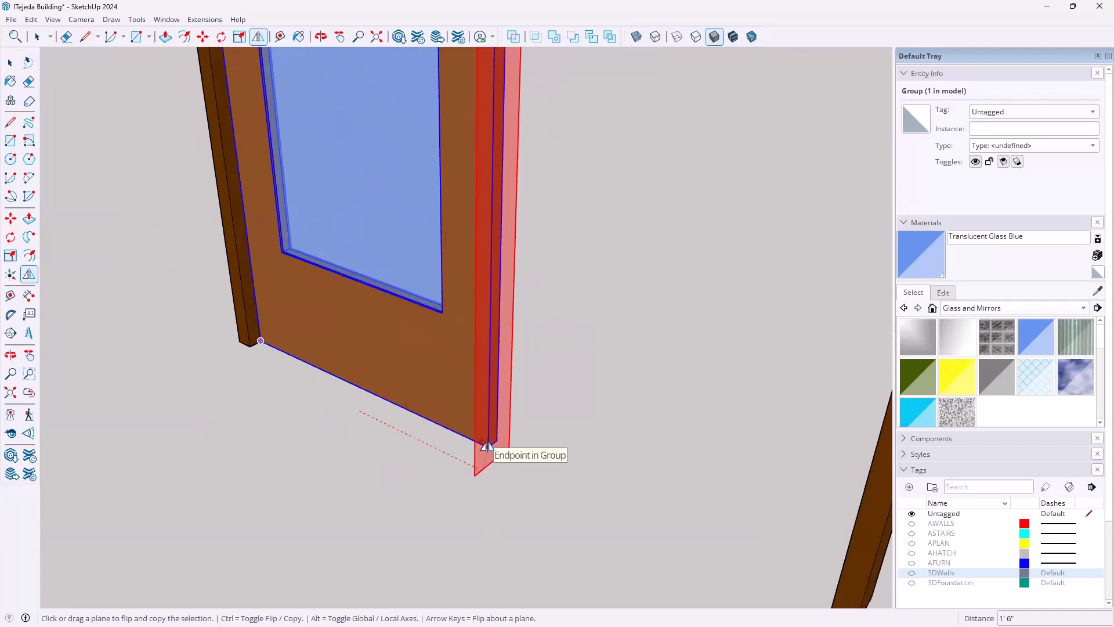
pyautogui.moveTo(488, 446); pyautogui.dragTo(487, 446)
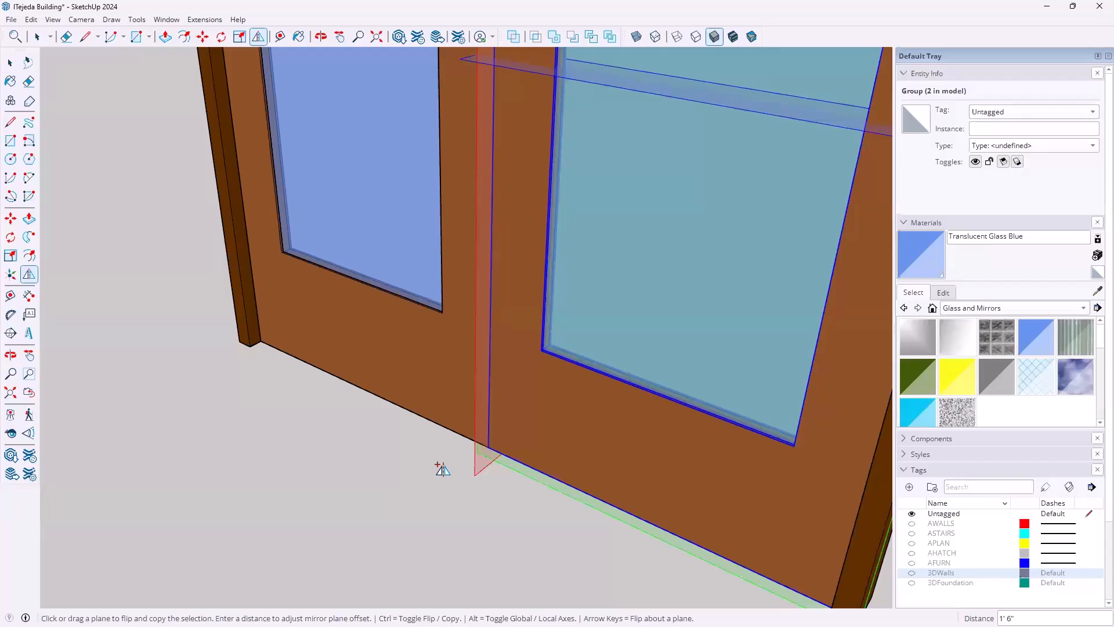
pyautogui.scroll(-5, 442, 468)
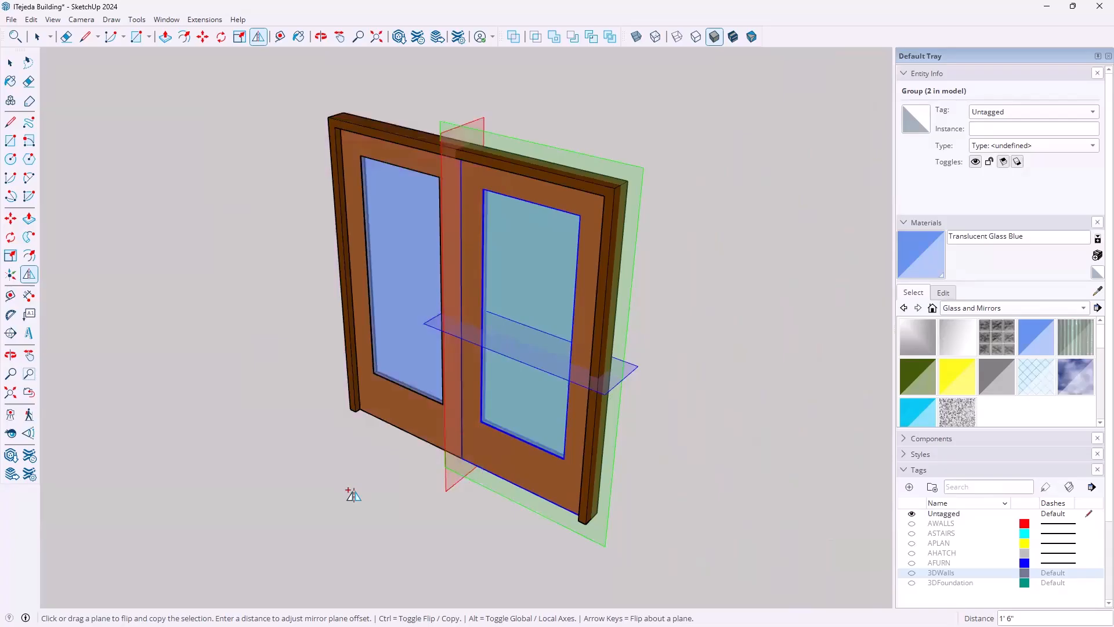
pyautogui.press('space')
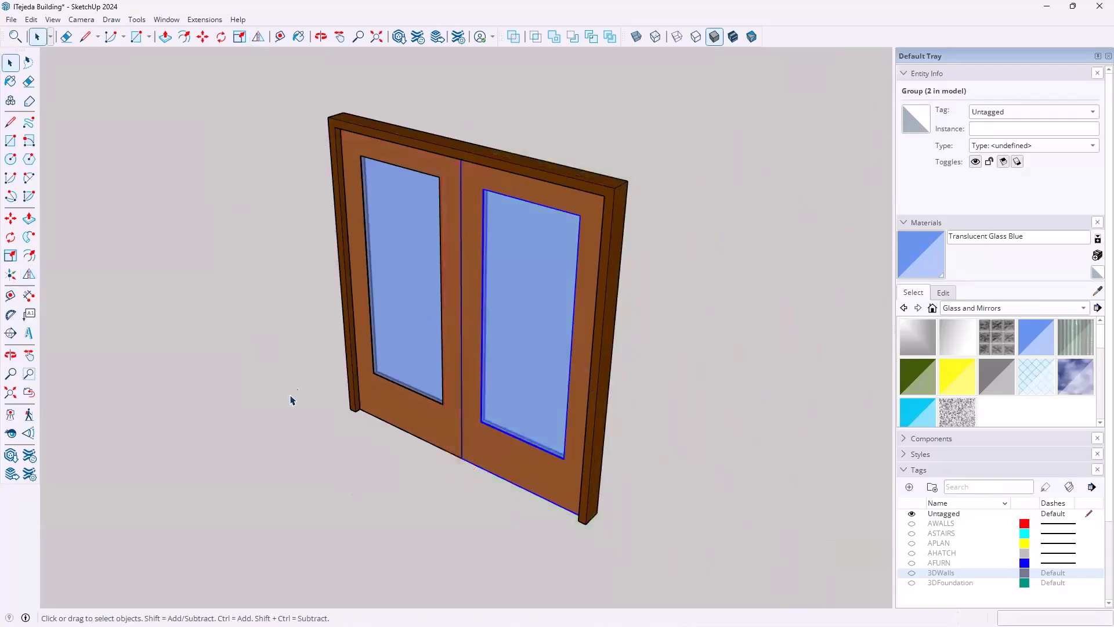
# - Turn the frame and both door leaves into one component named "Door-Double w glass", replacing the selection with the component
pyautogui.click(257, 375)
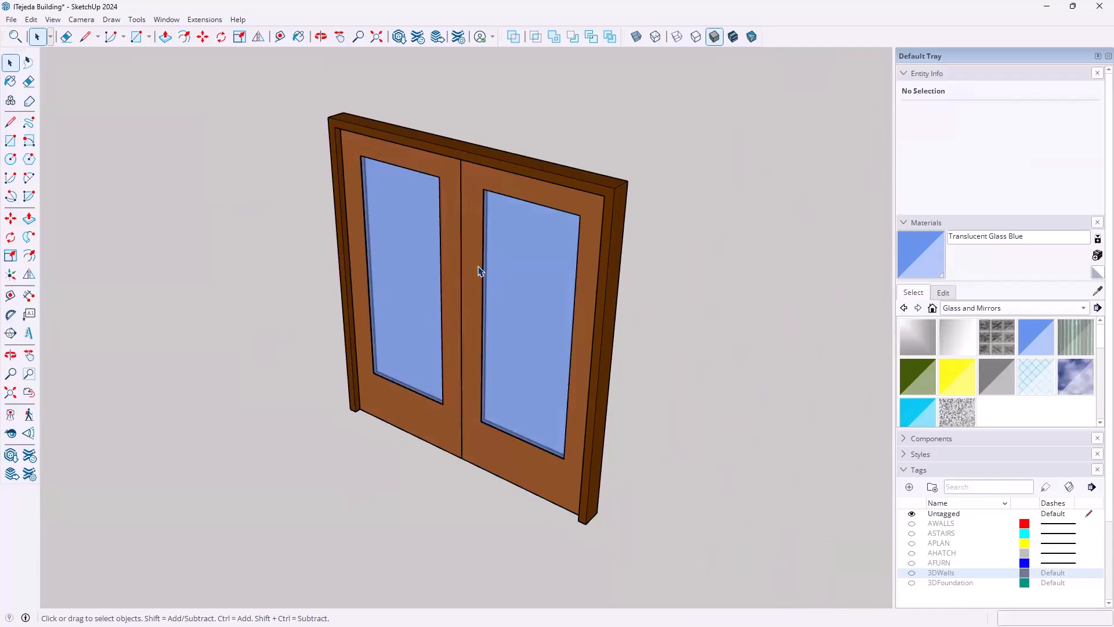
pyautogui.scroll(-3, 479, 275)
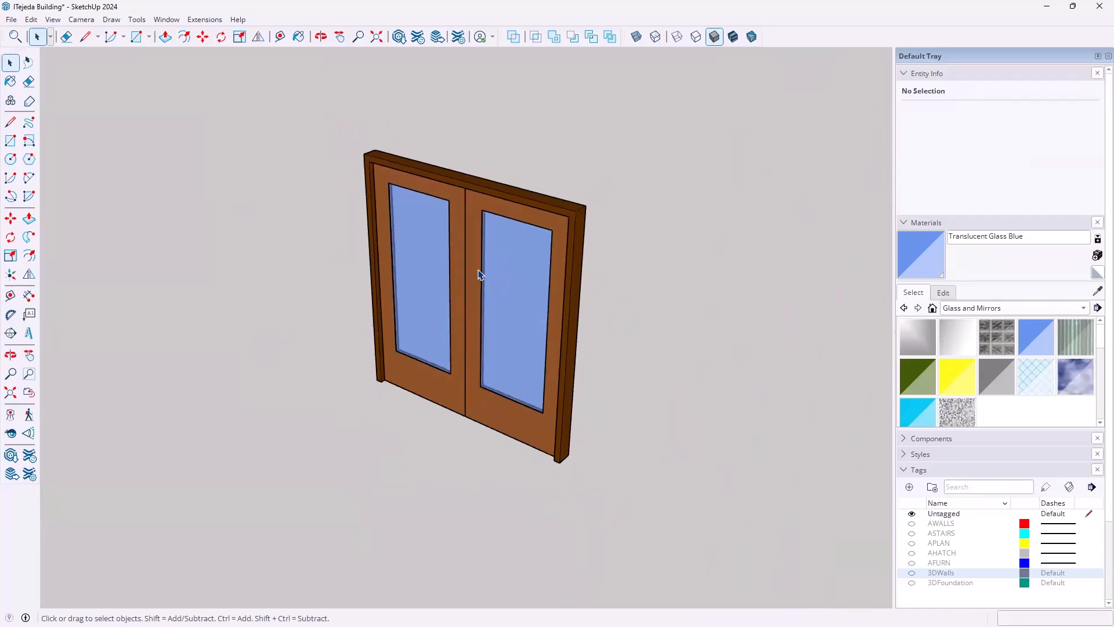
pyautogui.click(489, 218)
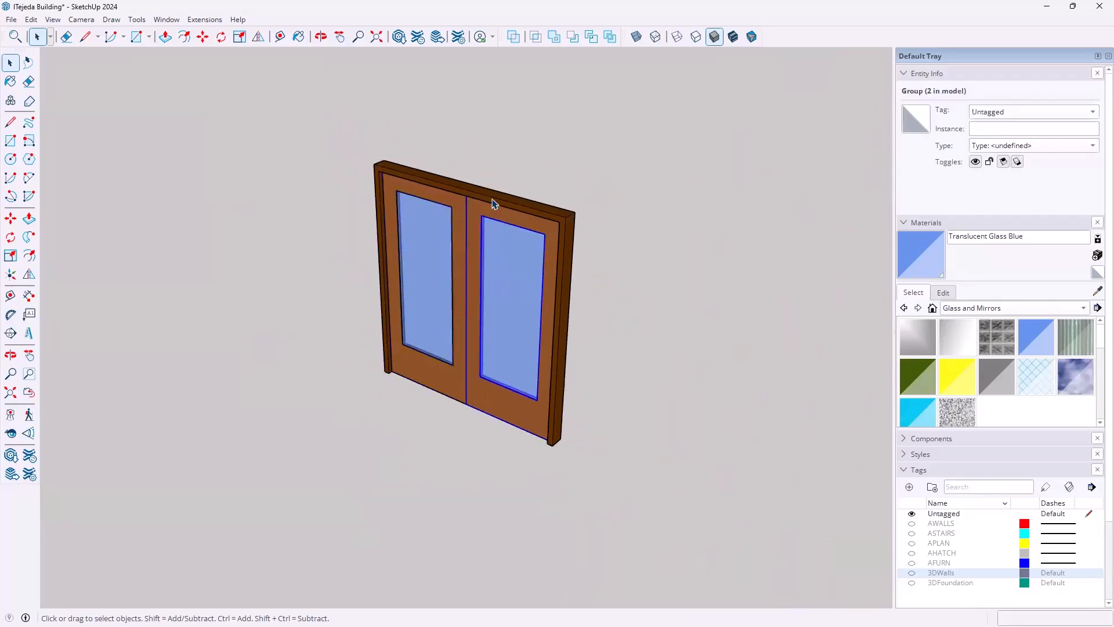
pyautogui.moveTo(367, 302); pyautogui.dragTo(383, 223, button='middle')
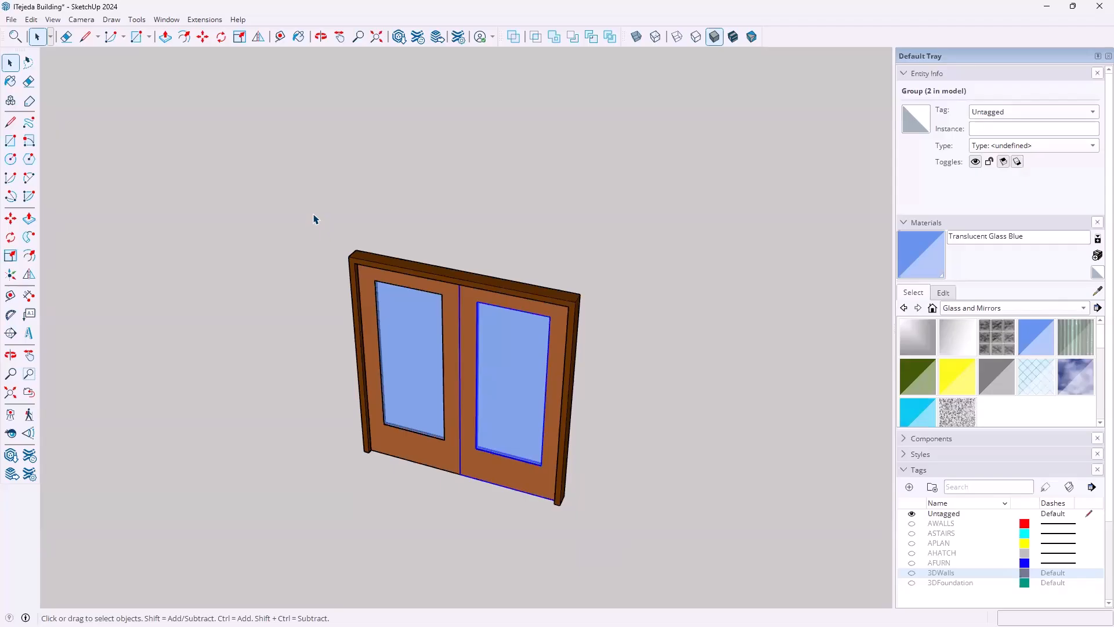
pyautogui.moveTo(313, 214); pyautogui.dragTo(631, 546)
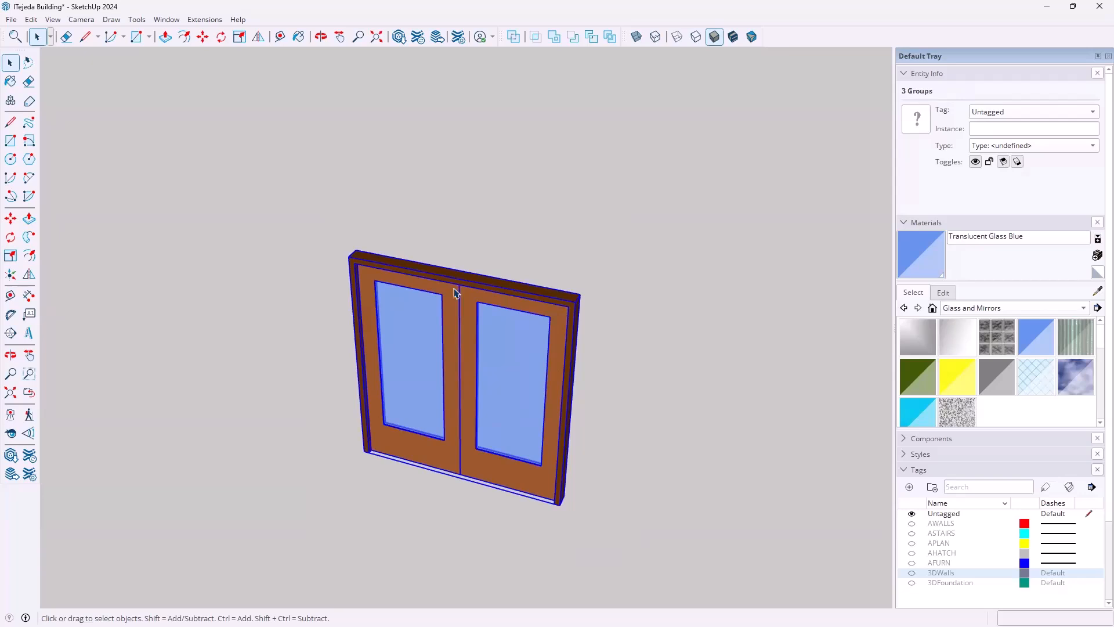
pyautogui.rightClick(456, 360)
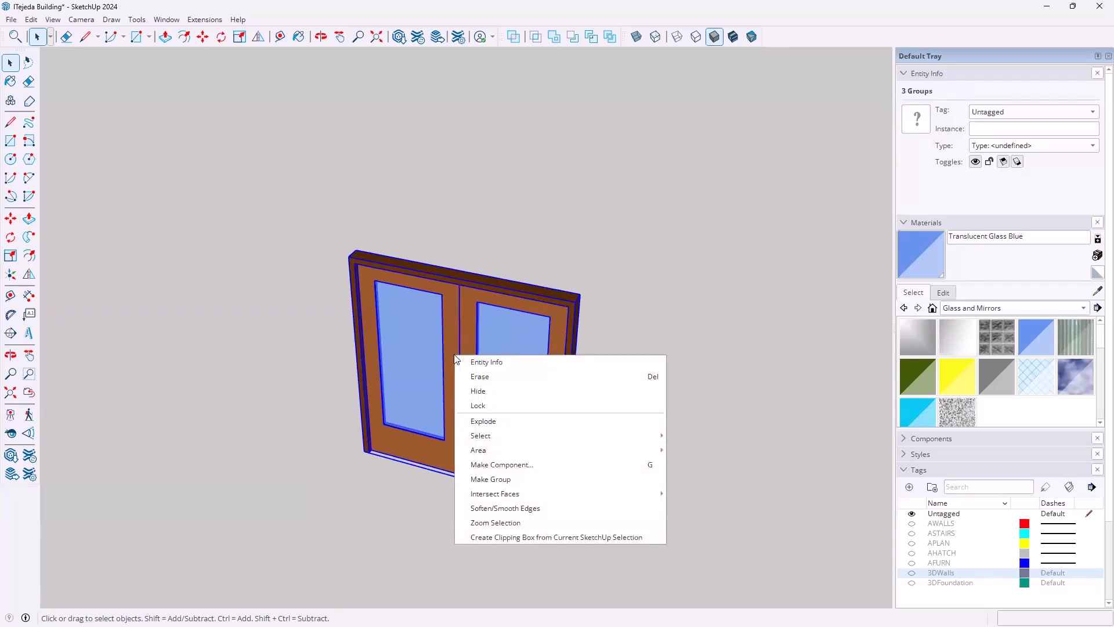
pyautogui.click(503, 465)
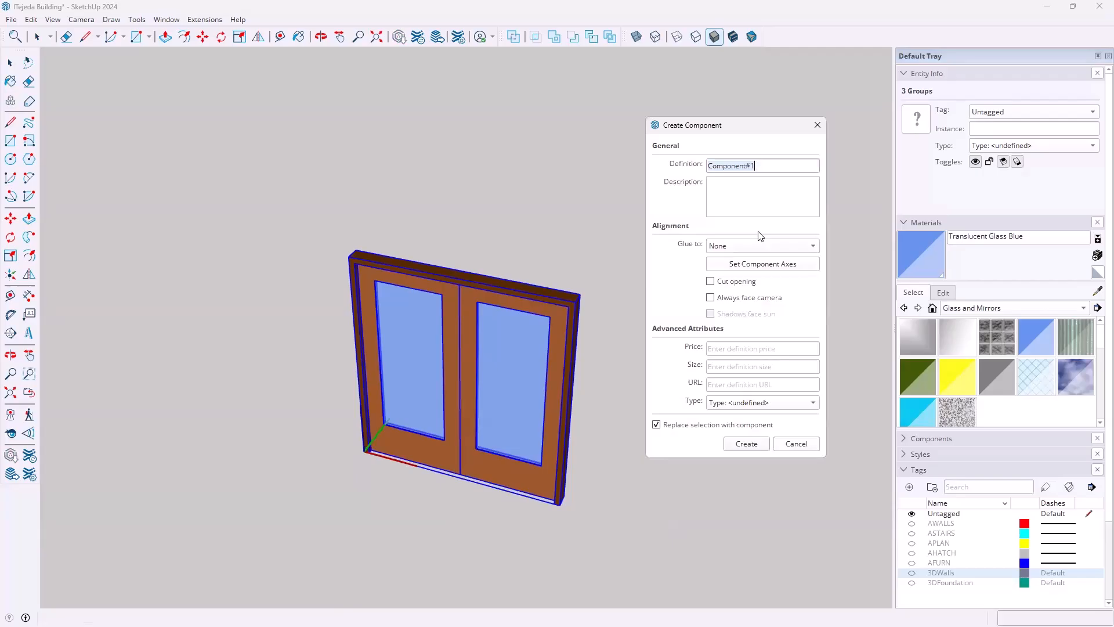
pyautogui.write('Door-Double')
pyautogui.write('w glass')
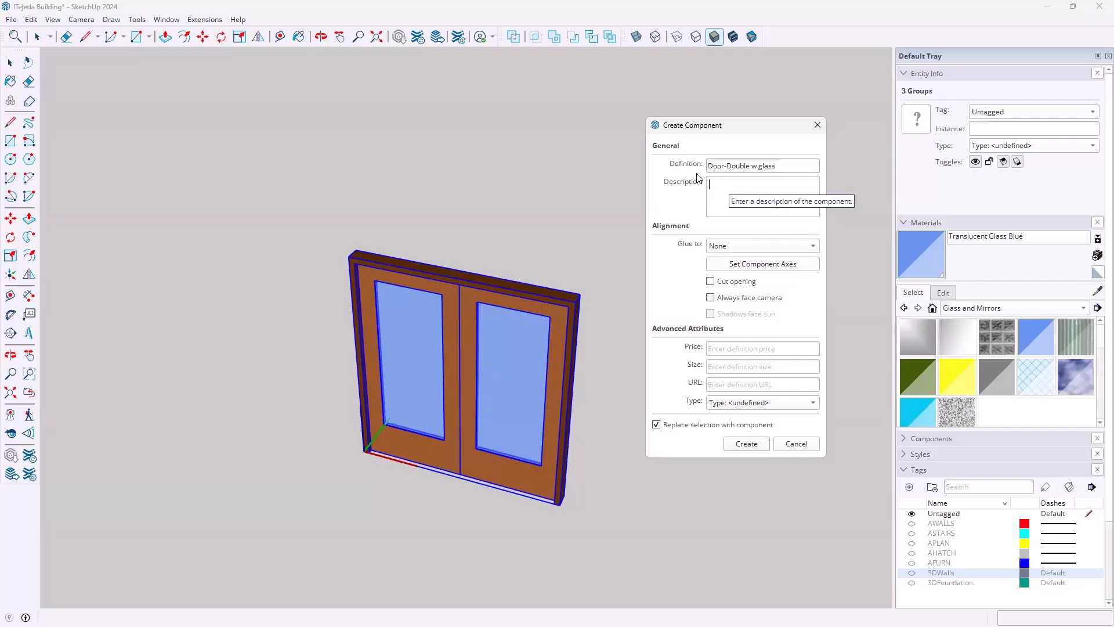
pyautogui.press('Tab')
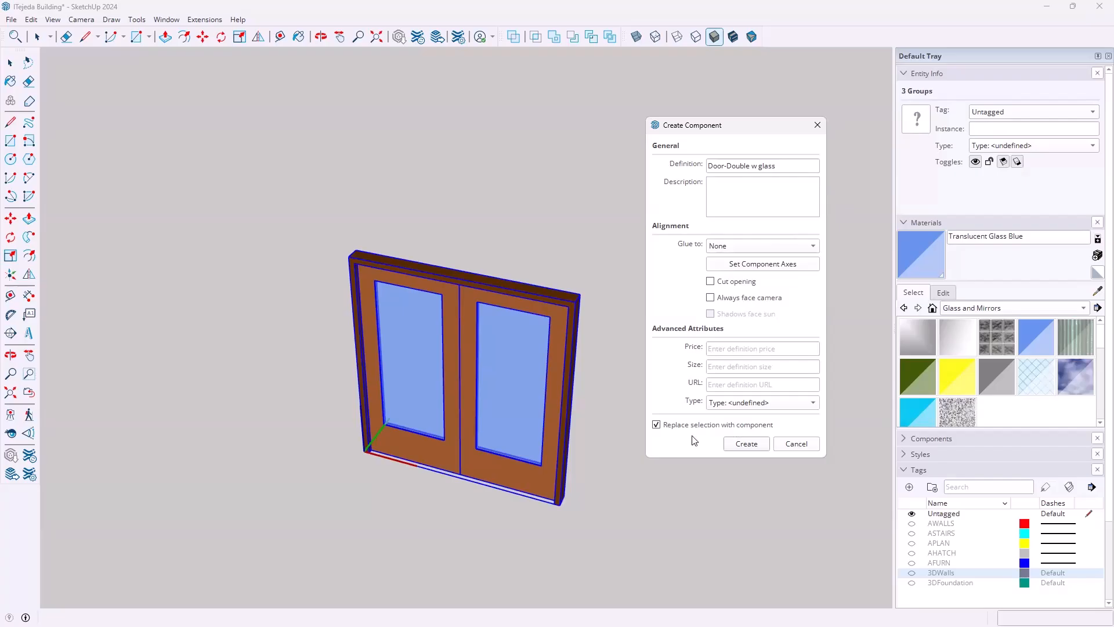
pyautogui.click(745, 444)
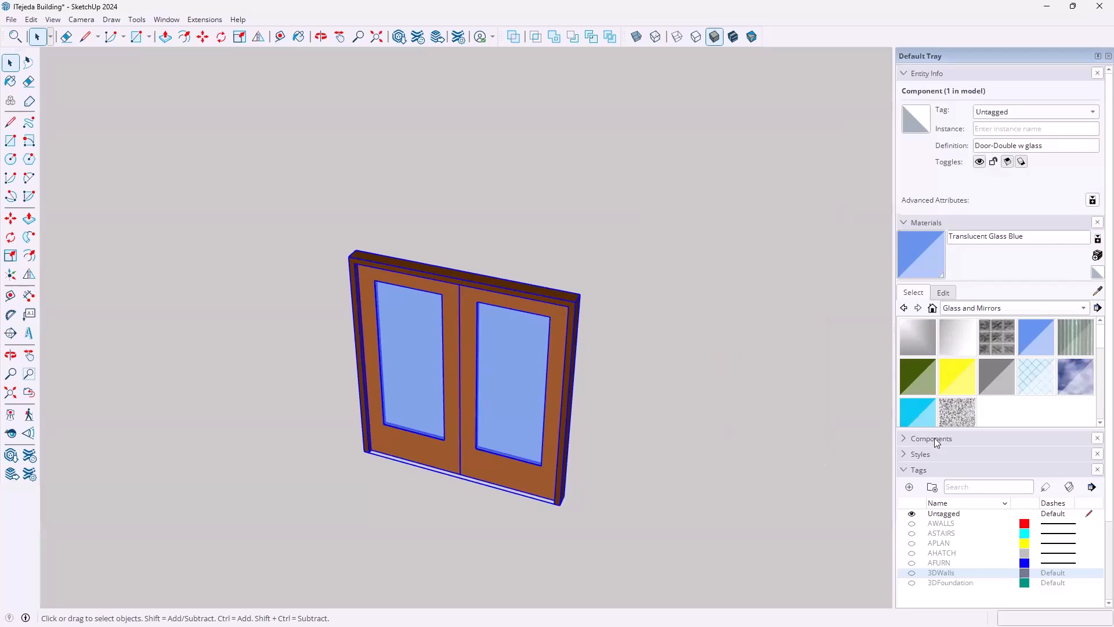
# - Display the list of components in the model and make the 3DWalls tag visible
pyautogui.click(904, 439)
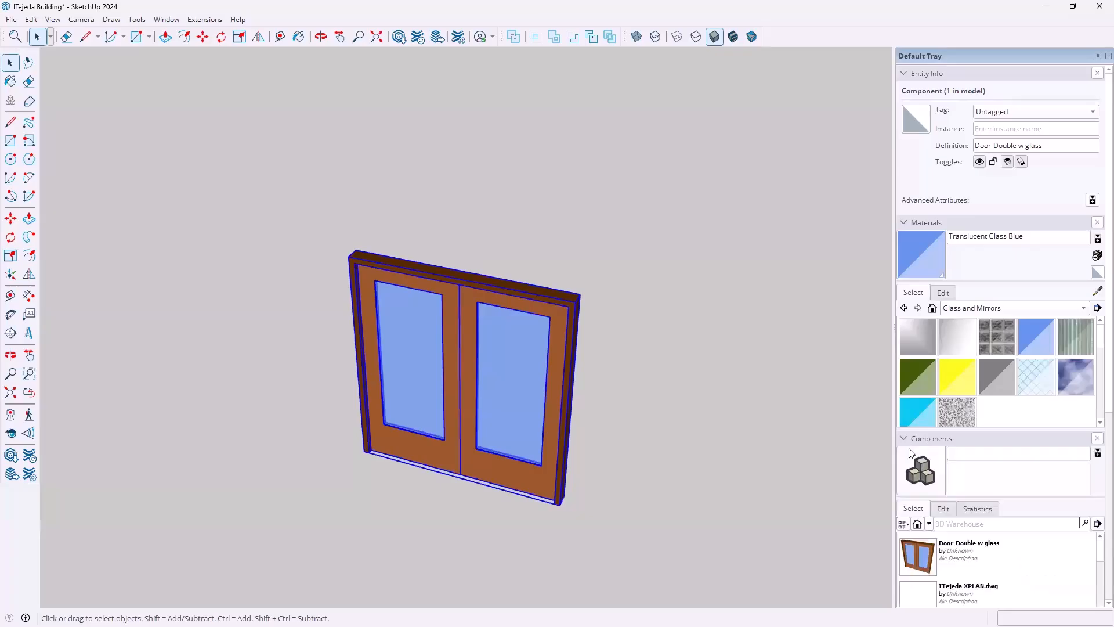
pyautogui.click(922, 562)
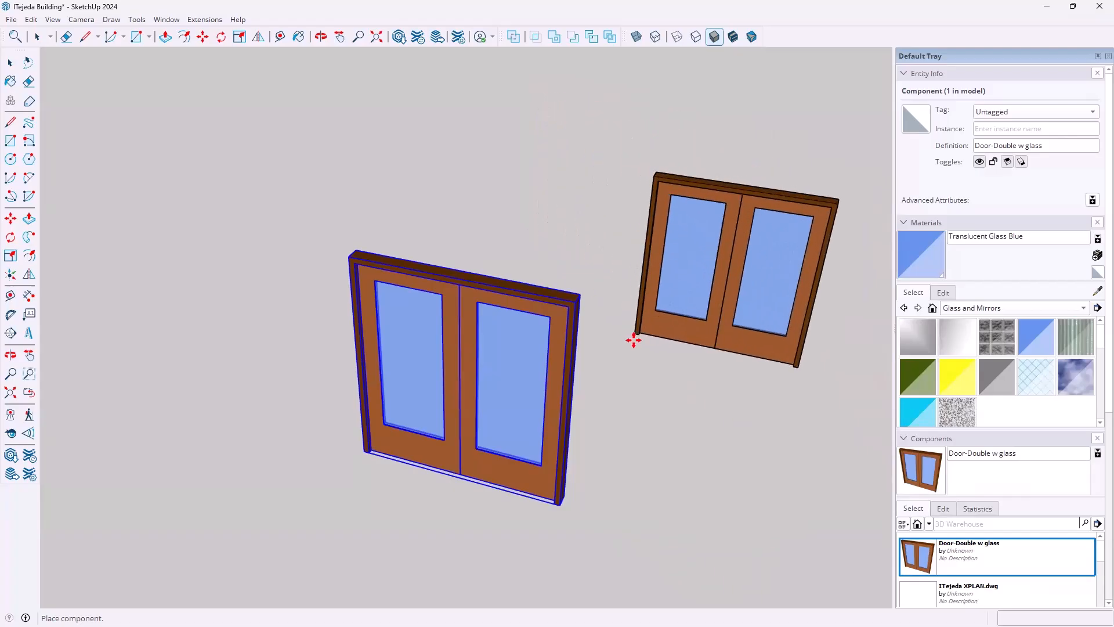
pyautogui.press('Escape')
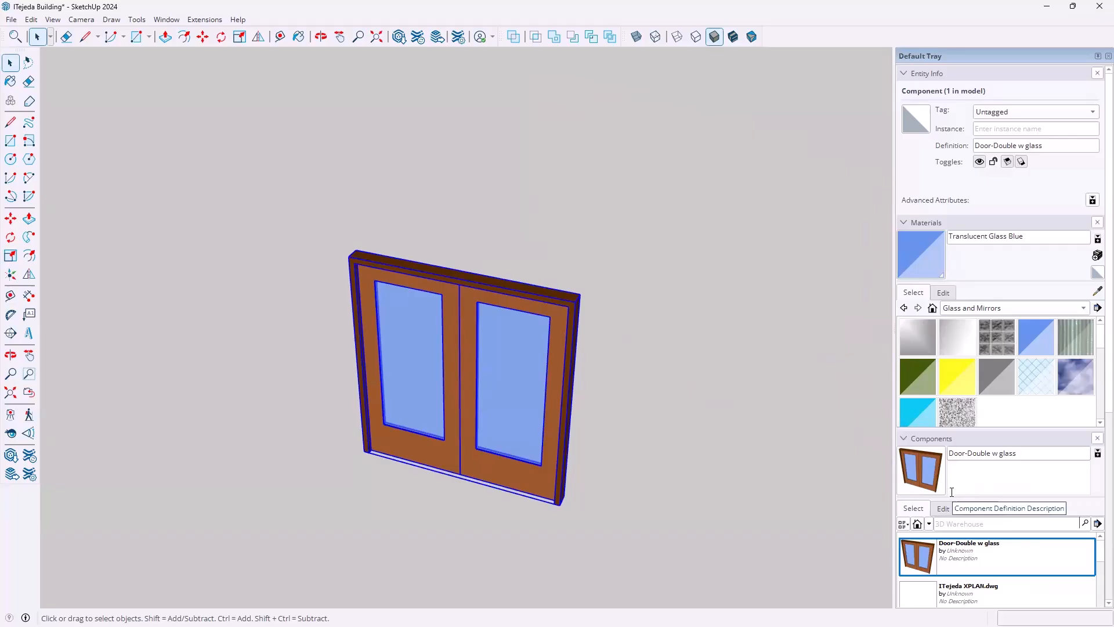
pyautogui.scroll(-3, 963, 477)
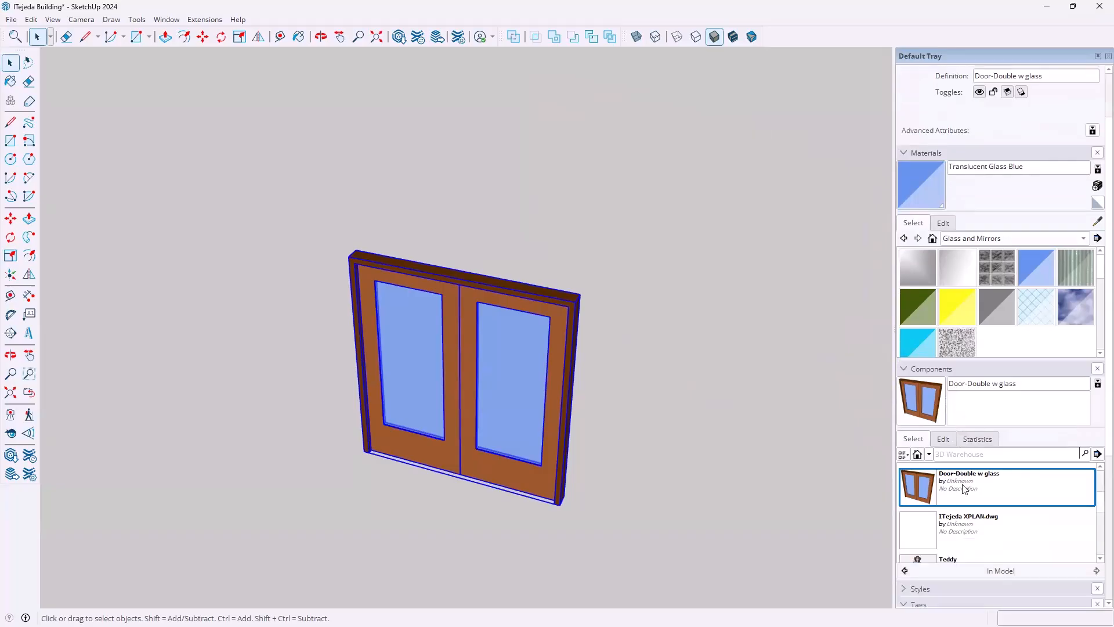
pyautogui.scroll(-8, 973, 530)
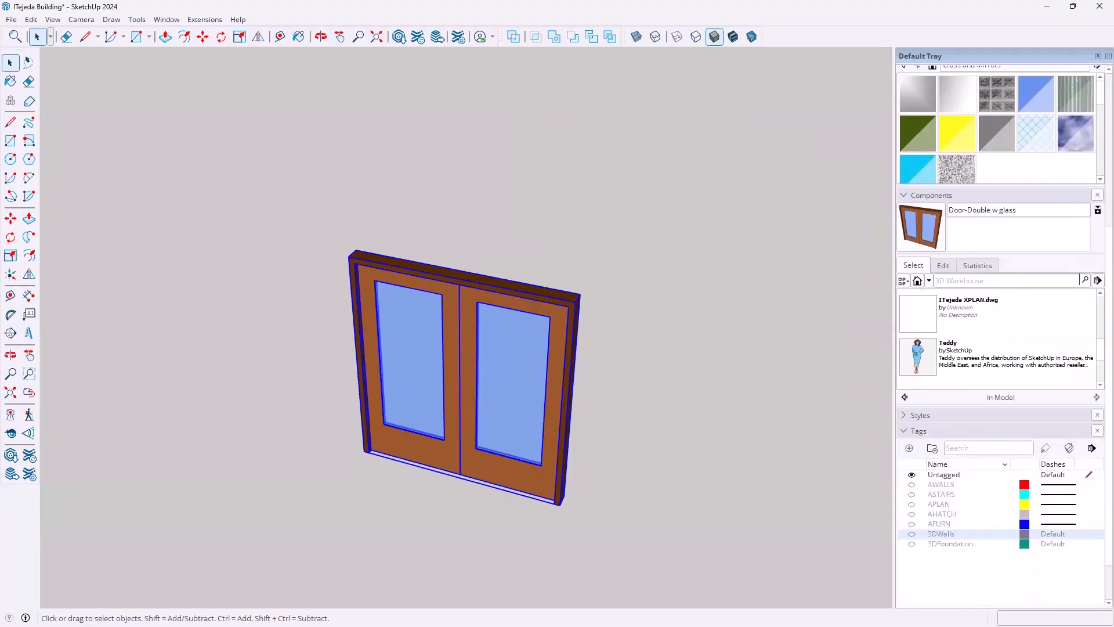
pyautogui.click(911, 486)
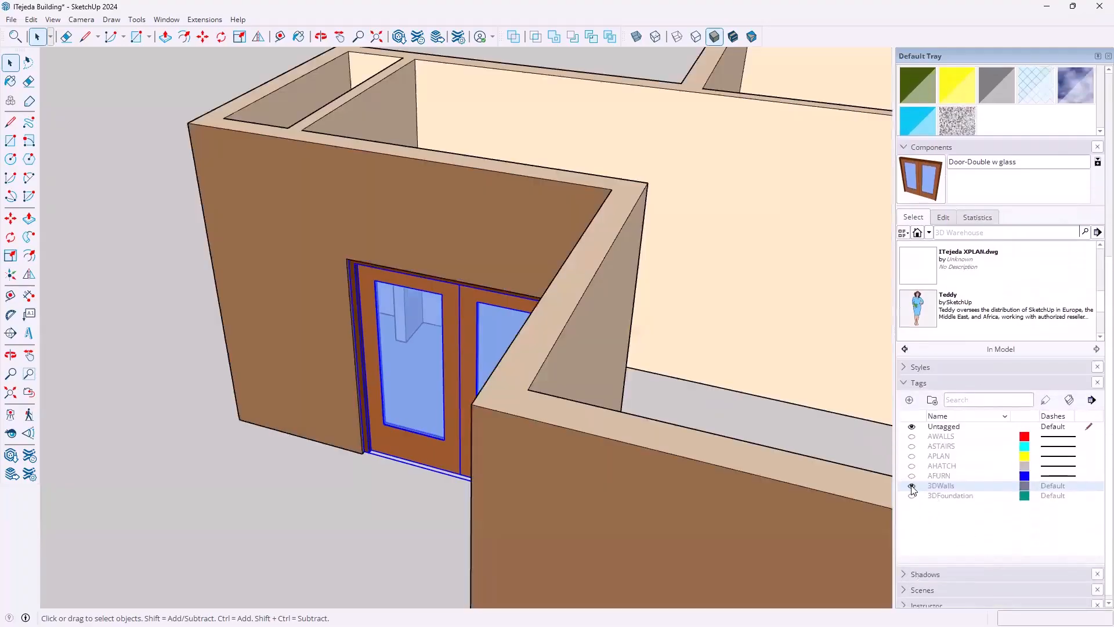
pyautogui.scroll(-2, 590, 327)
pyautogui.moveTo(527, 244); pyautogui.dragTo(535, 363, button='middle')
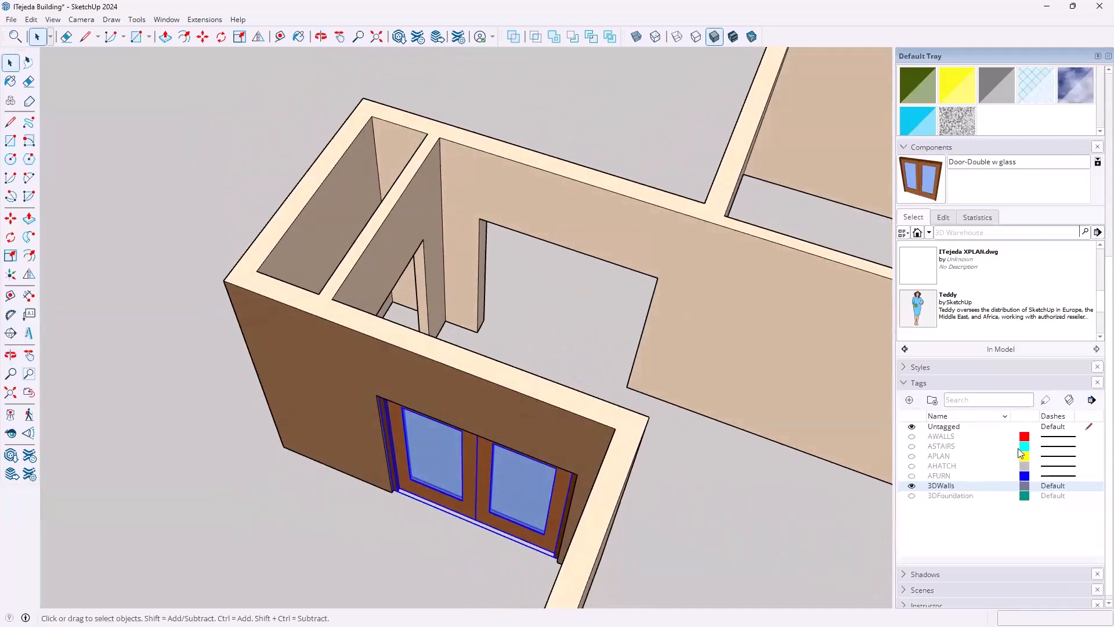
# - Place a second Door-Double w glass component at the far bottom corner of the inner wall opening behind the entrance
pyautogui.scroll(1, 970, 286)
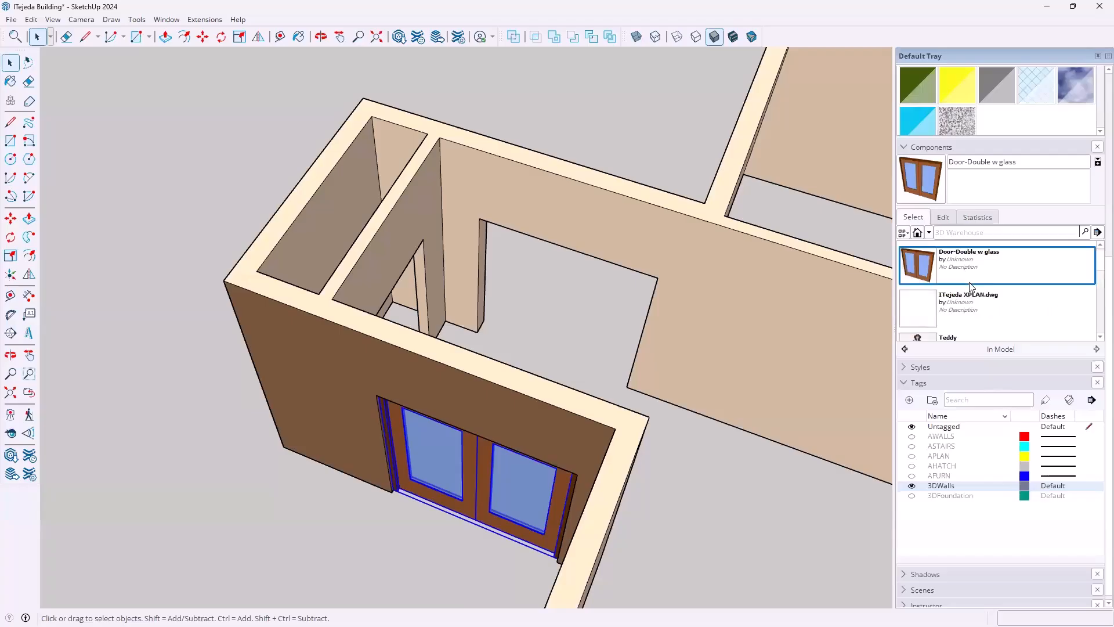
pyautogui.click(925, 266)
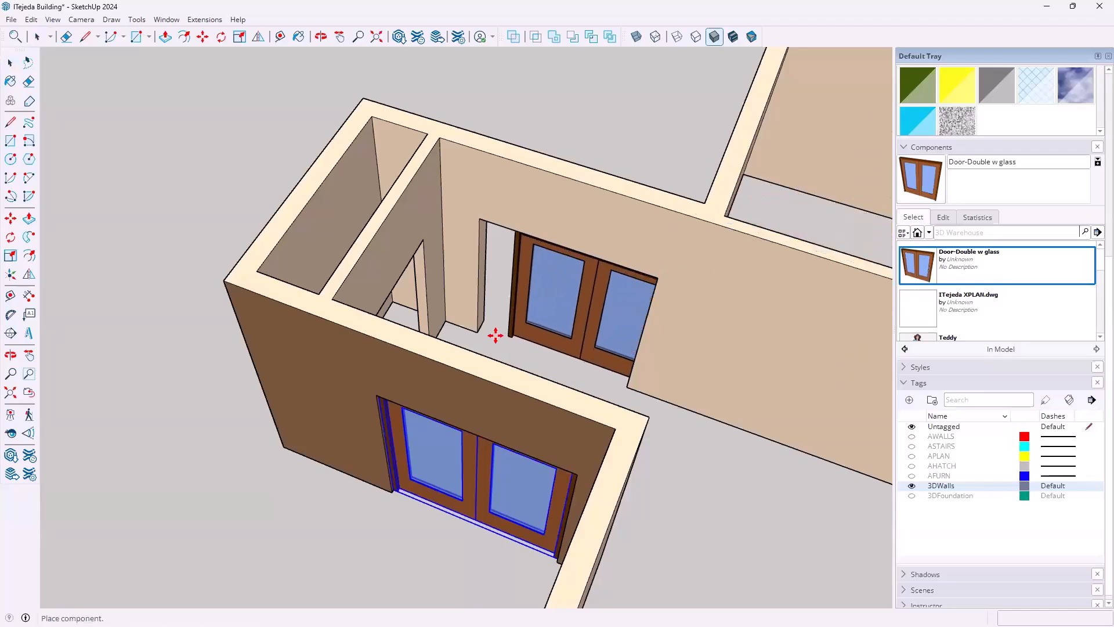
pyautogui.scroll(3, 481, 328)
pyautogui.scroll(4, 482, 333)
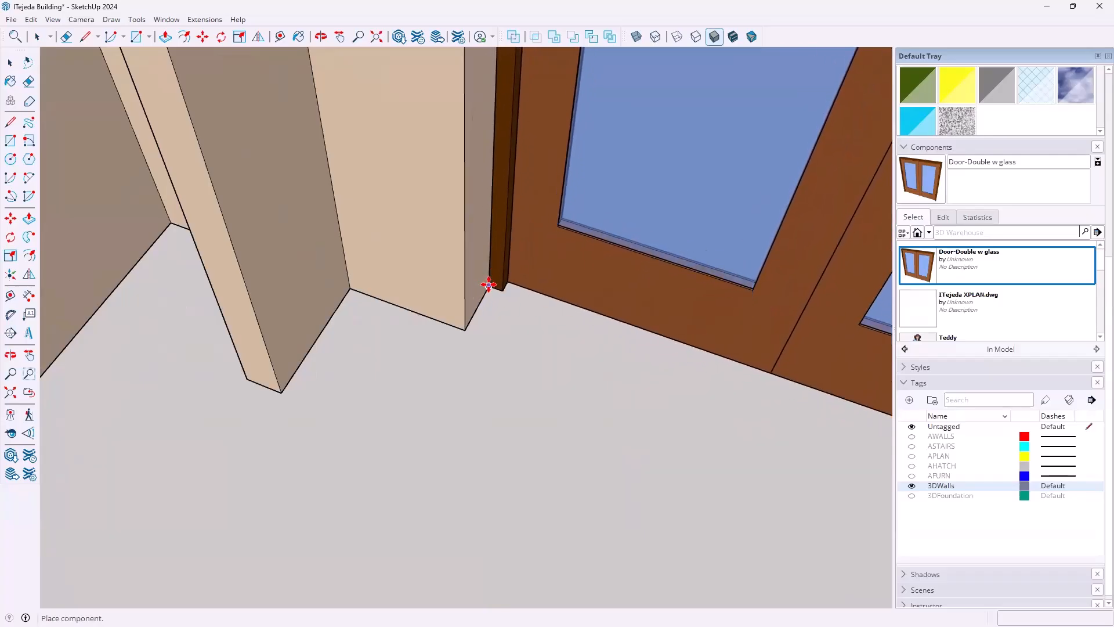
pyautogui.click(490, 285)
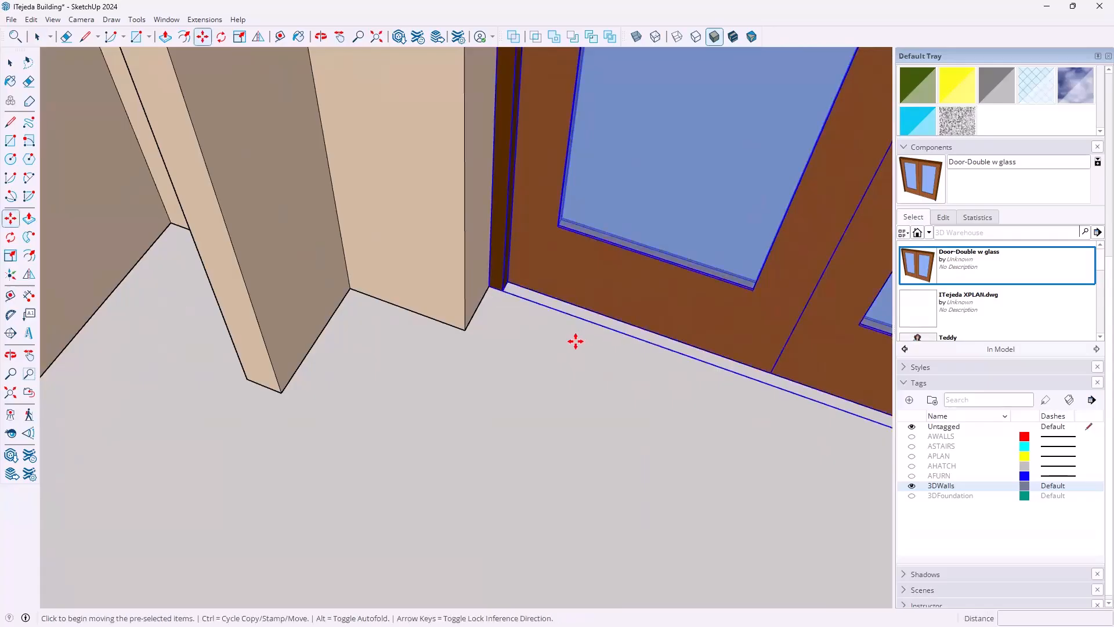
# - Show the APLAN tag and, using X-ray temporarily, move the new door about 6 1/2" by its frame's bottom corner to the plan's matching frame corner
pyautogui.click(912, 456)
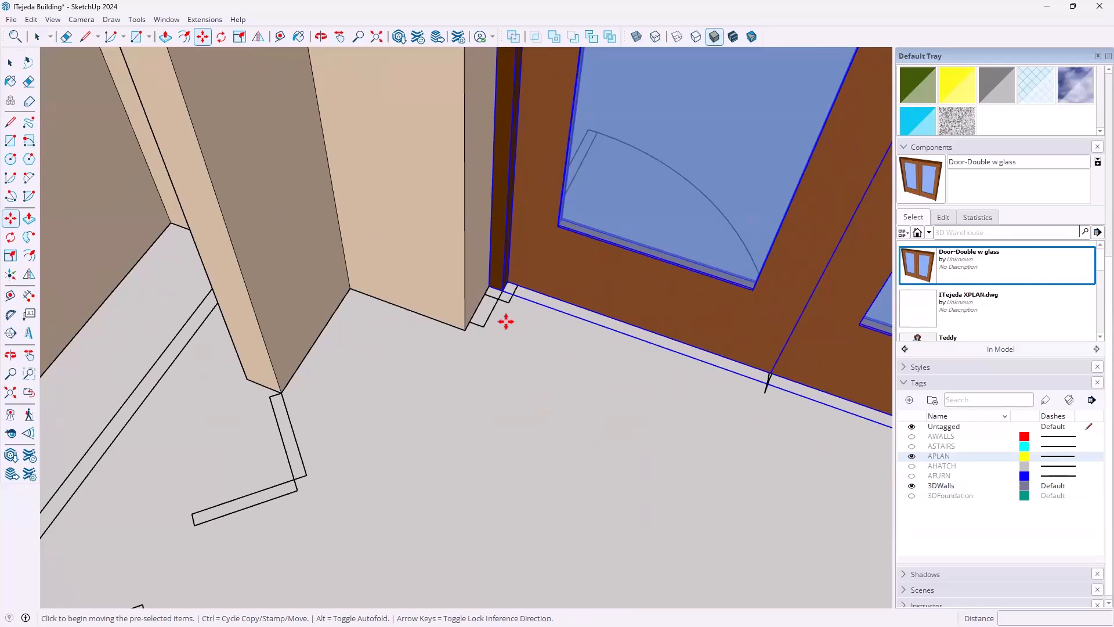
pyautogui.scroll(4, 509, 296)
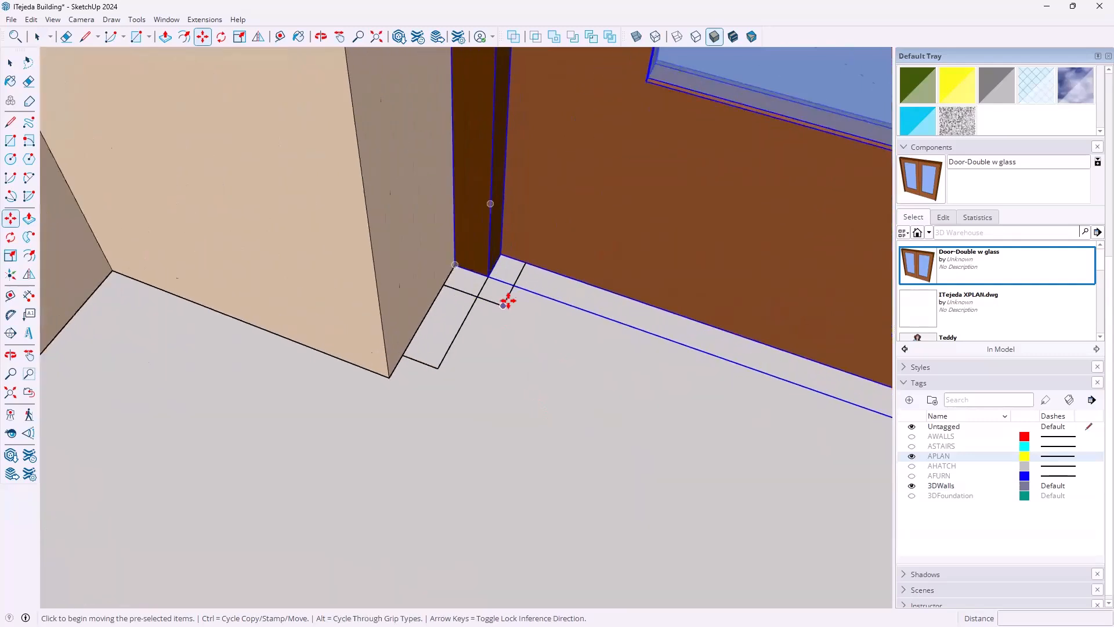
pyautogui.click(456, 265)
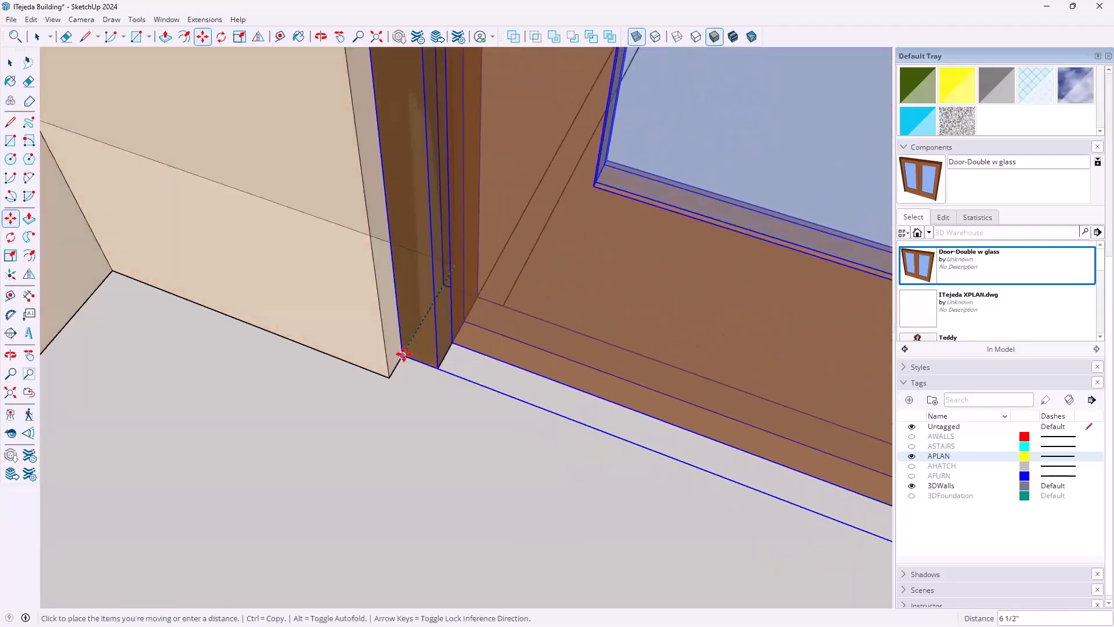
pyautogui.click(403, 354)
pyautogui.scroll(-6, 444, 353)
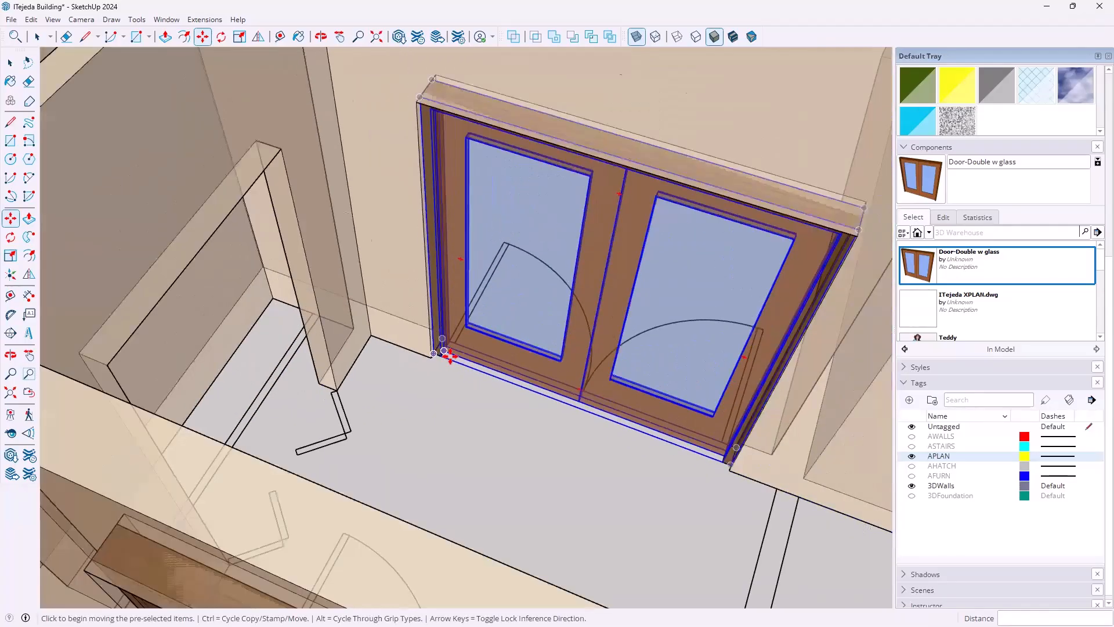
pyautogui.scroll(-5, 445, 352)
pyautogui.moveTo(329, 435); pyautogui.dragTo(417, 382, button='middle')
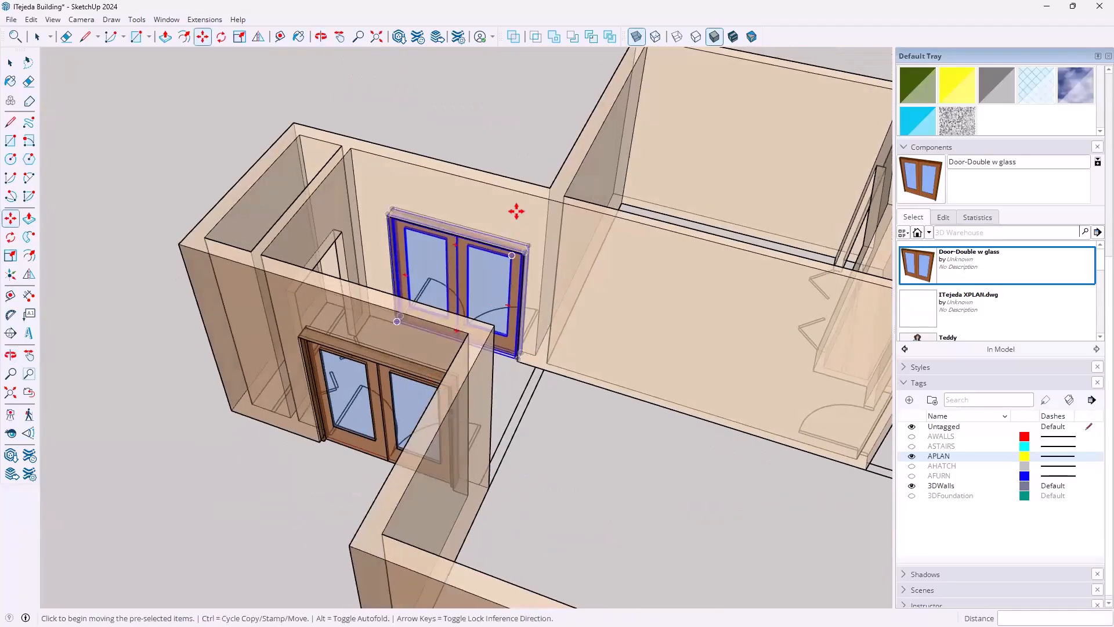
pyautogui.click(636, 36)
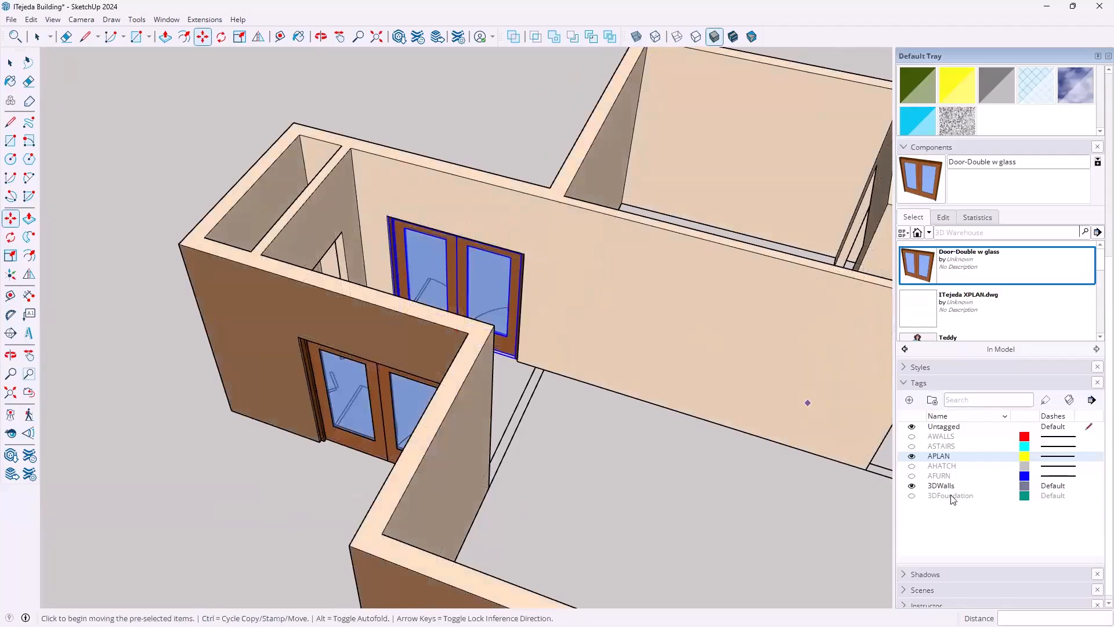
# - Hide the 3DWalls tag and display the faces shaded with textures
pyautogui.click(911, 485)
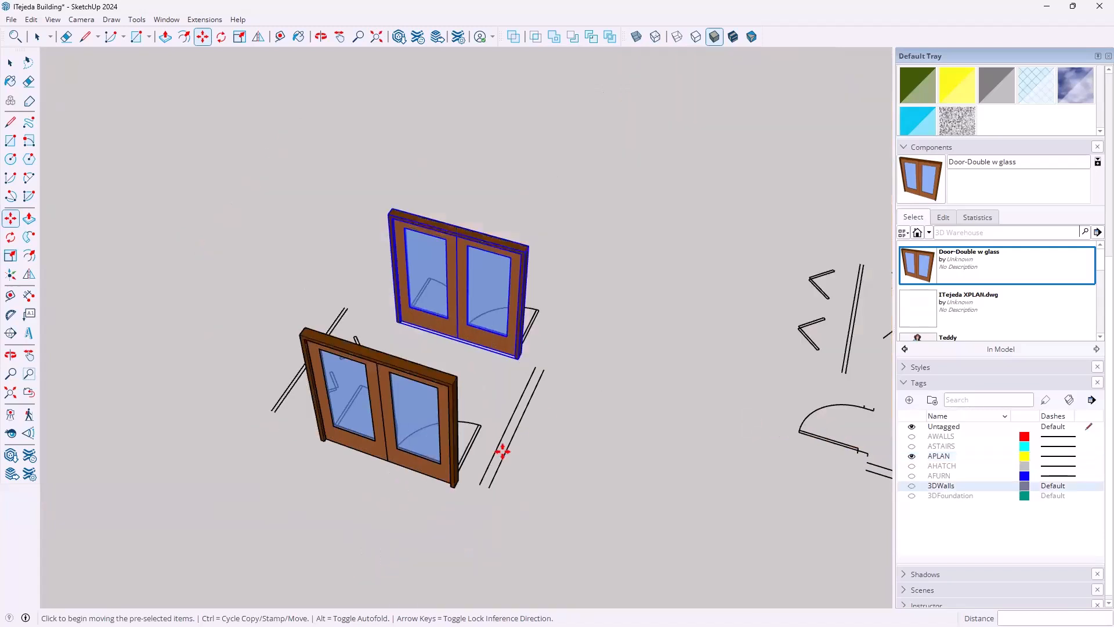
pyautogui.click(734, 38)
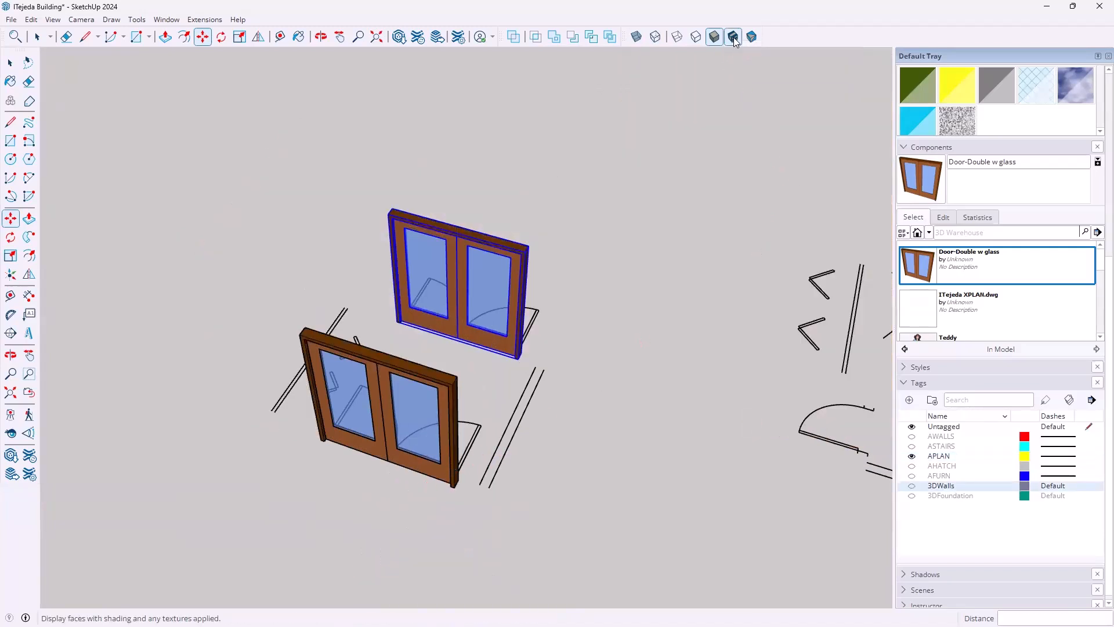
pyautogui.scroll(3, 418, 447)
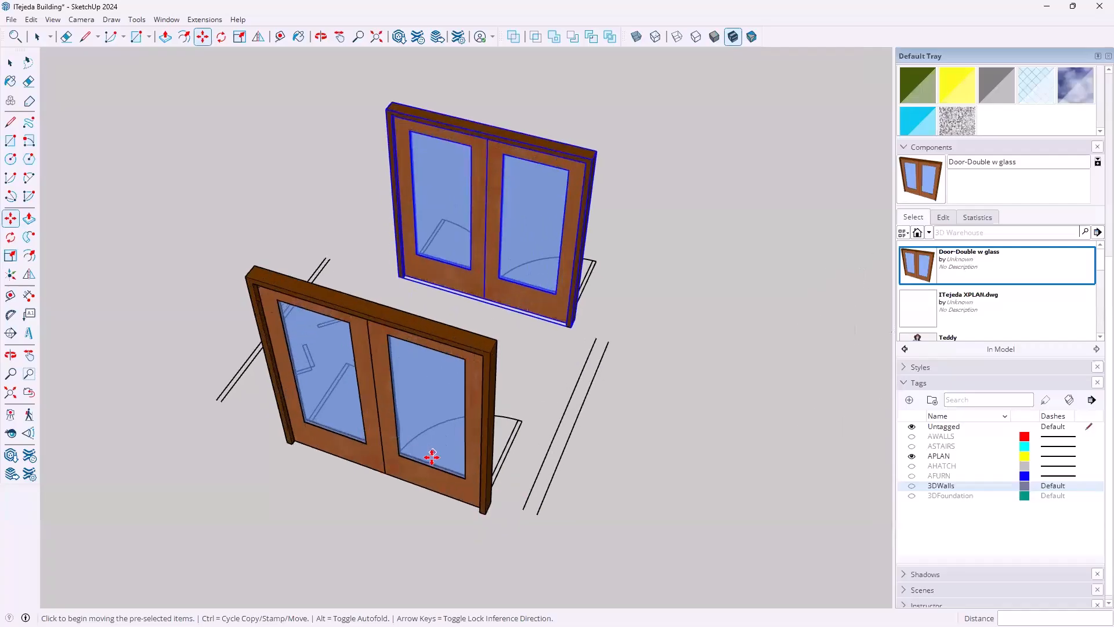
# - Open the front double door component for editing and enter the door leaf farther from the component's axis origin
pyautogui.moveTo(441, 462)
pyautogui.mouseDown(button='middle')
pyautogui.moveTo(433, 418)
pyautogui.moveTo(430, 447)
pyautogui.mouseUp(button='middle')
pyautogui.press('space')
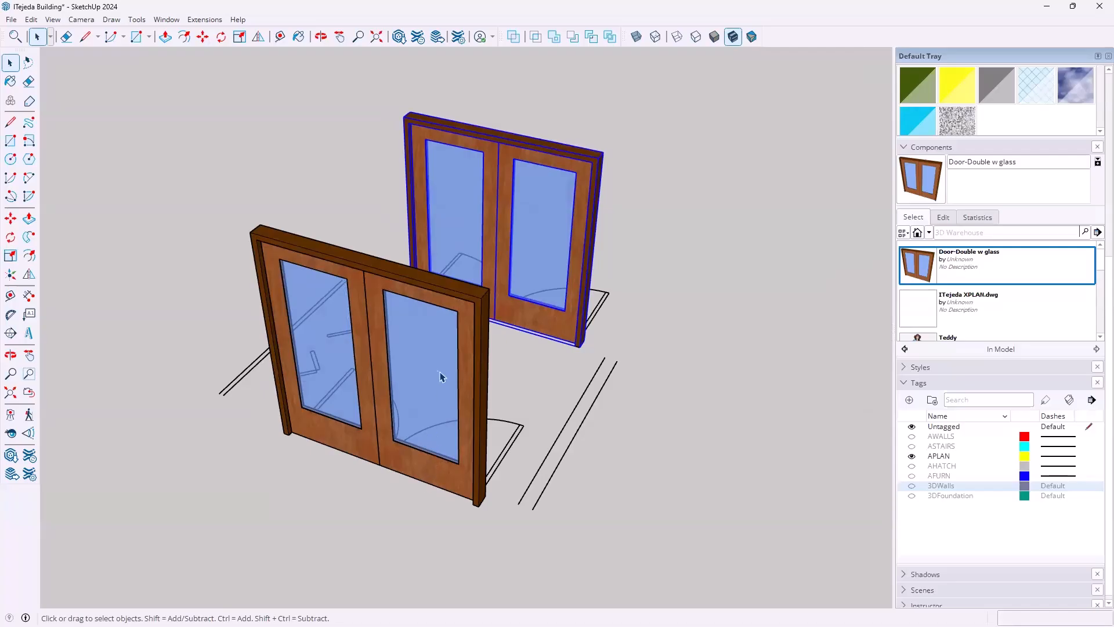
pyautogui.click(424, 383)
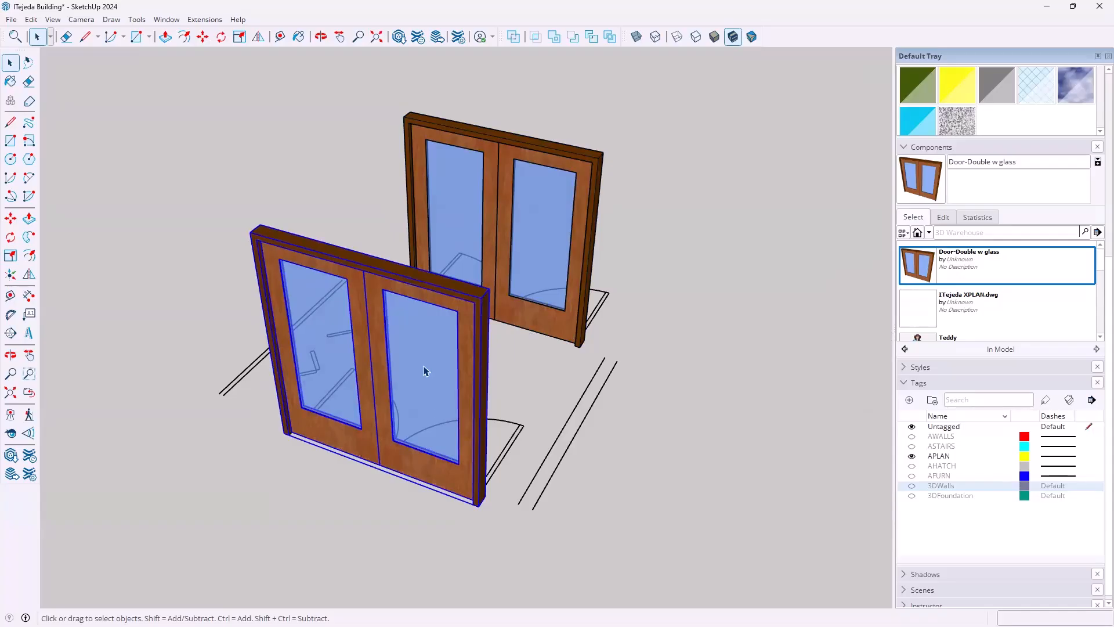
pyautogui.doubleClick(426, 380)
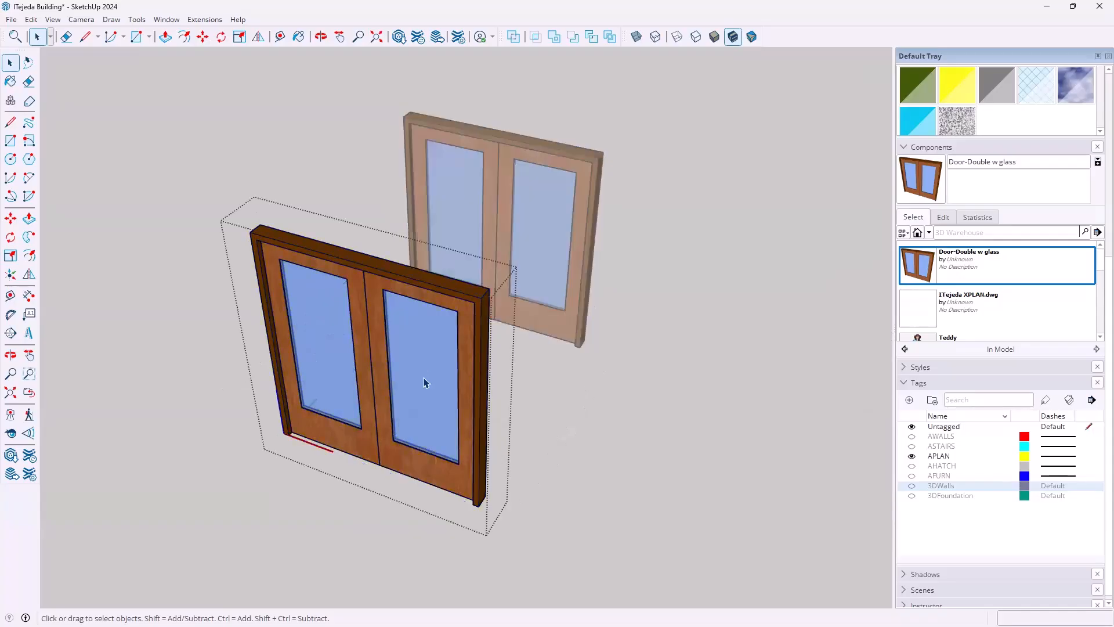
pyautogui.click(417, 371)
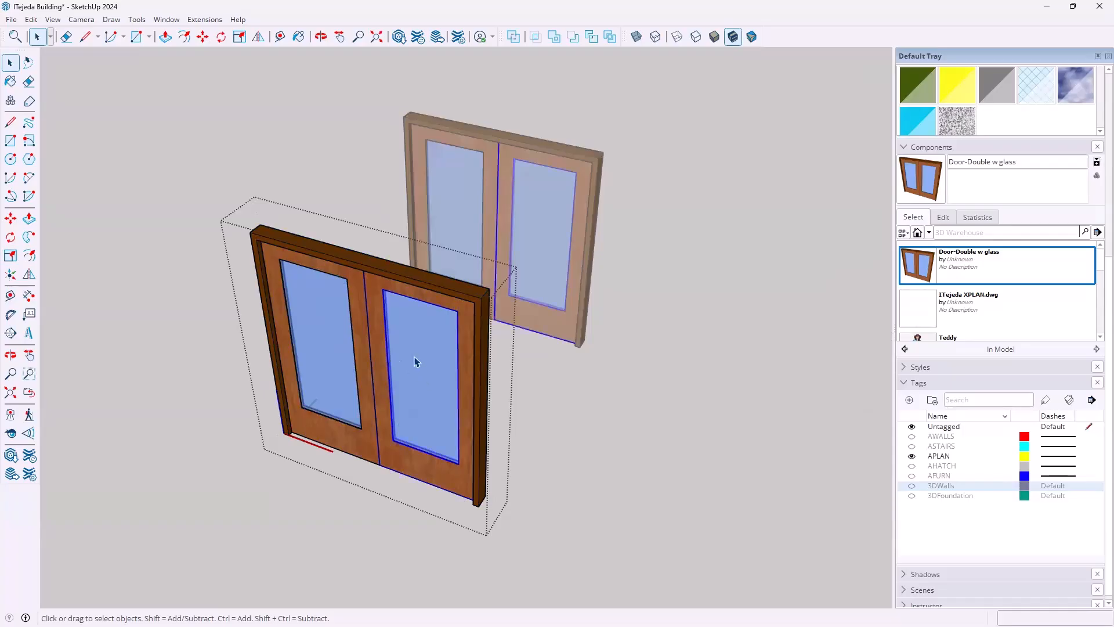
pyautogui.click(320, 342)
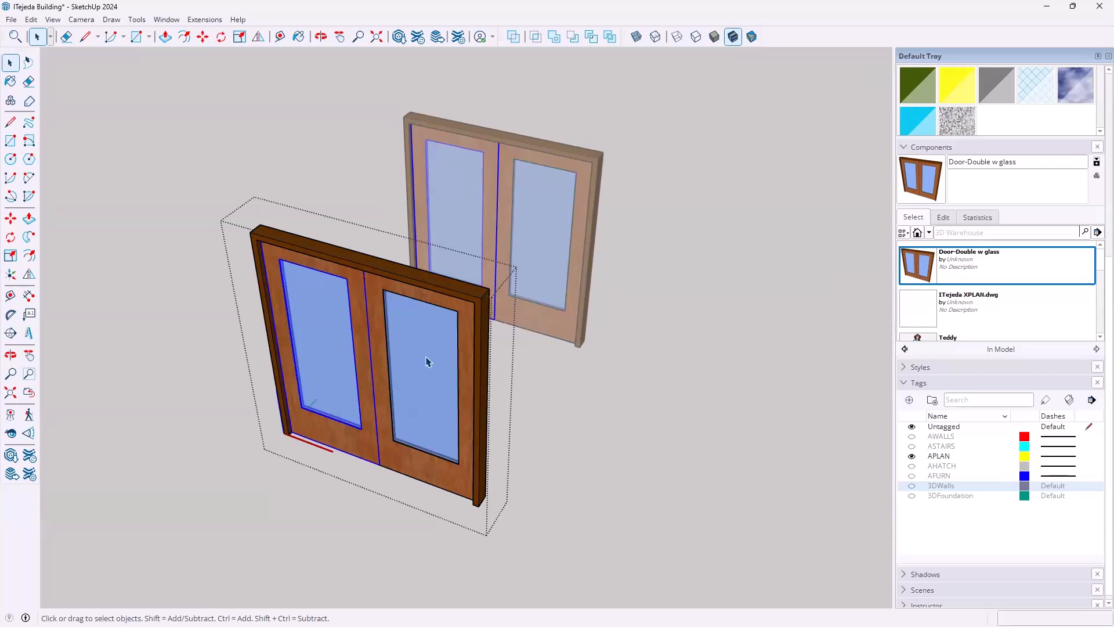
pyautogui.press('Delete')
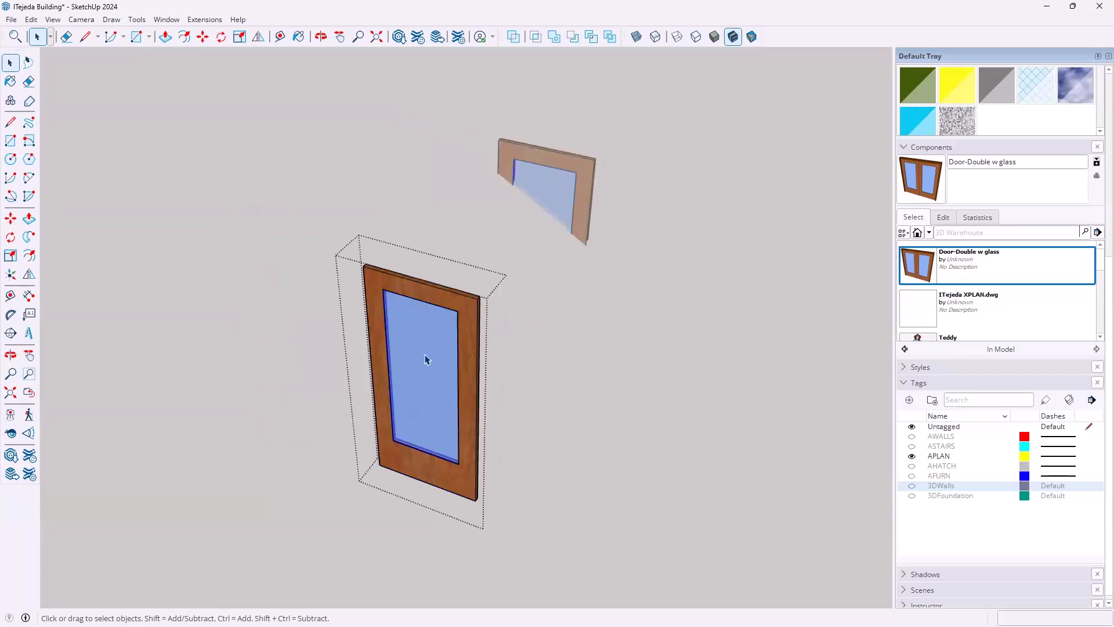
# - Paint this leaf's glass pane with Translucent Glass Gray and leave the leaf's group
pyautogui.click(471, 363)
pyautogui.click(433, 364)
pyautogui.scroll(-1, 502, 349)
pyautogui.moveTo(583, 325); pyautogui.dragTo(680, 224, button='middle')
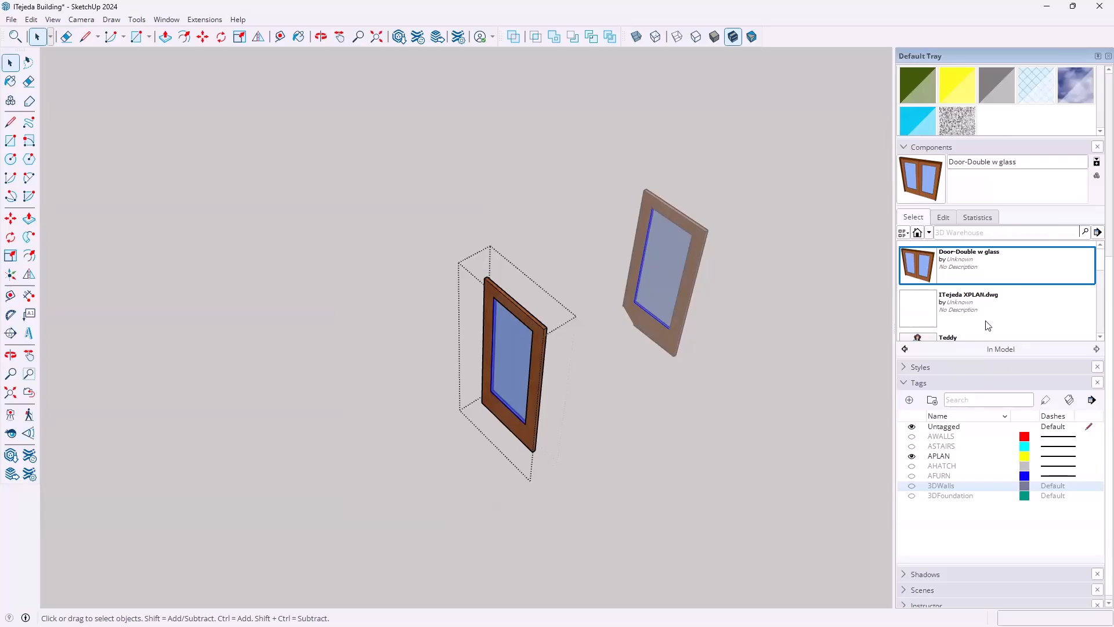
pyautogui.click(903, 147)
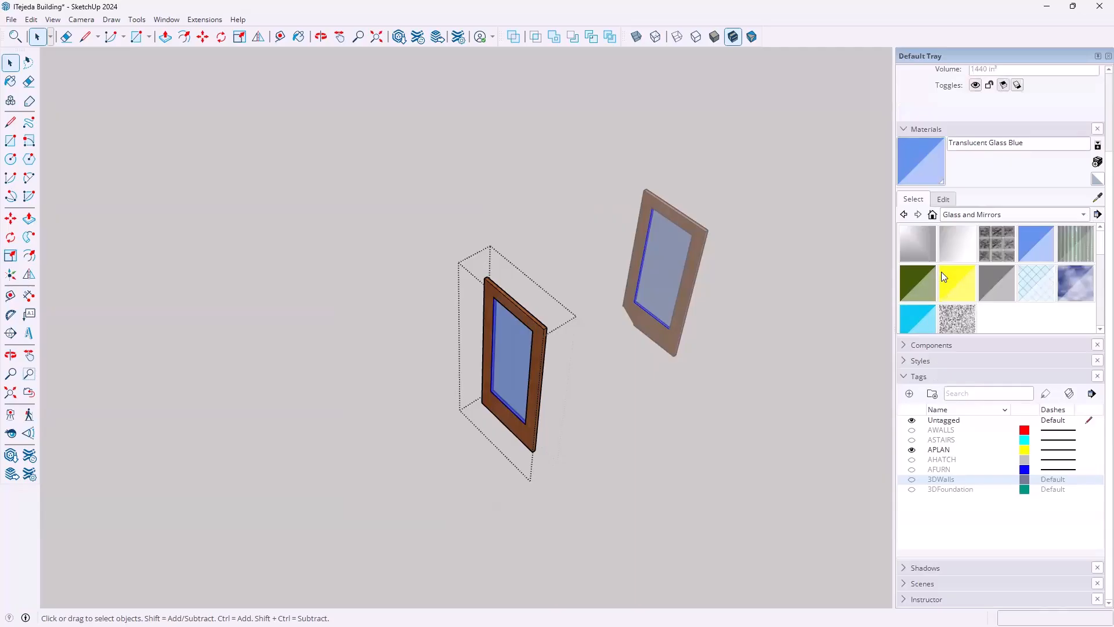
pyautogui.click(990, 283)
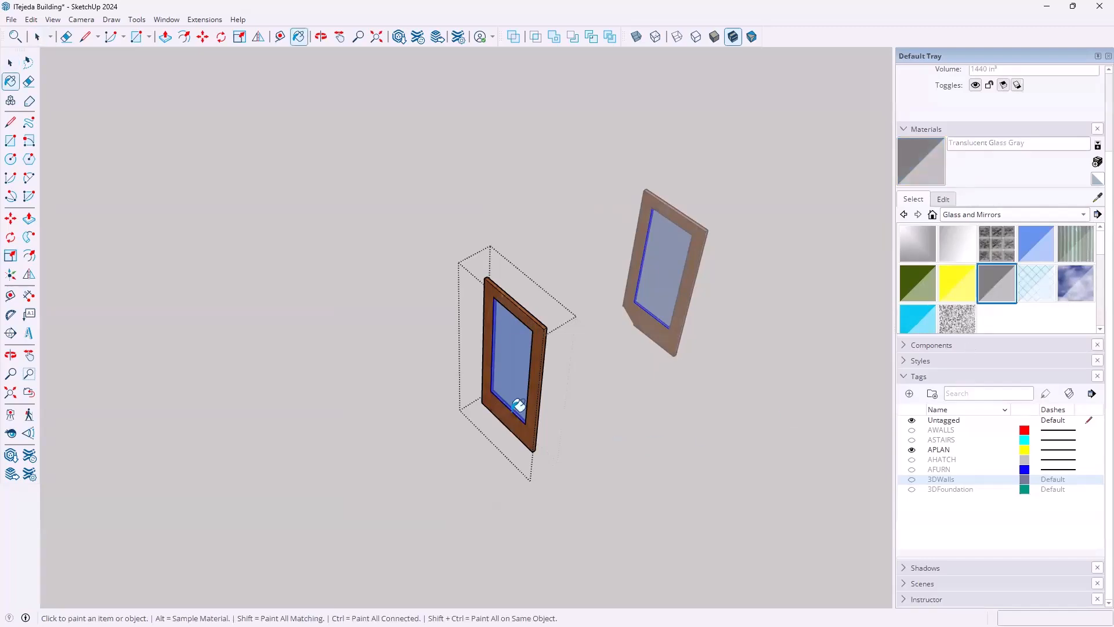
pyautogui.click(513, 367)
pyautogui.moveTo(462, 419)
pyautogui.mouseDown(button='middle')
pyautogui.moveTo(499, 325)
pyautogui.moveTo(530, 326)
pyautogui.moveTo(333, 356)
pyautogui.moveTo(482, 386)
pyautogui.moveTo(477, 406)
pyautogui.mouseUp(button='middle')
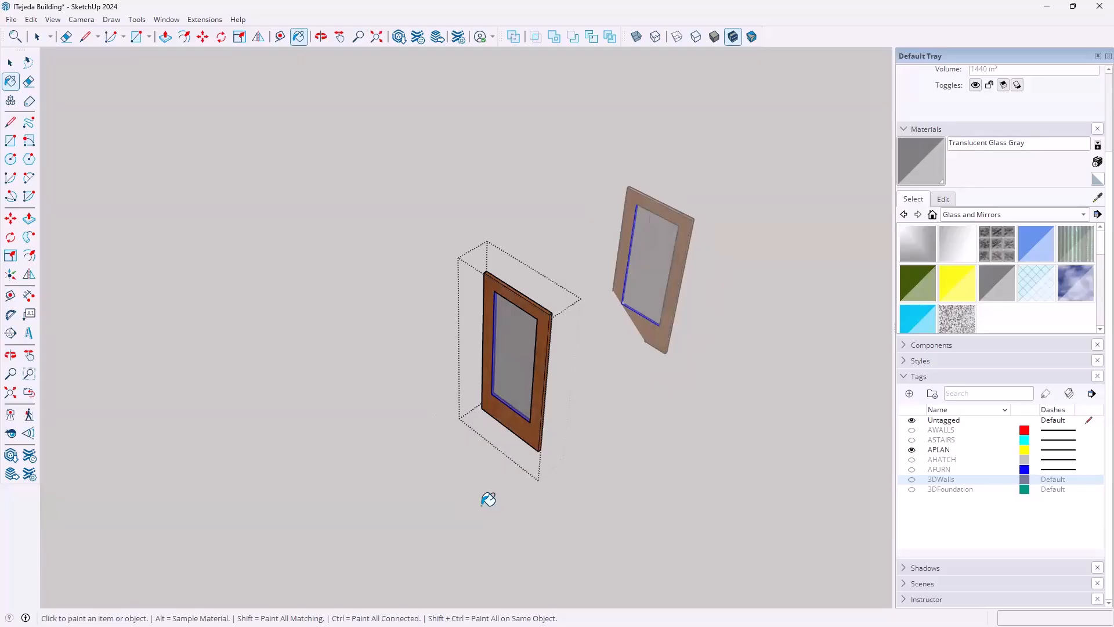
pyautogui.press('space')
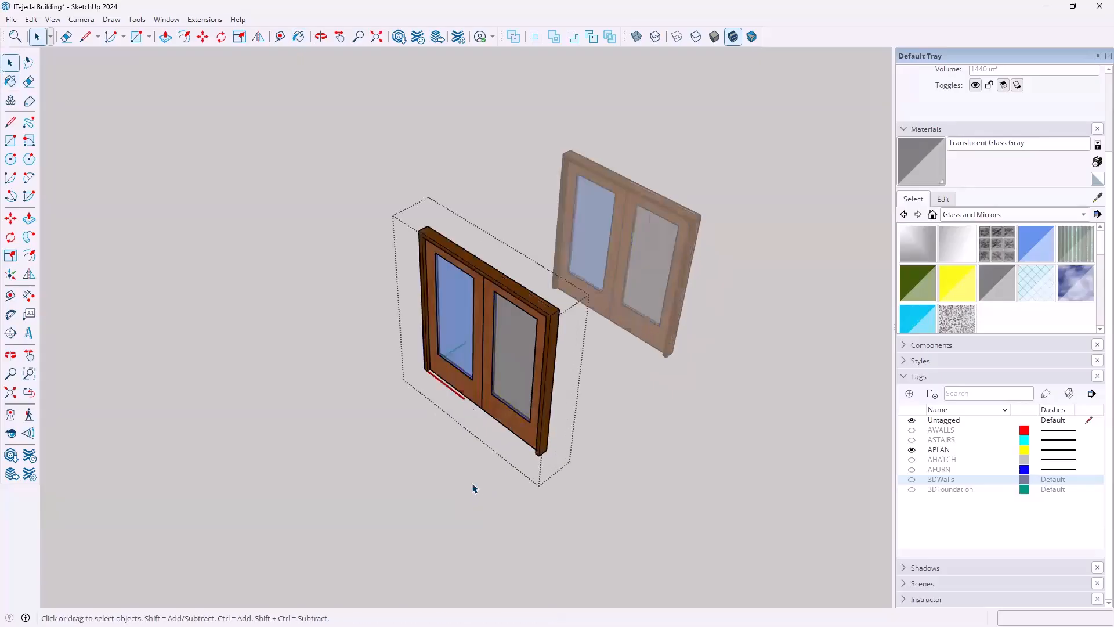
# - Enter the other door leaf and paint its glass pane with Translucent Glass Gray as well
pyautogui.scroll(3, 461, 316)
pyautogui.moveTo(515, 438); pyautogui.dragTo(566, 343, button='middle')
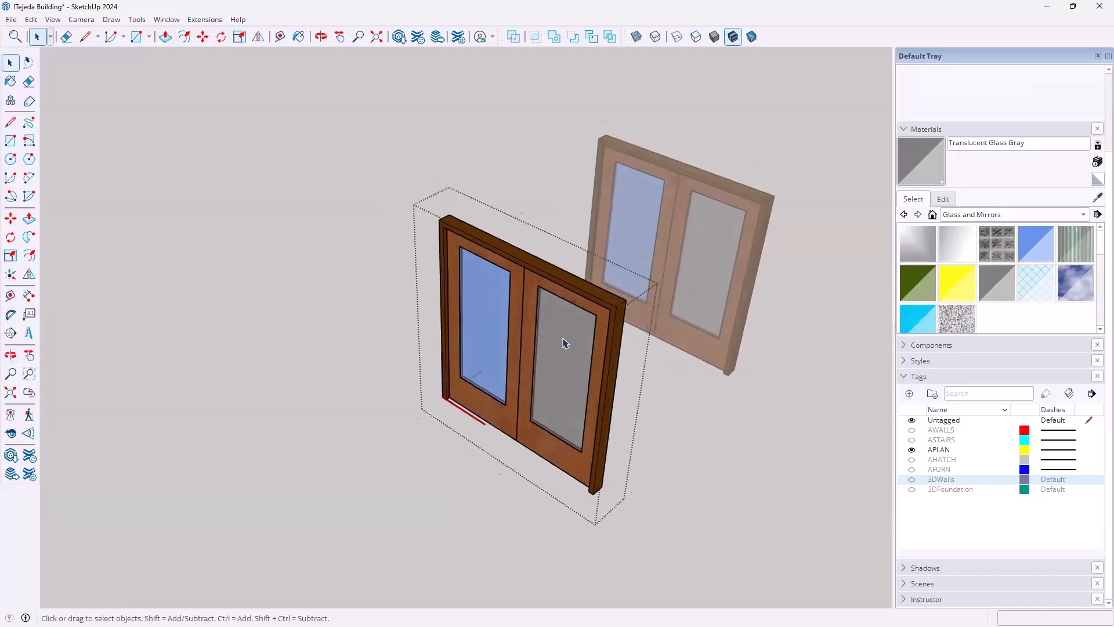
pyautogui.scroll(3, 565, 343)
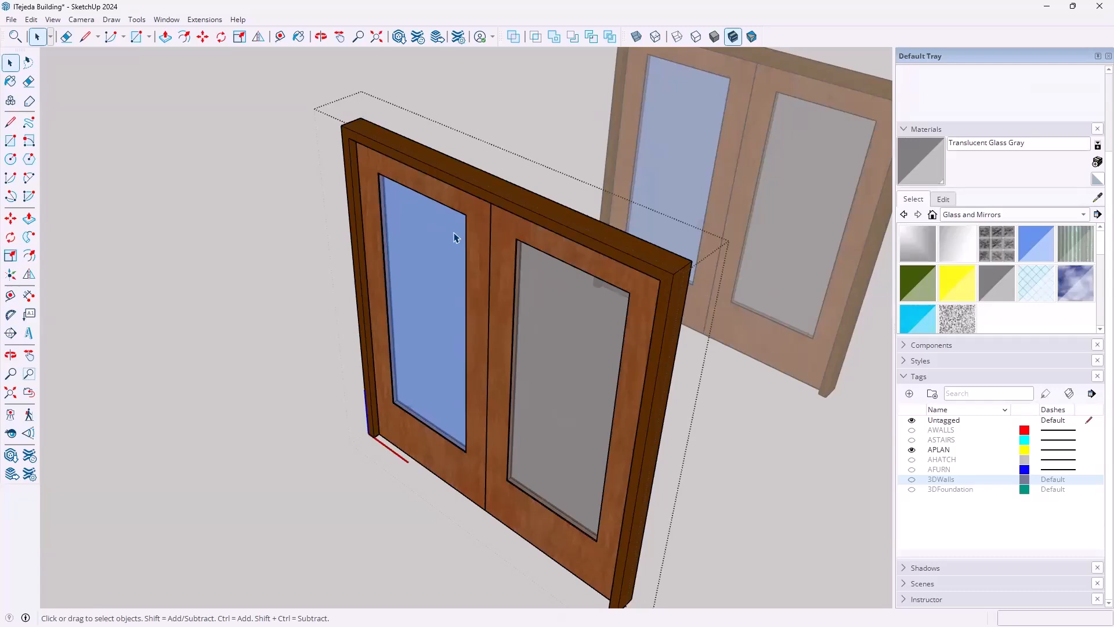
pyautogui.hotkey('ctrl', 'z')
pyautogui.click(423, 276)
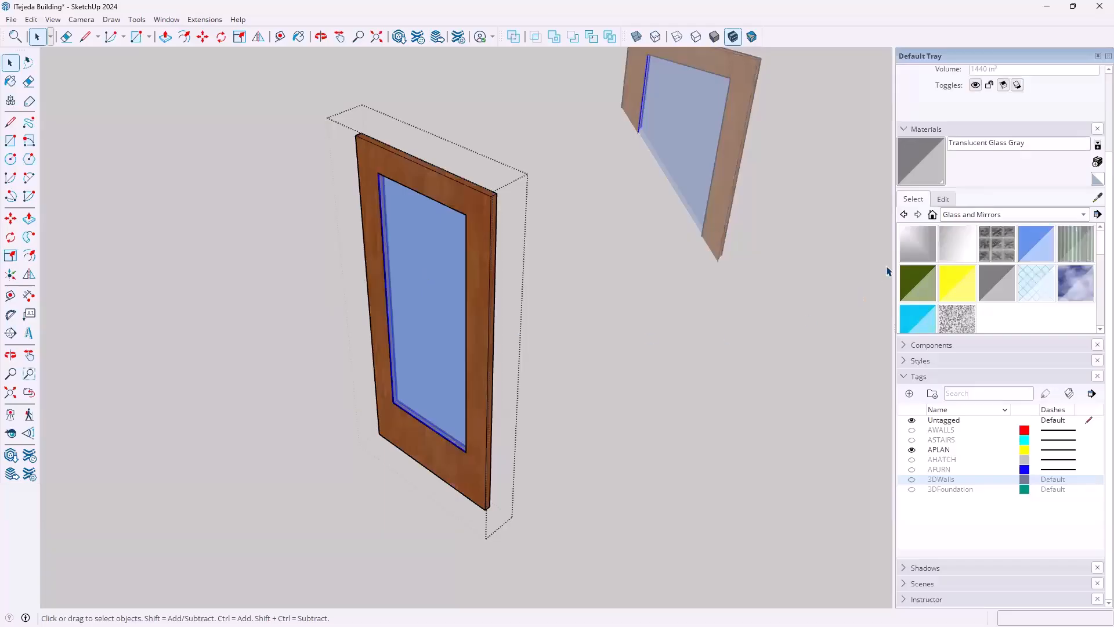
pyautogui.click(1000, 281)
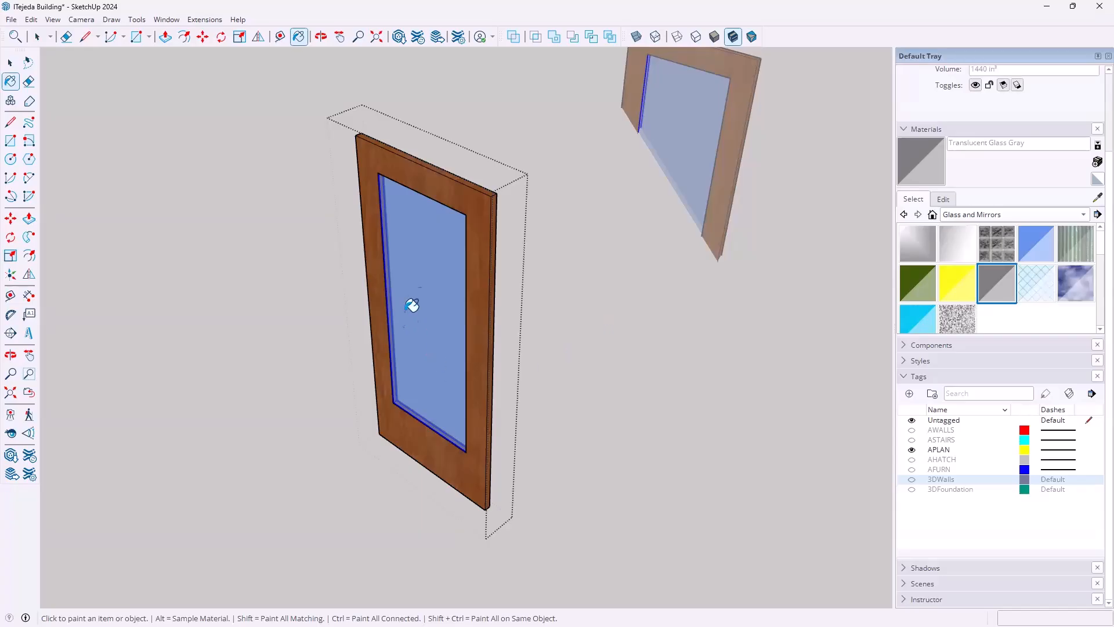
pyautogui.click(427, 274)
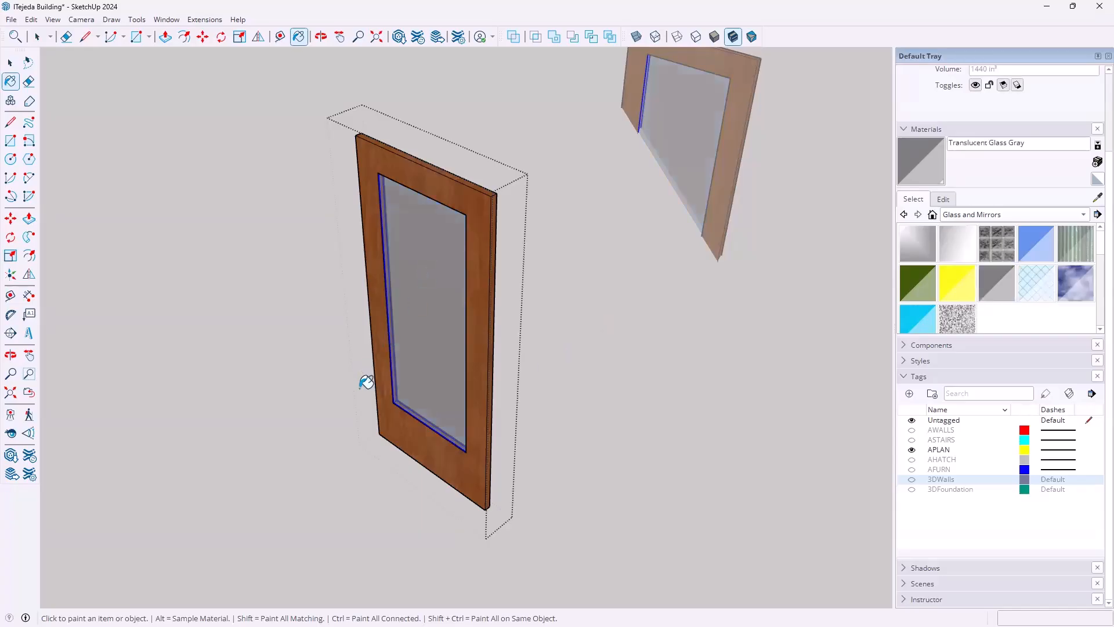
pyautogui.press('space')
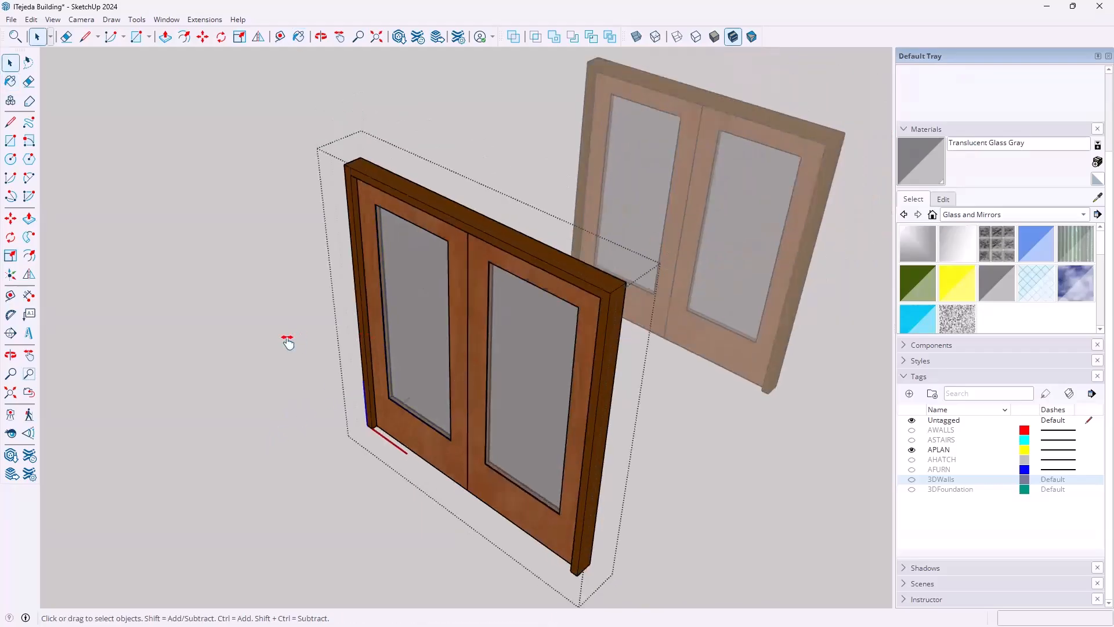
# - Paint the door frame inside the component with Color C04 from the Colors collection
pyautogui.moveTo(287, 343); pyautogui.dragTo(525, 186, button='middle')
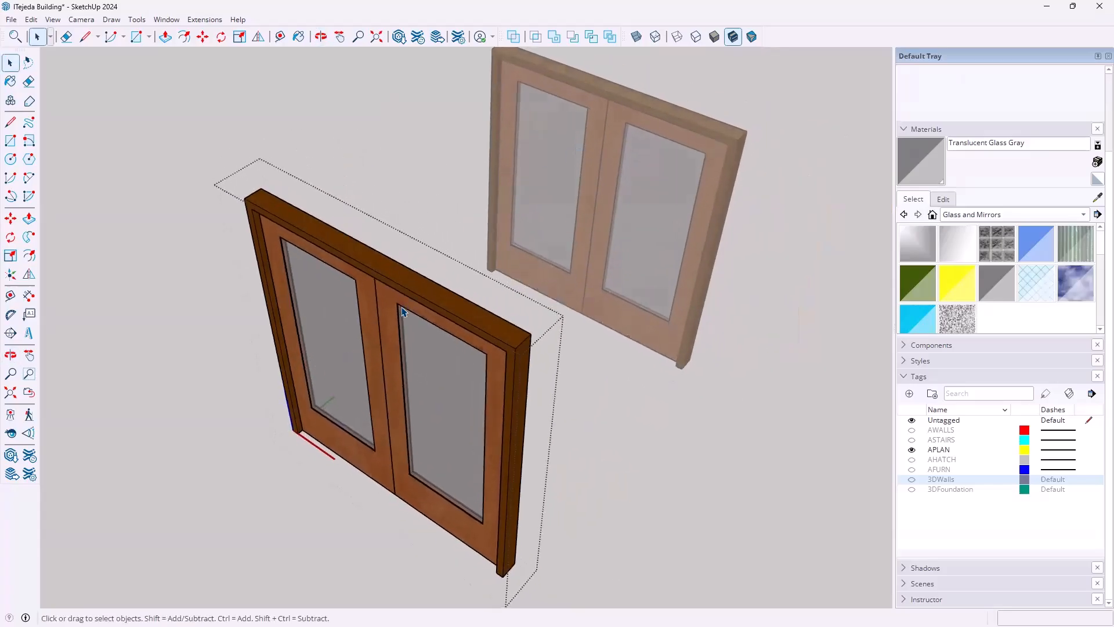
pyautogui.scroll(-3, 404, 312)
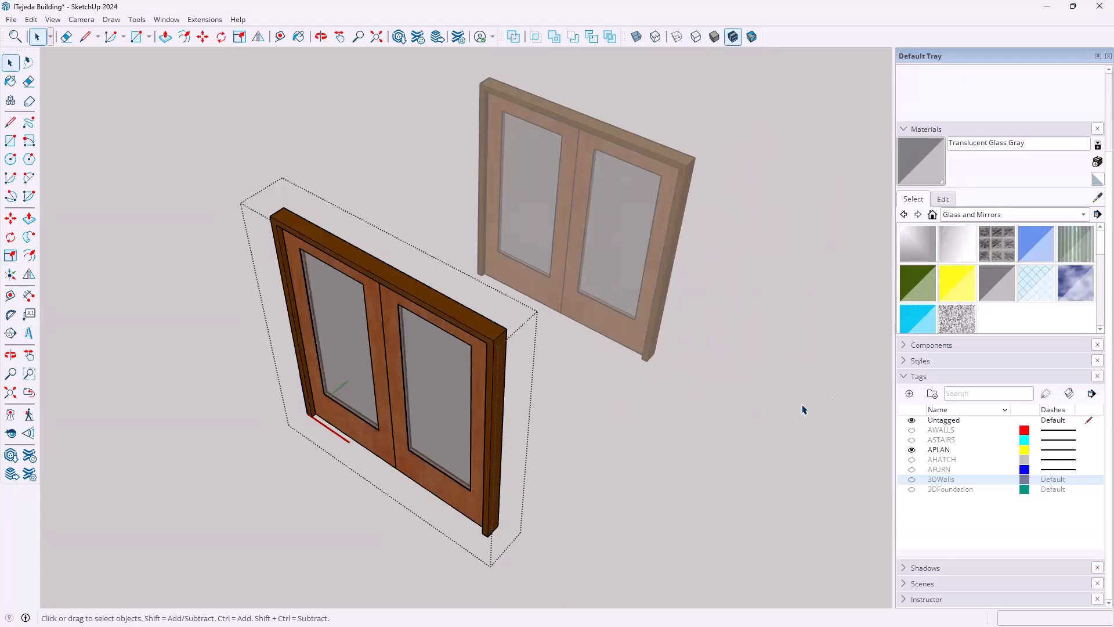
pyautogui.click(1083, 216)
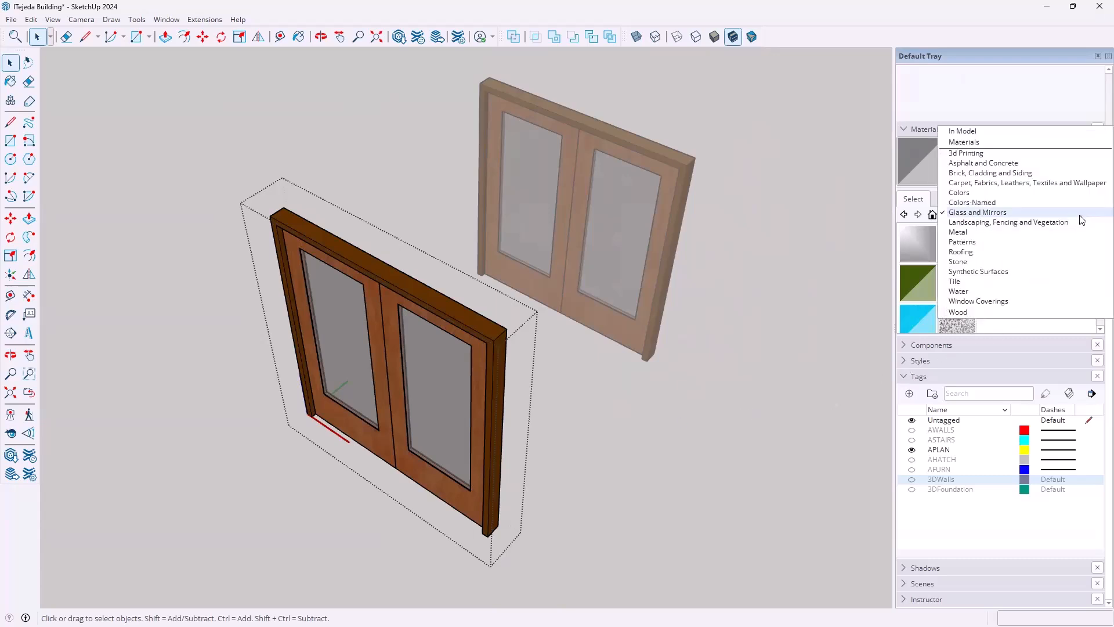
pyautogui.click(964, 197)
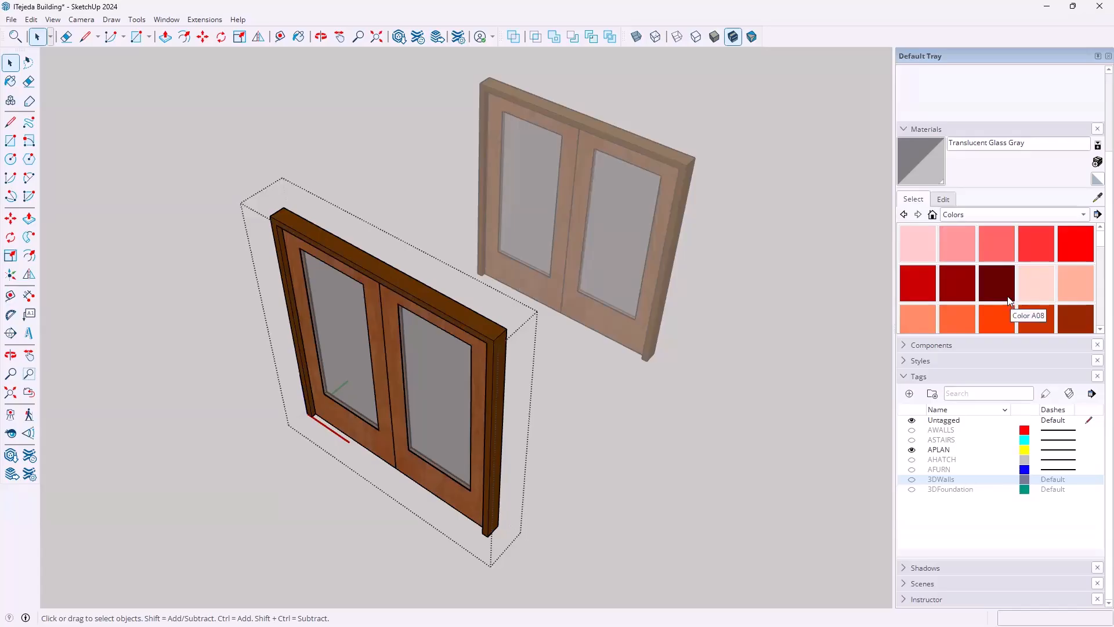
pyautogui.scroll(-2, 1005, 300)
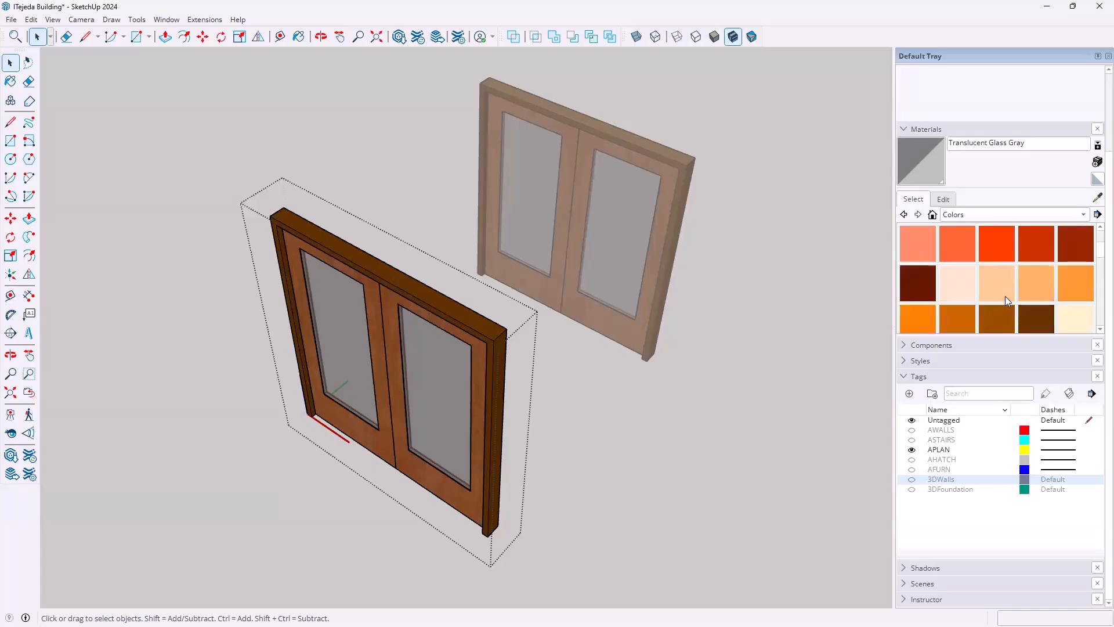
pyautogui.scroll(-1, 1005, 296)
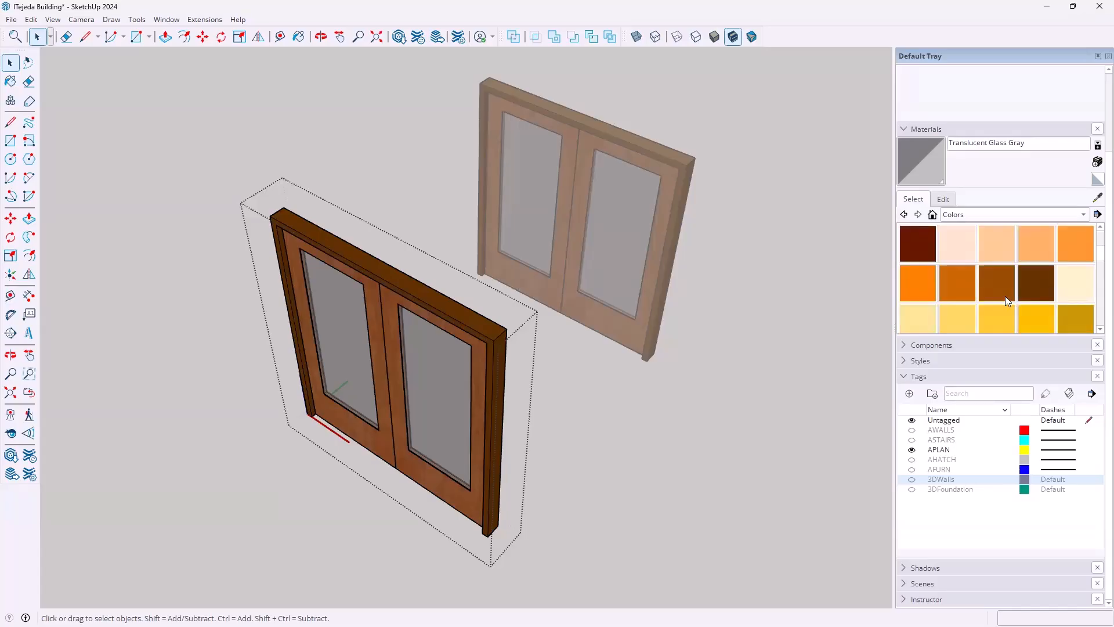
pyautogui.click(1075, 241)
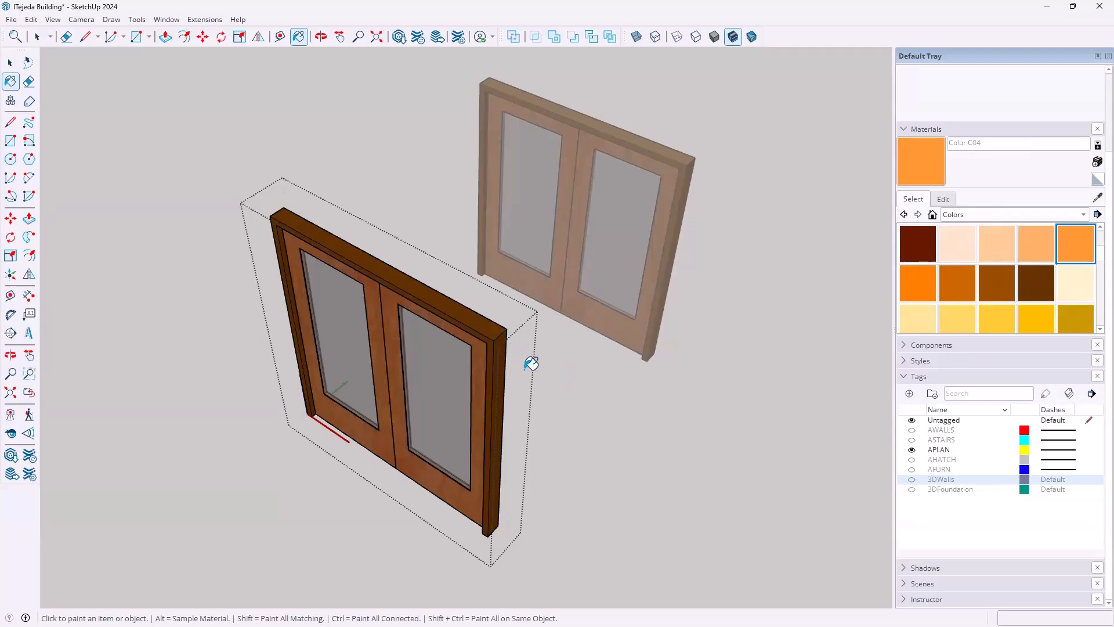
pyautogui.press('space')
pyautogui.click(478, 319)
pyautogui.press('Delete')
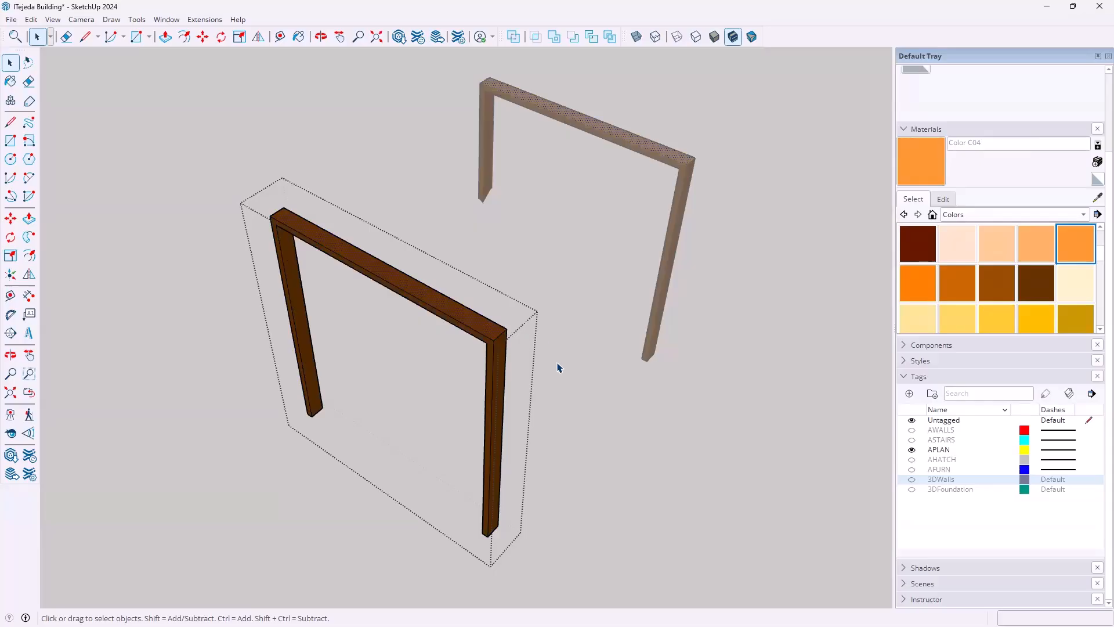
pyautogui.hotkey('ctrl', 'z')
pyautogui.click(485, 331)
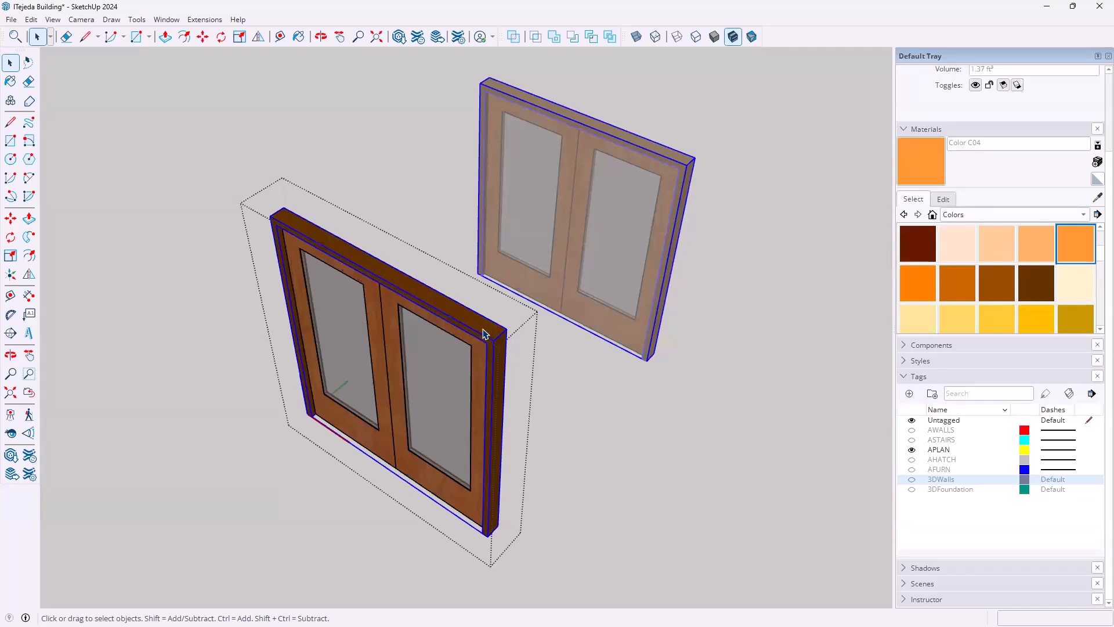
pyautogui.click(912, 159)
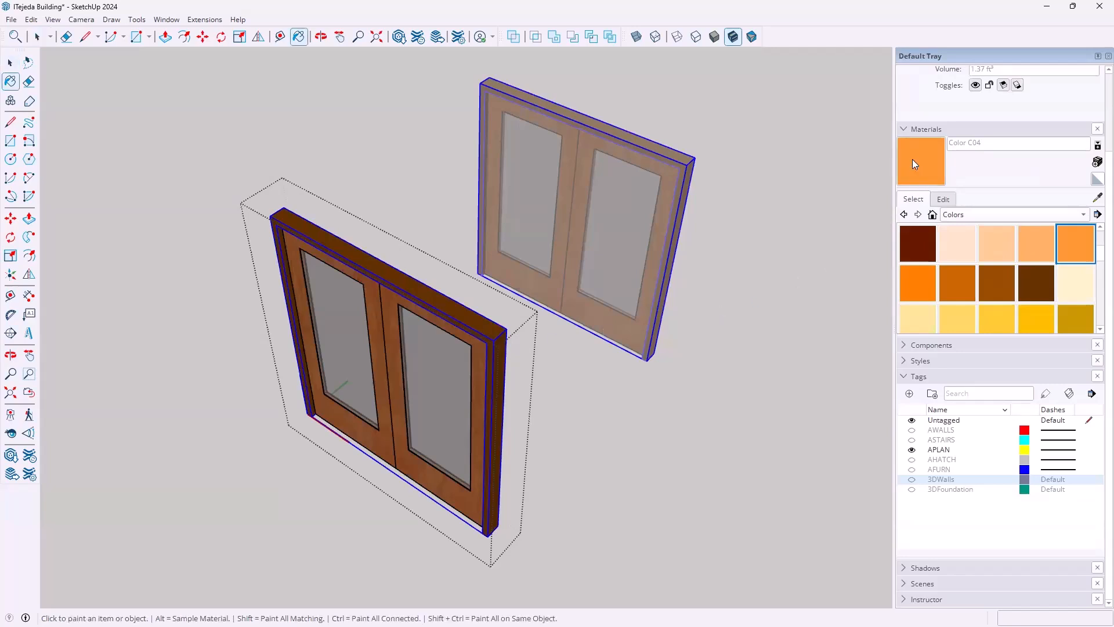
pyautogui.click(469, 309)
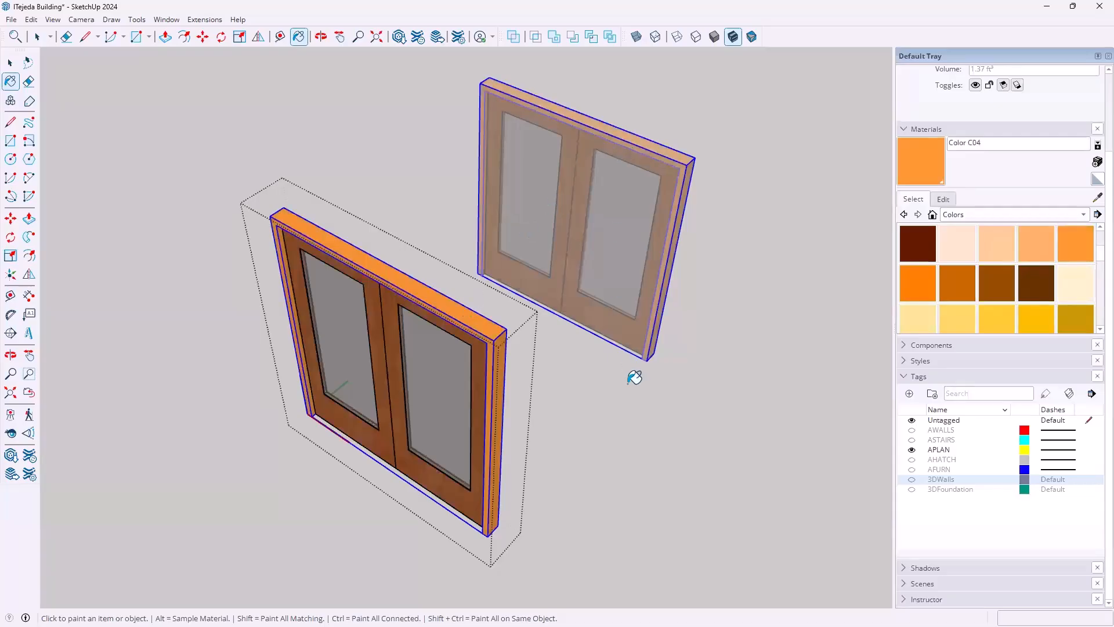
# - Repaint the door frame with Color C08 and close the door component
pyautogui.click(1041, 285)
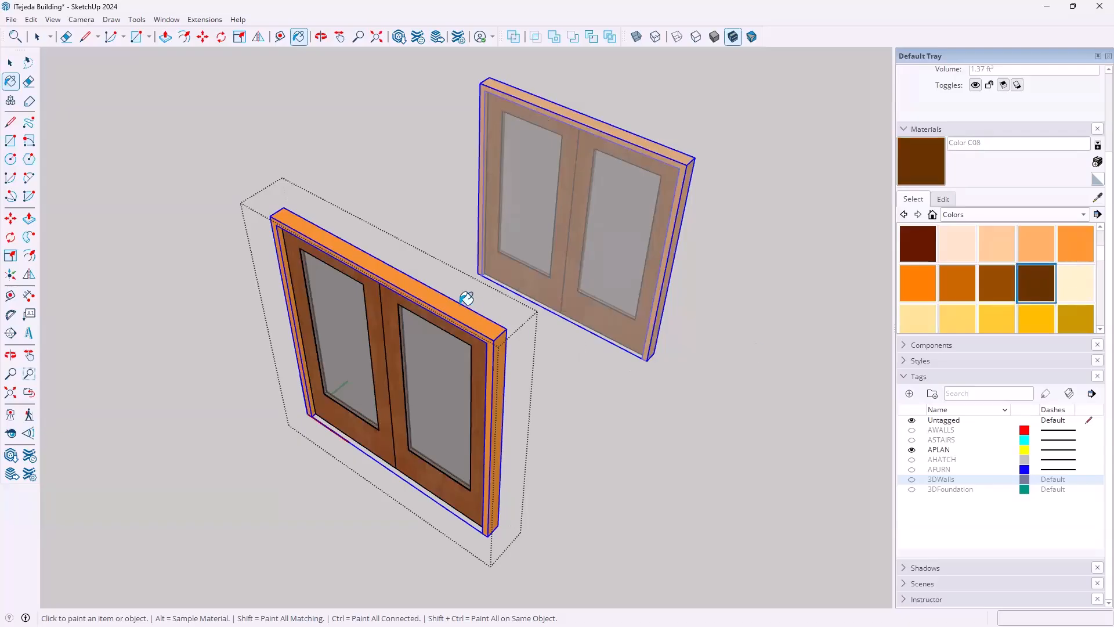
pyautogui.click(466, 304)
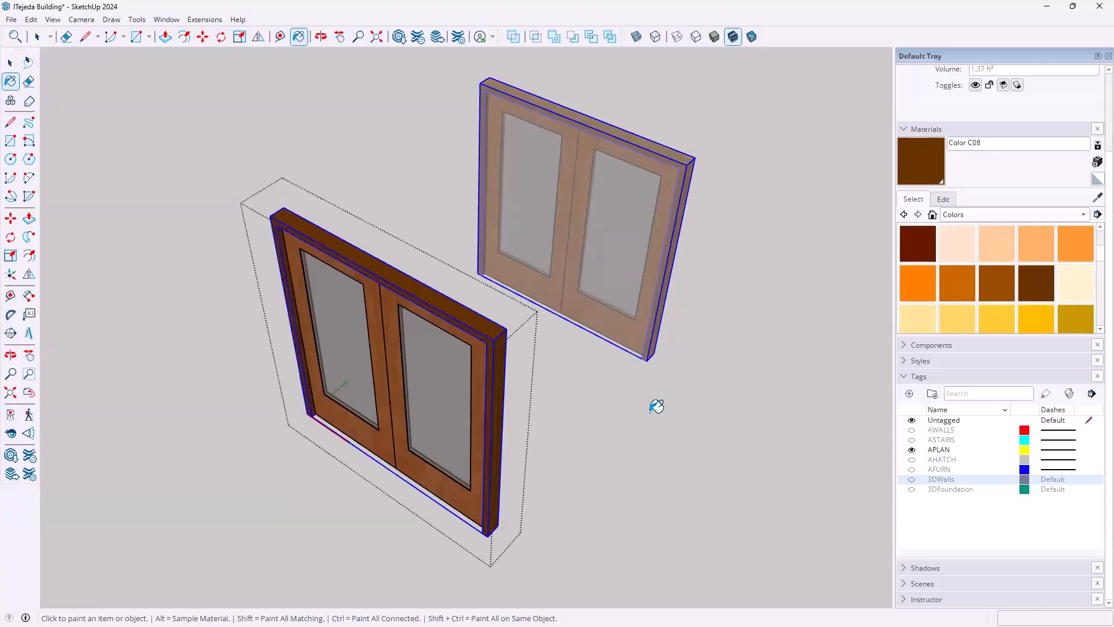
pyautogui.press('space')
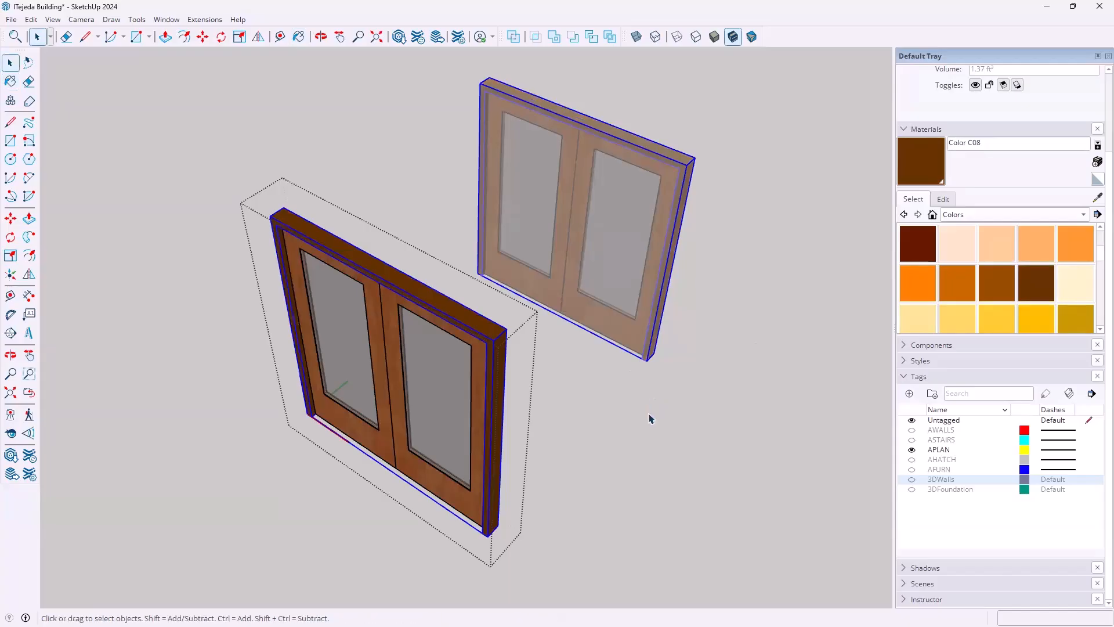
pyautogui.click(631, 442)
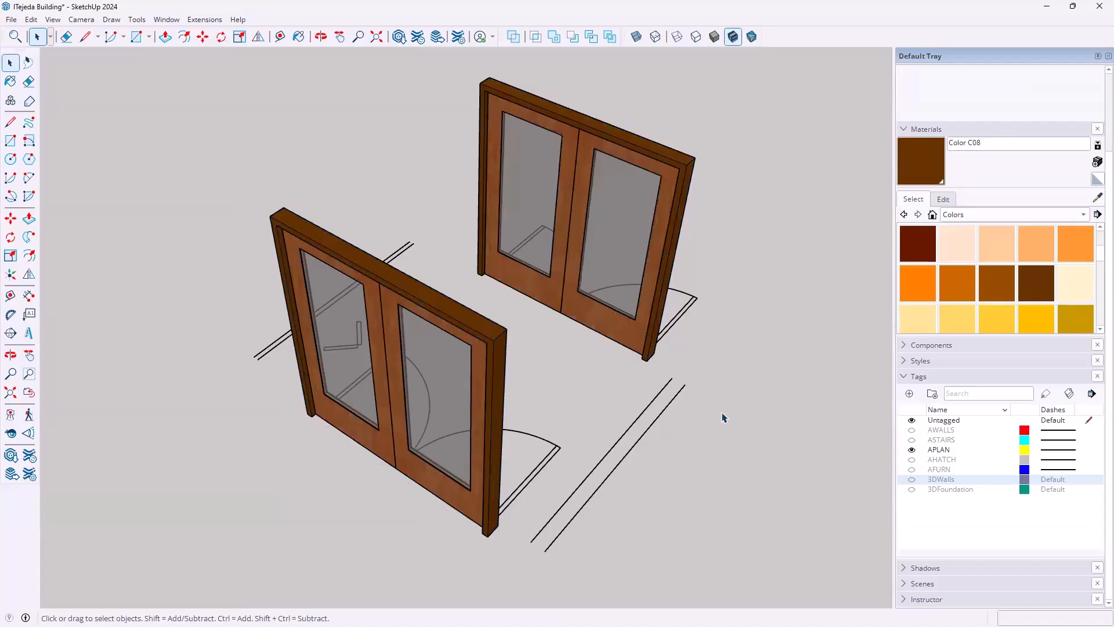
# - Make the 3DWalls and 3DFoundation tags visible
pyautogui.click(912, 479)
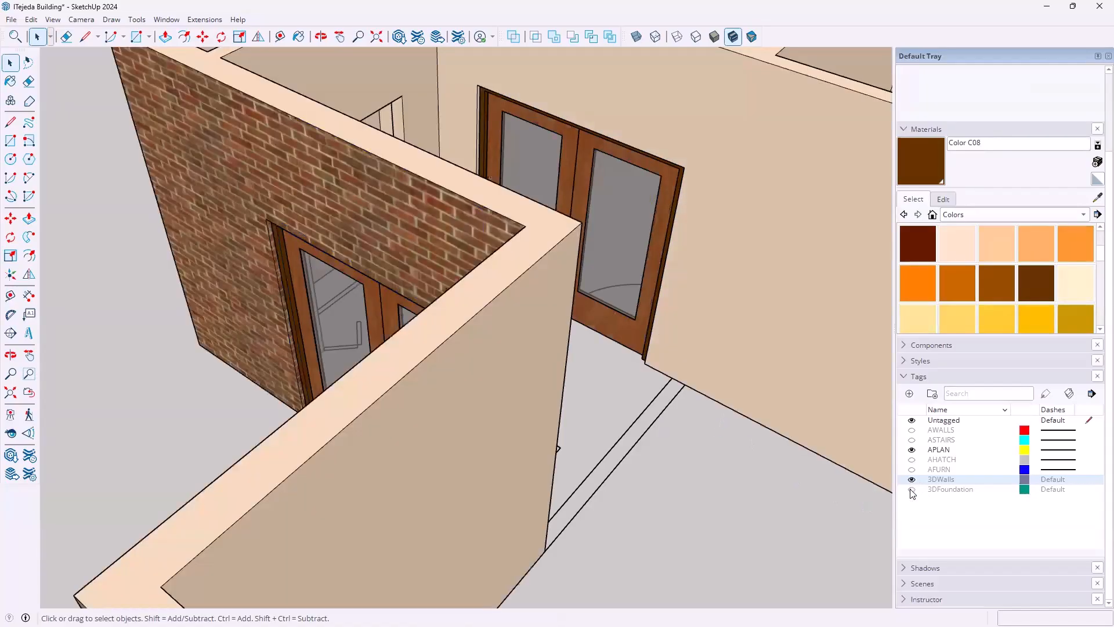
pyautogui.click(912, 490)
# - Hide the double door component in the inner wall opening
pyautogui.scroll(-4, 520, 344)
pyautogui.moveTo(452, 256); pyautogui.dragTo(608, 434, button='middle')
pyautogui.scroll(6, 545, 406)
pyautogui.moveTo(537, 401); pyautogui.dragTo(603, 424, button='middle')
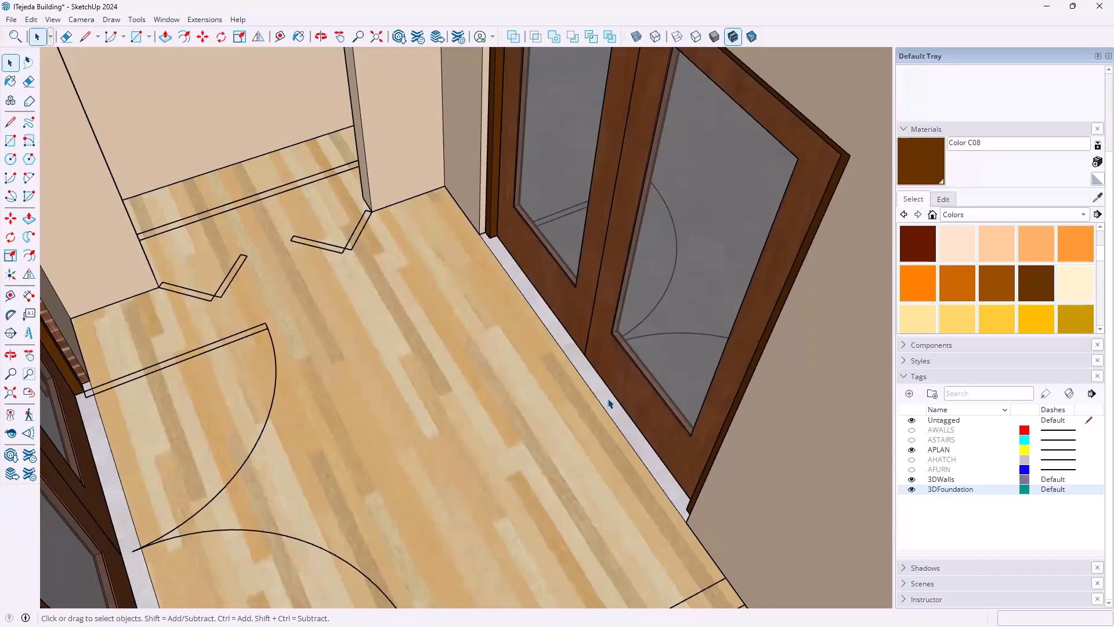
pyautogui.click(616, 353)
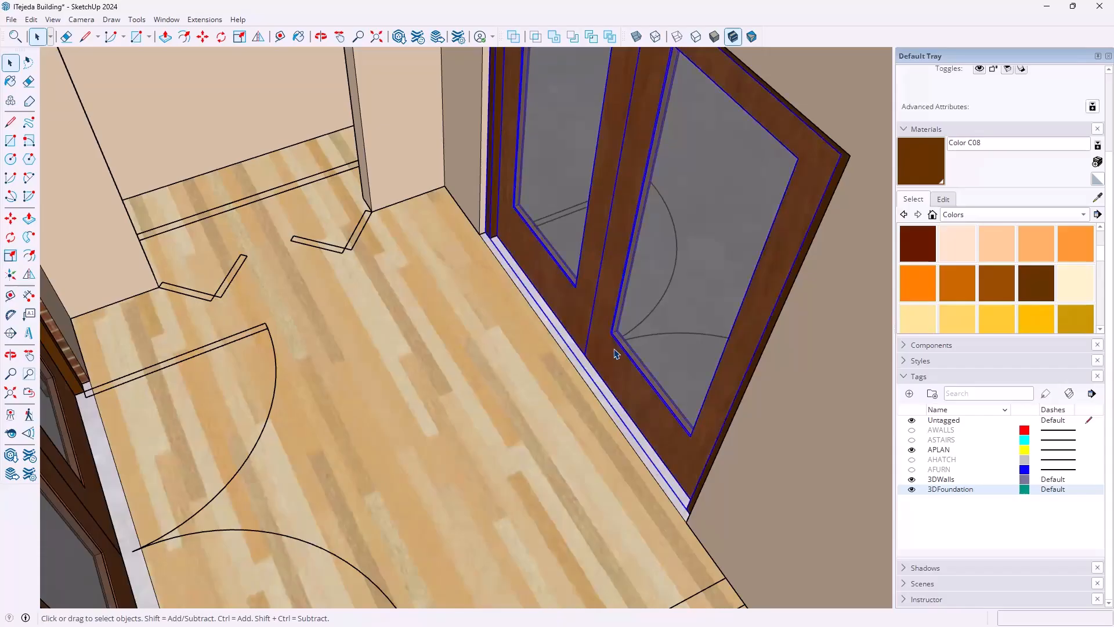
pyautogui.rightClick(613, 349)
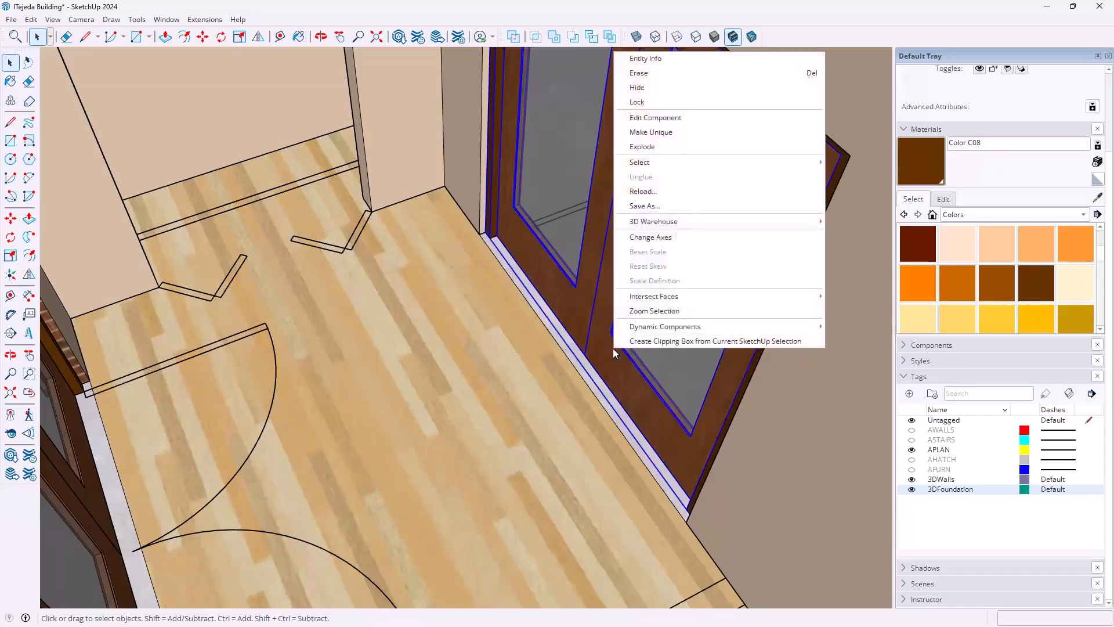
pyautogui.click(637, 88)
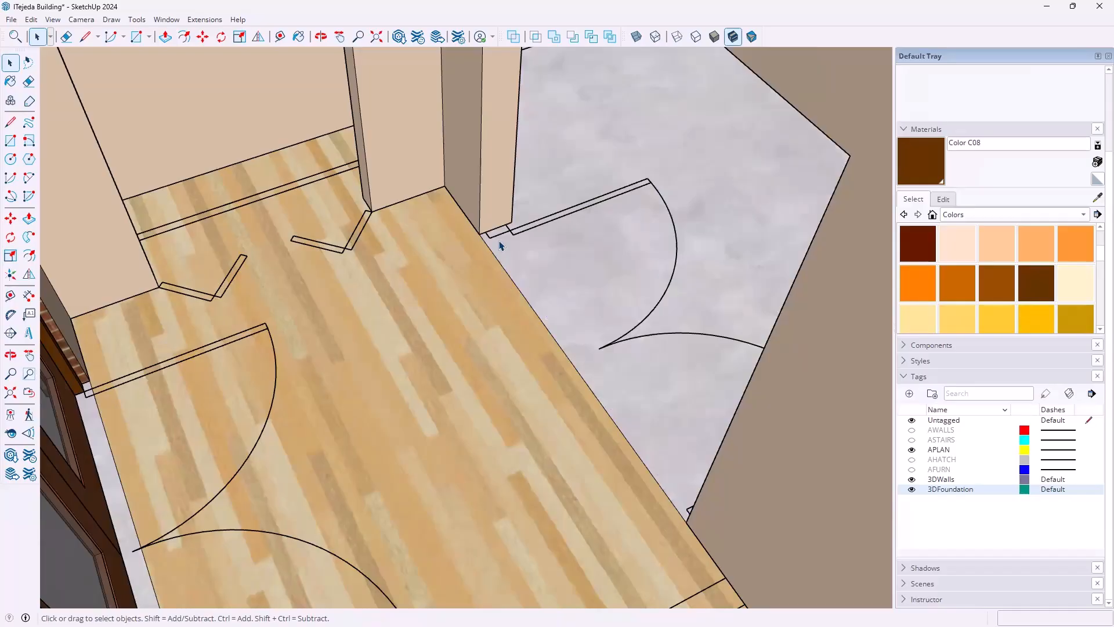
pyautogui.press('l')
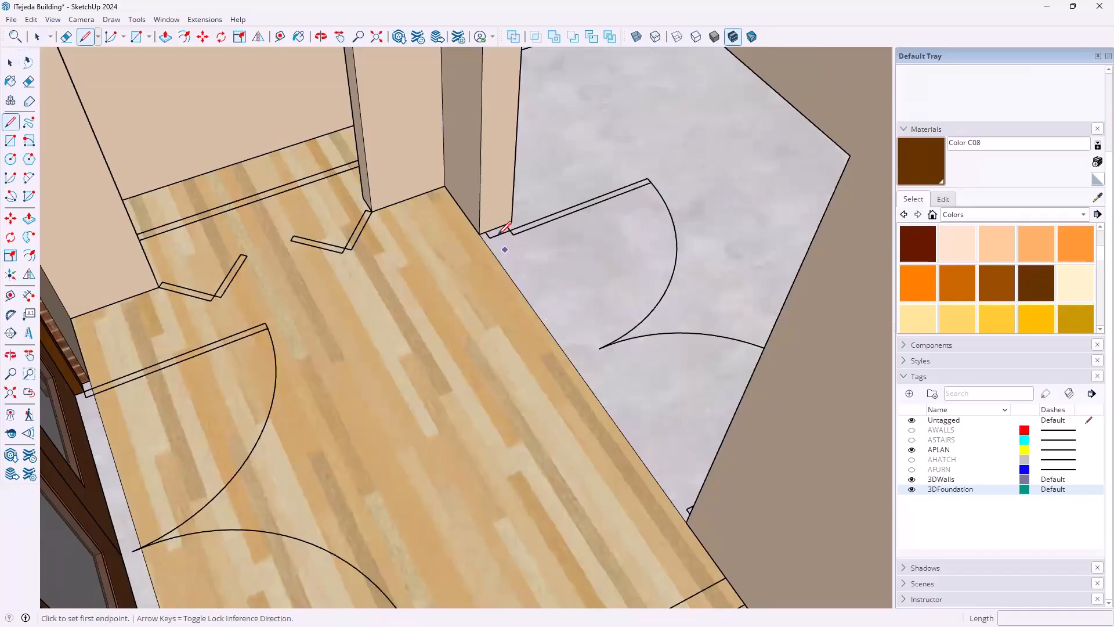
pyautogui.scroll(2, 501, 233)
pyautogui.scroll(2, 501, 233)
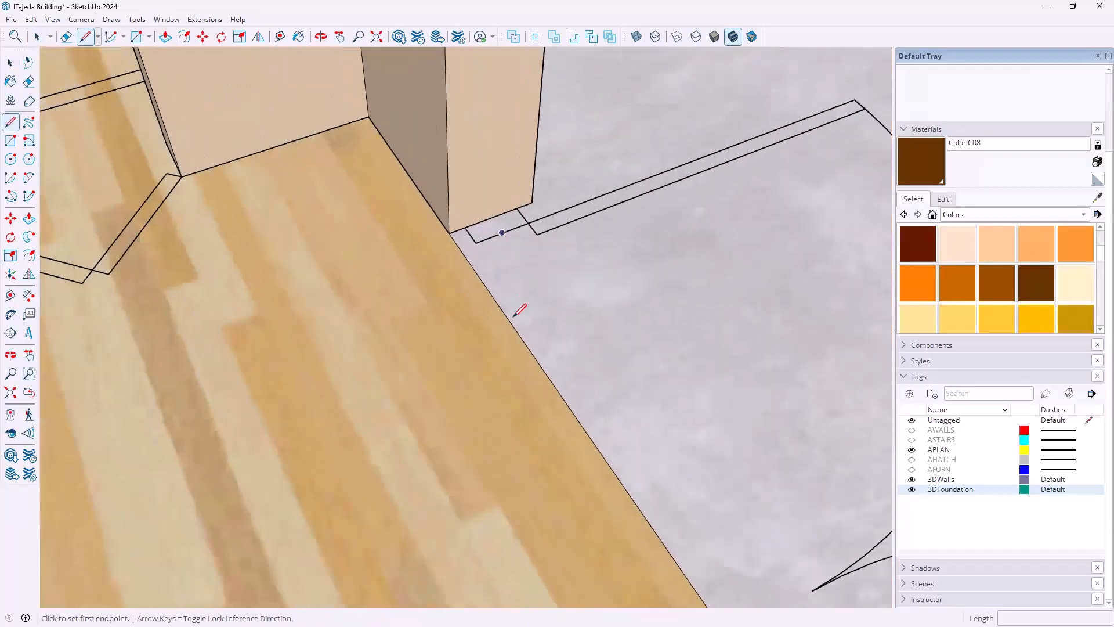
pyautogui.scroll(-2, 514, 317)
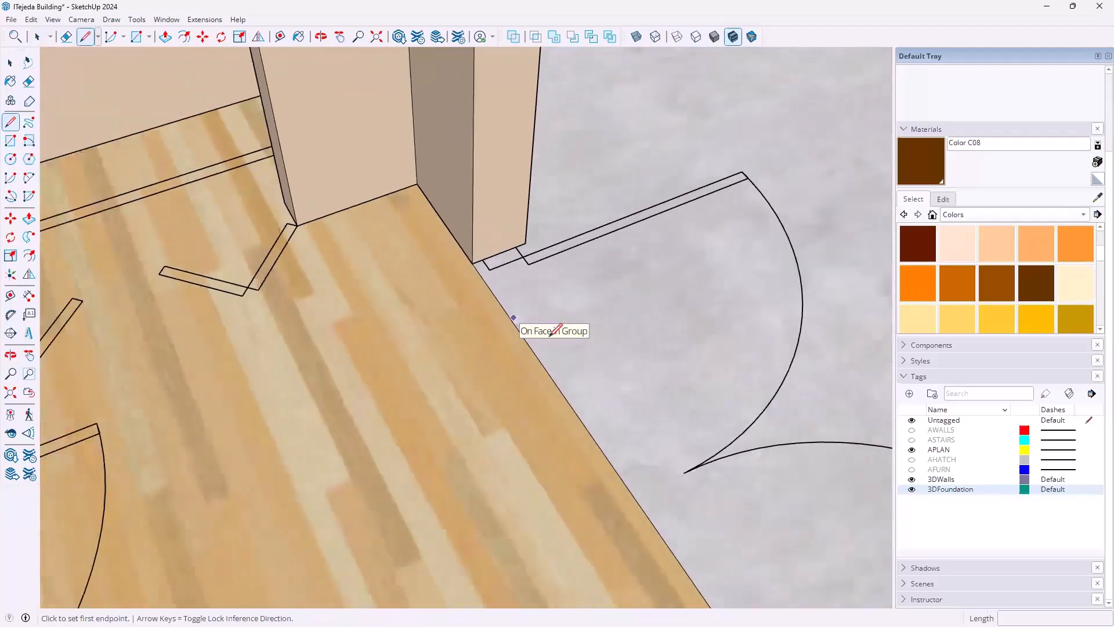
pyautogui.press('space')
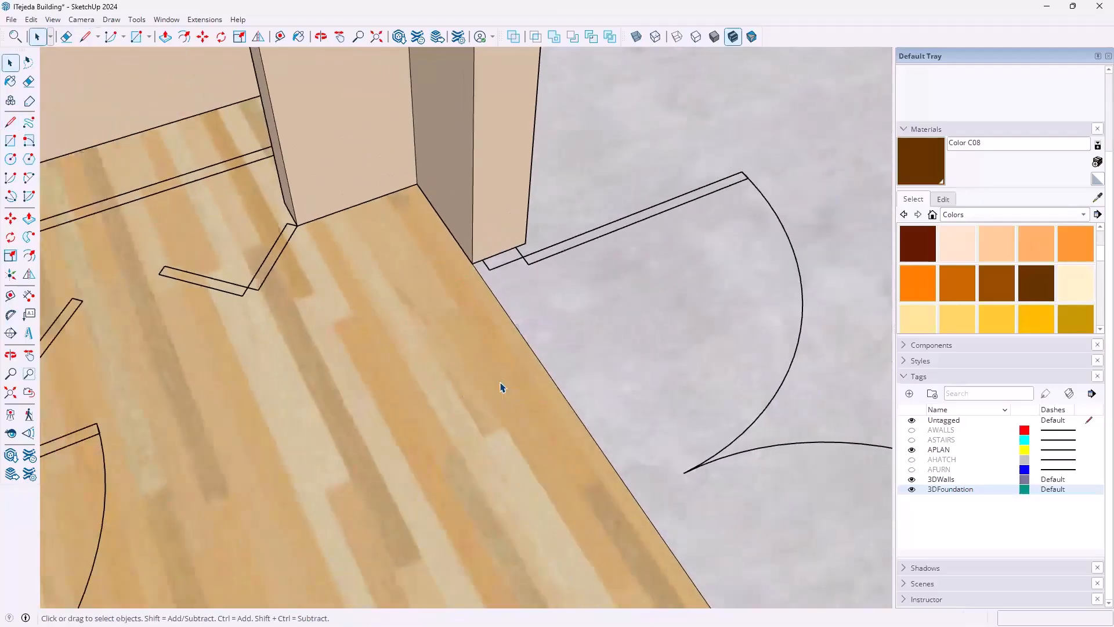
# - Open the foundation group for editing and turn off Hide Rest Of Model for component editing
pyautogui.scroll(-4, 501, 385)
pyautogui.scroll(-2, 502, 387)
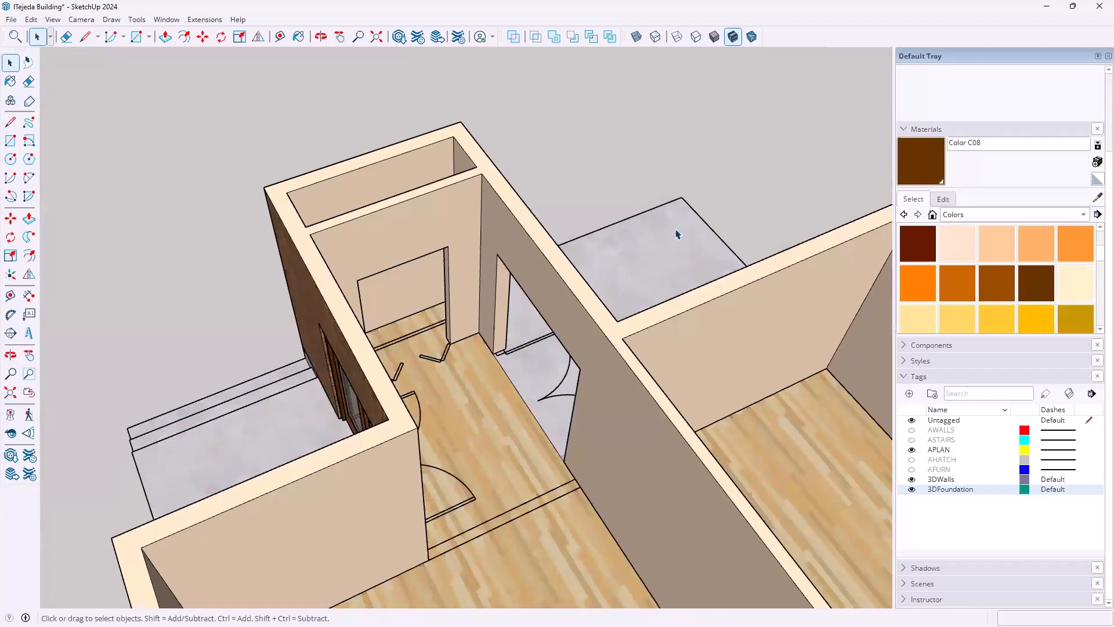
pyautogui.doubleClick(672, 238)
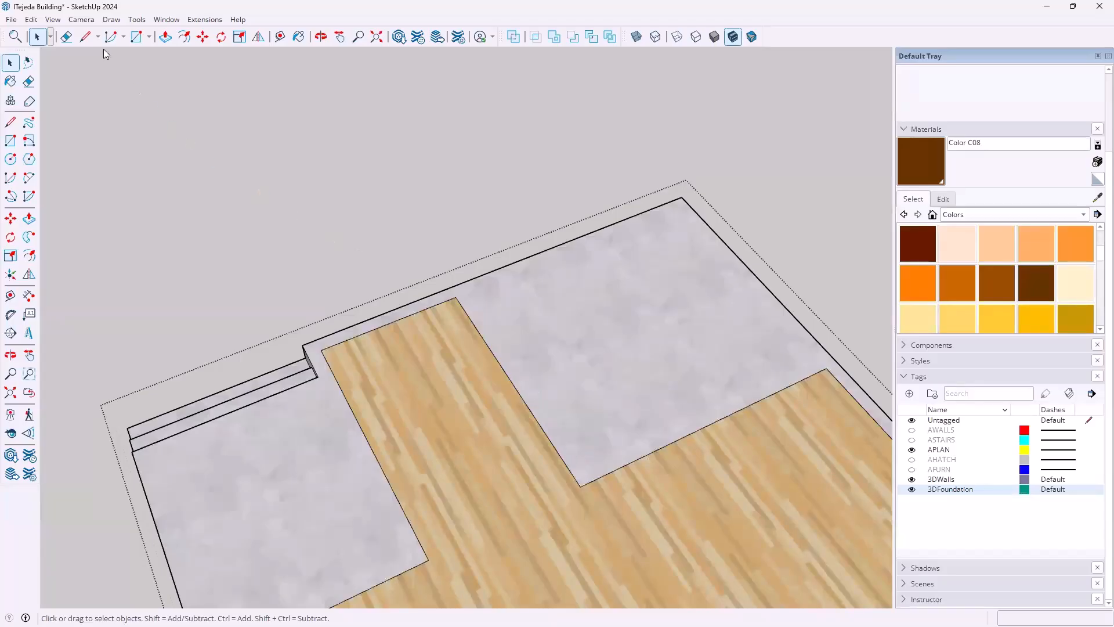
pyautogui.click(32, 20)
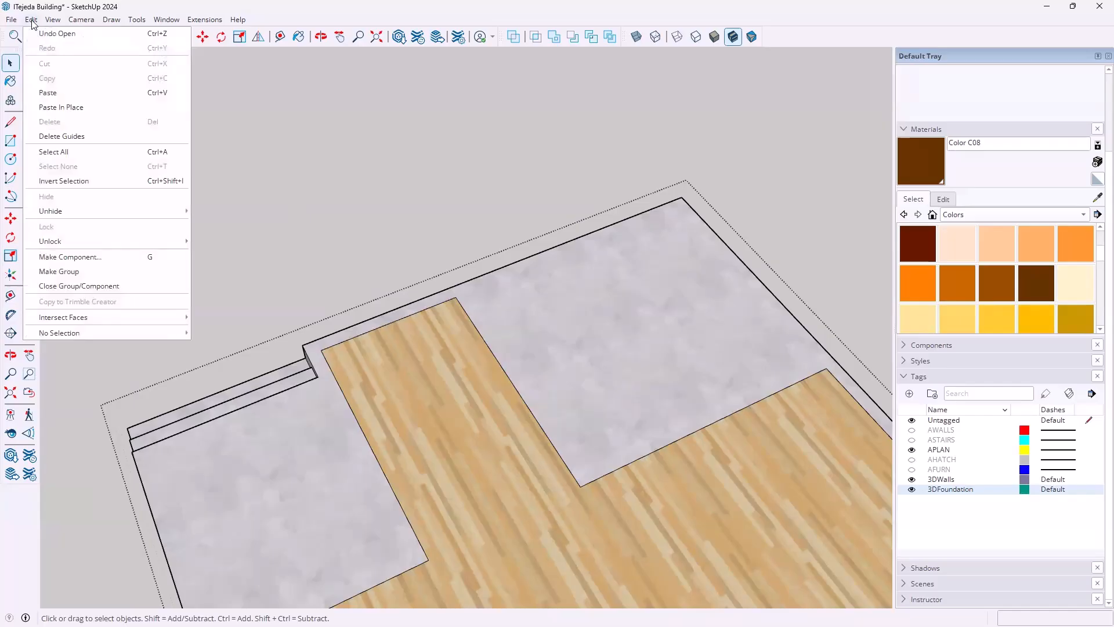
pyautogui.moveTo(51, 24)
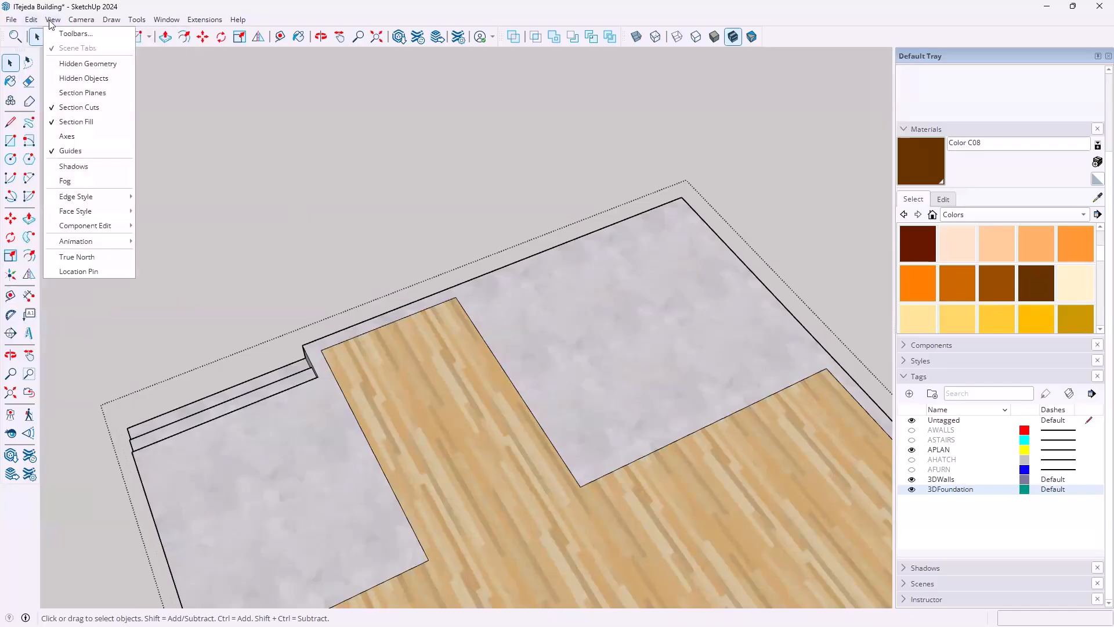
pyautogui.moveTo(114, 231)
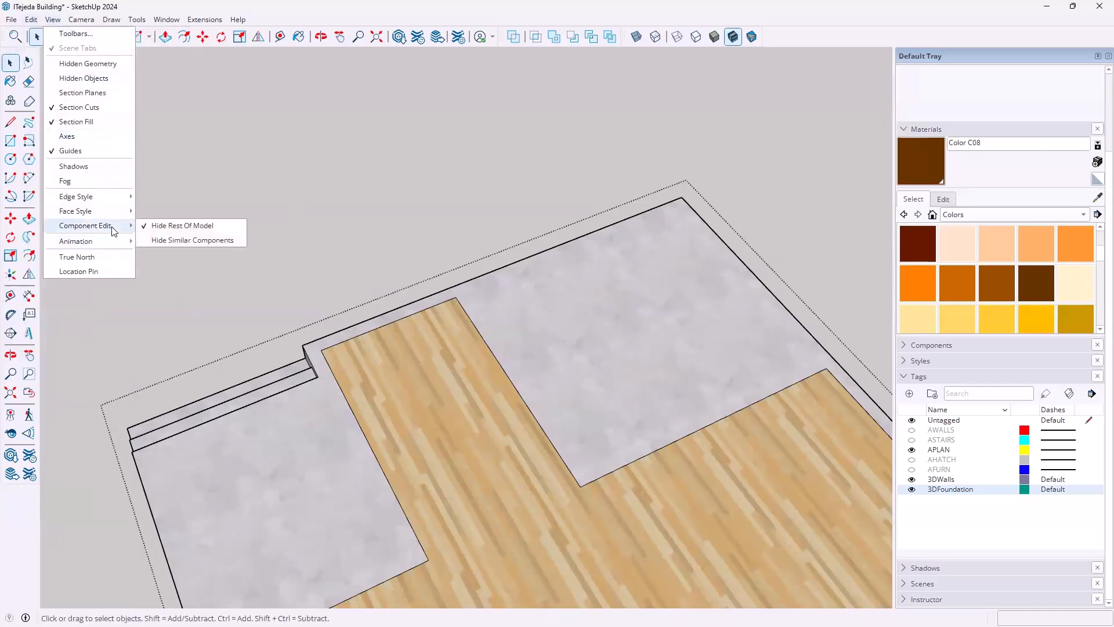
pyautogui.click(152, 226)
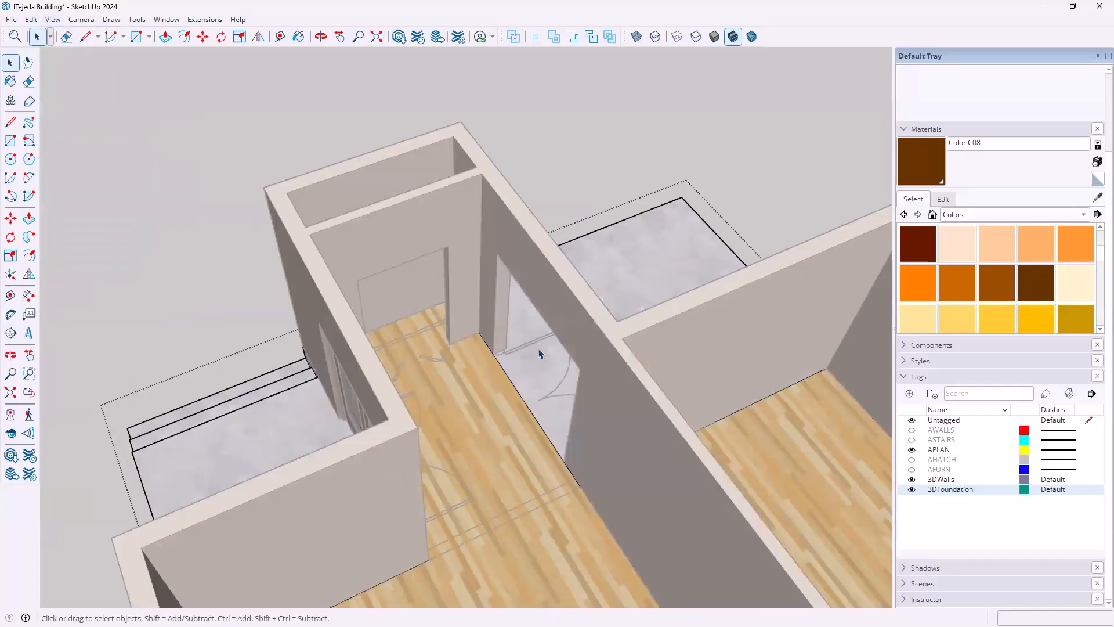
# - Draw a 6' 4" line on the floor across the inner door opening, between the midpoints of the two wall jambs' base edges
pyautogui.scroll(8, 511, 353)
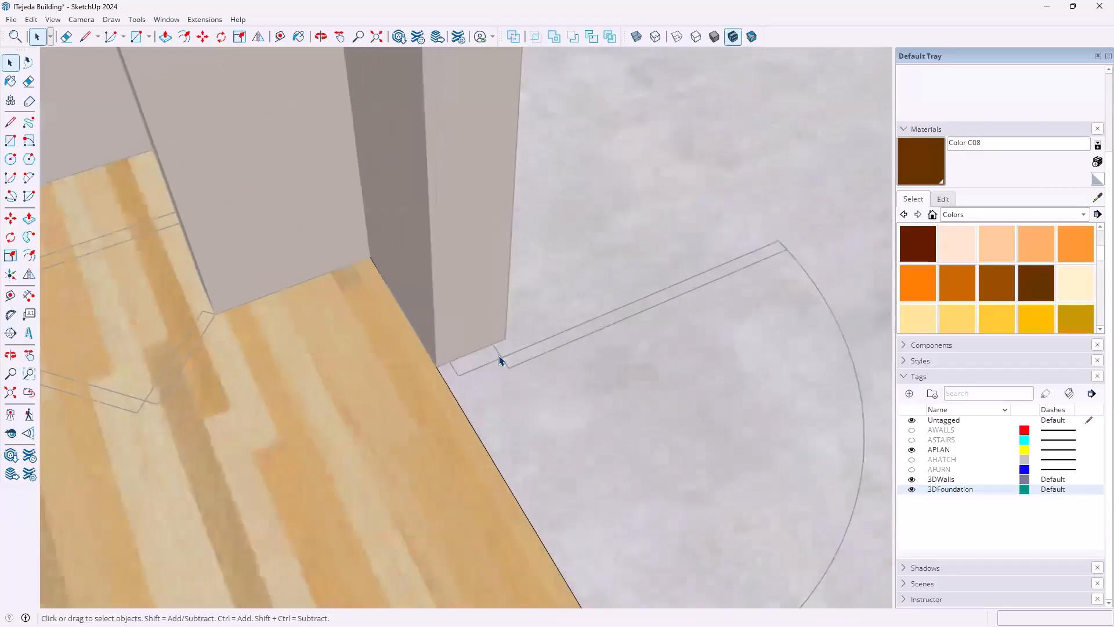
pyautogui.press('l')
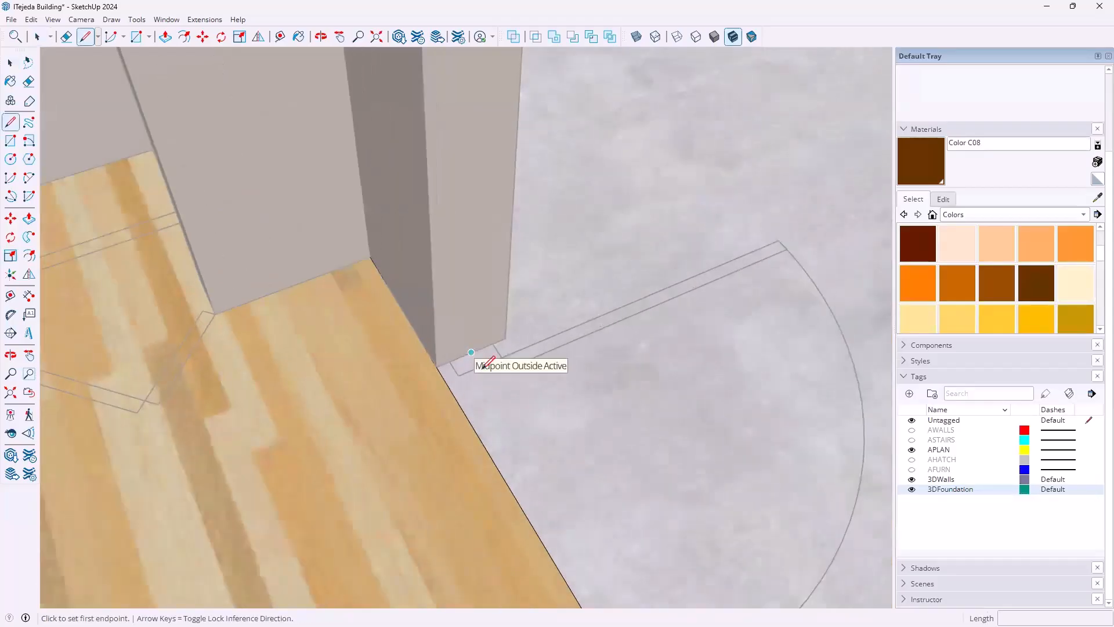
pyautogui.click(471, 351)
pyautogui.scroll(-4, 519, 388)
pyautogui.scroll(-2, 525, 403)
pyautogui.moveTo(549, 440); pyautogui.dragTo(617, 392, button='middle')
pyautogui.scroll(4, 639, 391)
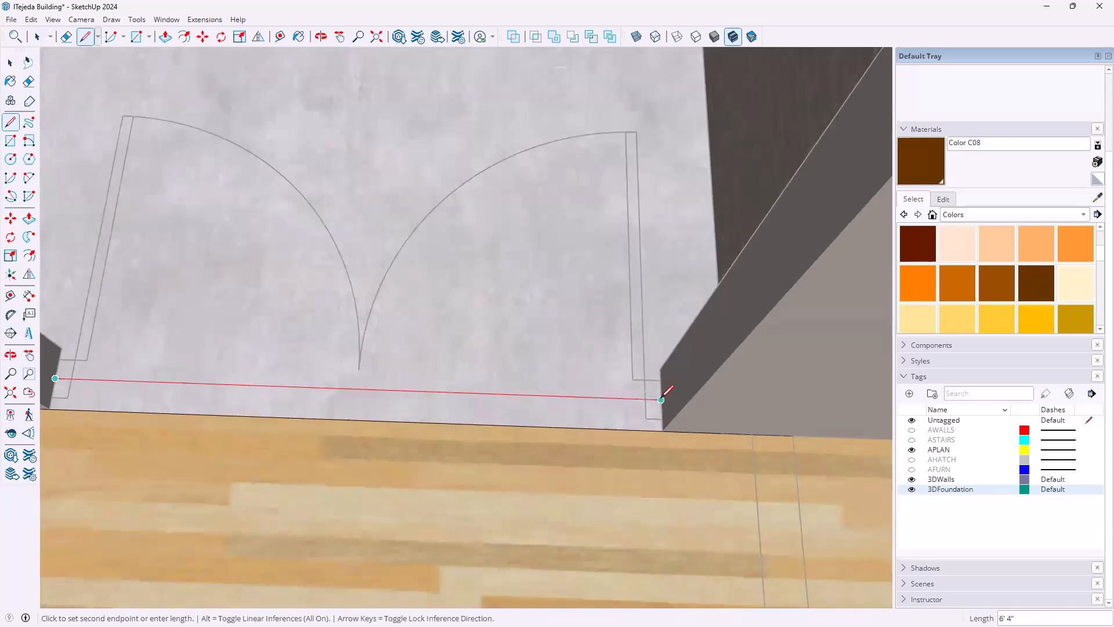
pyautogui.click(660, 399)
# - Hide the 3DWalls and APLAN tags to expose the new line on the floor
pyautogui.moveTo(602, 408); pyautogui.dragTo(438, 301, button='middle')
pyautogui.scroll(2, 437, 301)
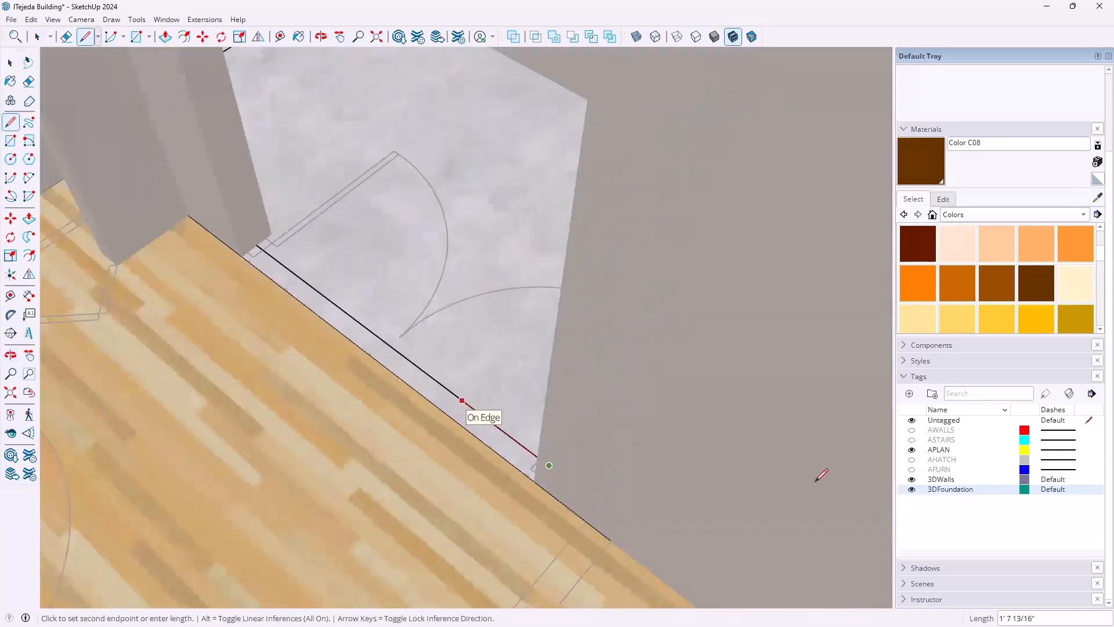
pyautogui.click(911, 479)
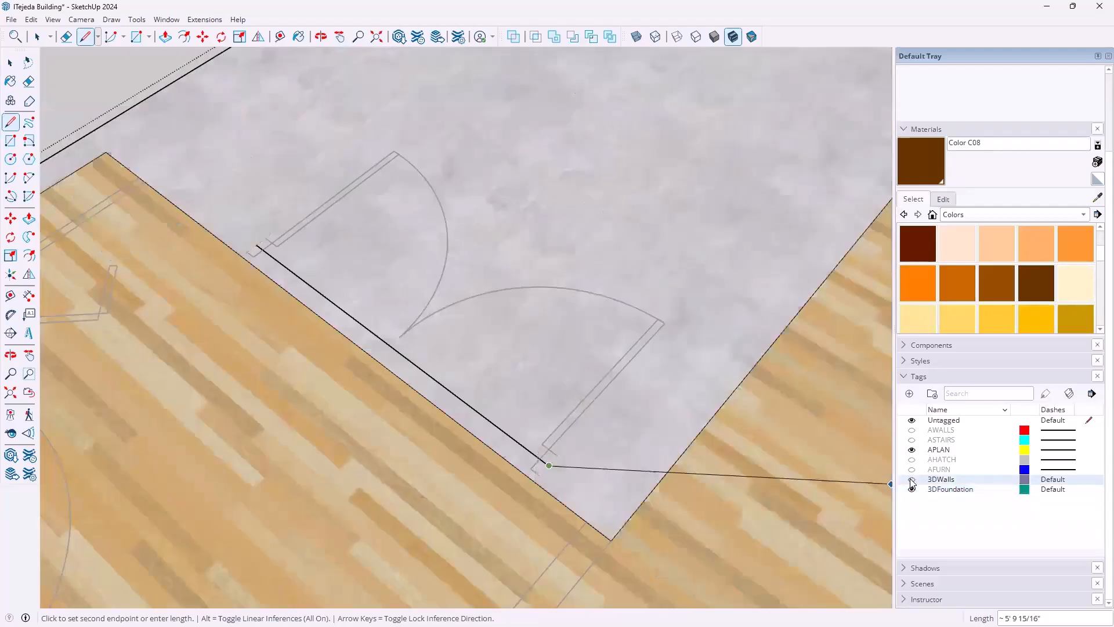
pyautogui.click(912, 450)
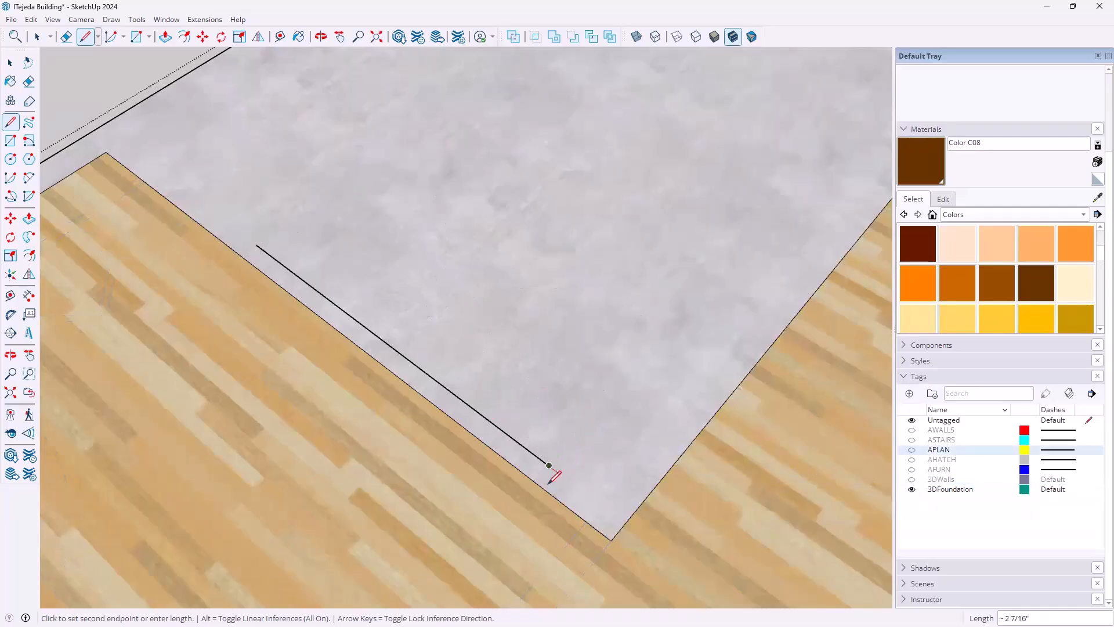
# - Connect both ends of the threshold line to the wood floor's edge with 4" perpendicular lines
pyautogui.scroll(3, 542, 487)
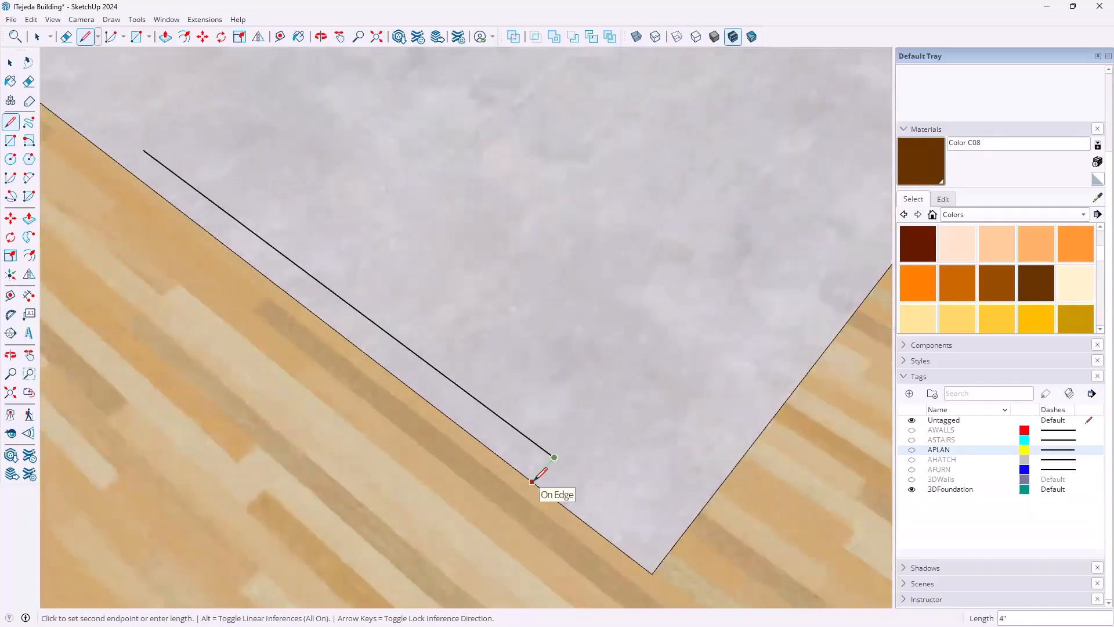
pyautogui.click(553, 488)
pyautogui.moveTo(417, 361); pyautogui.dragTo(551, 380, button='middle')
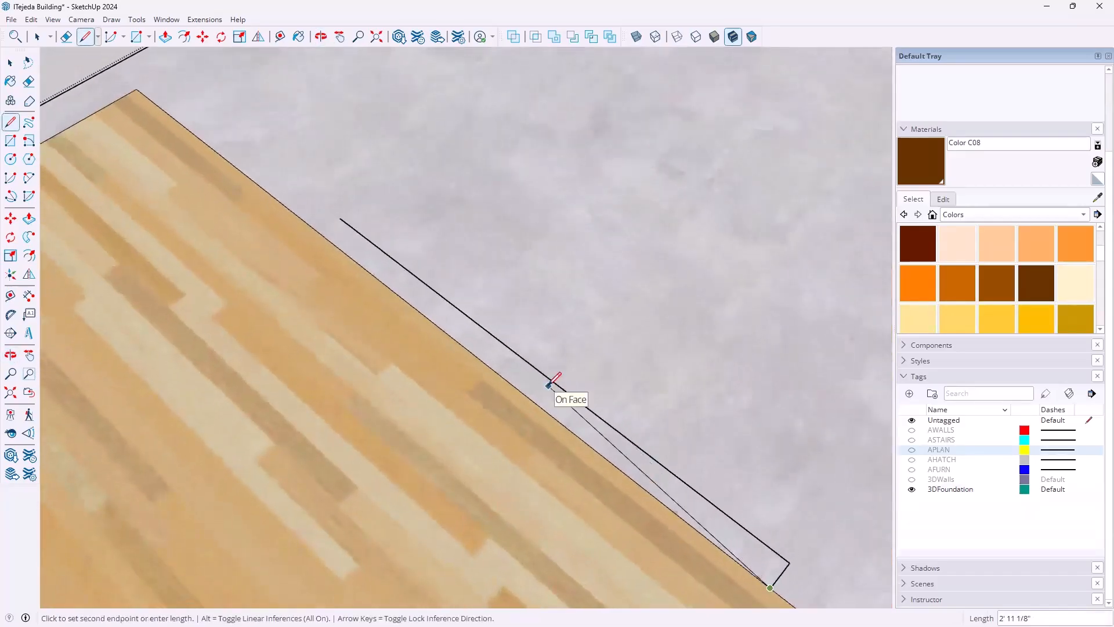
pyautogui.press('Escape')
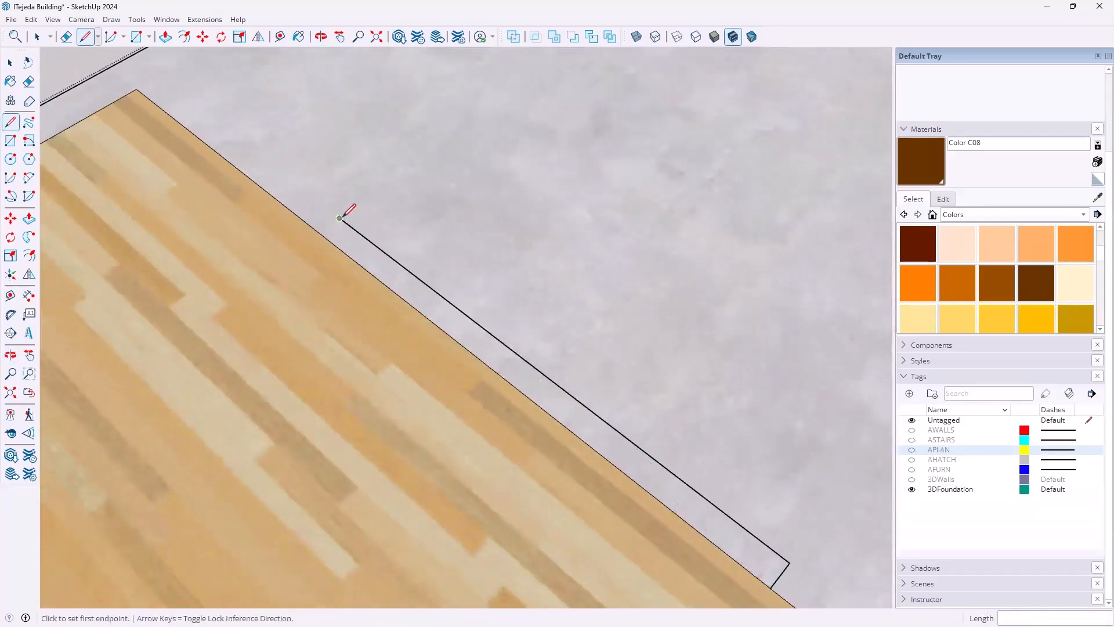
pyautogui.click(339, 218)
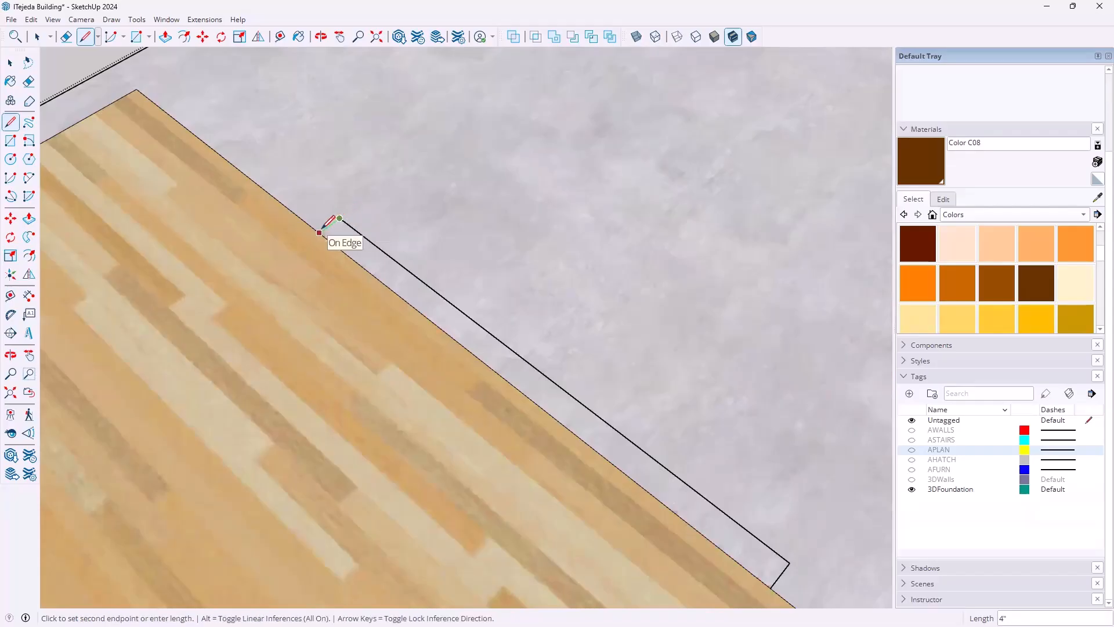
pyautogui.click(319, 232)
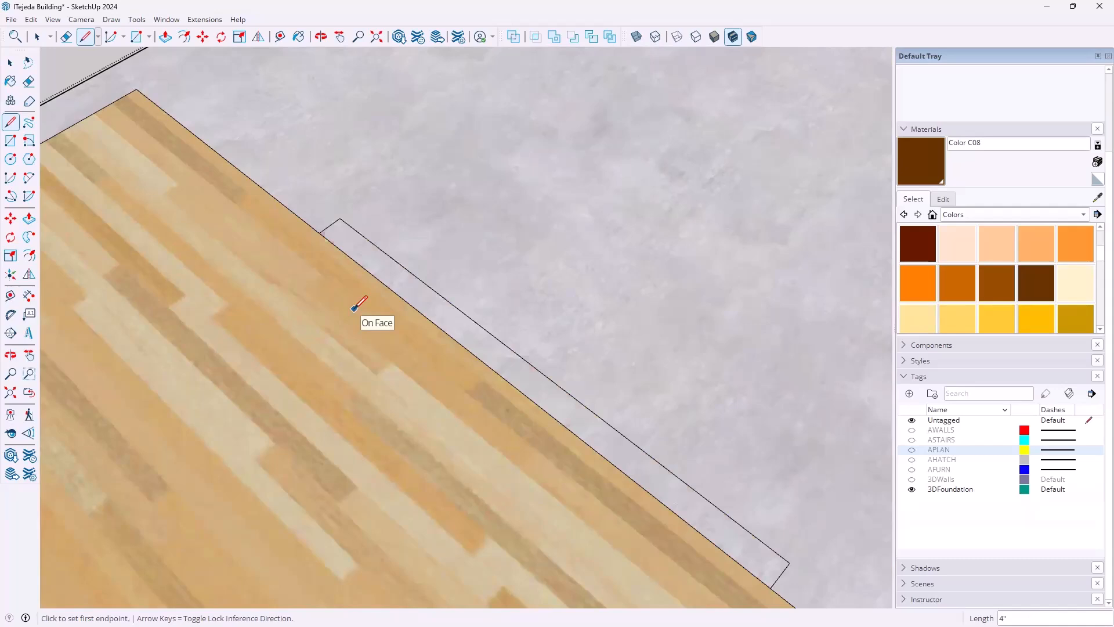
# - Erase the old floor edge between the two short lines to extend the wood floor into the opening, and close the foundation group
pyautogui.press('e')
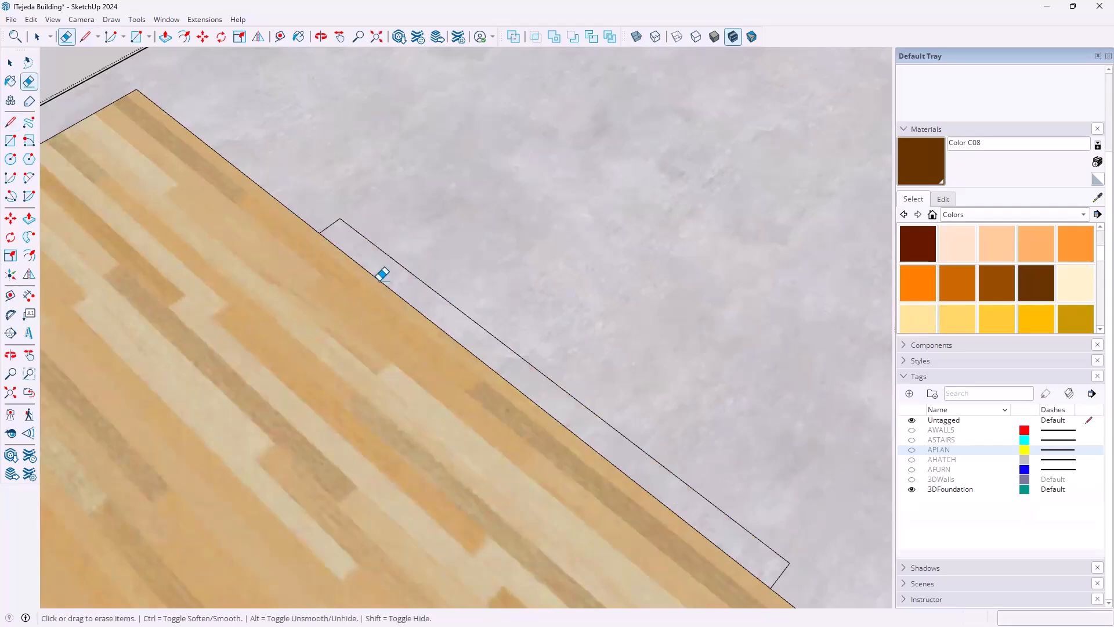
pyautogui.click(383, 274)
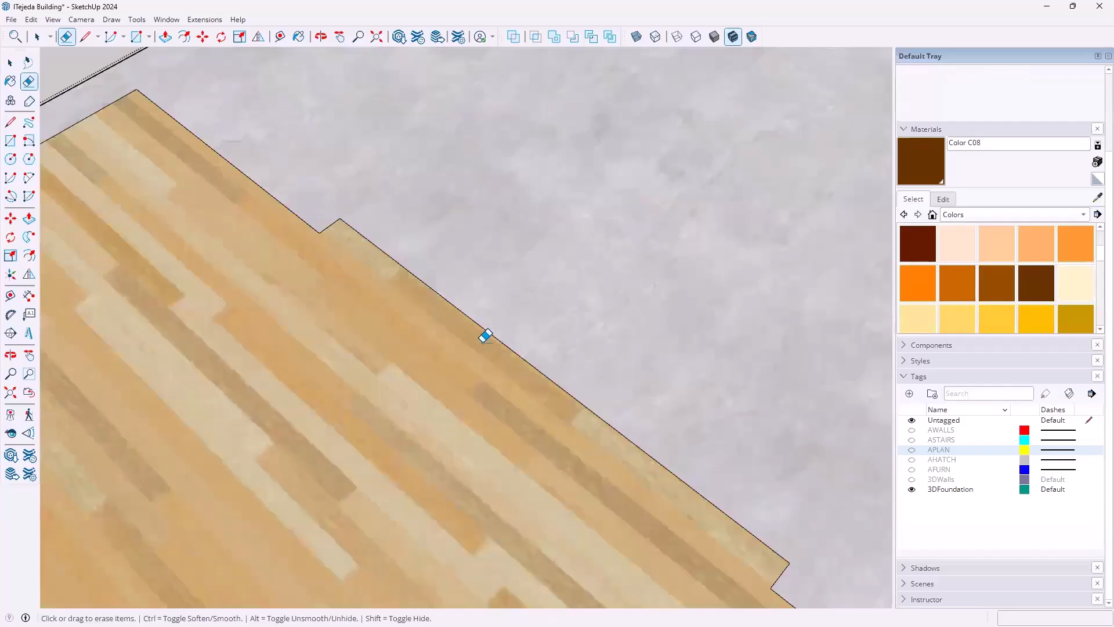
pyautogui.scroll(-1, 485, 336)
pyautogui.scroll(-3, 539, 318)
pyautogui.moveTo(459, 401); pyautogui.dragTo(336, 339, button='middle')
pyautogui.press('e')
pyautogui.scroll(-5, 336, 339)
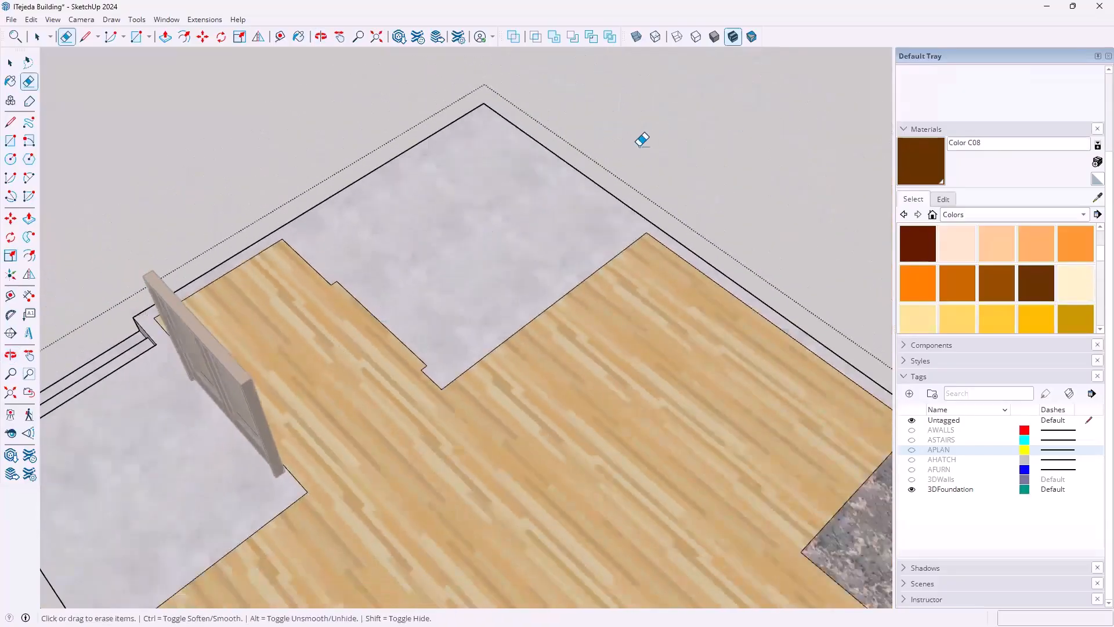
pyautogui.press('space')
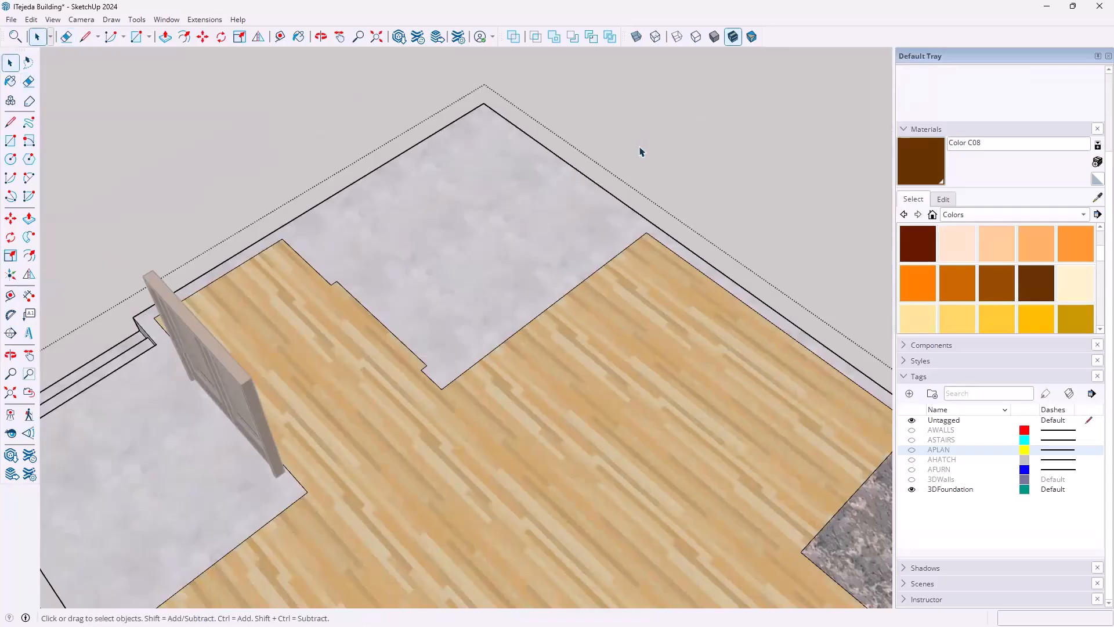
pyautogui.click(640, 152)
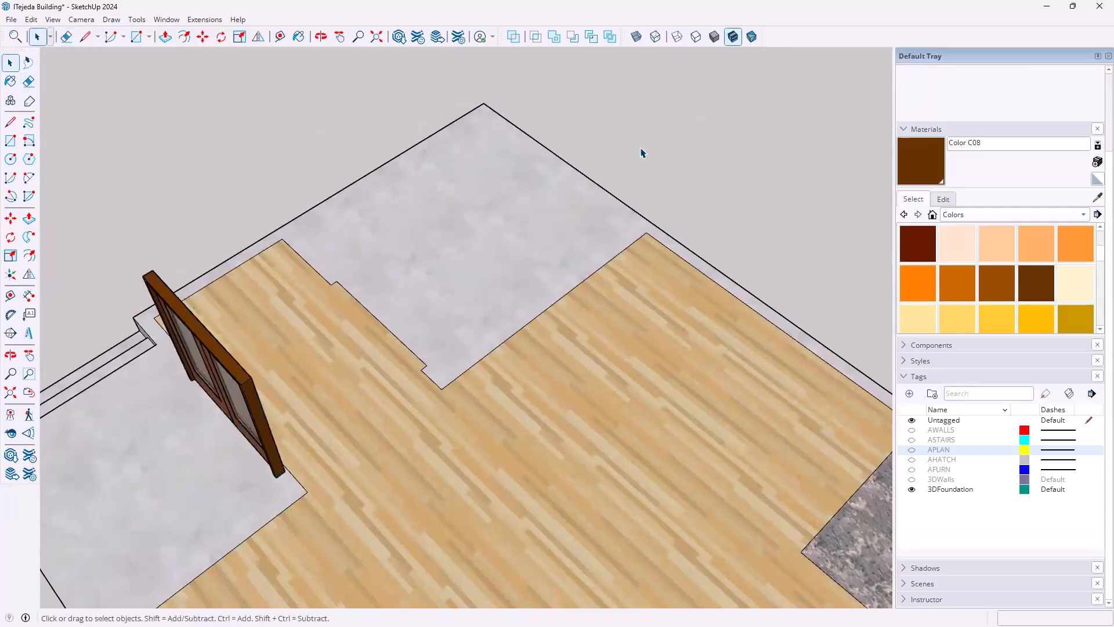
# - Make the 3DWalls tag visible and unhide all hidden objects to bring back the inner door
pyautogui.click(911, 479)
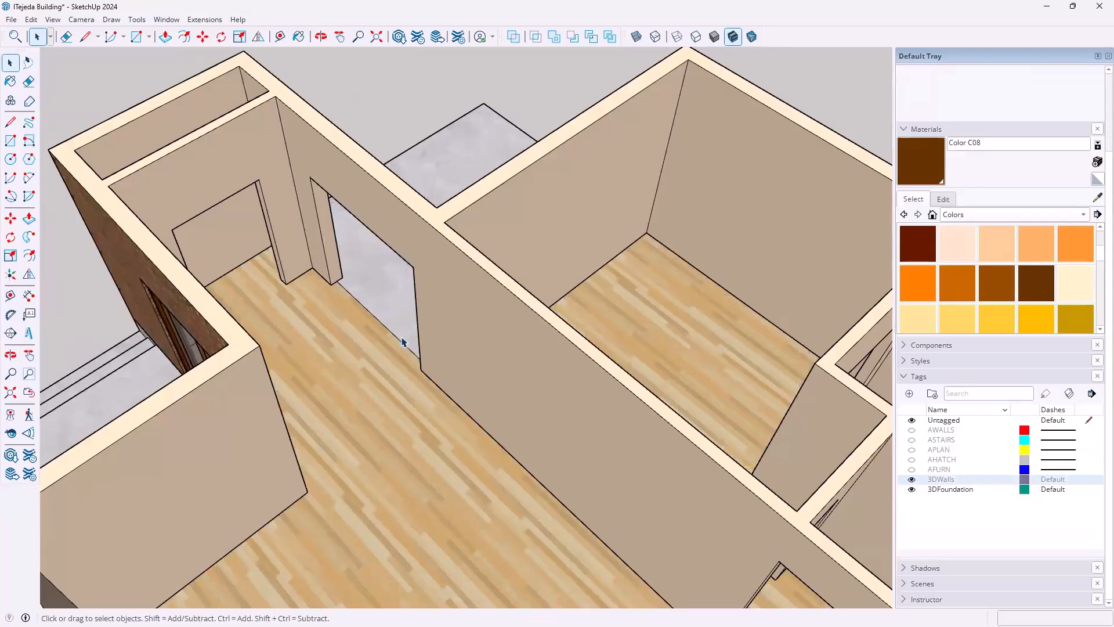
pyautogui.moveTo(493, 398); pyautogui.dragTo(548, 361, button='middle')
pyautogui.click(32, 21)
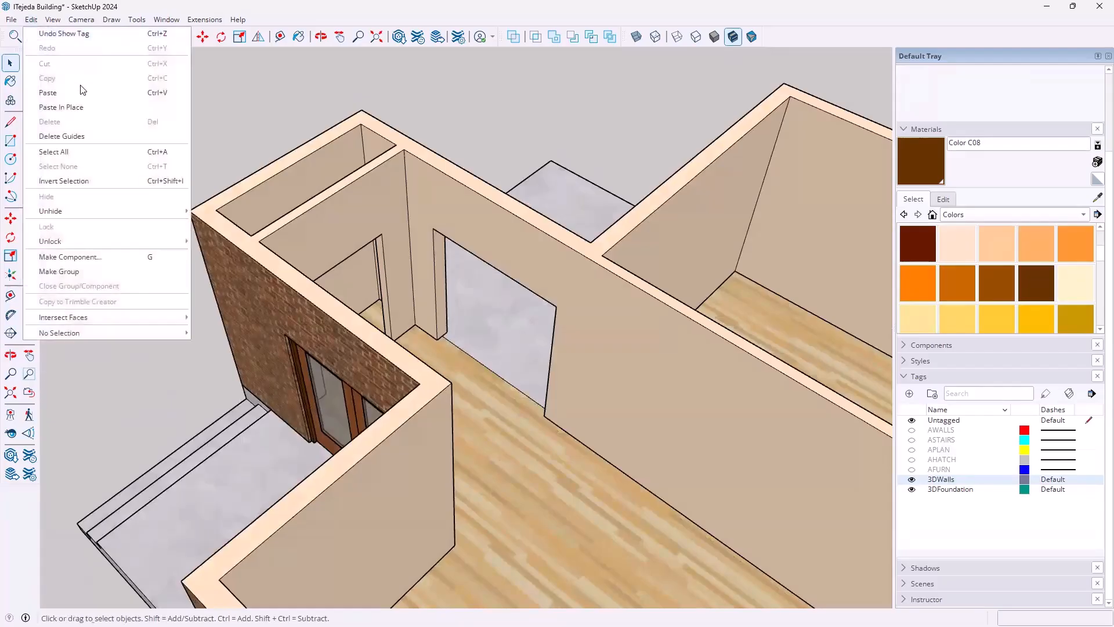
pyautogui.moveTo(52, 212)
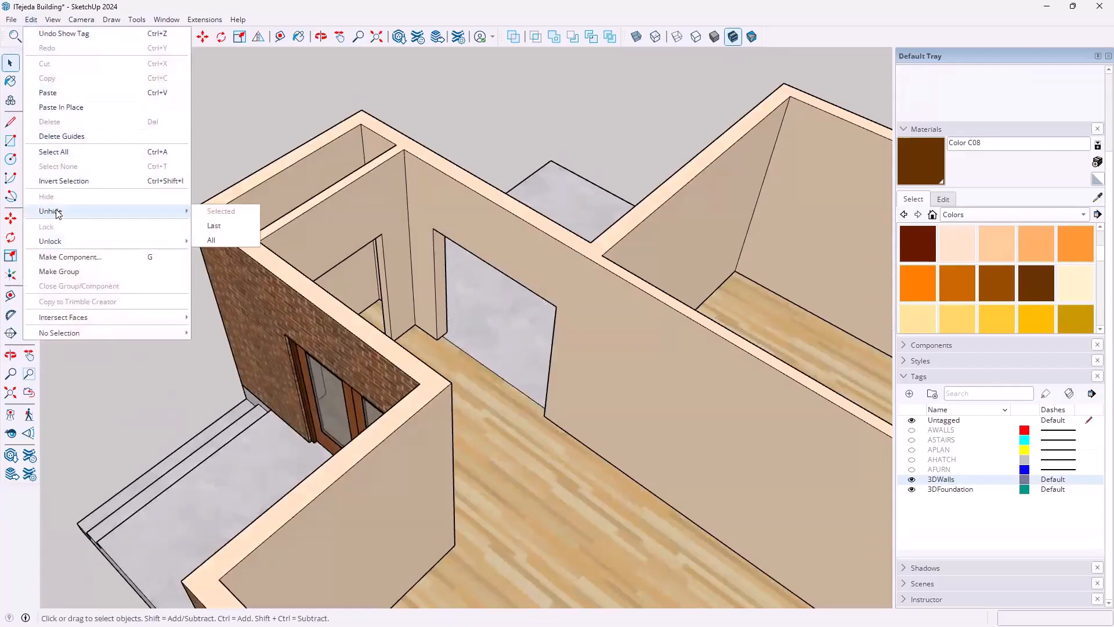
pyautogui.click(217, 240)
pyautogui.scroll(-3, 515, 343)
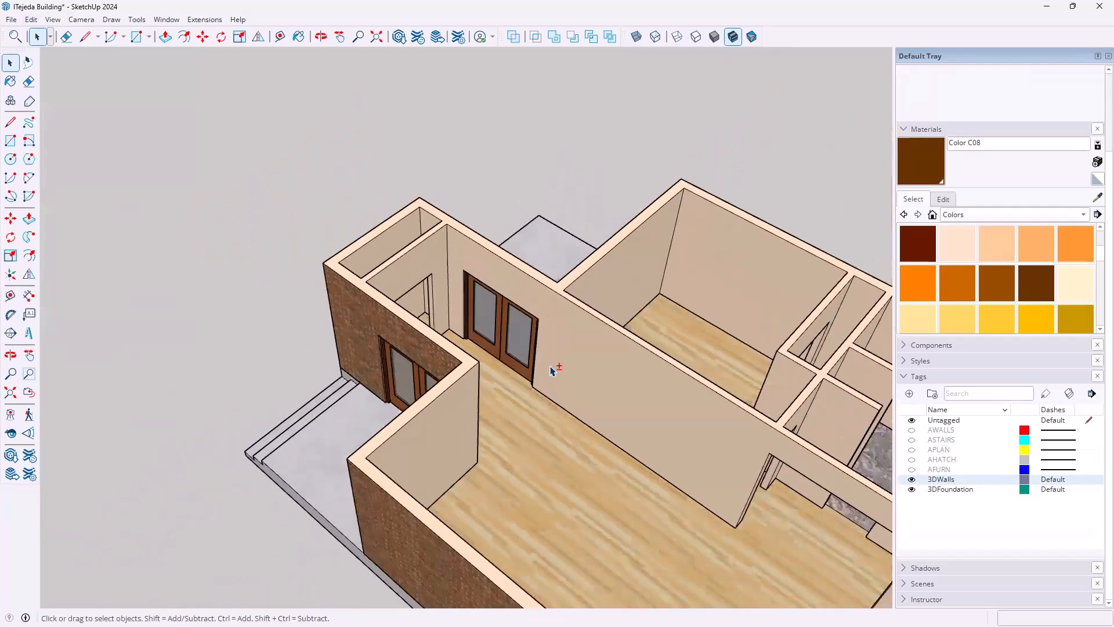
pyautogui.keyDown('shift'); pyautogui.moveTo(397, 300); pyautogui.dragTo(281, 239, button='middle'); pyautogui.keyUp('shift')
pyautogui.moveTo(281, 239); pyautogui.dragTo(399, 254, button='middle')
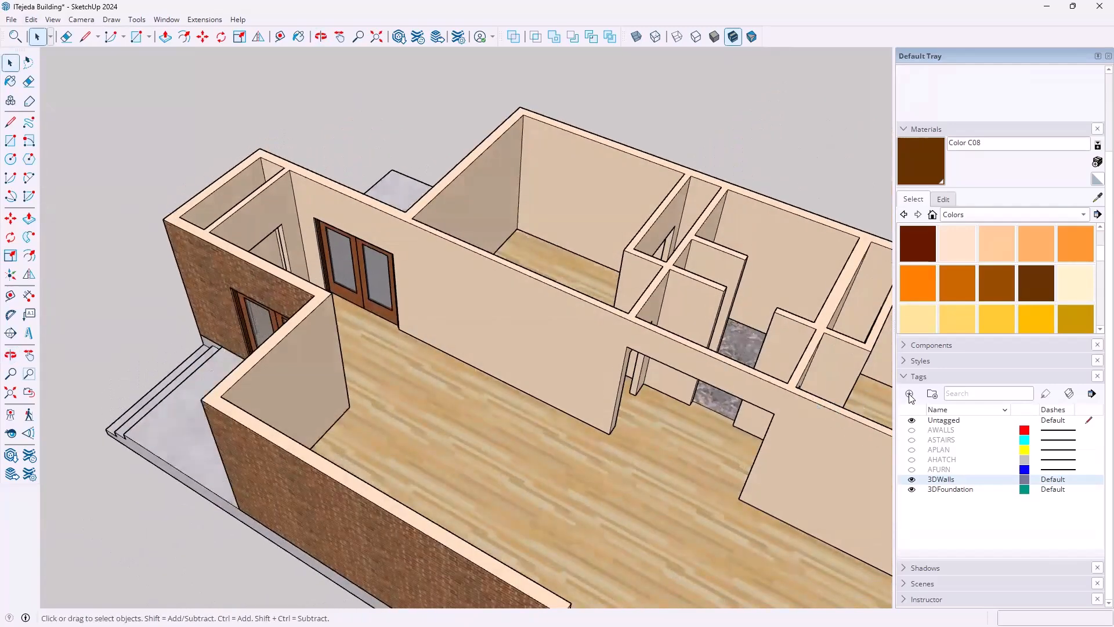
# - Add a new tag named 3DDoors
pyautogui.click(909, 394)
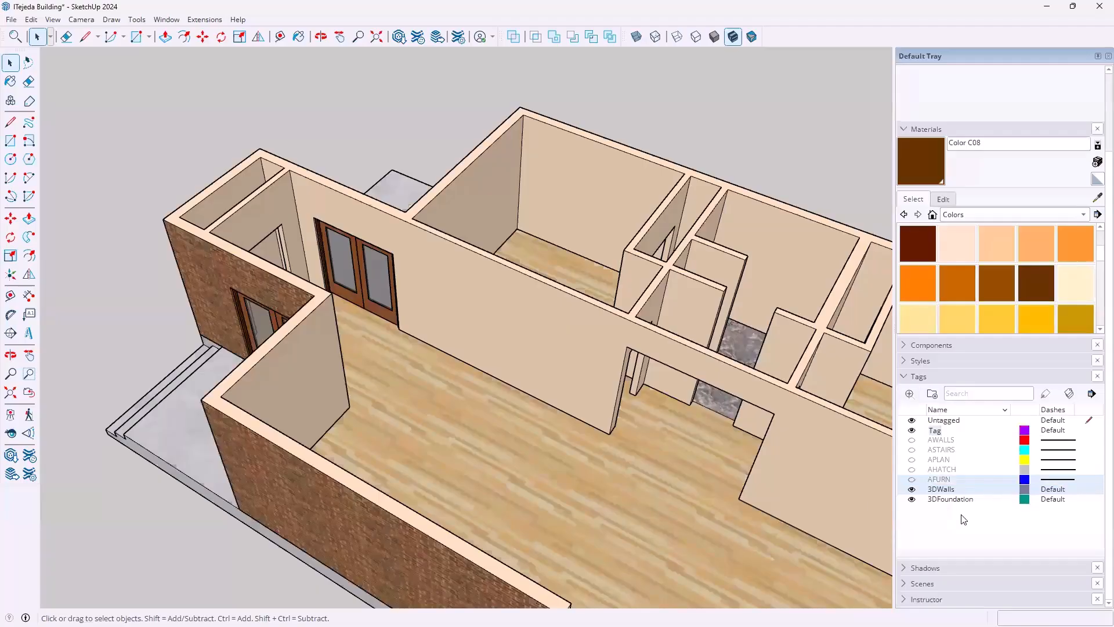
pyautogui.write('3DDoors')
pyautogui.press('Return')
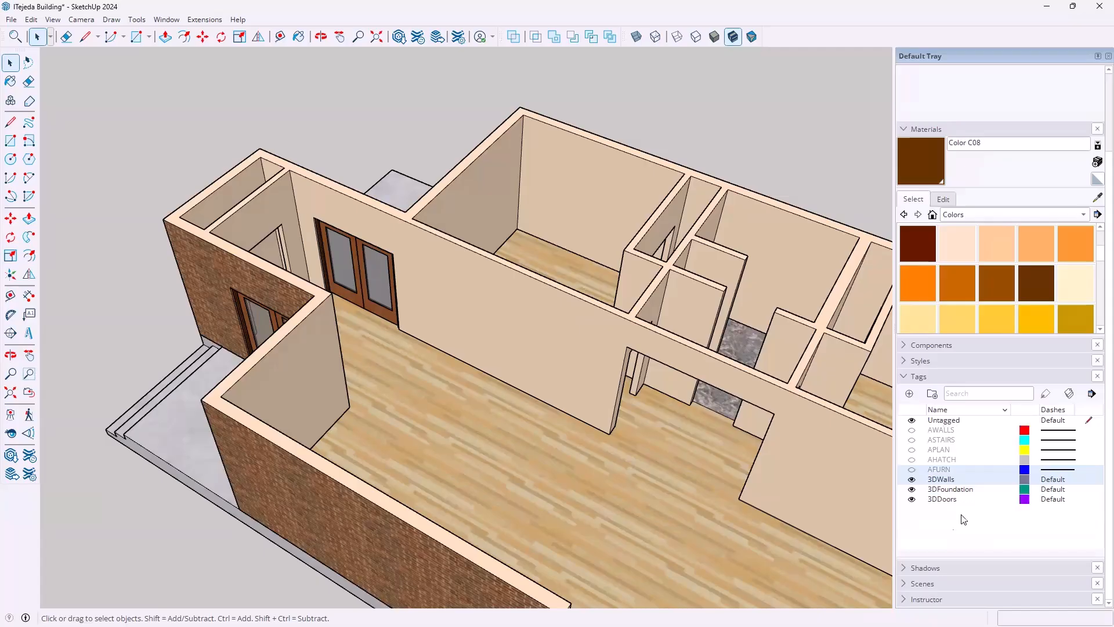
# - Assign the inner double door and the exterior double door in the brick wall to the 3DDoors tag
pyautogui.click(360, 257)
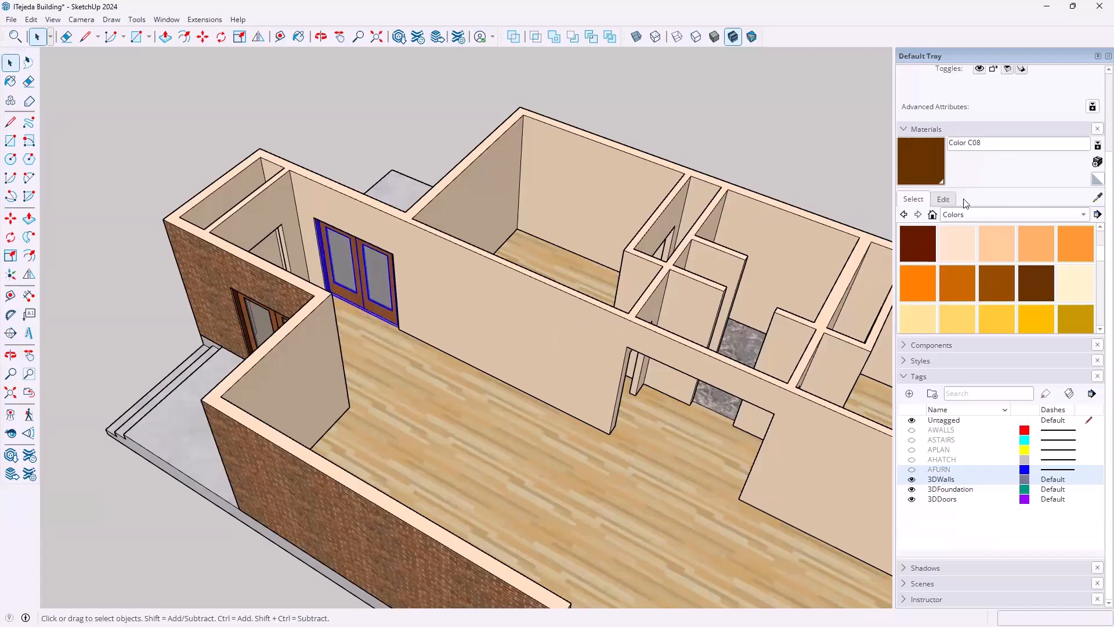
pyautogui.scroll(3, 1000, 95)
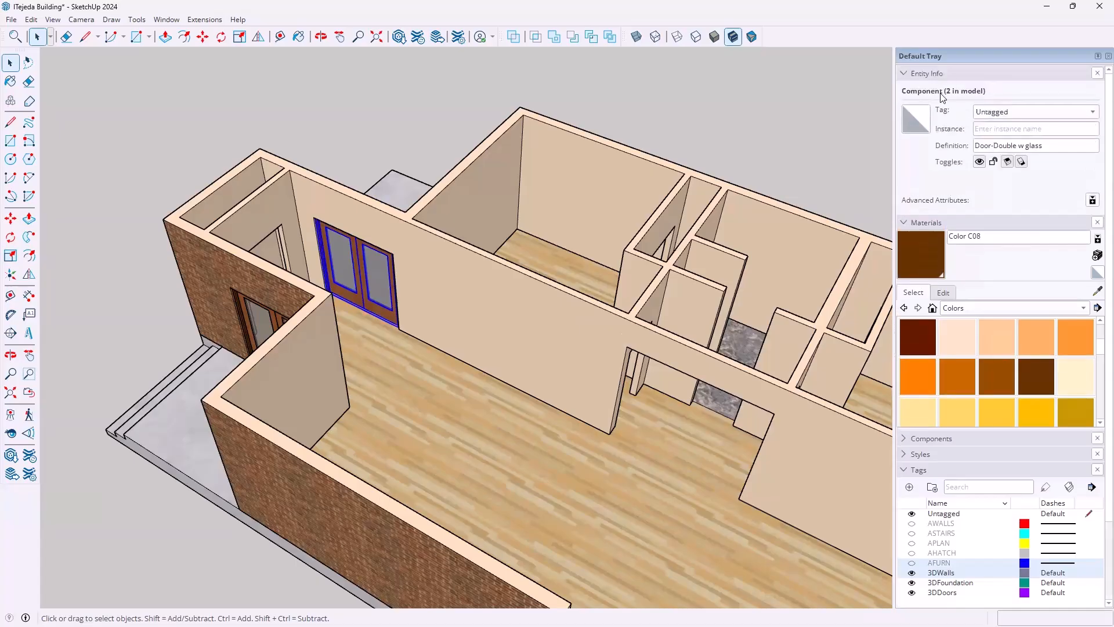
pyautogui.click(1040, 113)
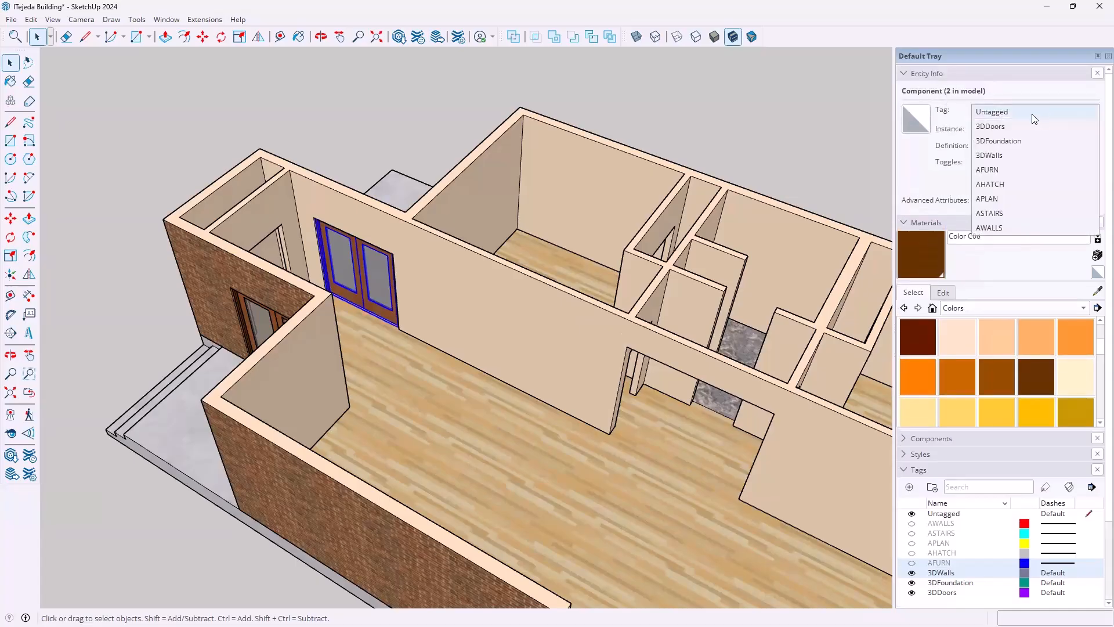
pyautogui.click(998, 126)
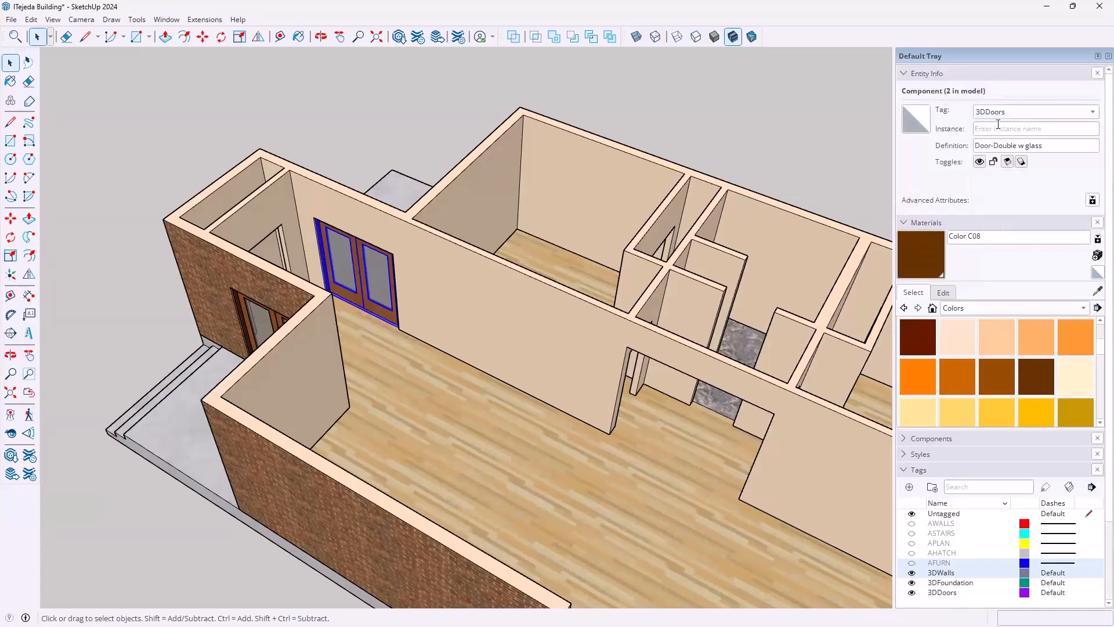
pyautogui.click(248, 320)
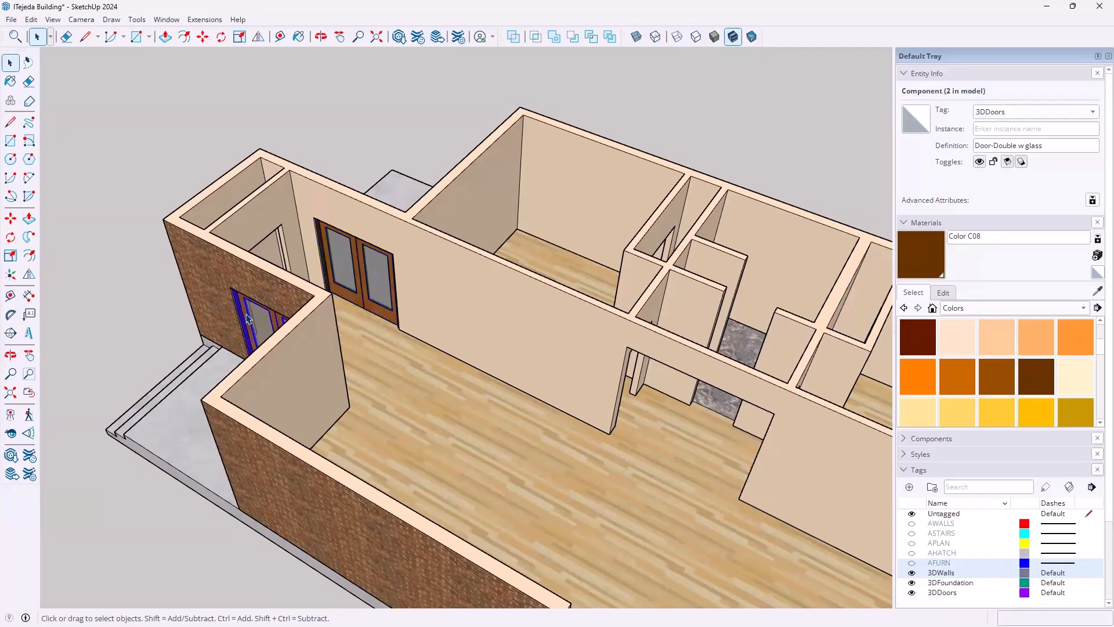
pyautogui.click(1014, 111)
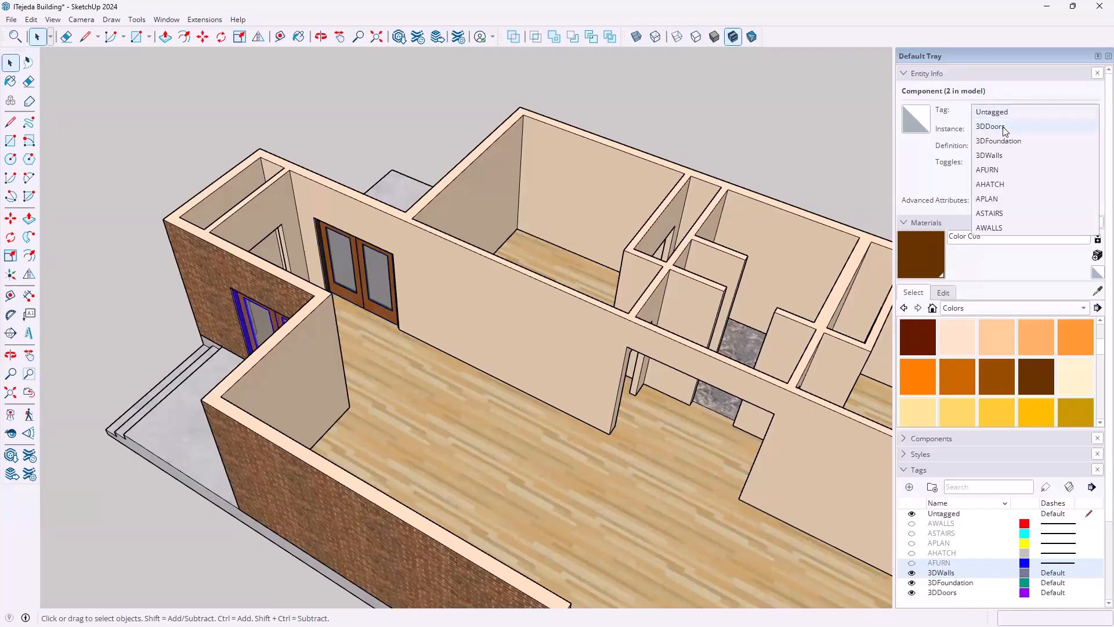
pyautogui.click(1004, 127)
# - Make the APLAN tag visible to show the door plan lines at the closet opening
pyautogui.click(426, 130)
pyautogui.moveTo(414, 290); pyautogui.dragTo(424, 444, button='middle')
pyautogui.moveTo(492, 483); pyautogui.dragTo(604, 455)
pyautogui.press('space')
pyautogui.moveTo(521, 439); pyautogui.dragTo(542, 488, button='middle')
pyautogui.scroll(5, 729, 206)
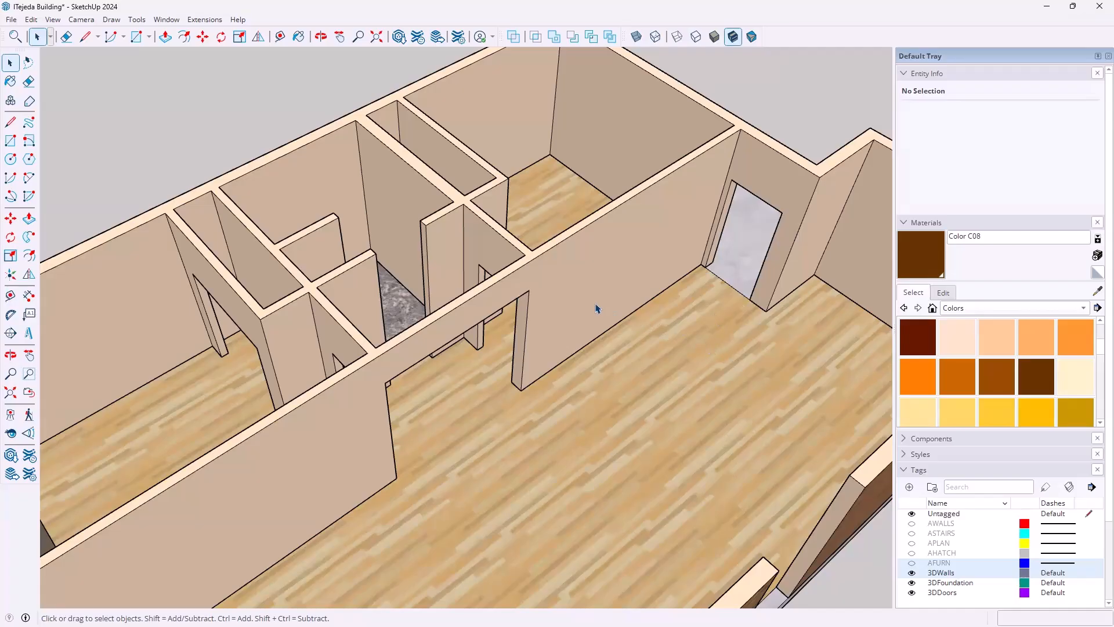
pyautogui.scroll(-5, 596, 307)
pyautogui.moveTo(552, 324); pyautogui.dragTo(430, 456, button='middle')
pyautogui.scroll(3, 507, 460)
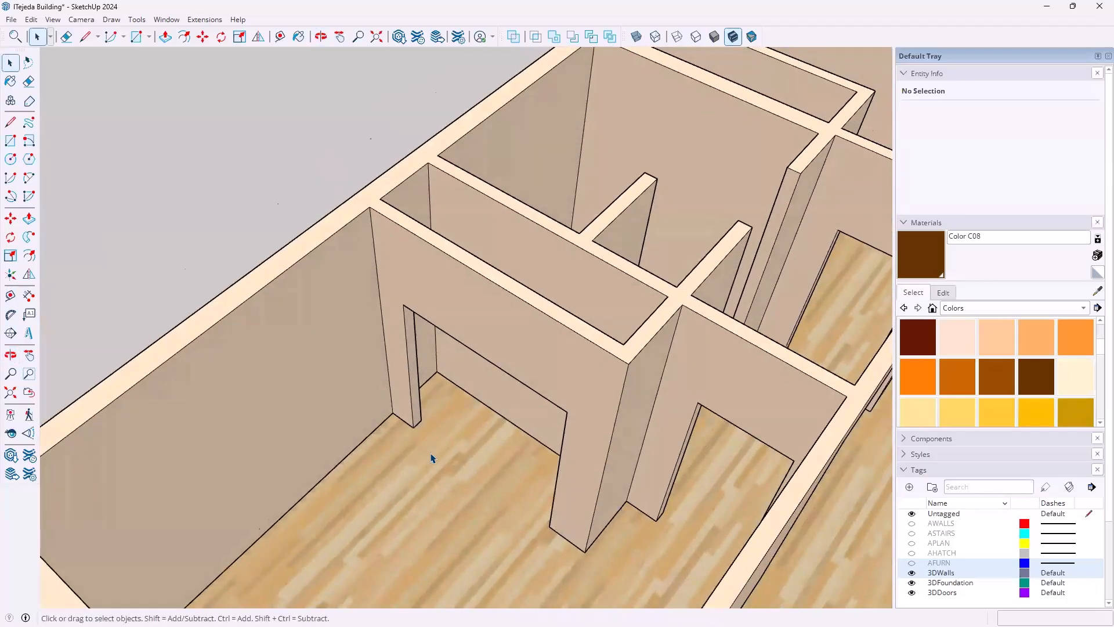
pyautogui.scroll(2, 431, 458)
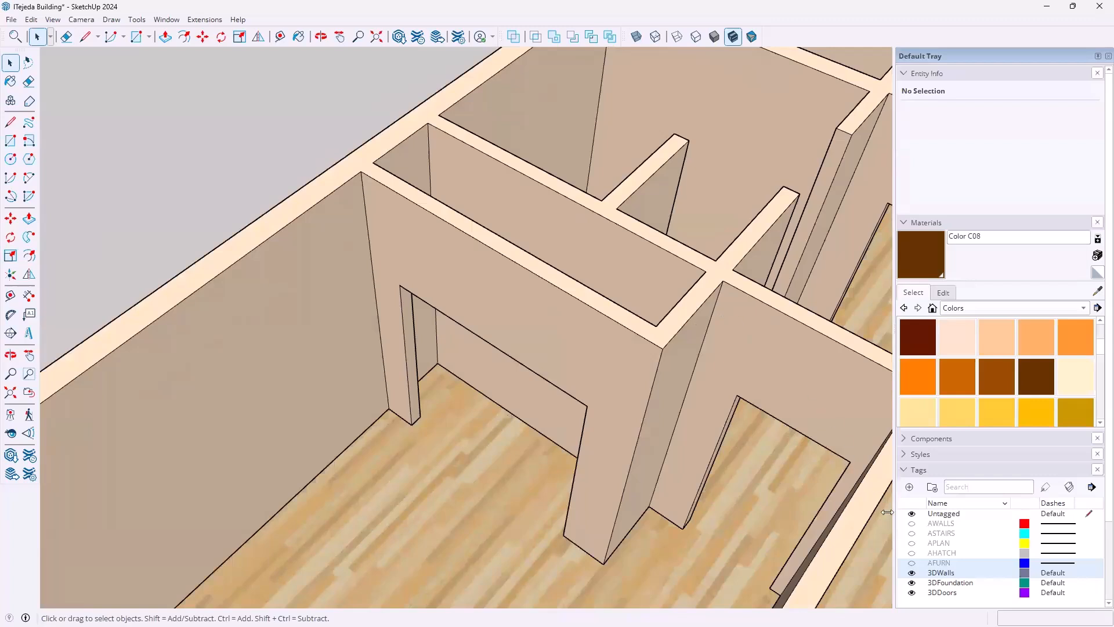
pyautogui.click(912, 543)
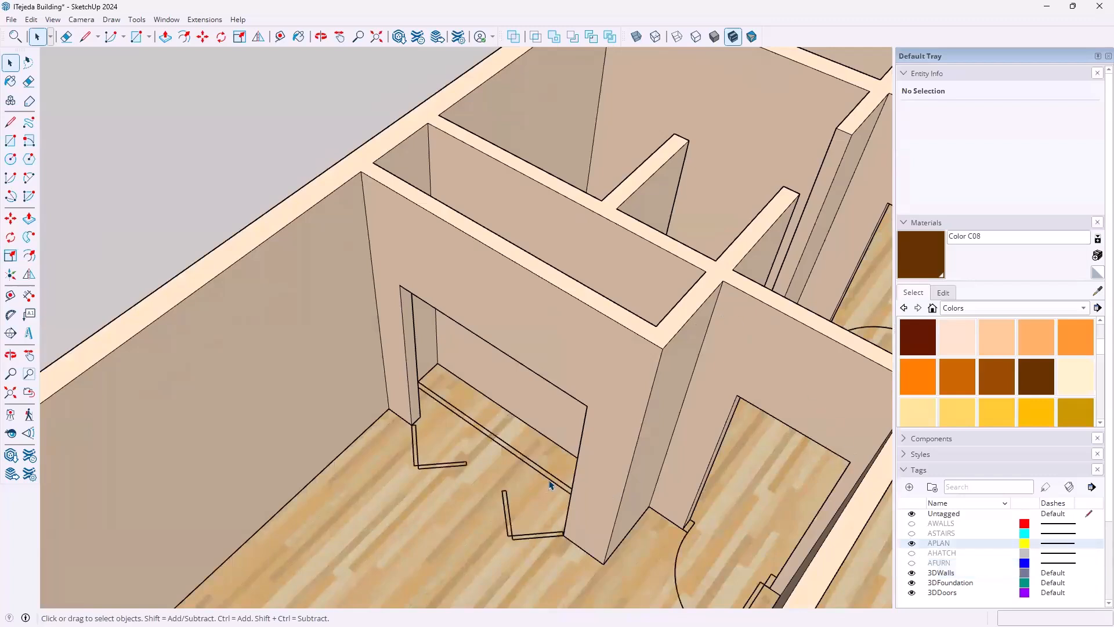
# - Draw a 1 1/2" by 1' 6" rectangle over the bifold panel outline that touches the closet opening's jamb
pyautogui.moveTo(528, 384); pyautogui.dragTo(486, 406, button='middle')
pyautogui.scroll(2, 486, 406)
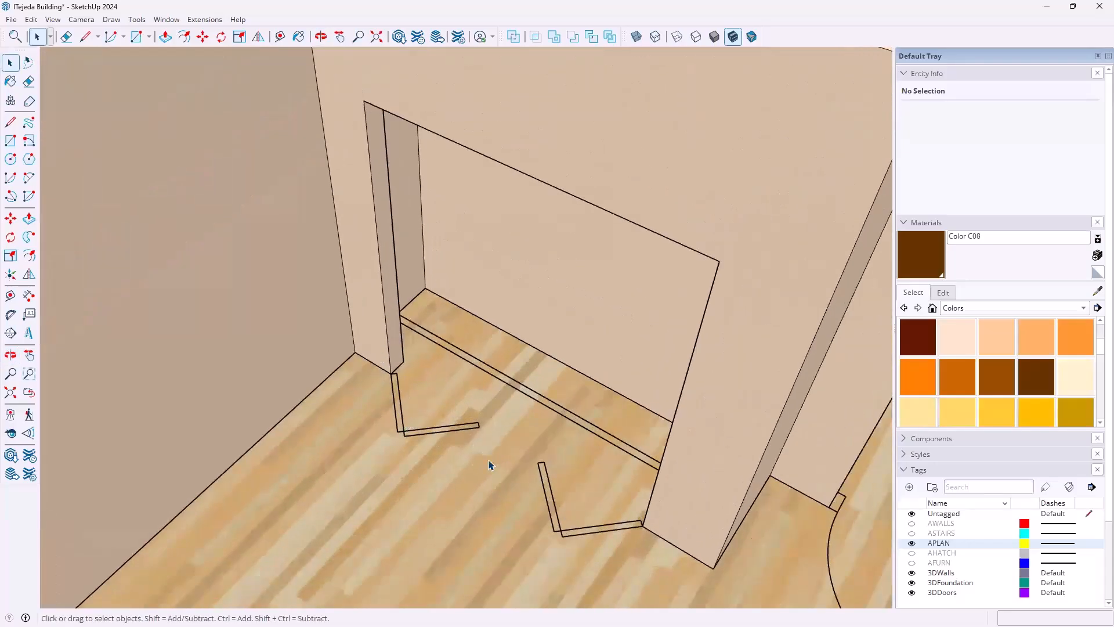
pyautogui.scroll(3, 388, 402)
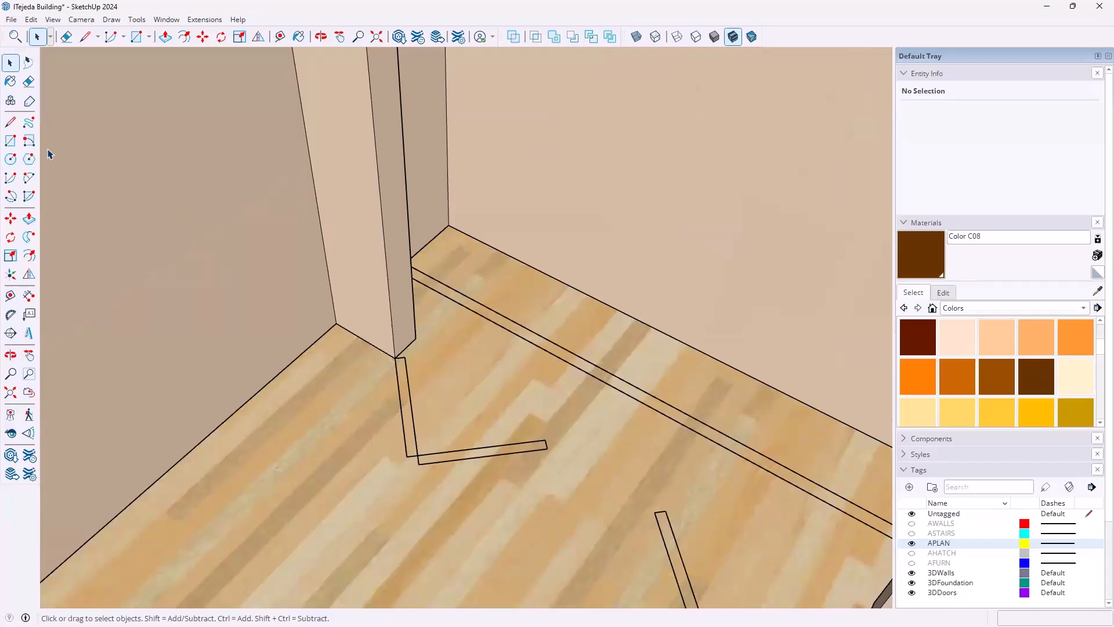
pyautogui.click(10, 141)
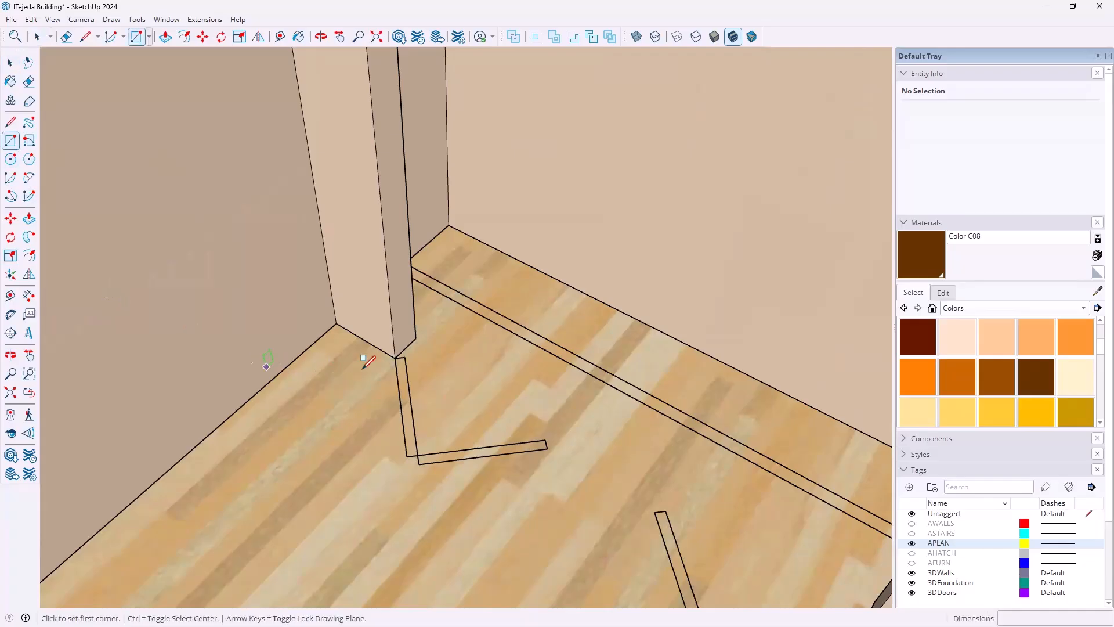
pyautogui.click(394, 358)
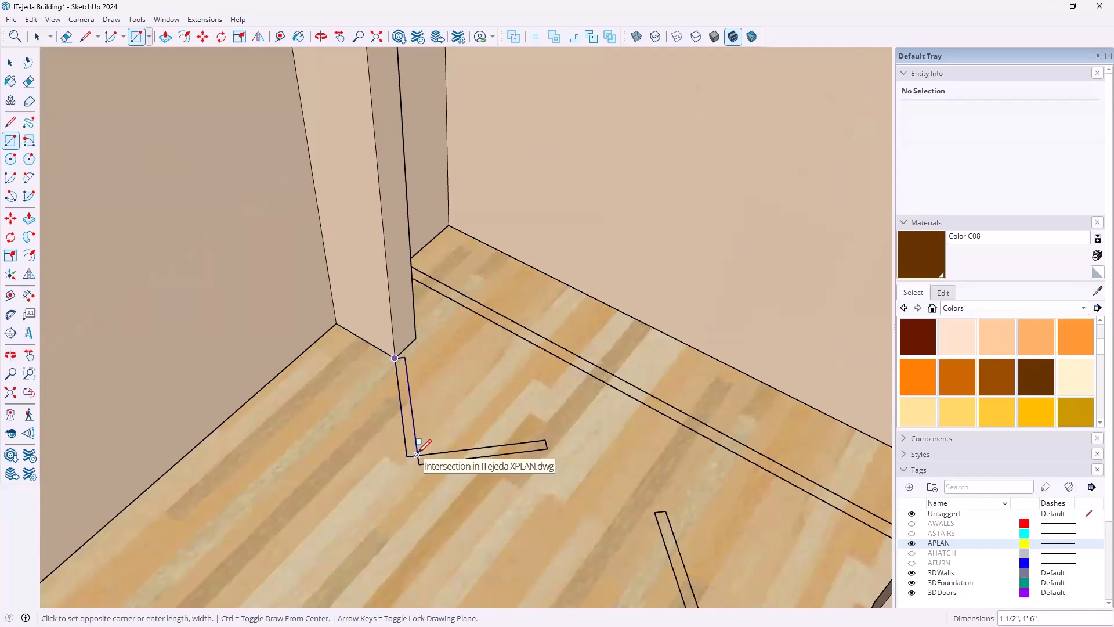
pyautogui.click(417, 454)
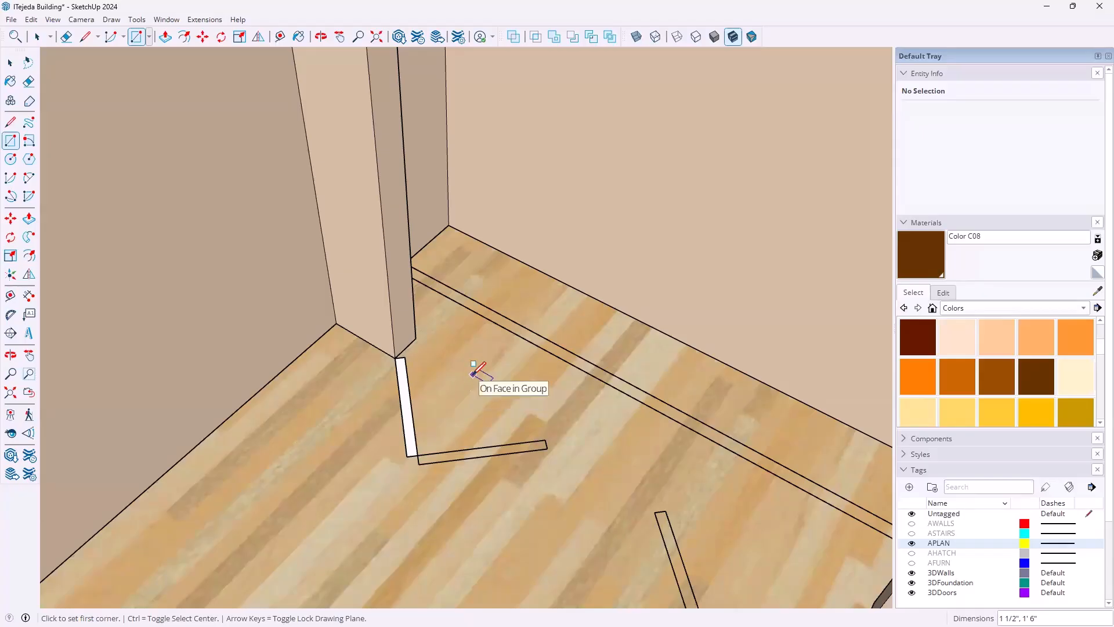
# - Trace the adjoining angled bifold panel with lines to form a closed face 1' 6" long and 1 1/2" wide
pyautogui.press('l')
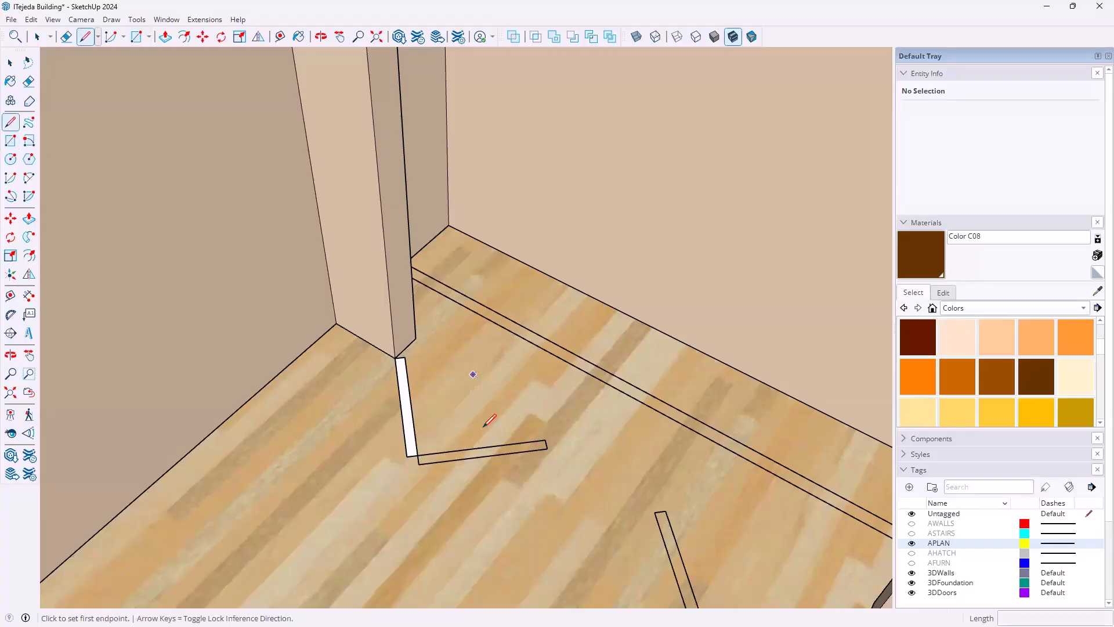
pyautogui.click(545, 440)
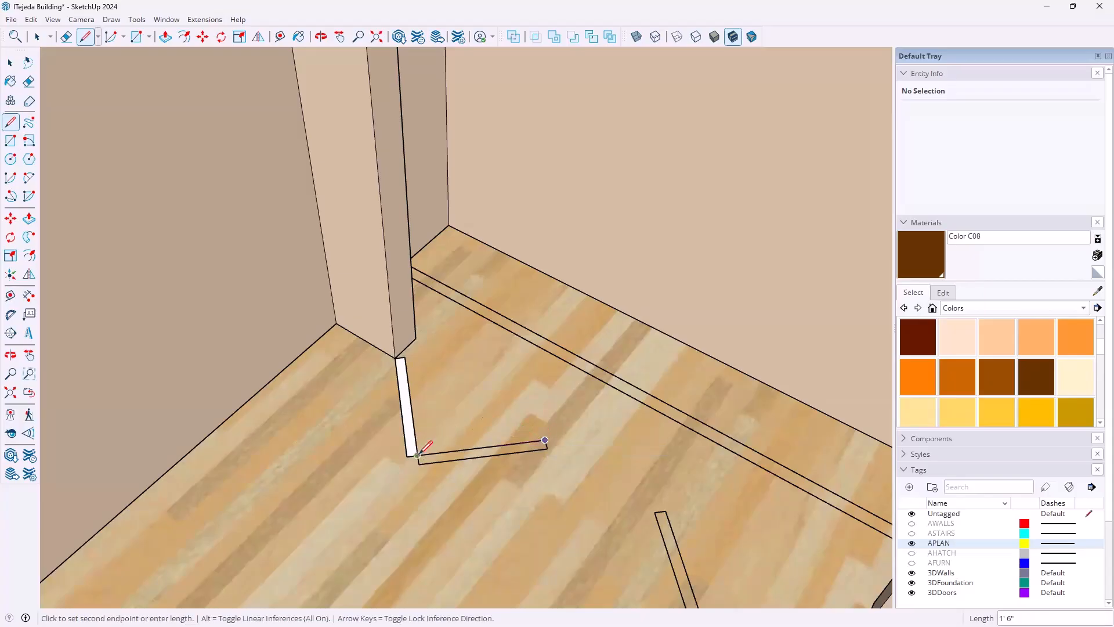
pyautogui.click(417, 455)
pyautogui.click(419, 464)
pyautogui.click(547, 448)
pyautogui.click(545, 440)
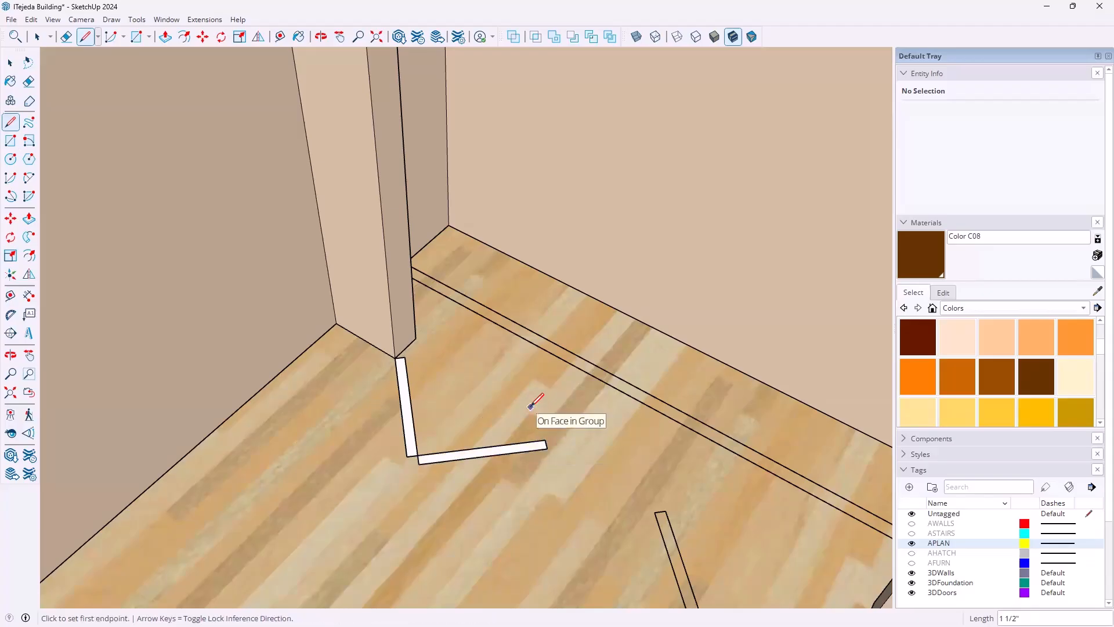
pyautogui.press('space')
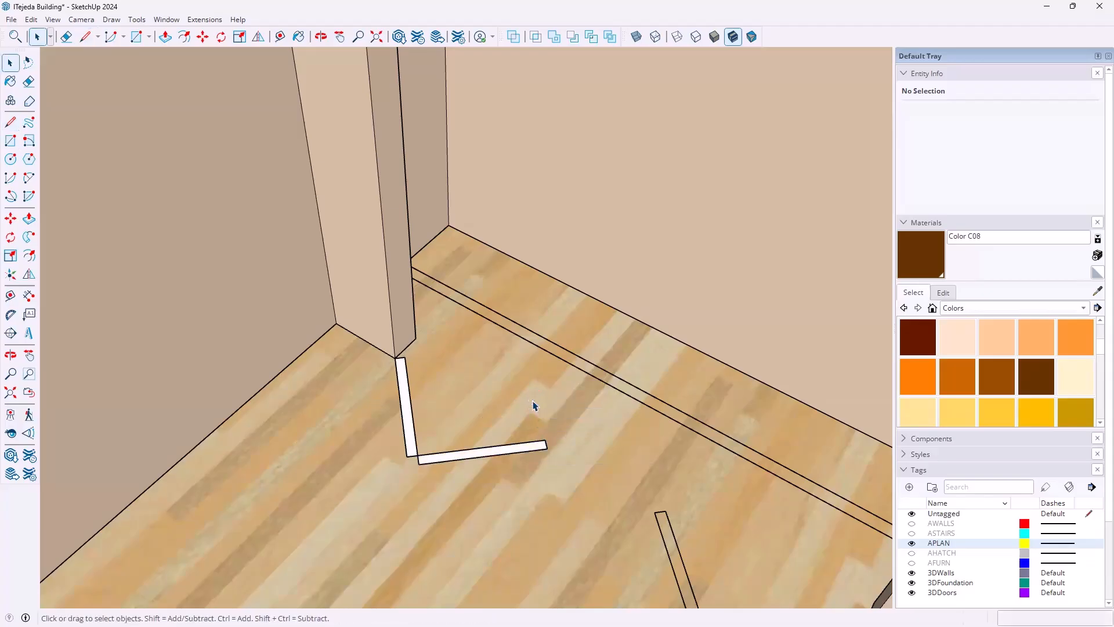
# - Hide the 3DFoundation tag so the floor does not overlap the two bifold panel faces
pyautogui.scroll(-3, 513, 397)
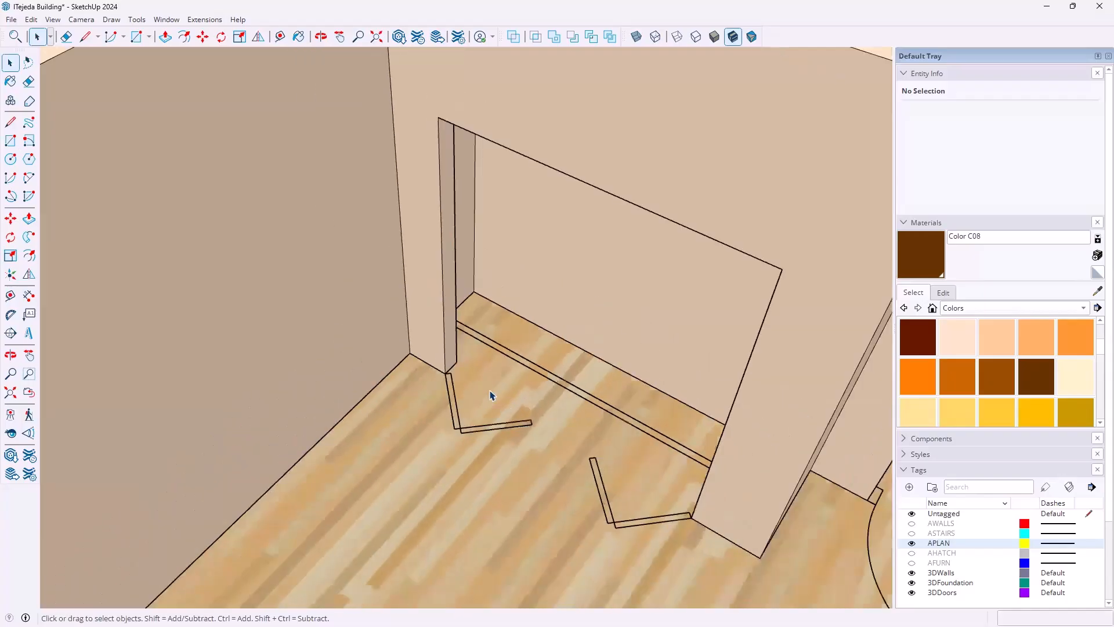
pyautogui.moveTo(449, 472); pyautogui.dragTo(510, 373, button='middle')
pyautogui.scroll(3, 465, 459)
pyautogui.scroll(3, 465, 460)
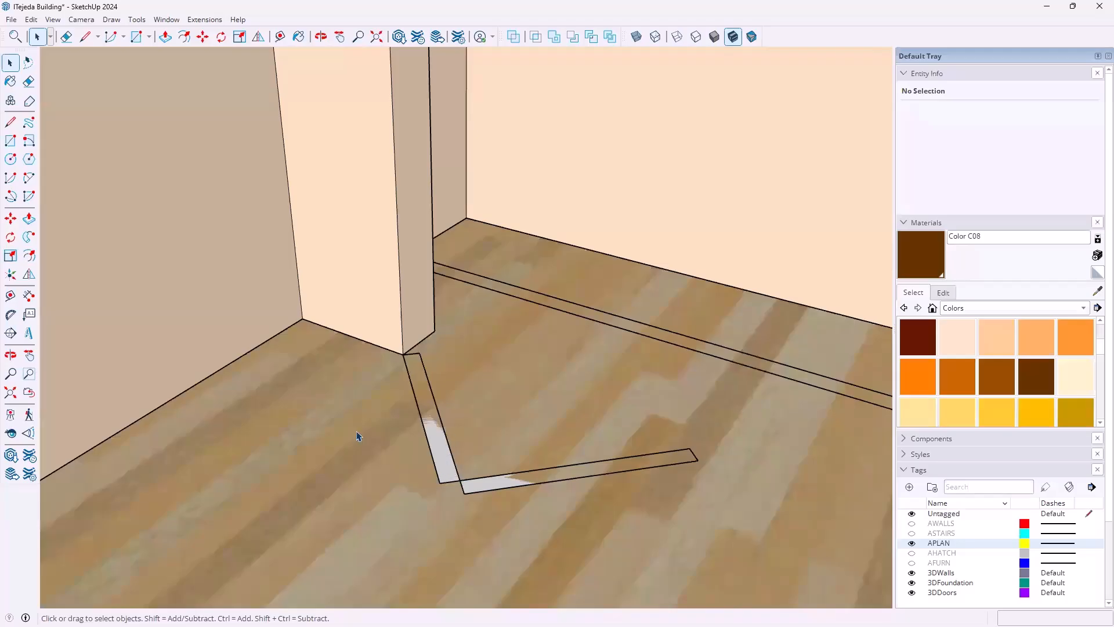
pyautogui.moveTo(390, 423); pyautogui.dragTo(348, 400, button='middle')
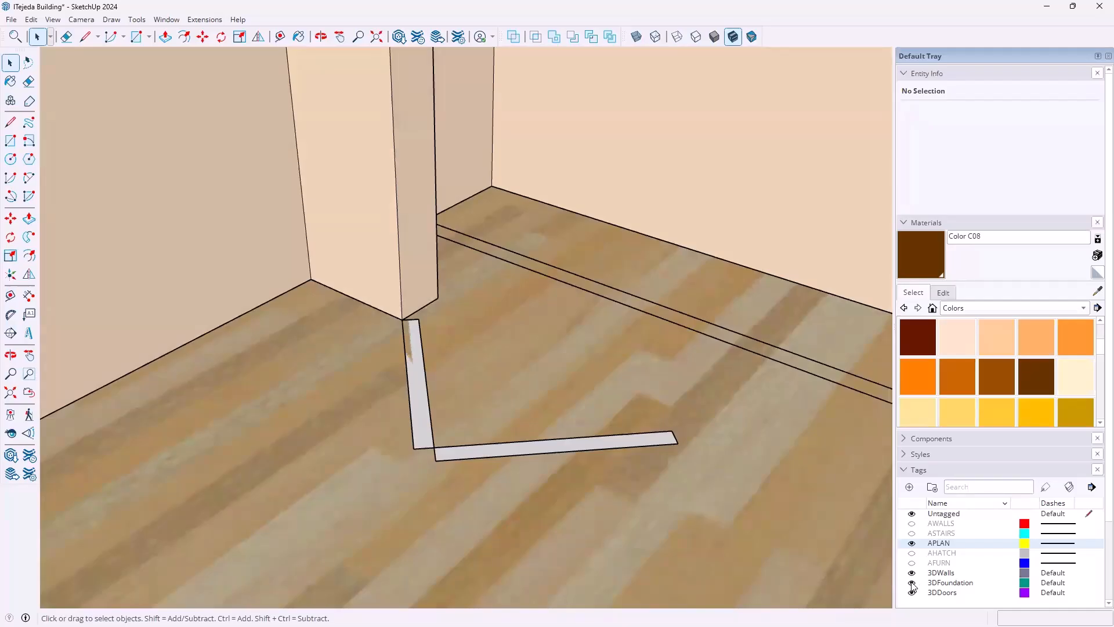
pyautogui.click(912, 582)
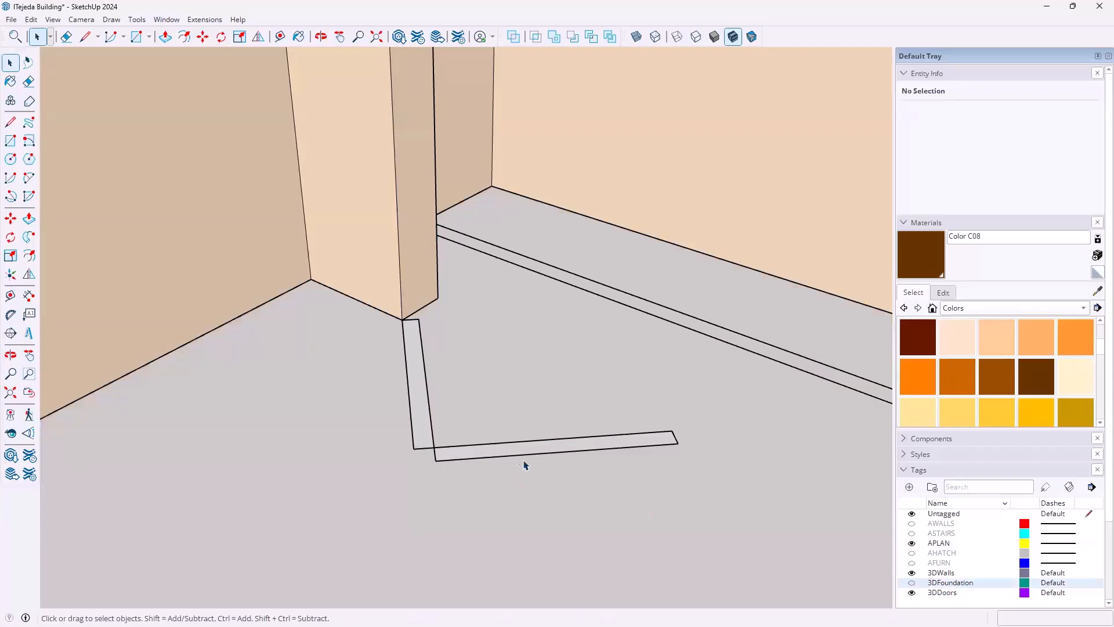
# - Push/Pull both bifold panel faces up 6' 8" to the height of the closet opening
pyautogui.scroll(-5, 504, 427)
pyautogui.moveTo(477, 406); pyautogui.dragTo(476, 470, button='middle')
pyautogui.scroll(2, 475, 469)
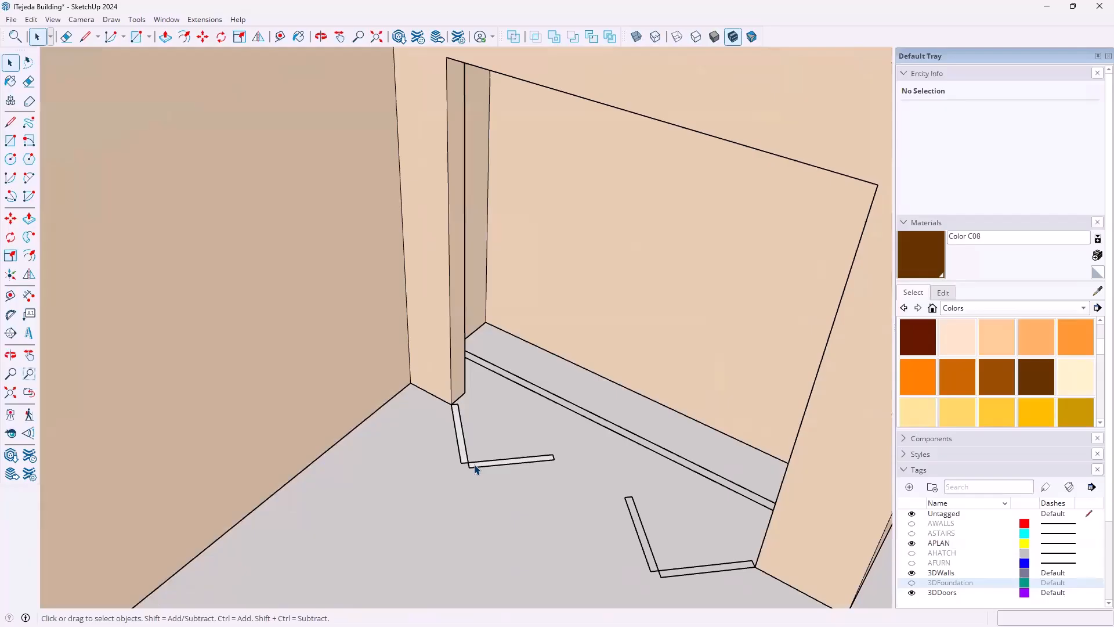
pyautogui.press('p')
pyautogui.scroll(2, 457, 457)
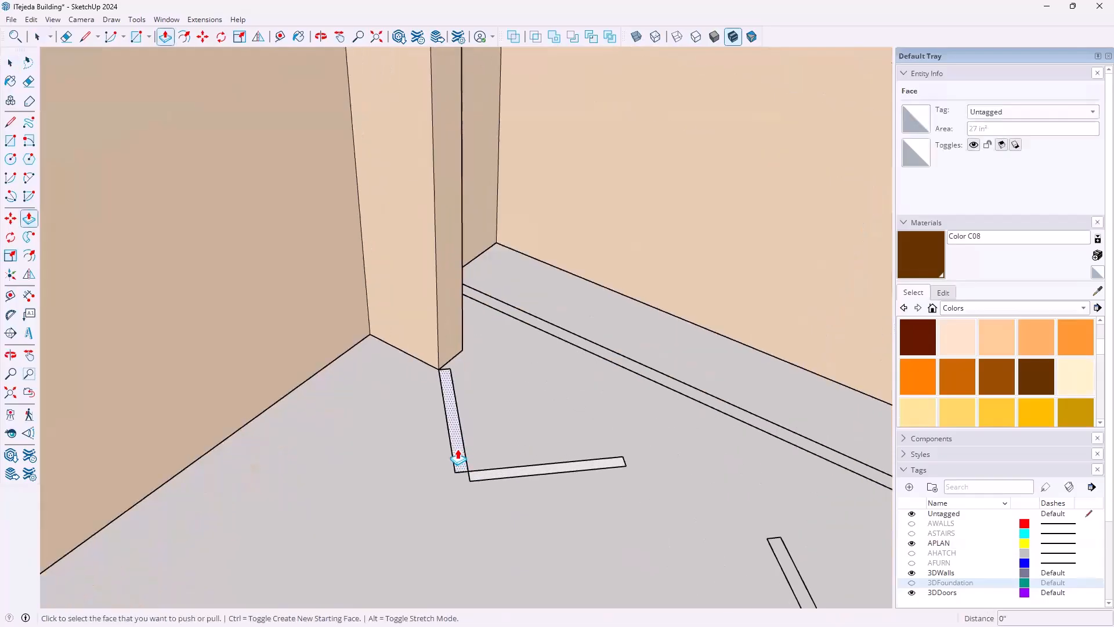
pyautogui.click(458, 456)
pyautogui.moveTo(455, 403); pyautogui.dragTo(471, 499, button='middle')
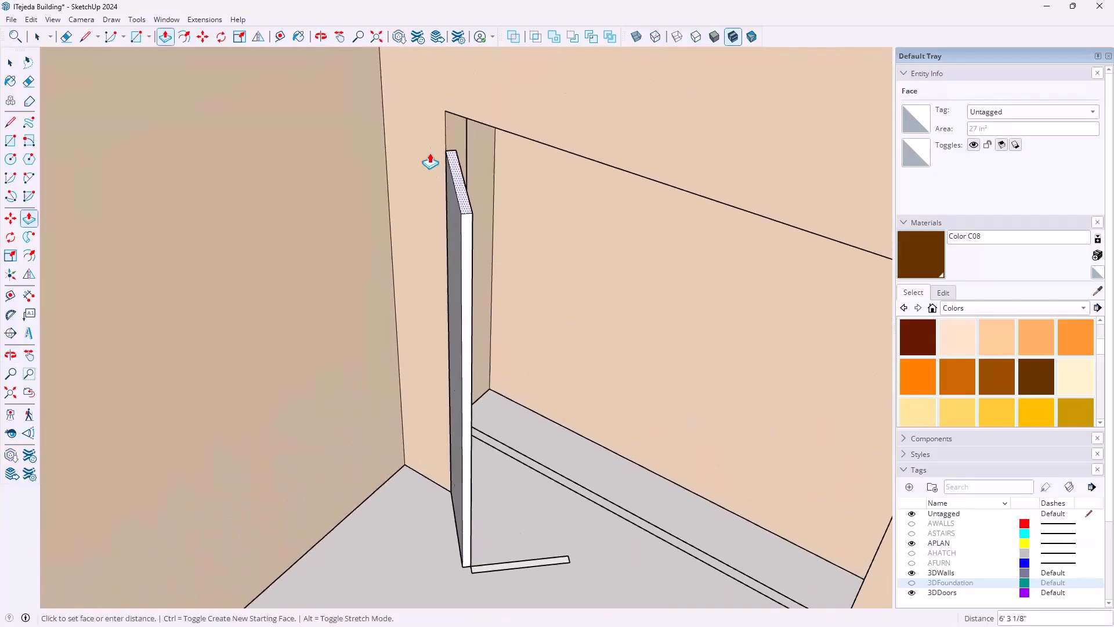
pyautogui.click(544, 146)
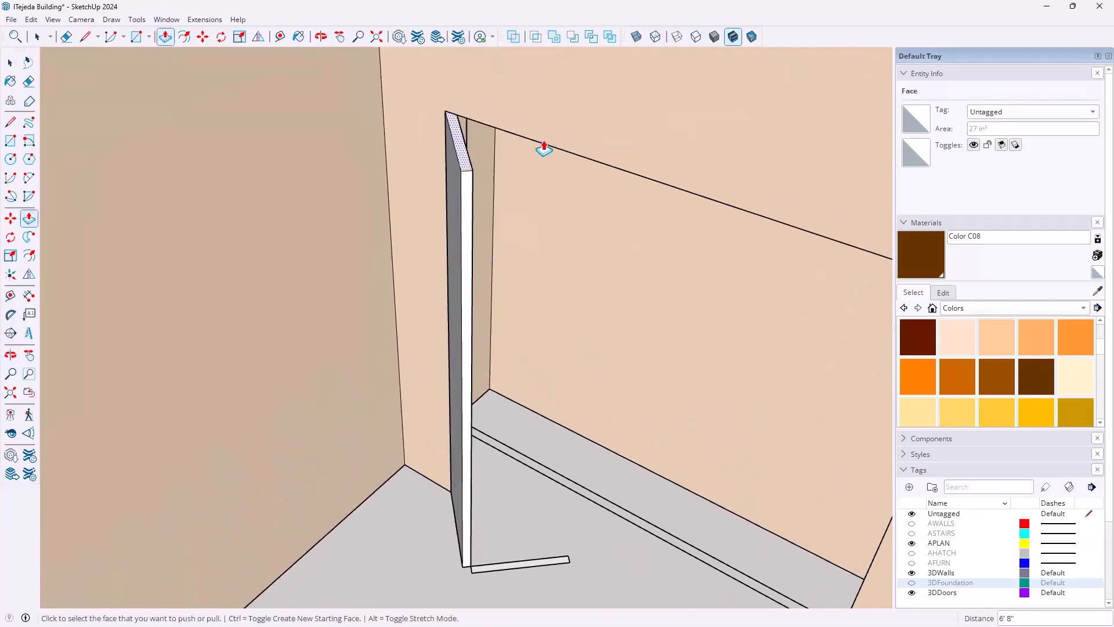
pyautogui.click(508, 571)
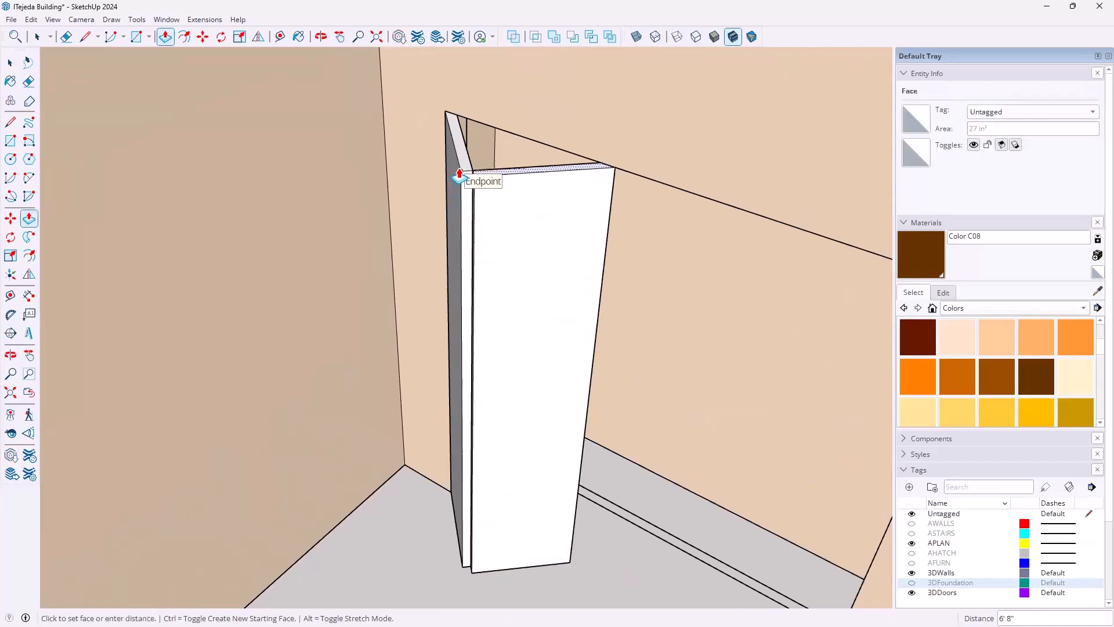
pyautogui.click(460, 174)
# - Select all the geometry of the two connected bifold panels and make it a group
pyautogui.press('o')
pyautogui.moveTo(500, 319); pyautogui.dragTo(503, 410)
pyautogui.press('p')
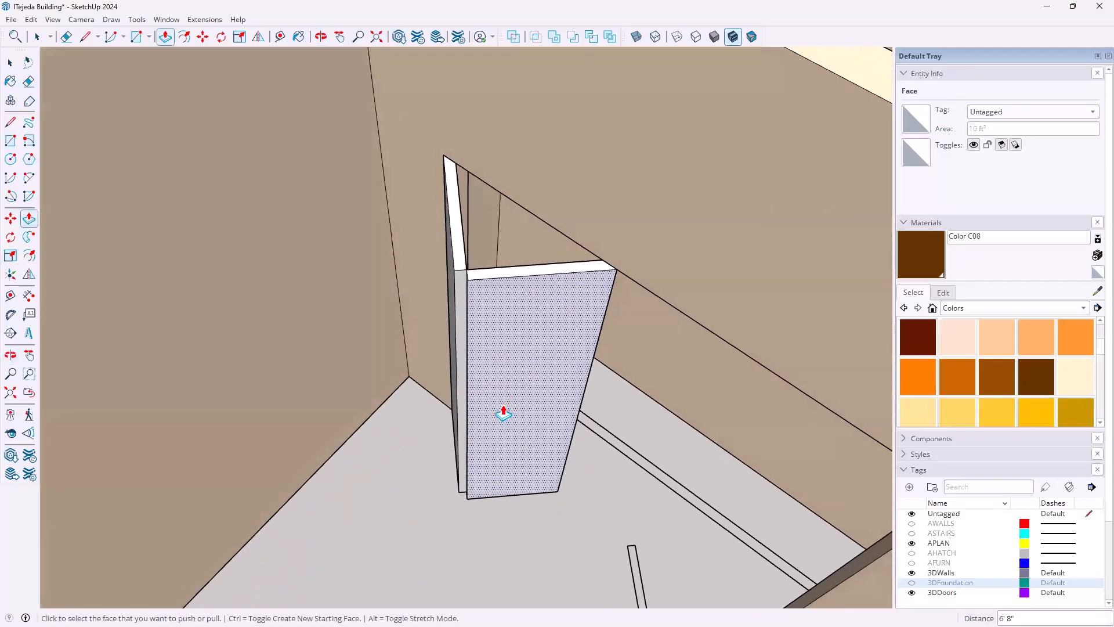
pyautogui.press('space')
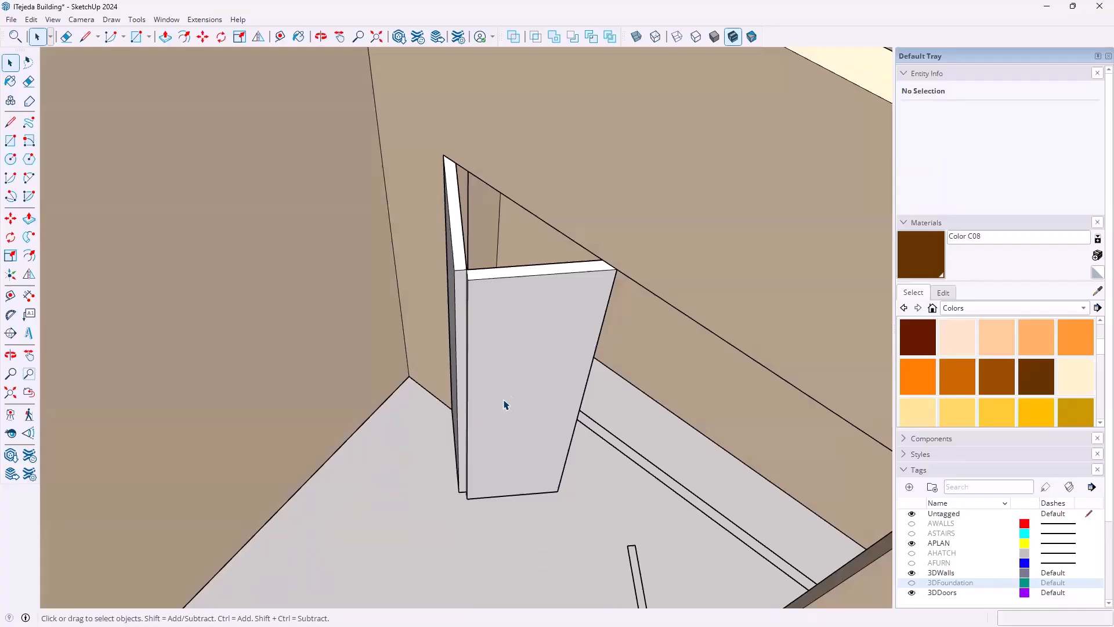
pyautogui.tripleClick(506, 391)
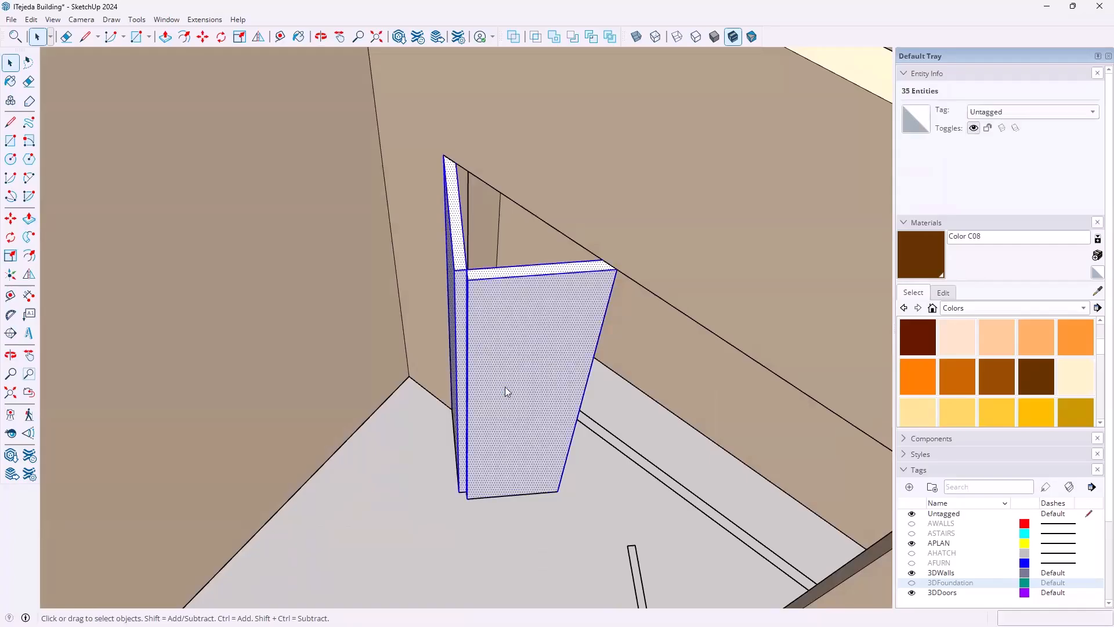
pyautogui.rightClick(505, 392)
pyautogui.click(556, 497)
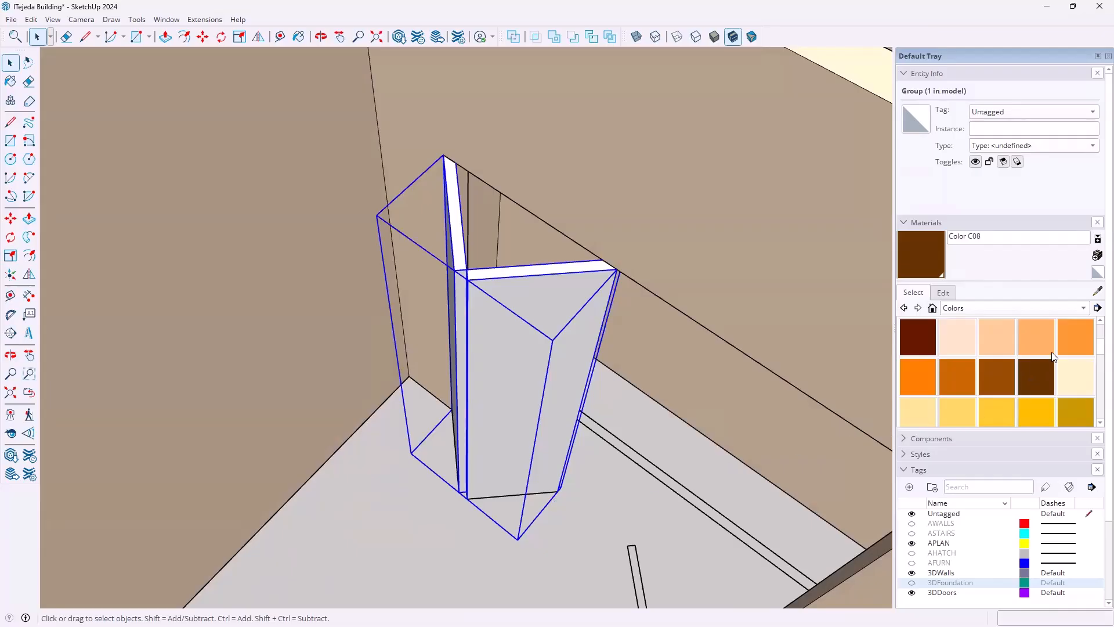
# - Paint the bifold panel group with the Wood Veneer 02 material from the Wood collection
pyautogui.click(1081, 309)
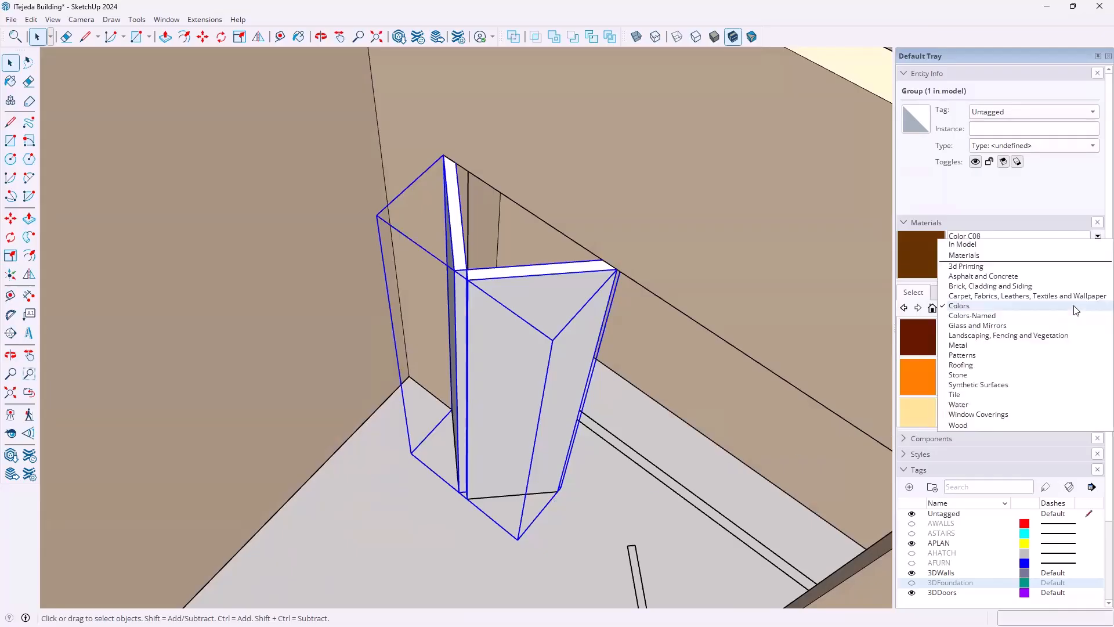
pyautogui.click(957, 424)
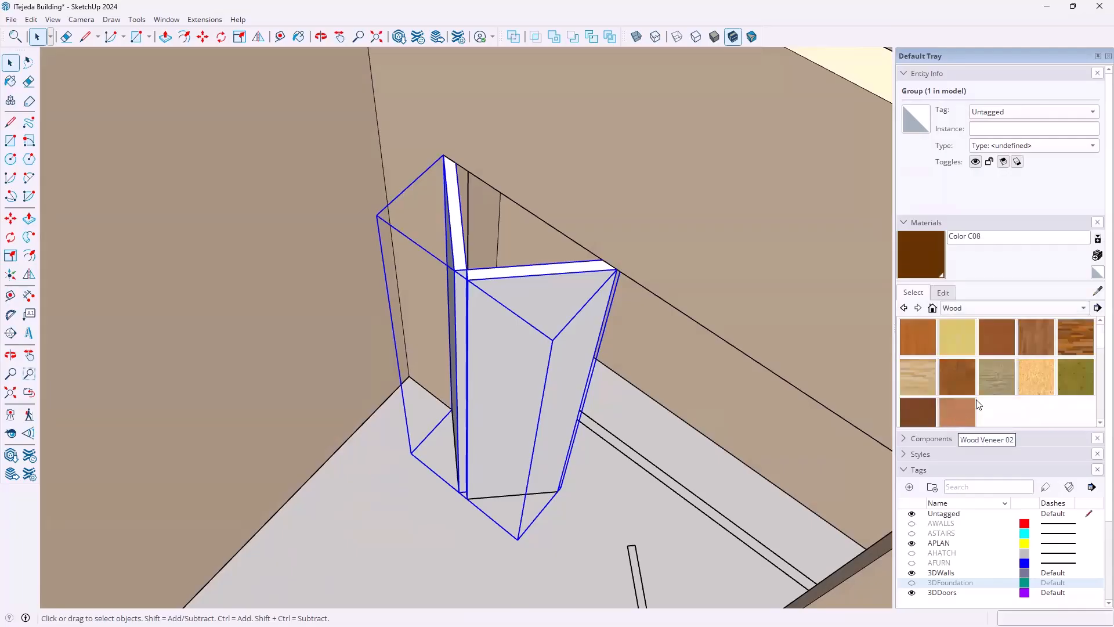
pyautogui.click(956, 335)
pyautogui.click(551, 270)
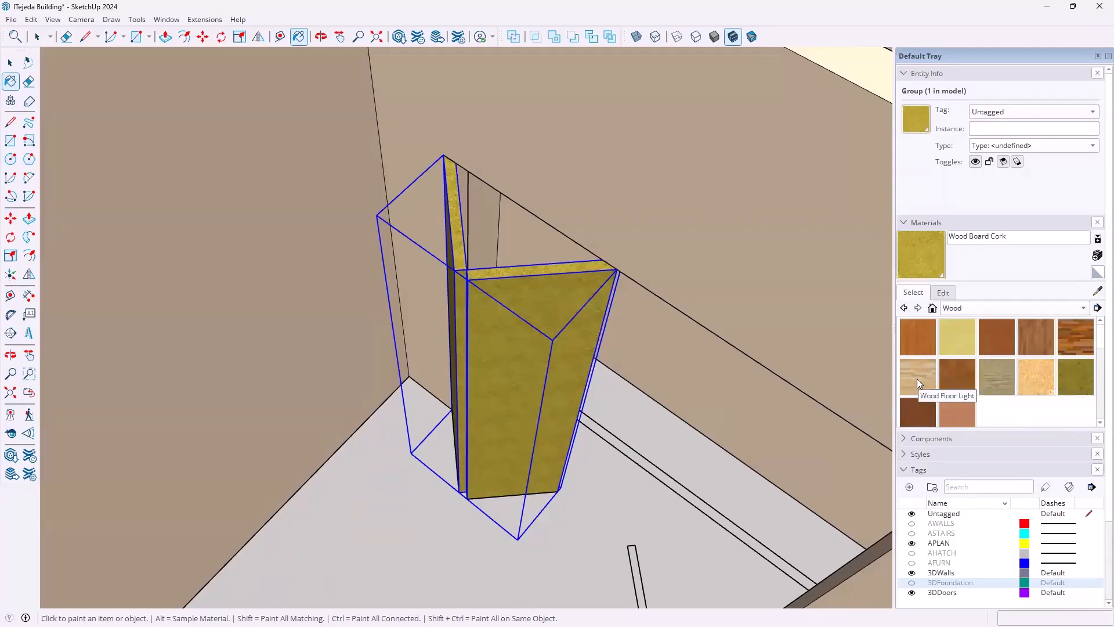
pyautogui.click(963, 413)
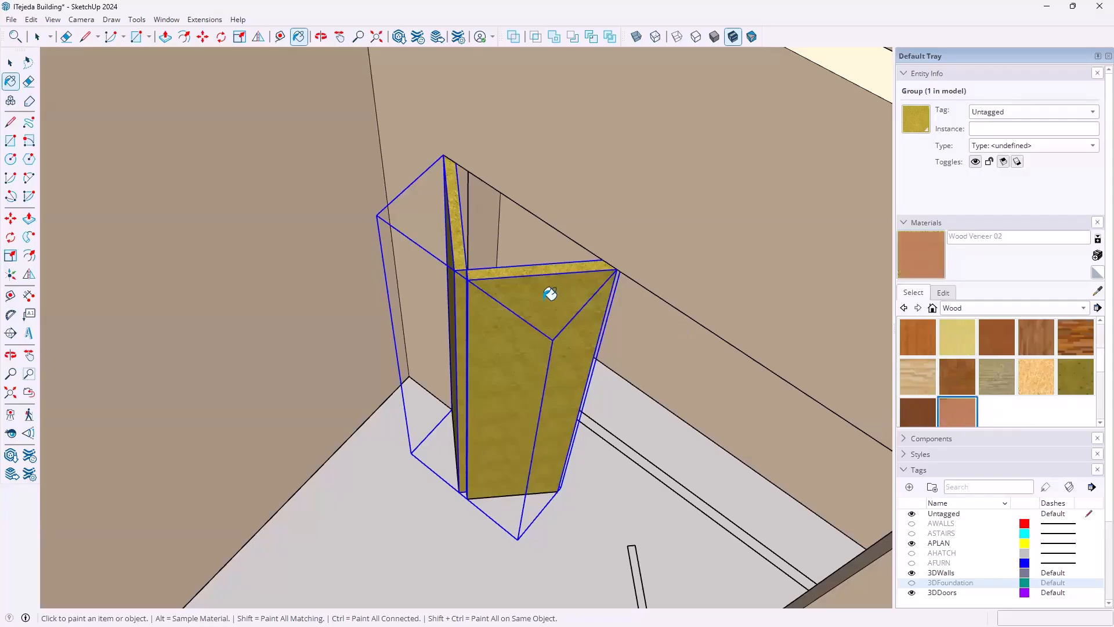
pyautogui.click(549, 296)
# - Copy the bifold panel group about 3' 8 7/16" across the closet opening, snapping its bottom corner to the second bifold's plan corner
pyautogui.scroll(-4, 576, 332)
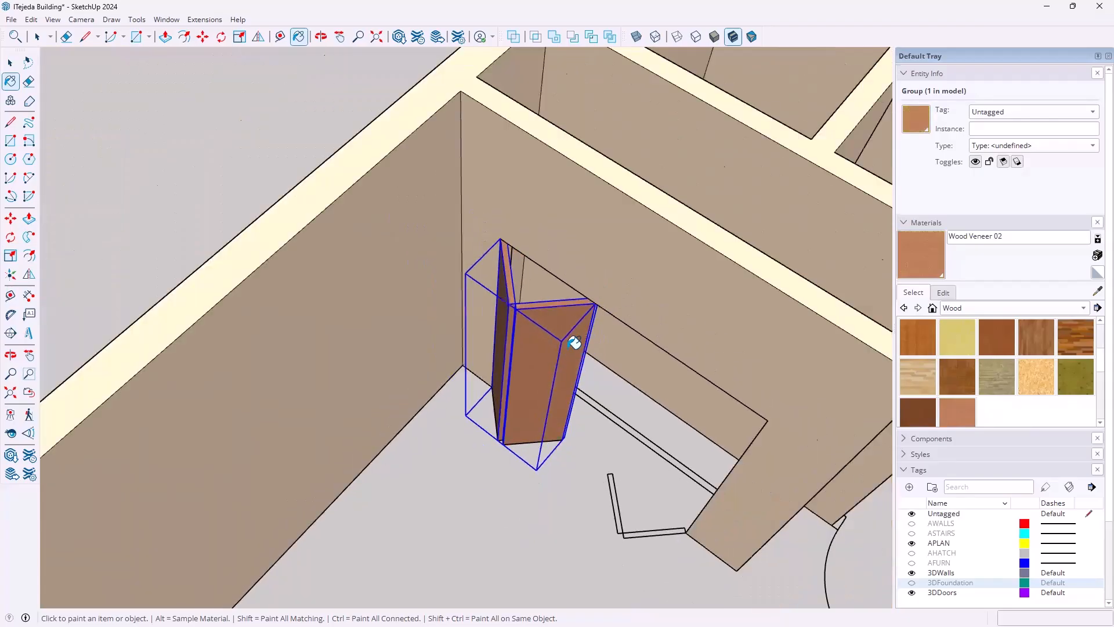
pyautogui.moveTo(415, 360)
pyautogui.mouseDown(button='middle')
pyautogui.moveTo(435, 279)
pyautogui.moveTo(479, 331)
pyautogui.mouseUp(button='middle')
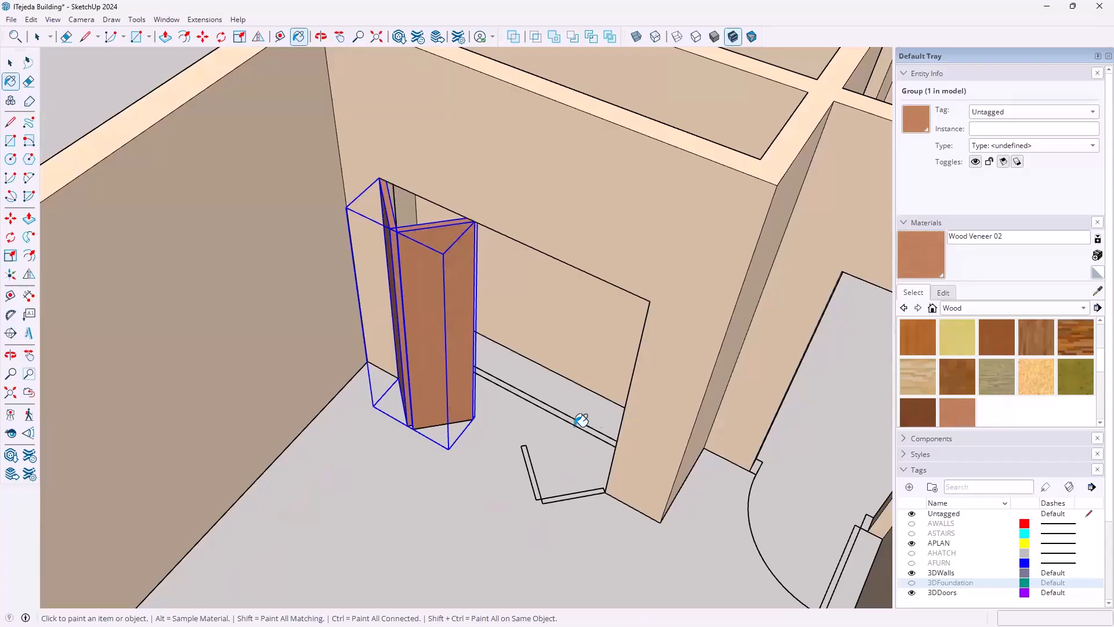
pyautogui.scroll(5, 503, 424)
pyautogui.moveTo(508, 432); pyautogui.dragTo(474, 421, button='middle')
pyautogui.scroll(3, 474, 422)
pyautogui.press('m')
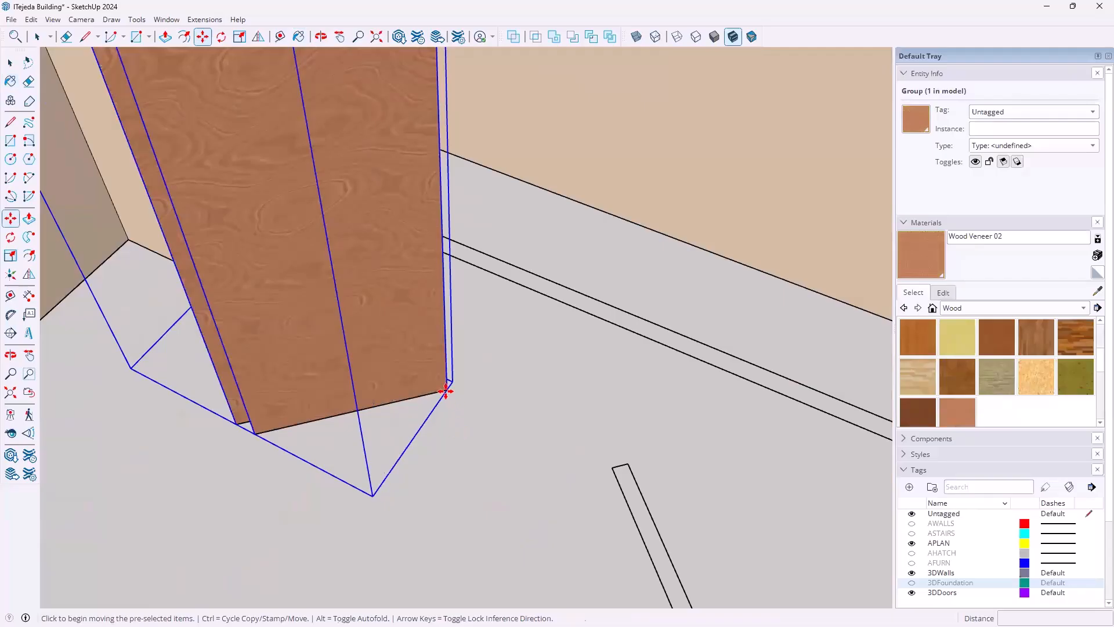
pyautogui.scroll(2, 445, 391)
pyautogui.click(446, 384)
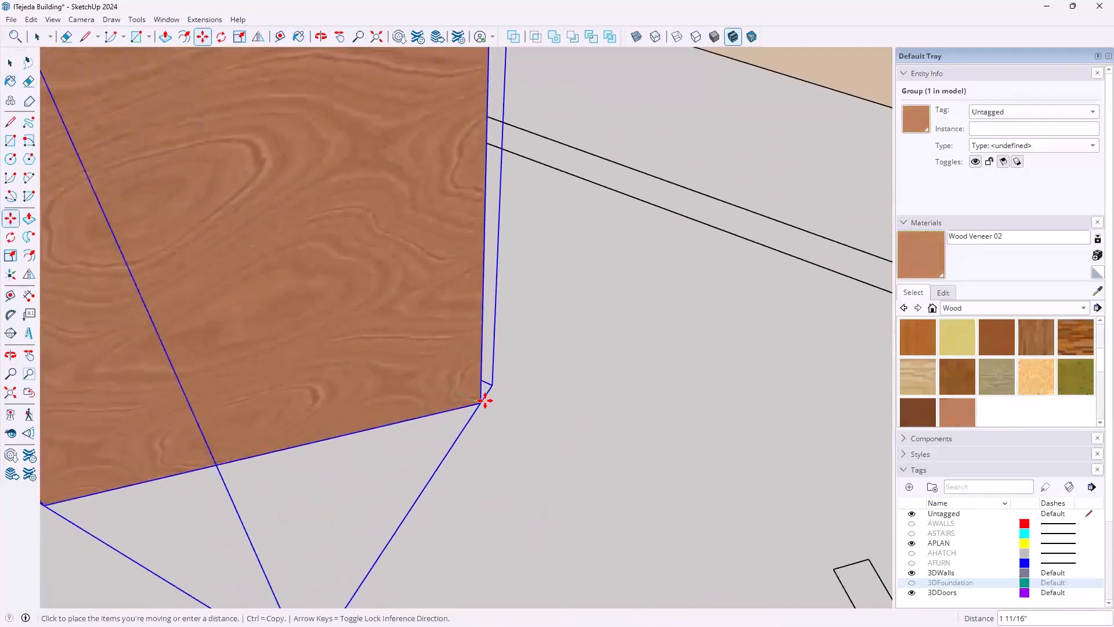
pyautogui.scroll(-3, 486, 399)
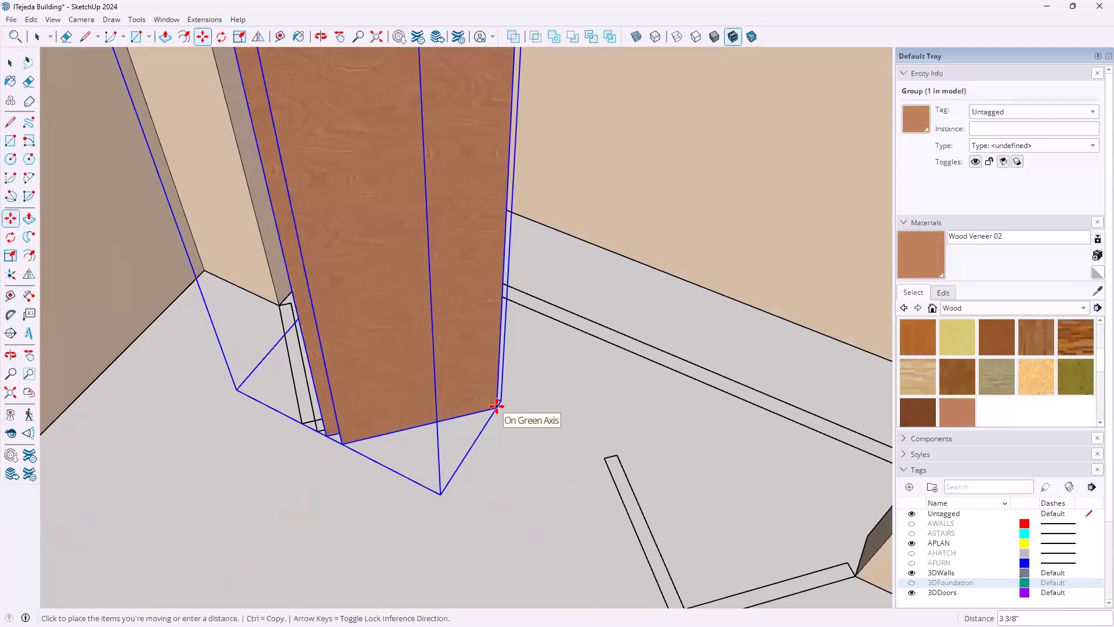
pyautogui.moveTo(496, 406)
pyautogui.mouseDown(button='middle')
pyautogui.moveTo(699, 499)
pyautogui.moveTo(483, 392)
pyautogui.moveTo(502, 400)
pyautogui.mouseUp(button='middle')
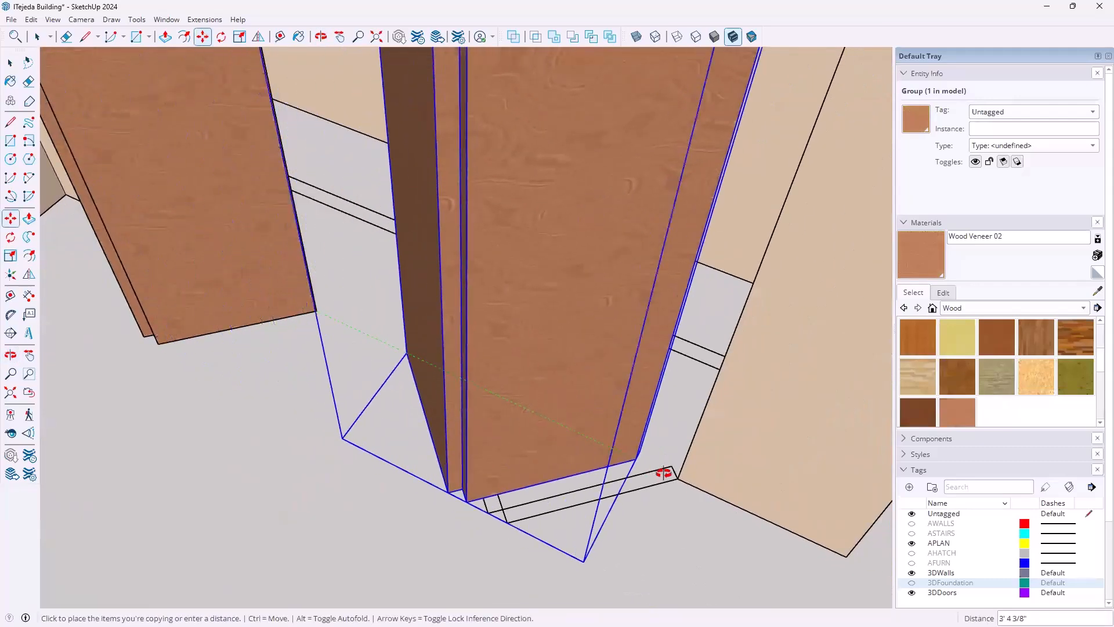
pyautogui.click(671, 475)
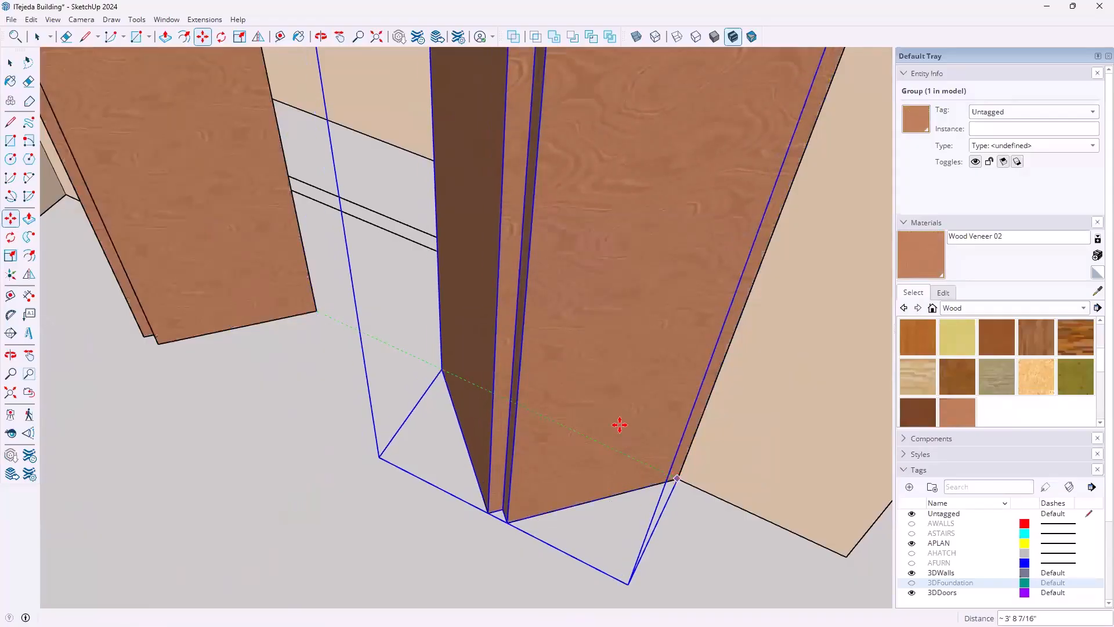
# - Select both bifold panel groups in the closet opening and combine them into one group
pyautogui.scroll(-1, 618, 420)
pyautogui.scroll(-3, 618, 420)
pyautogui.moveTo(632, 301); pyautogui.dragTo(391, 422, button='middle')
pyautogui.scroll(-2, 398, 399)
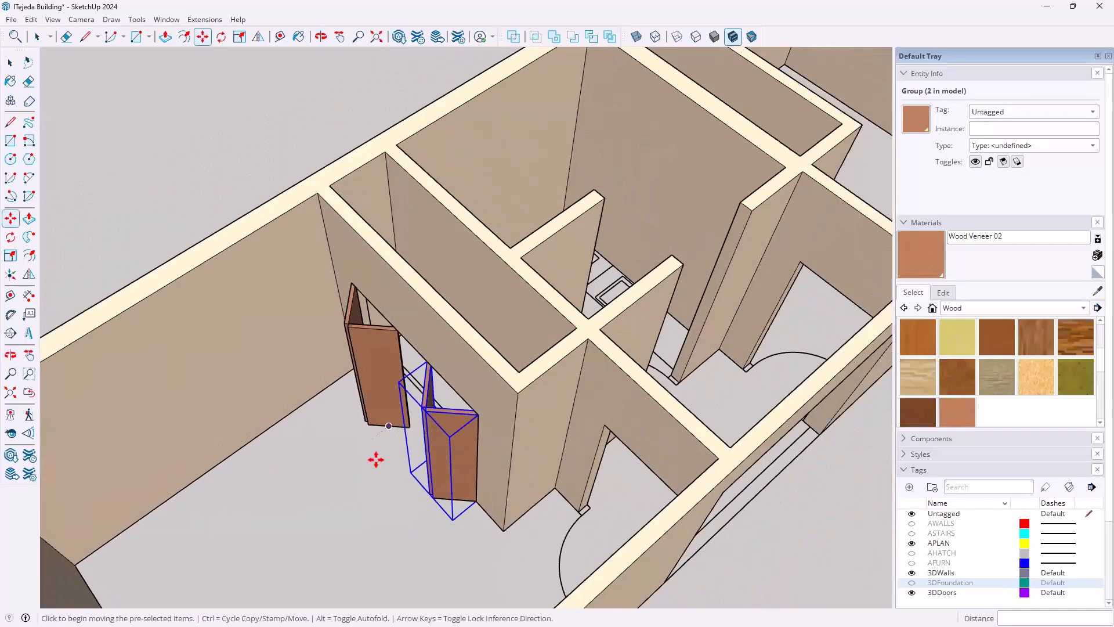
pyautogui.press('space')
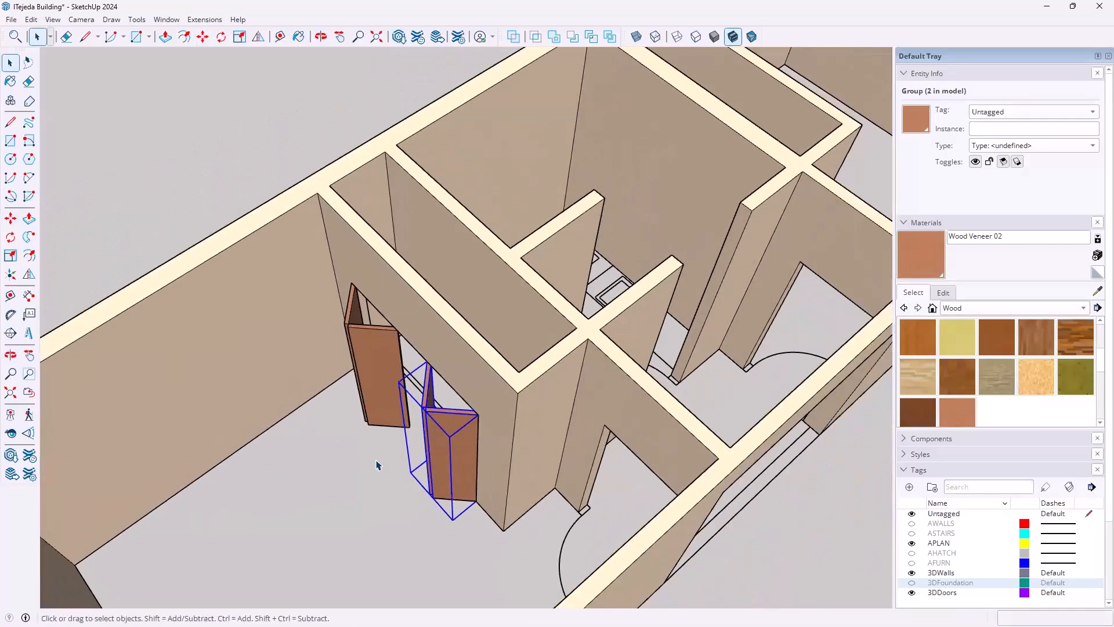
pyautogui.click(372, 358)
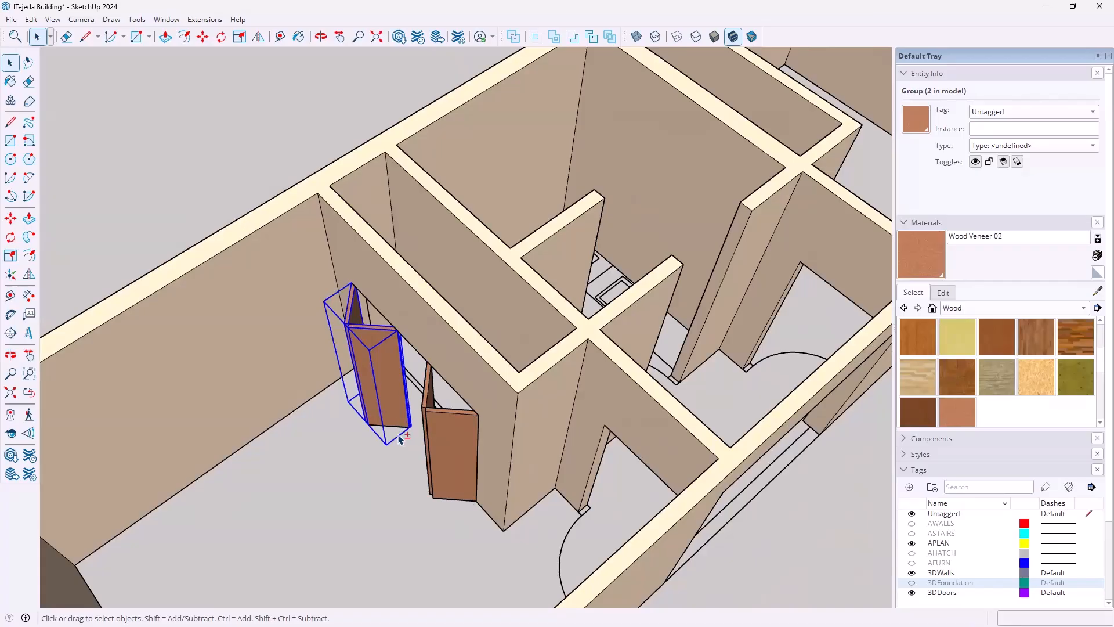
pyautogui.keyDown('ctrl'); pyautogui.click(440, 432); pyautogui.keyUp('ctrl')
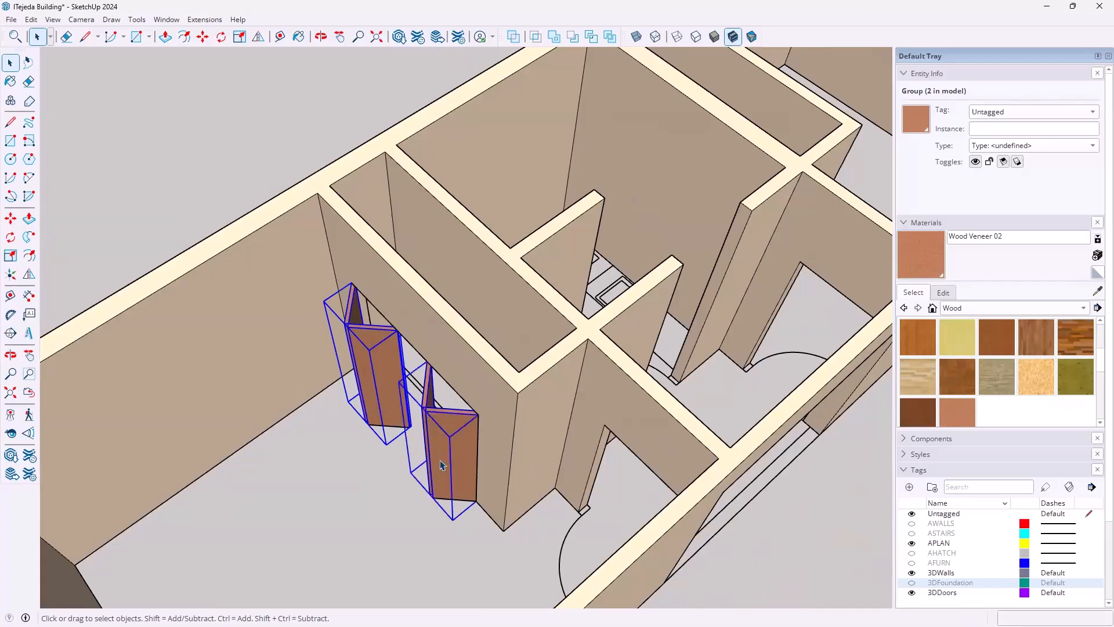
pyautogui.rightClick(448, 419)
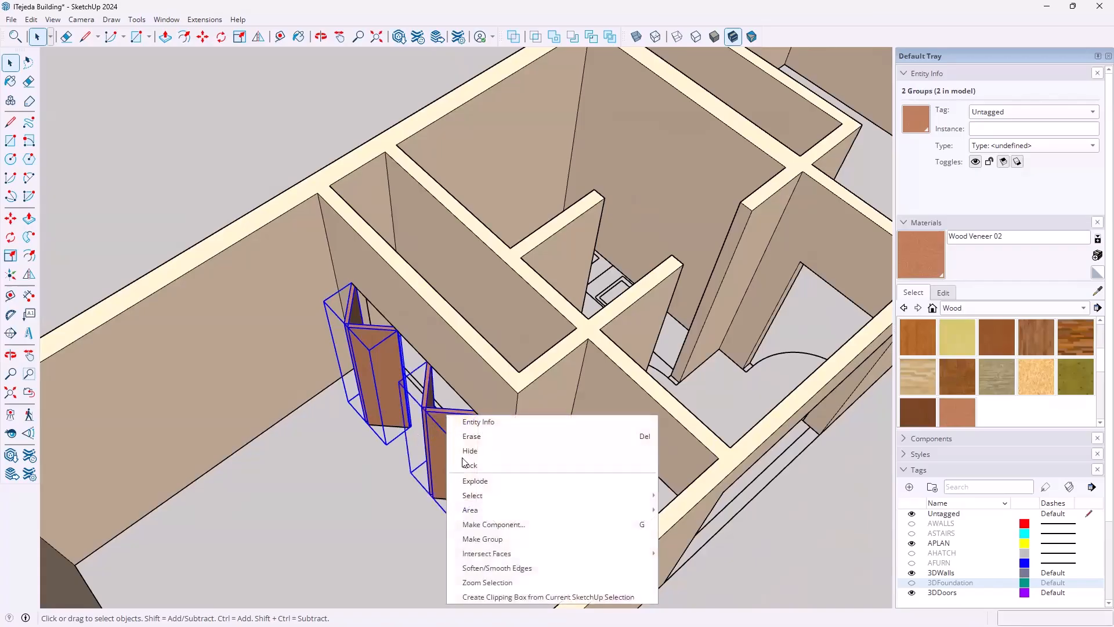
pyautogui.click(489, 539)
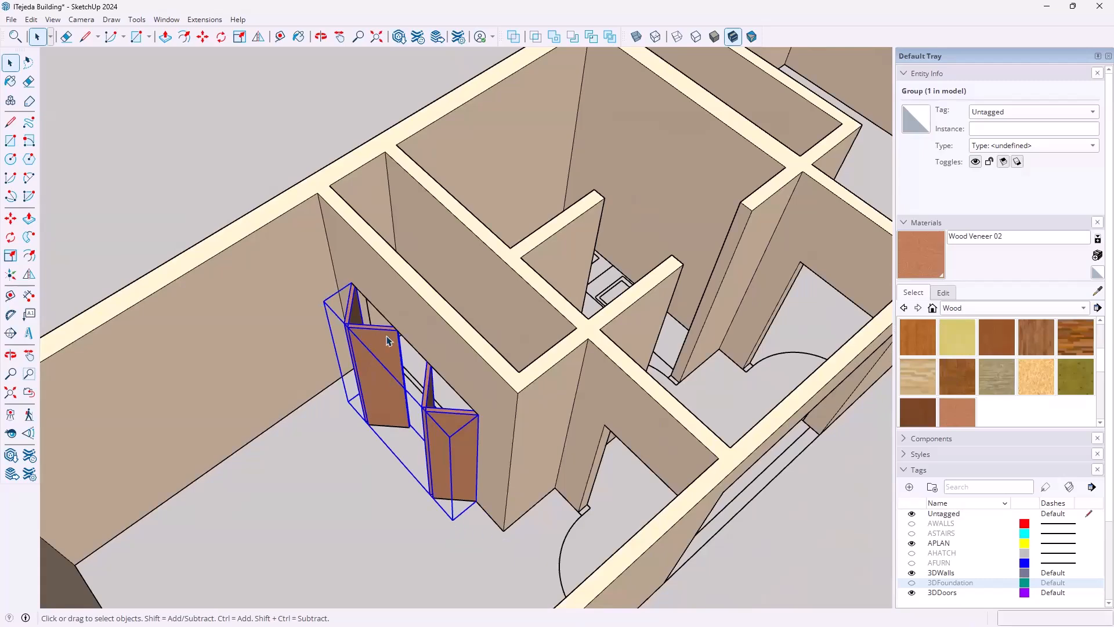
# - Use Flip in copy mode to mirror the closet's bifold door group across the wall between the closet and the bathroom
pyautogui.scroll(-3, 389, 340)
pyautogui.moveTo(512, 336); pyautogui.dragTo(319, 278, button='middle')
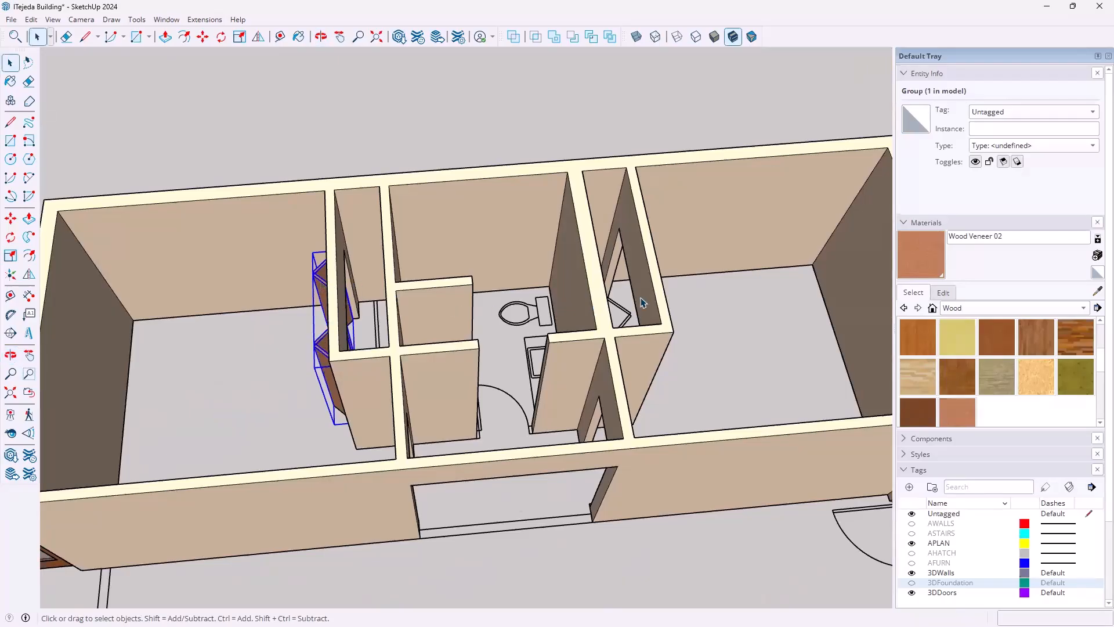
pyautogui.moveTo(602, 308); pyautogui.dragTo(250, 194, button='middle')
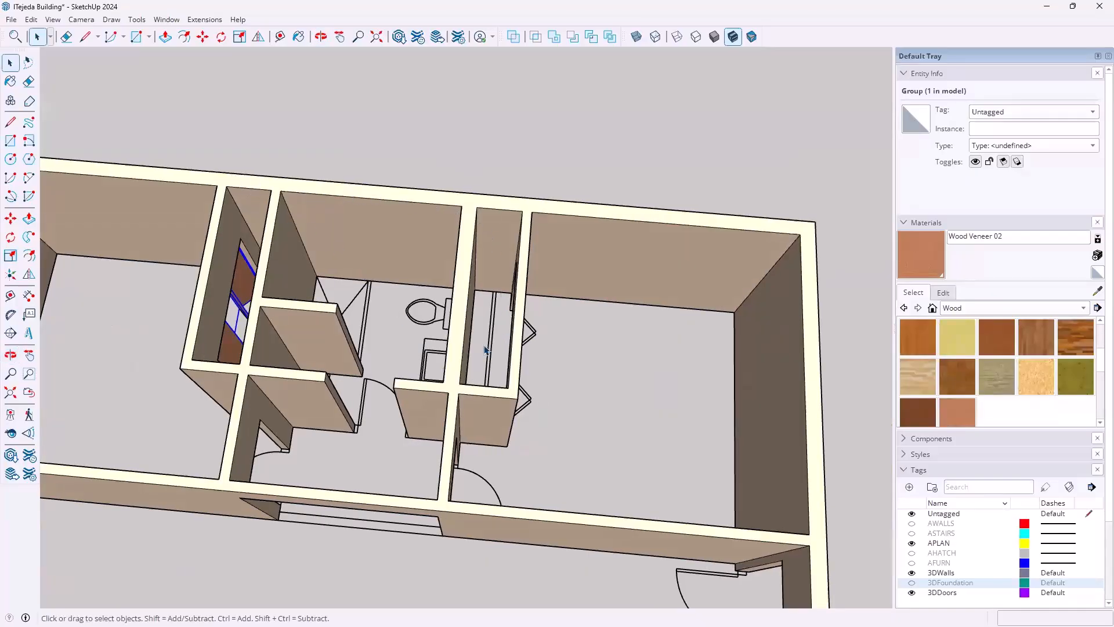
pyautogui.moveTo(599, 338); pyautogui.dragTo(514, 332, button='middle')
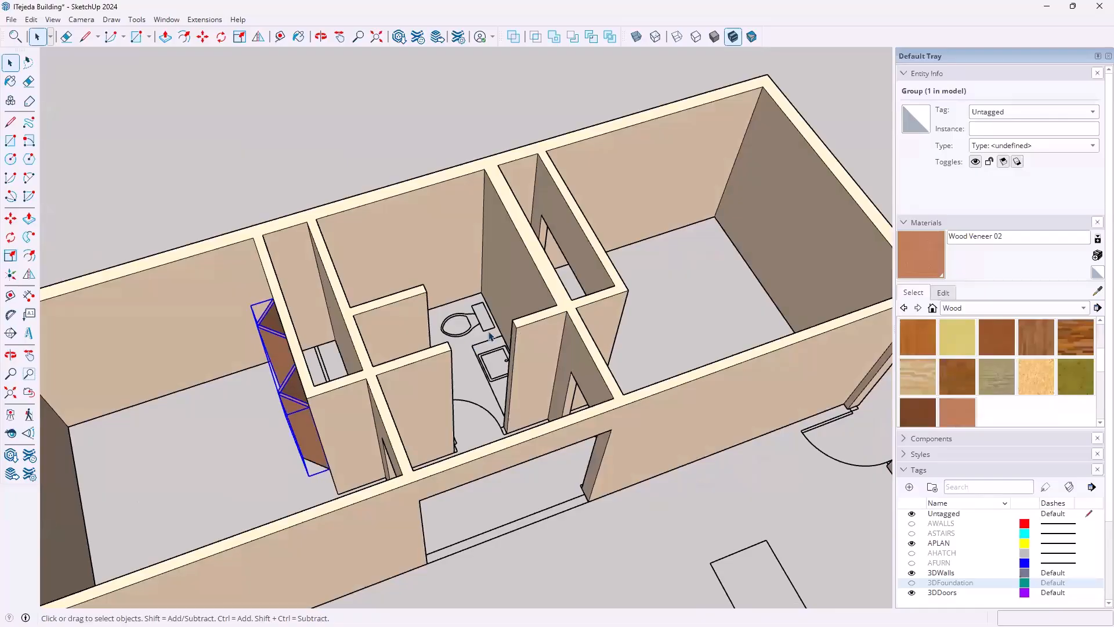
pyautogui.click(258, 36)
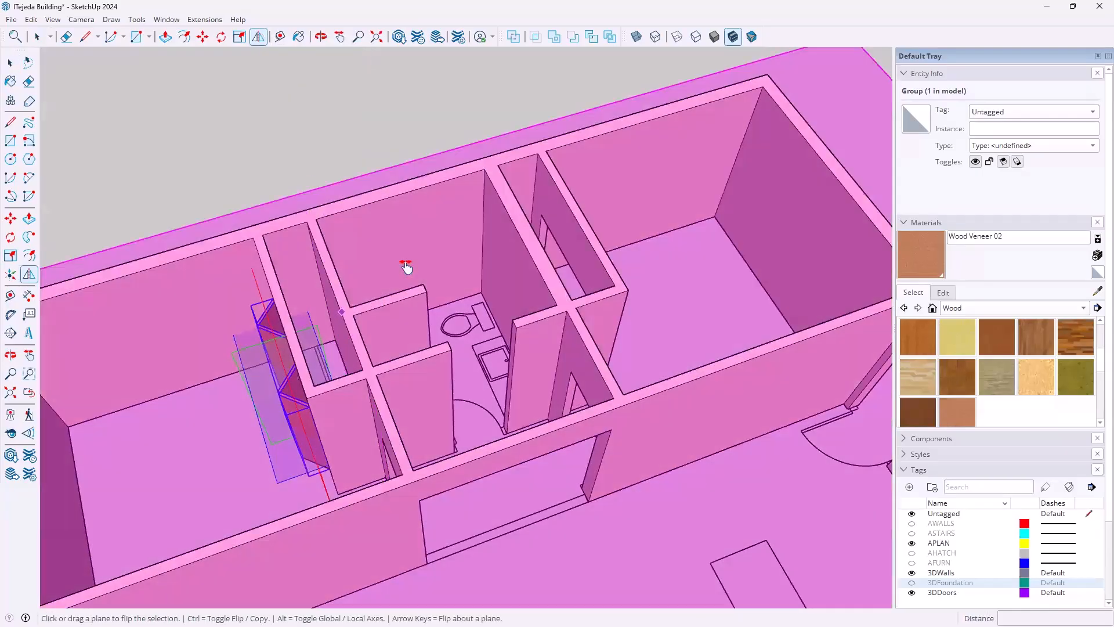
pyautogui.moveTo(405, 266); pyautogui.dragTo(440, 233, button='middle')
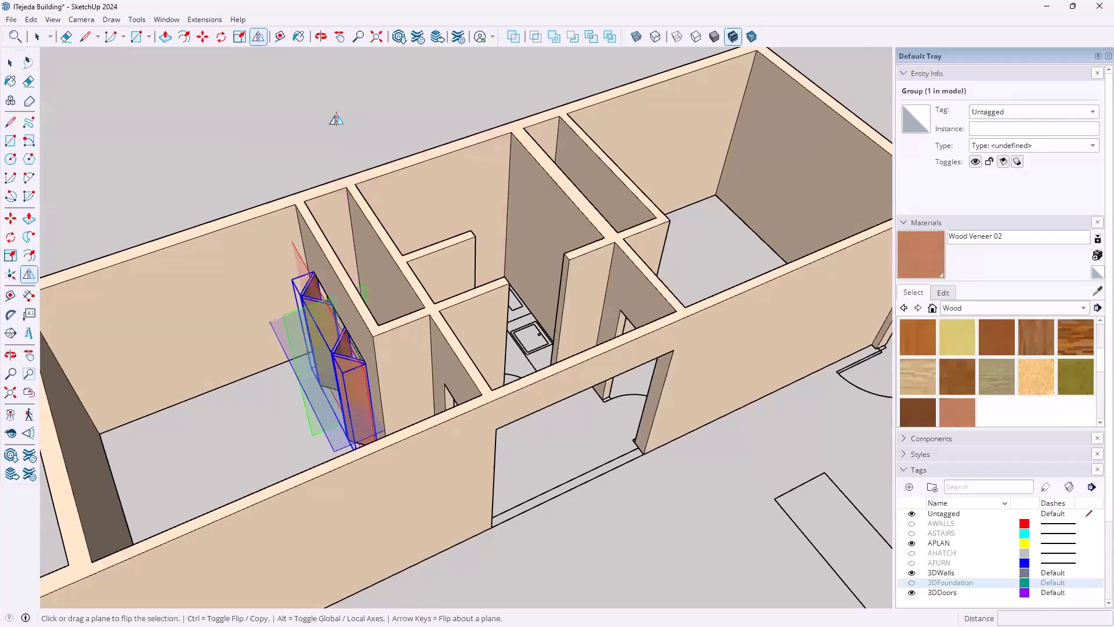
pyautogui.press('ctrl')
pyautogui.moveTo(372, 115)
pyautogui.mouseDown(button='middle')
pyautogui.moveTo(333, 159)
pyautogui.moveTo(211, 149)
pyautogui.moveTo(231, 120)
pyautogui.moveTo(378, 99)
pyautogui.moveTo(374, 121)
pyautogui.mouseUp(button='middle')
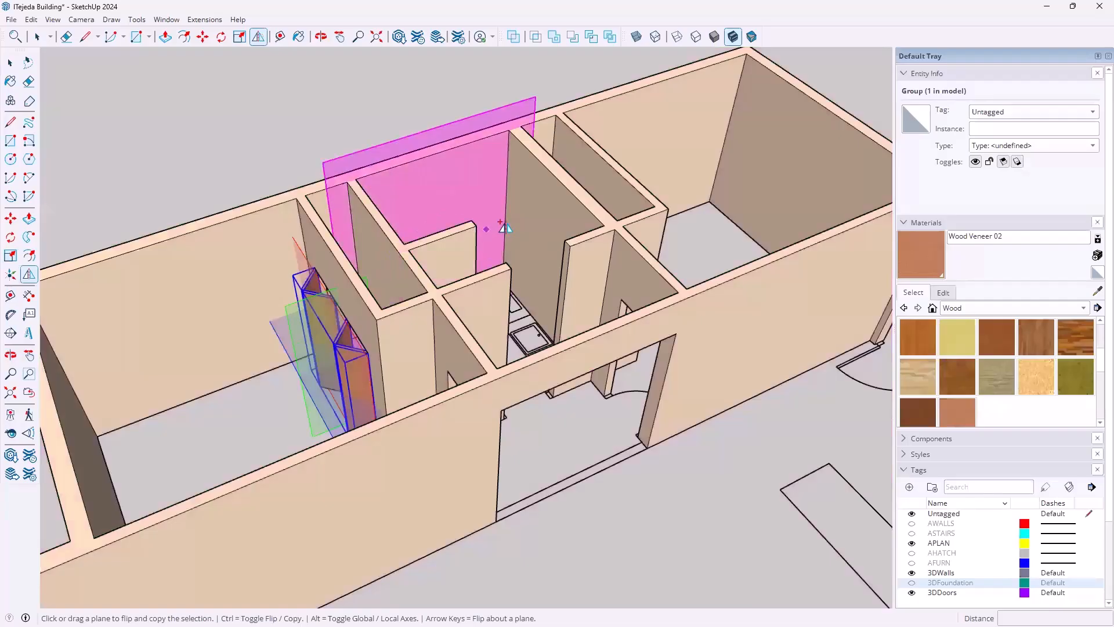
pyautogui.scroll(-2, 498, 227)
pyautogui.moveTo(497, 231); pyautogui.dragTo(394, 288, button='middle')
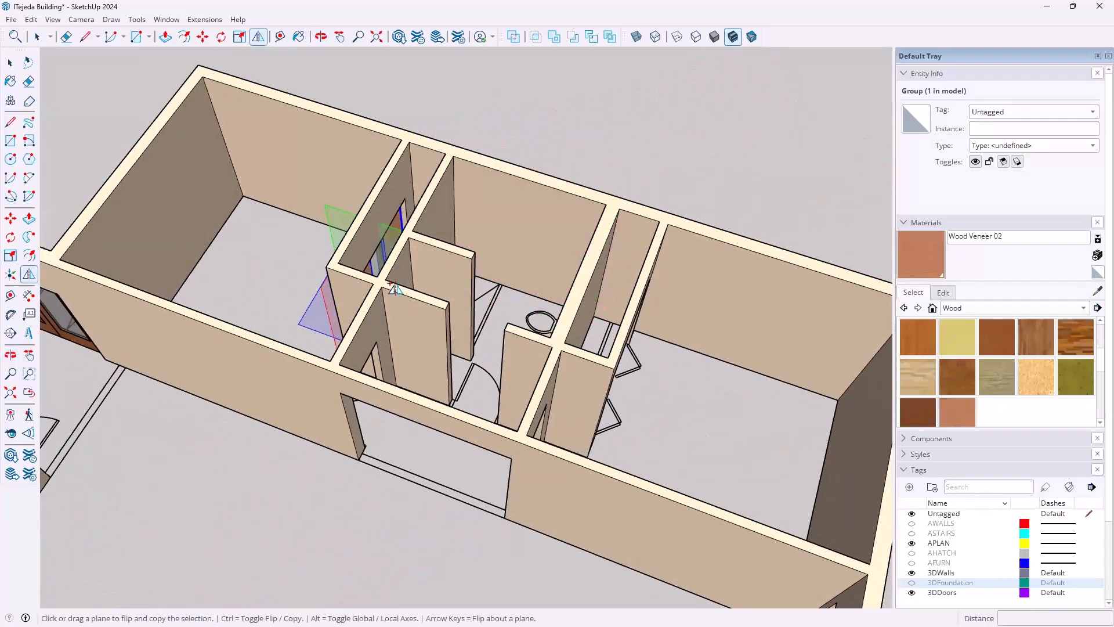
pyautogui.click(437, 208)
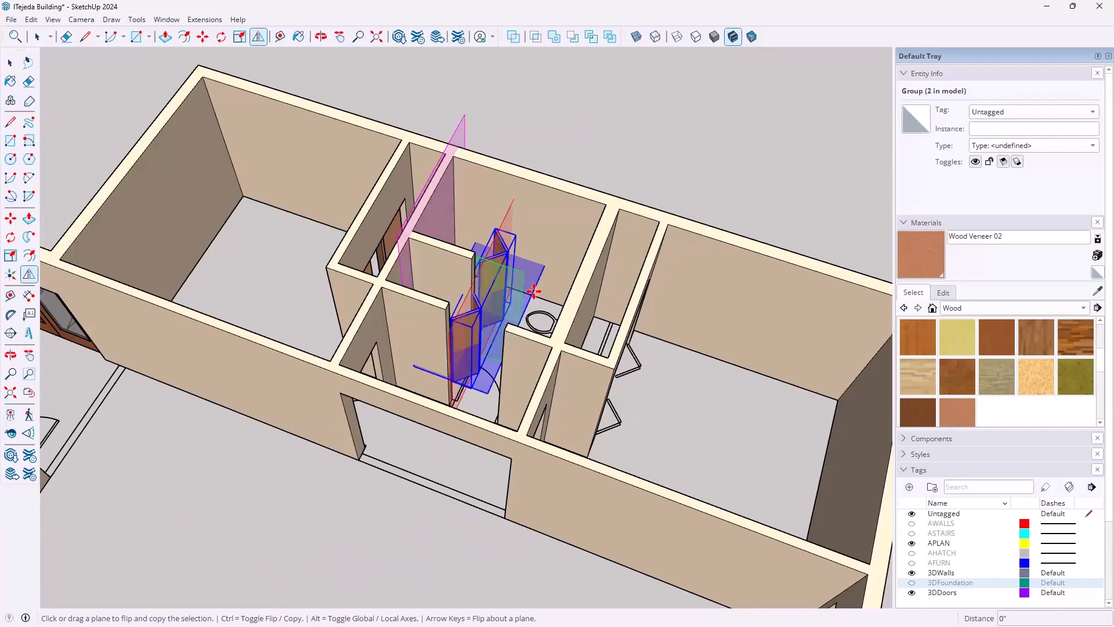
# - Move the mirrored bifold doors 8' 3" along the red axis into the opposite bedroom's closet opening, aligned with the wall corner
pyautogui.press('m')
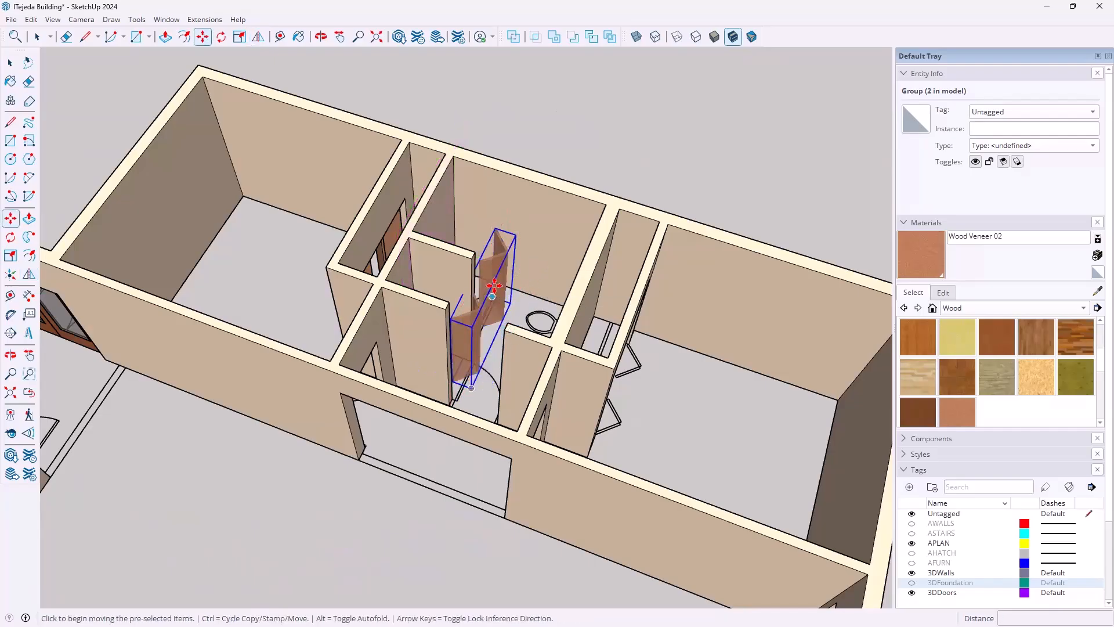
pyautogui.scroll(4, 495, 289)
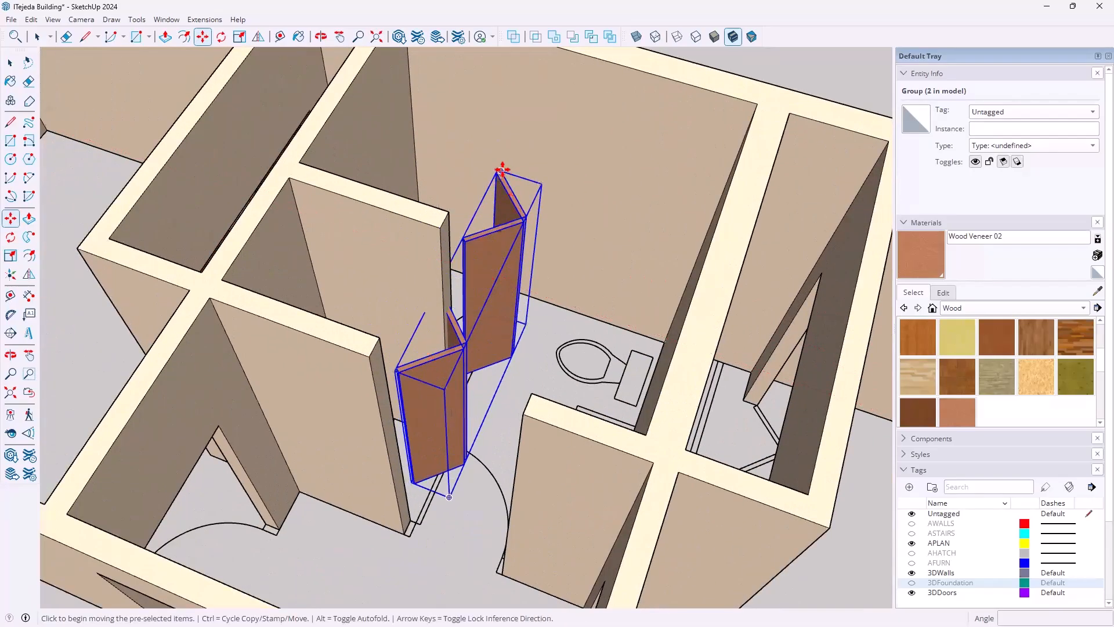
pyautogui.scroll(5, 504, 170)
pyautogui.scroll(4, 497, 174)
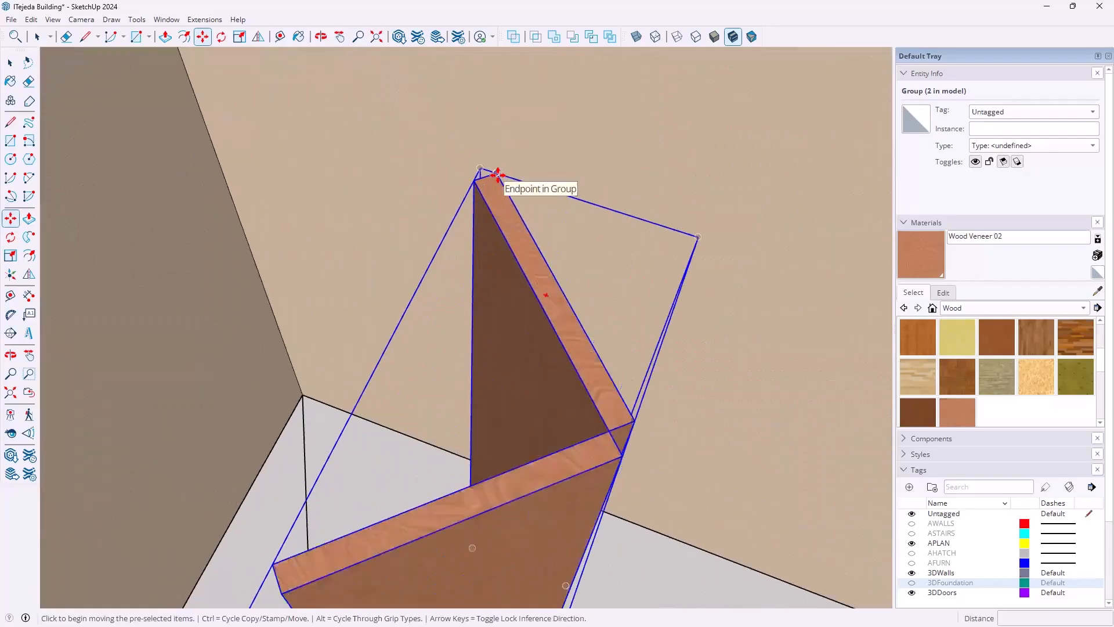
pyautogui.click(495, 171)
pyautogui.scroll(-8, 534, 181)
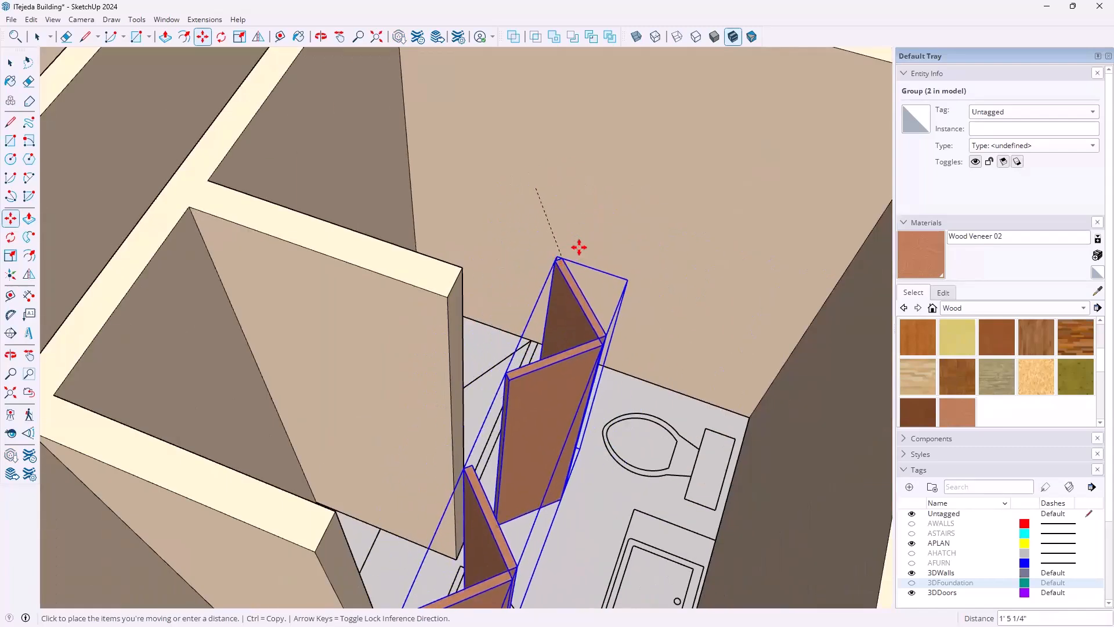
pyautogui.scroll(-2, 582, 231)
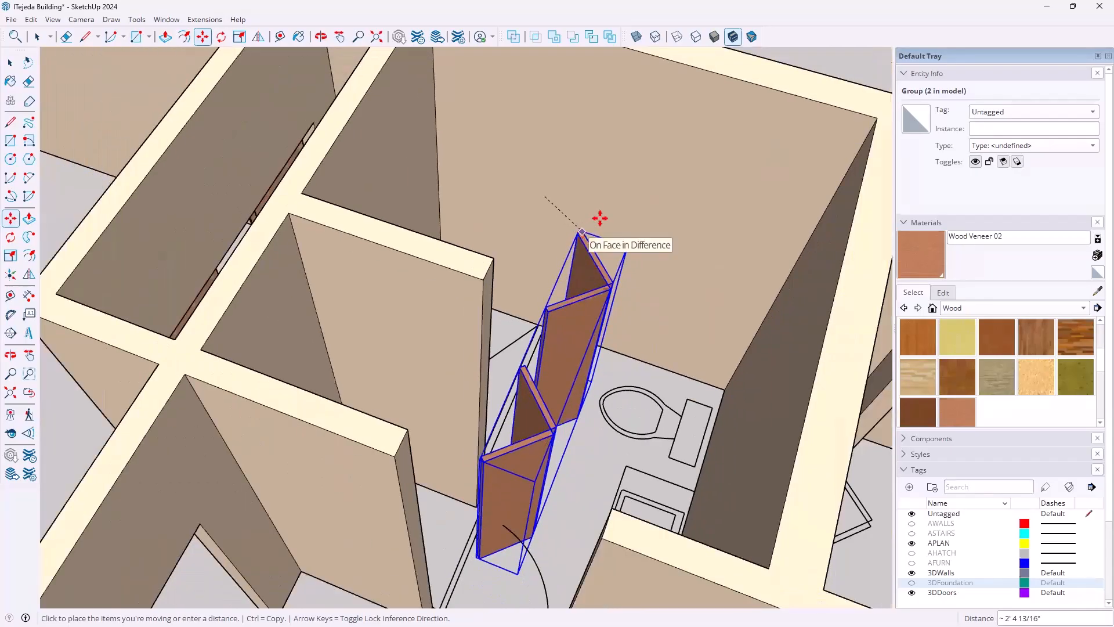
pyautogui.scroll(-3, 602, 217)
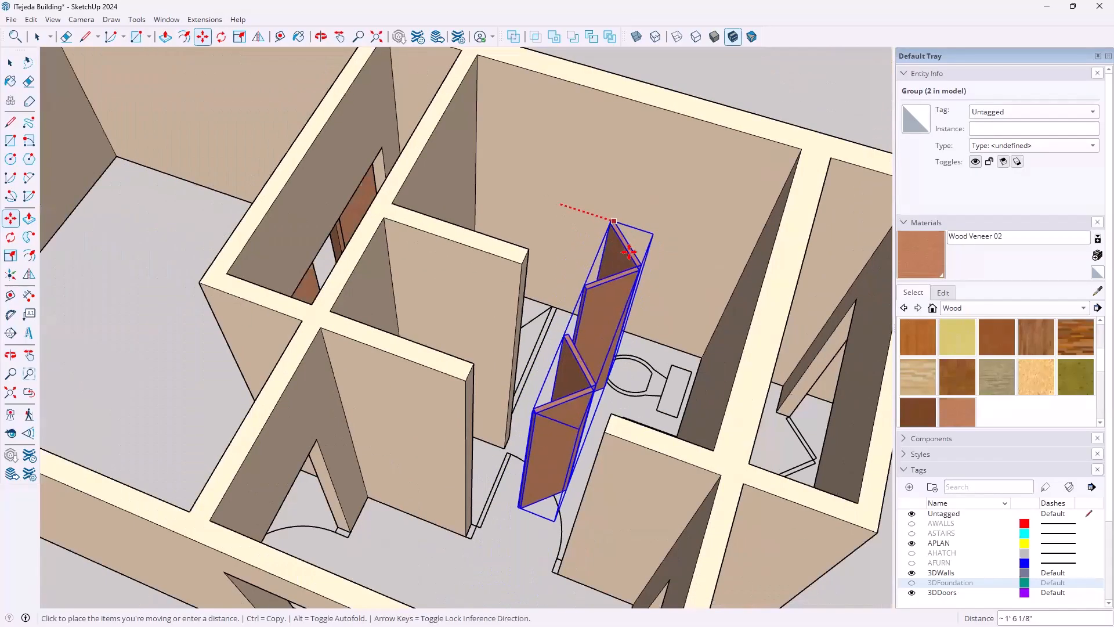
pyautogui.moveTo(587, 252); pyautogui.dragTo(520, 239, button='middle')
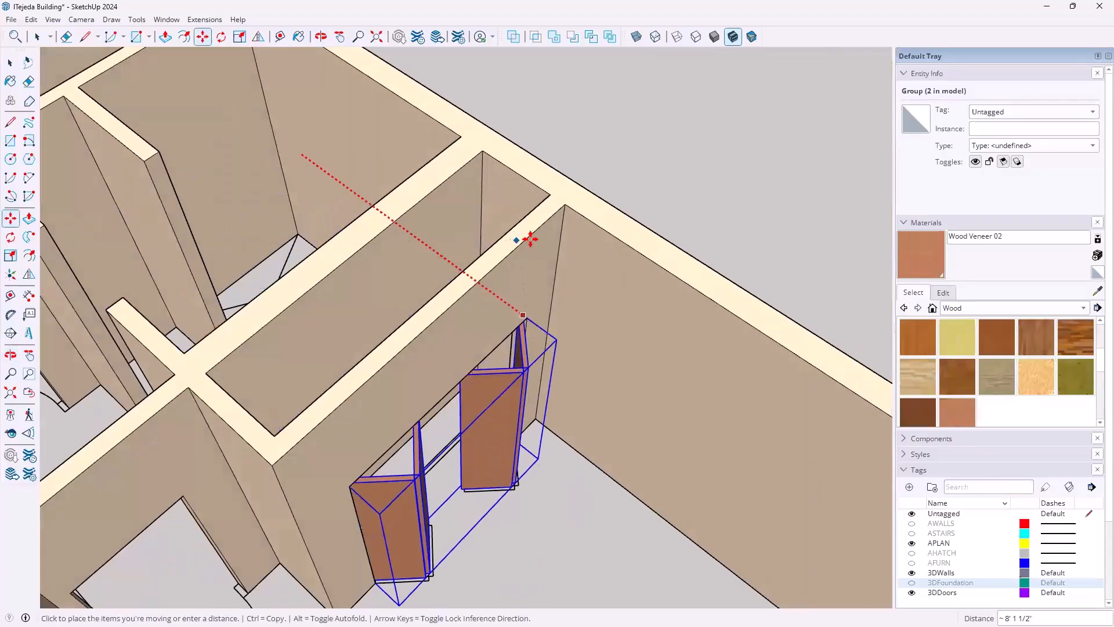
pyautogui.click(564, 206)
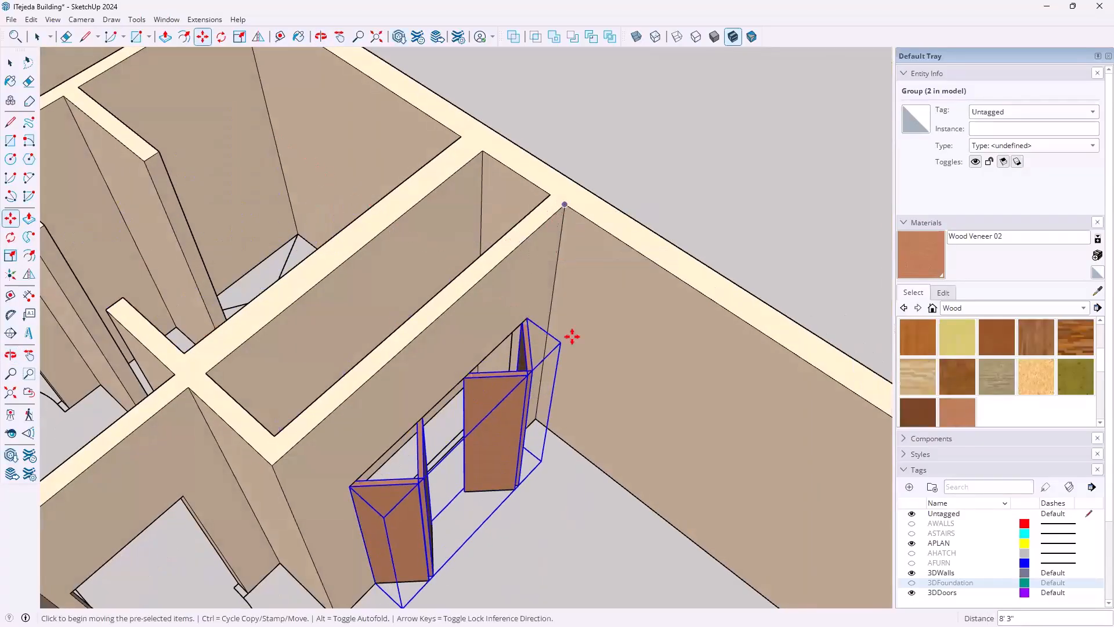
pyautogui.scroll(-3, 378, 373)
pyautogui.moveTo(370, 392); pyautogui.dragTo(601, 388, button='middle')
pyautogui.press('m')
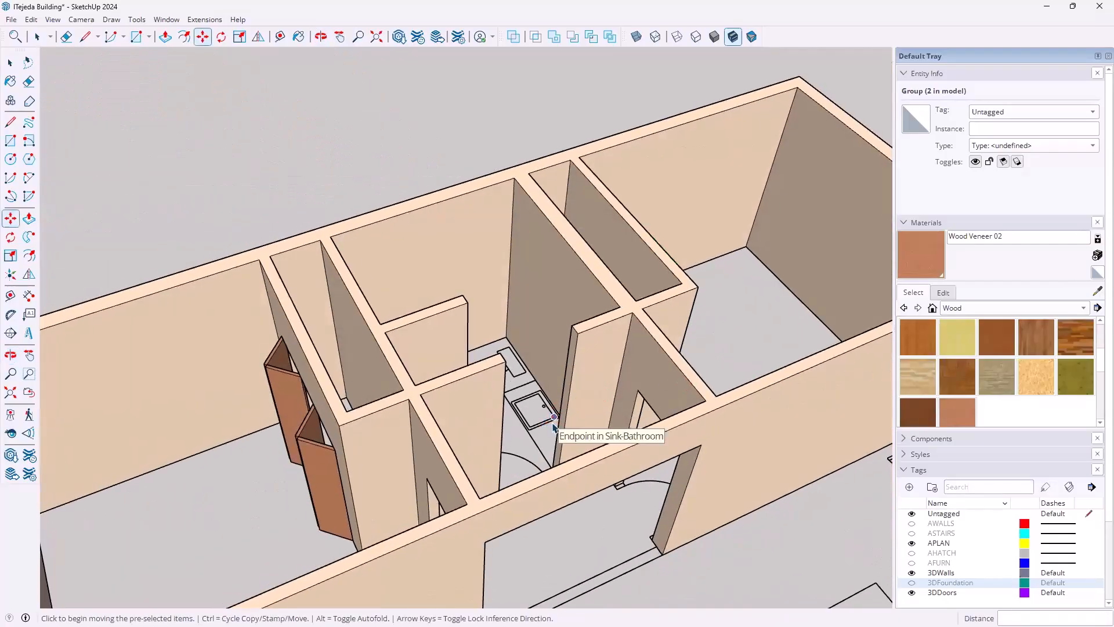
pyautogui.press('space')
pyautogui.scroll(2, 550, 355)
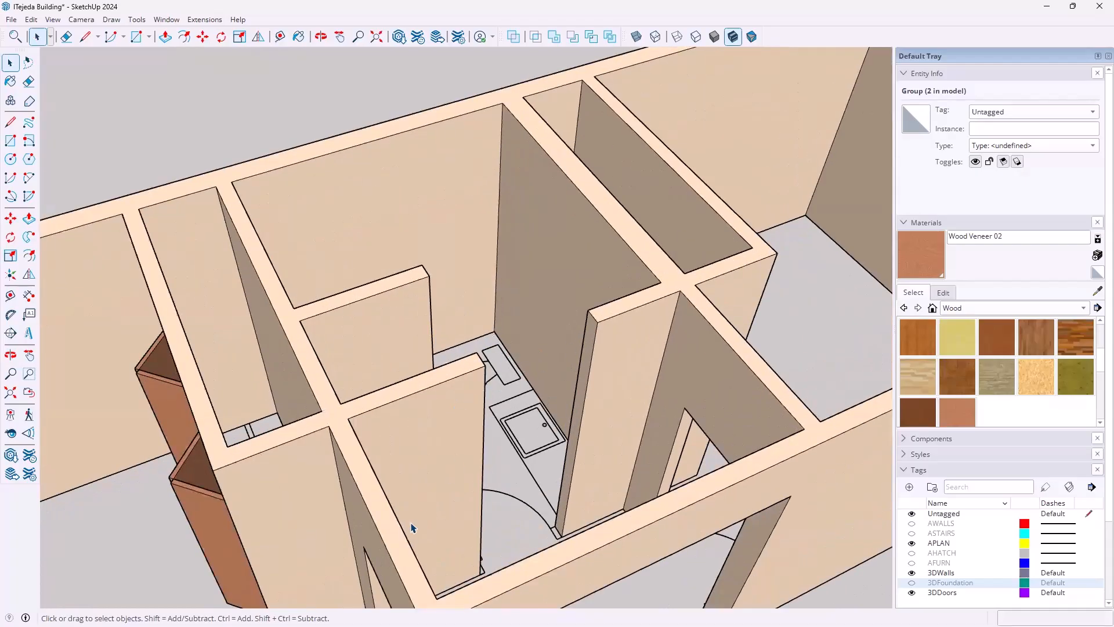
# - Open the interior walls group and draw a rectangle of about 5" by 2' 10" bridging the wall tops across the bathroom door opening
pyautogui.moveTo(494, 311); pyautogui.dragTo(605, 287, button='middle')
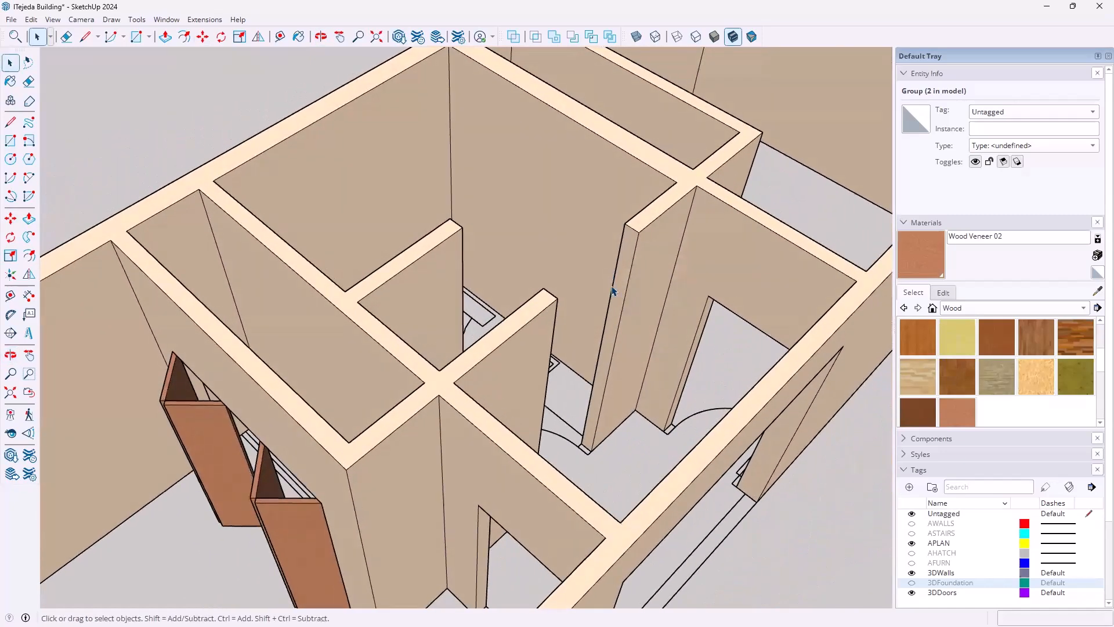
pyautogui.scroll(1, 612, 292)
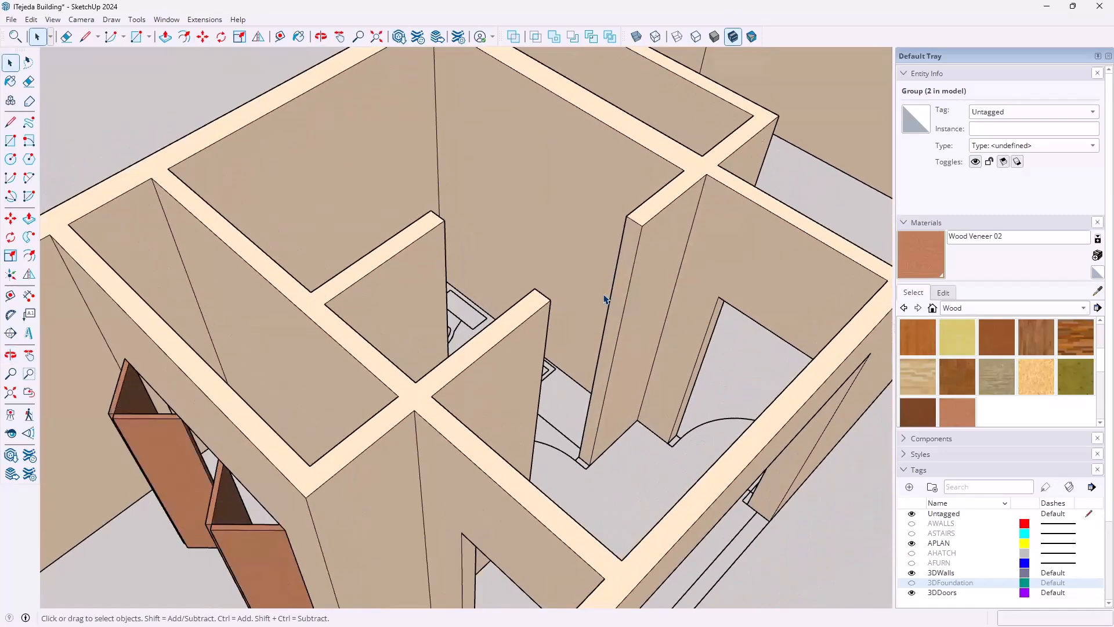
pyautogui.doubleClick(672, 219)
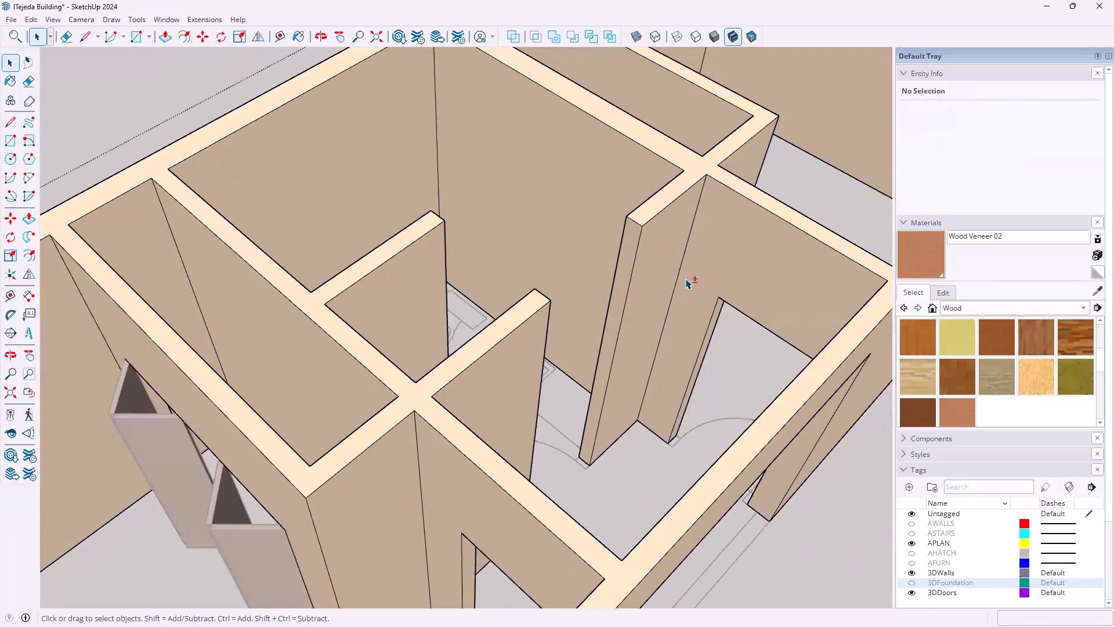
pyautogui.moveTo(616, 345); pyautogui.dragTo(406, 325, button='middle')
pyautogui.press('r')
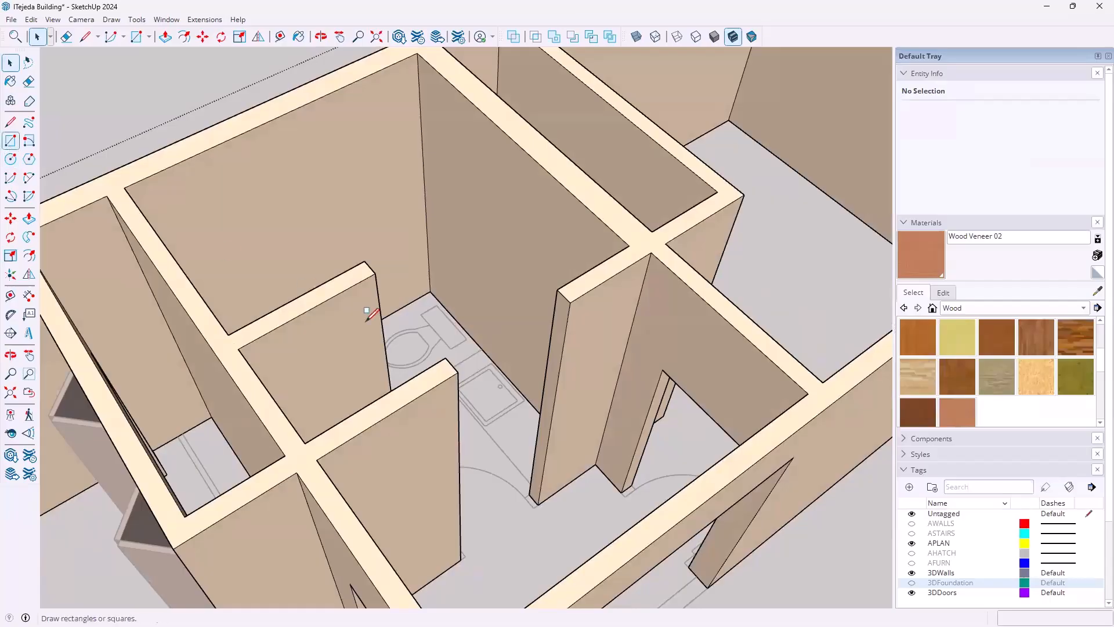
pyautogui.click(445, 357)
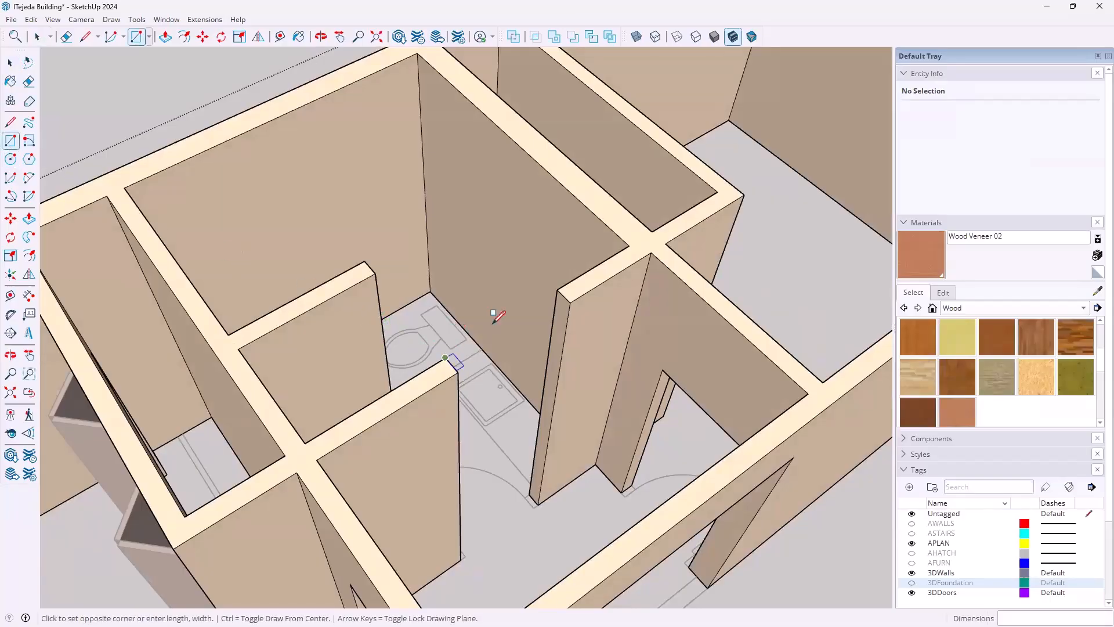
pyautogui.click(570, 302)
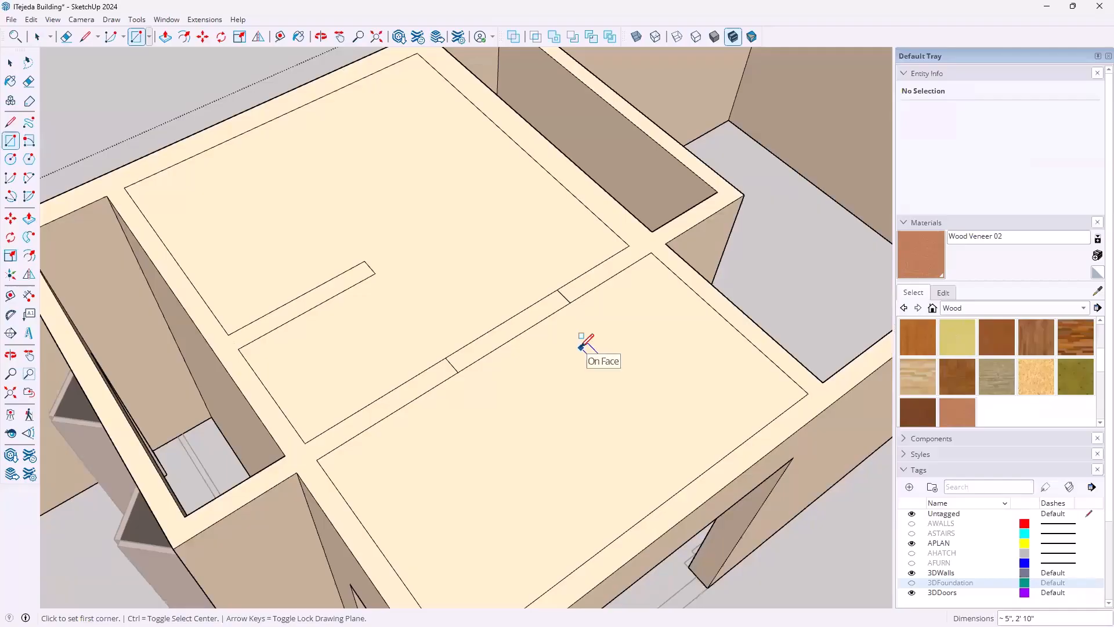
# - Delete the two extra horizontal faces covering the hallway and the bathroom, keeping only the strip above the door opening
pyautogui.press('space')
pyautogui.click(583, 352)
pyautogui.press('Delete')
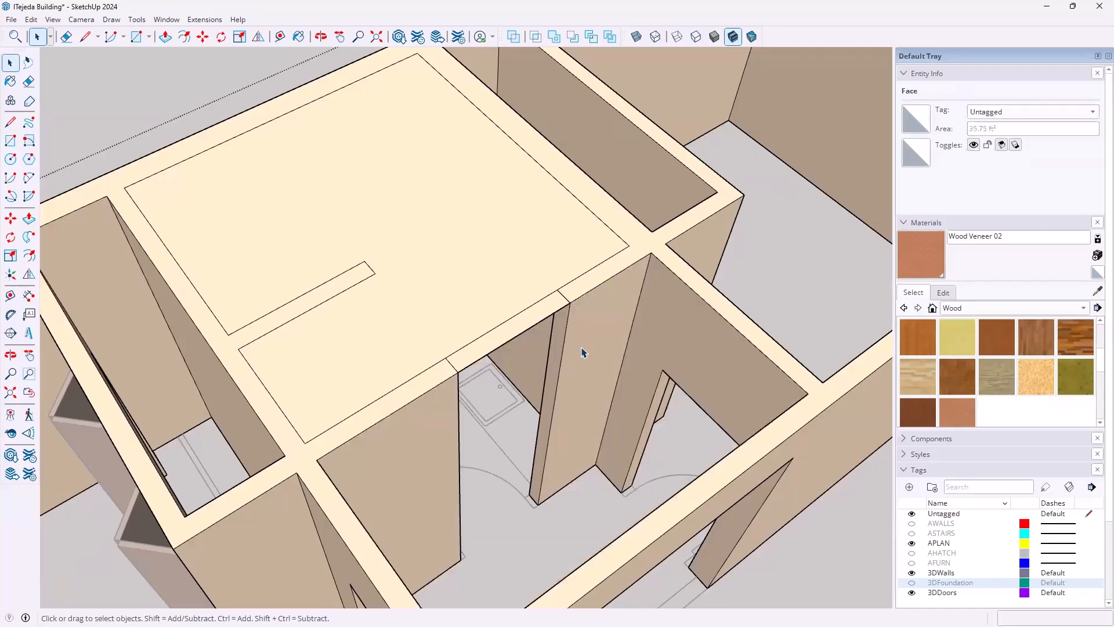
pyautogui.click(487, 235)
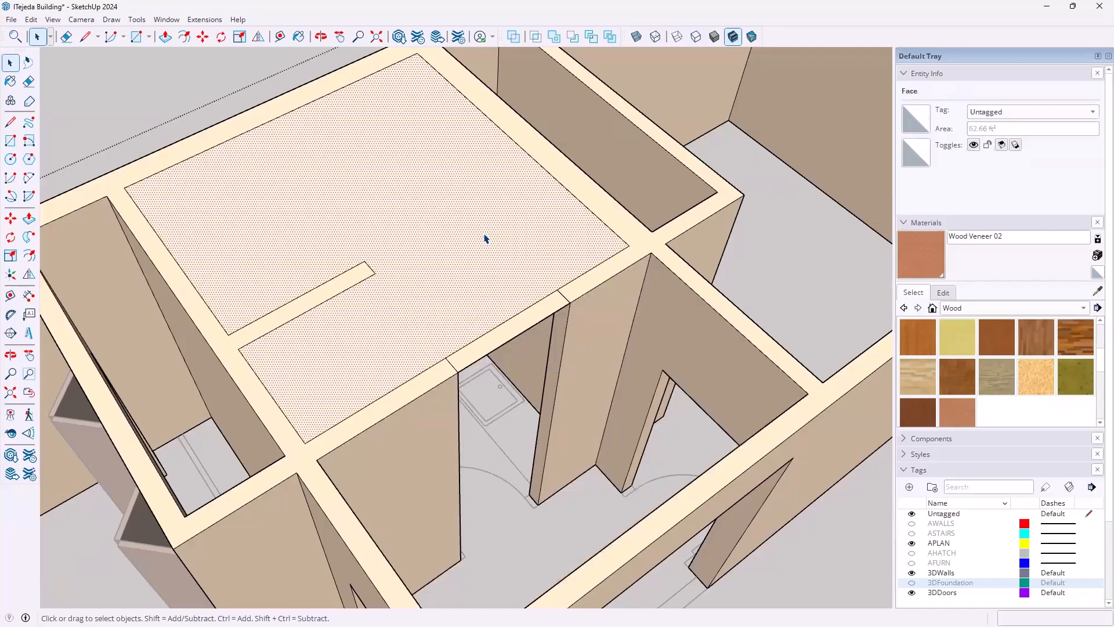
pyautogui.press('Delete')
# - Push/Pull the strip as a new starting face down 3' 2" to form a header level with the adjacent doorway's head
pyautogui.press('p')
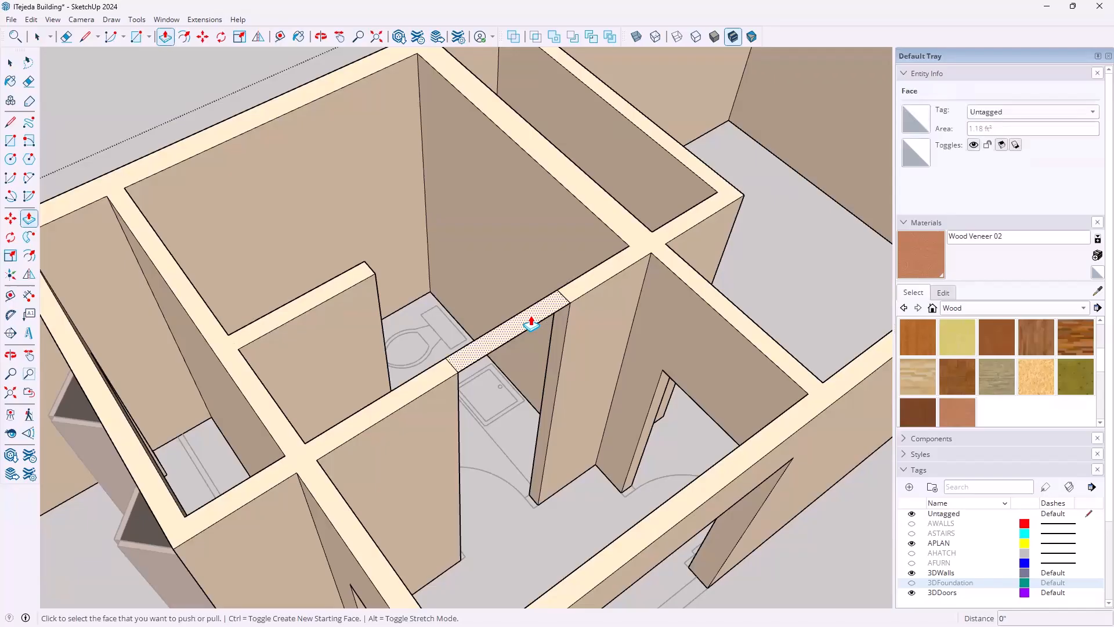
pyautogui.click(531, 324)
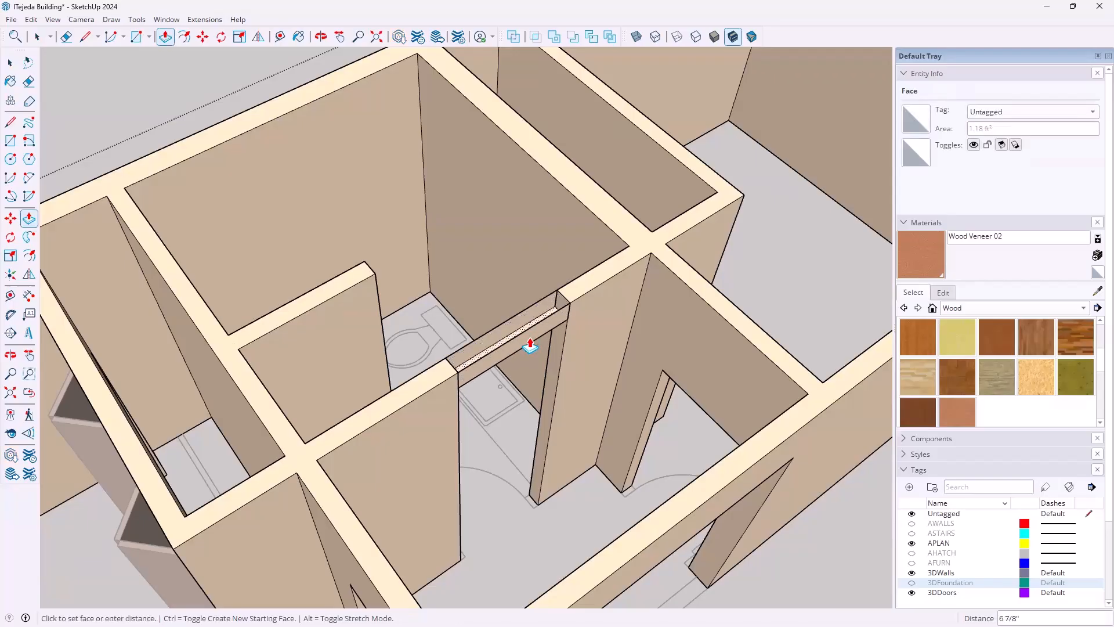
pyautogui.scroll(2, 530, 345)
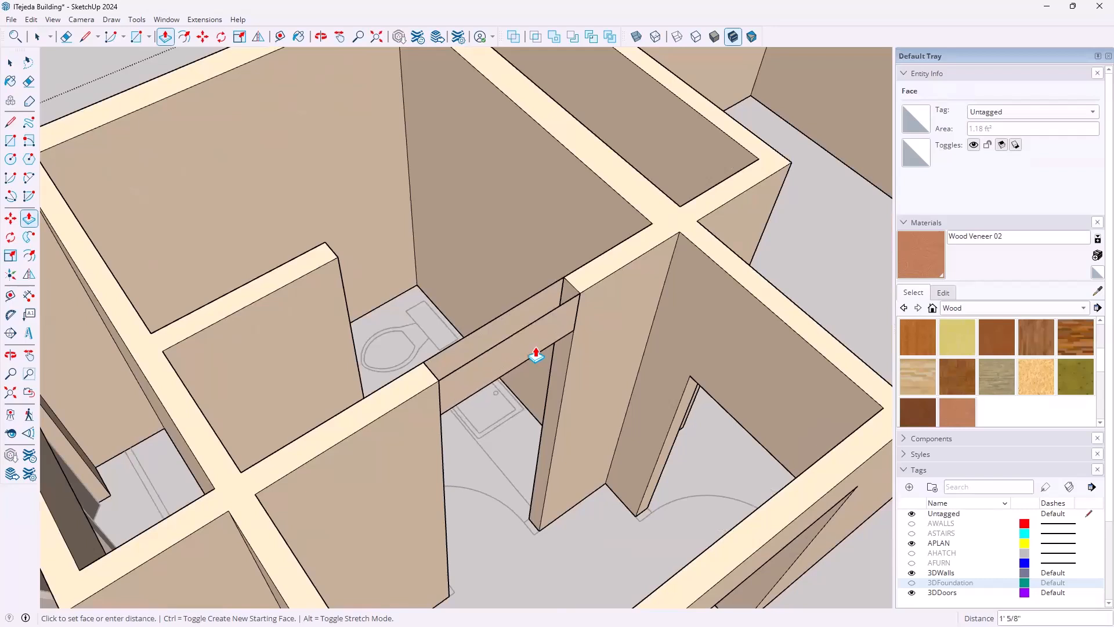
pyautogui.press('ctrl')
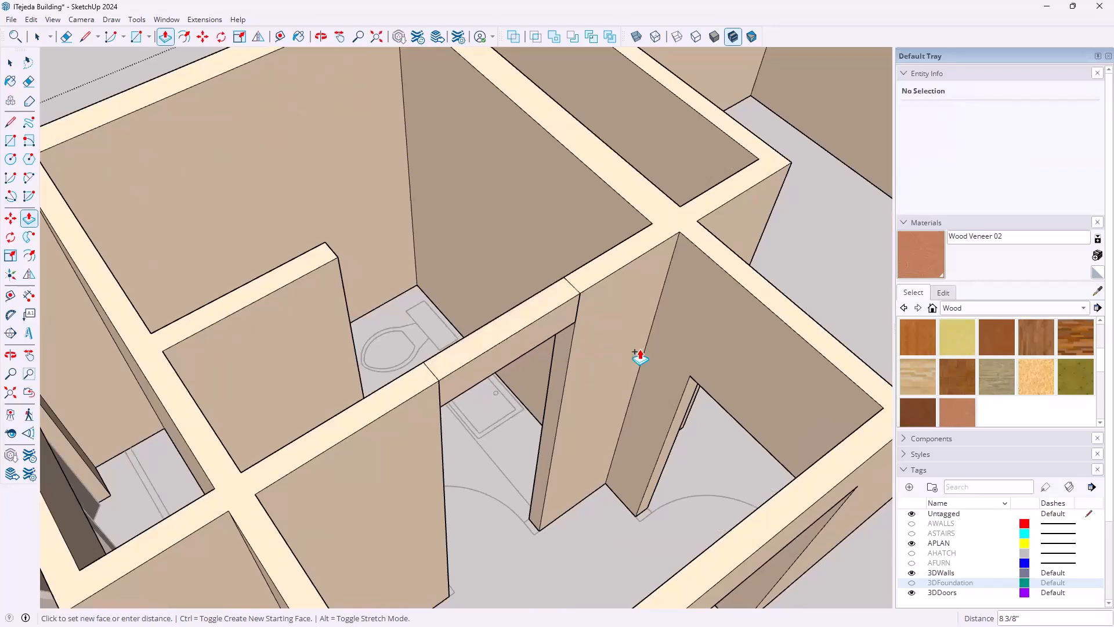
pyautogui.click(688, 381)
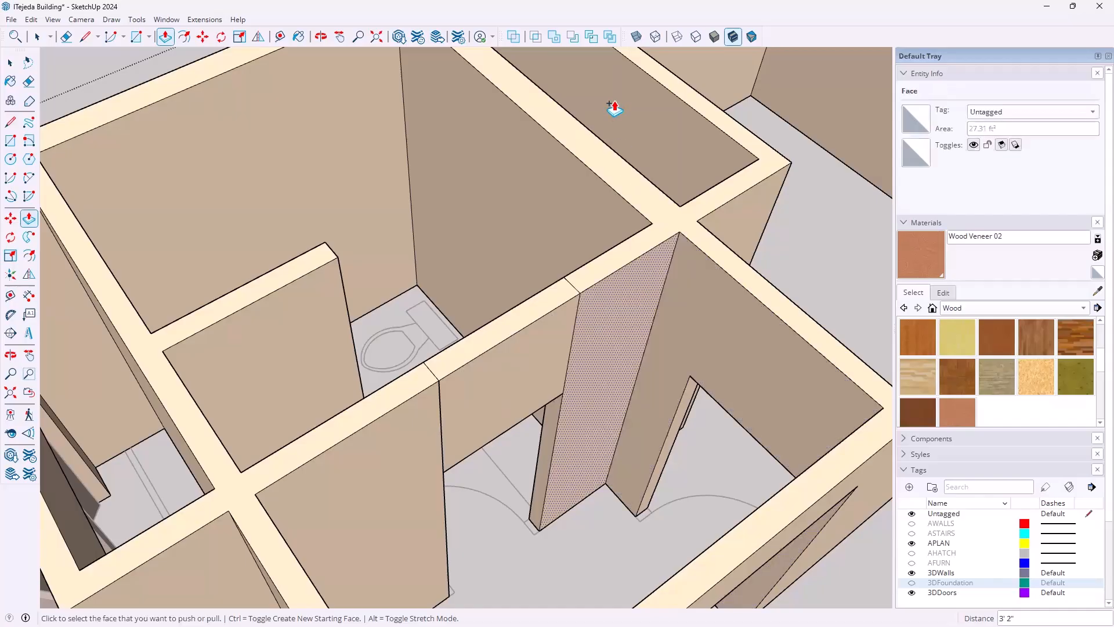
# - Turn on X-ray view, erase the header's seam line on the wall top, and hide the APLAN tag
pyautogui.click(636, 37)
pyautogui.press('e')
pyautogui.scroll(2, 441, 377)
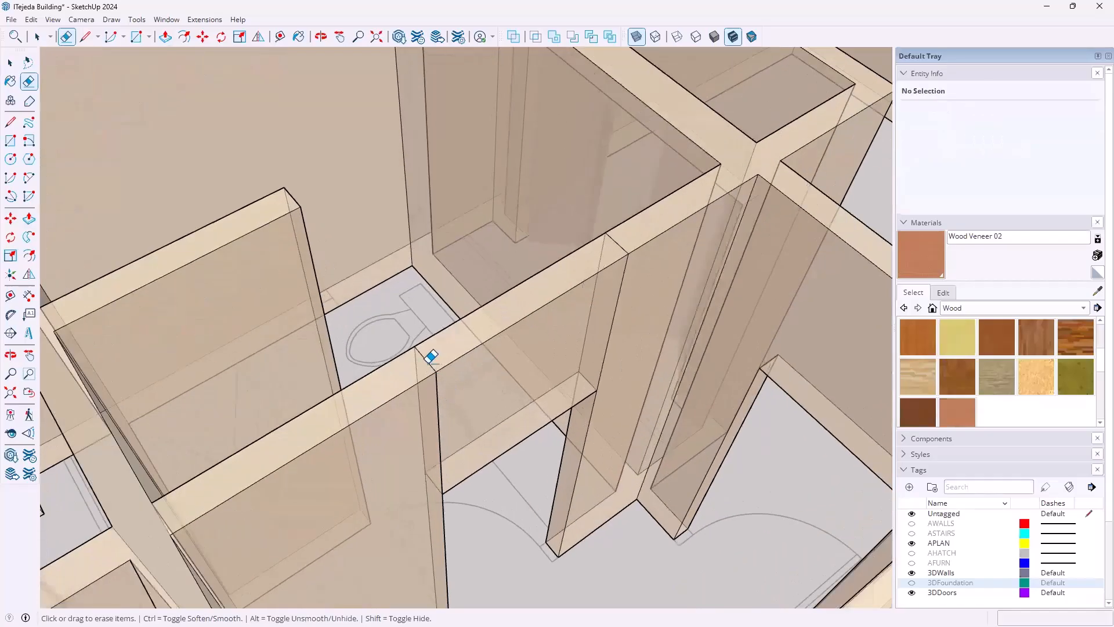
pyautogui.click(430, 357)
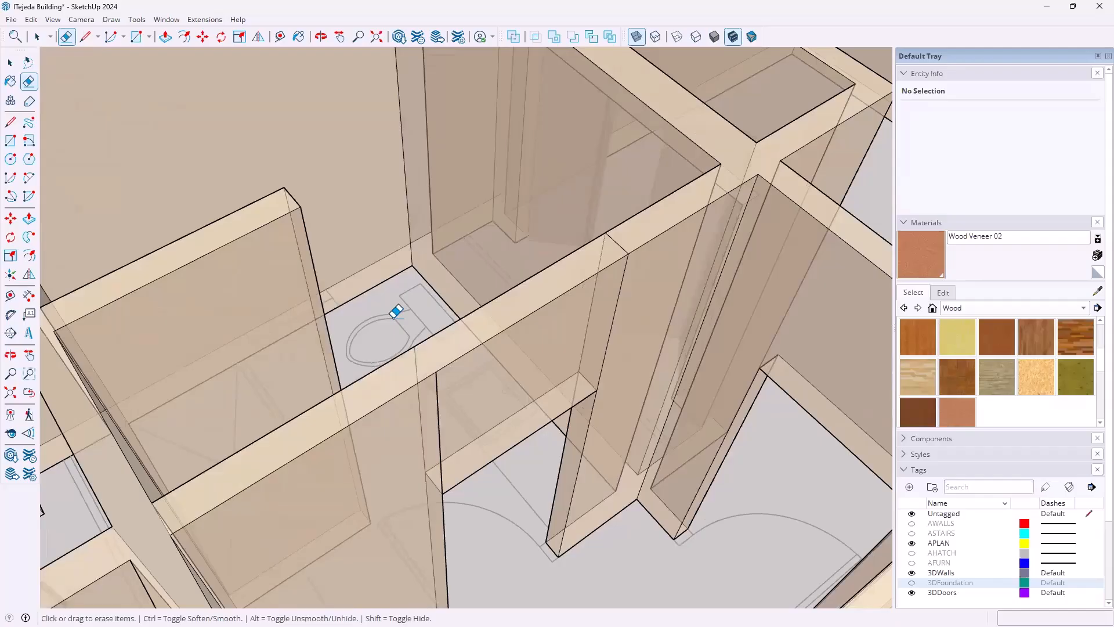
pyautogui.click(912, 544)
# - Try to erase the vertical seam edge where the header meets the wall, and undo the erase
pyautogui.moveTo(430, 392)
pyautogui.mouseDown(button='middle')
pyautogui.moveTo(420, 388)
pyautogui.moveTo(485, 376)
pyautogui.moveTo(420, 367)
pyautogui.mouseUp(button='middle')
pyautogui.click(419, 370)
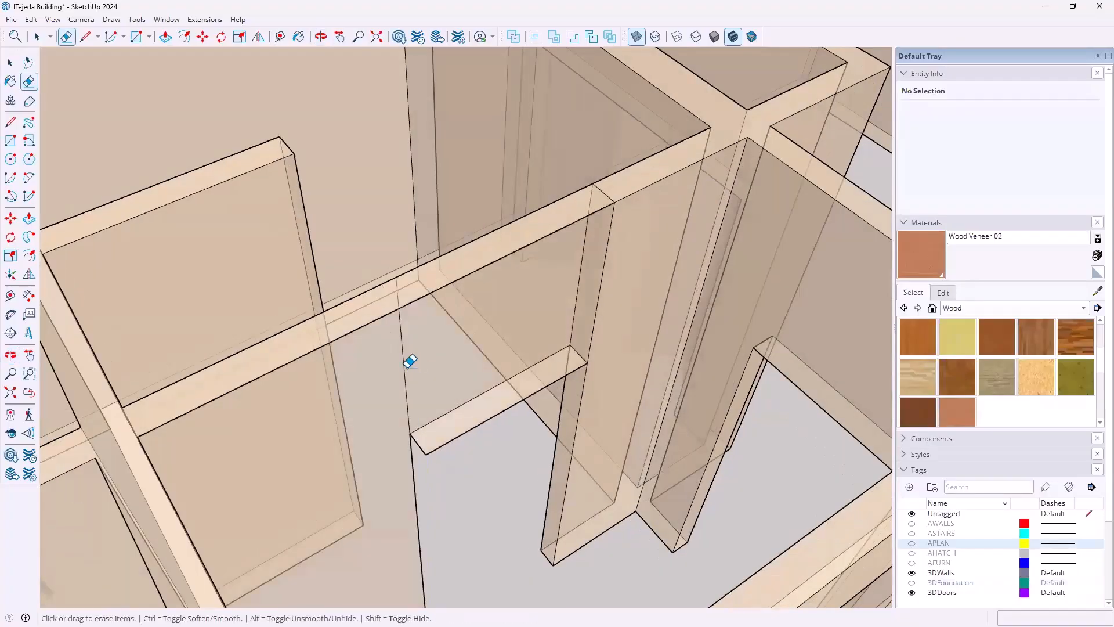
pyautogui.scroll(-2, 413, 364)
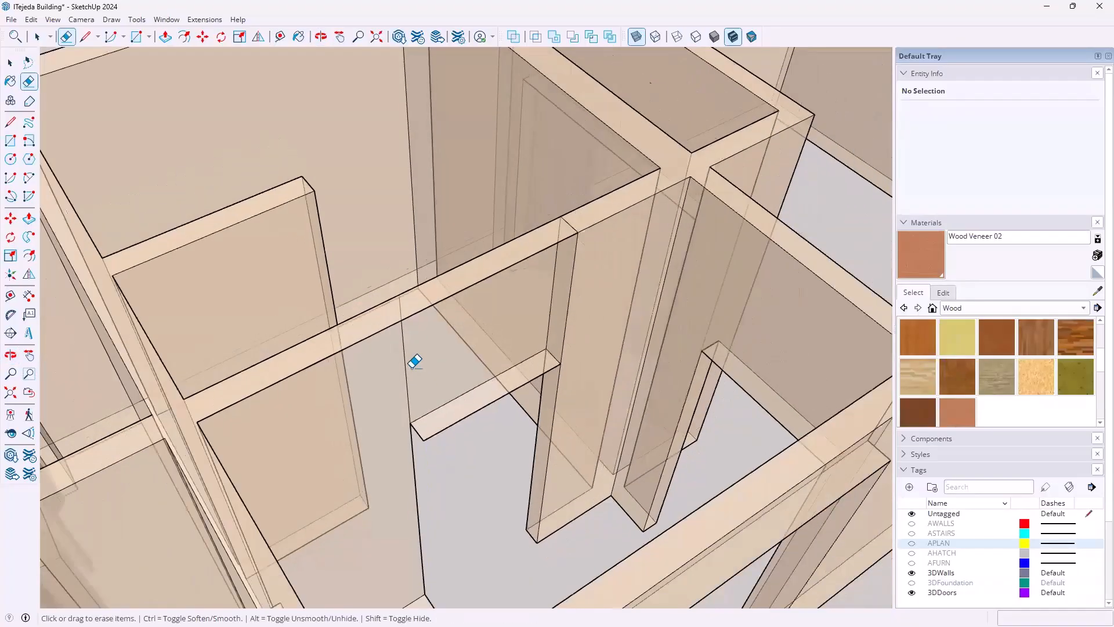
pyautogui.click(31, 19)
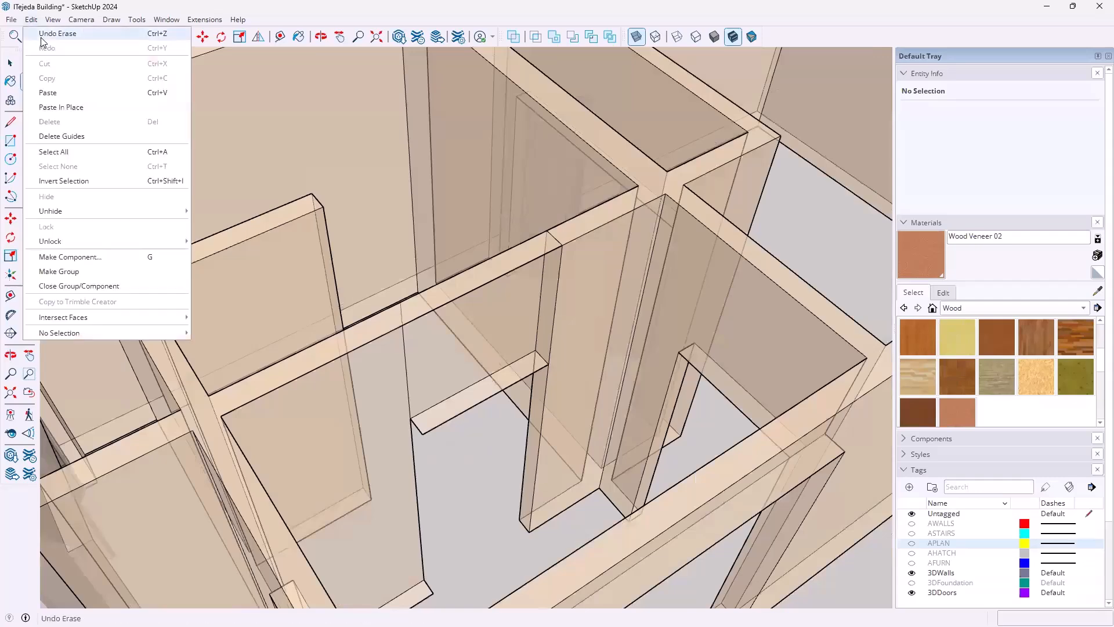
pyautogui.click(43, 34)
# - Erase the remaining header seam lines from the other side of the wall and turn off X-ray view
pyautogui.moveTo(484, 383)
pyautogui.mouseDown(button='middle')
pyautogui.moveTo(393, 346)
pyautogui.moveTo(251, 365)
pyautogui.moveTo(278, 347)
pyautogui.moveTo(402, 373)
pyautogui.moveTo(537, 438)
pyautogui.moveTo(445, 441)
pyautogui.moveTo(396, 427)
pyautogui.moveTo(432, 406)
pyautogui.moveTo(356, 306)
pyautogui.mouseUp(button='middle')
pyautogui.scroll(3, 356, 306)
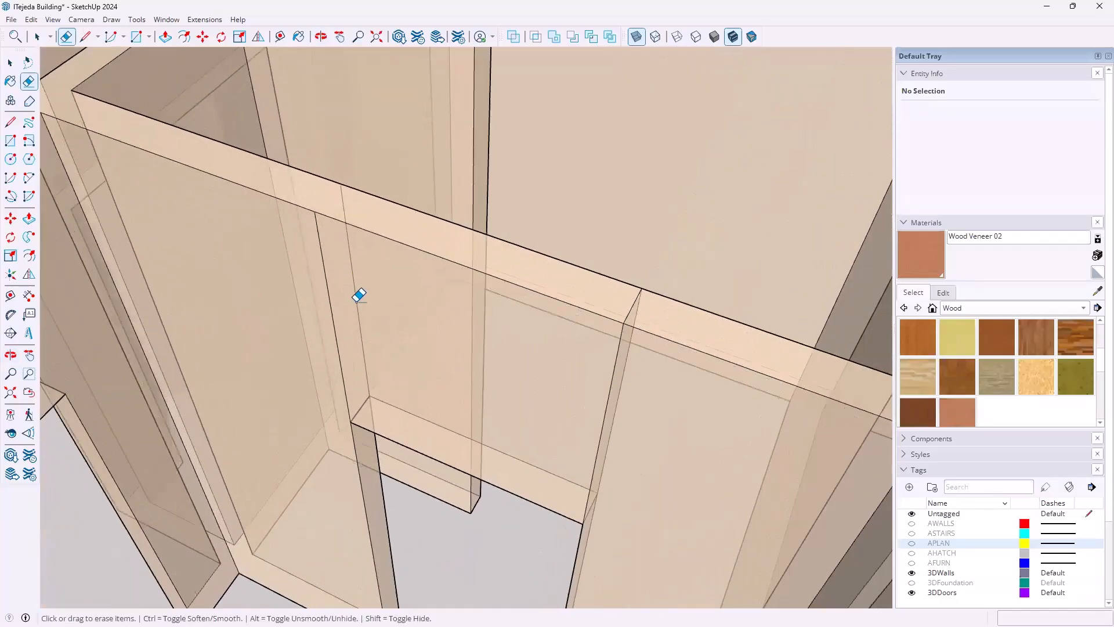
pyautogui.moveTo(468, 337)
pyautogui.mouseDown(button='middle')
pyautogui.moveTo(451, 325)
pyautogui.moveTo(555, 265)
pyautogui.mouseUp(button='middle')
pyautogui.moveTo(544, 272)
pyautogui.mouseDown()
pyautogui.moveTo(567, 310)
pyautogui.moveTo(558, 352)
pyautogui.mouseUp()
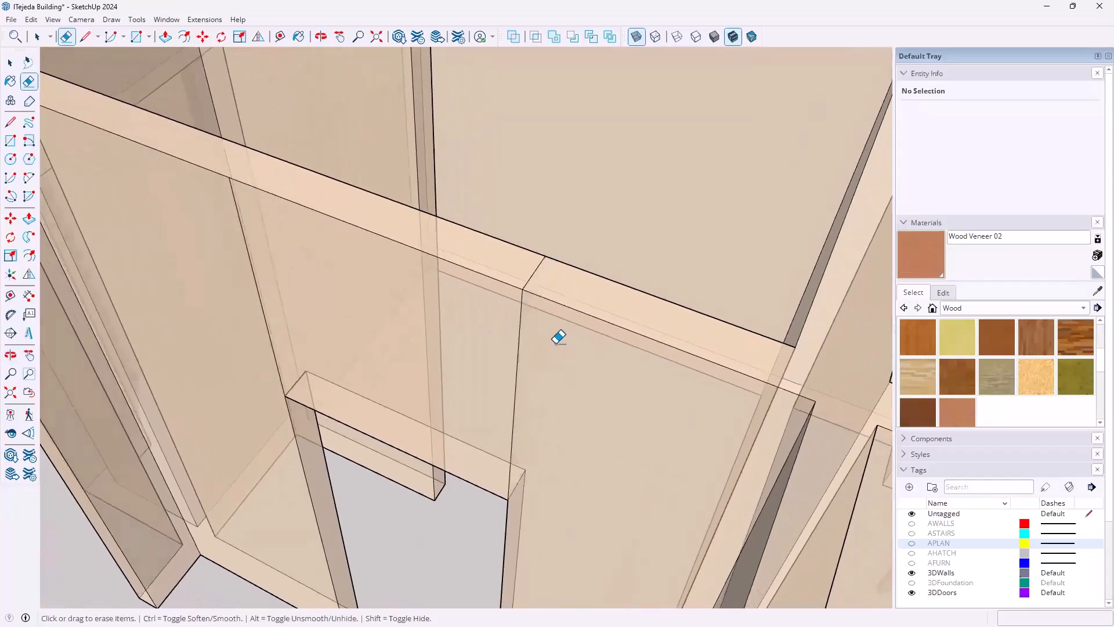
pyautogui.scroll(-2, 555, 361)
pyautogui.moveTo(544, 281); pyautogui.dragTo(532, 378)
pyautogui.moveTo(532, 378)
pyautogui.mouseDown(button='middle')
pyautogui.moveTo(679, 315)
pyautogui.moveTo(605, 351)
pyautogui.moveTo(492, 363)
pyautogui.mouseUp(button='middle')
pyautogui.moveTo(511, 321)
pyautogui.mouseDown(button='middle')
pyautogui.moveTo(704, 365)
pyautogui.moveTo(580, 398)
pyautogui.moveTo(627, 220)
pyautogui.mouseUp(button='middle')
pyautogui.click(636, 37)
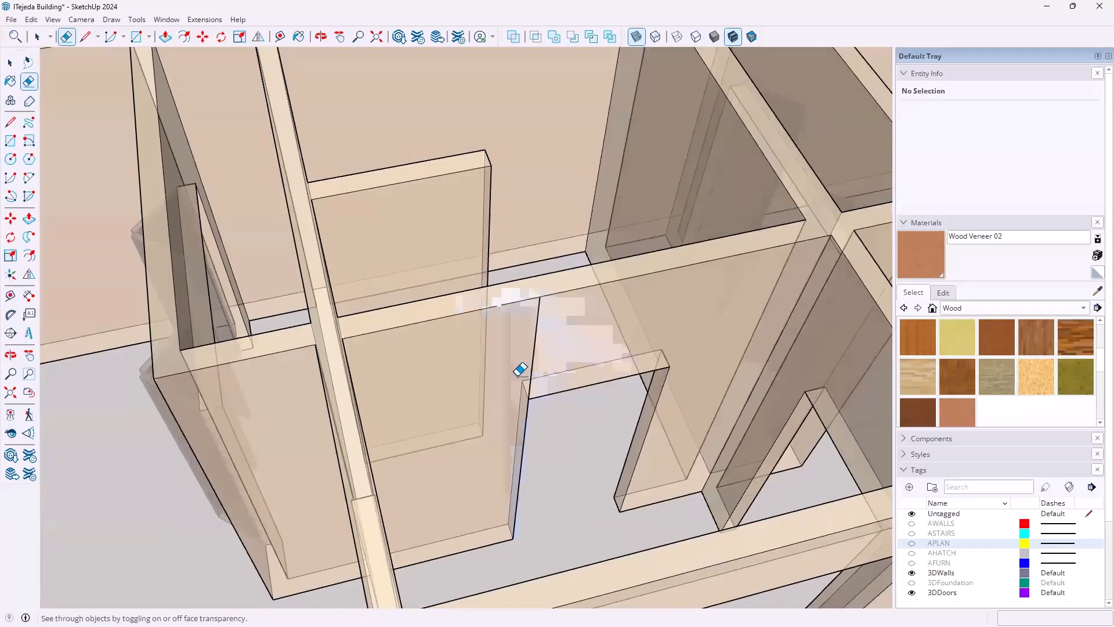
# - Try to erase the vertical edge above the door opening with solid faces displayed, and undo the erase
pyautogui.moveTo(504, 453)
pyautogui.mouseDown(button='middle')
pyautogui.moveTo(499, 416)
pyautogui.moveTo(534, 346)
pyautogui.moveTo(518, 344)
pyautogui.mouseUp(button='middle')
pyautogui.click(518, 340)
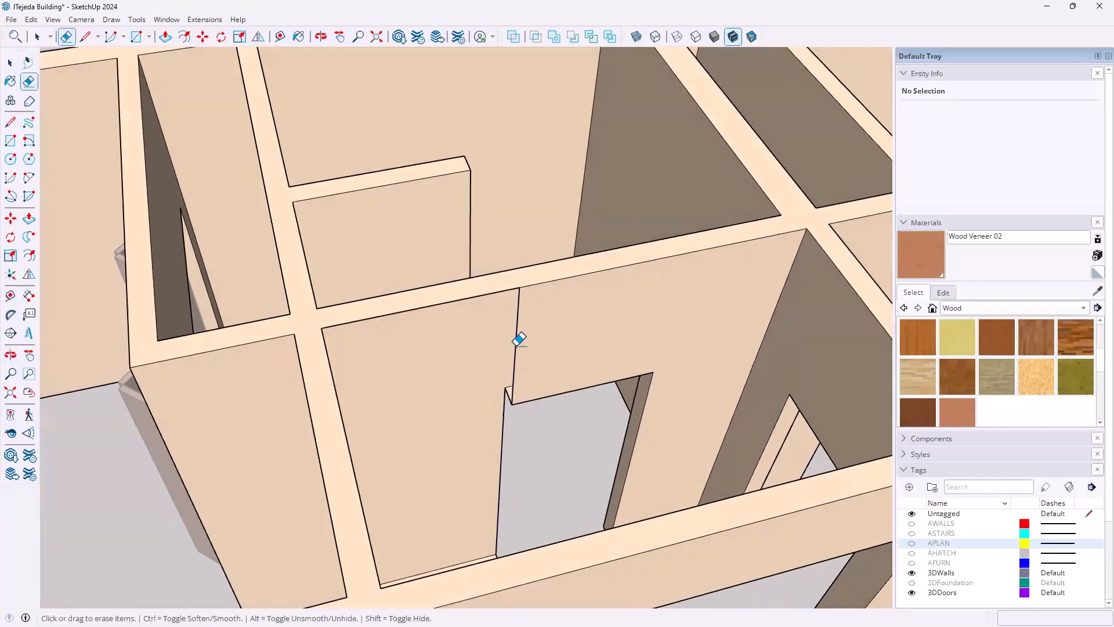
pyautogui.moveTo(533, 370)
pyautogui.mouseDown(button='middle')
pyautogui.moveTo(584, 348)
pyautogui.moveTo(430, 393)
pyautogui.moveTo(395, 387)
pyautogui.moveTo(405, 348)
pyautogui.moveTo(430, 338)
pyautogui.moveTo(606, 354)
pyautogui.moveTo(624, 368)
pyautogui.moveTo(575, 361)
pyautogui.moveTo(595, 361)
pyautogui.mouseUp(button='middle')
pyautogui.press('e')
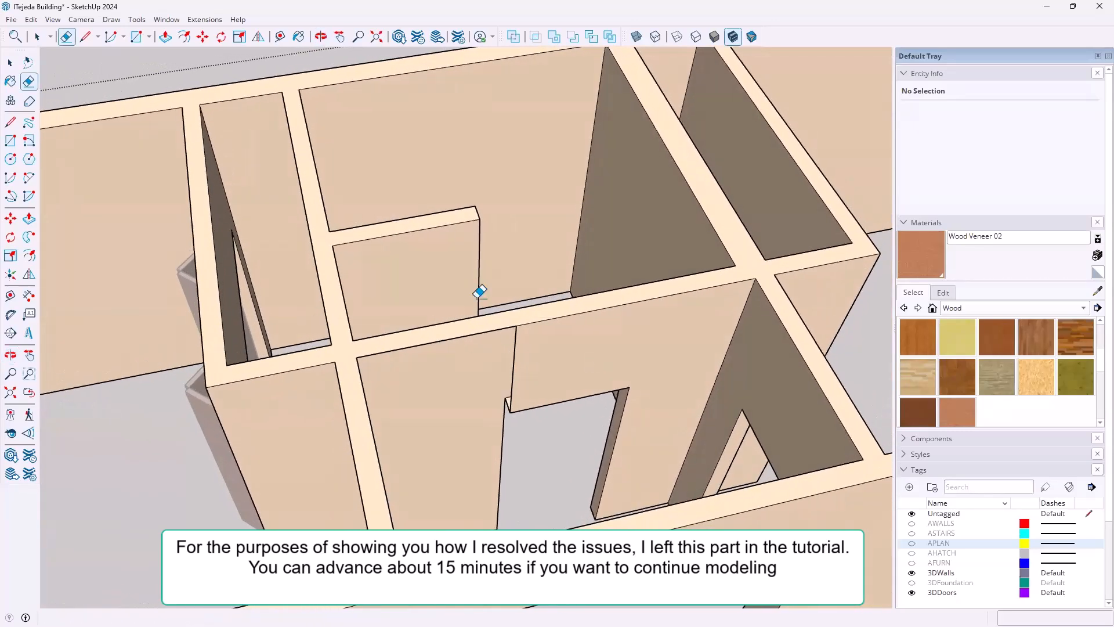
pyautogui.click(28, 20)
pyautogui.click(46, 34)
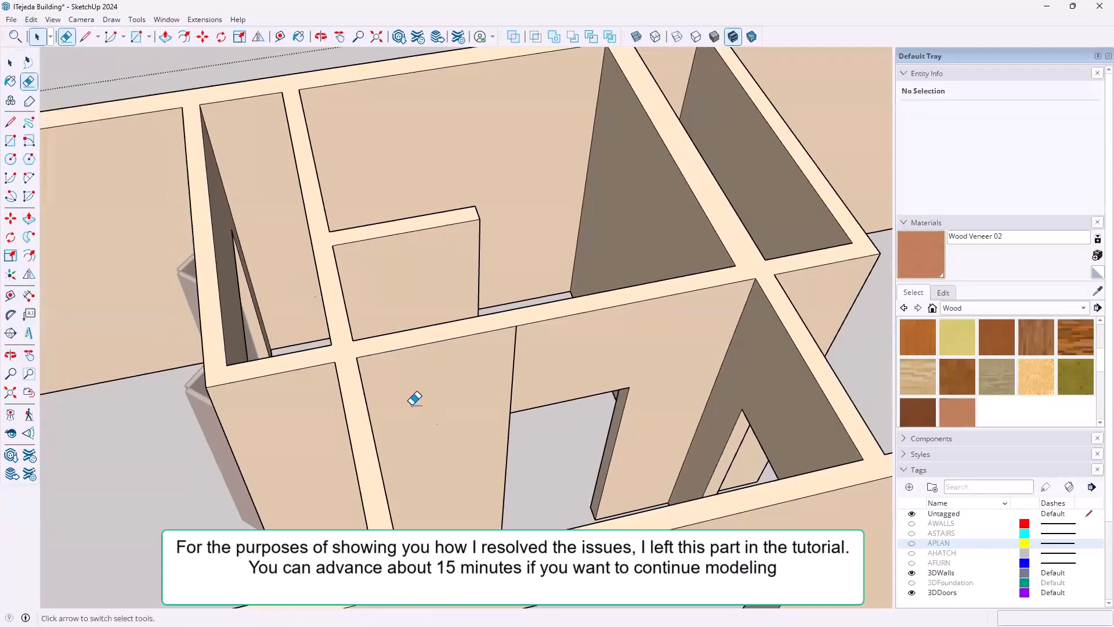
# - Examine closely, from several angles, how the vertical seam meets the header's bottom corner at the door opening
pyautogui.scroll(5, 522, 409)
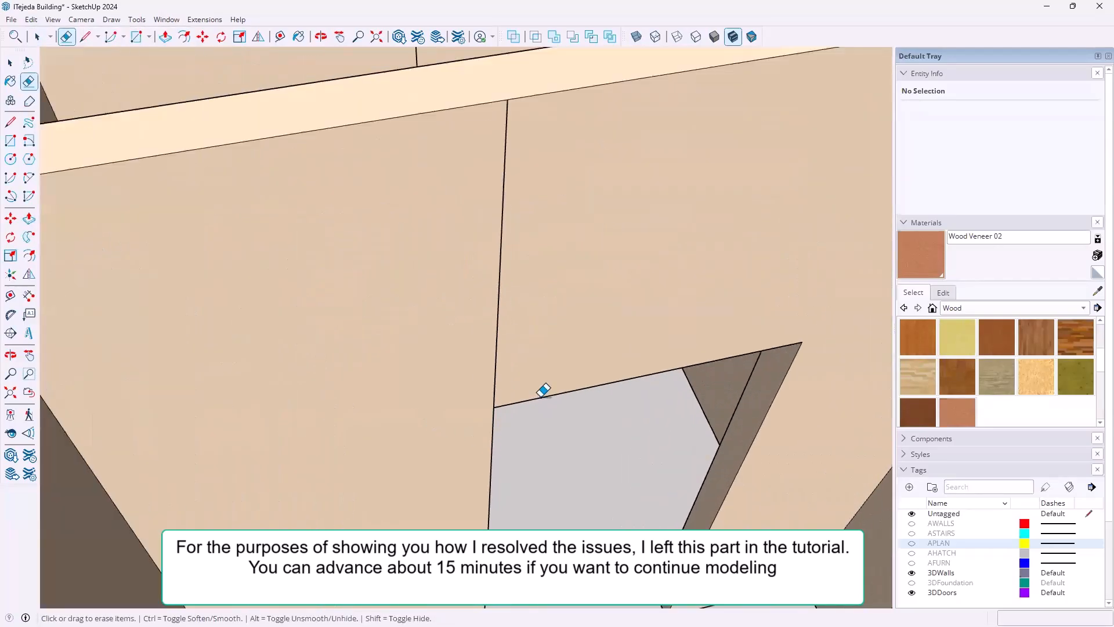
pyautogui.press('space')
pyautogui.moveTo(641, 365); pyautogui.dragTo(437, 443, button='middle')
pyautogui.scroll(5, 471, 432)
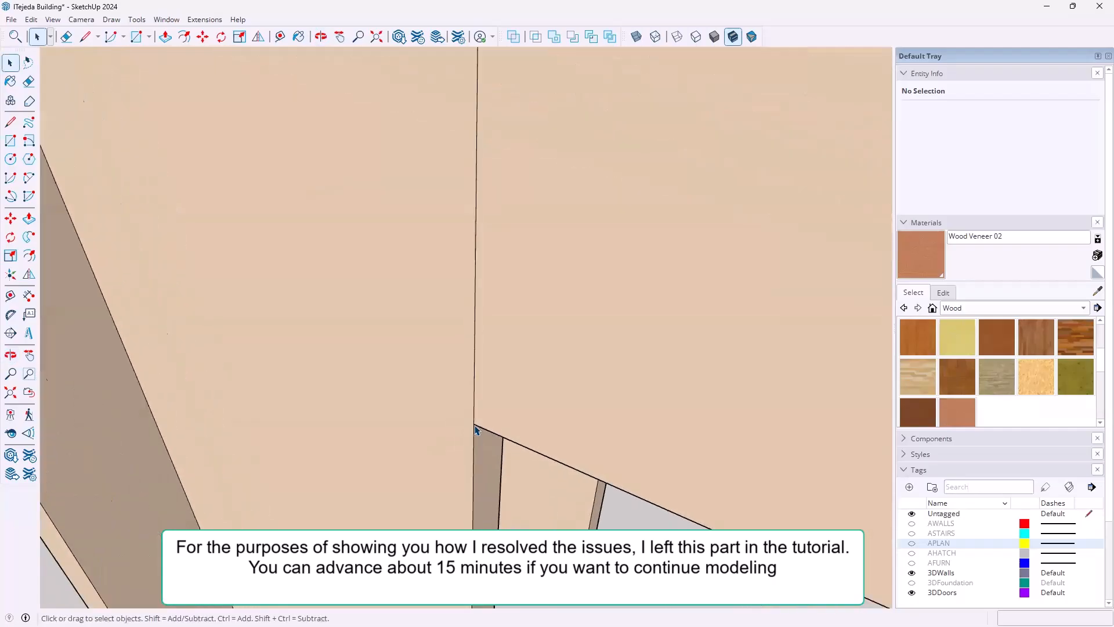
pyautogui.scroll(2, 475, 430)
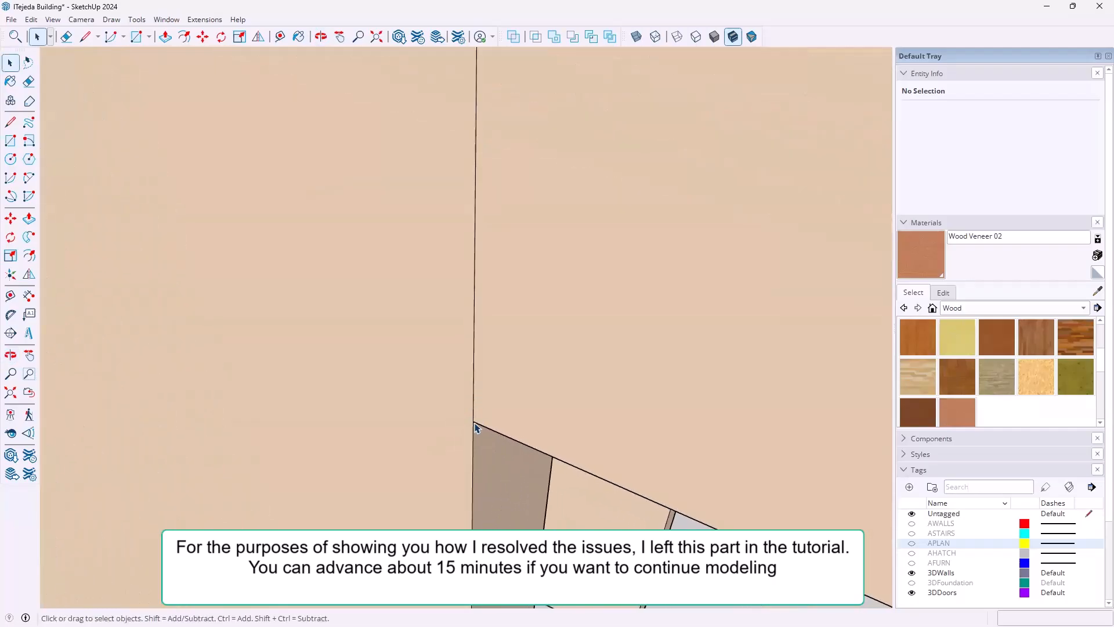
pyautogui.moveTo(525, 392); pyautogui.dragTo(816, 410, button='middle')
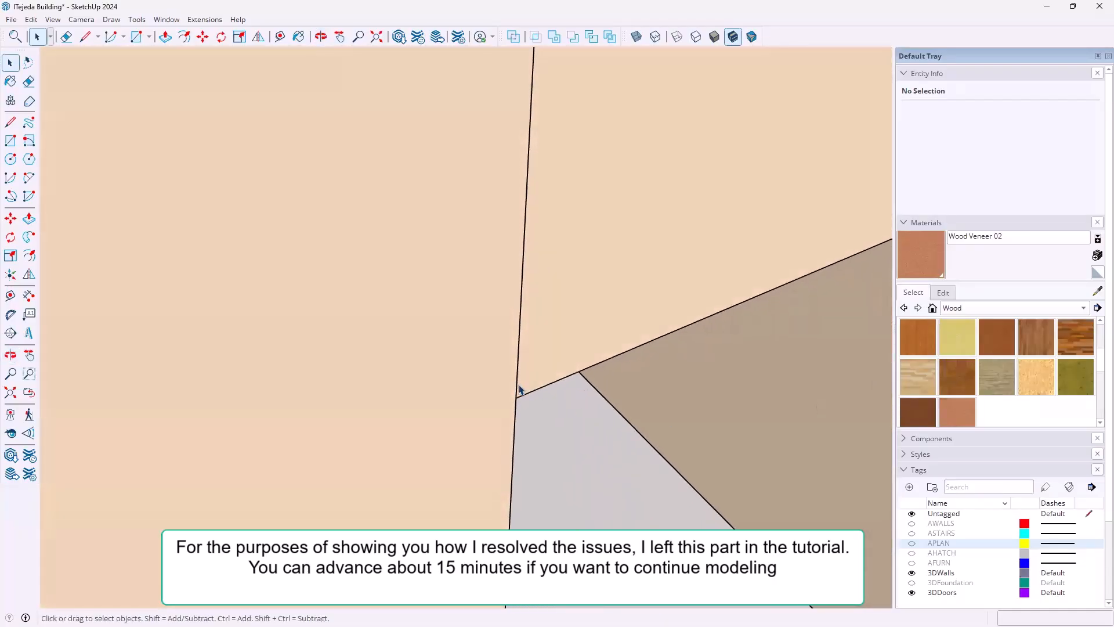
pyautogui.moveTo(519, 392); pyautogui.dragTo(520, 421, button='middle')
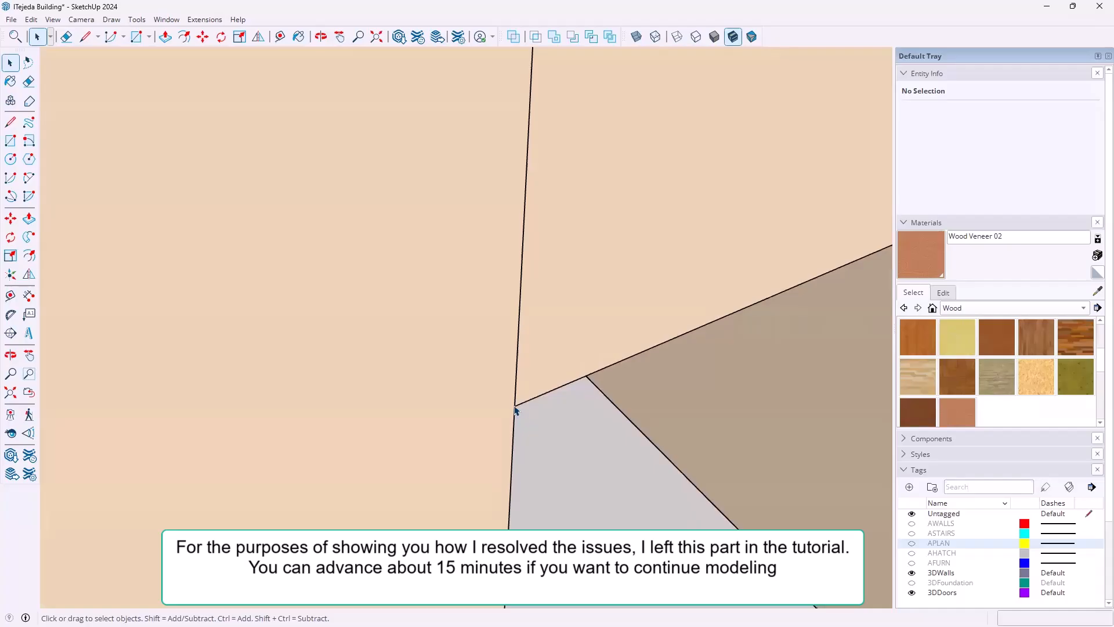
pyautogui.scroll(5, 515, 406)
pyautogui.moveTo(518, 410); pyautogui.dragTo(525, 374, button='middle')
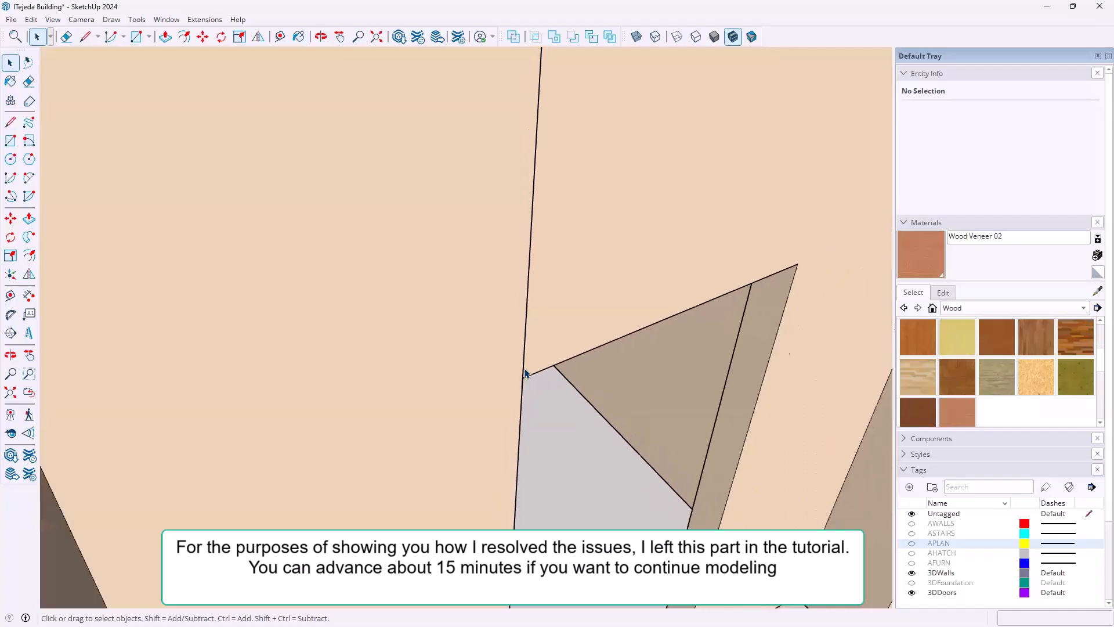
pyautogui.keyDown('shift'); pyautogui.scroll(-8, 551, 332); pyautogui.keyUp('shift')
pyautogui.moveTo(744, 390); pyautogui.dragTo(587, 525, button='middle')
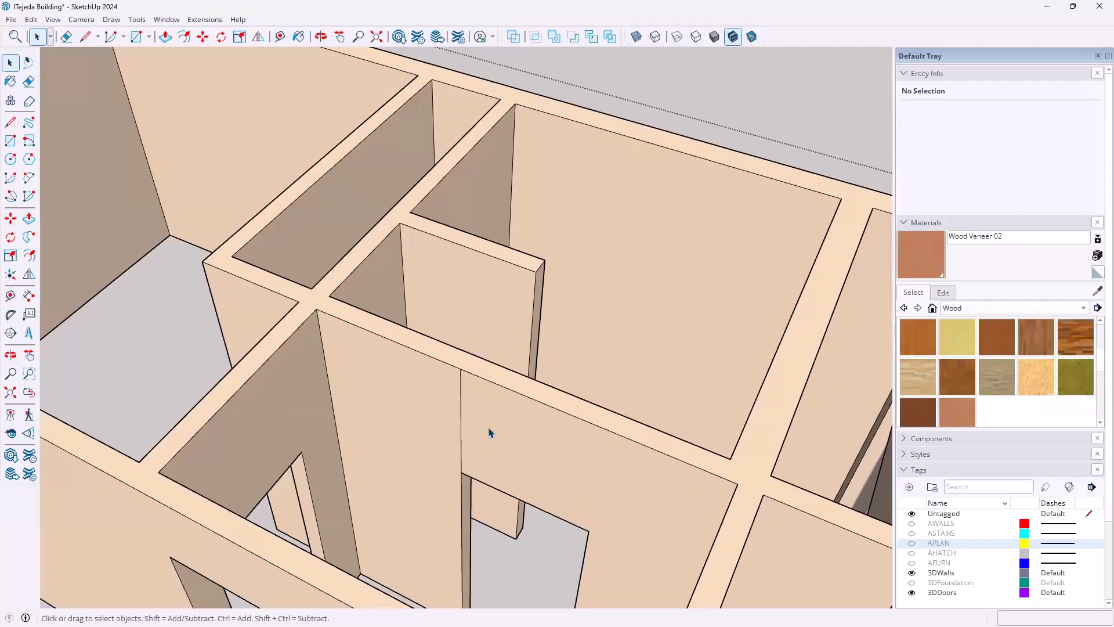
# - Delete the full-height vertical edge running from the wall top to the floor beside the door opening
pyautogui.click(466, 396)
pyautogui.moveTo(467, 348); pyautogui.dragTo(440, 500, button='middle')
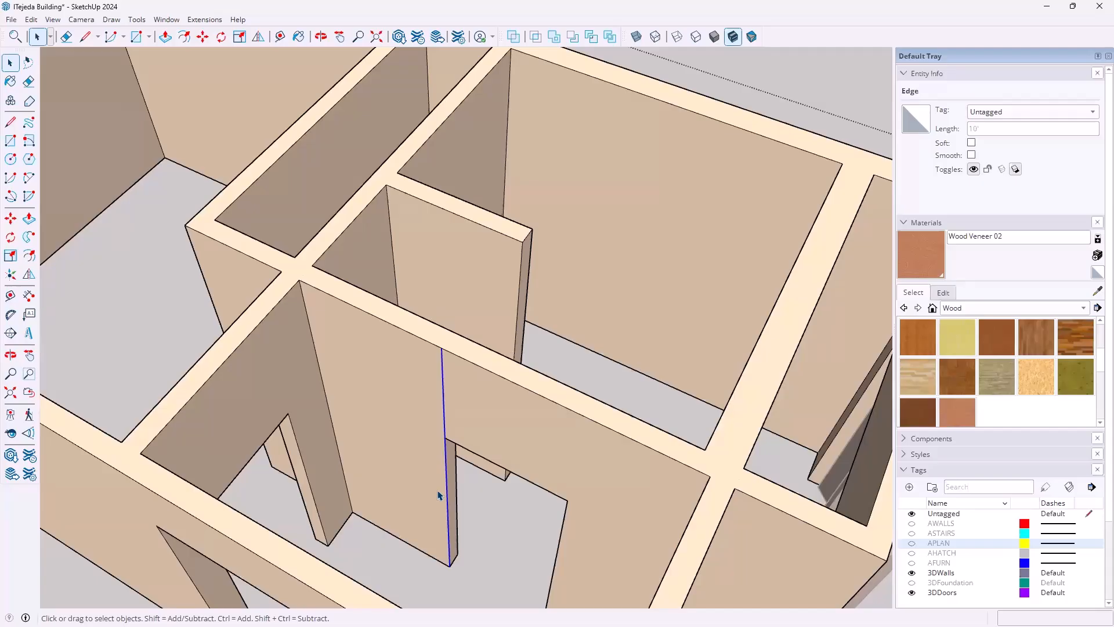
pyautogui.press('Delete')
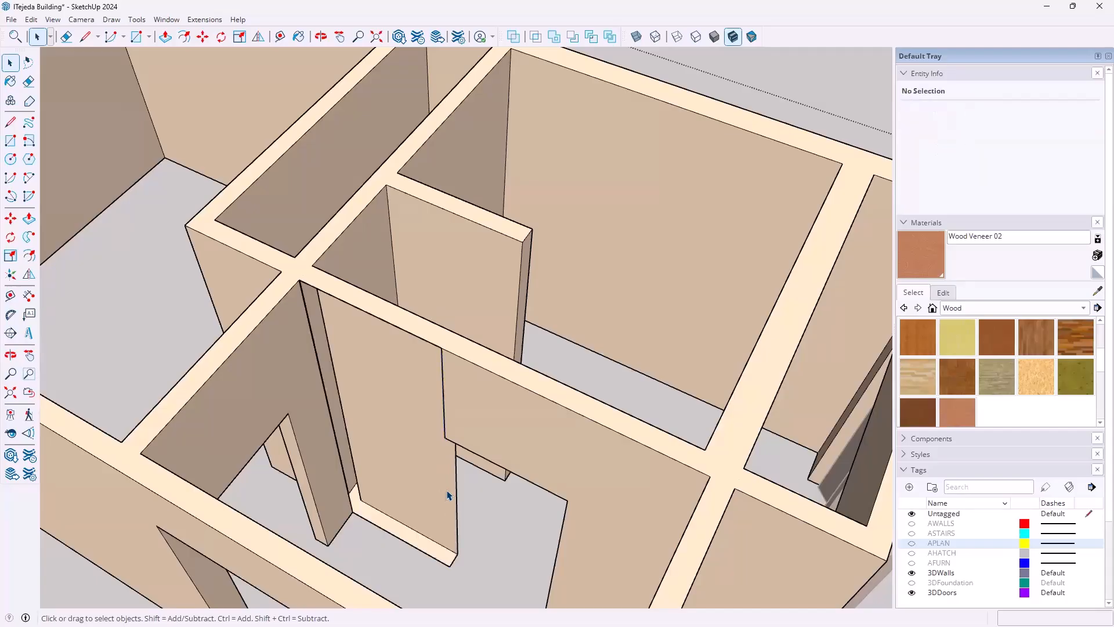
# - Draw an 8' 3" line between the room corners along the door wall's top edge, and delete the face covering the room
pyautogui.moveTo(432, 480); pyautogui.dragTo(456, 392, button='middle')
pyautogui.click(10, 122)
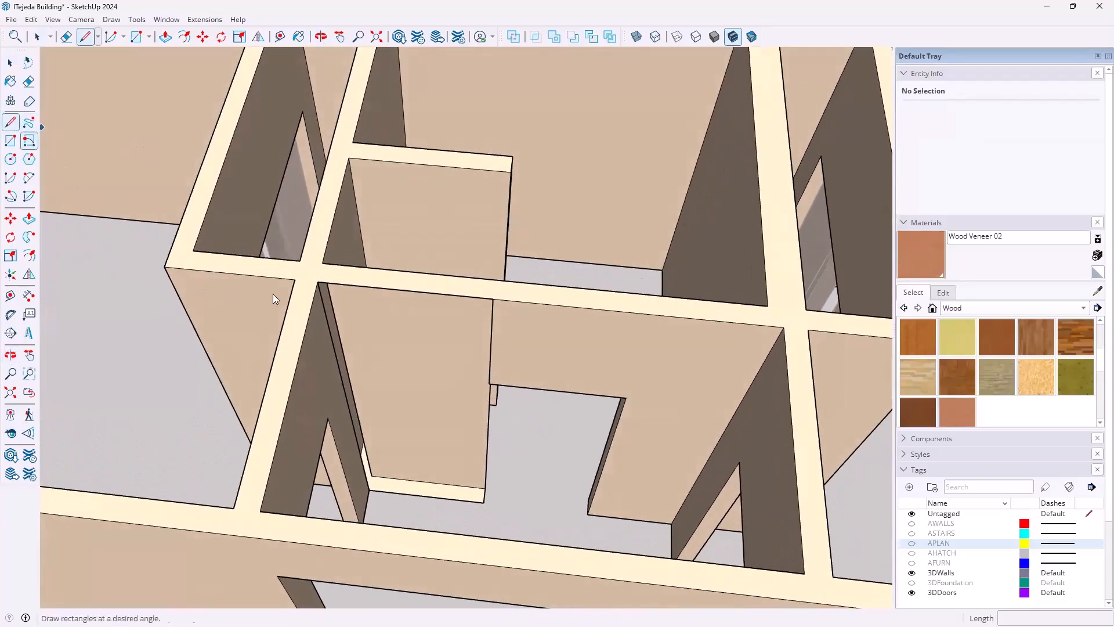
pyautogui.click(318, 283)
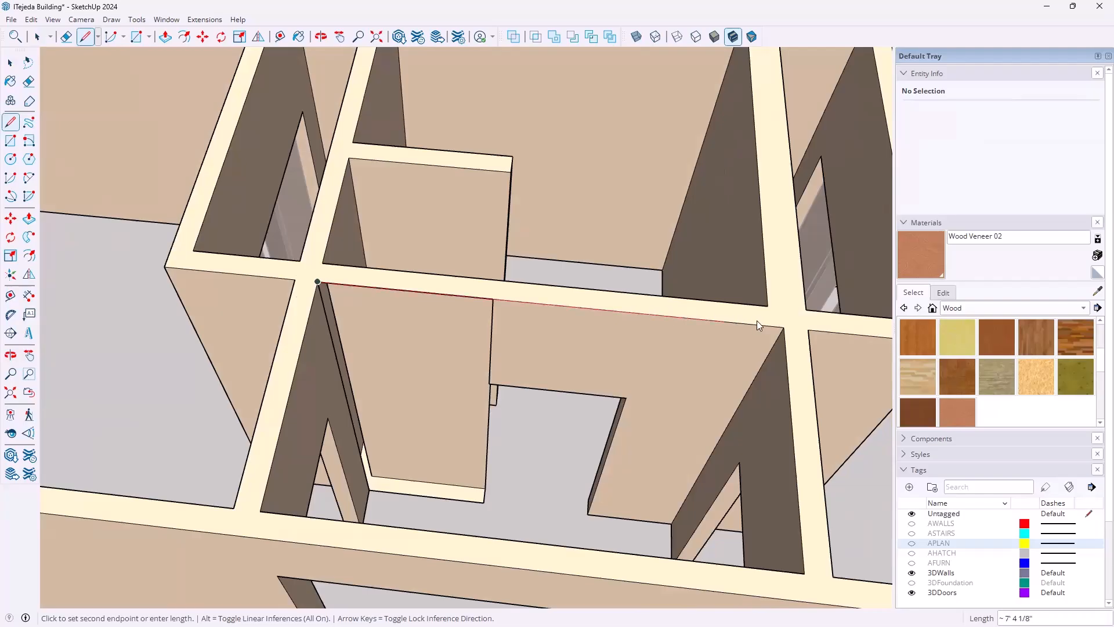
pyautogui.click(781, 329)
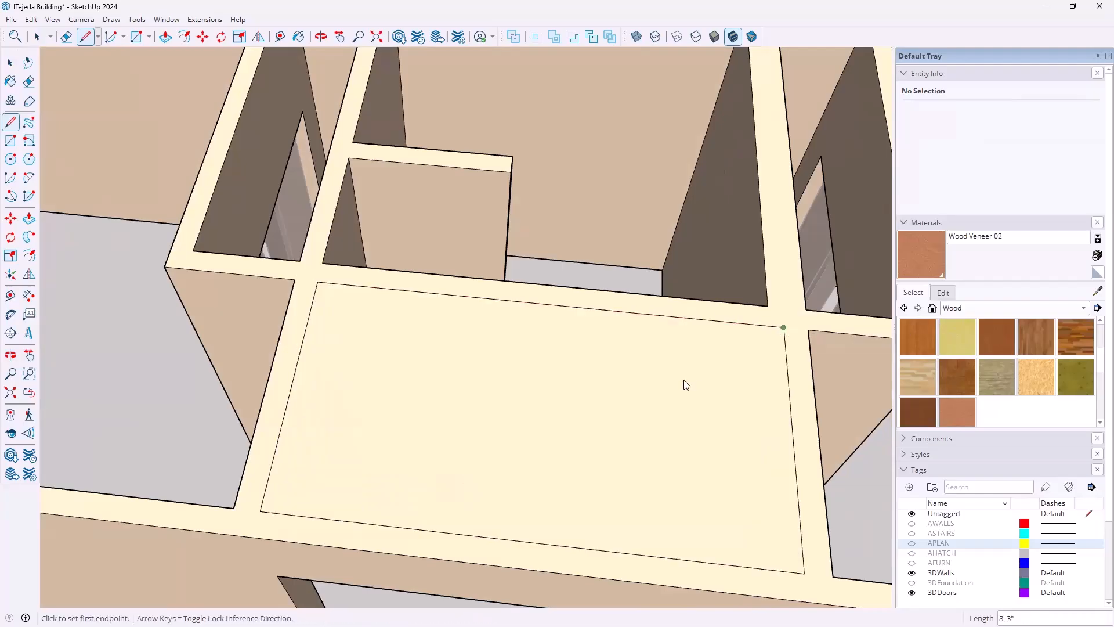
pyautogui.press('space')
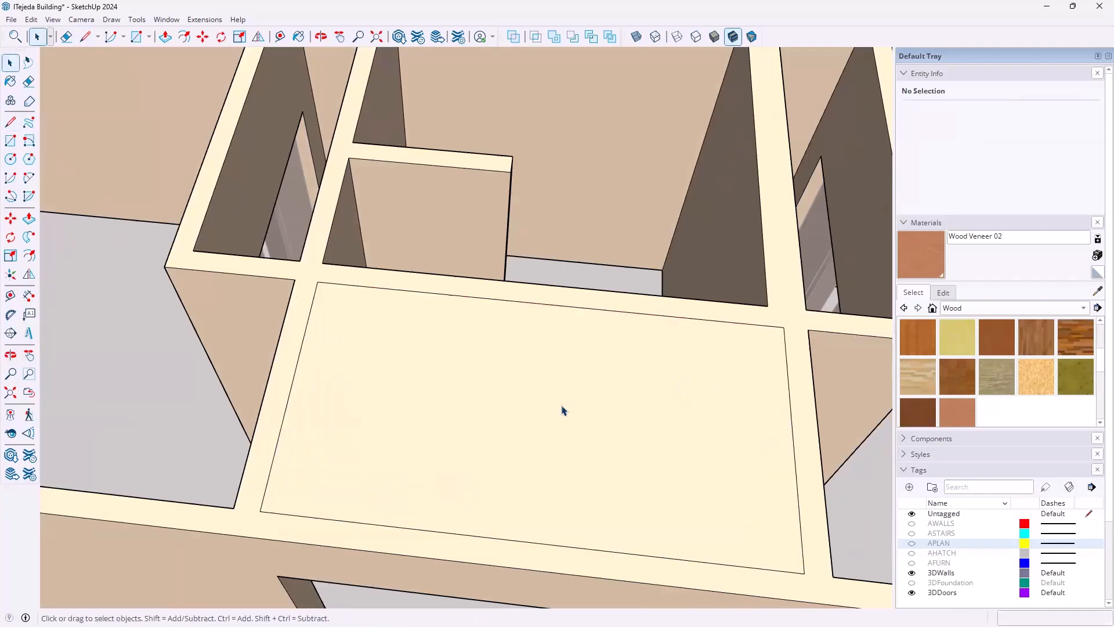
pyautogui.click(562, 410)
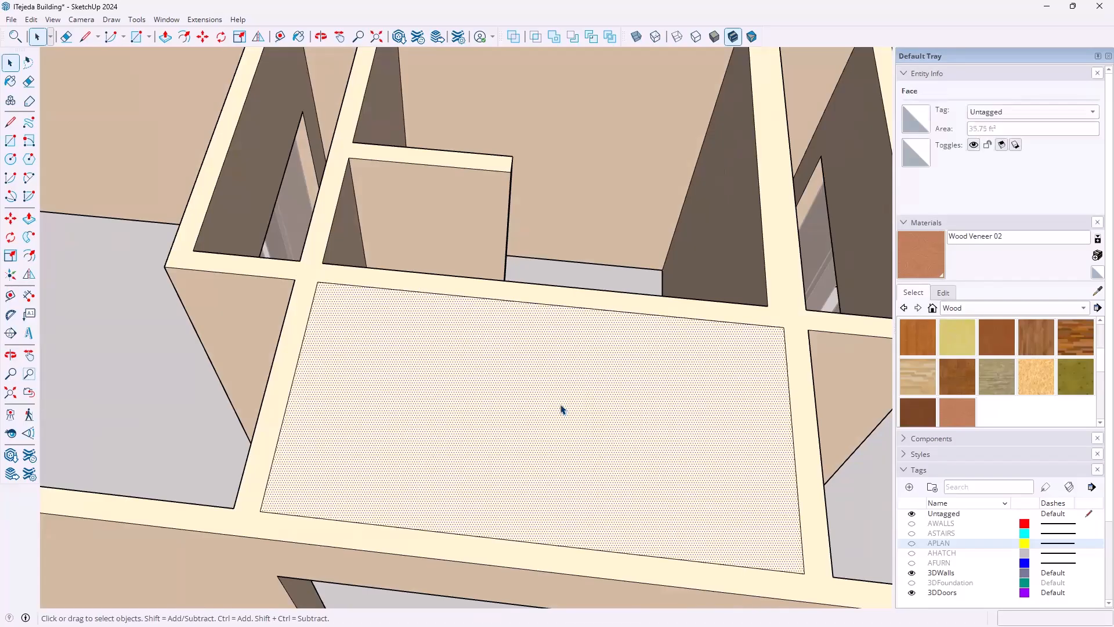
pyautogui.press('Delete')
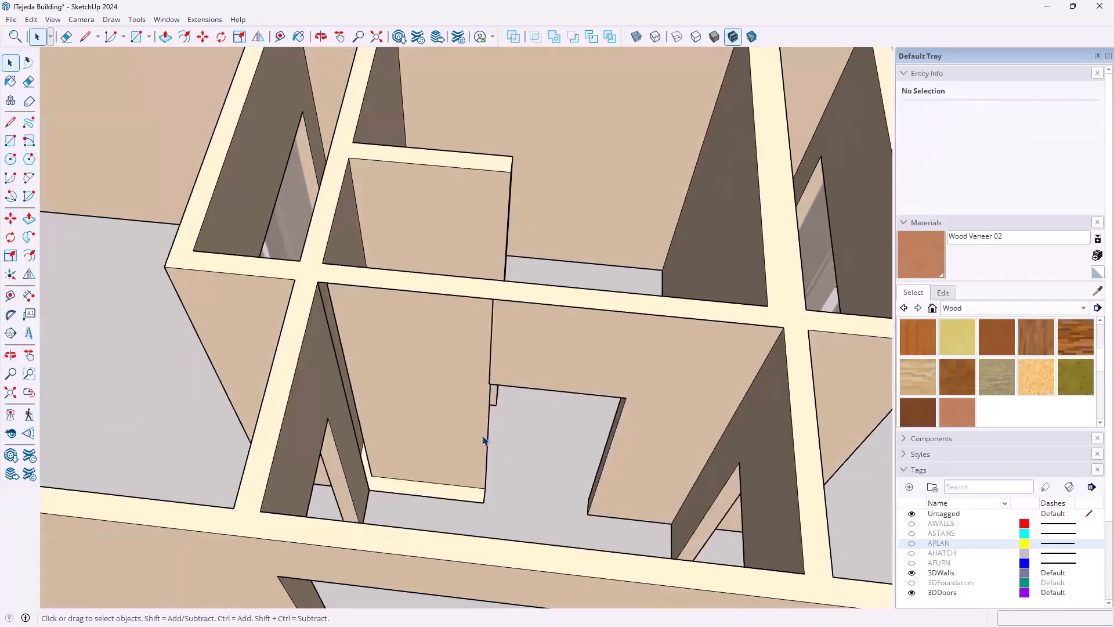
# - Erase the stray offset edge that forms a thin sliver along the wall's top edge above the door opening
pyautogui.moveTo(557, 464); pyautogui.dragTo(609, 352, button='middle')
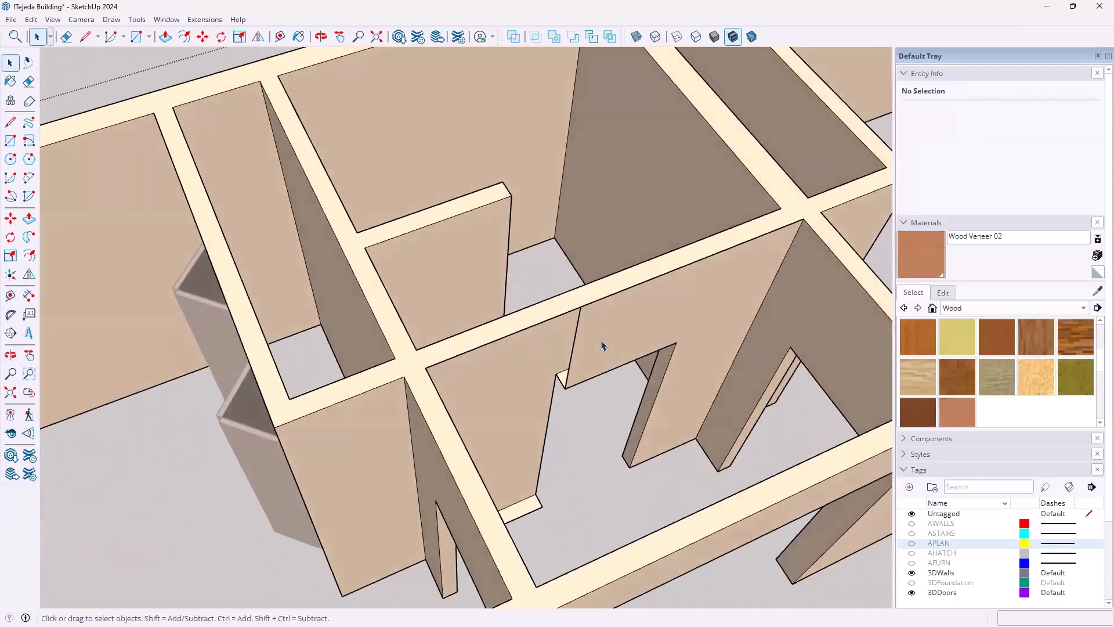
pyautogui.scroll(6, 584, 311)
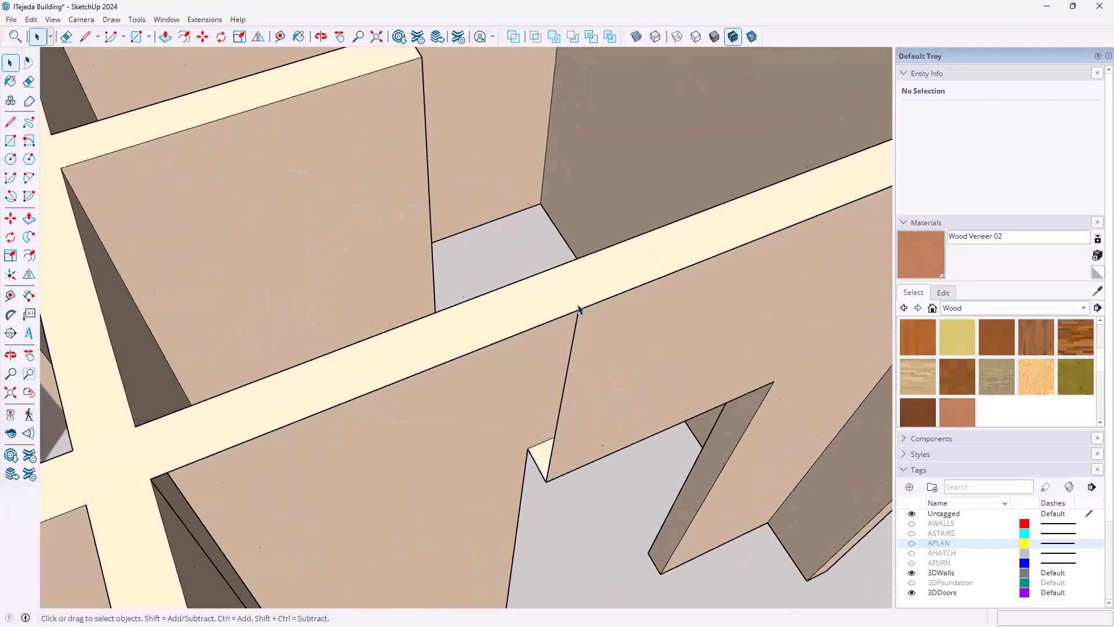
pyautogui.scroll(6, 582, 316)
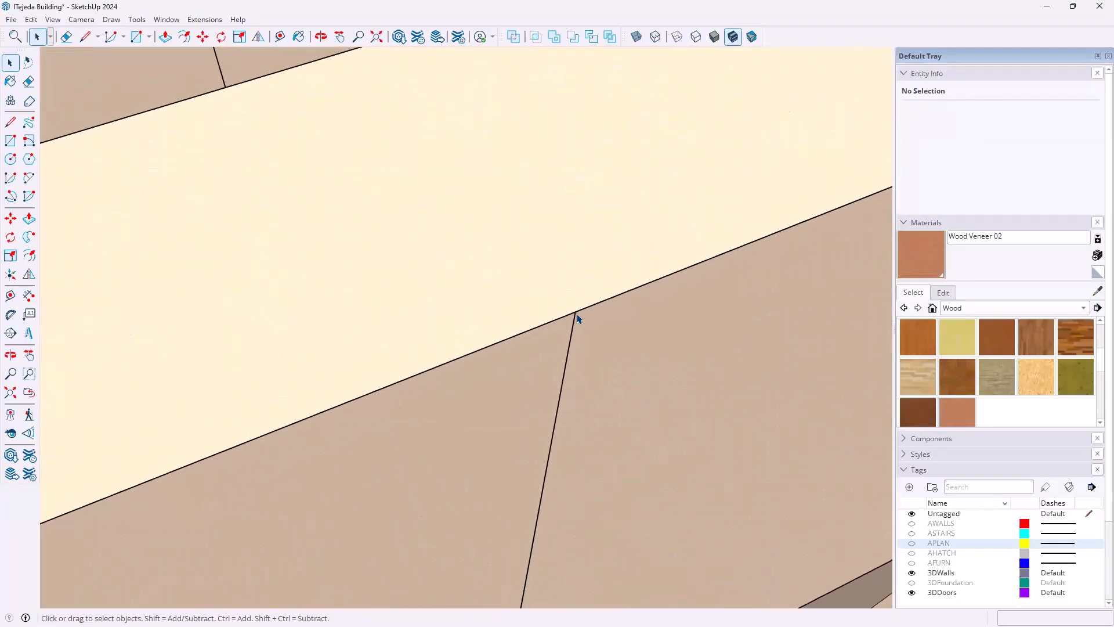
pyautogui.scroll(3, 577, 316)
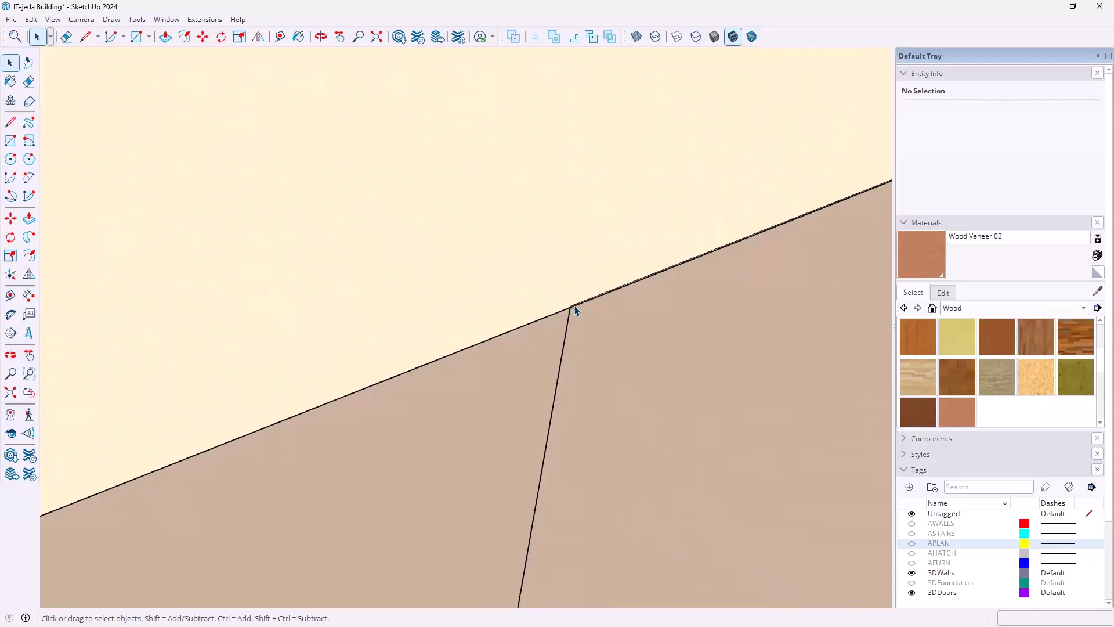
pyautogui.scroll(3, 574, 311)
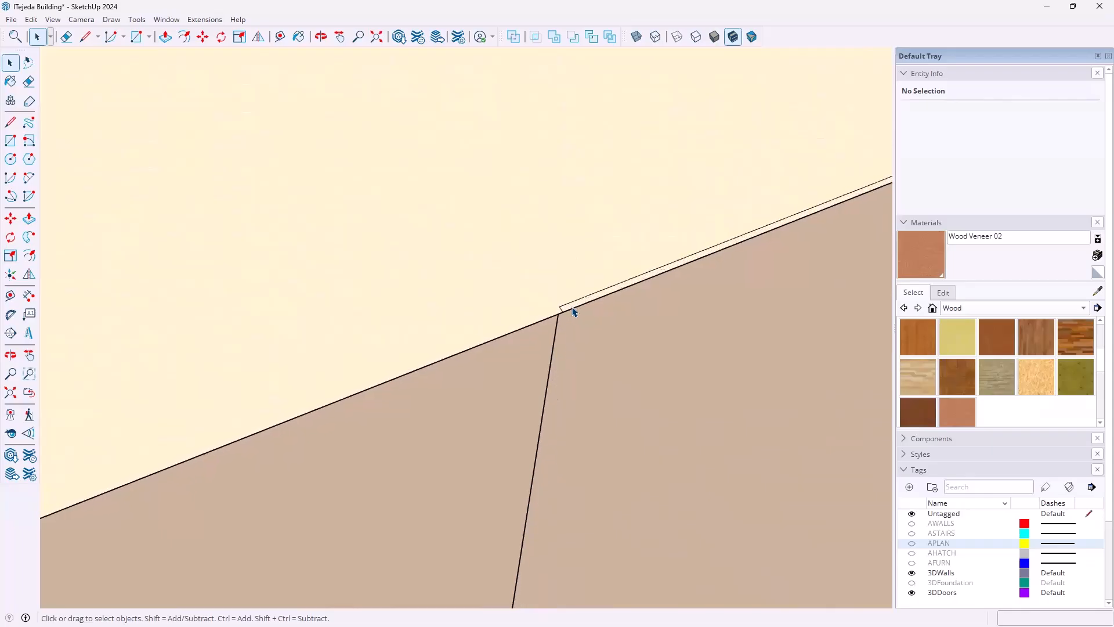
pyautogui.moveTo(551, 302)
pyautogui.mouseDown(button='middle')
pyautogui.moveTo(627, 323)
pyautogui.moveTo(696, 296)
pyautogui.moveTo(766, 172)
pyautogui.moveTo(754, 179)
pyautogui.mouseUp(button='middle')
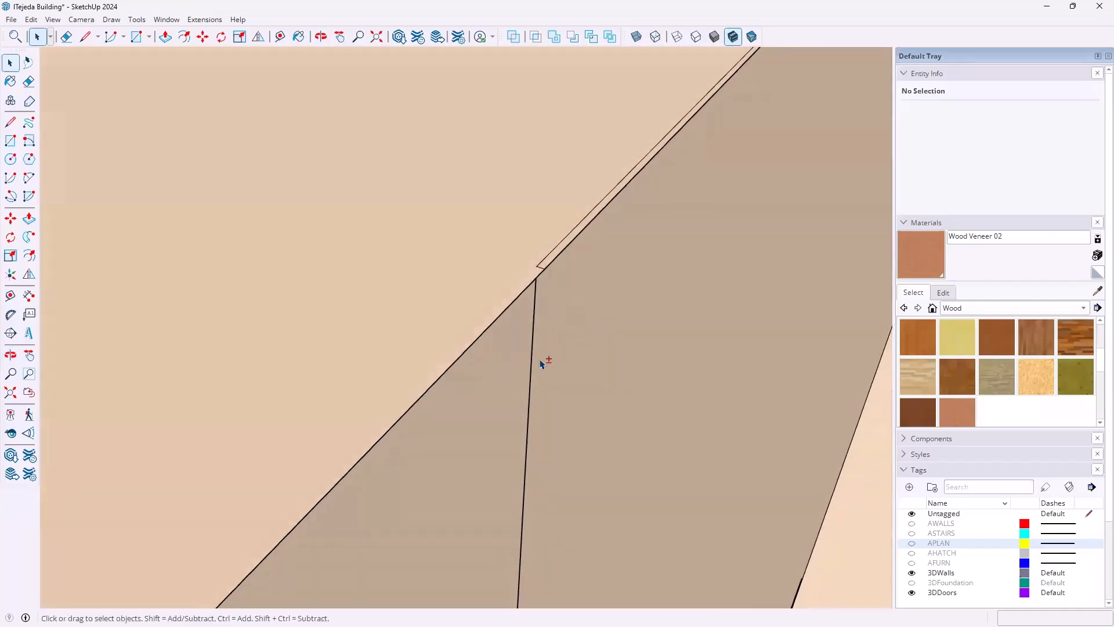
pyautogui.moveTo(562, 385)
pyautogui.mouseDown(button='middle')
pyautogui.moveTo(625, 339)
pyautogui.moveTo(711, 236)
pyautogui.moveTo(699, 211)
pyautogui.moveTo(636, 228)
pyautogui.moveTo(599, 288)
pyautogui.moveTo(634, 319)
pyautogui.moveTo(622, 323)
pyautogui.moveTo(648, 334)
pyautogui.moveTo(623, 321)
pyautogui.mouseUp(button='middle')
pyautogui.press('e')
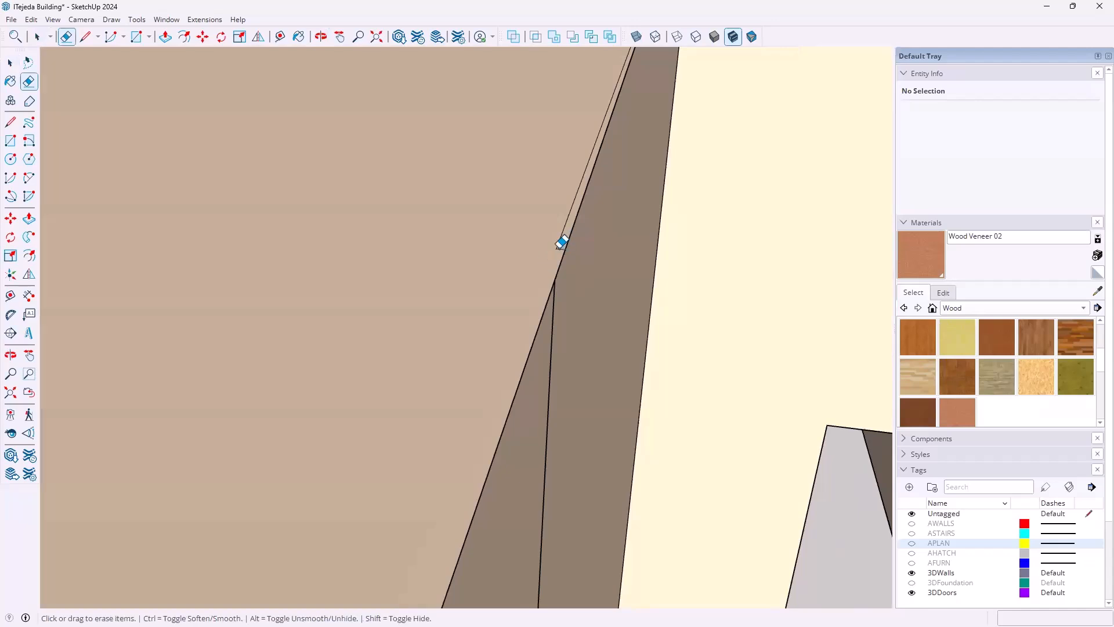
pyautogui.moveTo(561, 243); pyautogui.dragTo(566, 238)
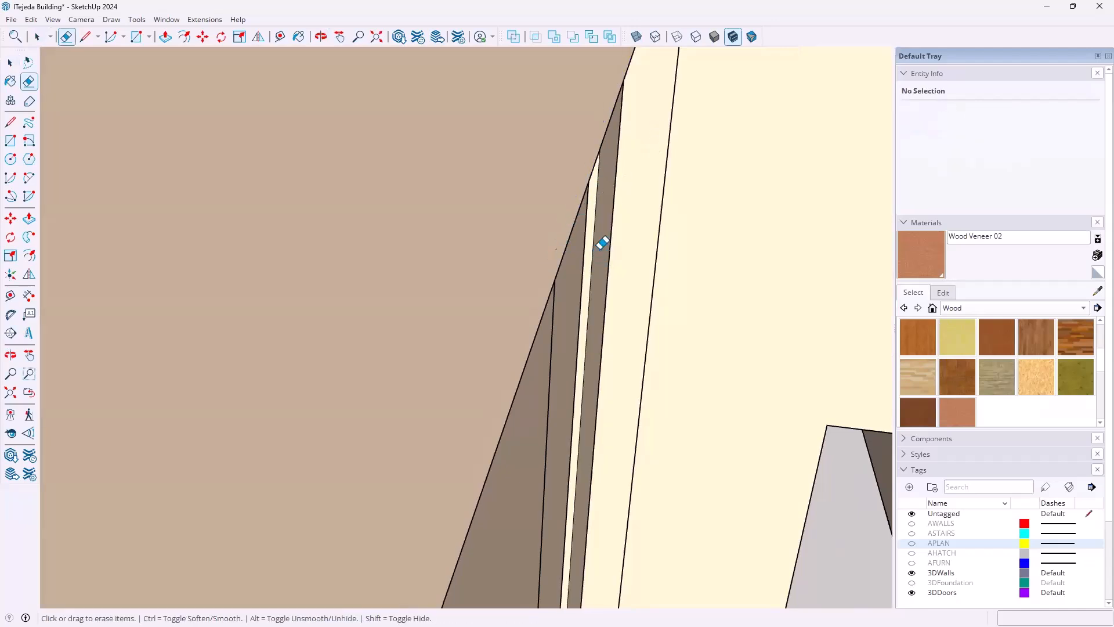
pyautogui.scroll(-2, 601, 248)
pyautogui.moveTo(622, 191); pyautogui.dragTo(567, 208, button='middle')
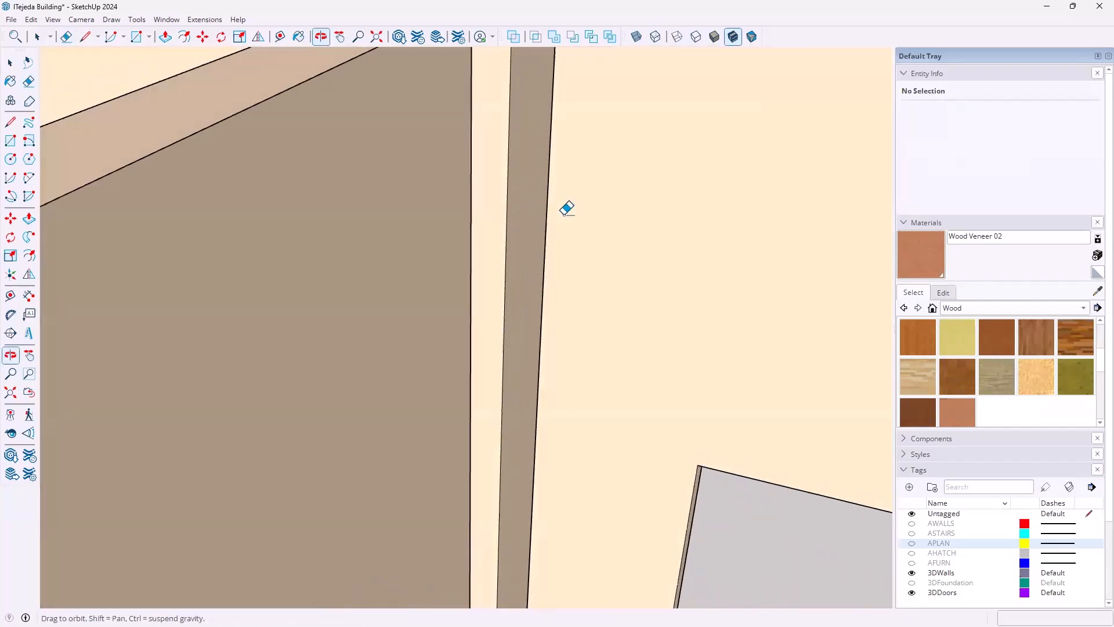
pyautogui.scroll(-4, 566, 208)
pyautogui.moveTo(485, 362)
pyautogui.mouseDown(button='middle')
pyautogui.moveTo(253, 341)
pyautogui.moveTo(316, 305)
pyautogui.moveTo(532, 259)
pyautogui.moveTo(571, 271)
pyautogui.moveTo(455, 294)
pyautogui.moveTo(642, 241)
pyautogui.moveTo(653, 286)
pyautogui.moveTo(599, 340)
pyautogui.moveTo(532, 336)
pyautogui.moveTo(751, 302)
pyautogui.moveTo(691, 374)
pyautogui.mouseUp(button='middle')
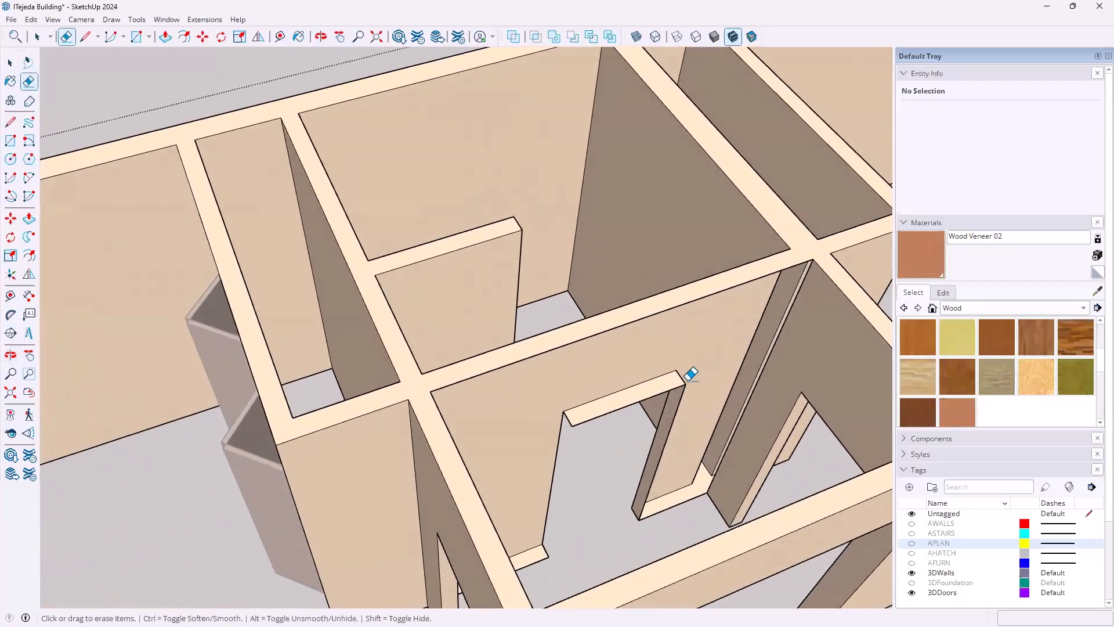
# - Redraw the missing vertical edges of the door wall, one from jamb base to header corner and one up the room corner
pyautogui.press('l')
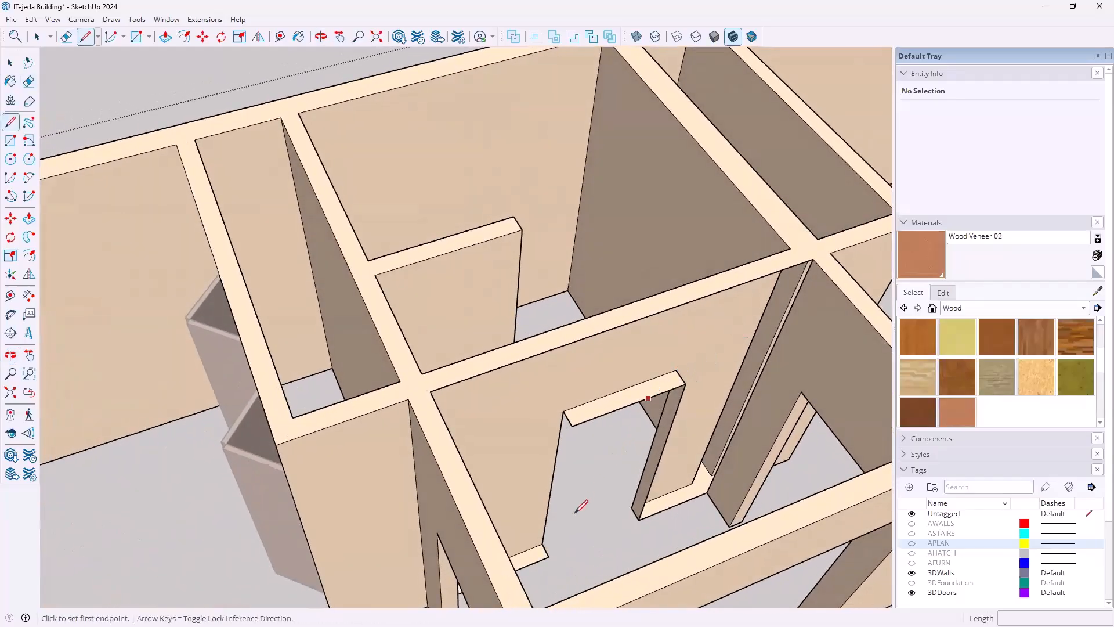
pyautogui.click(548, 556)
pyautogui.click(572, 425)
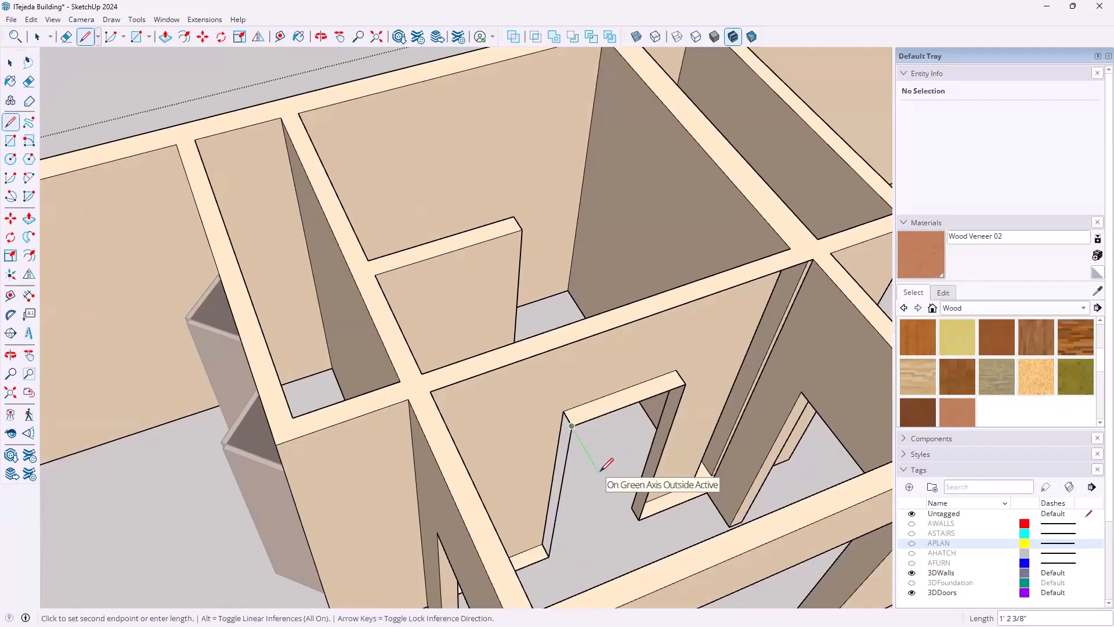
pyautogui.press('space')
pyautogui.moveTo(606, 374); pyautogui.dragTo(639, 434, button='middle')
pyautogui.press('l')
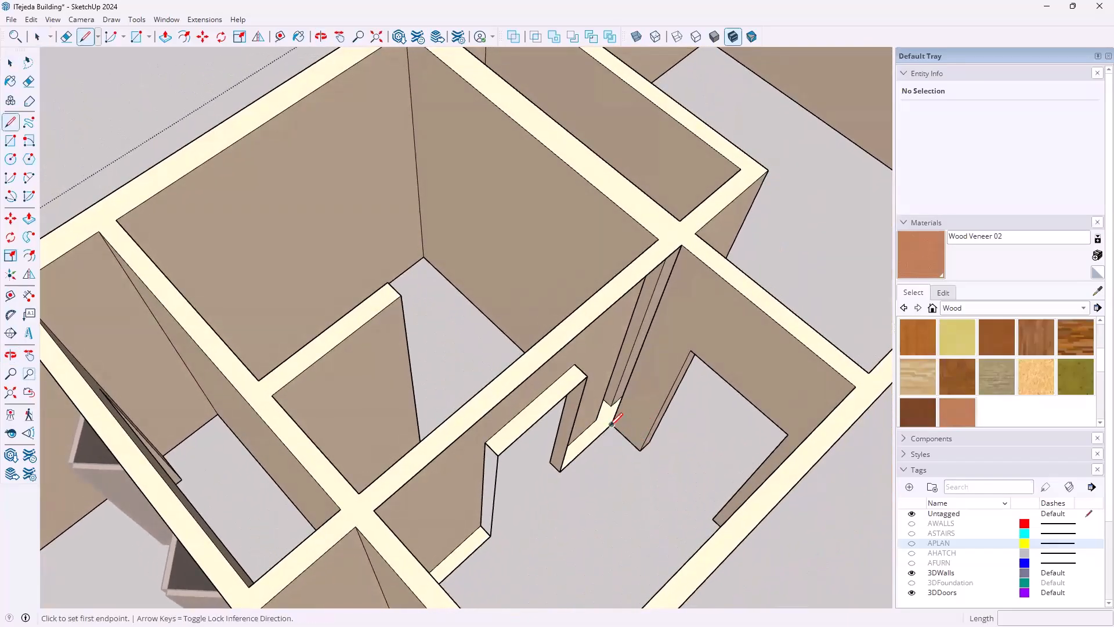
pyautogui.click(612, 424)
pyautogui.click(682, 245)
# - Draw the door wall's 8' 3" top edge again from one inner room corner to the other
pyautogui.moveTo(657, 342); pyautogui.dragTo(188, 258, button='middle')
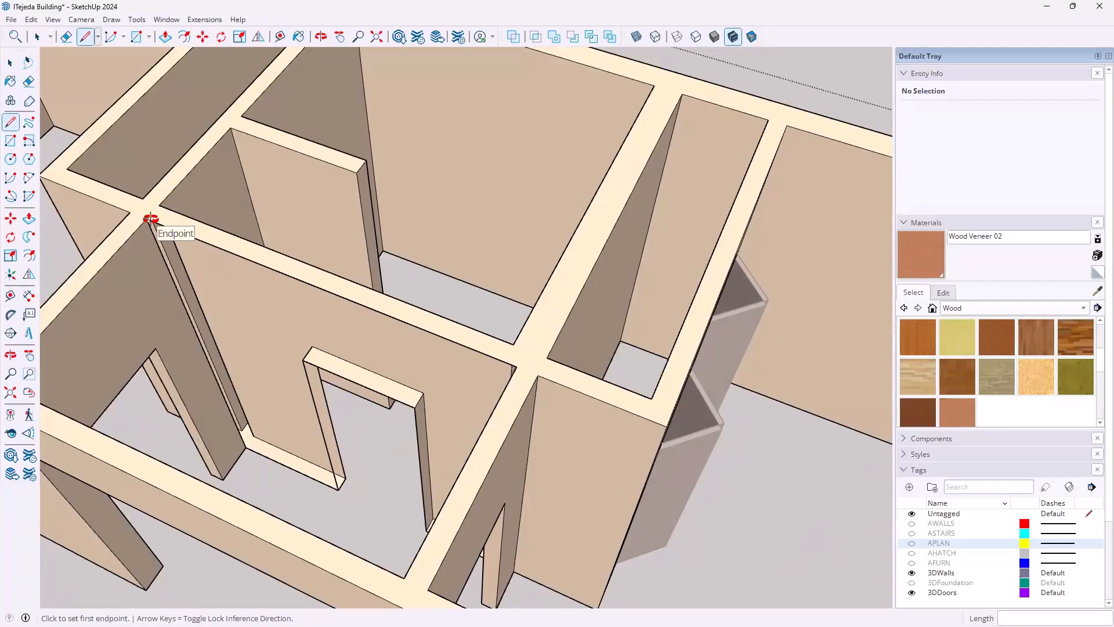
pyautogui.click(148, 218)
pyautogui.click(515, 366)
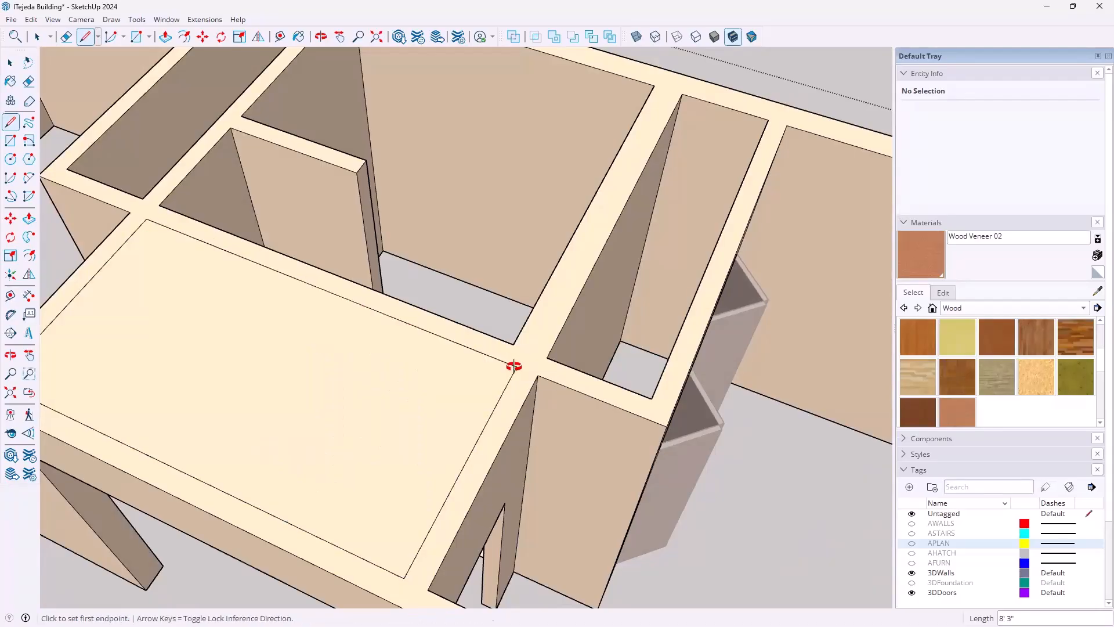
# - Delete the horizontal face covering the top of the room in front of the doorway wall
pyautogui.press('space')
pyautogui.click(319, 403)
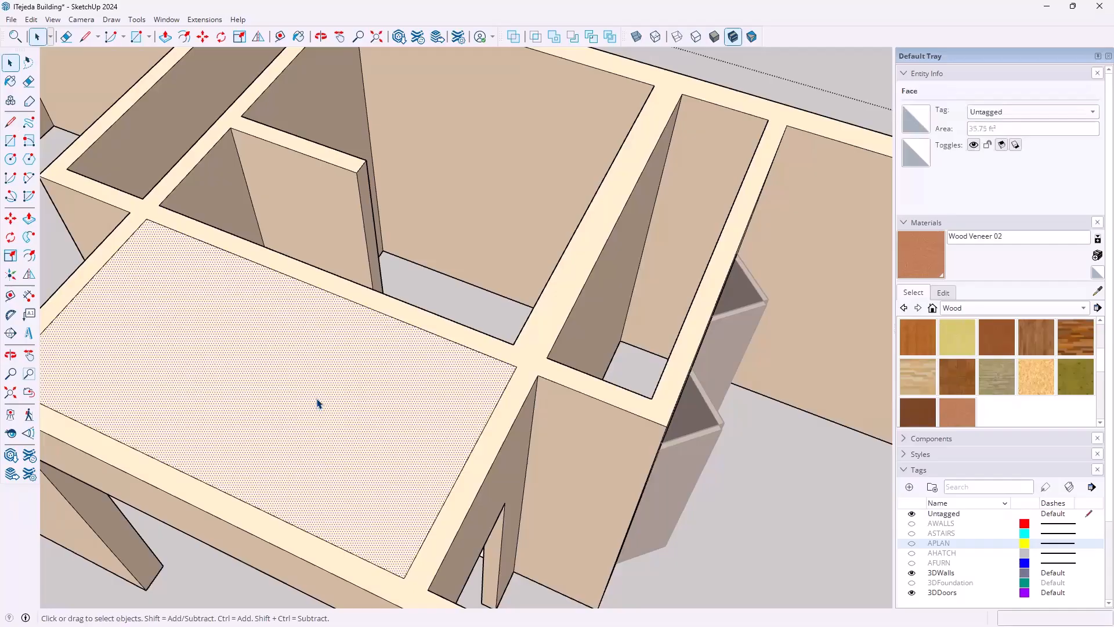
pyautogui.press('Delete')
# - Draw an 8' 3" edge along the base of the doorway wall and erase its segment spanning the door opening
pyautogui.moveTo(400, 467); pyautogui.dragTo(582, 532, button='middle')
pyautogui.press('l')
pyautogui.click(357, 492)
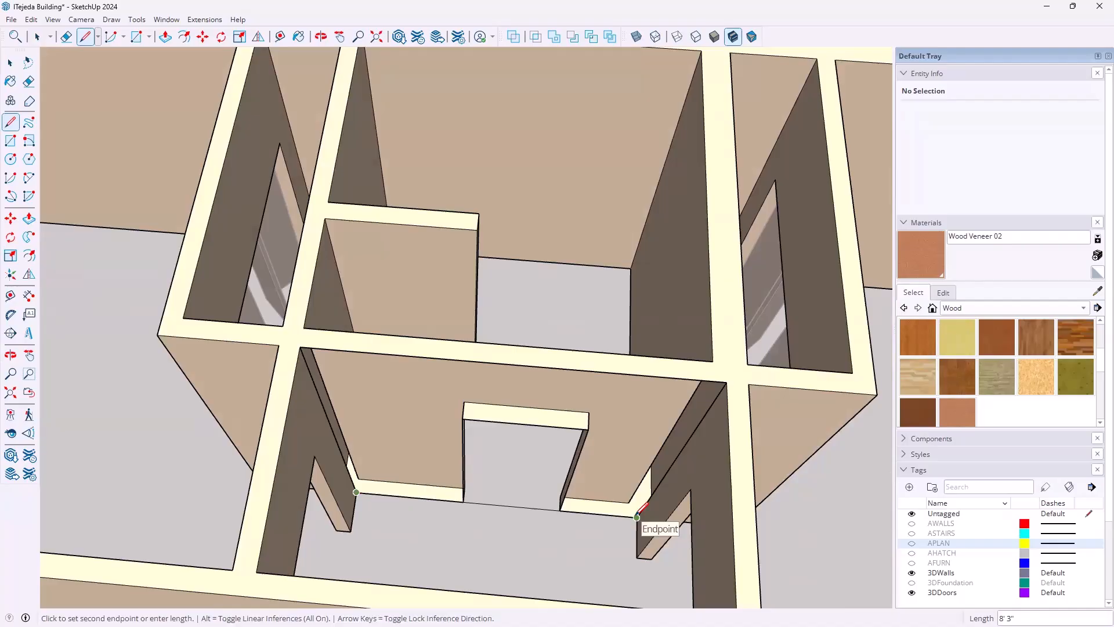
pyautogui.click(637, 515)
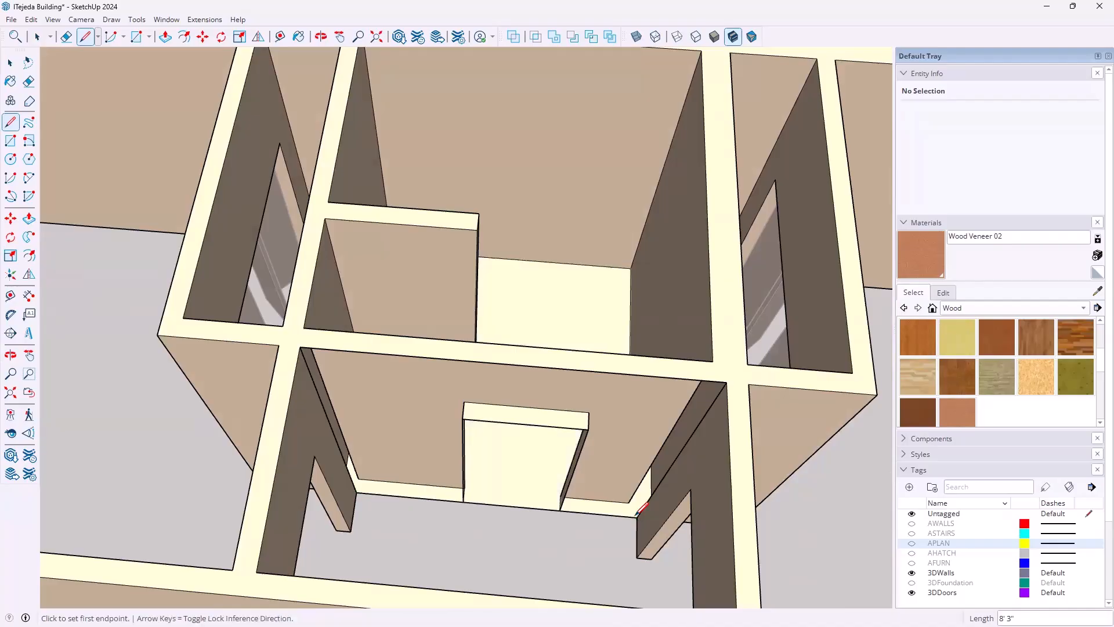
pyautogui.press('space')
pyautogui.press('e')
pyautogui.click(522, 503)
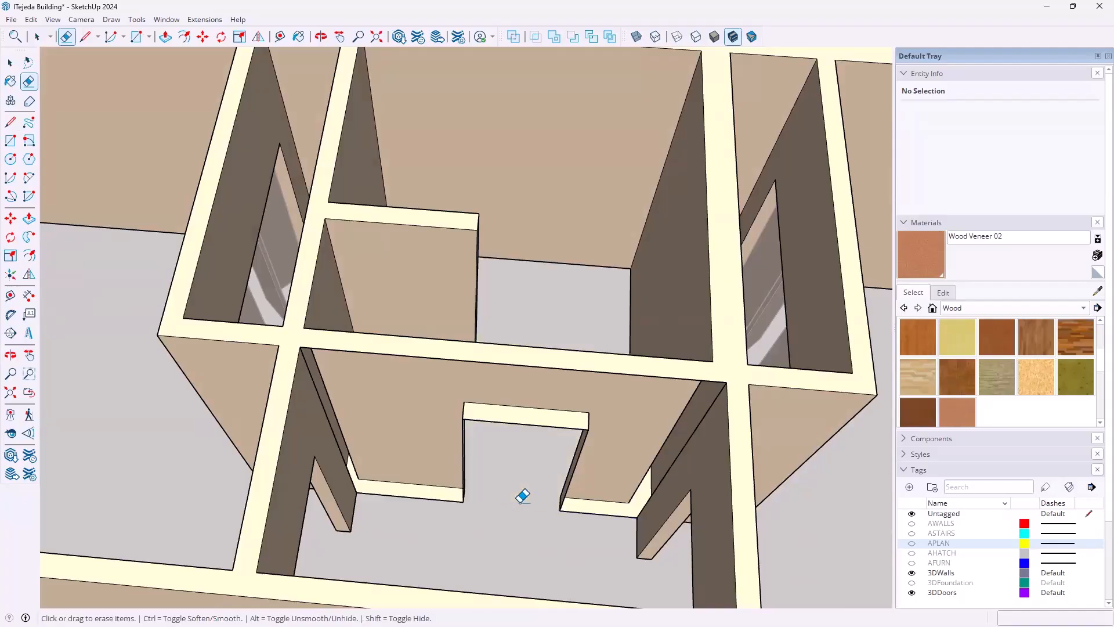
pyautogui.press('space')
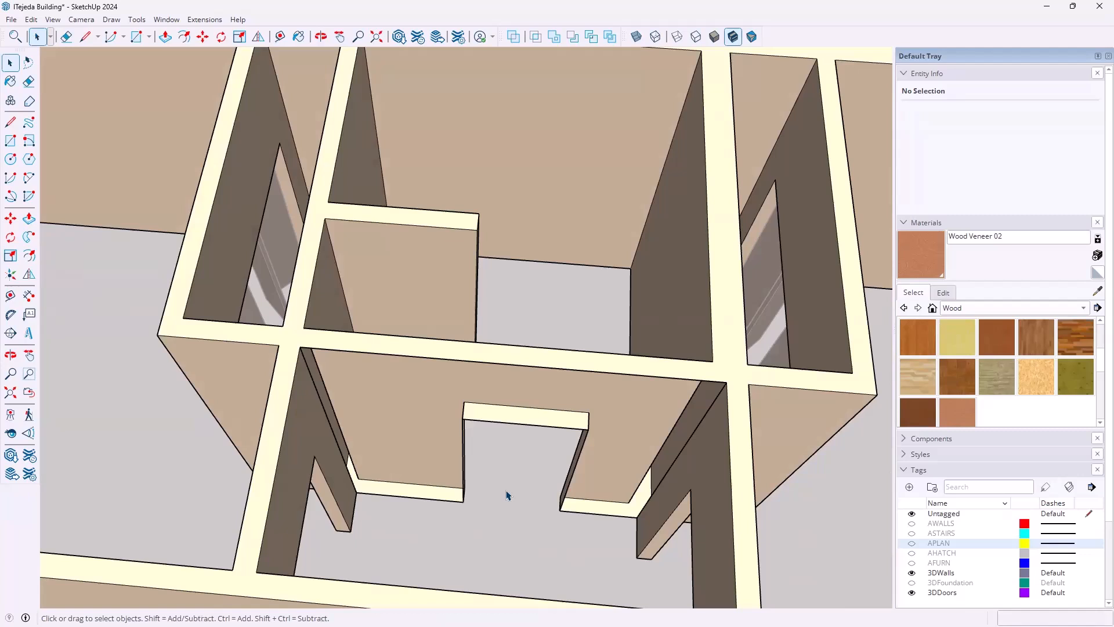
# - Undo the recent edits back to the open gap above the doorway, with no header between the walls
pyautogui.hotkey('ctrl', 'z')
pyautogui.hotkey('ctrl', 'z')
pyautogui.hotkey('ctrl', 'z')
pyautogui.hotkey('ctrl', 'z')
pyautogui.hotkey('ctrl', 'z')
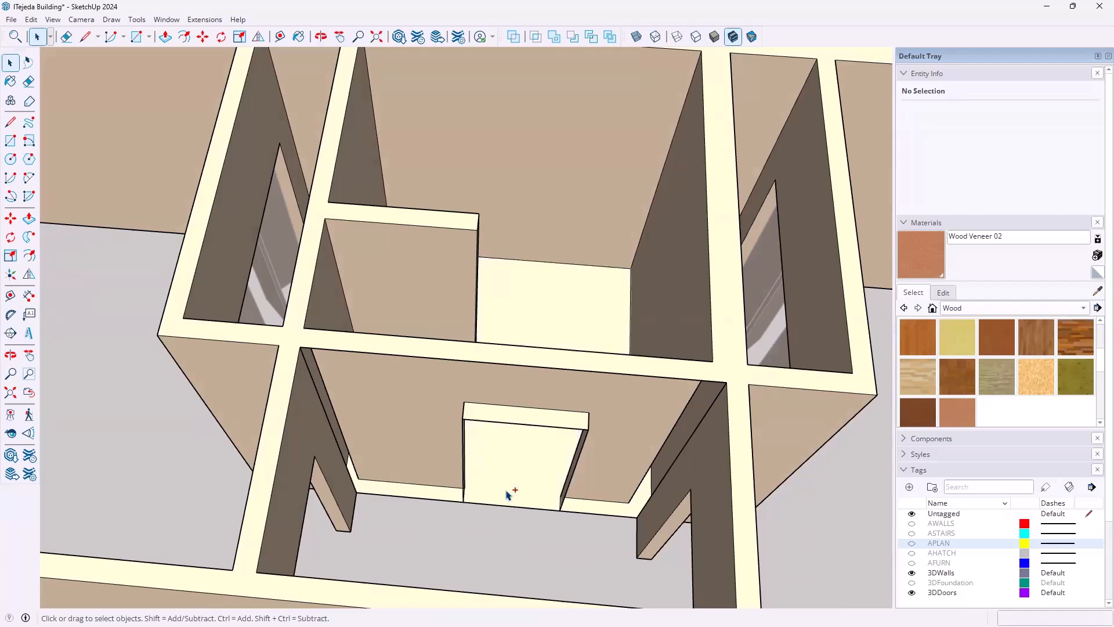
pyautogui.hotkey('ctrl', 'z')
pyautogui.hotkey('ctrl', 'z')
pyautogui.hotkey('ctrl', 'z')
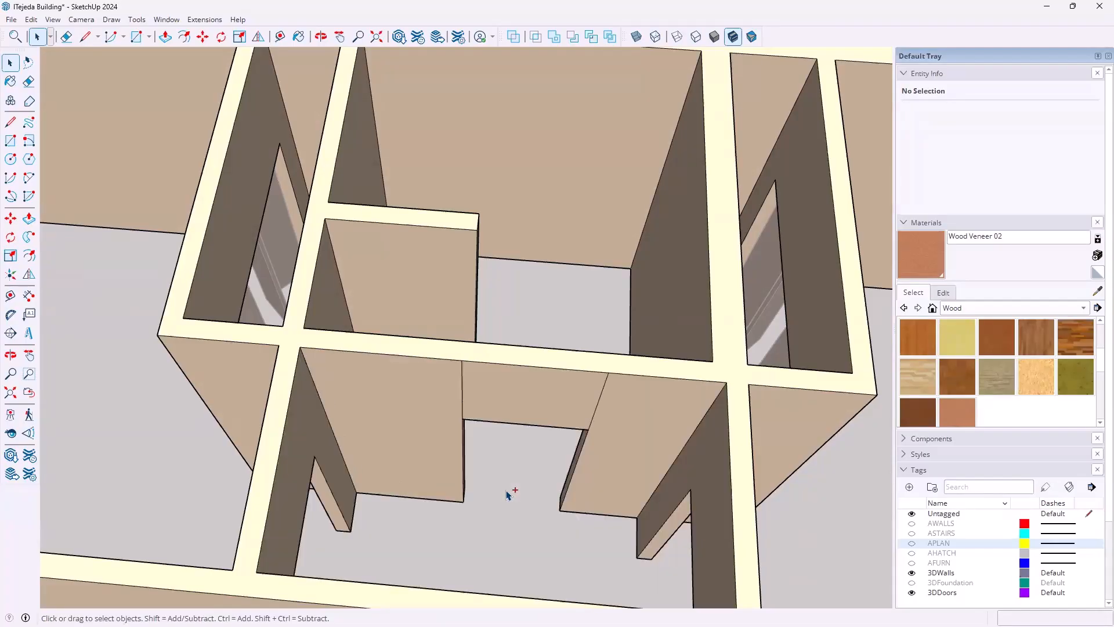
pyautogui.hotkey('ctrl', 'z')
pyautogui.hotkey('ctrl', 'z')
pyautogui.hotkey('ctrl', 'z')
pyautogui.hotkey('ctrl', 'z')
pyautogui.hotkey('ctrl', 'z')
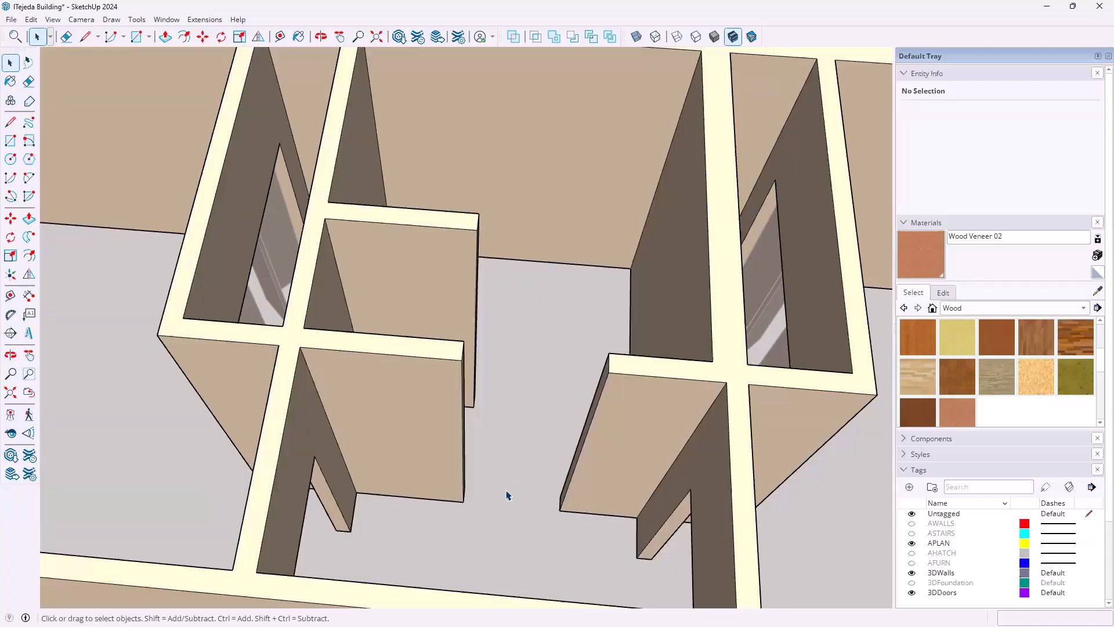
# - Draw edges about 8' 3" and 8' long along the two top sides of the doorway wall, bridging the gap
pyautogui.moveTo(594, 406); pyautogui.dragTo(422, 433, button='middle')
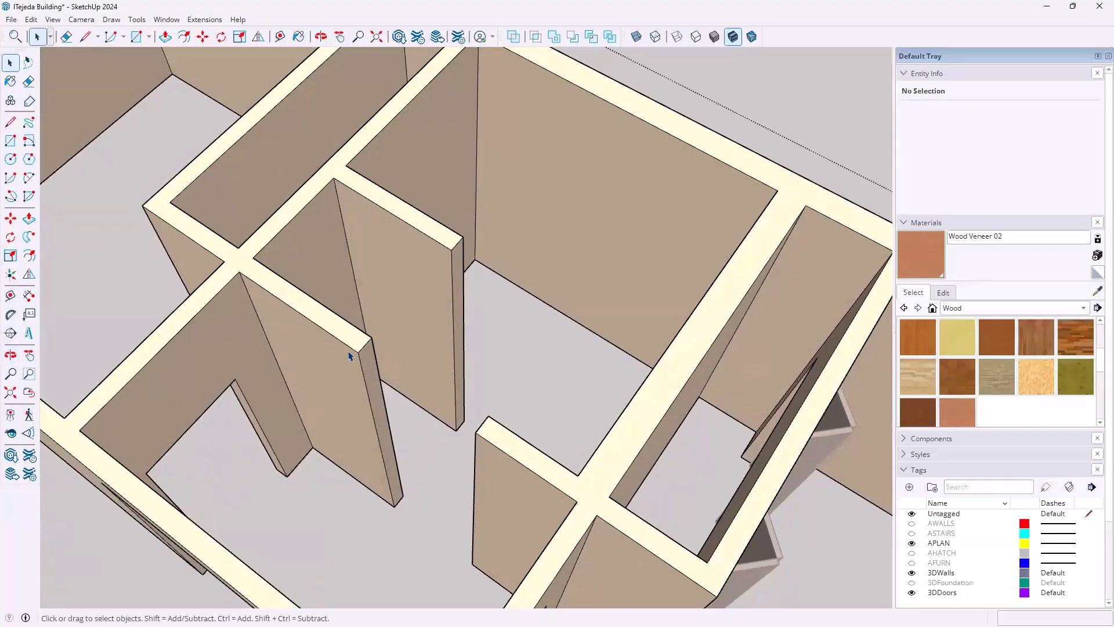
pyautogui.press('l')
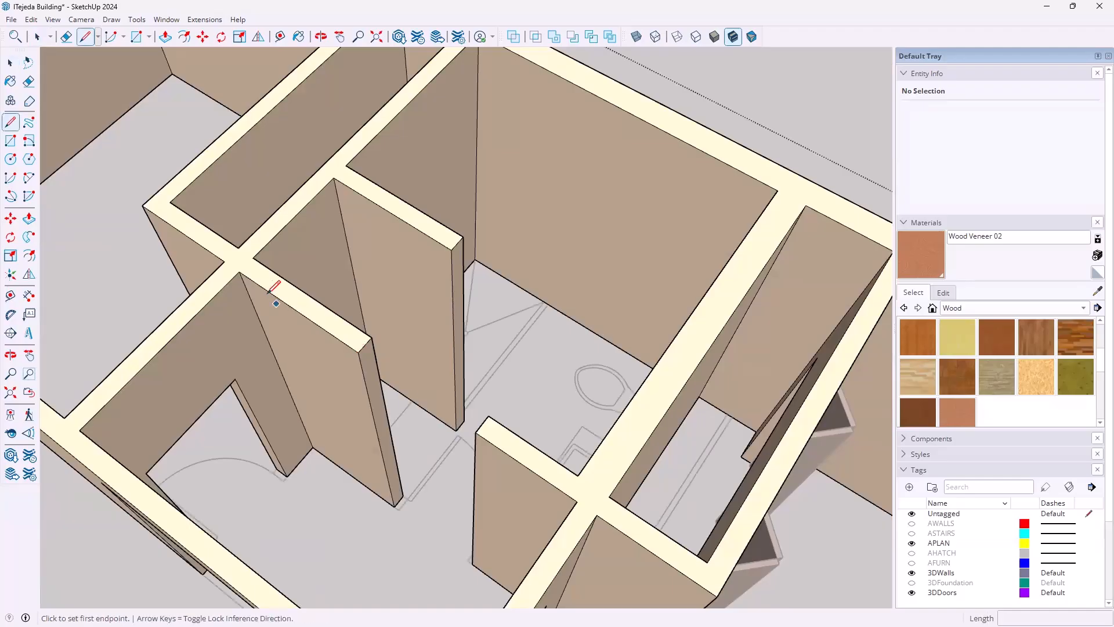
pyautogui.click(239, 272)
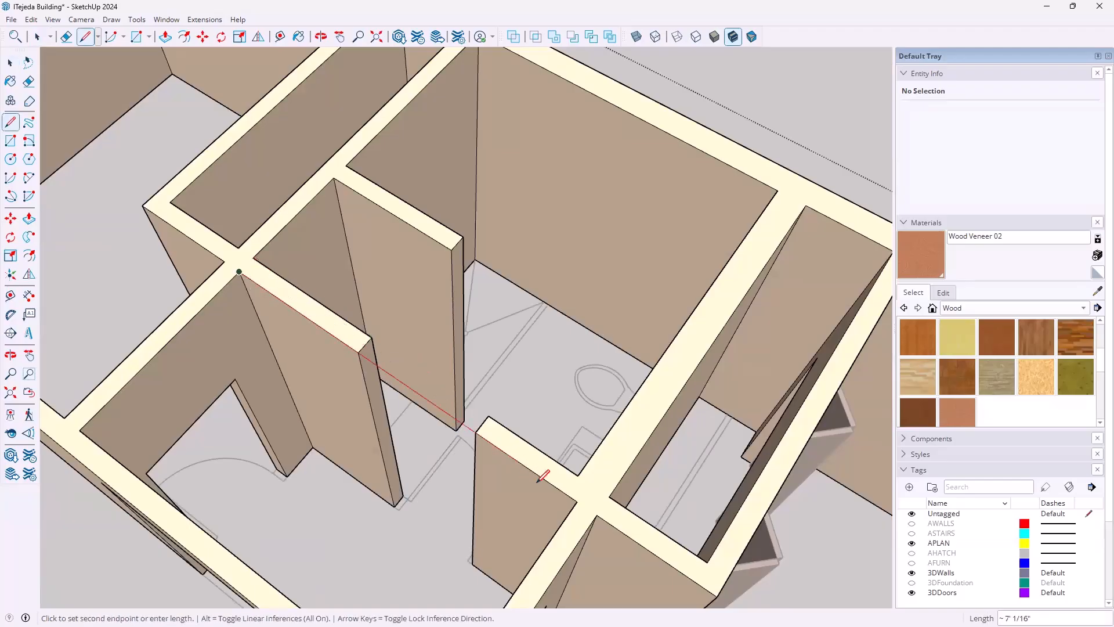
pyautogui.click(577, 500)
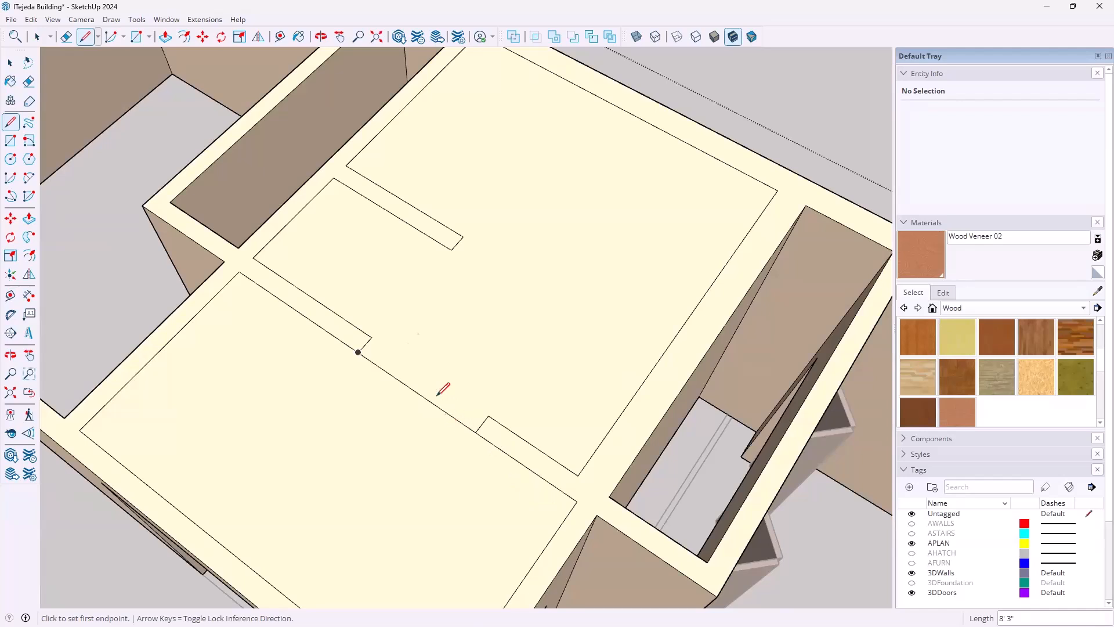
pyautogui.click(254, 257)
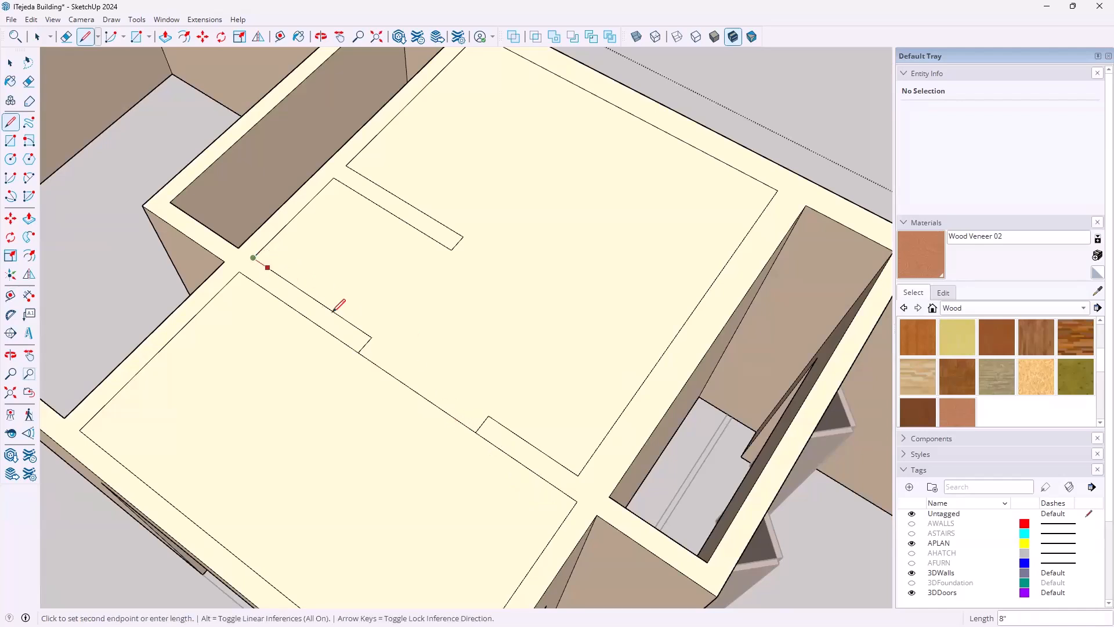
pyautogui.click(579, 471)
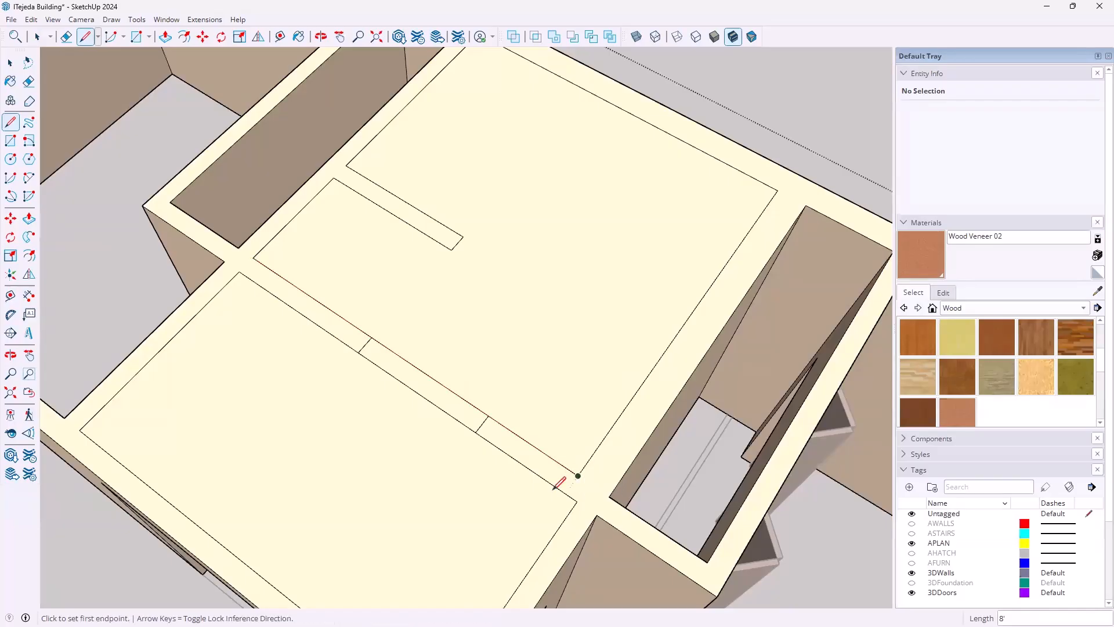
# - Delete the two horizontal faces covering the rooms on either side of the doorway wall
pyautogui.press('space')
pyautogui.click(378, 491)
pyautogui.press('Delete')
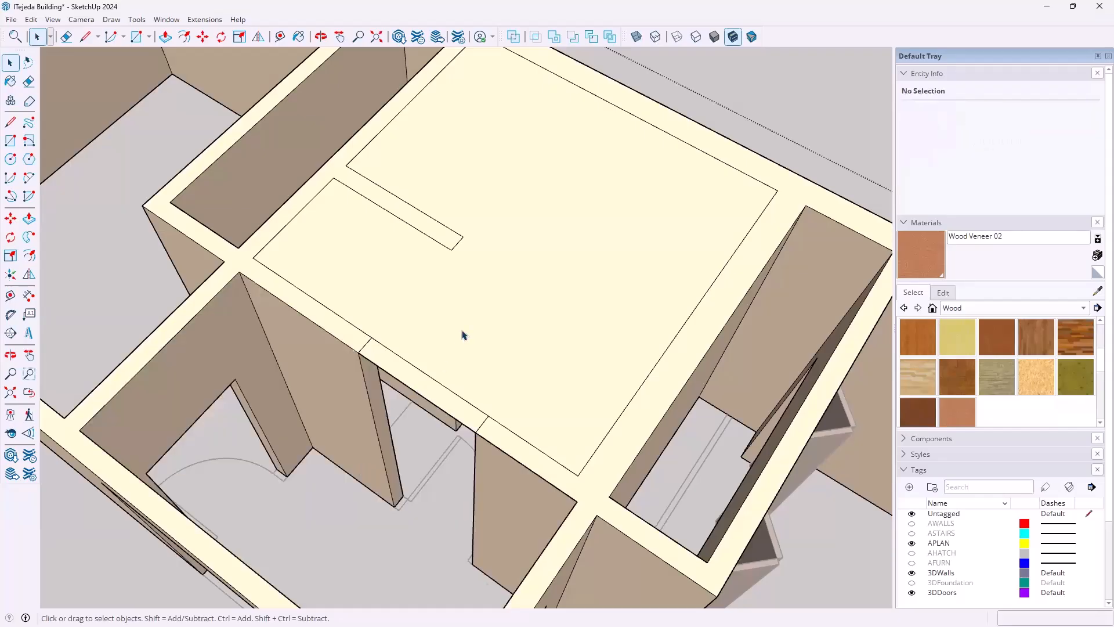
pyautogui.click(463, 334)
pyautogui.press('Delete')
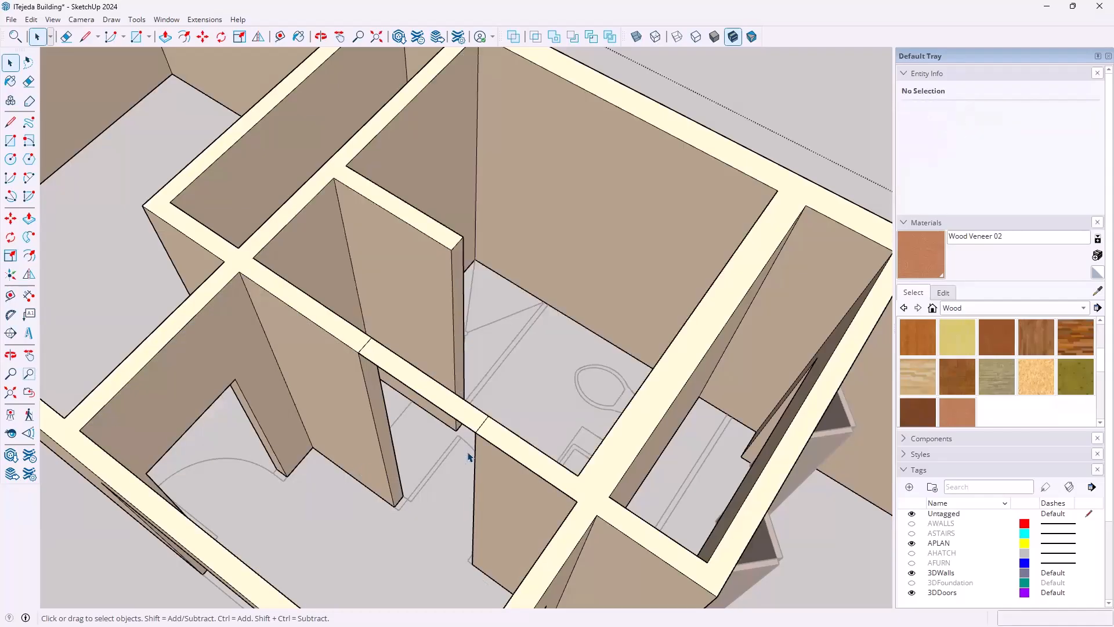
# - Hide the APLAN tag
pyautogui.moveTo(432, 489); pyautogui.dragTo(553, 398, button='middle')
pyautogui.moveTo(460, 441); pyautogui.dragTo(863, 500, button='middle')
pyautogui.click(911, 544)
# - Push/Pull the top face above the doorway down 3' 2" as a new starting face, matching the adjacent door opening's head height
pyautogui.moveTo(551, 421); pyautogui.dragTo(566, 452, button='middle')
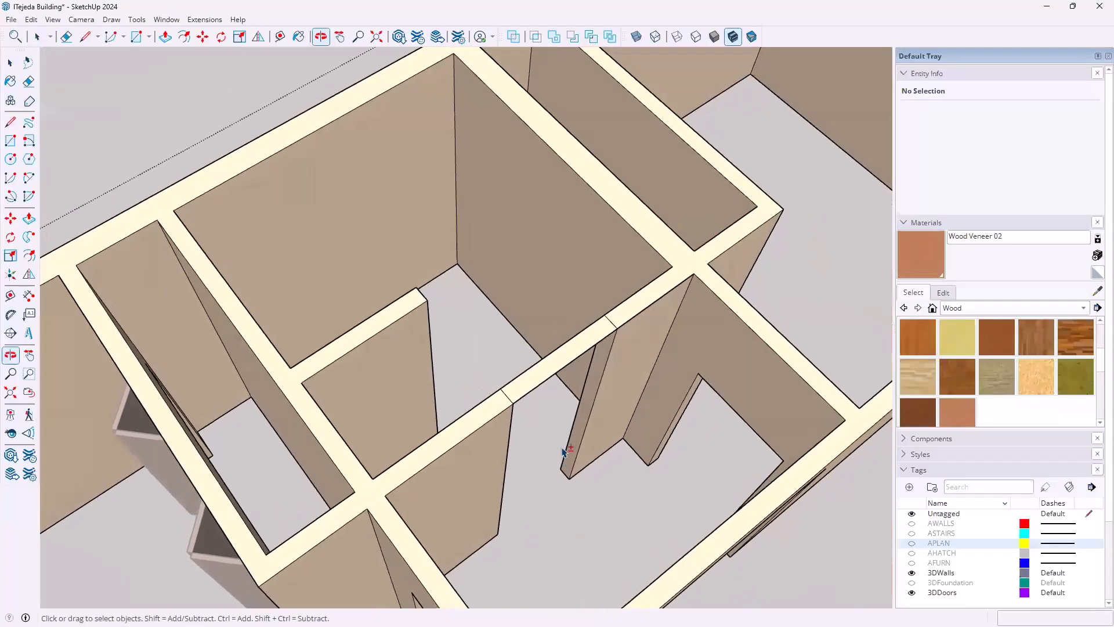
pyautogui.scroll(3, 565, 451)
pyautogui.press('p')
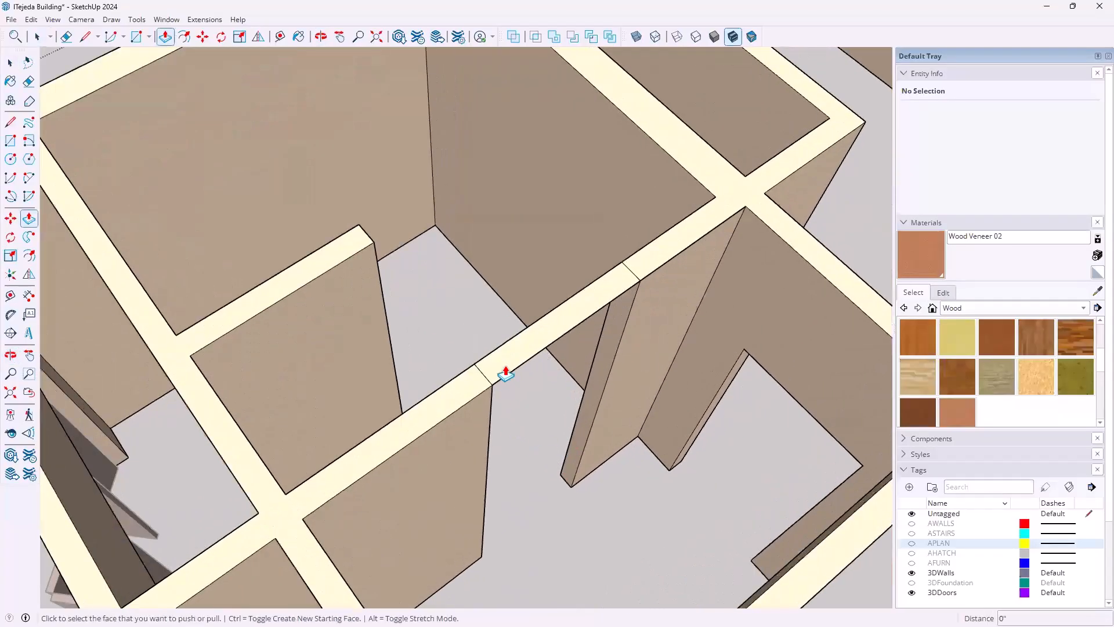
pyautogui.click(505, 370)
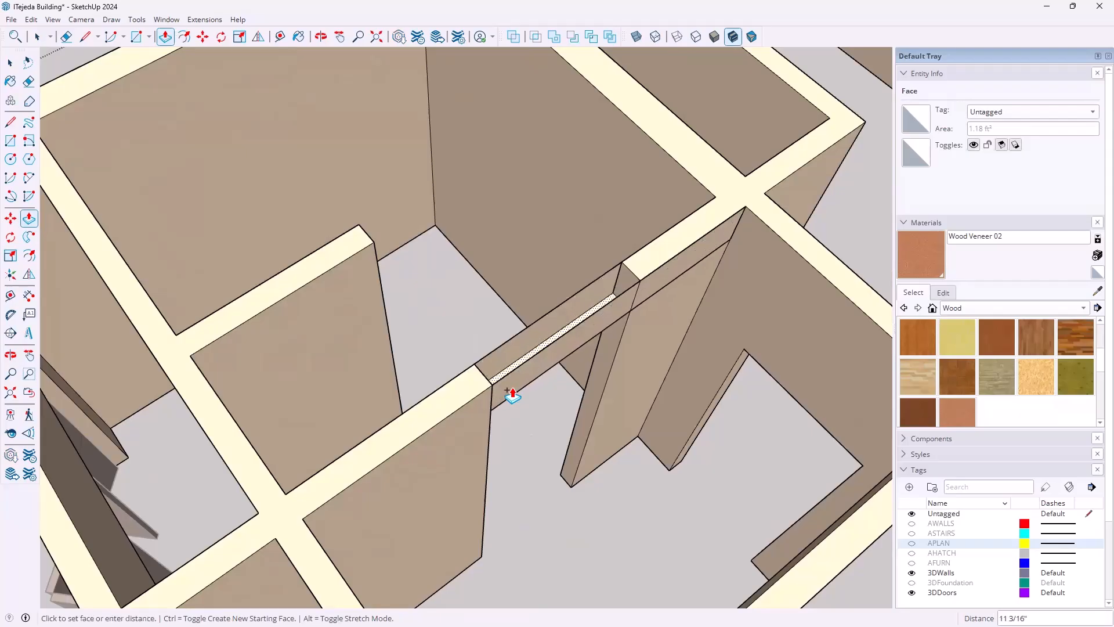
pyautogui.press('ctrl')
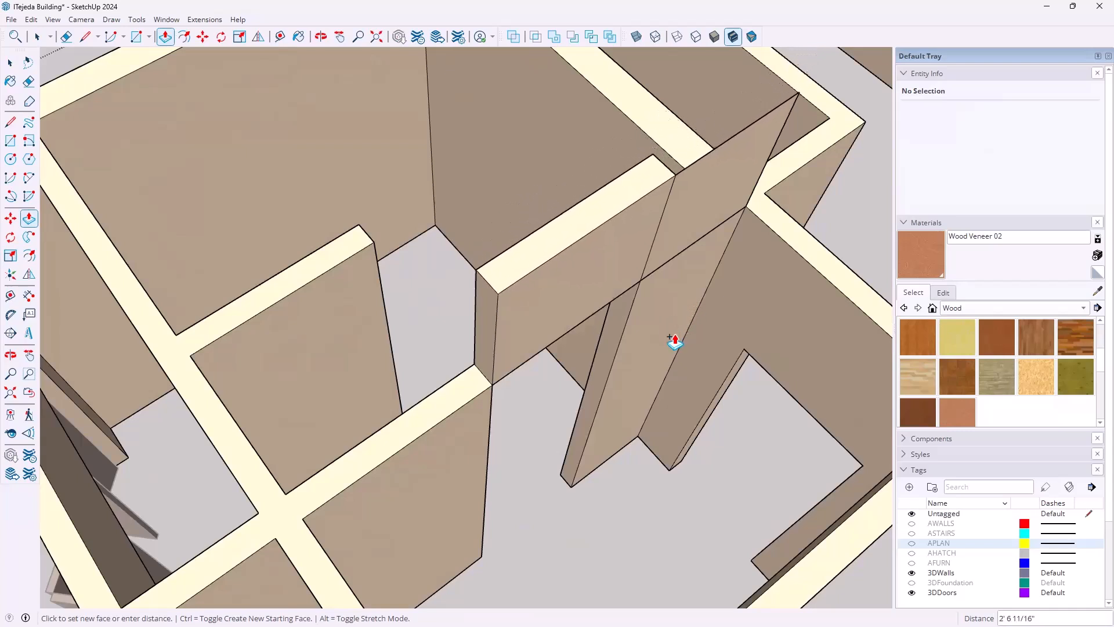
pyautogui.click(744, 350)
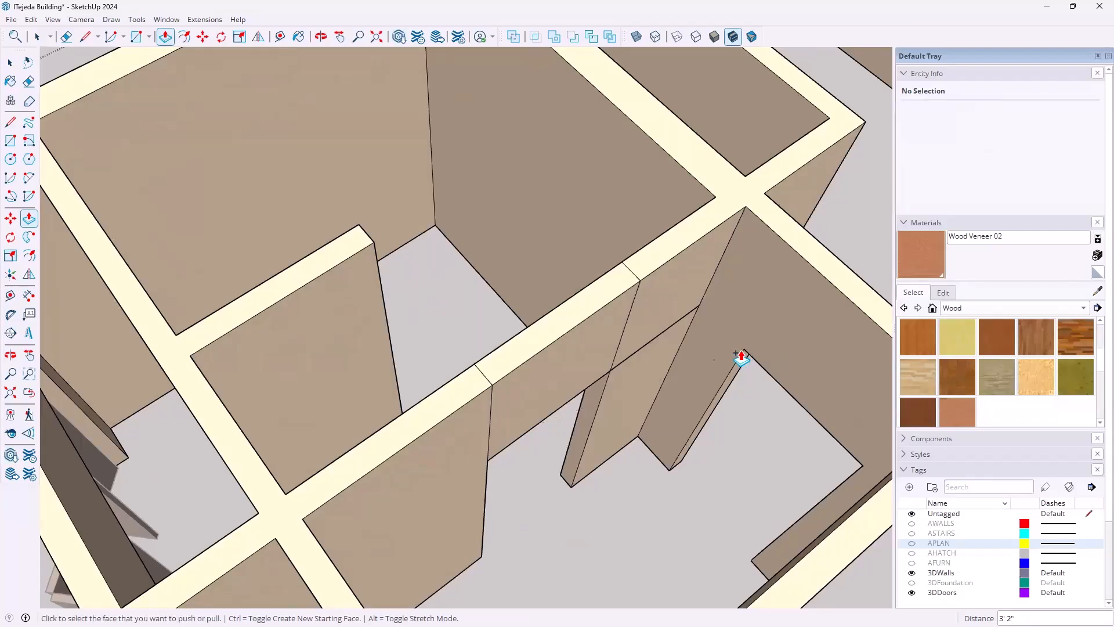
# - Erase the leftover seam edges between the new door header and the wall, on the wall top and both sides
pyautogui.moveTo(659, 377); pyautogui.dragTo(389, 361, button='middle')
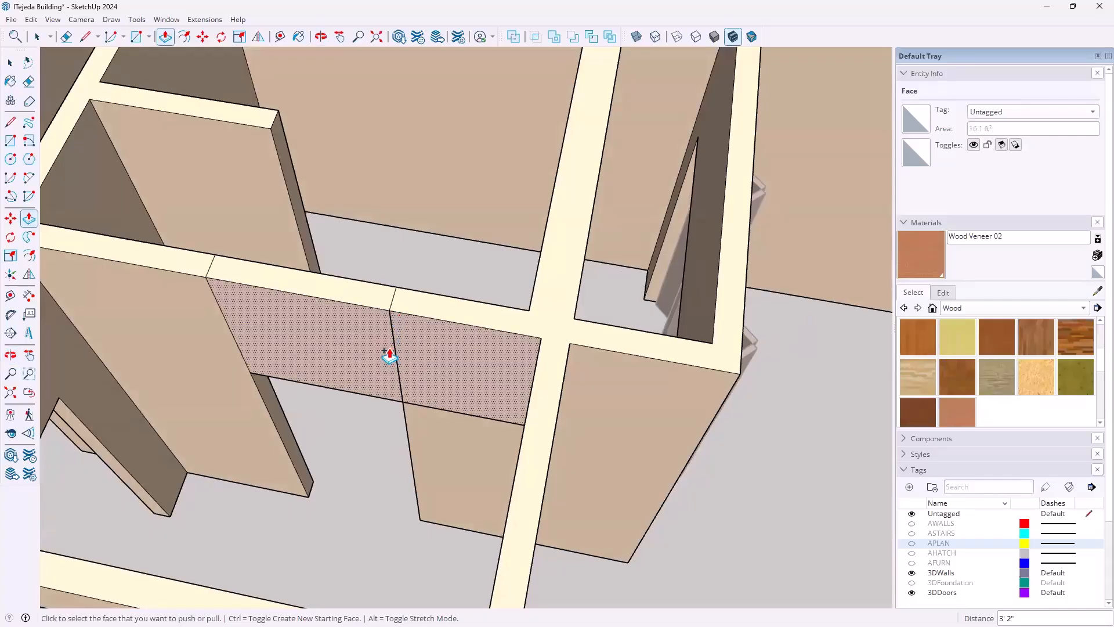
pyautogui.press('e')
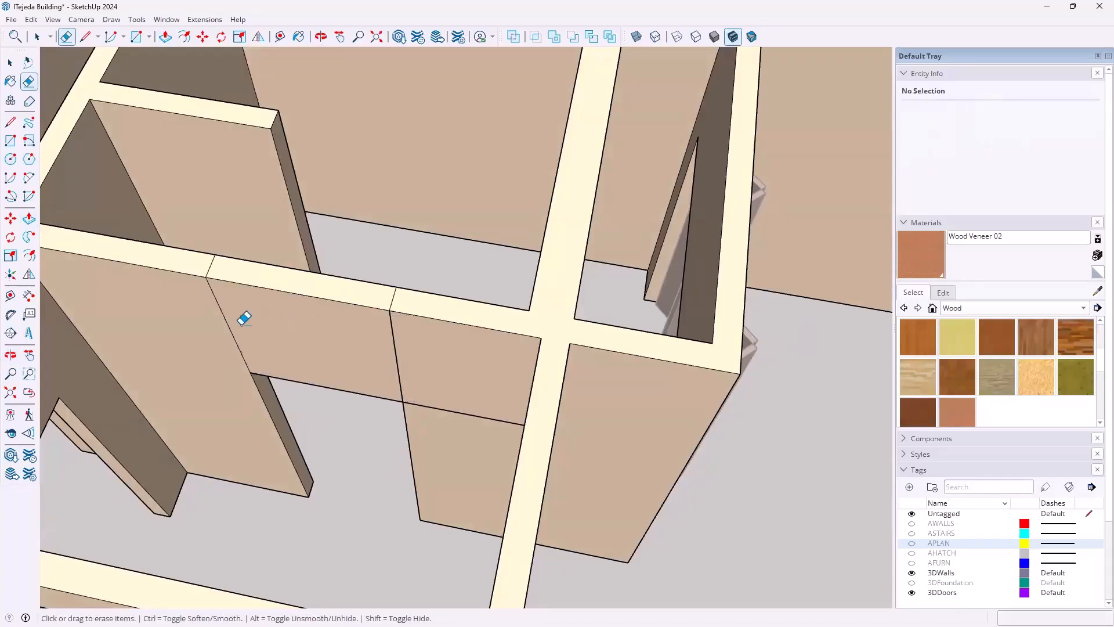
pyautogui.click(232, 322)
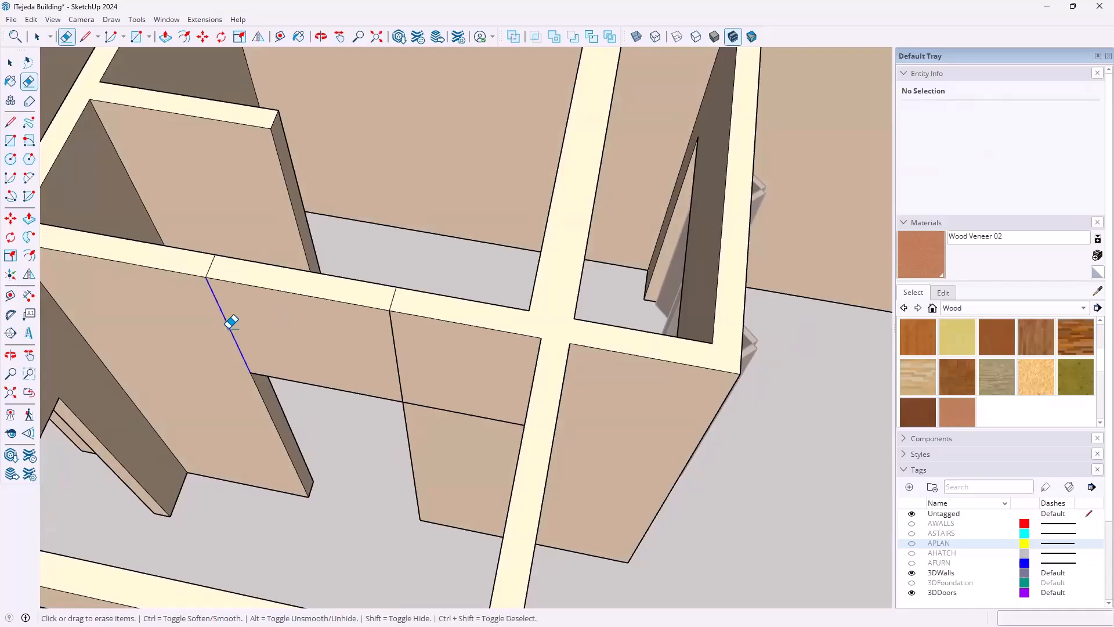
pyautogui.click(210, 268)
pyautogui.click(393, 297)
pyautogui.moveTo(460, 283)
pyautogui.mouseDown(button='middle')
pyautogui.moveTo(542, 350)
pyautogui.moveTo(503, 447)
pyautogui.moveTo(331, 455)
pyautogui.moveTo(153, 412)
pyautogui.moveTo(350, 316)
pyautogui.moveTo(600, 487)
pyautogui.moveTo(293, 455)
pyautogui.moveTo(367, 180)
pyautogui.mouseUp(button='middle')
pyautogui.click(360, 157)
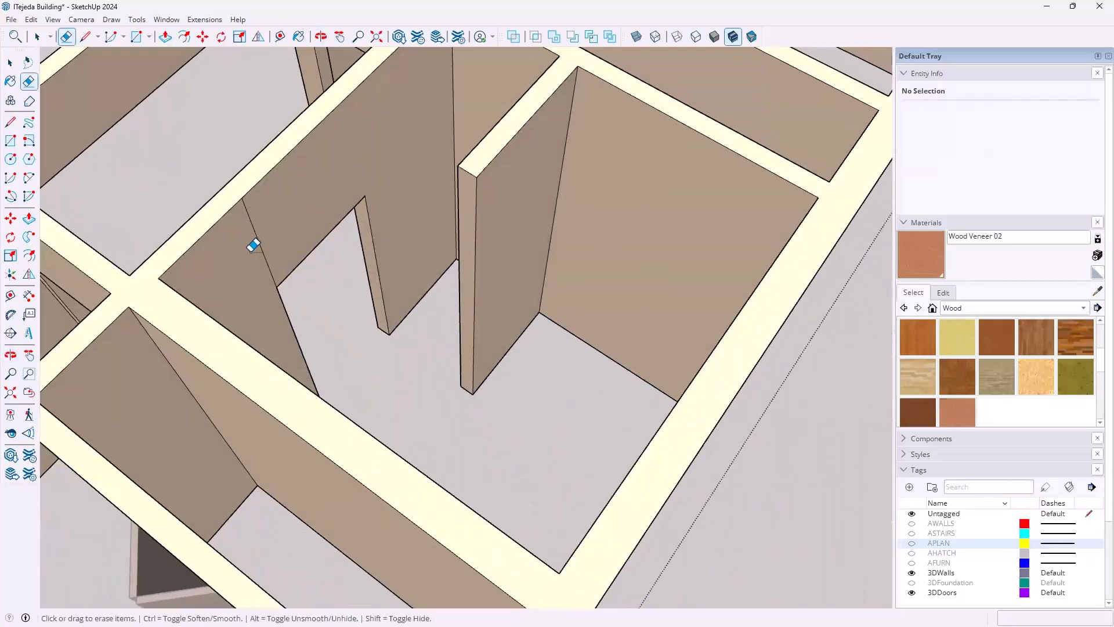
pyautogui.click(258, 239)
# - Try erasing the horizontal edge on the wall beside the door header, and undo the erase
pyautogui.moveTo(308, 301)
pyautogui.mouseDown(button='middle')
pyautogui.moveTo(760, 316)
pyautogui.moveTo(544, 302)
pyautogui.moveTo(391, 330)
pyautogui.moveTo(674, 331)
pyautogui.moveTo(522, 375)
pyautogui.moveTo(675, 320)
pyautogui.moveTo(575, 284)
pyautogui.mouseUp(button='middle')
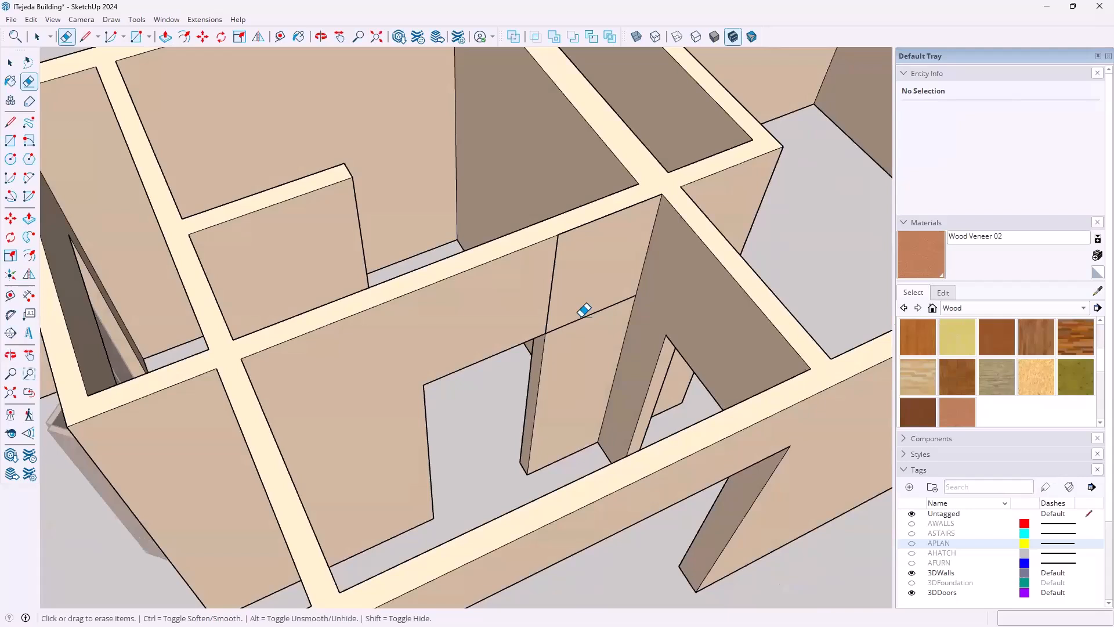
pyautogui.click(588, 310)
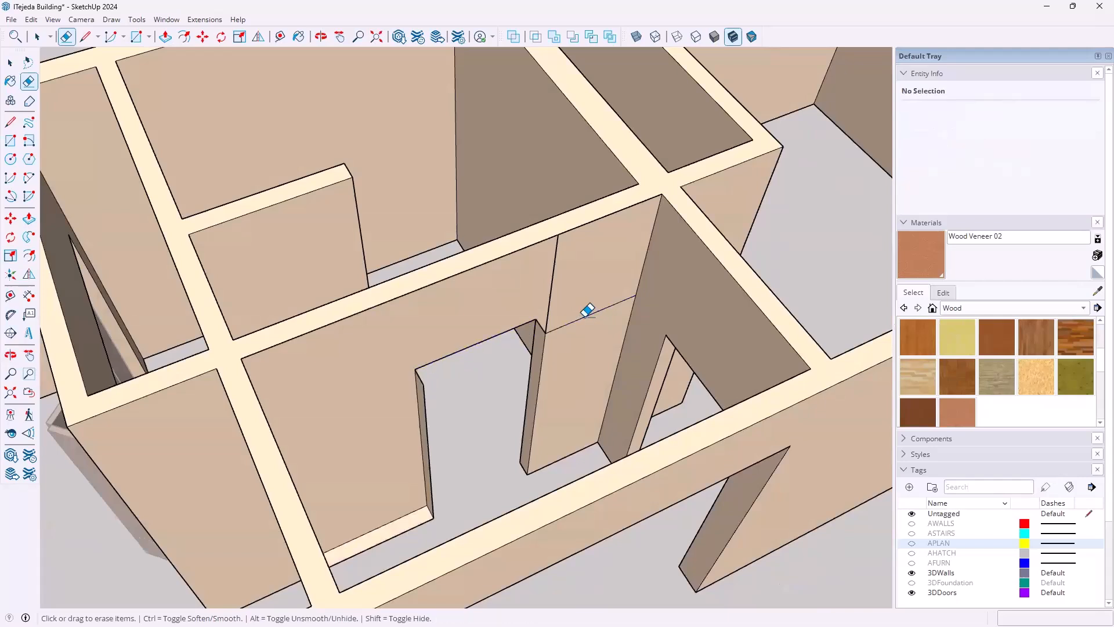
pyautogui.click(32, 20)
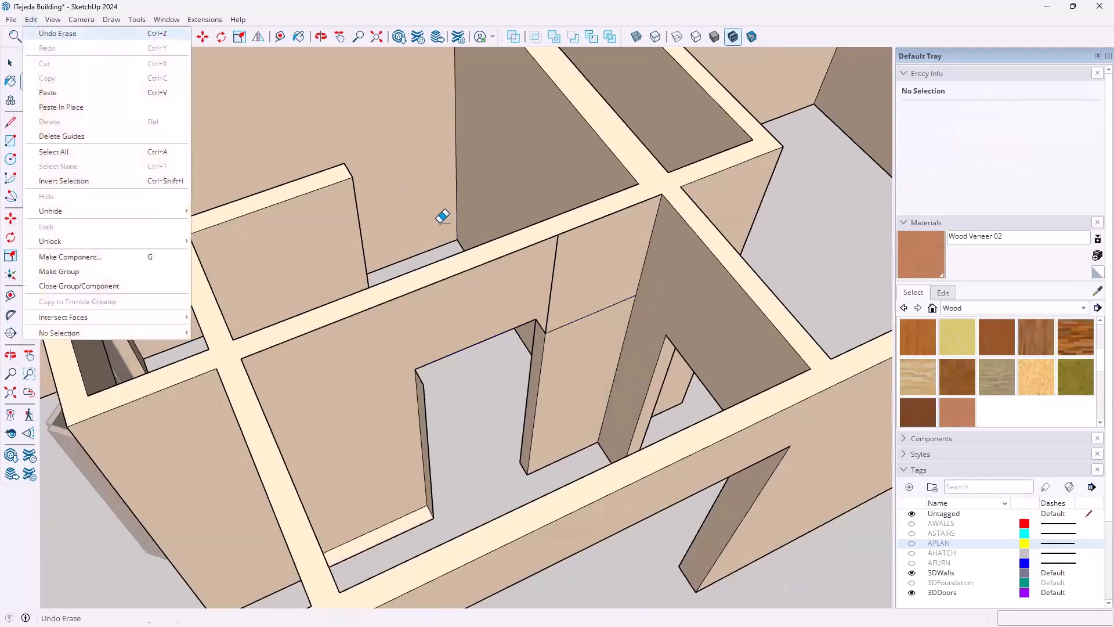
pyautogui.click(58, 33)
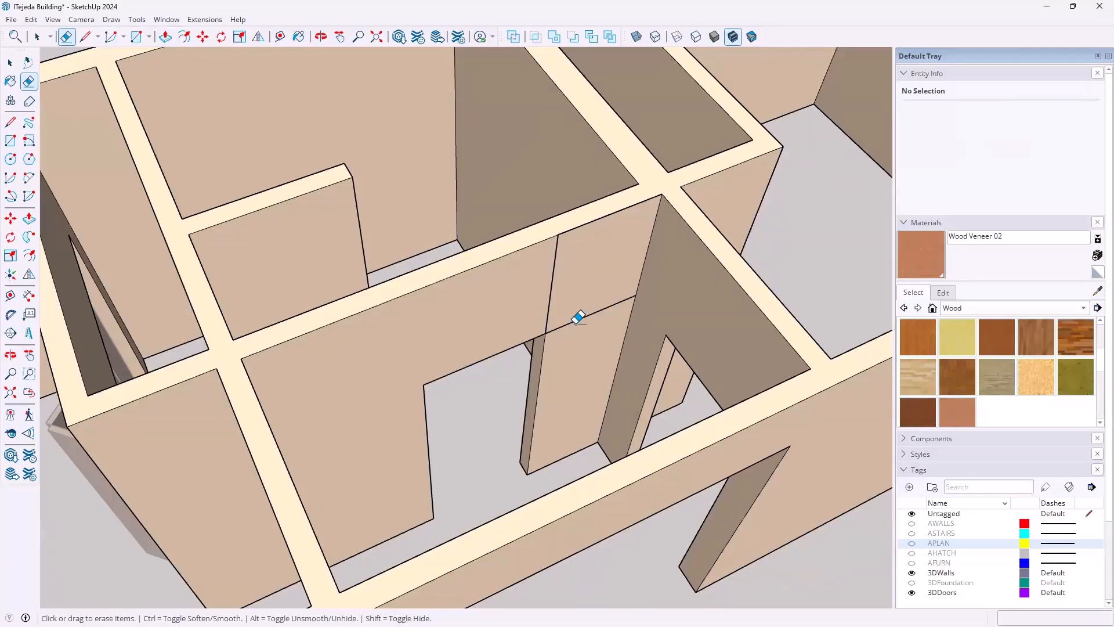
# - Draw a line about 12' 9" long along the side wall's top inner edge, from the back room's rear corner to the front room's front corner
pyautogui.scroll(3, 574, 329)
pyautogui.scroll(-3, 563, 282)
pyautogui.moveTo(655, 333)
pyautogui.keyDown('shift'); pyautogui.mouseDown(button='middle')
pyautogui.moveTo(534, 390)
pyautogui.moveTo(458, 389)
pyautogui.moveTo(612, 399)
pyautogui.mouseUp(button='middle'); pyautogui.keyUp('shift')
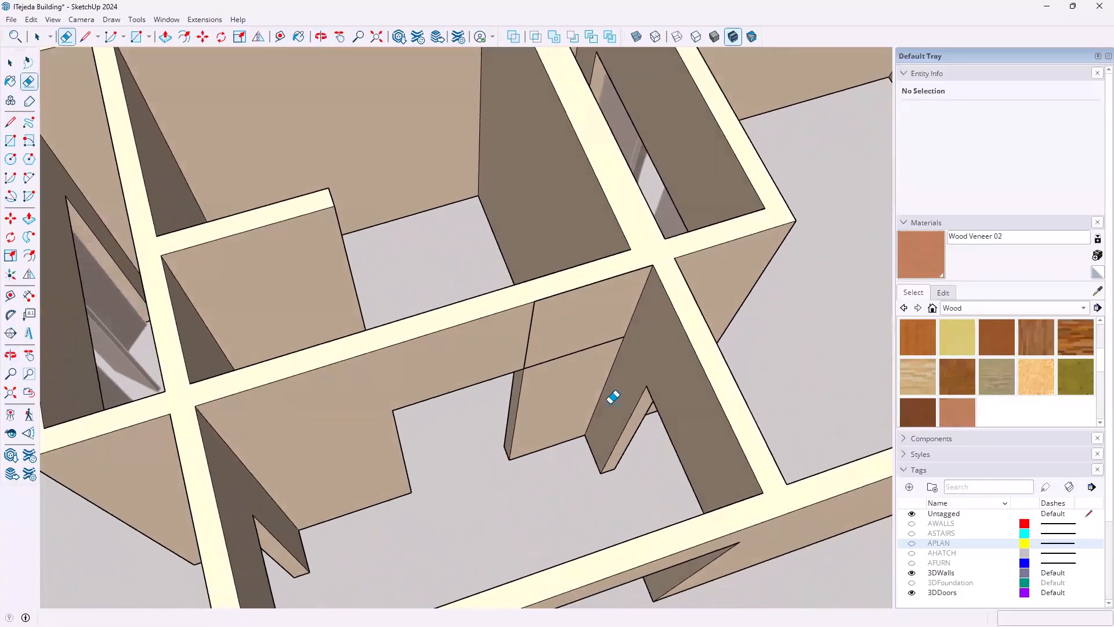
pyautogui.scroll(-2, 611, 392)
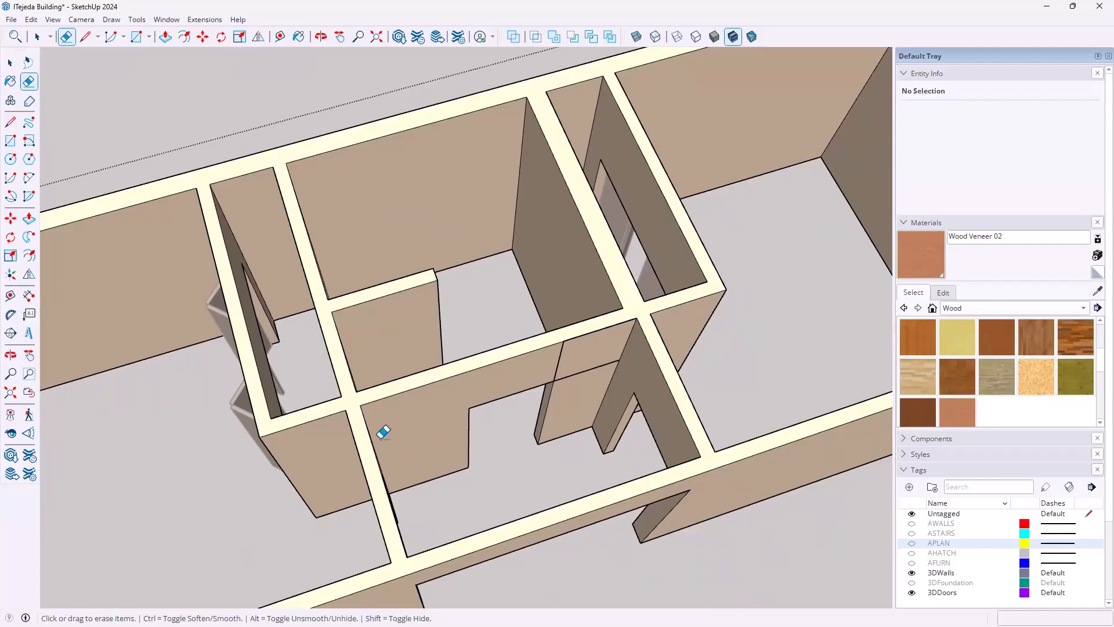
pyautogui.scroll(3, 379, 434)
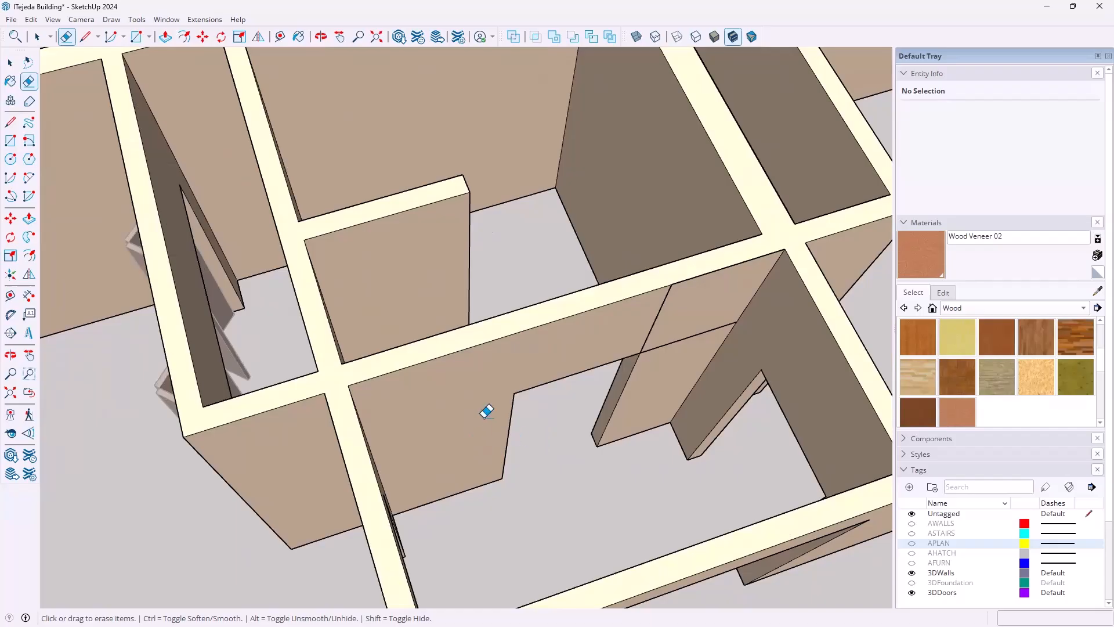
pyautogui.scroll(-3, 487, 408)
pyautogui.press('l')
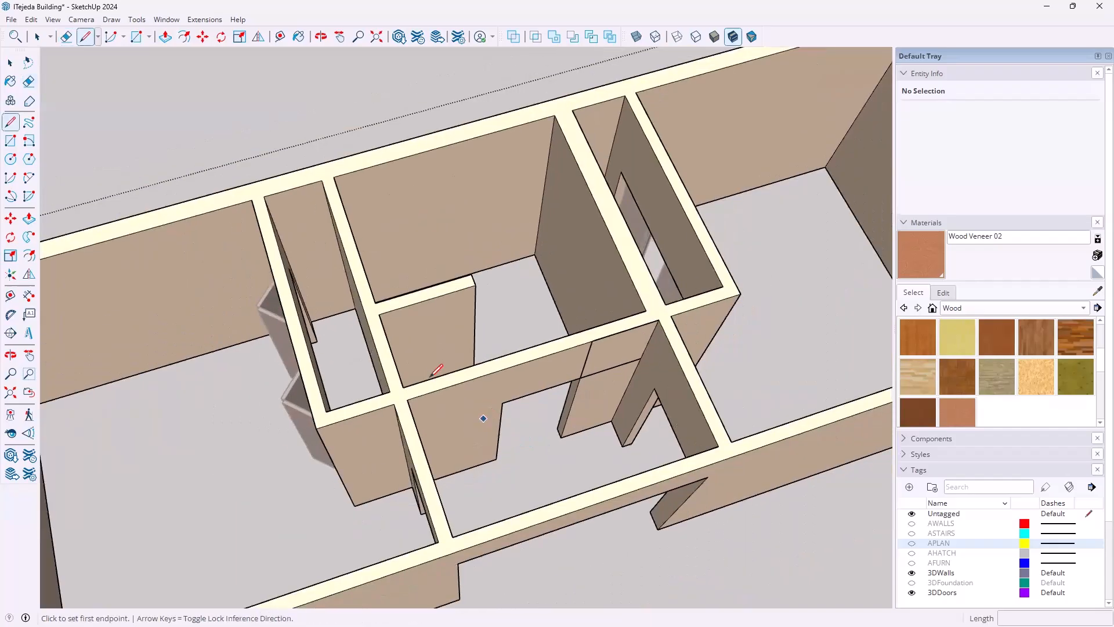
pyautogui.click(334, 176)
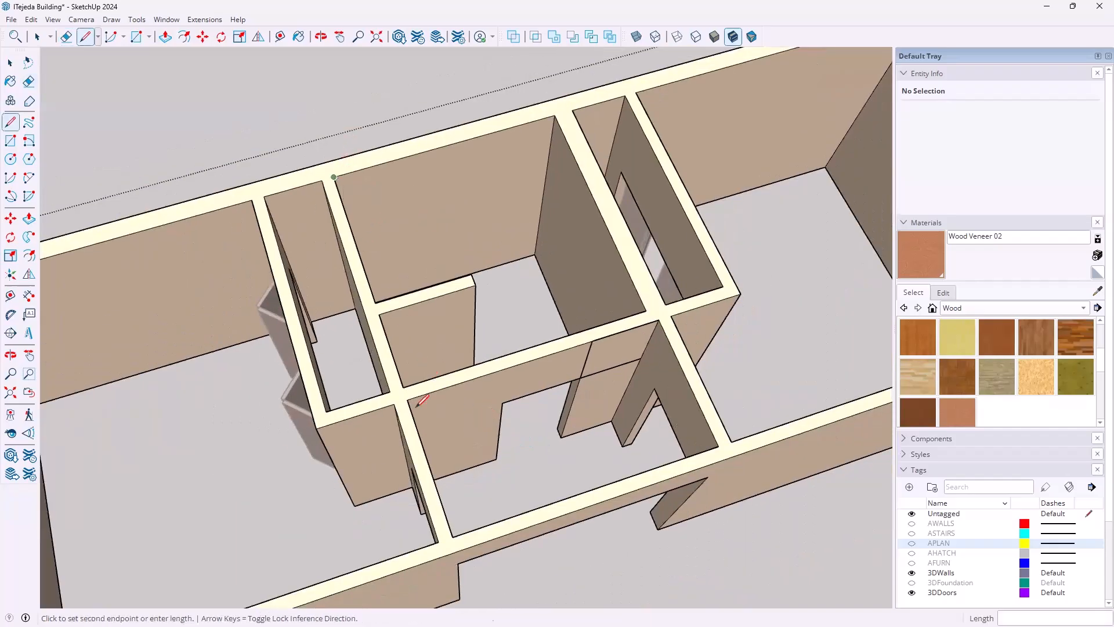
pyautogui.click(453, 534)
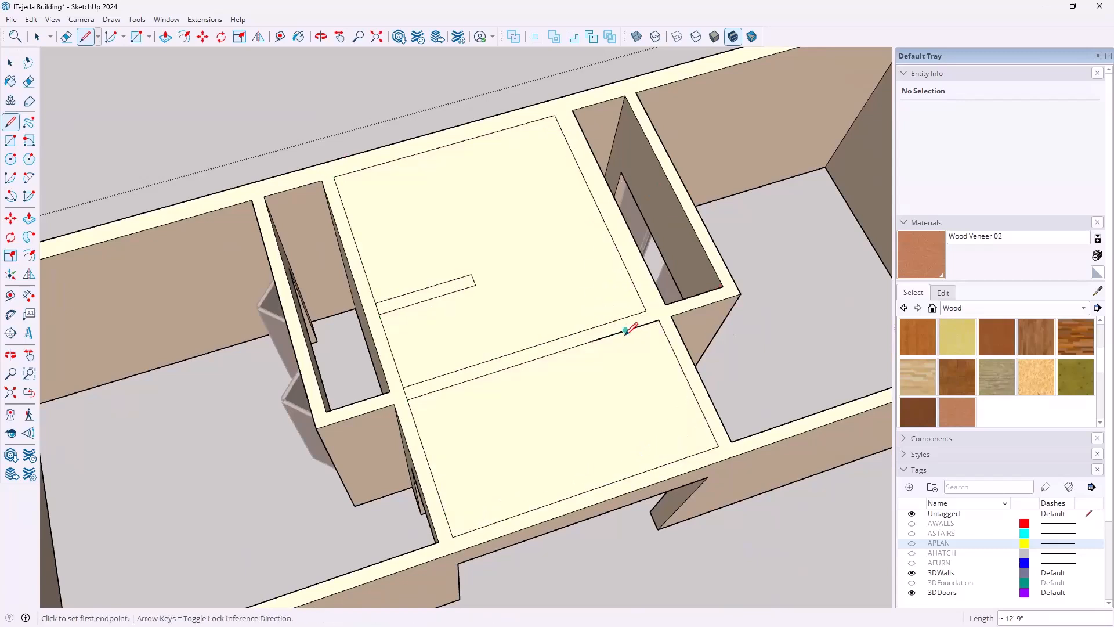
# - Examine up close where the dividing wall's top front edge changes line thickness
pyautogui.scroll(4, 626, 331)
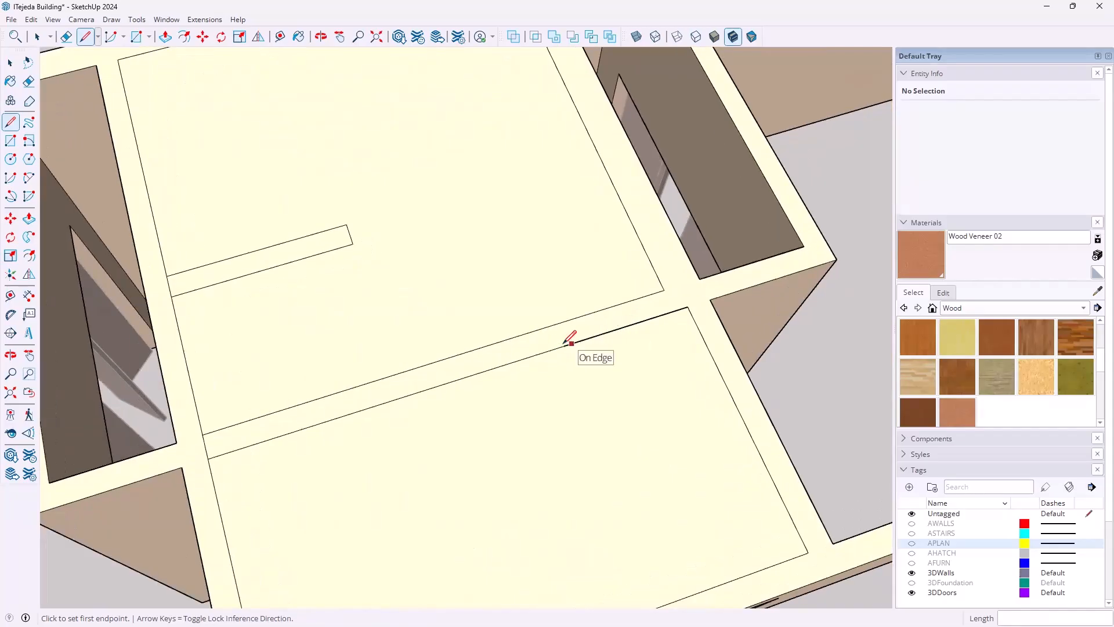
pyautogui.scroll(12, 567, 344)
pyautogui.scroll(5, 566, 348)
pyautogui.scroll(1, 560, 340)
pyautogui.moveTo(531, 339); pyautogui.dragTo(557, 340, button='middle')
pyautogui.scroll(-7, 555, 340)
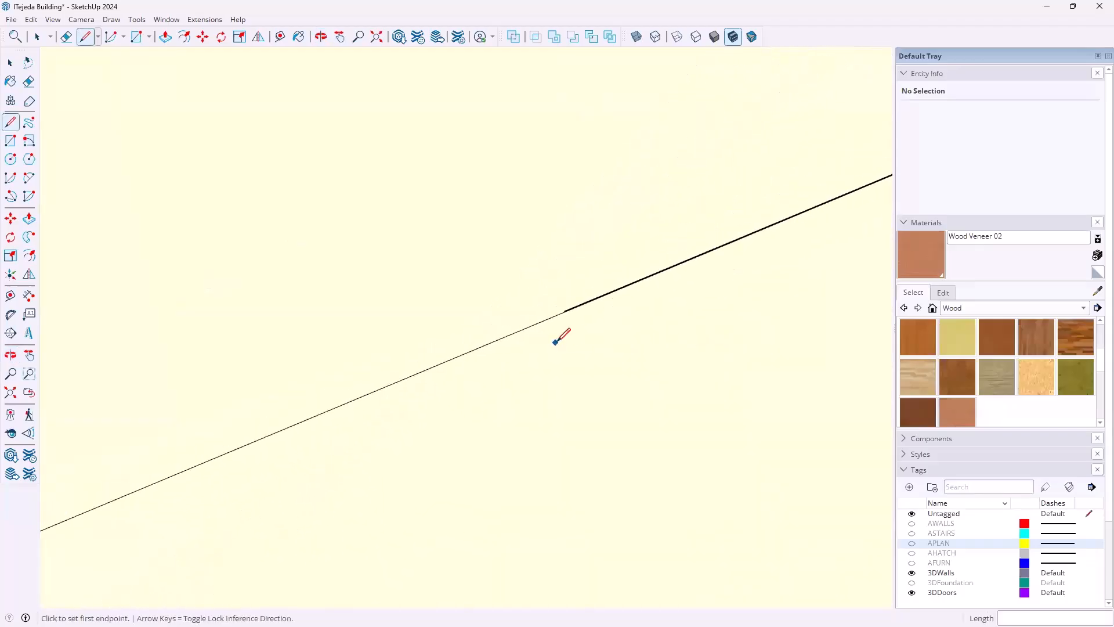
pyautogui.scroll(-8, 569, 329)
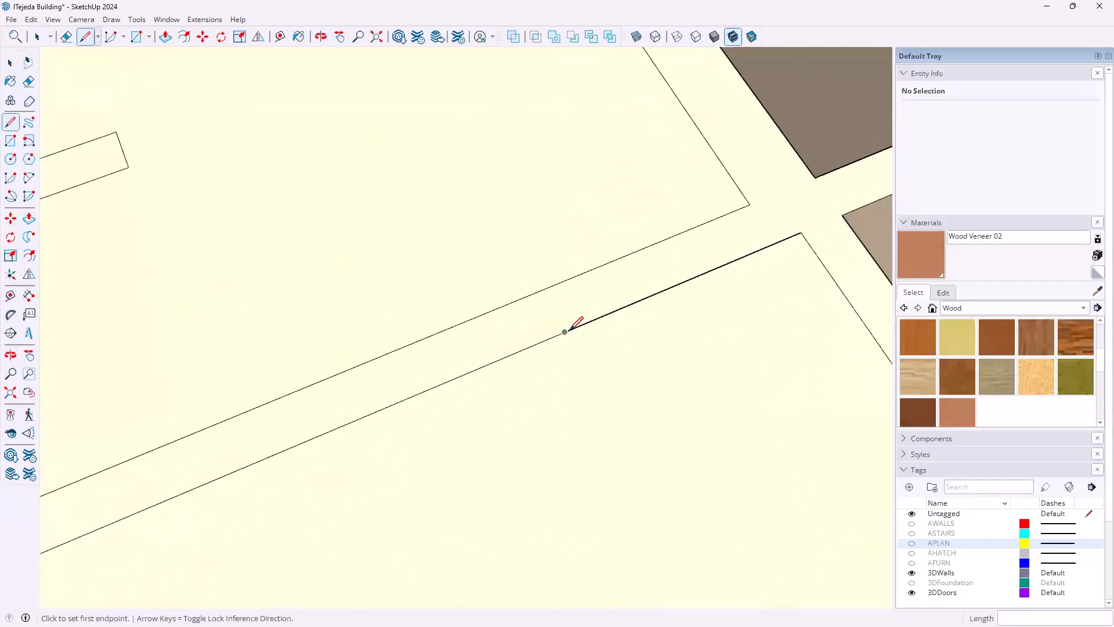
pyautogui.moveTo(643, 320); pyautogui.dragTo(524, 344, button='middle')
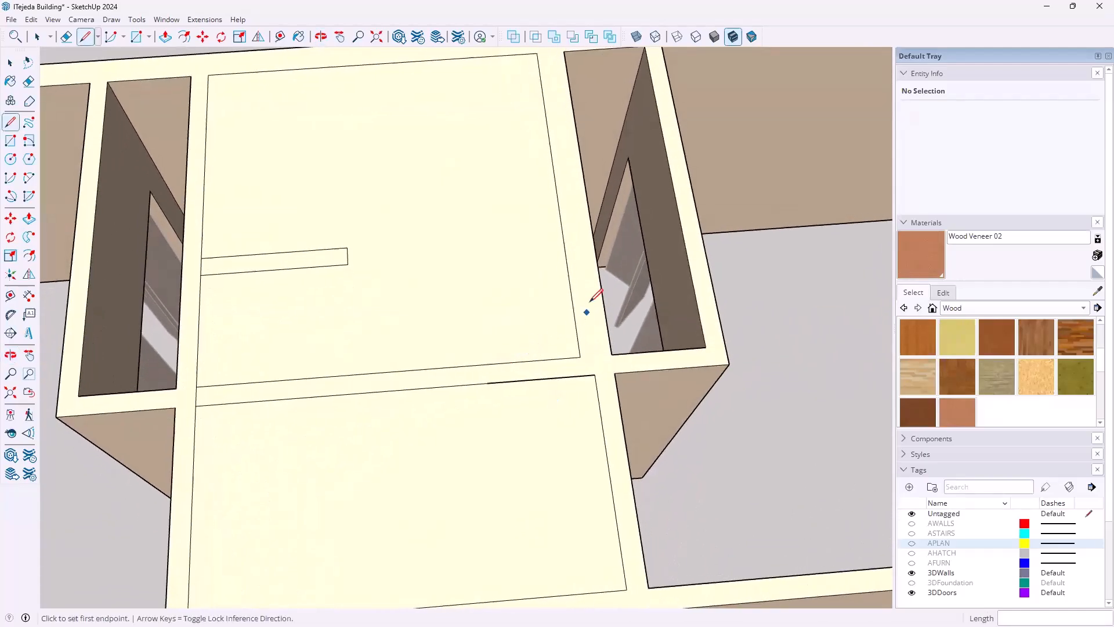
# - Try erasing the dividing wall's top front edge, and undo both the erase and the preceding line
pyautogui.press('e')
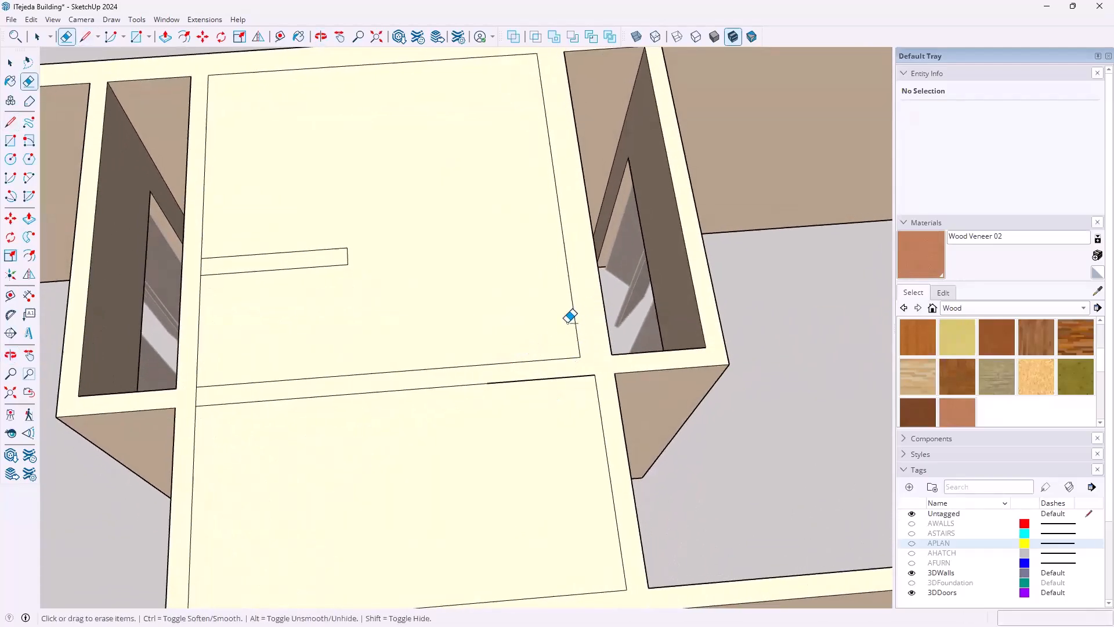
pyautogui.moveTo(543, 375); pyautogui.dragTo(595, 379)
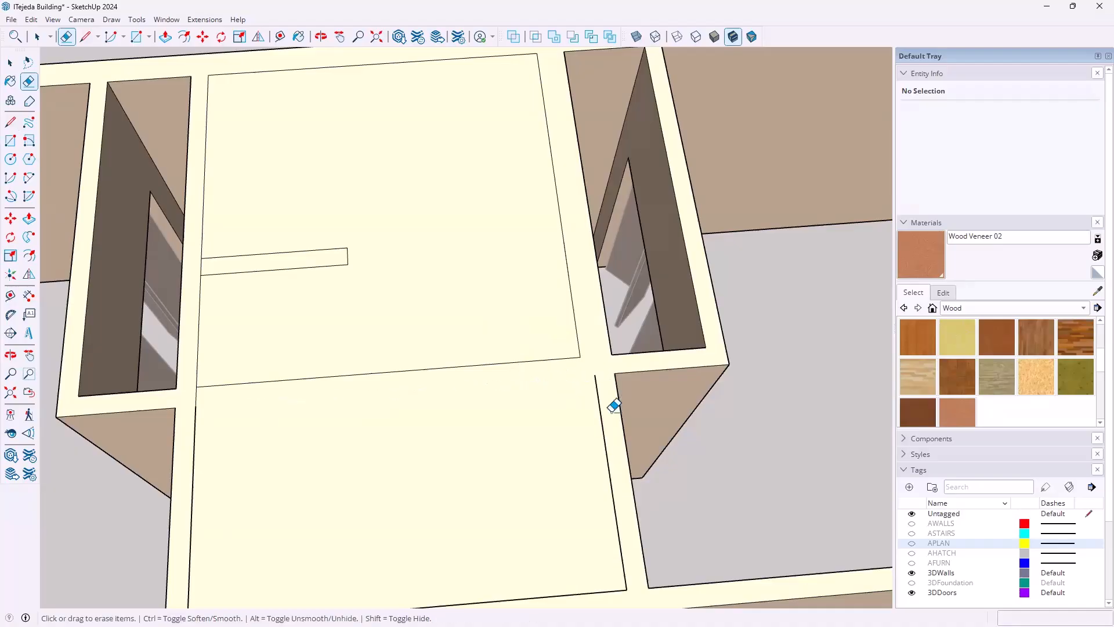
pyautogui.press('space')
pyautogui.click(490, 454)
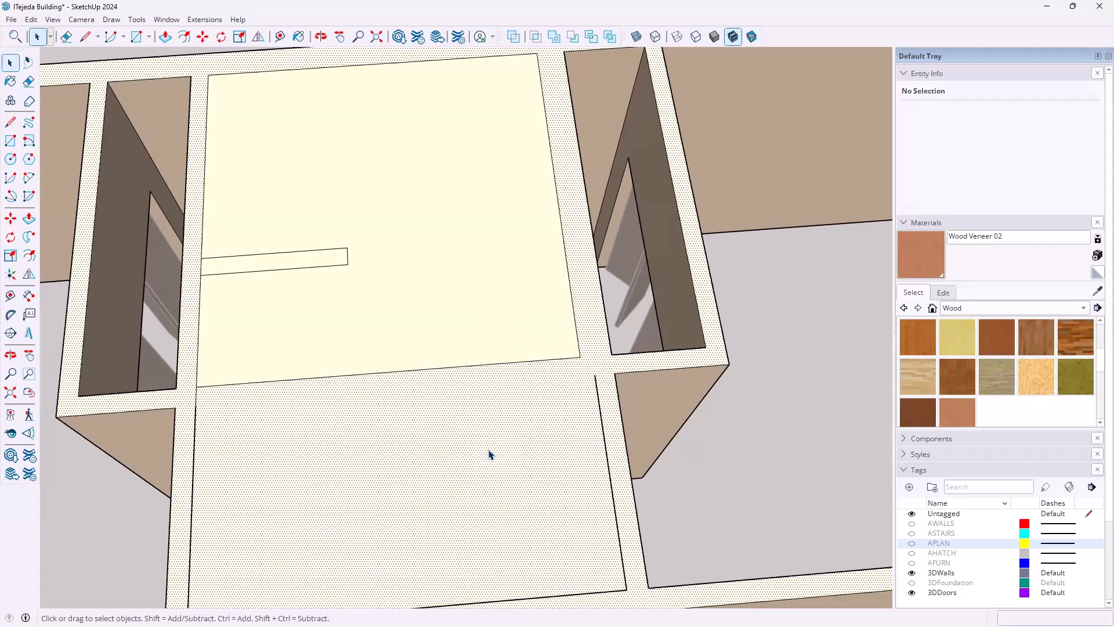
pyautogui.click(28, 19)
pyautogui.click(41, 32)
pyautogui.click(36, 19)
pyautogui.click(41, 32)
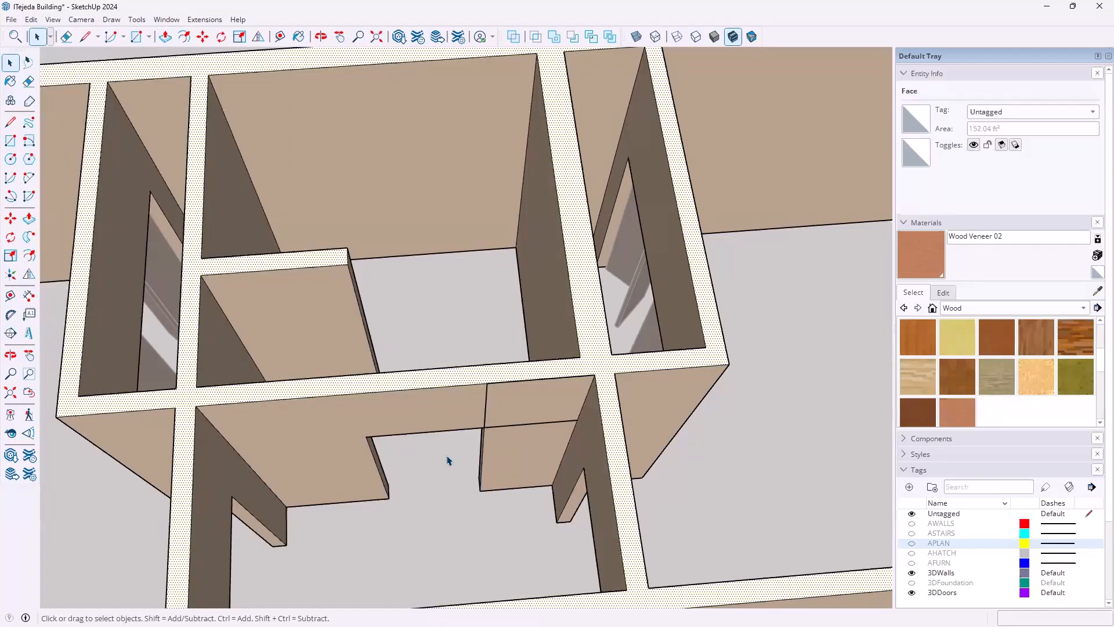
# - Delete the wall face below the horizontal edge beside the dividing wall's door opening
pyautogui.moveTo(509, 434); pyautogui.dragTo(579, 452, button='middle')
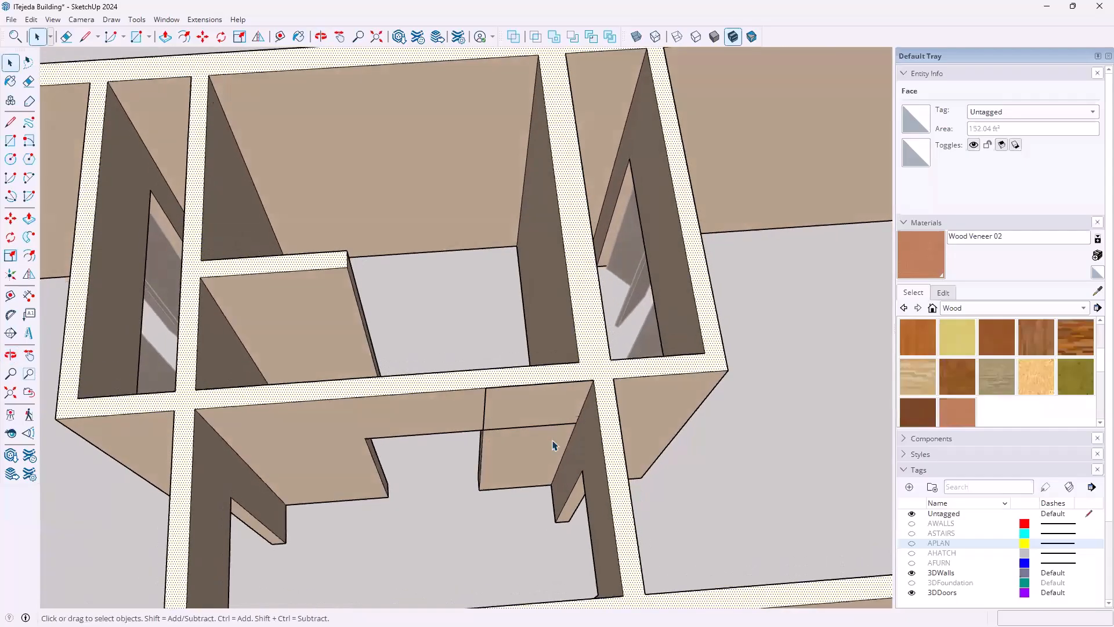
pyautogui.scroll(1, 527, 412)
pyautogui.click(523, 414)
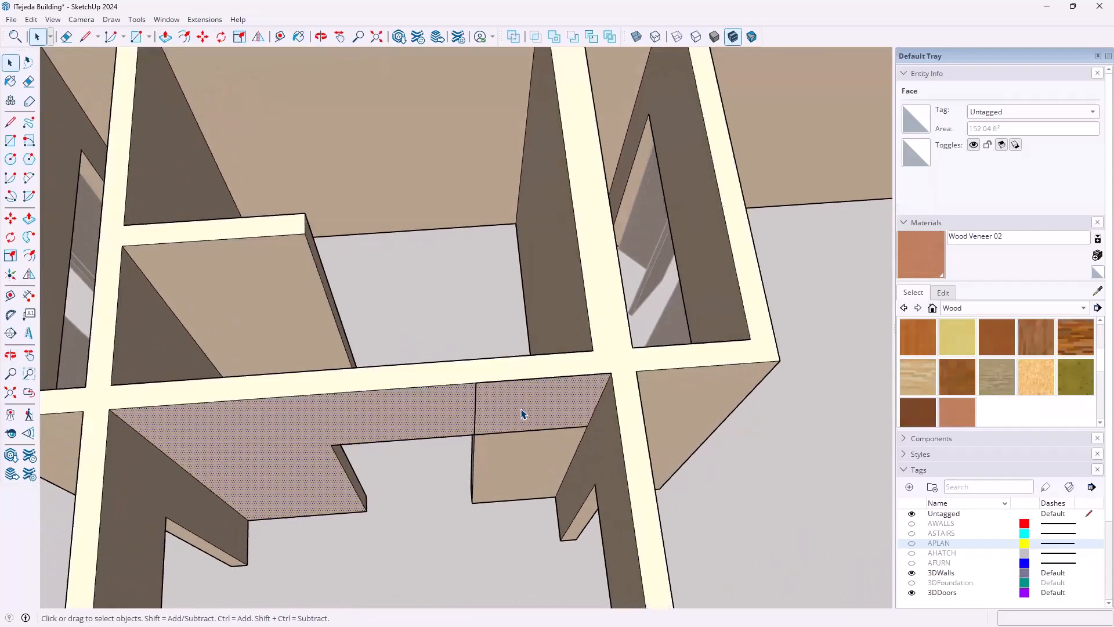
pyautogui.click(533, 458)
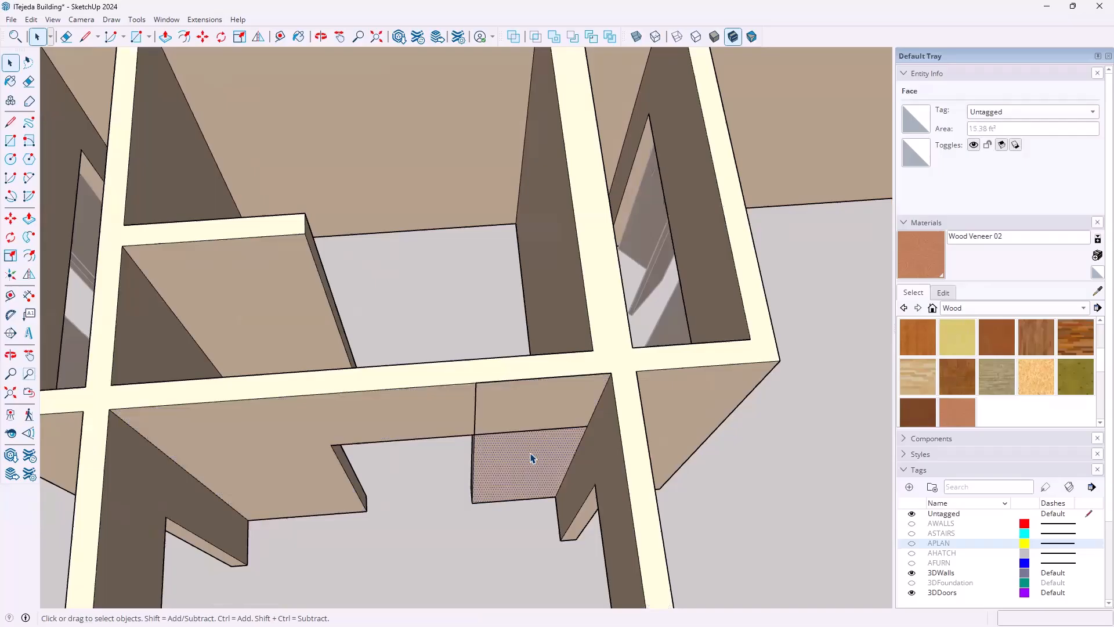
pyautogui.press('Delete')
# - Draw a line about 12' 9" long on the top inner edge of the side wall with the stub wall, spanning both rooms
pyautogui.moveTo(543, 401); pyautogui.dragTo(584, 390, button='middle')
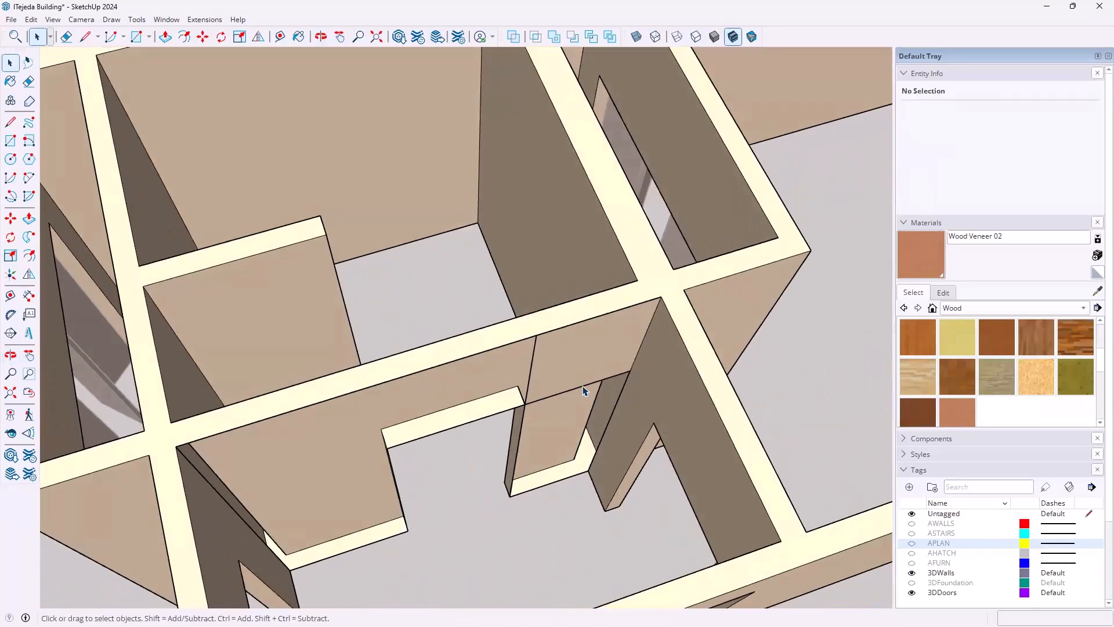
pyautogui.click(579, 366)
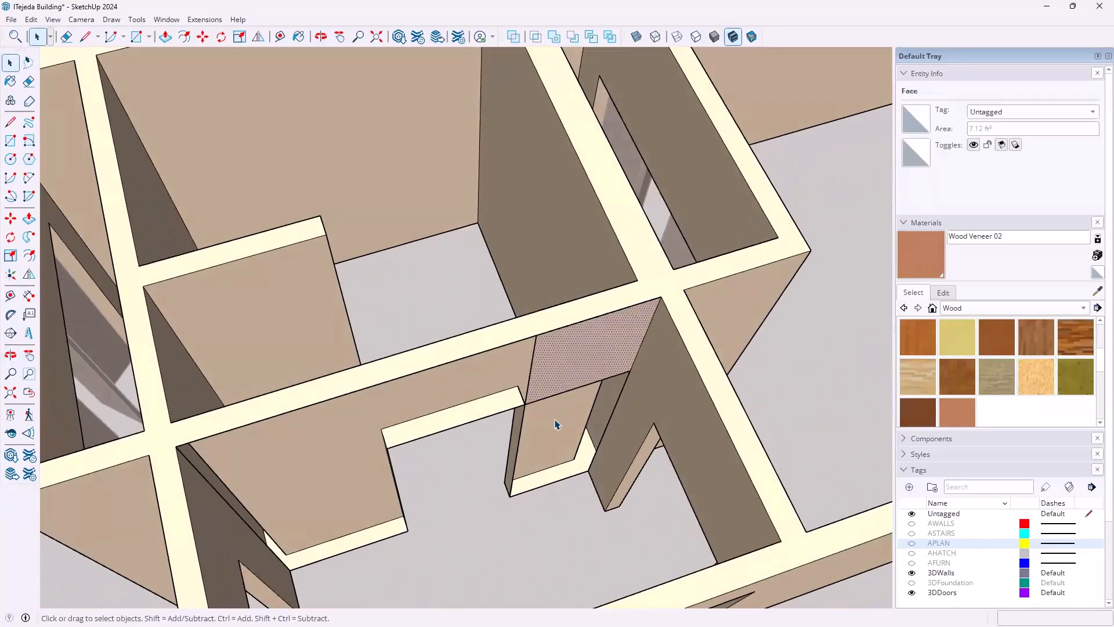
pyautogui.scroll(3, 545, 418)
pyautogui.moveTo(539, 363); pyautogui.dragTo(451, 403, button='middle')
pyautogui.scroll(-5, 451, 401)
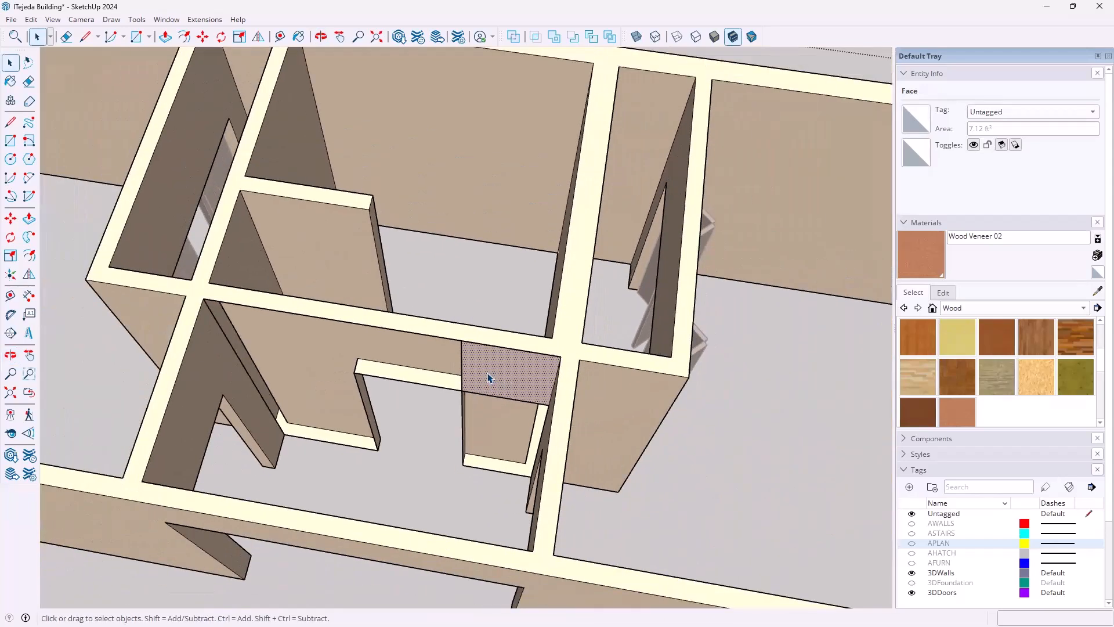
pyautogui.moveTo(346, 359)
pyautogui.mouseDown(button='middle')
pyautogui.moveTo(492, 399)
pyautogui.moveTo(480, 368)
pyautogui.moveTo(486, 376)
pyautogui.mouseUp(button='middle')
pyautogui.press('l')
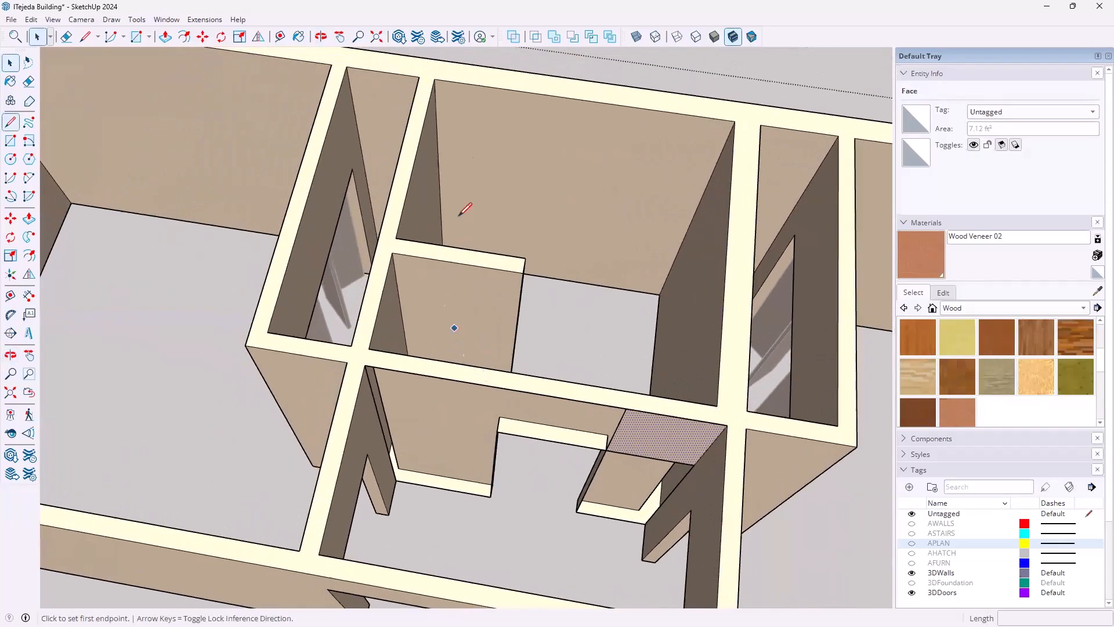
pyautogui.click(434, 78)
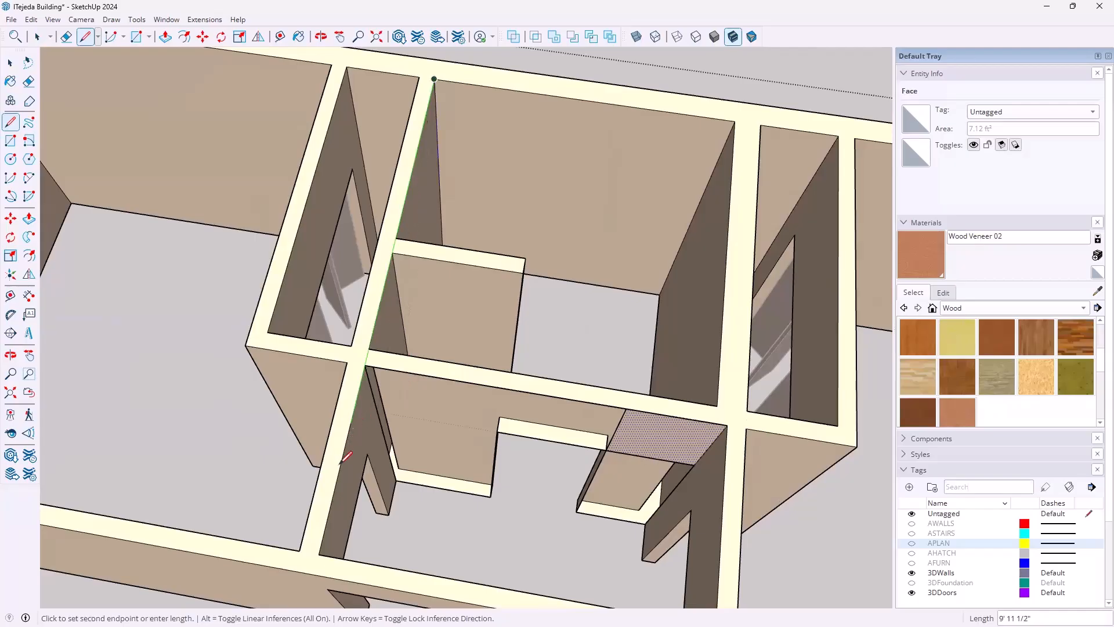
pyautogui.click(319, 554)
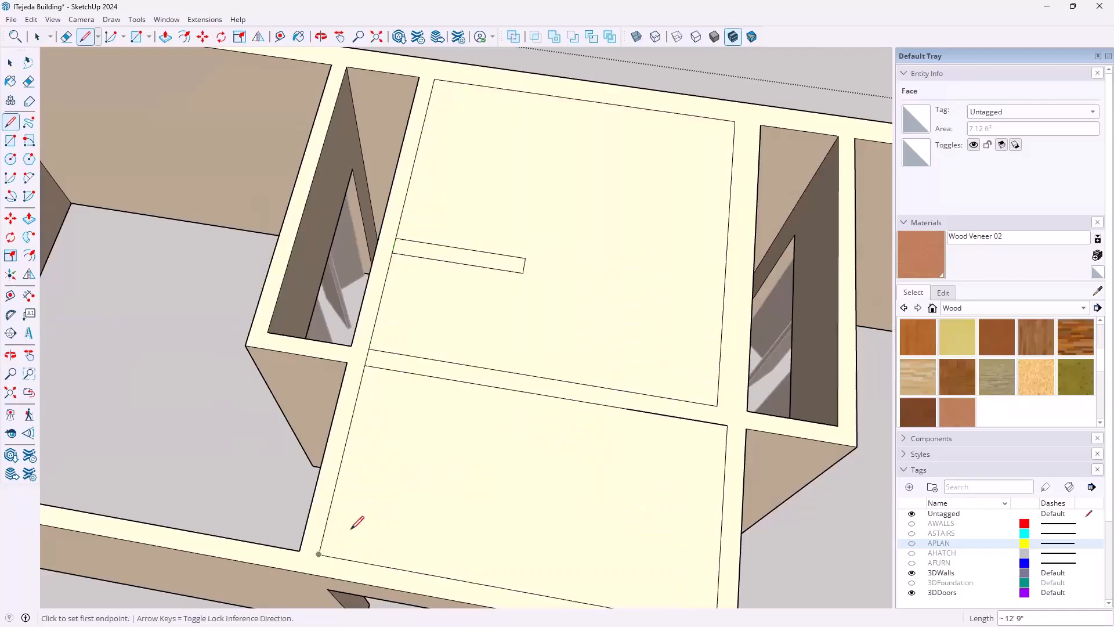
# - Delete the two faces covering the front room and the back room at wall-top level
pyautogui.press('space')
pyautogui.click(411, 471)
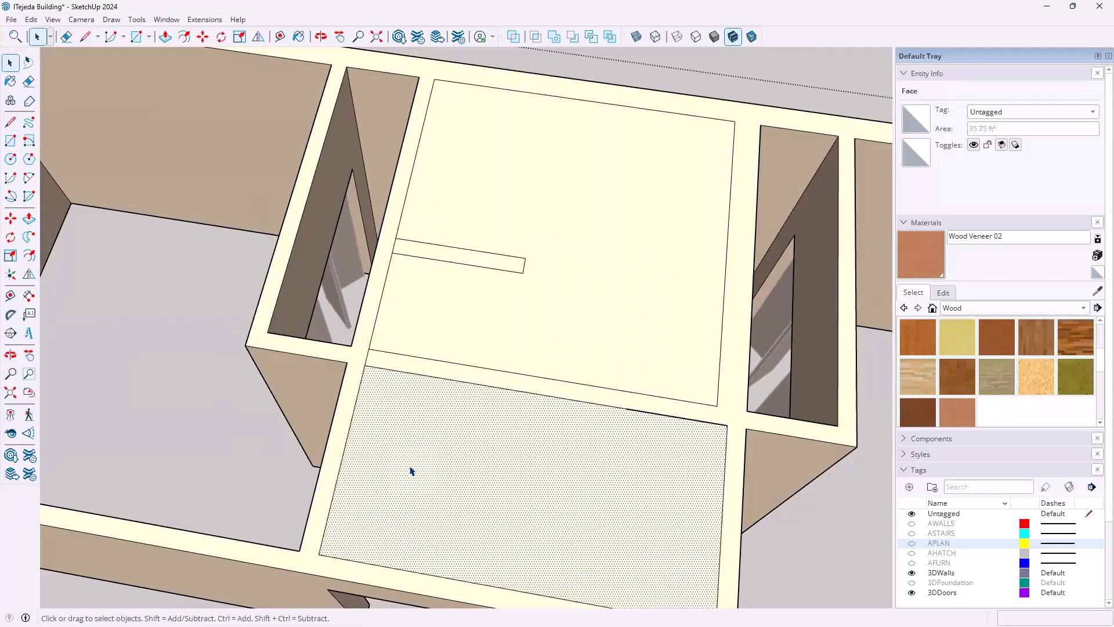
pyautogui.press('Delete')
pyautogui.click(529, 324)
pyautogui.press('Delete')
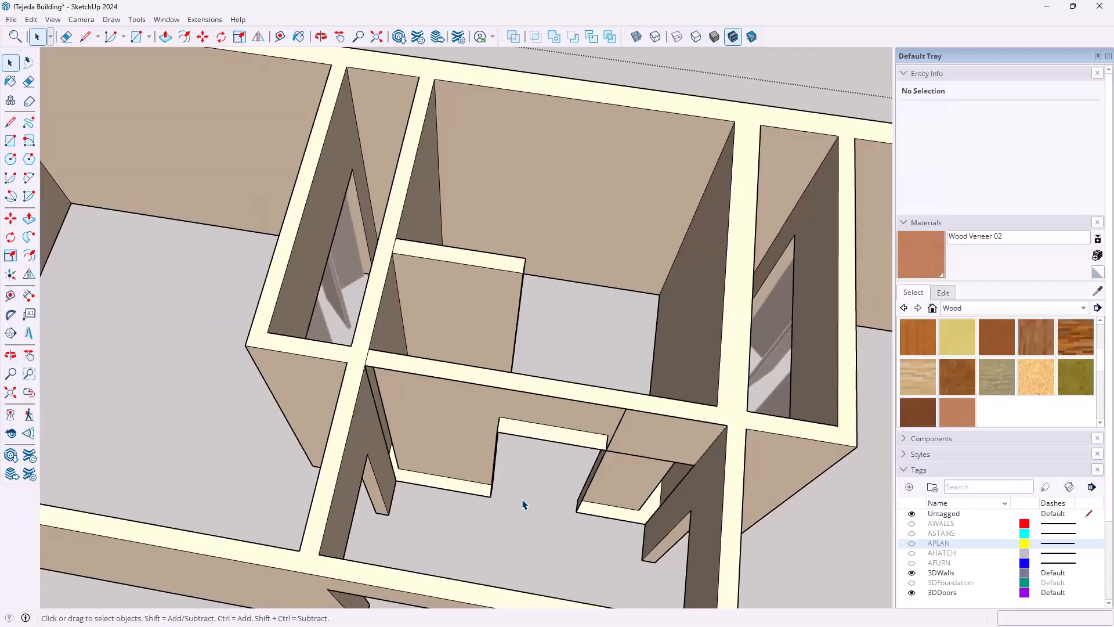
# - Draw a line along the opposite side wall's top inner edge across the dividing wall, and delete the face covering the back room
pyautogui.moveTo(505, 464); pyautogui.dragTo(522, 489, button='middle')
pyautogui.press('l')
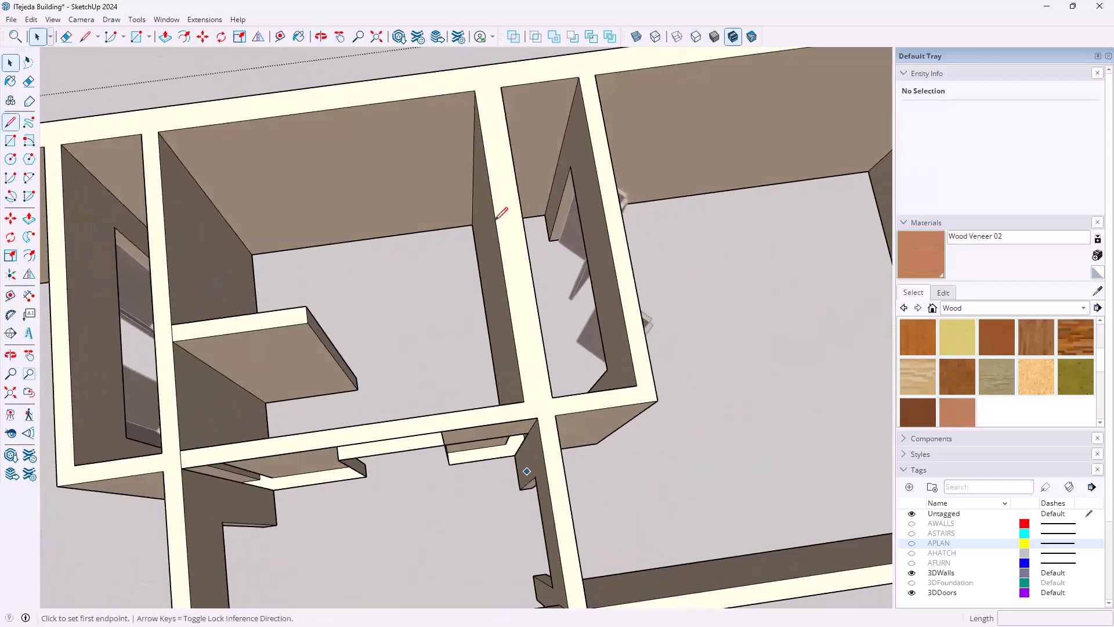
pyautogui.click(475, 91)
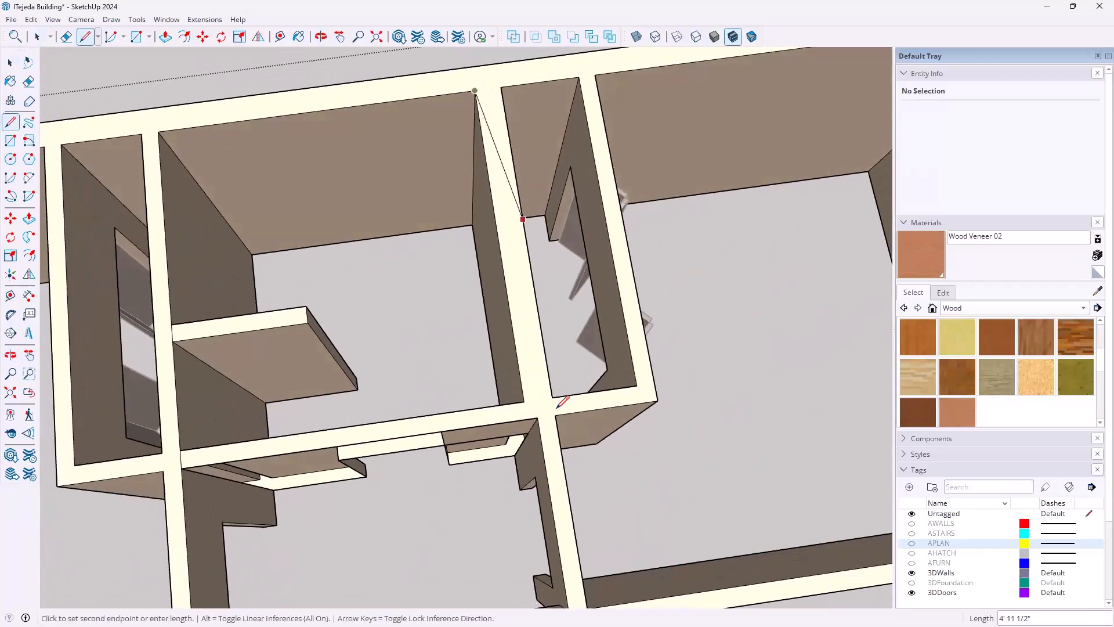
pyautogui.click(527, 418)
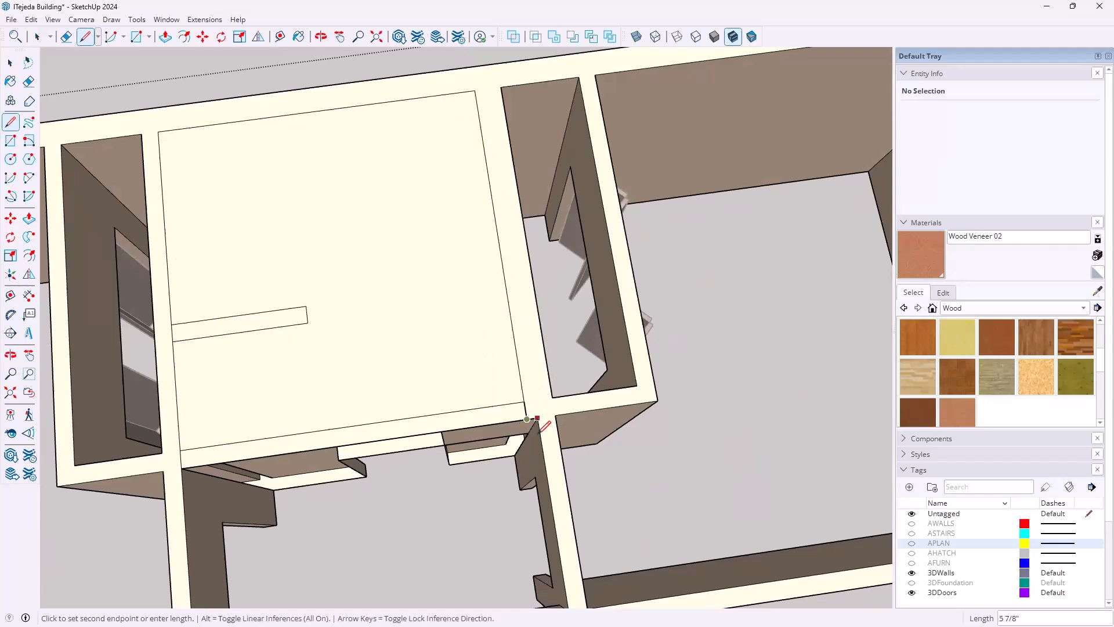
pyautogui.press('space')
pyautogui.click(454, 373)
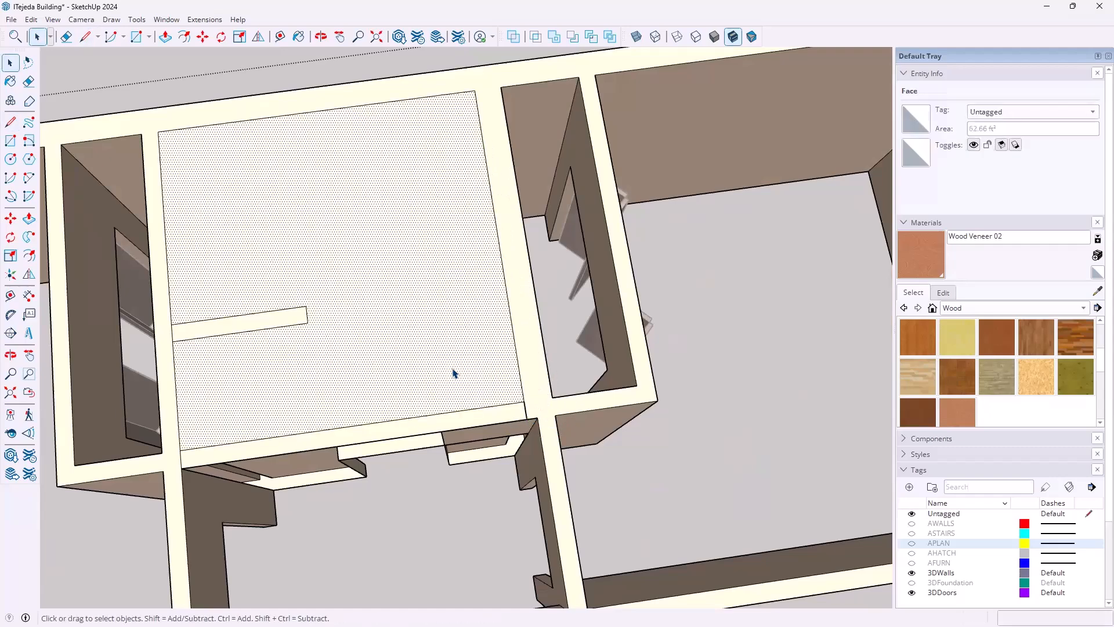
pyautogui.press('Delete')
pyautogui.moveTo(549, 450); pyautogui.dragTo(521, 382, button='middle')
pyautogui.scroll(2, 520, 382)
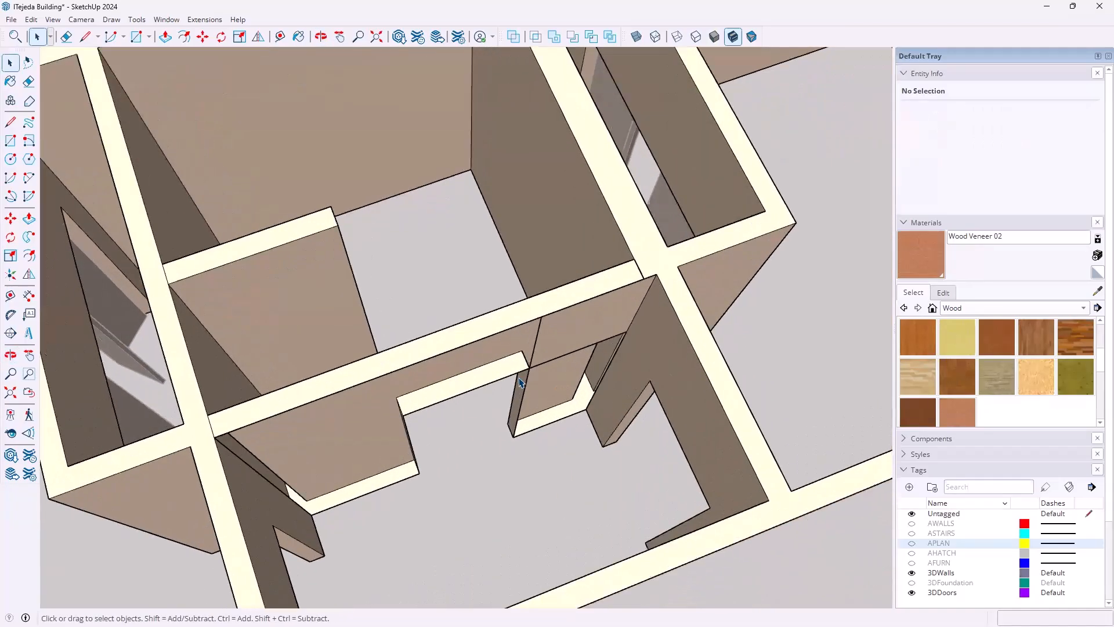
pyautogui.press('p')
pyautogui.click(494, 323)
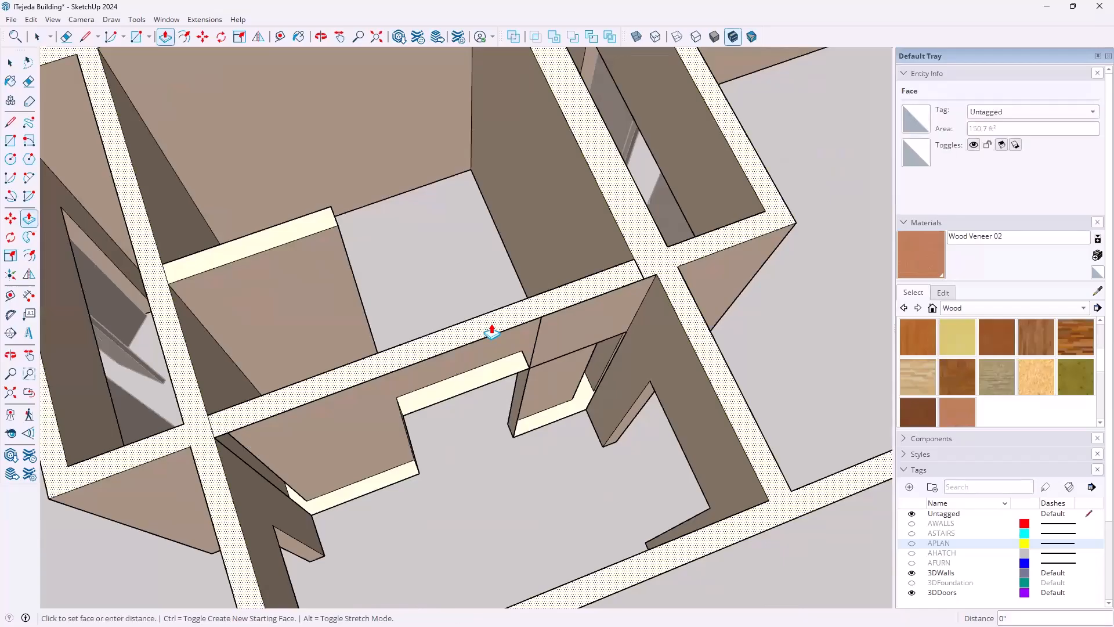
pyautogui.press('Escape')
pyautogui.press('space')
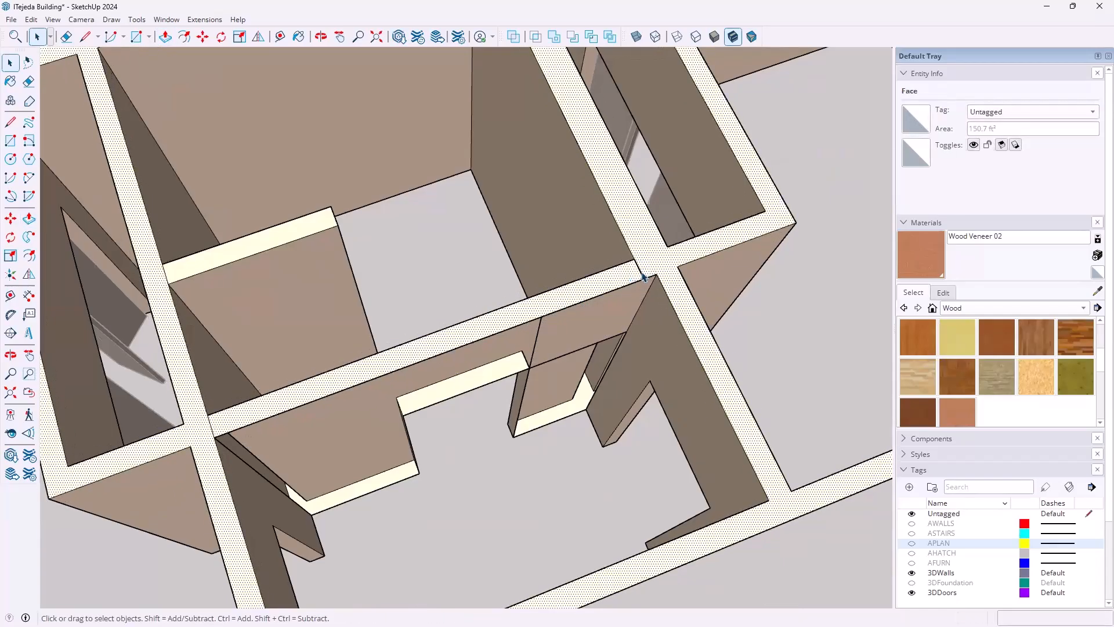
# - Remove the short seam edge crossing the dividing wall's top where it meets the side wall
pyautogui.scroll(4, 641, 276)
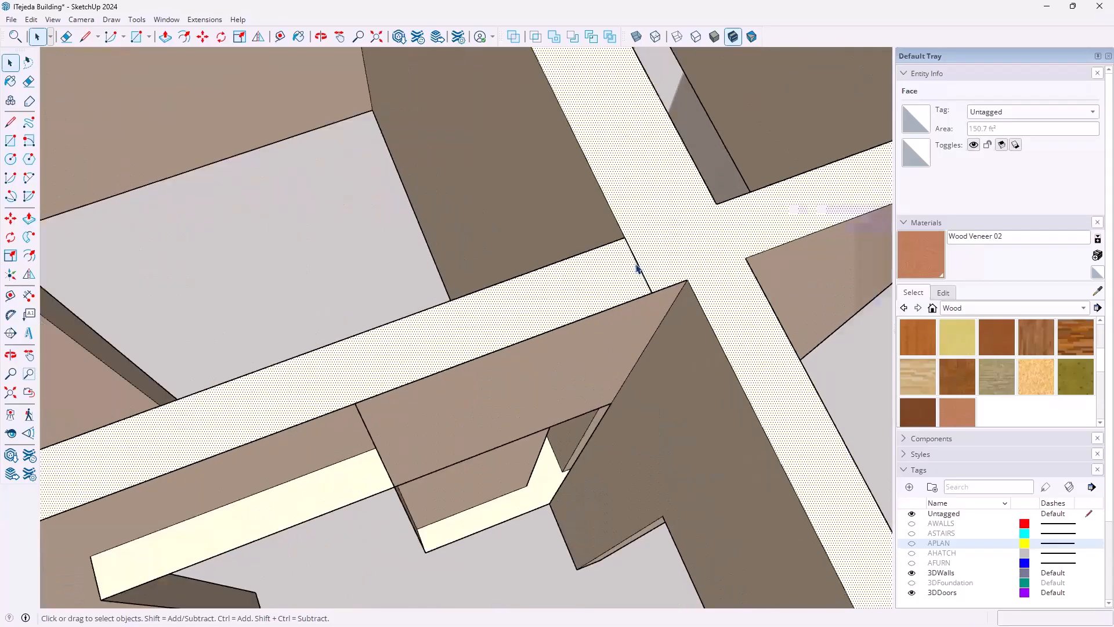
pyautogui.scroll(-5, 637, 268)
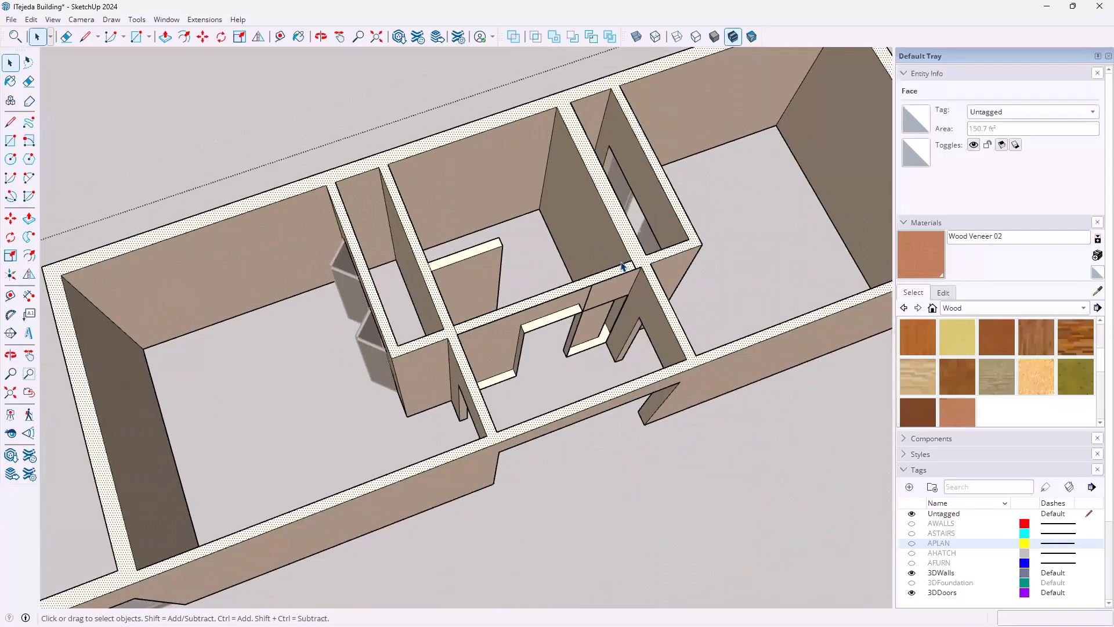
pyautogui.scroll(2, 641, 268)
pyautogui.scroll(2, 644, 268)
pyautogui.click(665, 269)
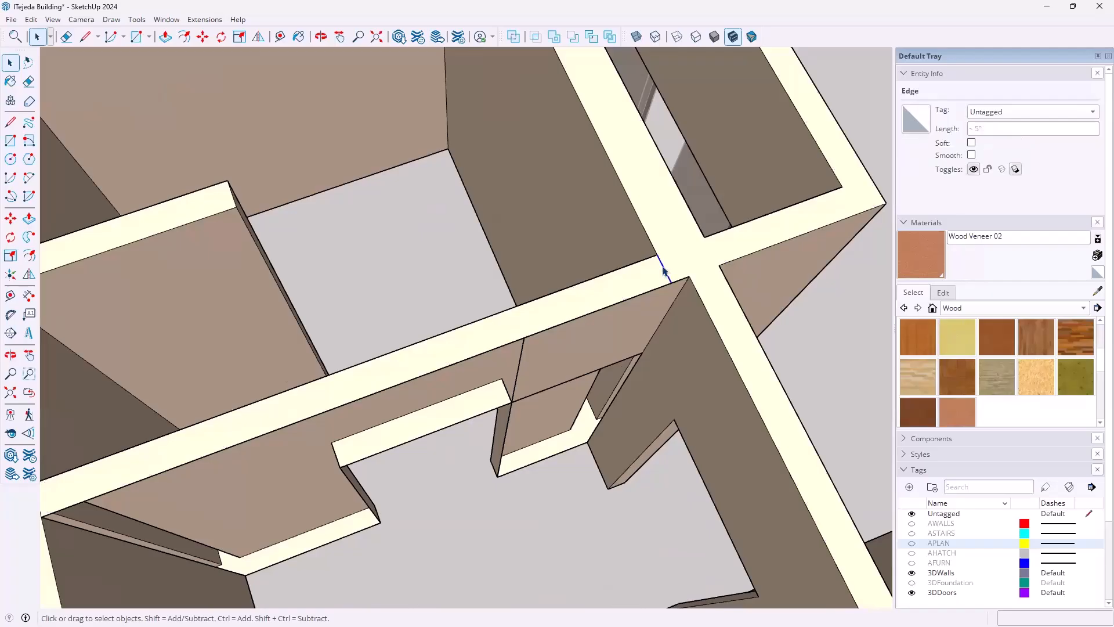
# - Draw a line from the back room's rear corner along the side wall across the dividing wall's top, and delete the face covering the room
pyautogui.moveTo(663, 287); pyautogui.dragTo(385, 360, button='middle')
pyautogui.moveTo(494, 434)
pyautogui.mouseDown(button='middle')
pyautogui.moveTo(507, 450)
pyautogui.moveTo(481, 440)
pyautogui.moveTo(505, 406)
pyautogui.mouseUp(button='middle')
pyautogui.press('l')
pyautogui.click(721, 228)
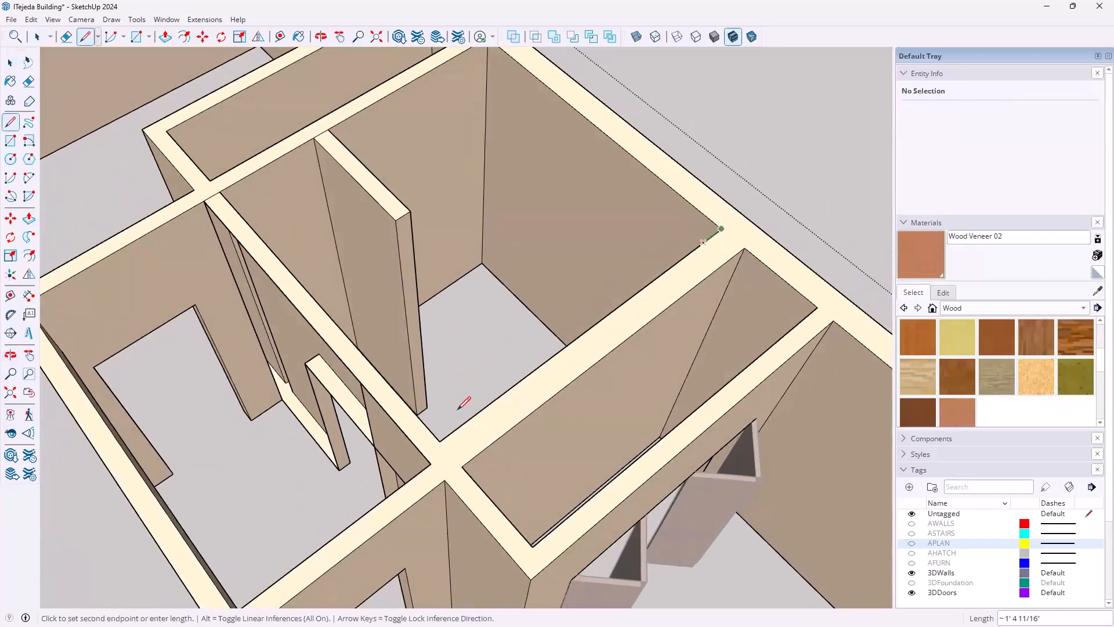
pyautogui.click(423, 453)
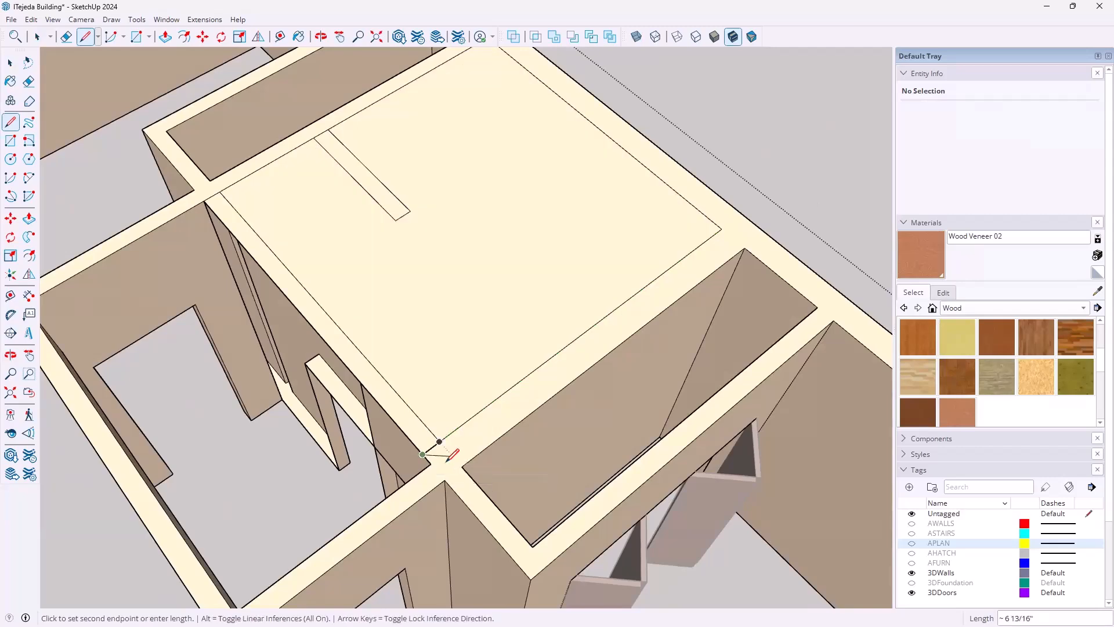
pyautogui.press('space')
pyautogui.click(442, 401)
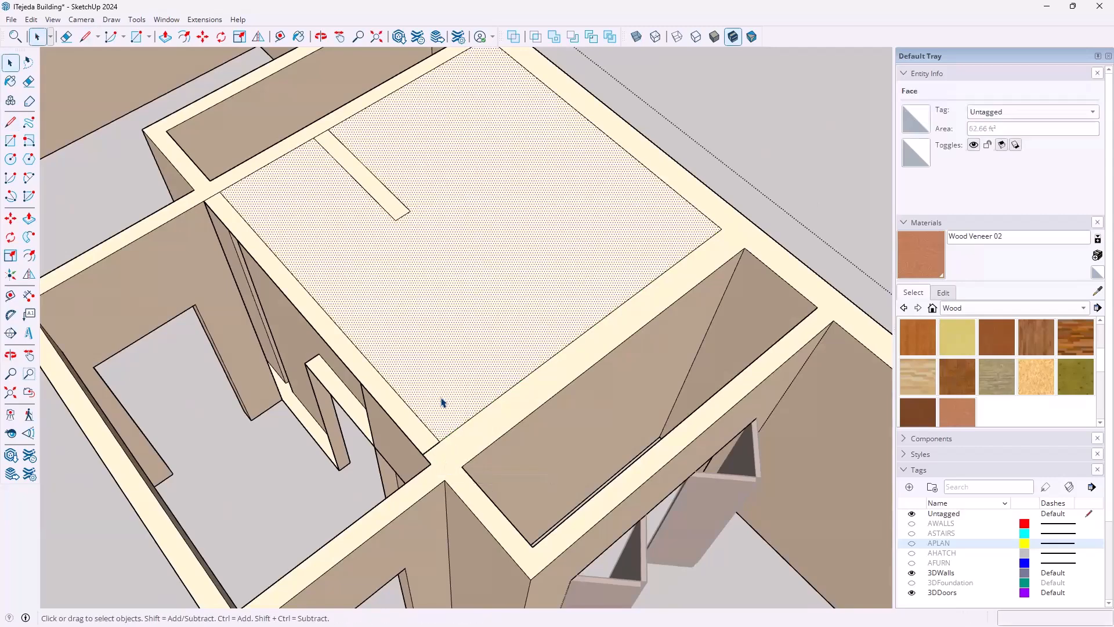
pyautogui.press('Delete')
# - Delete the remaining short seam edge on the wall tops at the junction of the dividing wall and the thick side wall
pyautogui.click(435, 461)
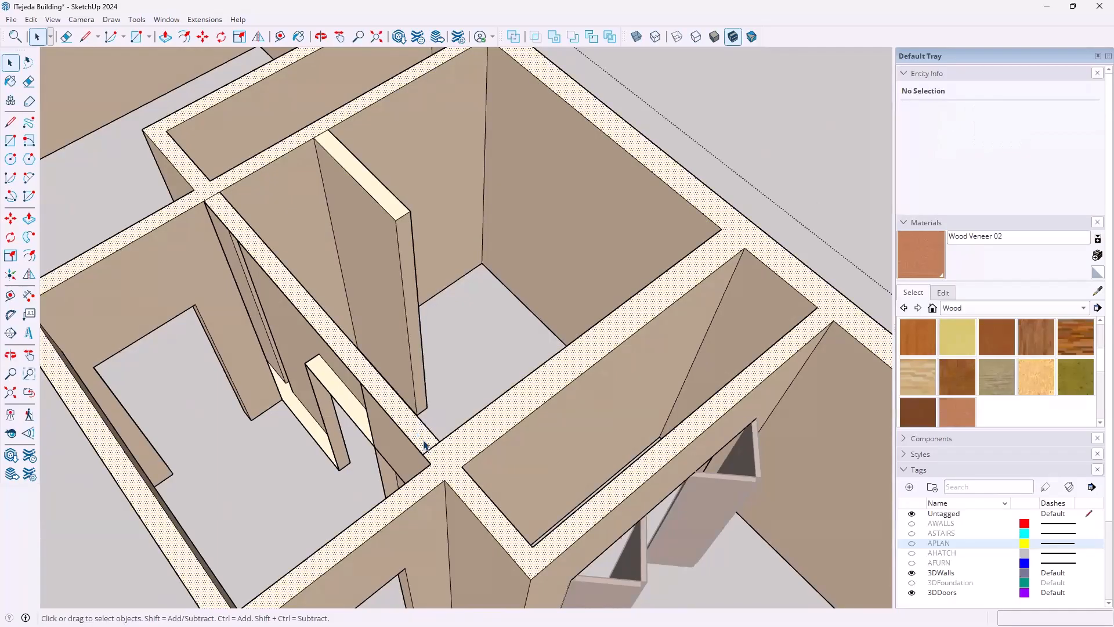
pyautogui.scroll(8, 423, 456)
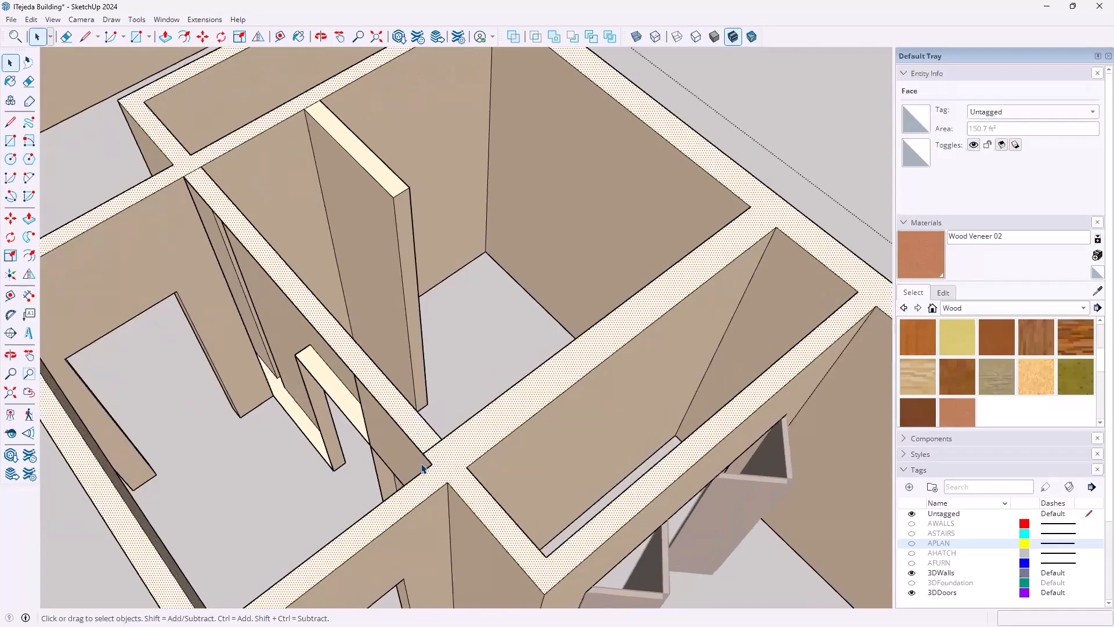
pyautogui.scroll(3, 430, 446)
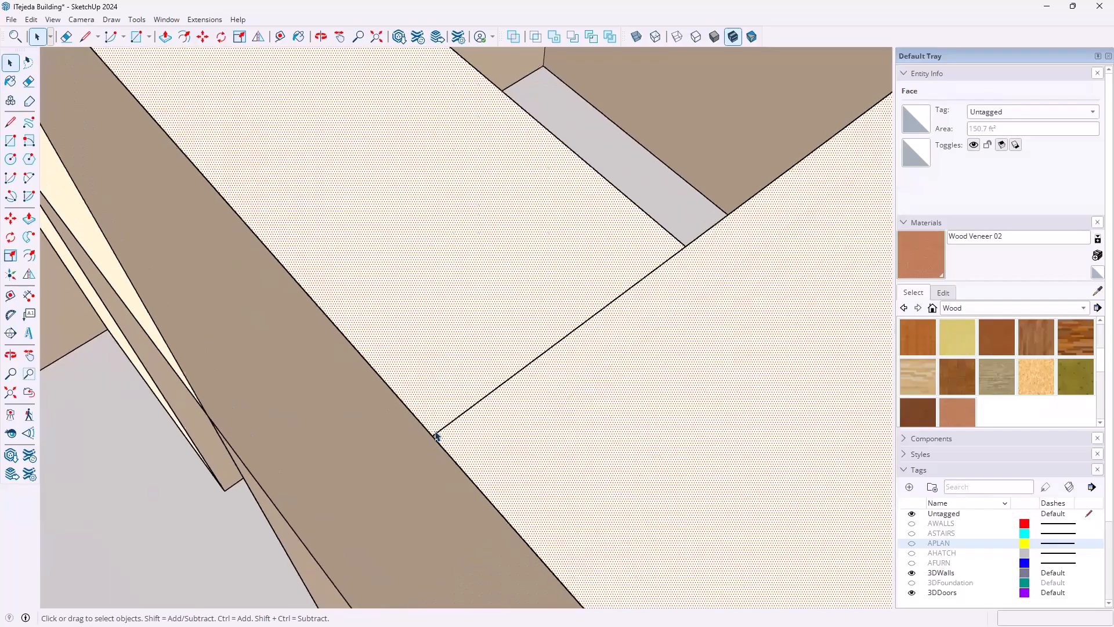
pyautogui.scroll(-8, 432, 439)
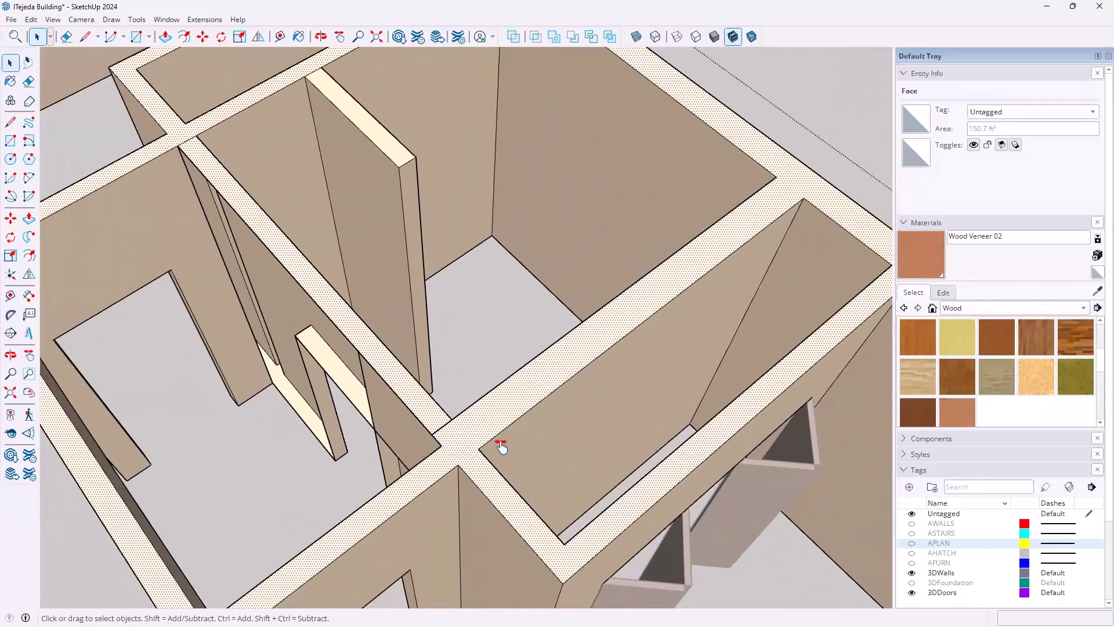
pyautogui.moveTo(502, 447); pyautogui.dragTo(541, 430, button='middle')
pyautogui.moveTo(541, 431); pyautogui.dragTo(636, 437)
pyautogui.press('space')
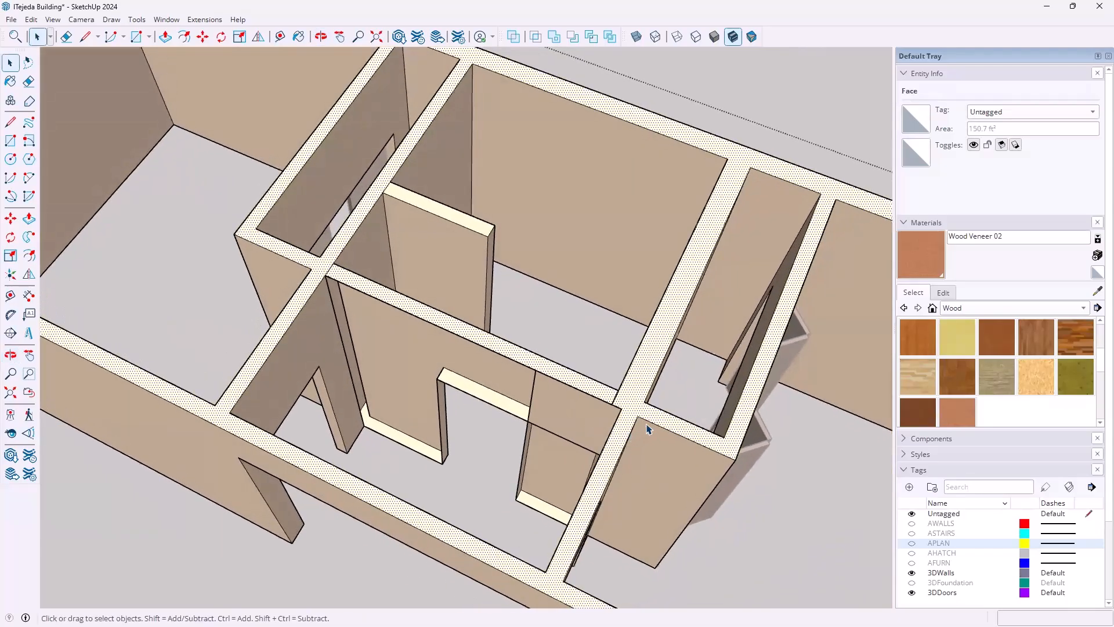
pyautogui.scroll(5, 649, 427)
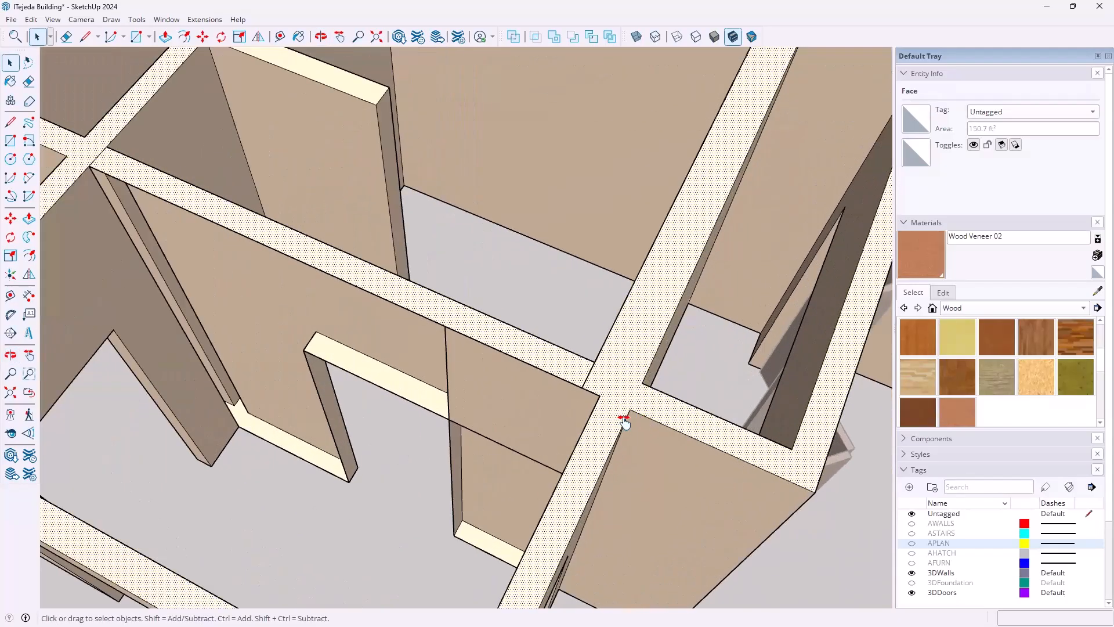
pyautogui.scroll(-6, 621, 422)
pyautogui.press('l')
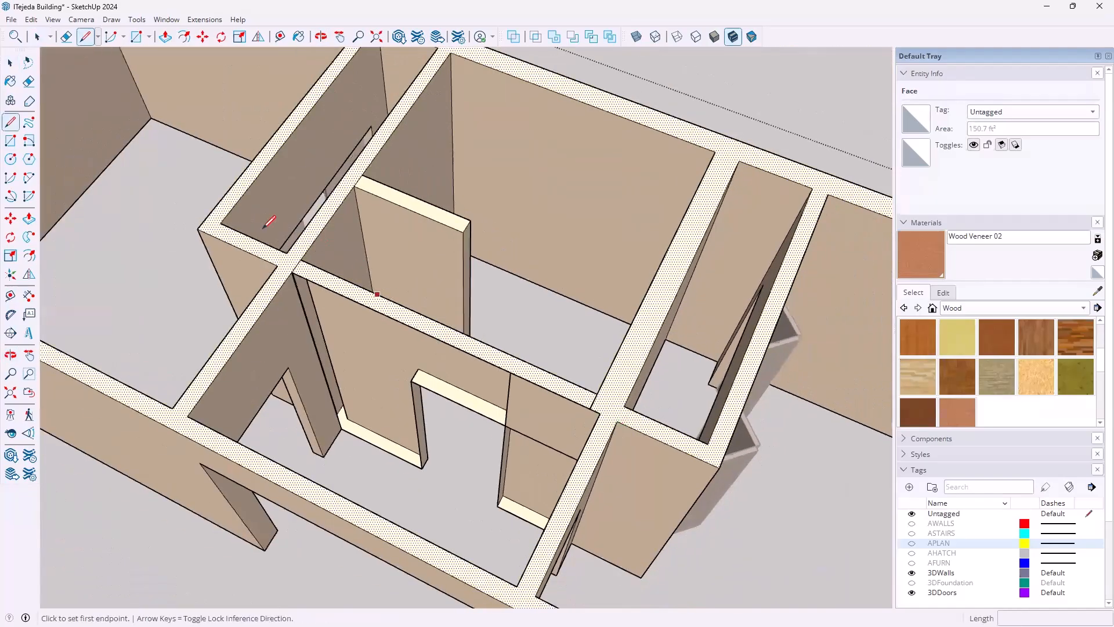
pyautogui.press('space')
pyautogui.scroll(5, 596, 405)
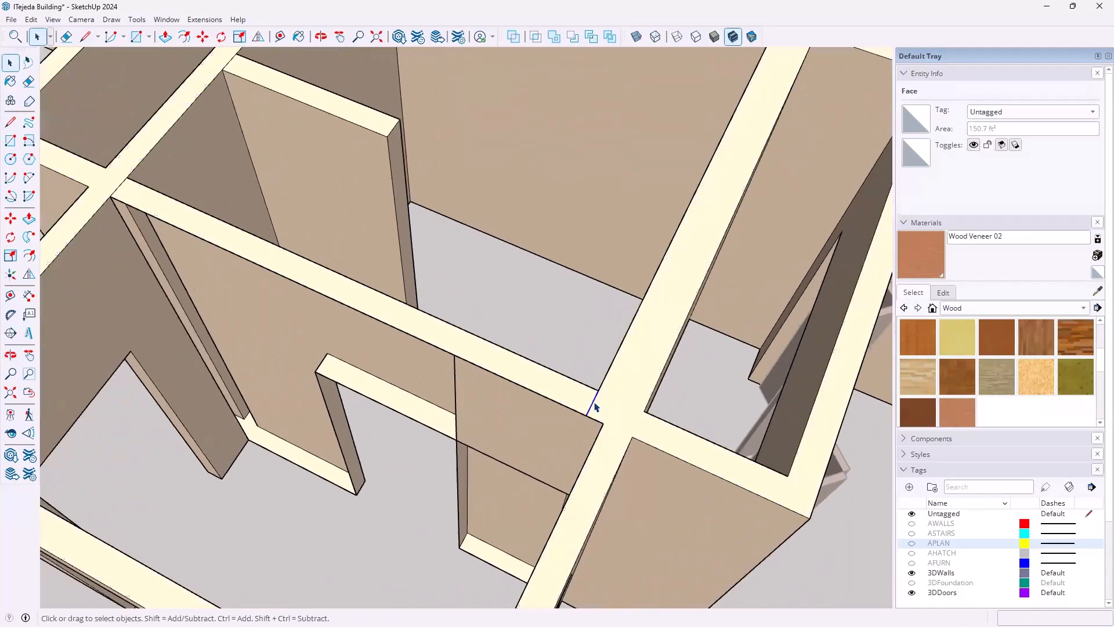
pyautogui.click(597, 405)
pyautogui.press('Delete')
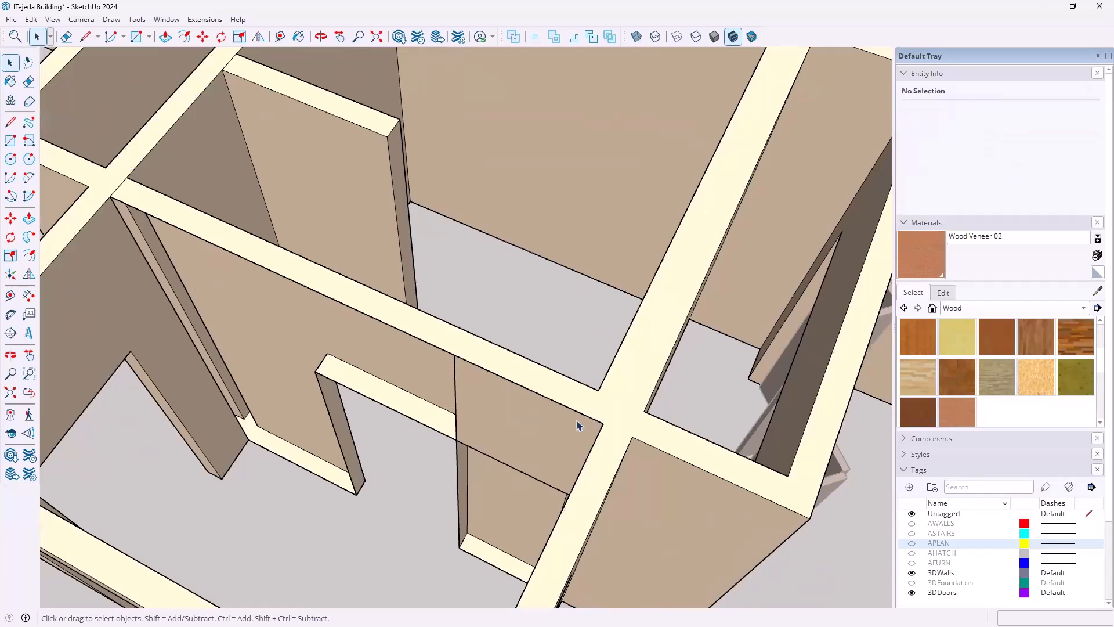
# - Delete the wall face above the dividing wall's doorway with its bounding edges, and remove the leftover edge along the opening's head
pyautogui.doubleClick(520, 426)
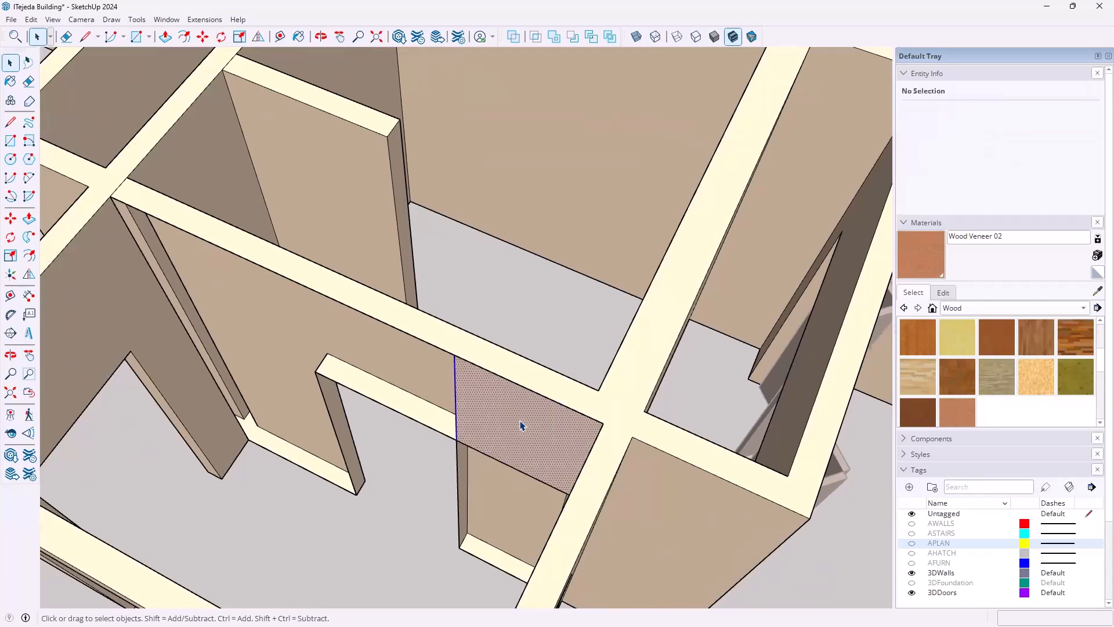
pyautogui.press('Delete')
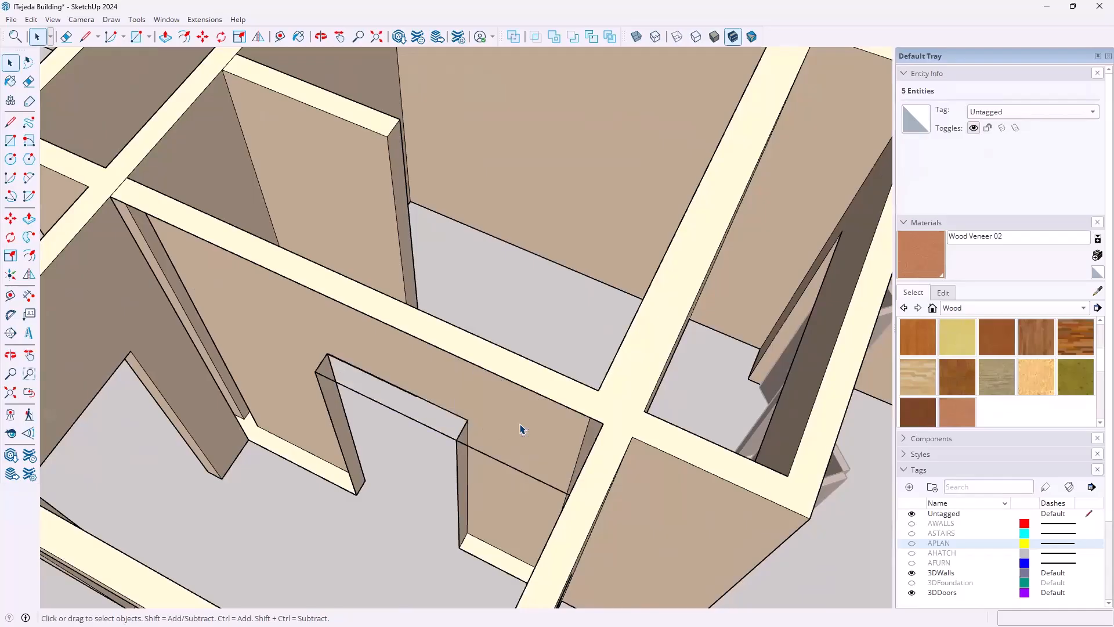
pyautogui.click(490, 461)
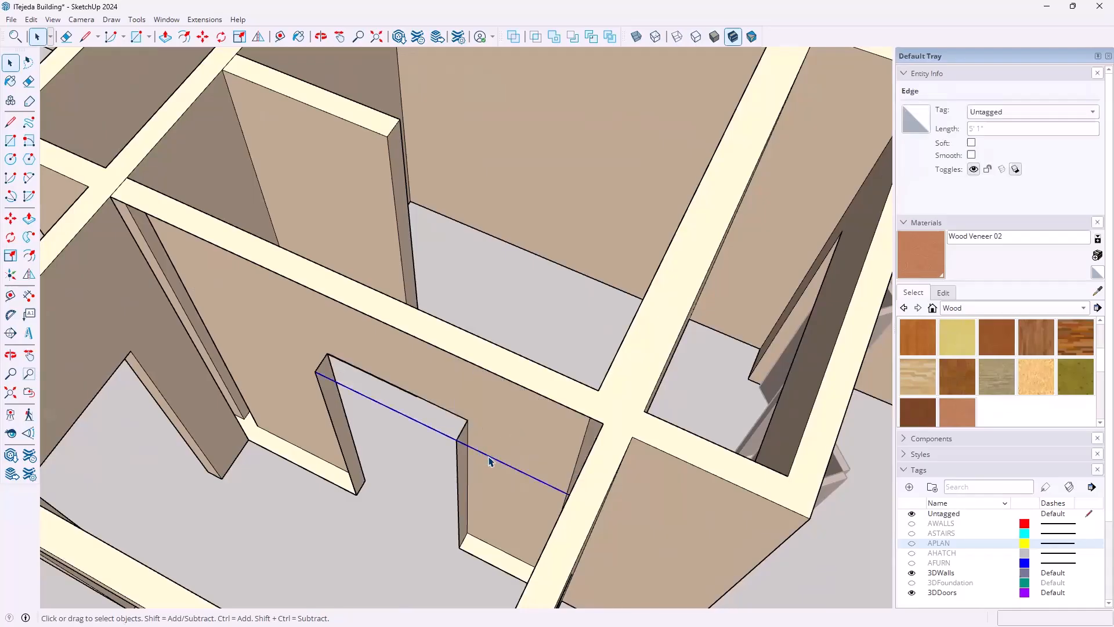
pyautogui.press('Delete')
# - Draw a green-axis line about 9' 3" long from the room's rear corner along the thick side wall's top edge, past the dividing wall
pyautogui.moveTo(437, 441); pyautogui.dragTo(413, 410, button='middle')
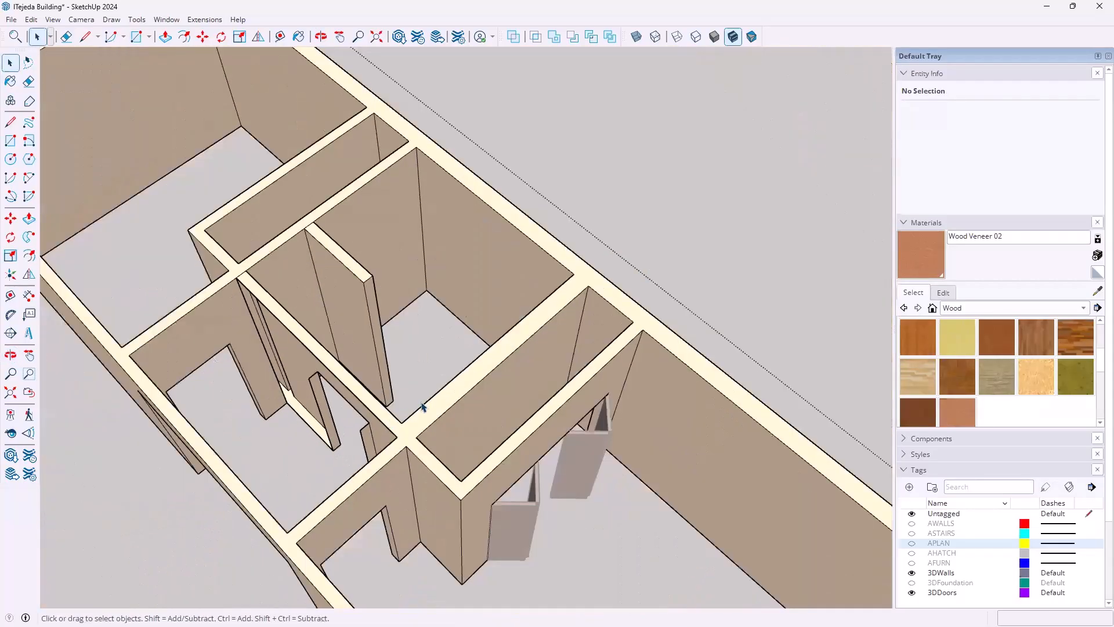
pyautogui.press('l')
pyautogui.click(574, 273)
pyautogui.scroll(5, 442, 395)
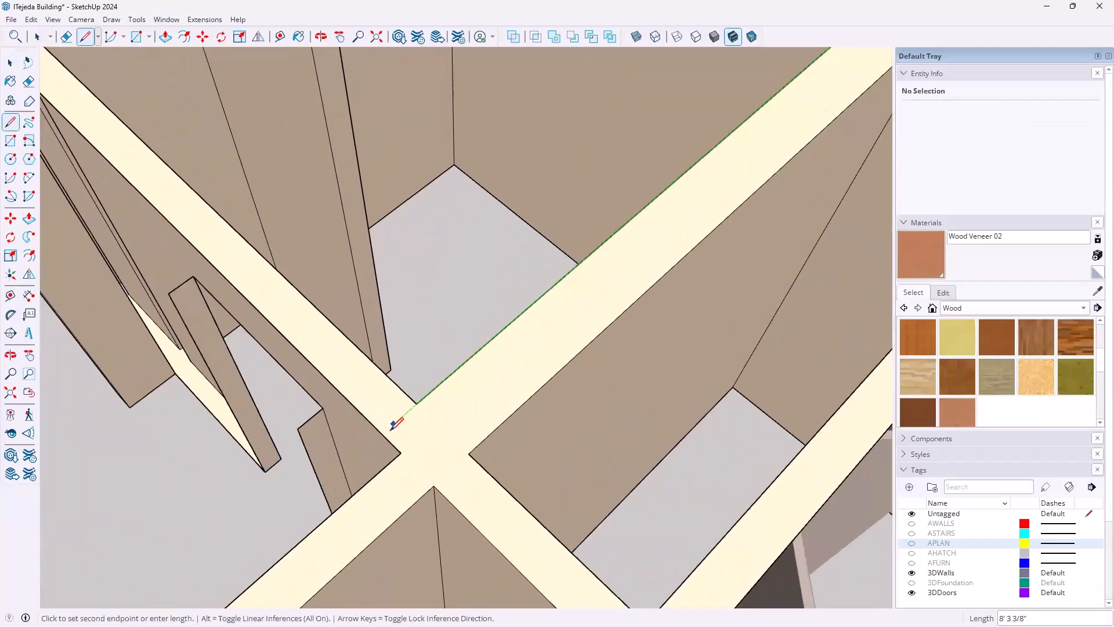
pyautogui.press('Left')
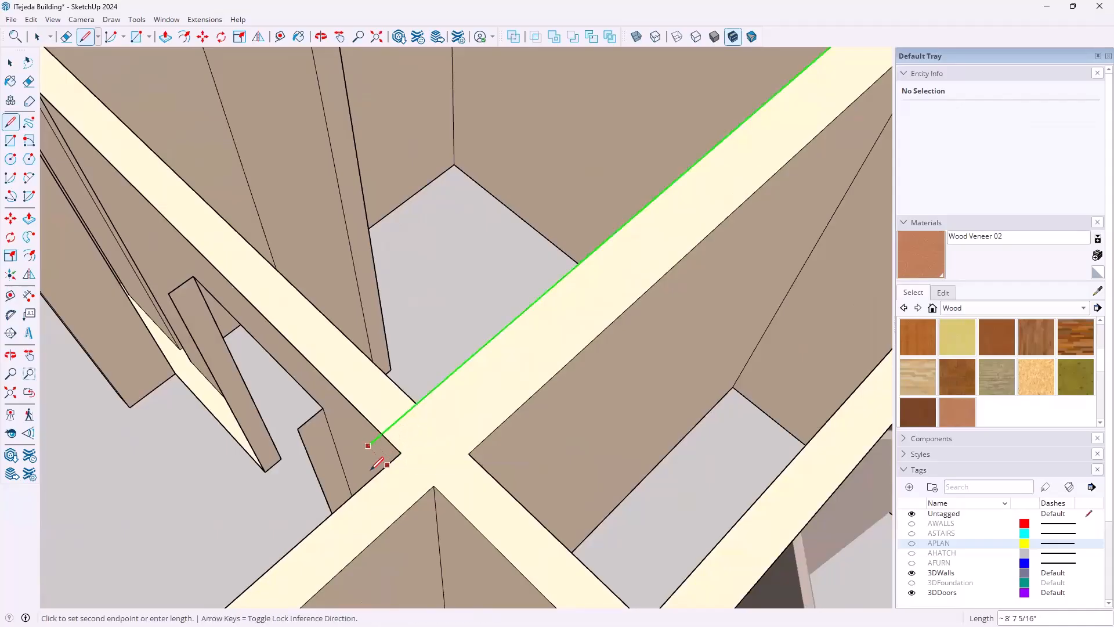
pyautogui.click(293, 482)
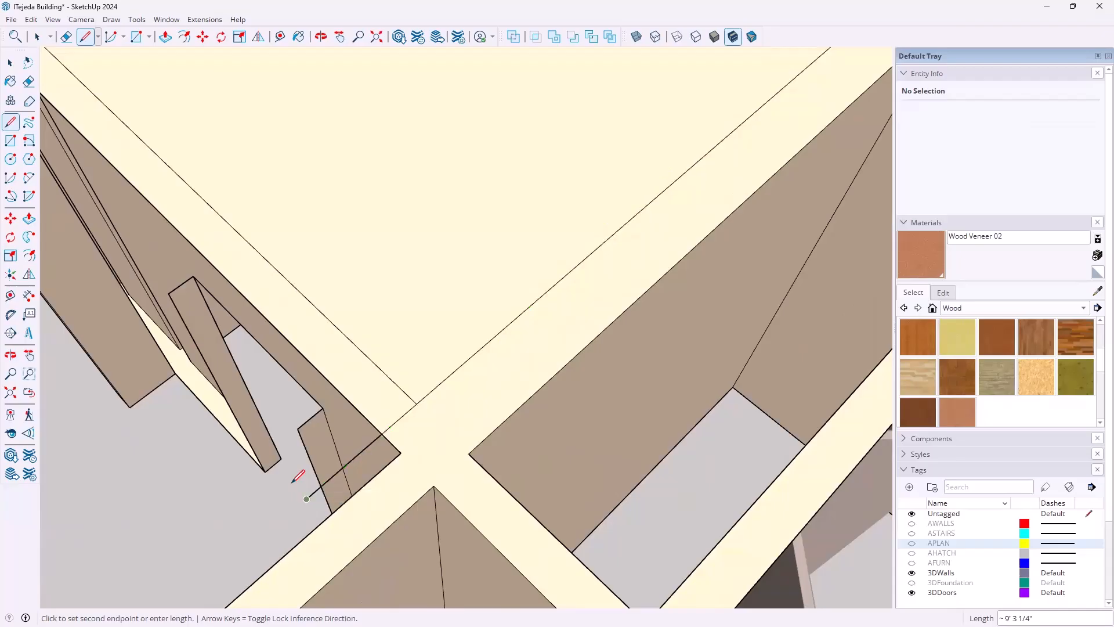
# - Erase the line end overhanging beyond the dividing wall, and delete the face covering the room at wall-top level
pyautogui.press('e')
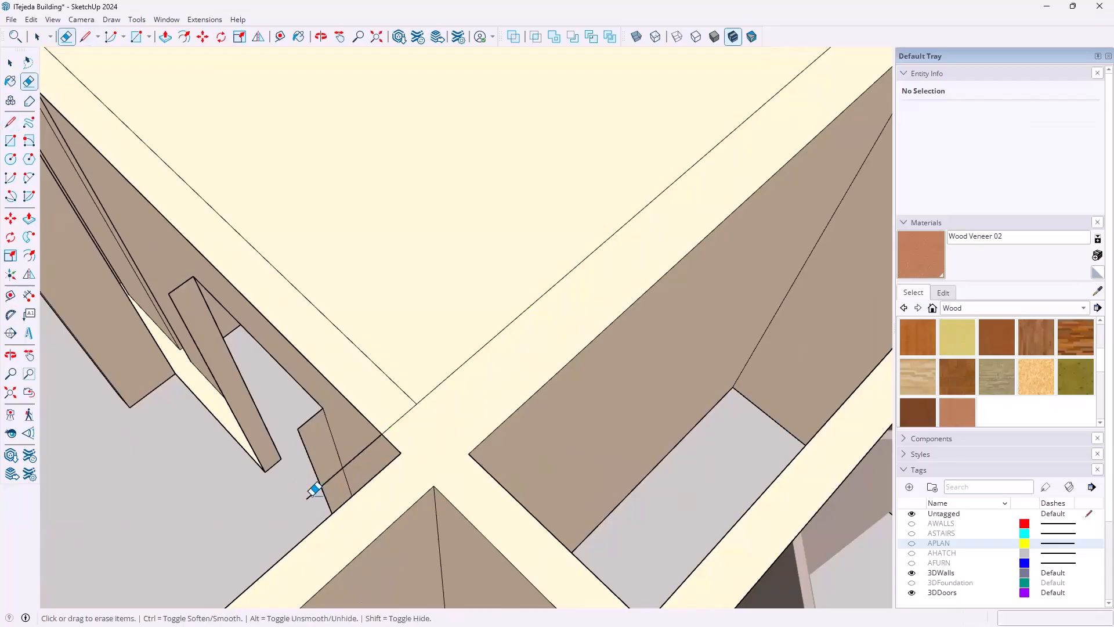
pyautogui.click(312, 491)
pyautogui.press('space')
pyautogui.click(388, 332)
pyautogui.press('Delete')
pyautogui.scroll(-4, 385, 341)
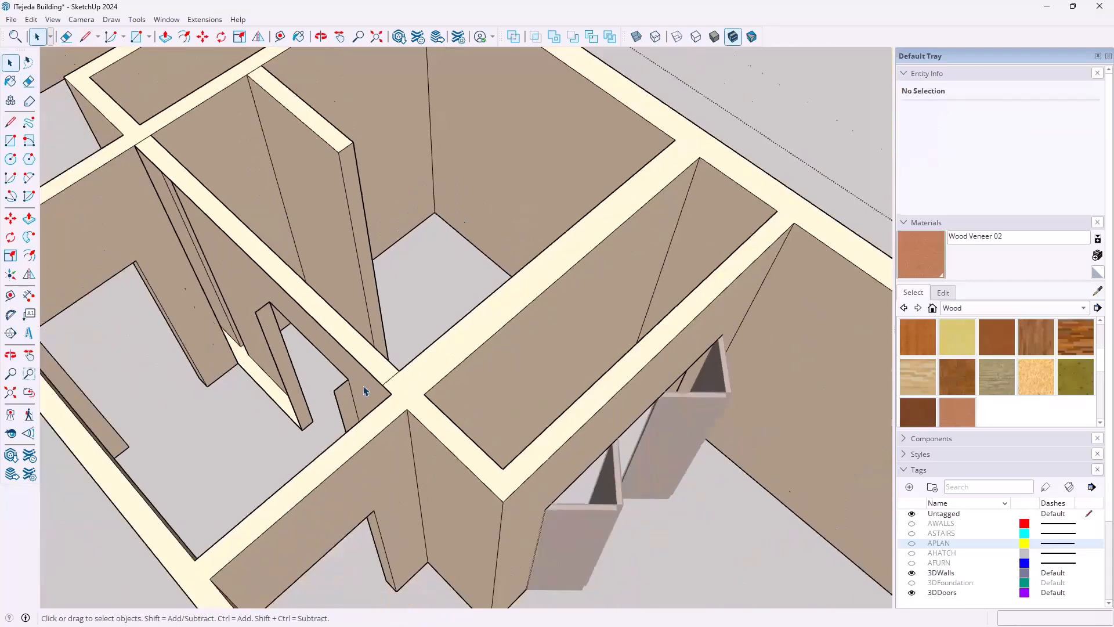
# - Erase the top and jamb edges of the dividing wall that contains the doorway, and undo the last erasure
pyautogui.moveTo(358, 380); pyautogui.dragTo(650, 463, button='middle')
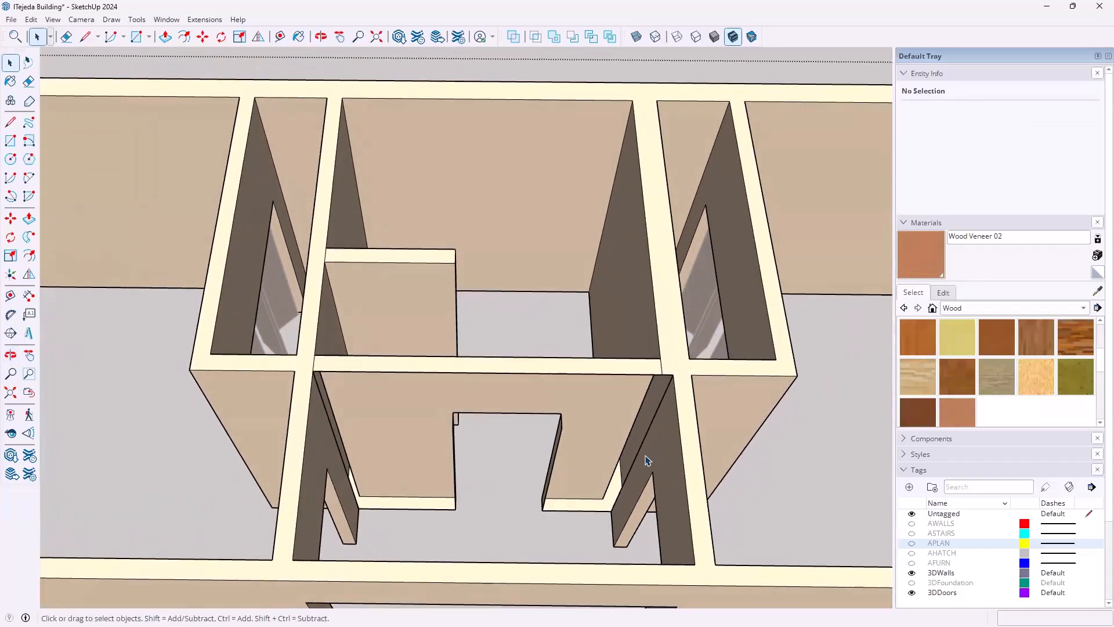
pyautogui.press('e')
pyautogui.click(530, 353)
pyautogui.moveTo(533, 363)
pyautogui.mouseDown()
pyautogui.moveTo(522, 396)
pyautogui.moveTo(562, 416)
pyautogui.moveTo(559, 438)
pyautogui.mouseUp()
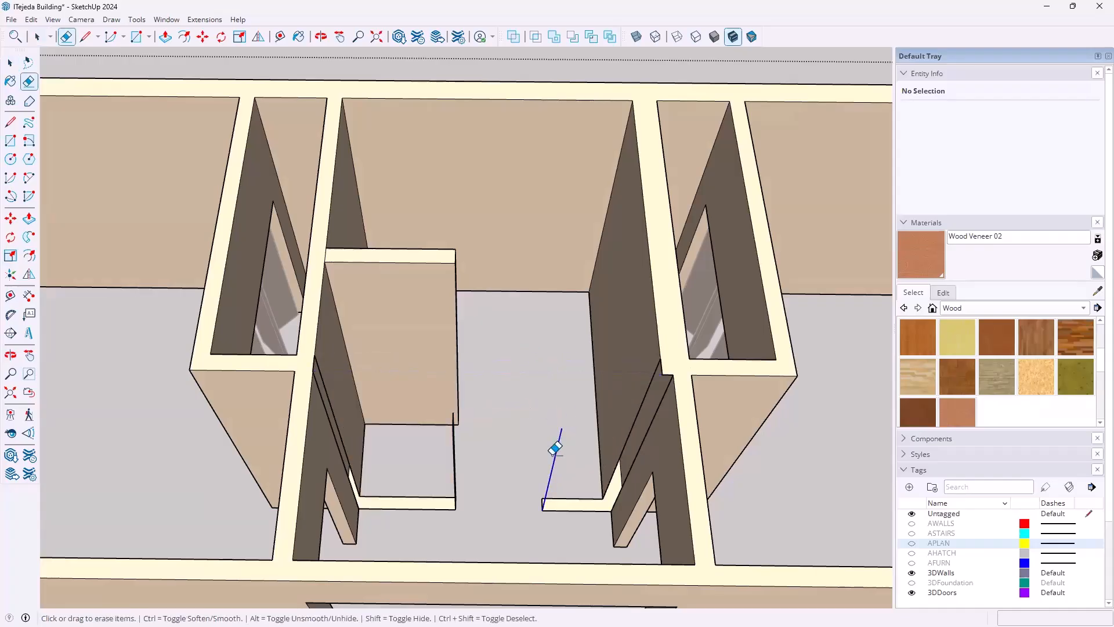
pyautogui.moveTo(549, 493)
pyautogui.mouseDown()
pyautogui.moveTo(542, 427)
pyautogui.moveTo(592, 472)
pyautogui.mouseUp()
pyautogui.click(31, 19)
pyautogui.click(44, 34)
# - Draw a line along the thick side wall's floor edge across the end of the dividing wall's leftover base strip
pyautogui.scroll(1, 644, 366)
pyautogui.scroll(1, 646, 370)
pyautogui.press('space')
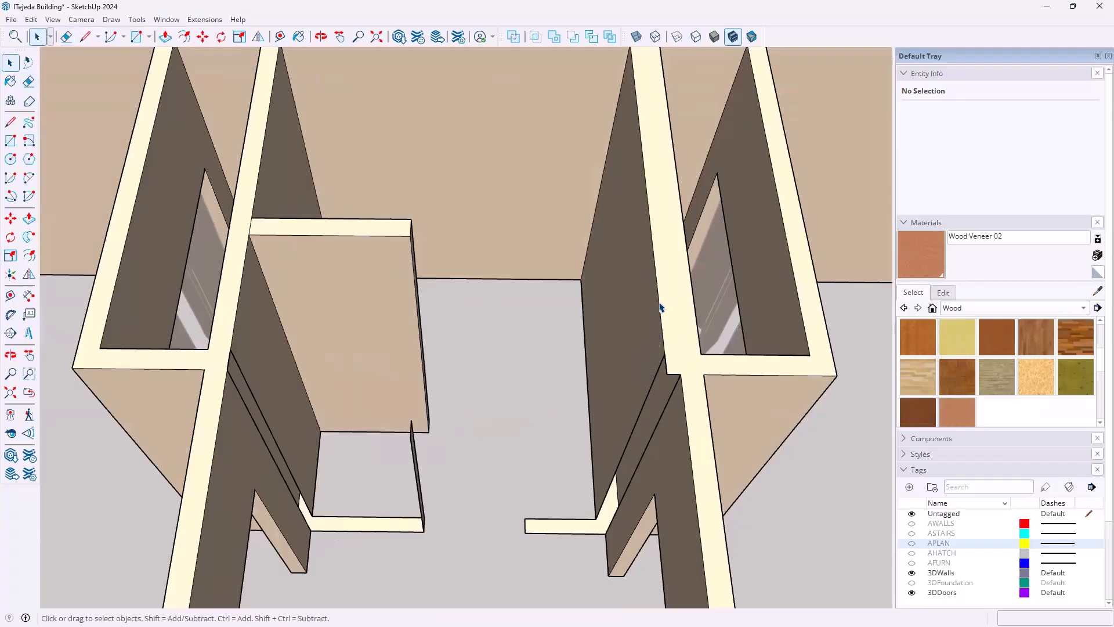
pyautogui.click(660, 306)
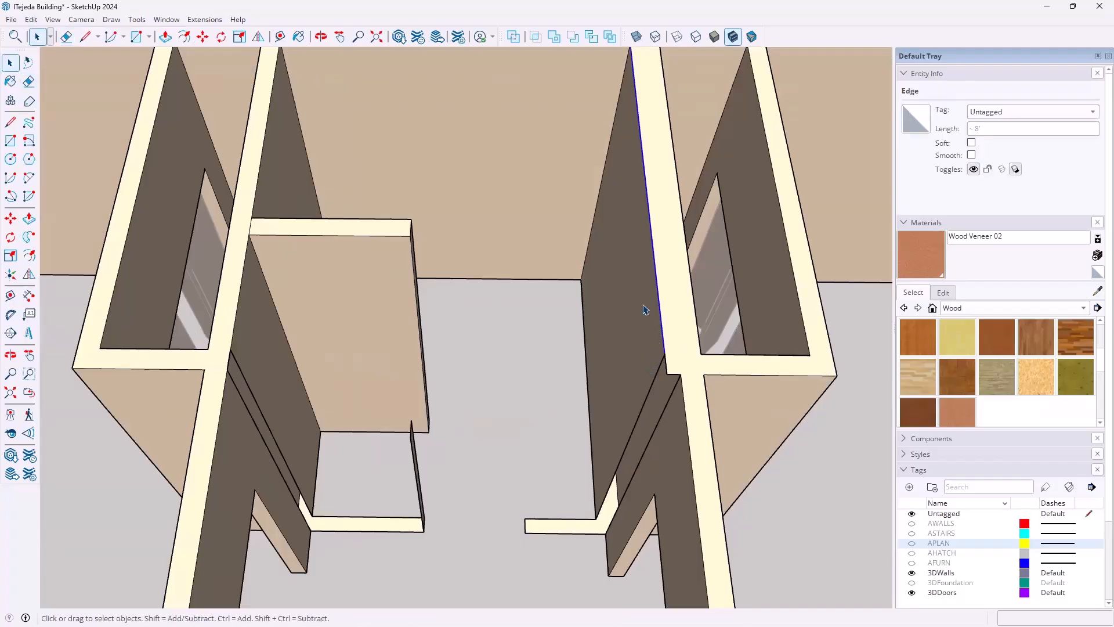
pyautogui.press('l')
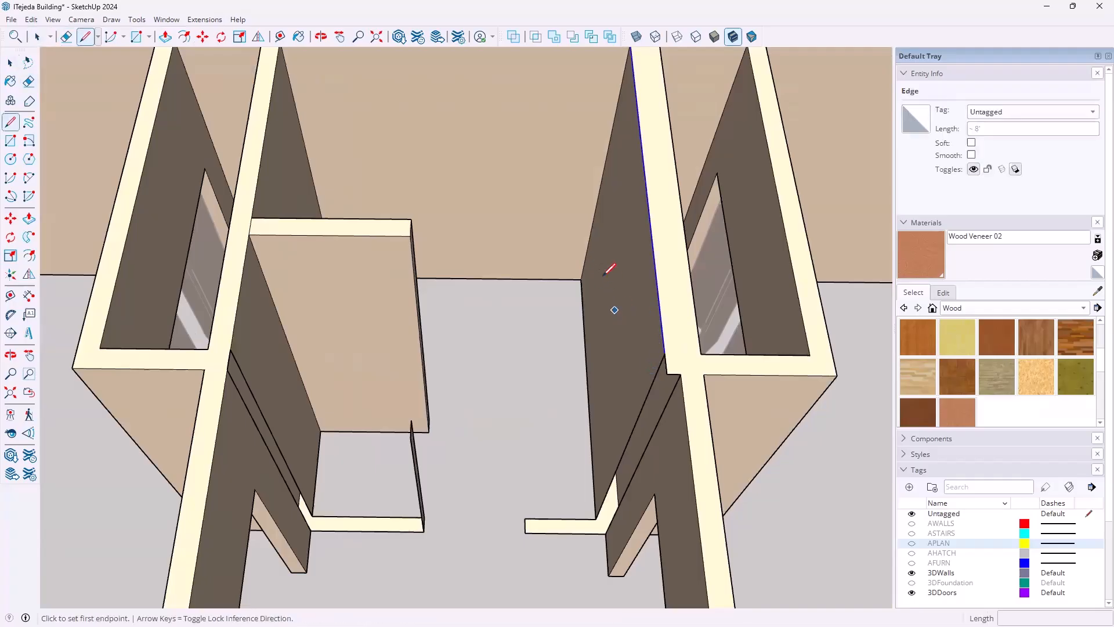
pyautogui.click(580, 279)
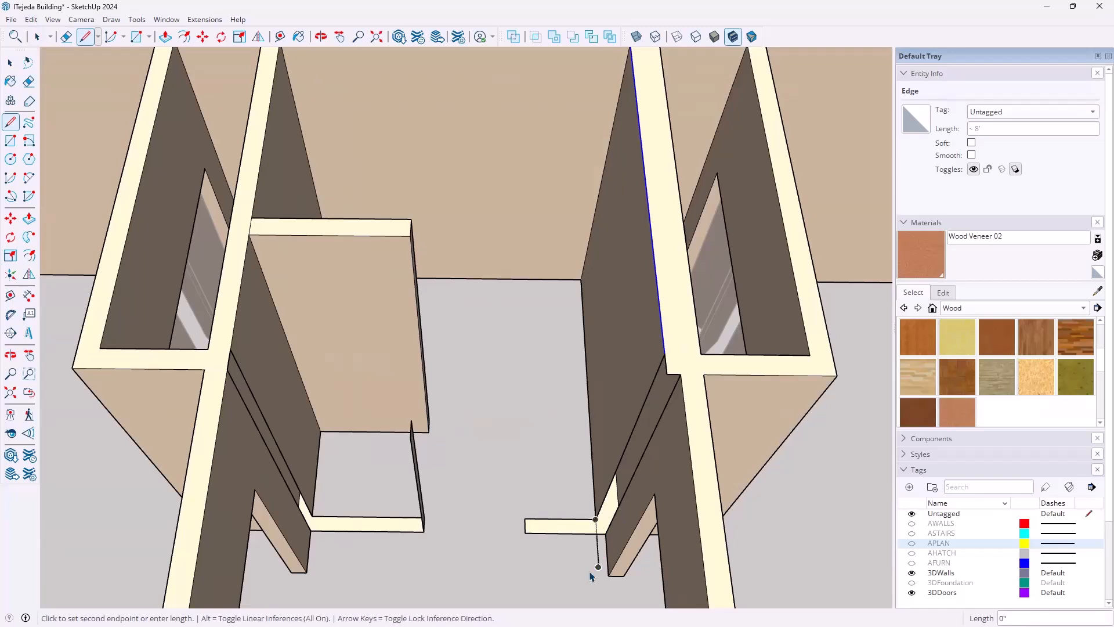
pyautogui.press('space')
# - Erase the line end extending past the base strip and the leftover strip beside the thick side wall
pyautogui.press('e')
pyautogui.click(599, 549)
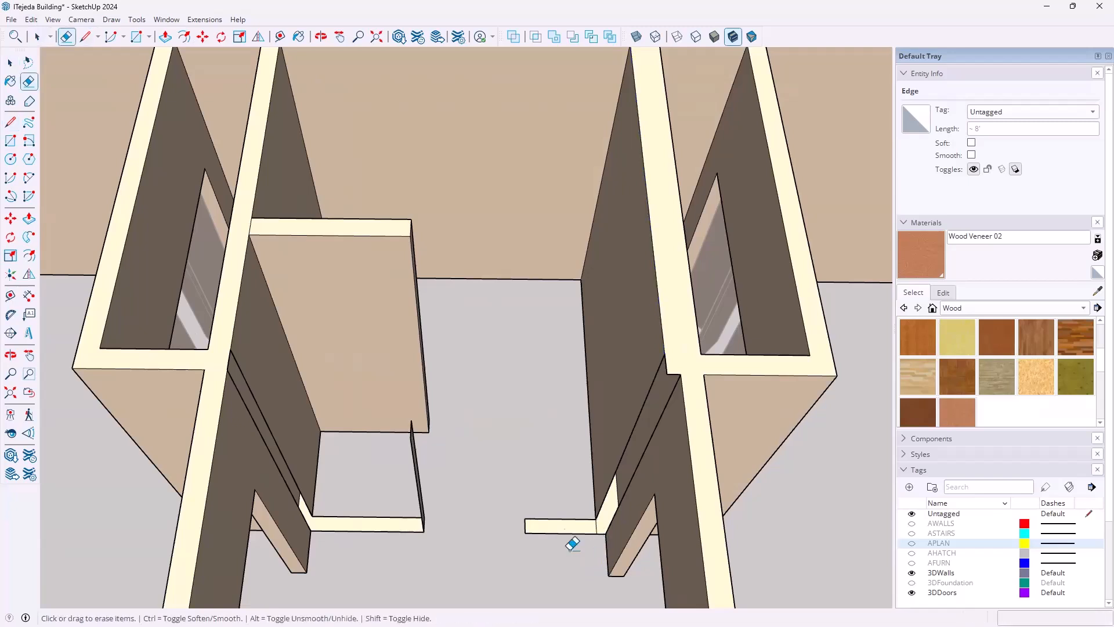
pyautogui.click(529, 521)
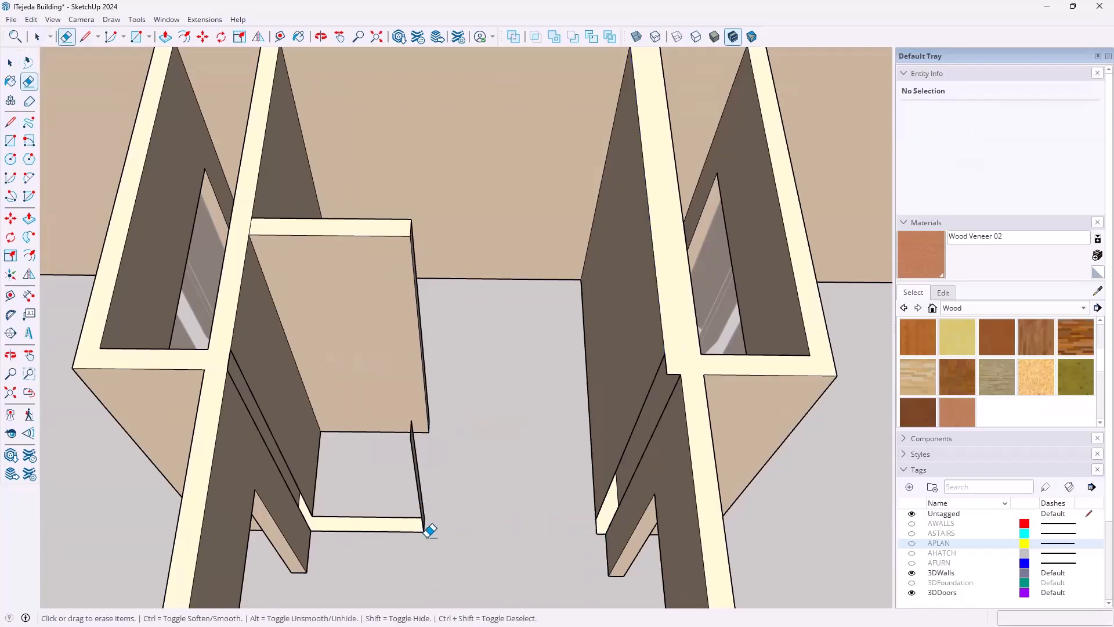
# - Try to erase the leftover base strip beside the opposite side wall, and undo the erasure
pyautogui.moveTo(430, 529); pyautogui.dragTo(355, 497)
pyautogui.click(31, 19)
pyautogui.click(35, 33)
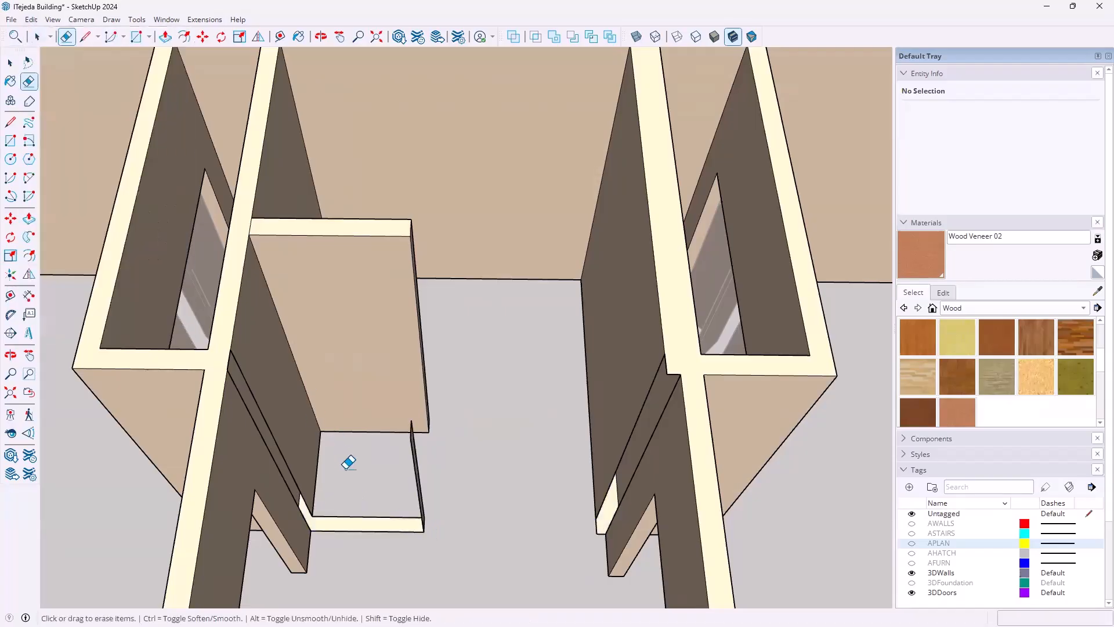
# - Draw a 4' 2" line along the opposite side wall's floor edge, from the partition's base corner to the doorway jamb's bottom corner
pyautogui.press('l')
pyautogui.click(320, 431)
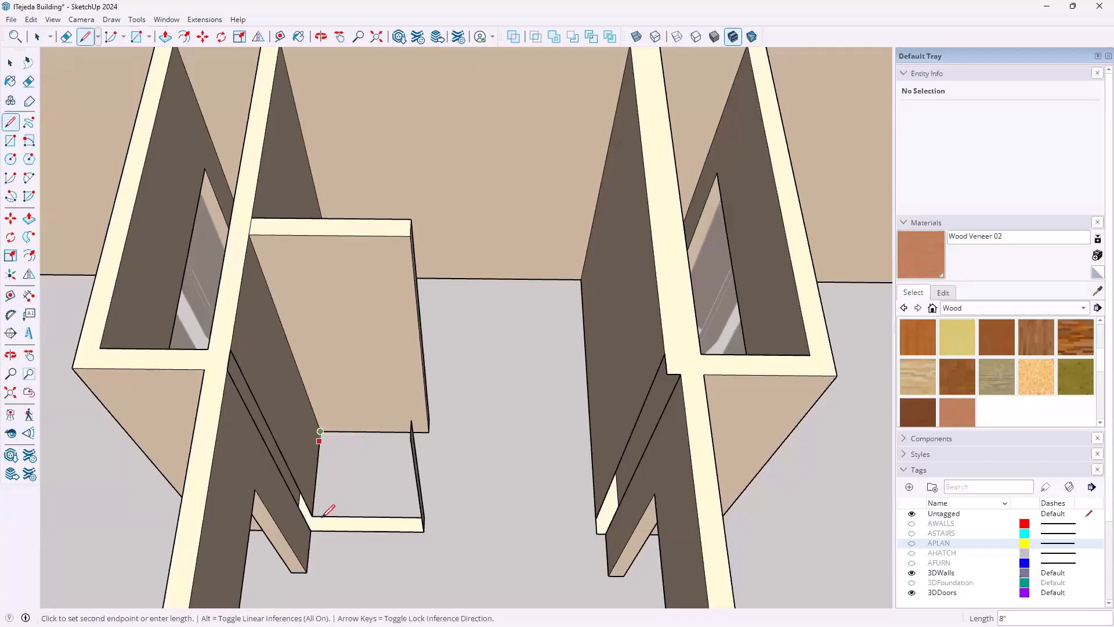
pyautogui.click(307, 572)
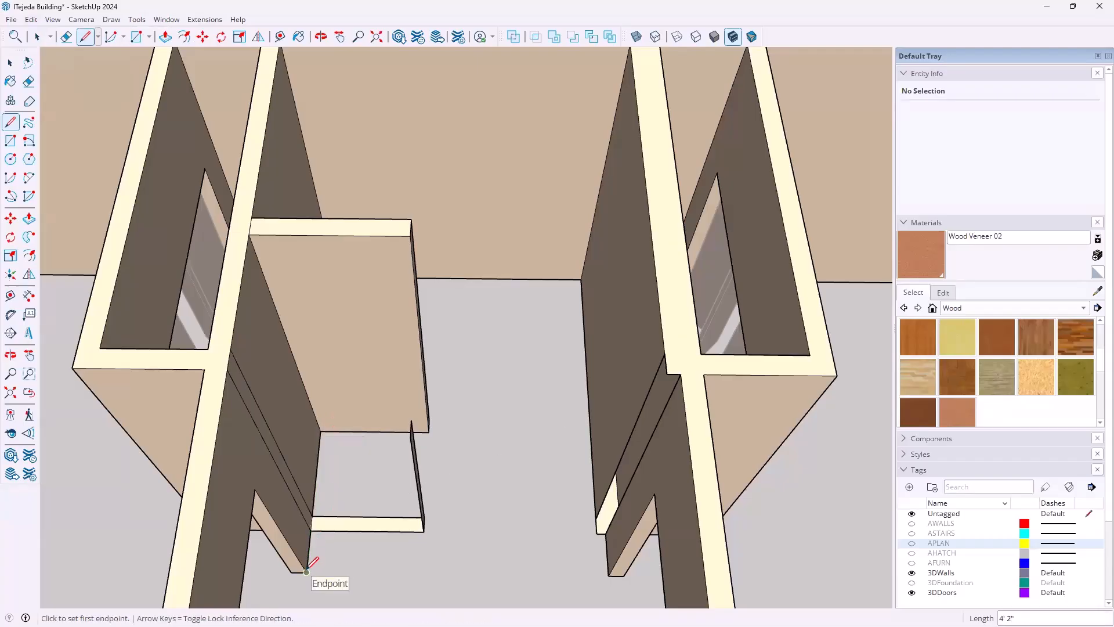
# - Erase the remaining base strip and door jamb edges of the removed dividing wall beside the opposite side wall
pyautogui.press('e')
pyautogui.moveTo(428, 504)
pyautogui.mouseDown()
pyautogui.moveTo(428, 527)
pyautogui.moveTo(442, 507)
pyautogui.moveTo(420, 436)
pyautogui.mouseUp()
pyautogui.moveTo(506, 474); pyautogui.dragTo(378, 441, button='middle')
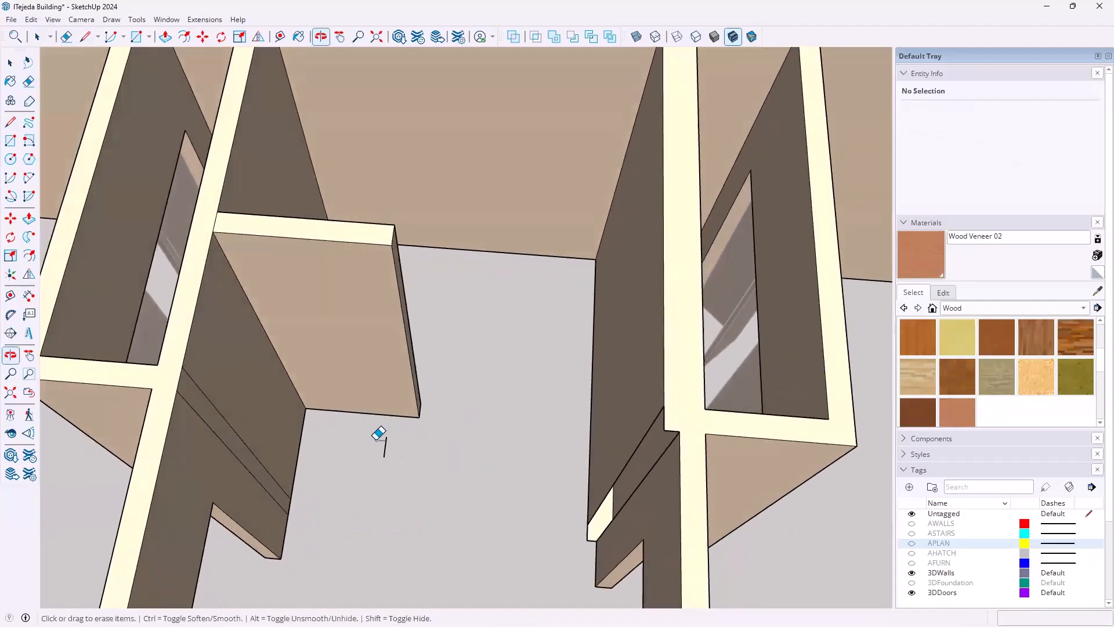
pyautogui.press('o')
pyautogui.moveTo(637, 460)
pyautogui.mouseDown()
pyautogui.moveTo(453, 348)
pyautogui.moveTo(601, 358)
pyautogui.moveTo(520, 380)
pyautogui.moveTo(622, 412)
pyautogui.moveTo(737, 428)
pyautogui.moveTo(774, 411)
pyautogui.moveTo(614, 382)
pyautogui.moveTo(467, 376)
pyautogui.moveTo(405, 391)
pyautogui.moveTo(455, 428)
pyautogui.mouseUp()
pyautogui.press('e')
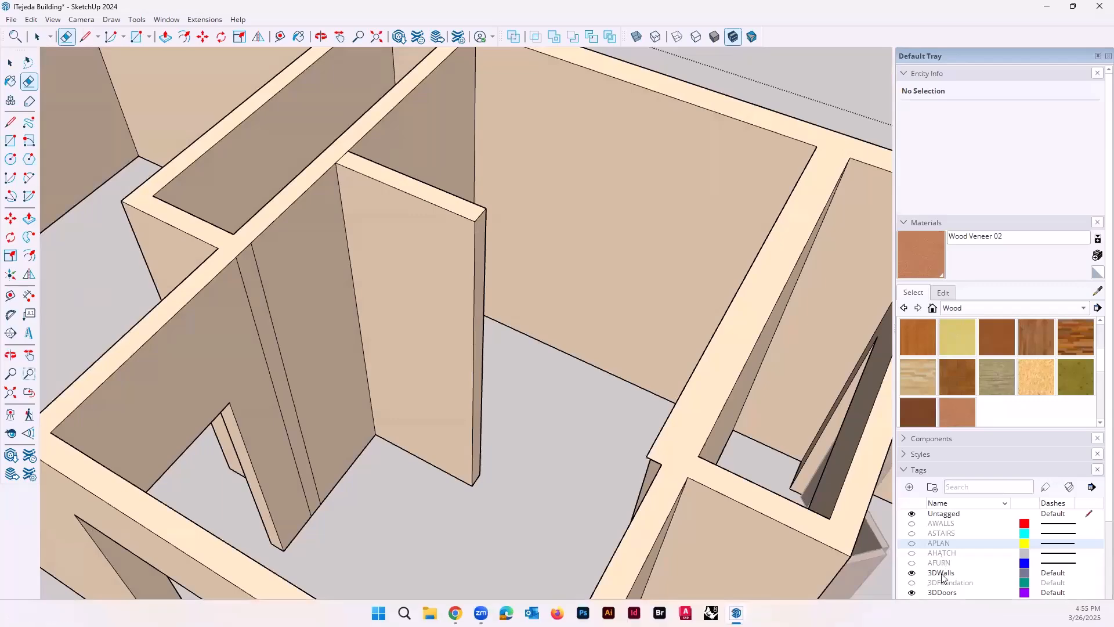
# - Make the AWALLS tag visible and turn on X-ray face transparency to reveal the dividing wall's plan outlines
pyautogui.click(911, 524)
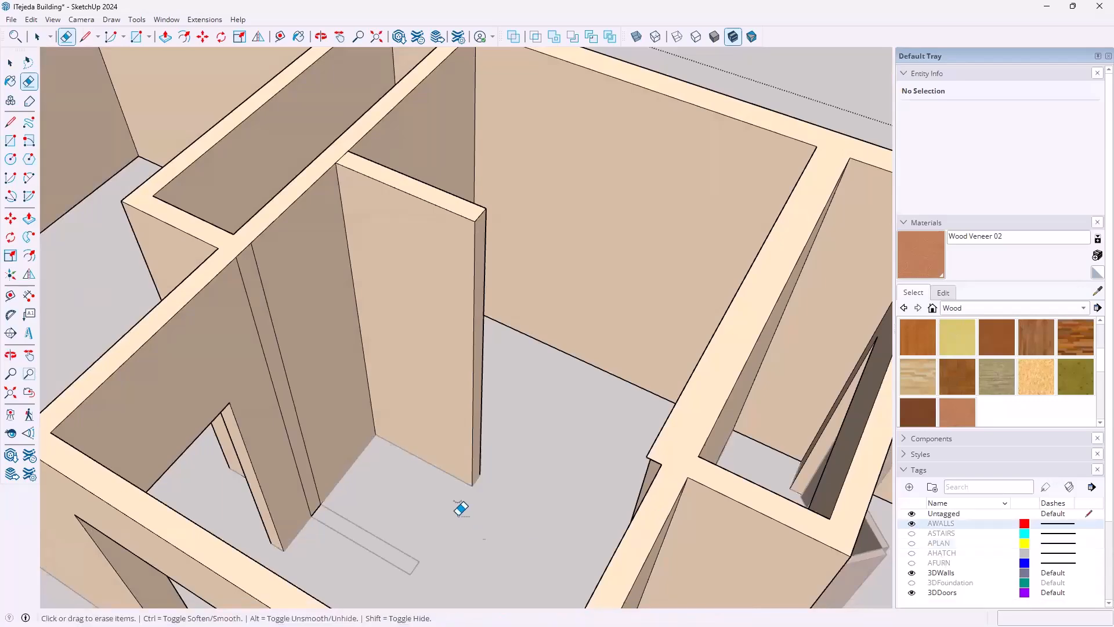
pyautogui.moveTo(475, 448)
pyautogui.mouseDown(button='middle')
pyautogui.moveTo(524, 375)
pyautogui.moveTo(507, 419)
pyautogui.moveTo(616, 87)
pyautogui.mouseUp(button='middle')
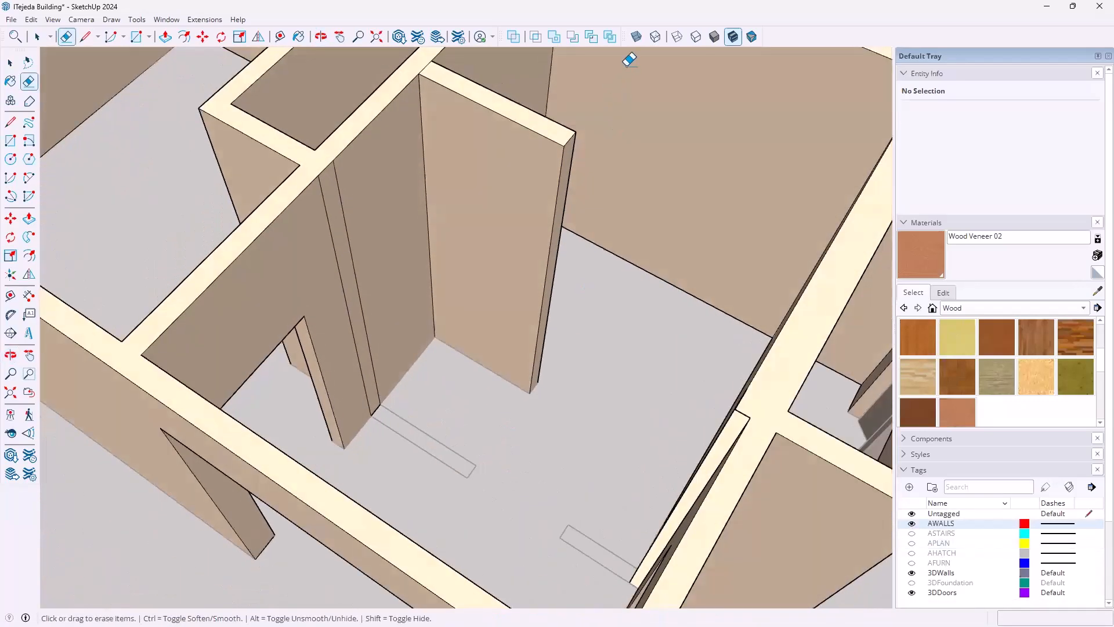
pyautogui.click(636, 37)
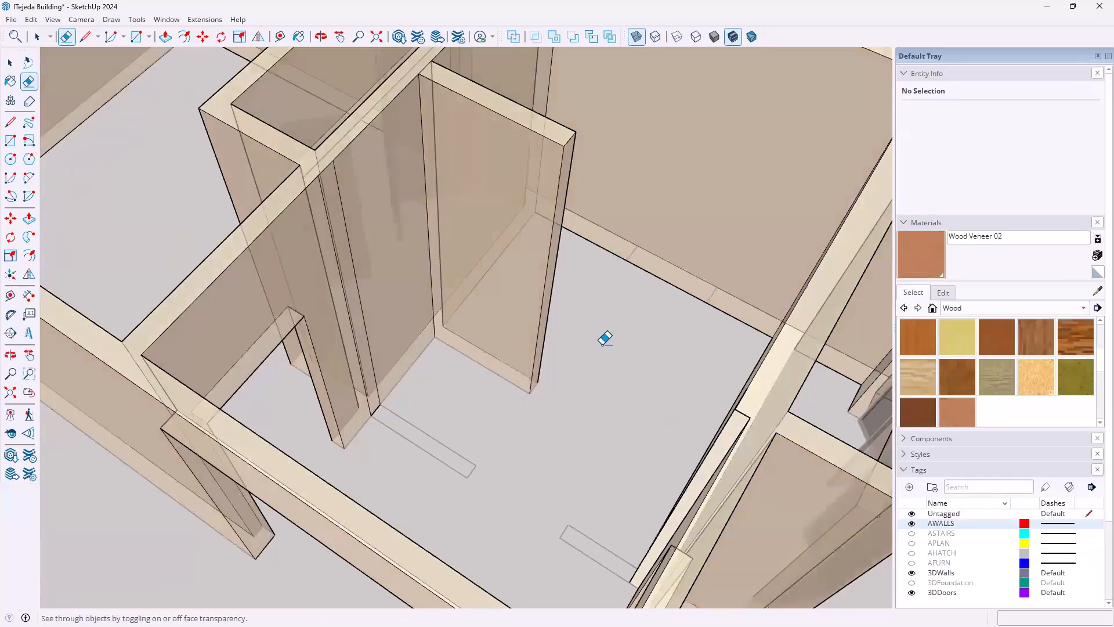
pyautogui.moveTo(583, 400)
pyautogui.mouseDown(button='middle')
pyautogui.moveTo(495, 373)
pyautogui.moveTo(603, 187)
pyautogui.mouseUp(button='middle')
pyautogui.scroll(2, 442, 370)
pyautogui.press('p')
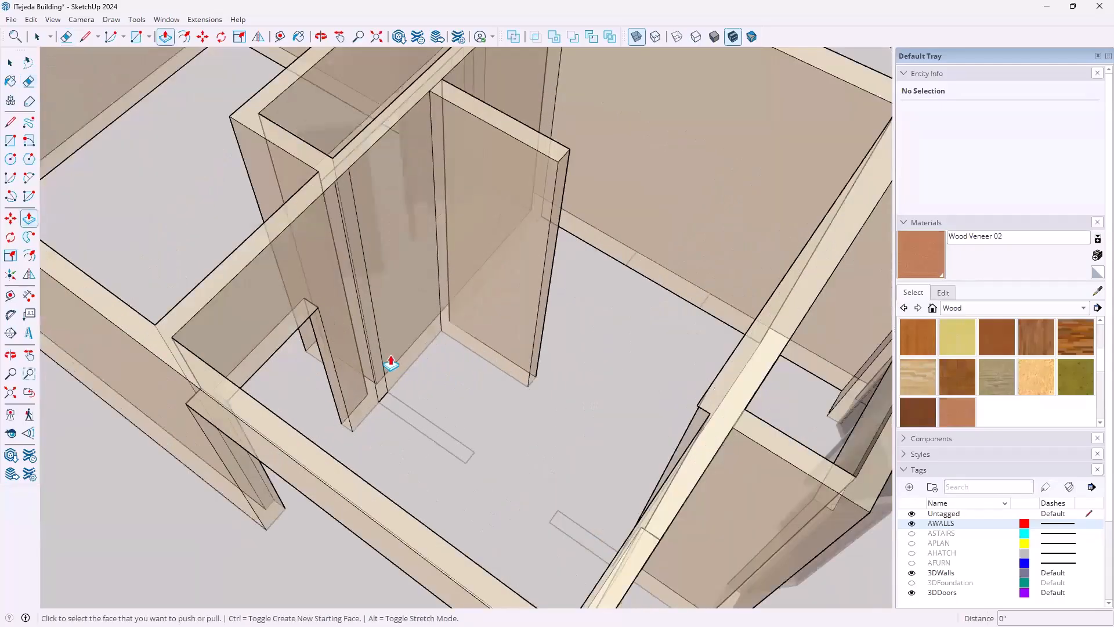
# - Push/Pull the dividing wall's end face 3' 2" along its plan outline, and extrude a separate section across the door opening to the next outline
pyautogui.click(374, 332)
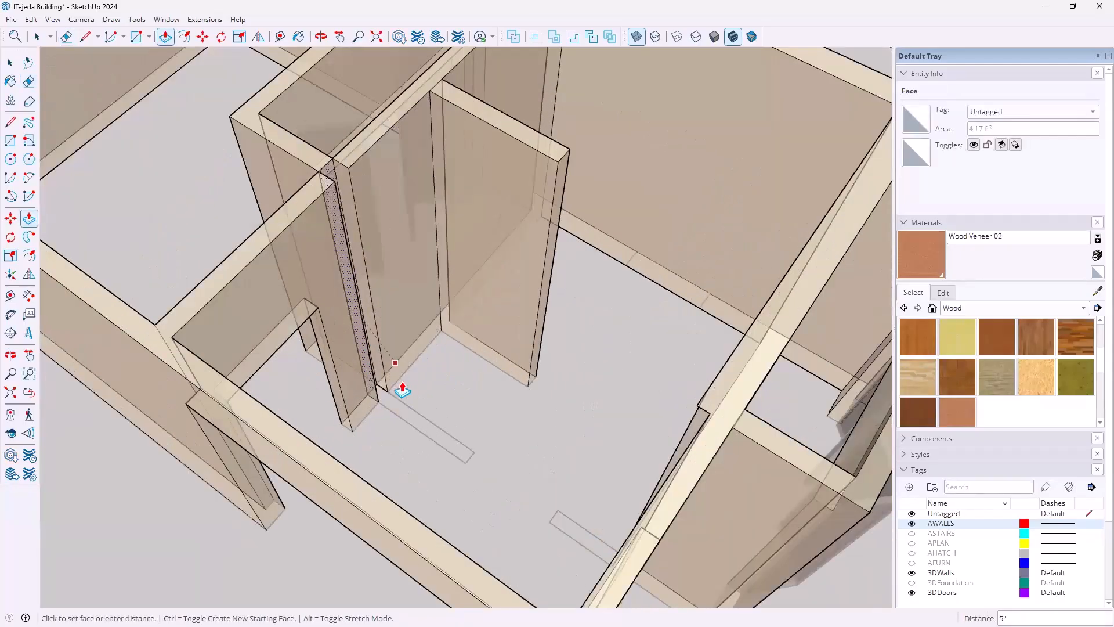
pyautogui.click(467, 461)
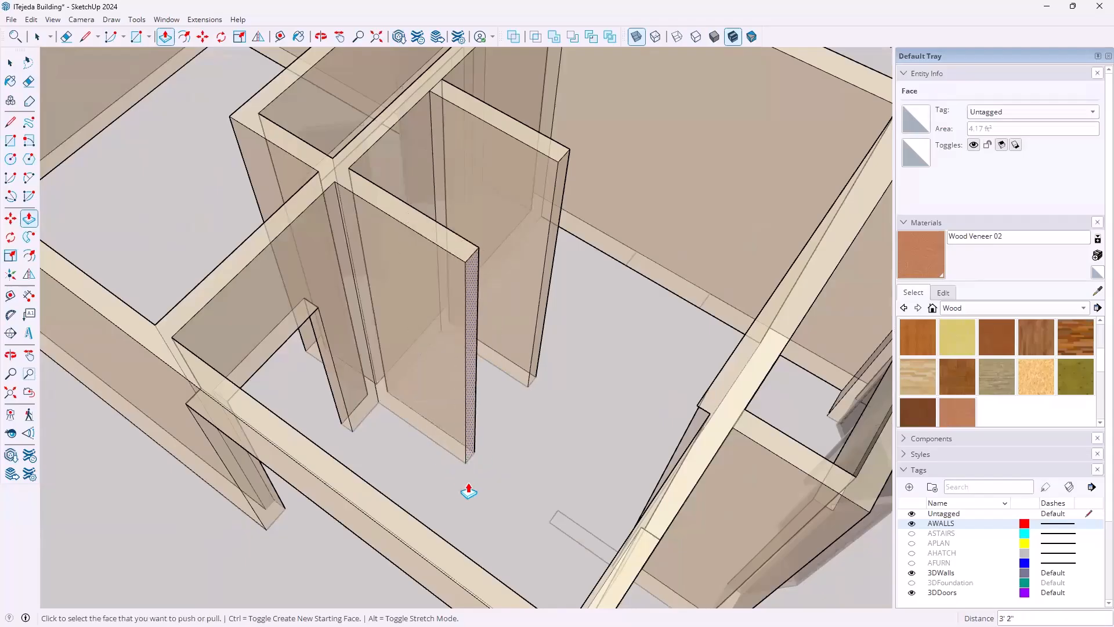
pyautogui.click(472, 408)
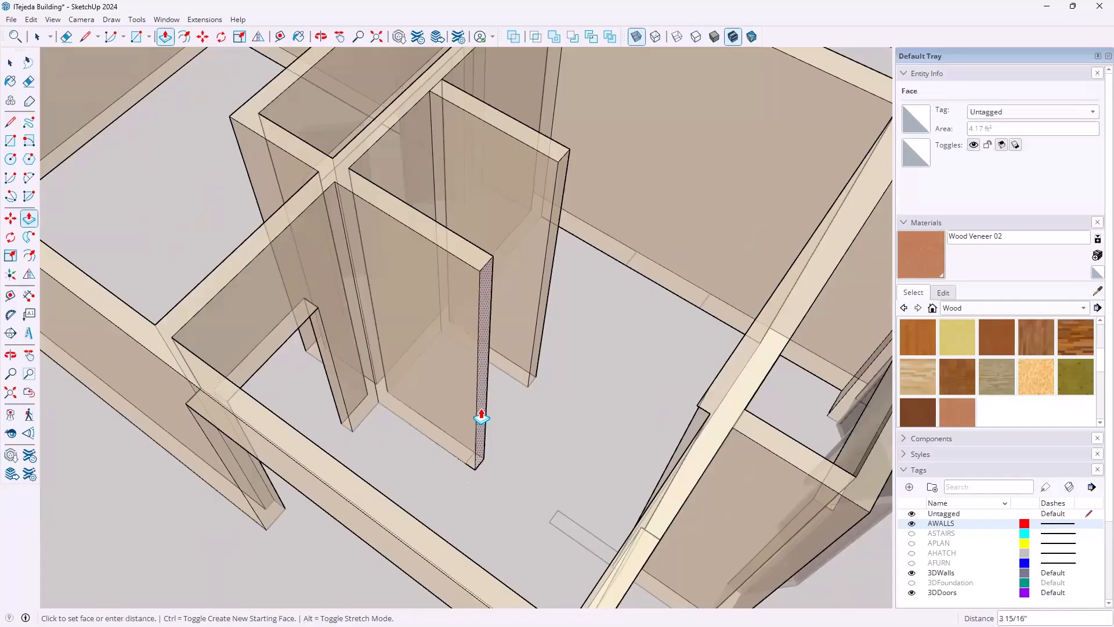
pyautogui.click(552, 527)
# - Extrude a new final section of the dividing wall 2' 3" to meet the opposite side wall
pyautogui.moveTo(614, 437); pyautogui.dragTo(537, 323, button='middle')
pyautogui.click(536, 326)
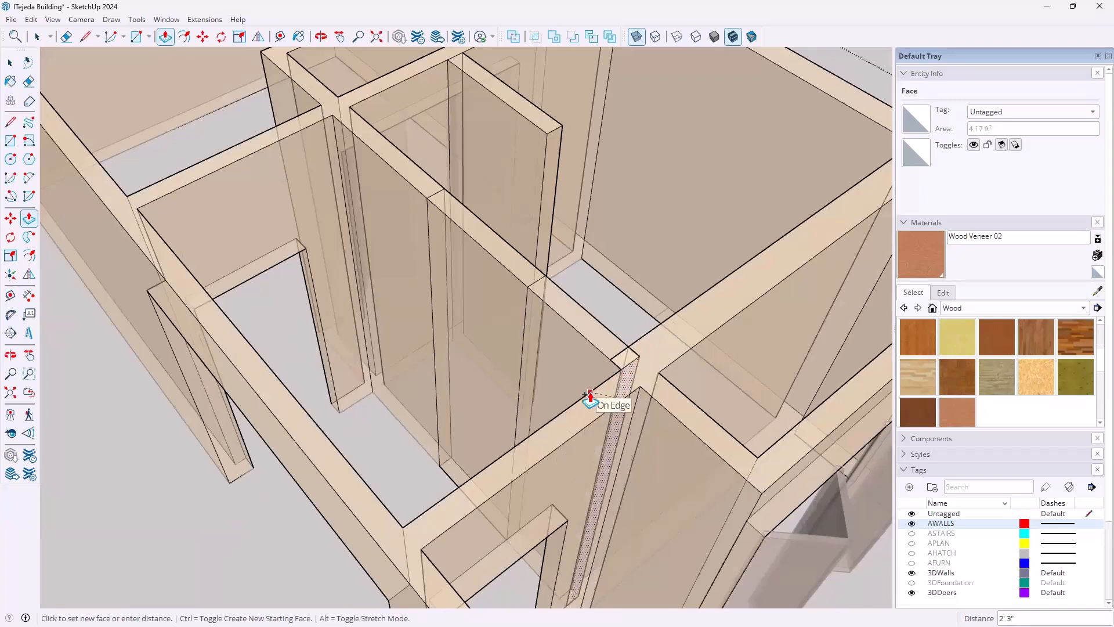
pyautogui.click(590, 397)
pyautogui.moveTo(495, 356); pyautogui.dragTo(638, 406, button='middle')
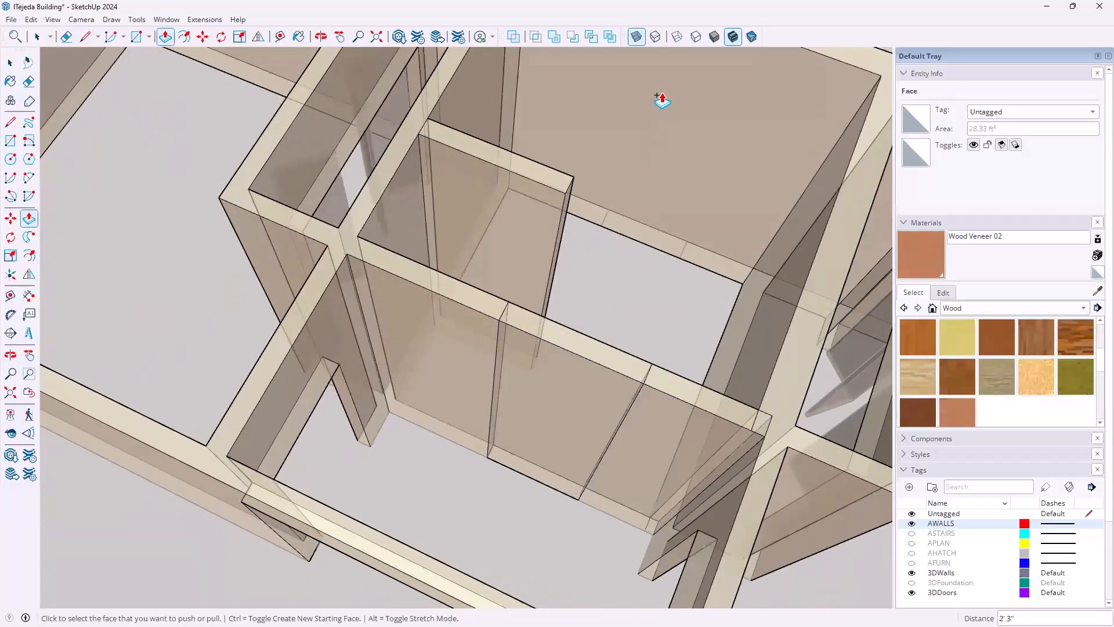
# - Turn off X-ray and erase the seam edges on top where the dividing wall meets the opposite side wall
pyautogui.click(636, 37)
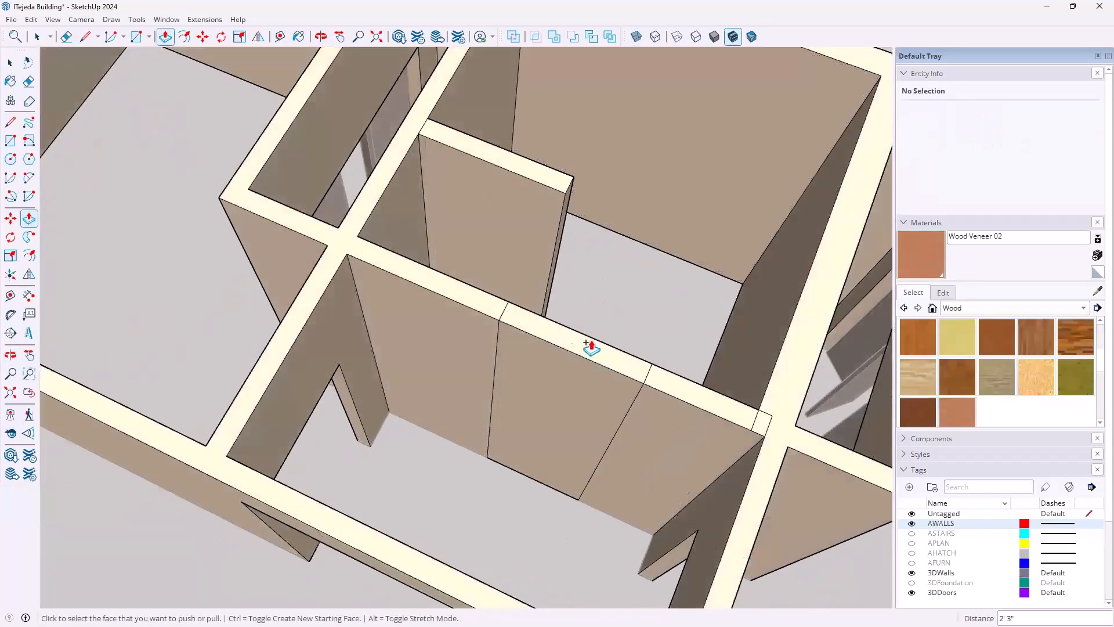
pyautogui.moveTo(518, 346); pyautogui.dragTo(691, 398, button='middle')
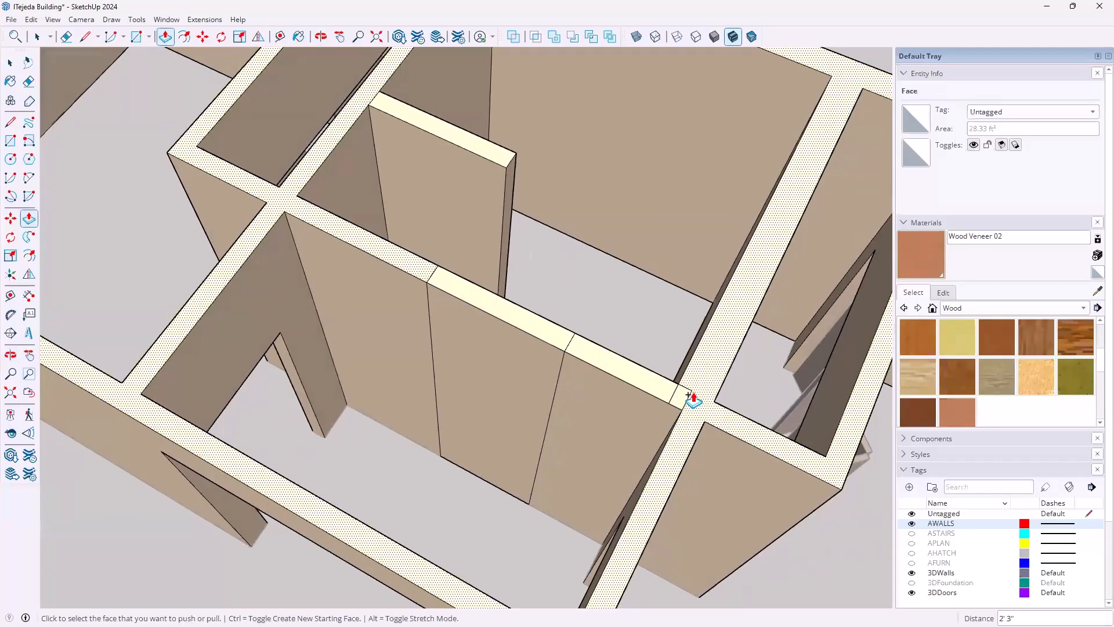
pyautogui.scroll(3, 689, 397)
pyautogui.scroll(2, 690, 399)
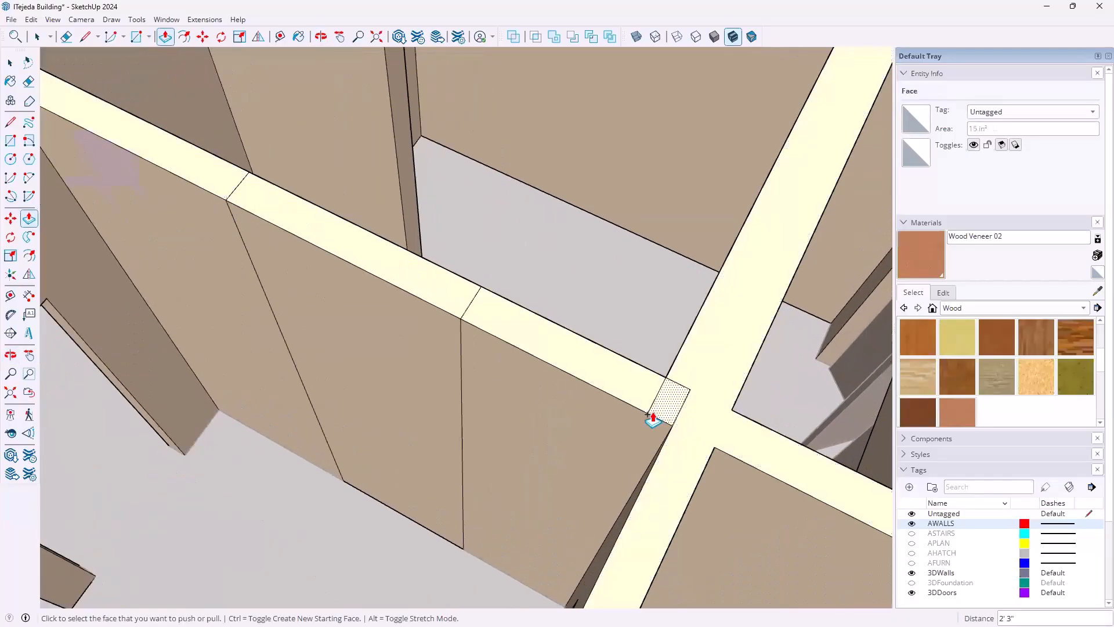
pyautogui.press('e')
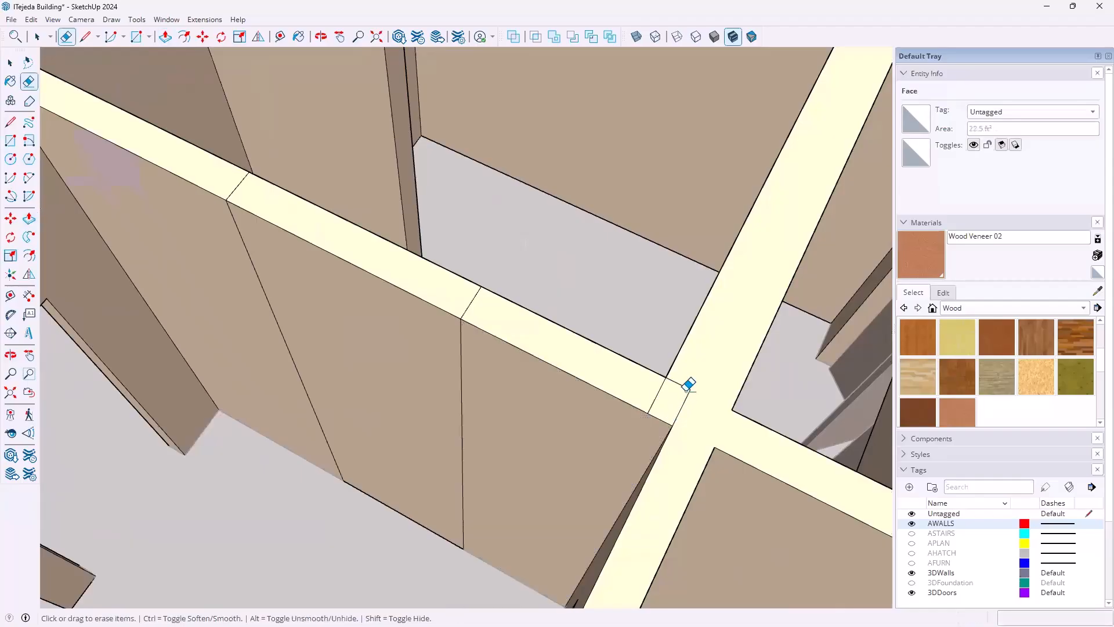
pyautogui.click(658, 387)
# - Push the underside of the dividing wall's middle section up 6' 10" to the neighbouring door head, forming a doorway
pyautogui.press('o')
pyautogui.moveTo(534, 569)
pyautogui.mouseDown()
pyautogui.moveTo(562, 555)
pyautogui.moveTo(577, 443)
pyautogui.moveTo(574, 203)
pyautogui.moveTo(552, 45)
pyautogui.moveTo(546, 335)
pyautogui.mouseUp()
pyautogui.press('e')
pyautogui.moveTo(546, 335)
pyautogui.mouseDown(button='middle')
pyautogui.moveTo(577, 495)
pyautogui.moveTo(542, 402)
pyautogui.moveTo(552, 385)
pyautogui.mouseUp(button='middle')
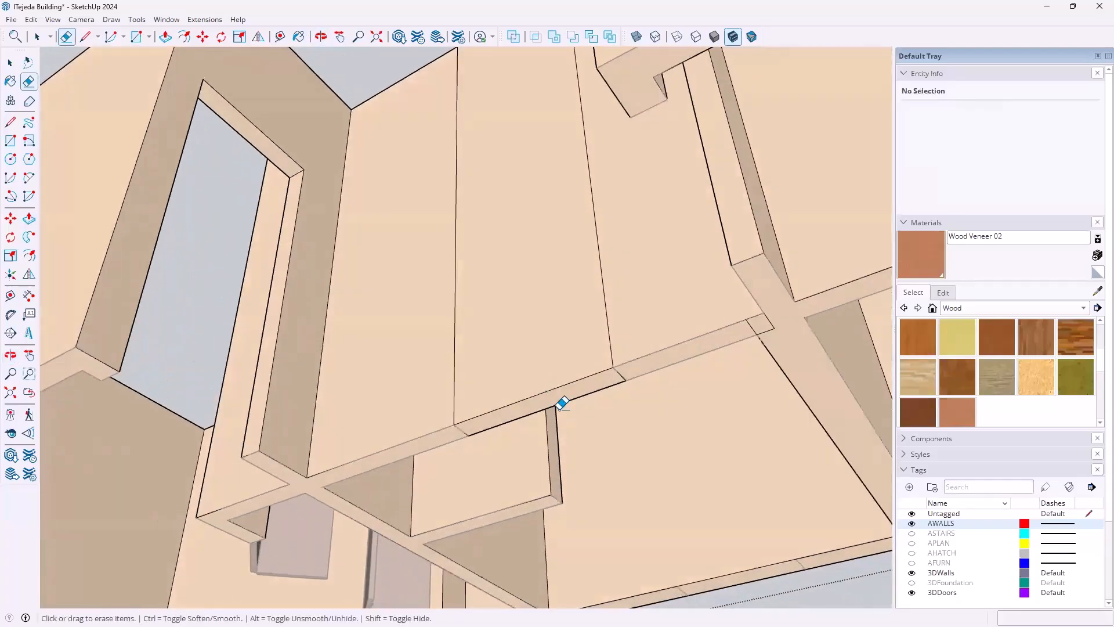
pyautogui.press('p')
pyautogui.click(545, 404)
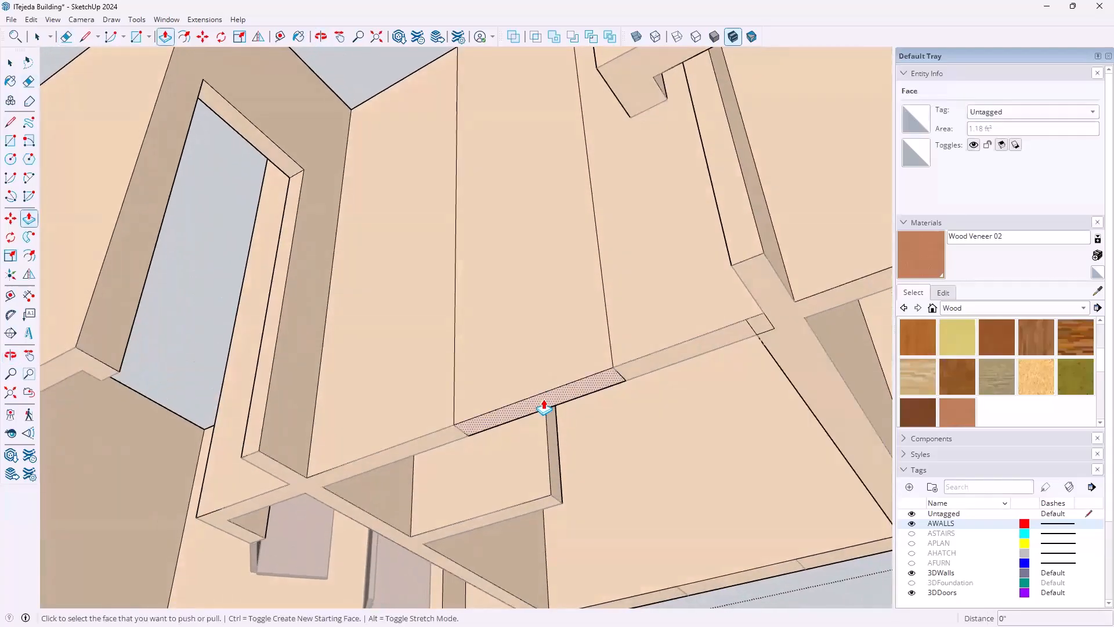
pyautogui.click(304, 171)
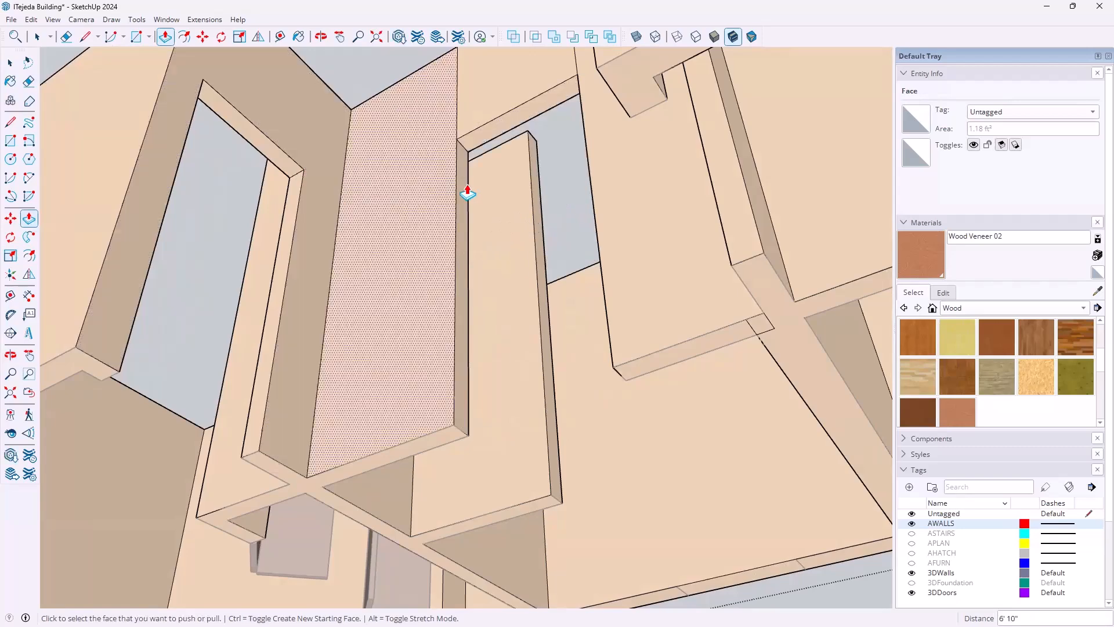
# - Erase the vertical seam edges on the header face above the new doorway
pyautogui.moveTo(474, 203); pyautogui.dragTo(564, 370, button='middle')
pyautogui.press('e')
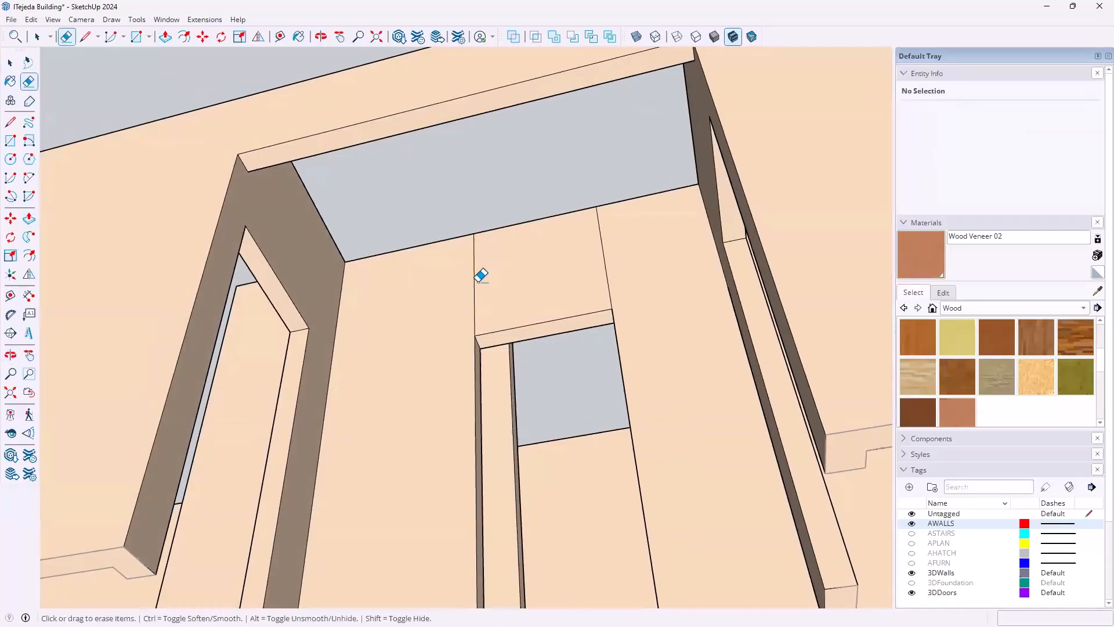
pyautogui.click(604, 254)
pyautogui.scroll(-4, 600, 261)
pyautogui.scroll(1, 581, 276)
pyautogui.moveTo(549, 261)
pyautogui.mouseDown(button='middle')
pyautogui.moveTo(592, 363)
pyautogui.moveTo(624, 556)
pyautogui.moveTo(614, 211)
pyautogui.mouseUp(button='middle')
pyautogui.moveTo(615, 278)
pyautogui.mouseDown(button='middle')
pyautogui.moveTo(460, 480)
pyautogui.moveTo(584, 321)
pyautogui.mouseUp(button='middle')
pyautogui.scroll(-5, 583, 321)
pyautogui.moveTo(303, 363)
pyautogui.mouseDown(button='middle')
pyautogui.moveTo(564, 233)
pyautogui.moveTo(267, 390)
pyautogui.moveTo(286, 460)
pyautogui.moveTo(621, 294)
pyautogui.moveTo(557, 286)
pyautogui.moveTo(530, 363)
pyautogui.moveTo(490, 364)
pyautogui.mouseUp(button='middle')
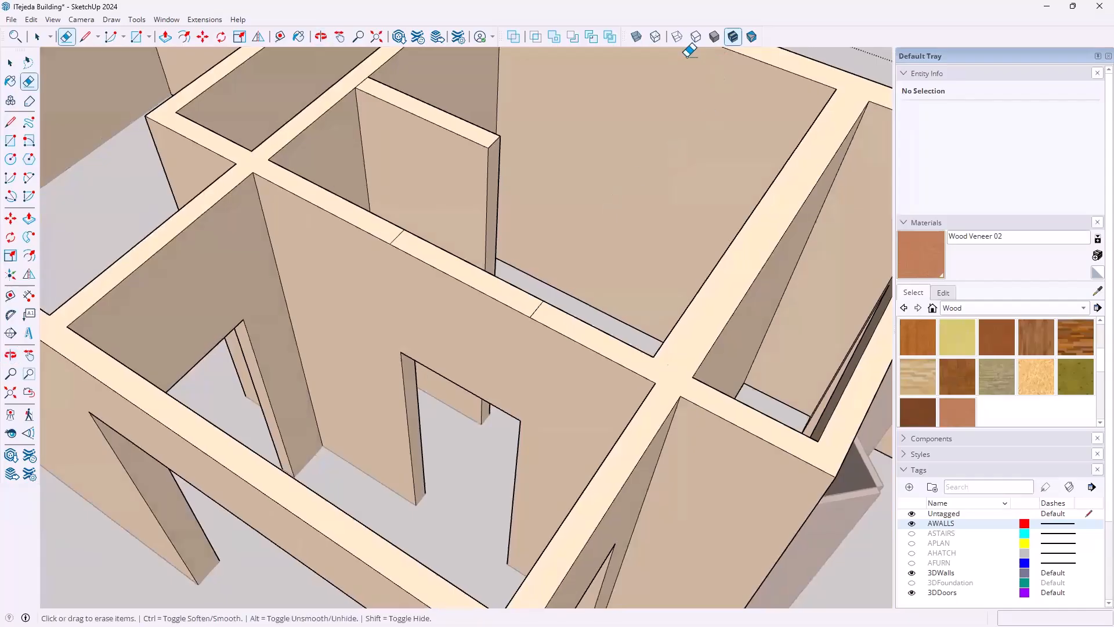
# - Turn on X-ray and erase the remaining header seams across the dividing wall's top and on its back face
pyautogui.click(637, 36)
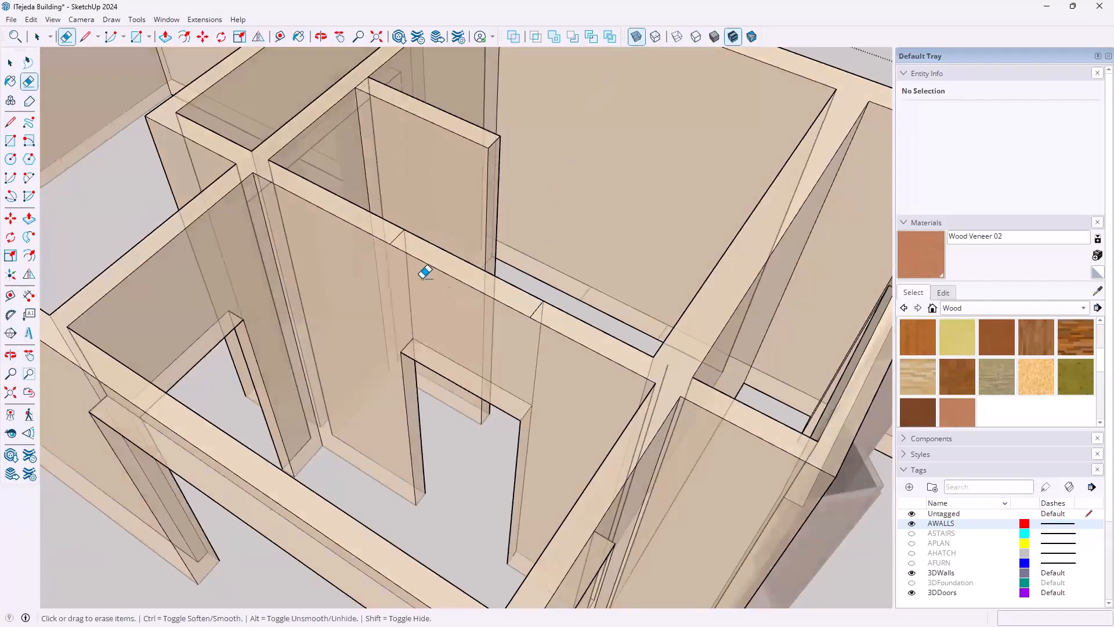
pyautogui.scroll(3, 407, 245)
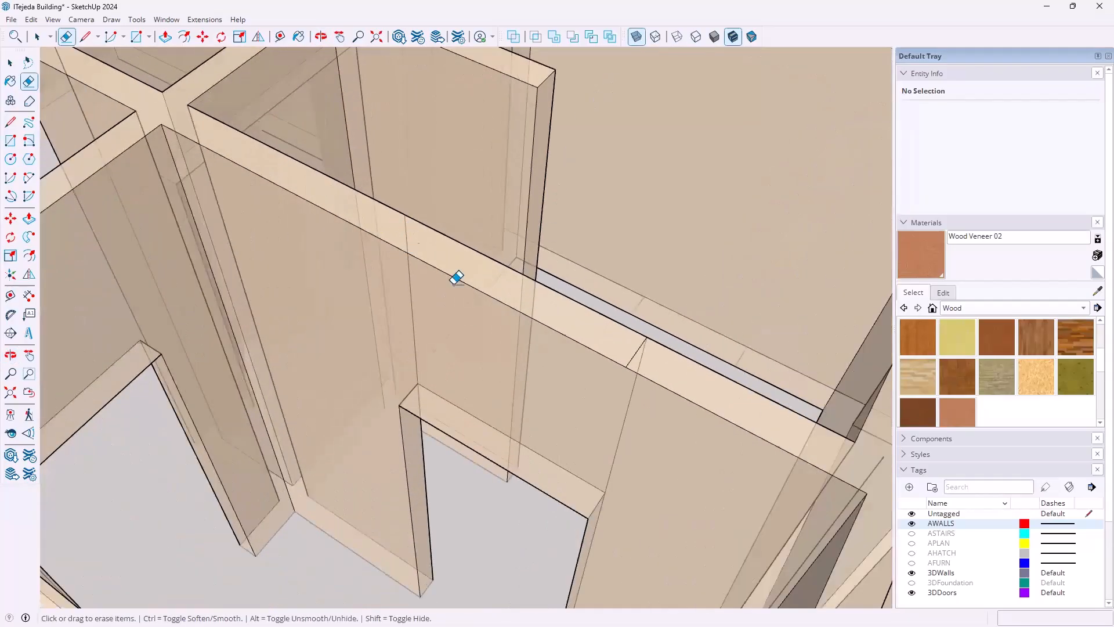
pyautogui.click(634, 355)
pyautogui.click(629, 422)
pyautogui.scroll(-3, 478, 332)
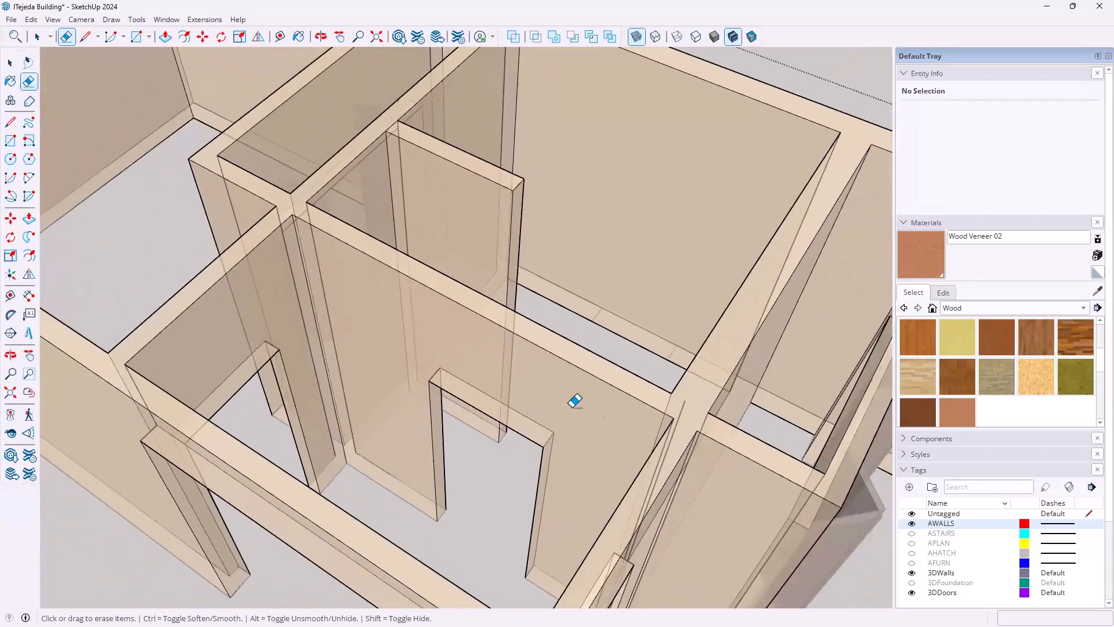
pyautogui.moveTo(599, 423)
pyautogui.mouseDown(button='middle')
pyautogui.moveTo(654, 385)
pyautogui.moveTo(696, 448)
pyautogui.moveTo(597, 428)
pyautogui.moveTo(806, 468)
pyautogui.mouseUp(button='middle')
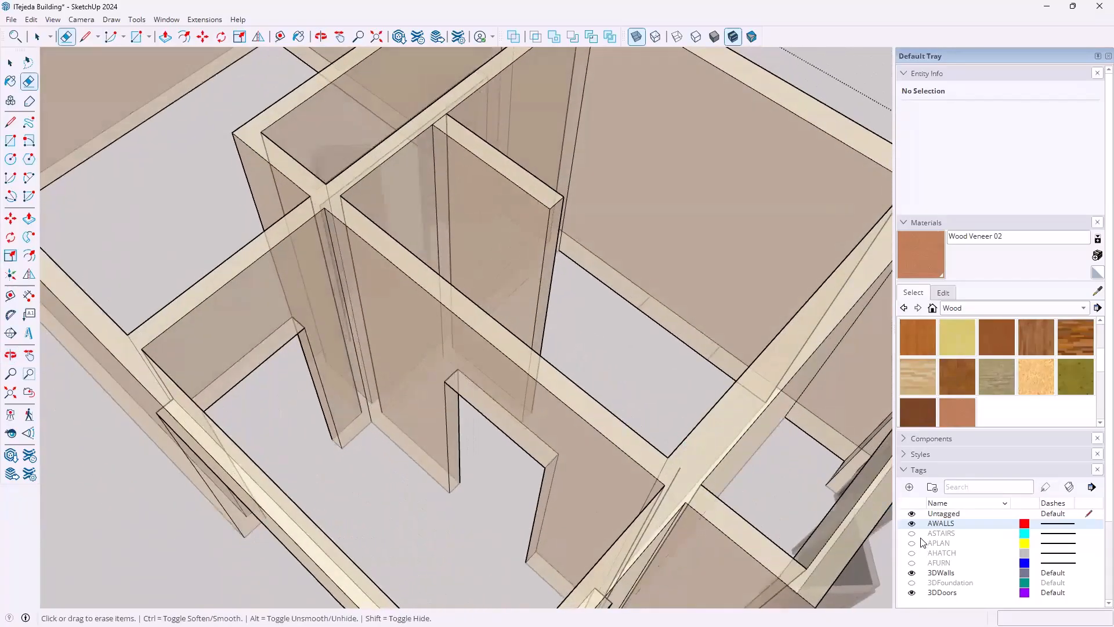
# - Hide the AWALLS tag and erase the stray edge at the dividing wall's junction with the opposite side wall
pyautogui.click(911, 524)
pyautogui.moveTo(523, 466)
pyautogui.mouseDown(button='middle')
pyautogui.moveTo(391, 373)
pyautogui.moveTo(346, 388)
pyautogui.moveTo(466, 424)
pyautogui.mouseUp(button='middle')
pyautogui.scroll(3, 499, 421)
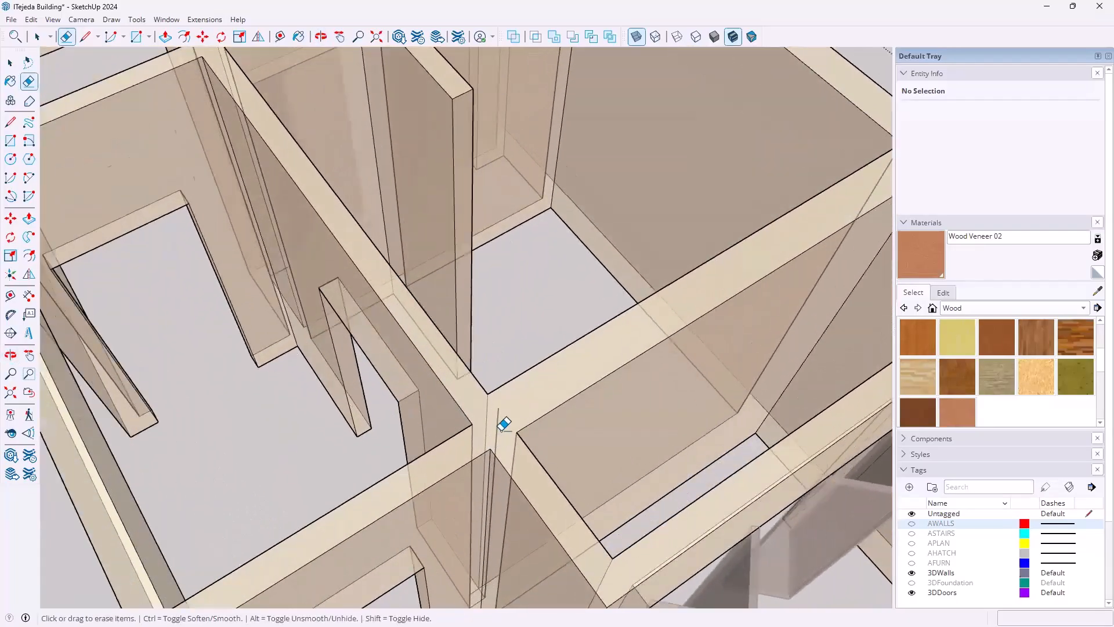
pyautogui.click(499, 411)
# - Erase the leftover edges at the base of the same wall junction
pyautogui.scroll(-3, 507, 442)
pyautogui.moveTo(497, 478)
pyautogui.mouseDown(button='middle')
pyautogui.moveTo(520, 378)
pyautogui.moveTo(491, 492)
pyautogui.mouseUp(button='middle')
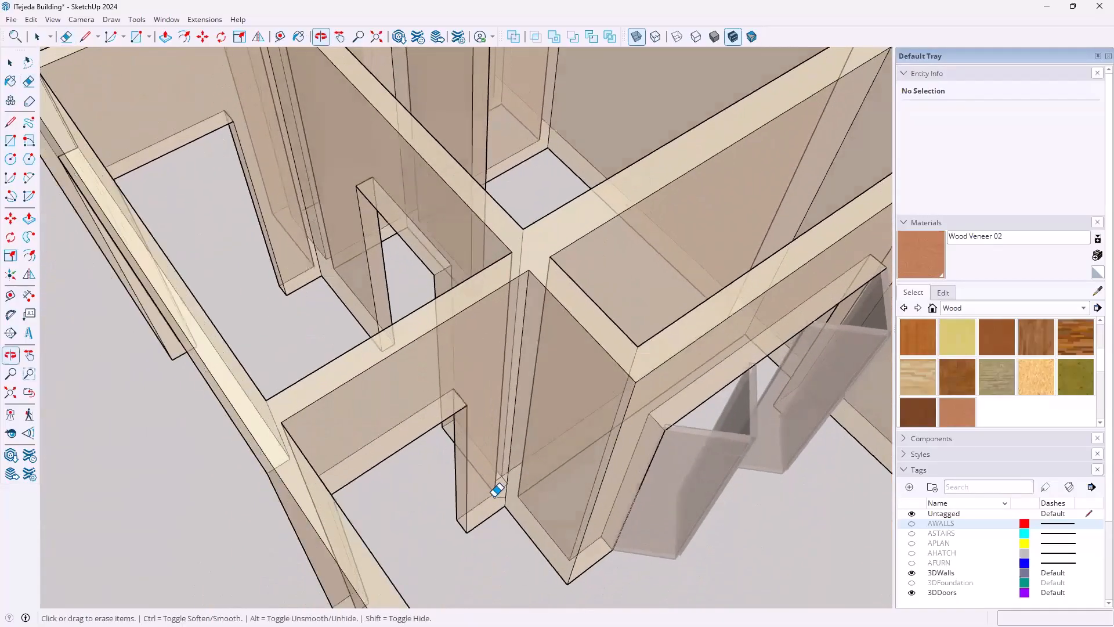
pyautogui.scroll(5, 490, 492)
pyautogui.scroll(2, 512, 470)
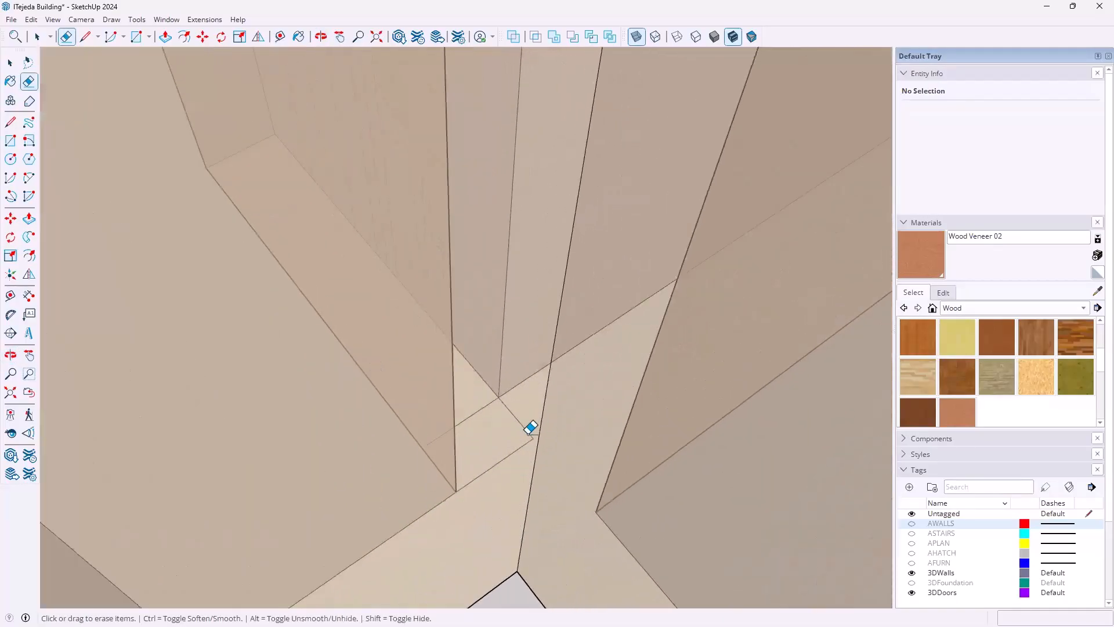
pyautogui.moveTo(524, 445)
pyautogui.mouseDown()
pyautogui.moveTo(482, 403)
pyautogui.moveTo(488, 410)
pyautogui.mouseUp()
pyautogui.scroll(-6, 493, 410)
pyautogui.moveTo(492, 411)
pyautogui.mouseDown(button='middle')
pyautogui.moveTo(485, 249)
pyautogui.moveTo(470, 411)
pyautogui.moveTo(592, 532)
pyautogui.moveTo(619, 520)
pyautogui.moveTo(550, 490)
pyautogui.mouseUp(button='middle')
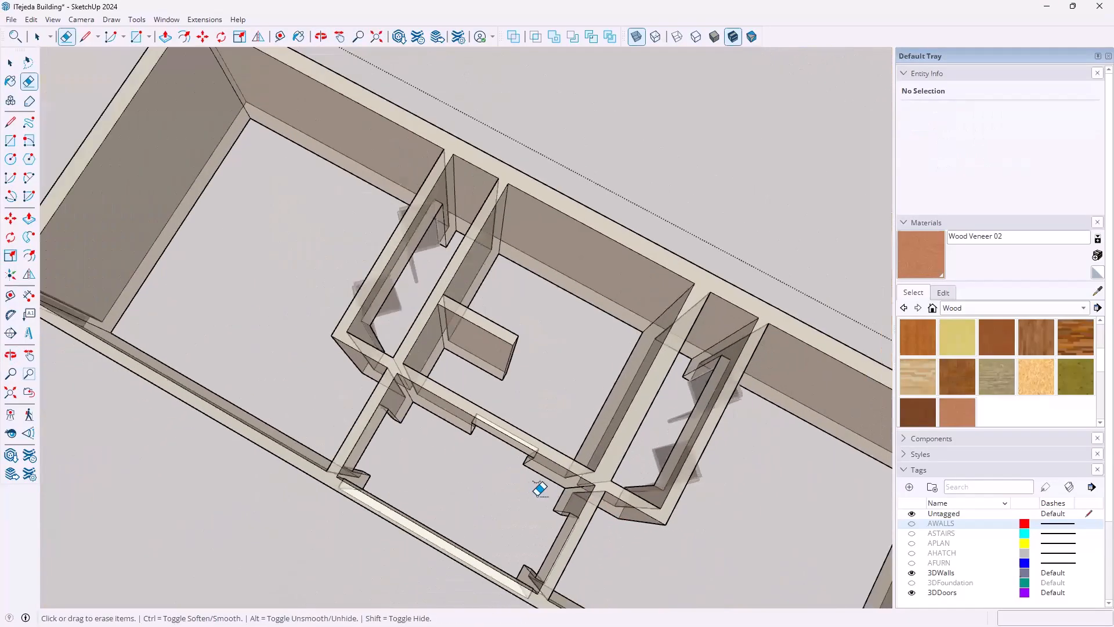
# - Turn off X-ray and inspect the rebuilt dividing wall and surrounding rooms from several sides of the building
pyautogui.moveTo(407, 439)
pyautogui.mouseDown(button='middle')
pyautogui.moveTo(403, 242)
pyautogui.moveTo(537, 191)
pyautogui.moveTo(705, 194)
pyautogui.moveTo(580, 241)
pyautogui.moveTo(616, 263)
pyautogui.moveTo(667, 243)
pyautogui.moveTo(638, 255)
pyautogui.mouseUp(button='middle')
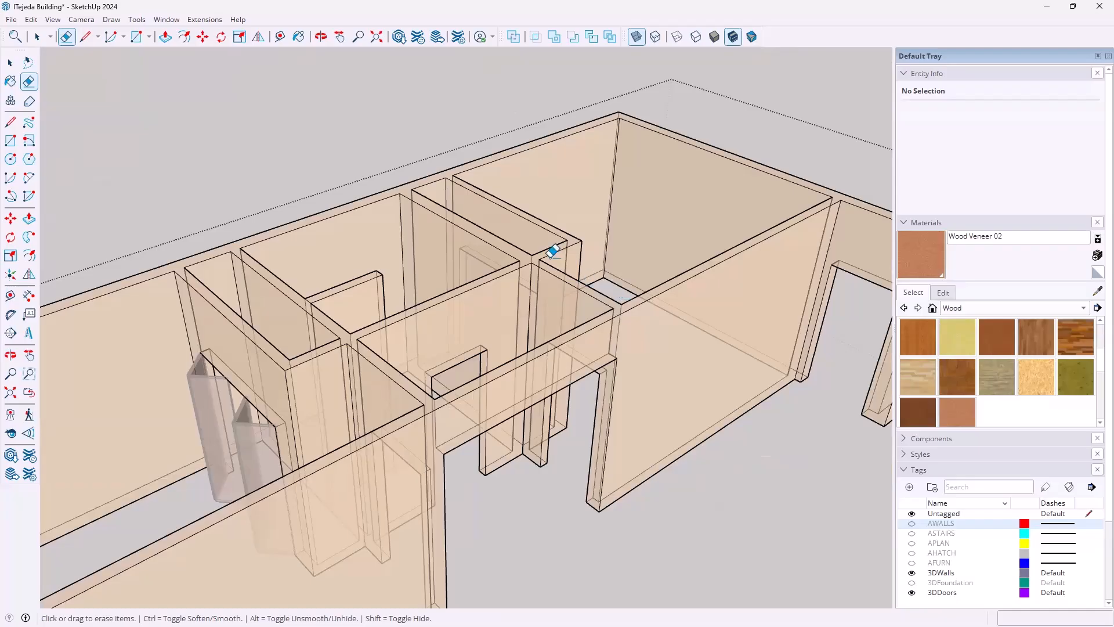
pyautogui.press('space')
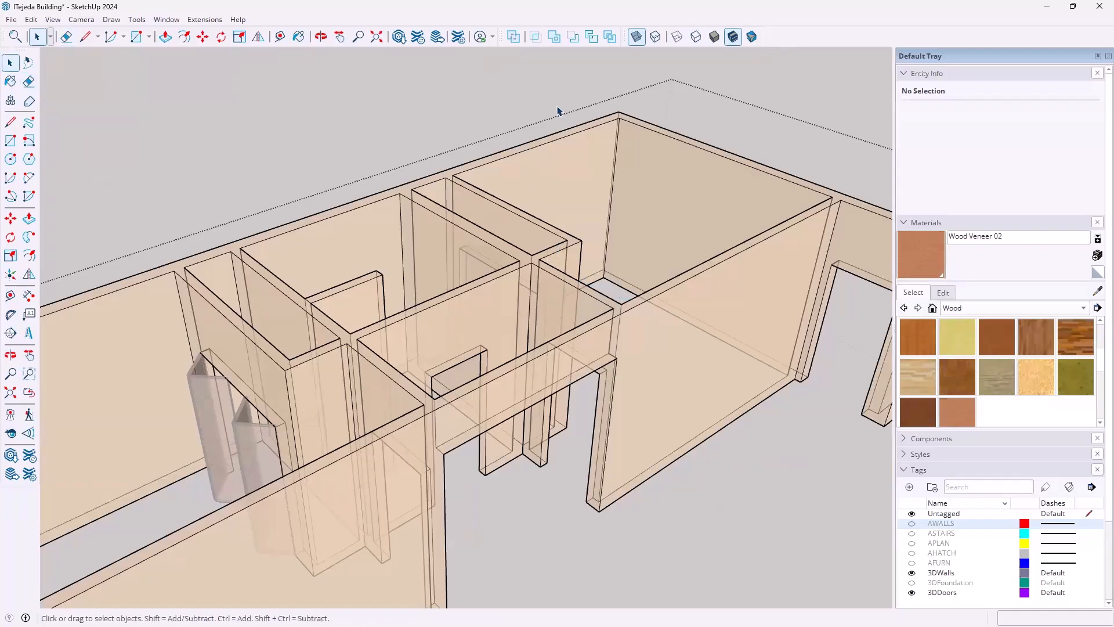
pyautogui.click(637, 41)
pyautogui.scroll(-4, 574, 251)
pyautogui.scroll(-2, 582, 300)
pyautogui.moveTo(614, 378); pyautogui.dragTo(651, 436, button='middle')
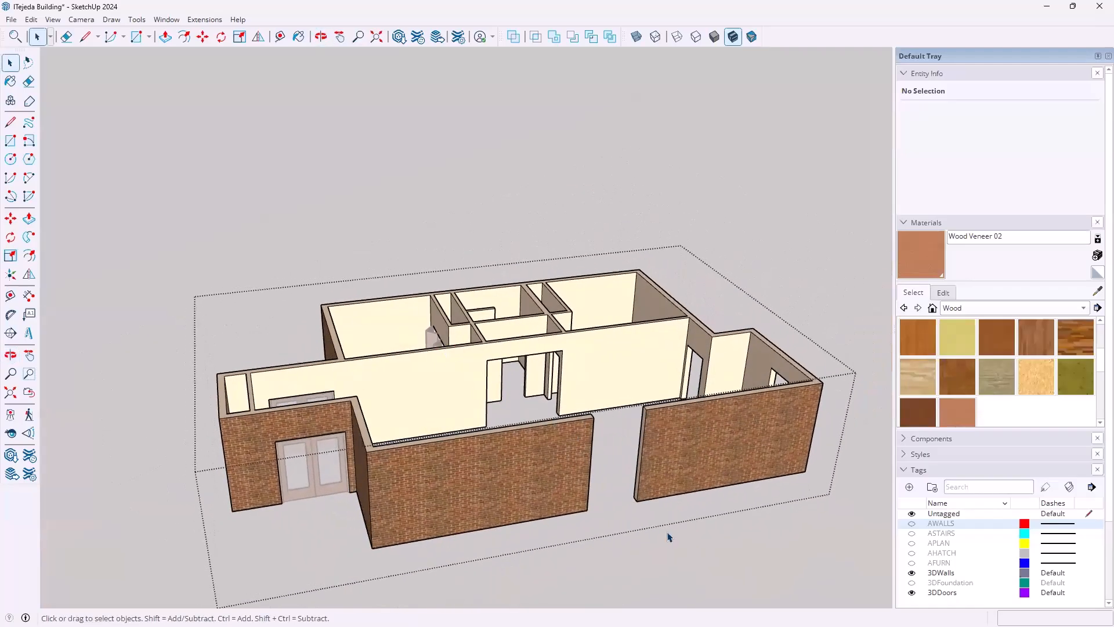
pyautogui.moveTo(716, 401); pyautogui.dragTo(255, 395, button='middle')
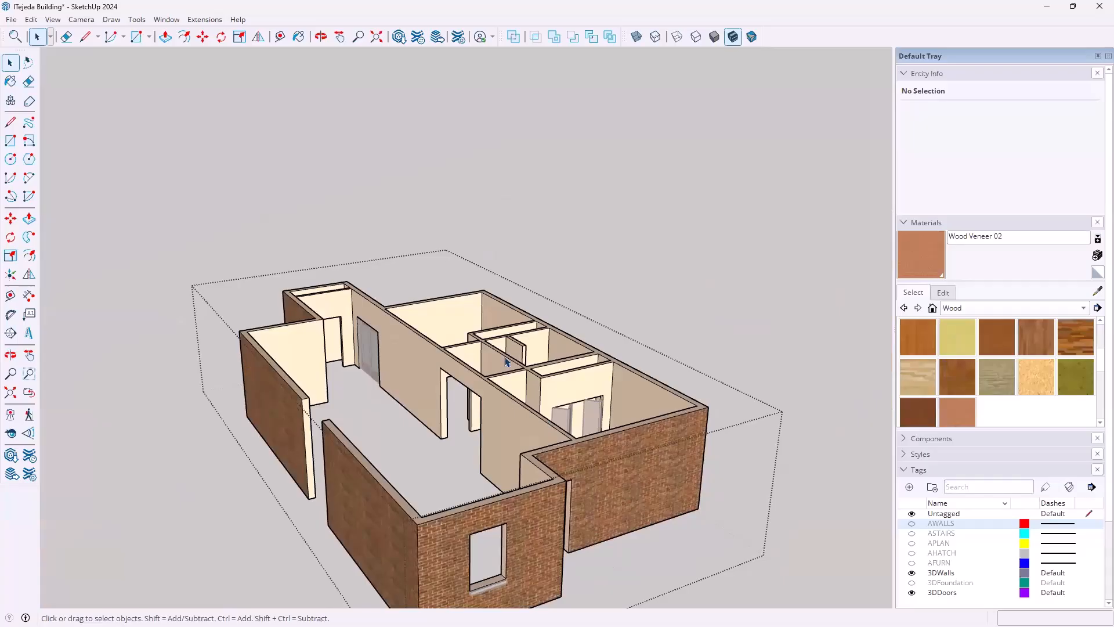
pyautogui.scroll(8, 506, 361)
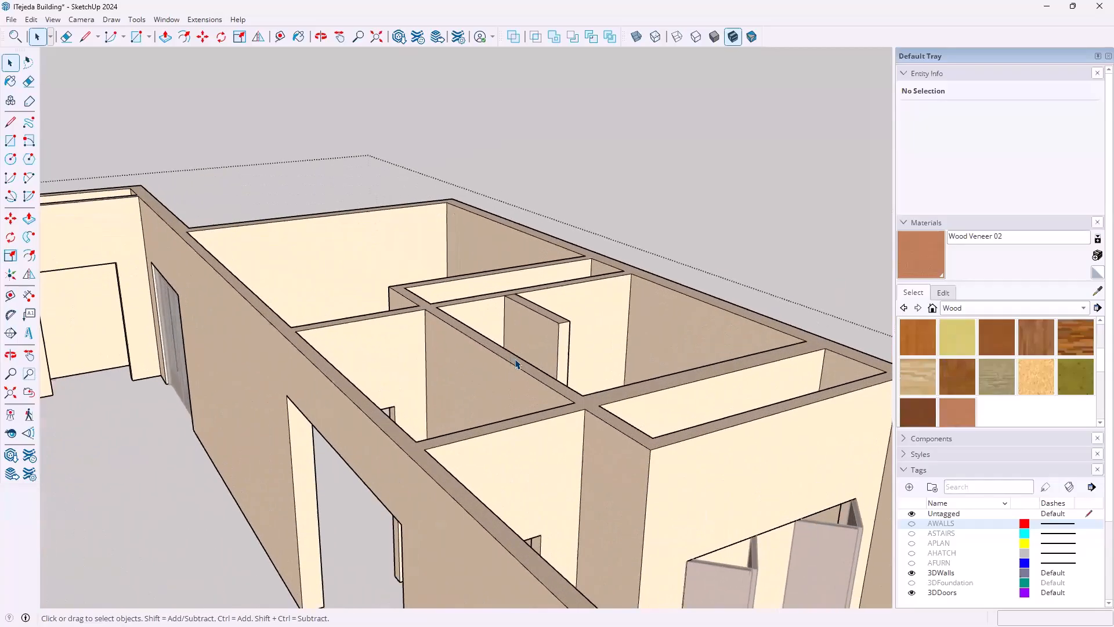
pyautogui.moveTo(503, 351); pyautogui.dragTo(717, 272, button='middle')
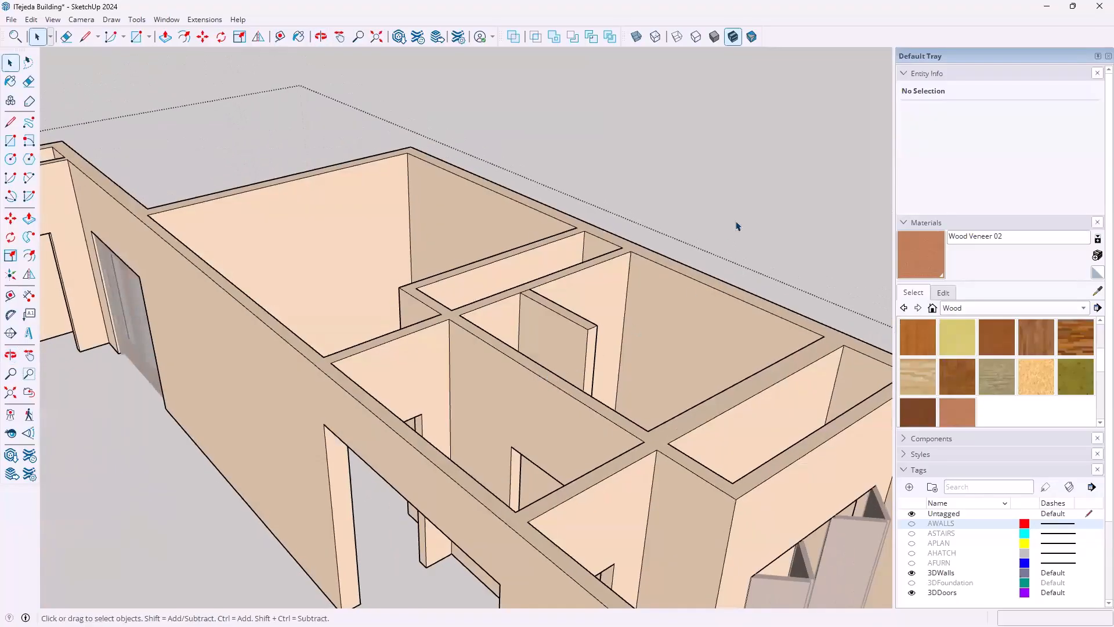
# - Close the walls group to check its entity information, and reopen it for editing
pyautogui.click(653, 263)
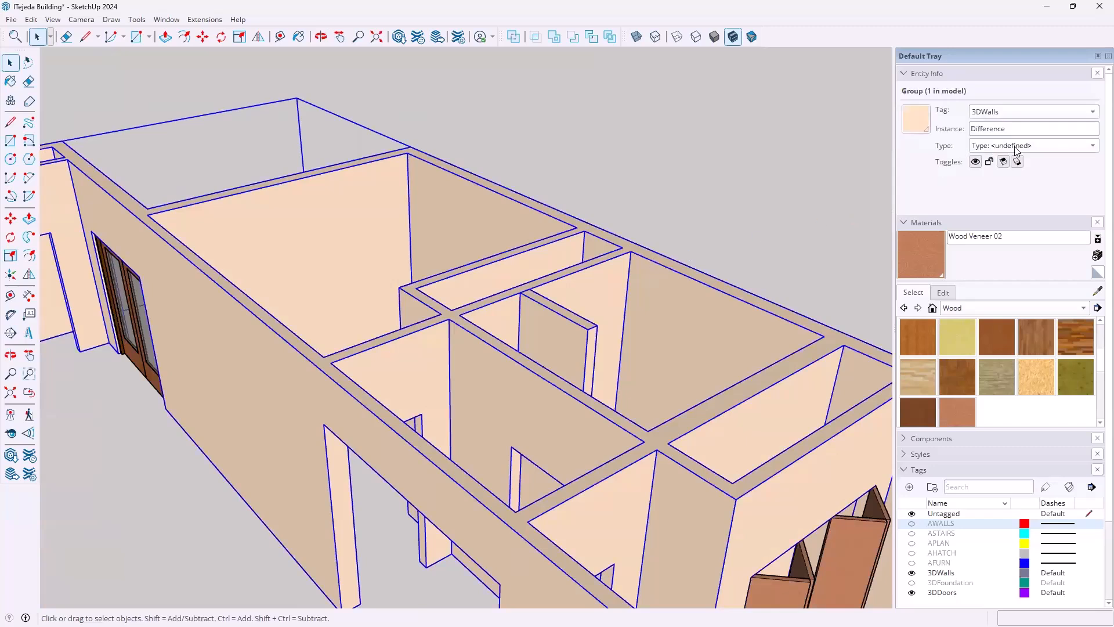
pyautogui.click(713, 197)
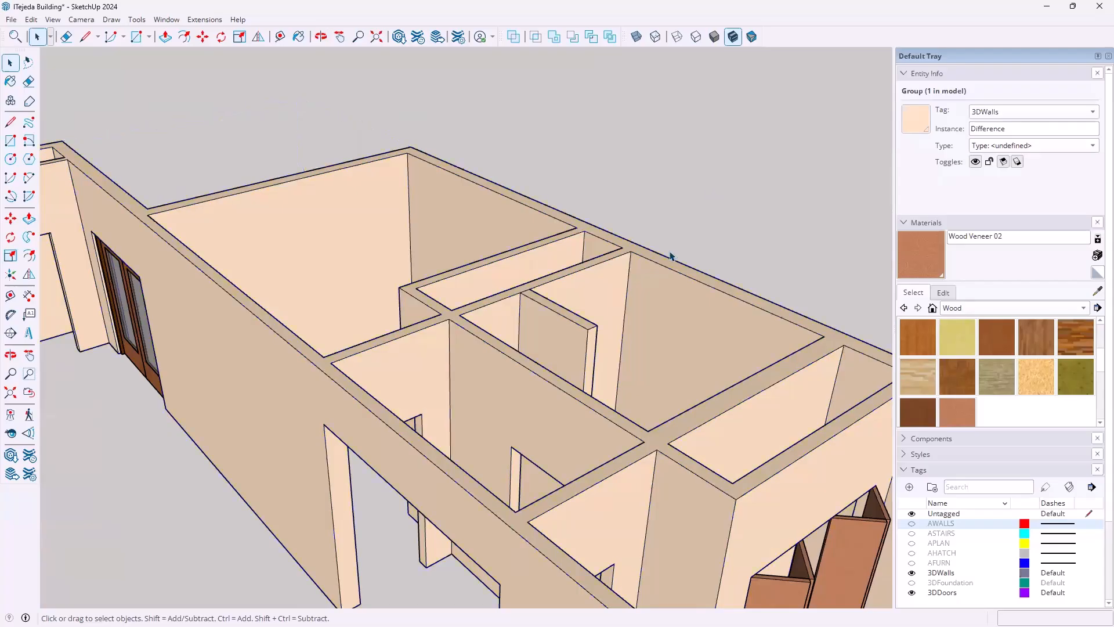
pyautogui.scroll(5, 542, 295)
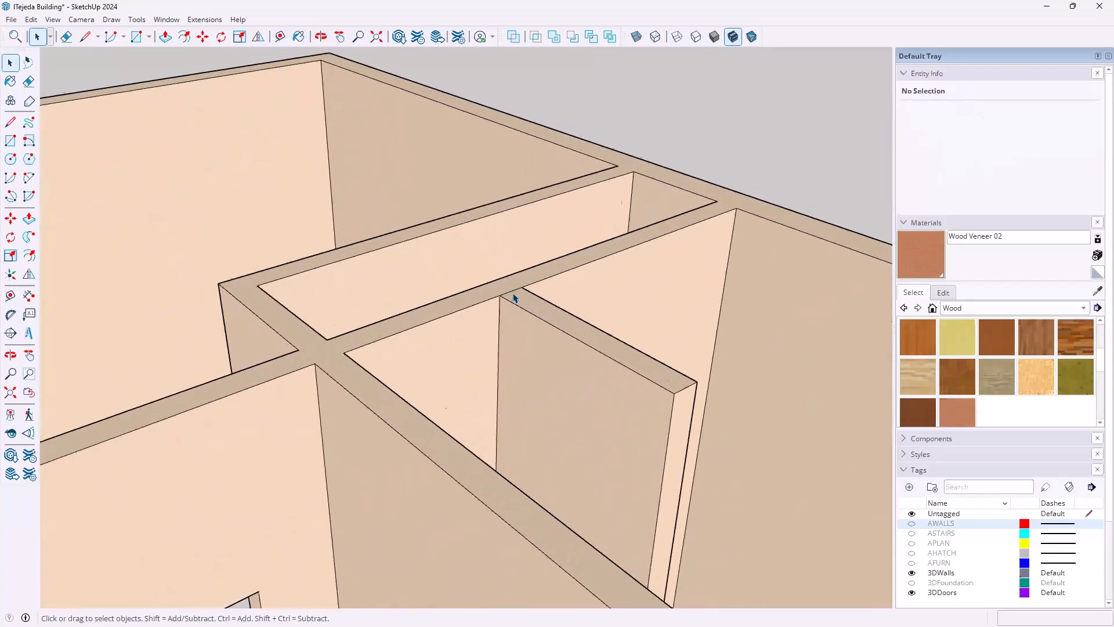
# - Turn X-ray back on and examine the interior walls and doorways for leftover edges or hidden faces
pyautogui.press('e')
pyautogui.scroll(-1, 547, 308)
pyautogui.scroll(-2, 548, 308)
pyautogui.moveTo(515, 238); pyautogui.dragTo(619, 113, button='middle')
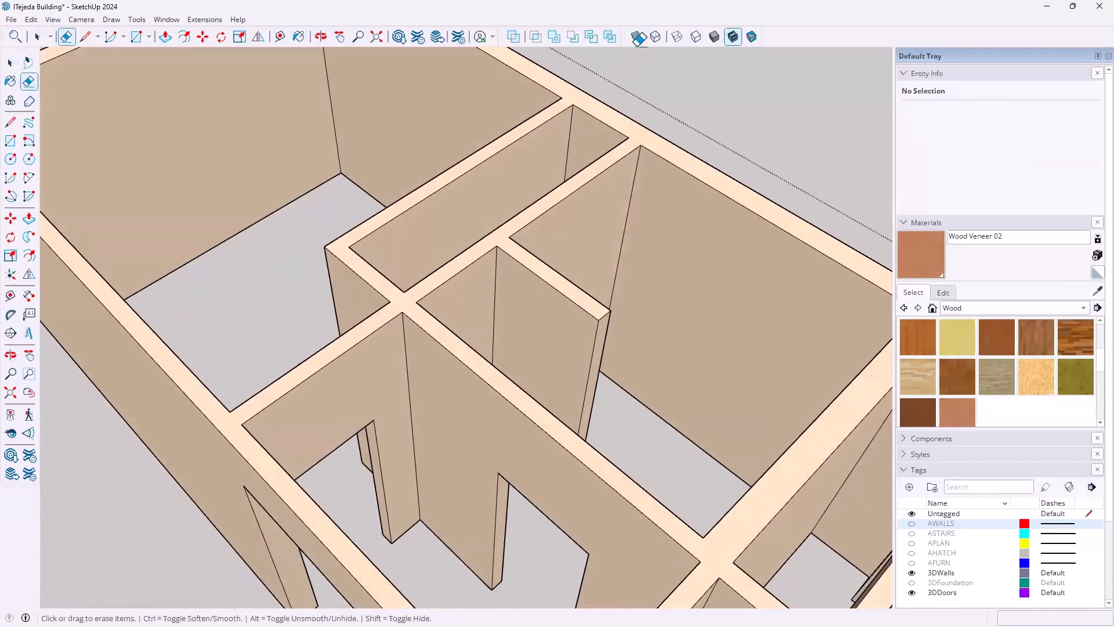
pyautogui.click(636, 36)
pyautogui.moveTo(550, 430); pyautogui.dragTo(343, 454, button='middle')
pyautogui.scroll(-3, 346, 354)
pyautogui.moveTo(442, 418)
pyautogui.mouseDown(button='middle')
pyautogui.moveTo(559, 314)
pyautogui.moveTo(601, 301)
pyautogui.moveTo(497, 333)
pyautogui.moveTo(315, 323)
pyautogui.mouseUp(button='middle')
pyautogui.scroll(3, 339, 309)
pyautogui.scroll(4, 351, 298)
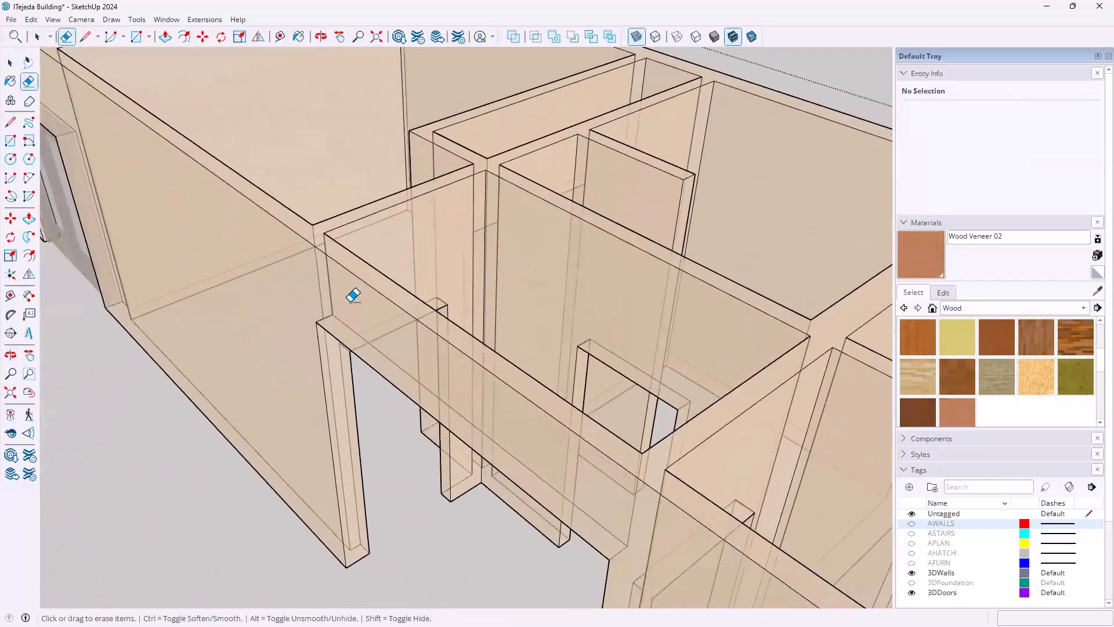
pyautogui.moveTo(401, 264)
pyautogui.mouseDown(button='middle')
pyautogui.moveTo(565, 263)
pyautogui.moveTo(480, 249)
pyautogui.mouseUp(button='middle')
pyautogui.scroll(-6, 495, 267)
pyautogui.moveTo(467, 299)
pyautogui.mouseDown(button='middle')
pyautogui.moveTo(355, 333)
pyautogui.moveTo(373, 363)
pyautogui.mouseUp(button='middle')
pyautogui.scroll(3, 441, 343)
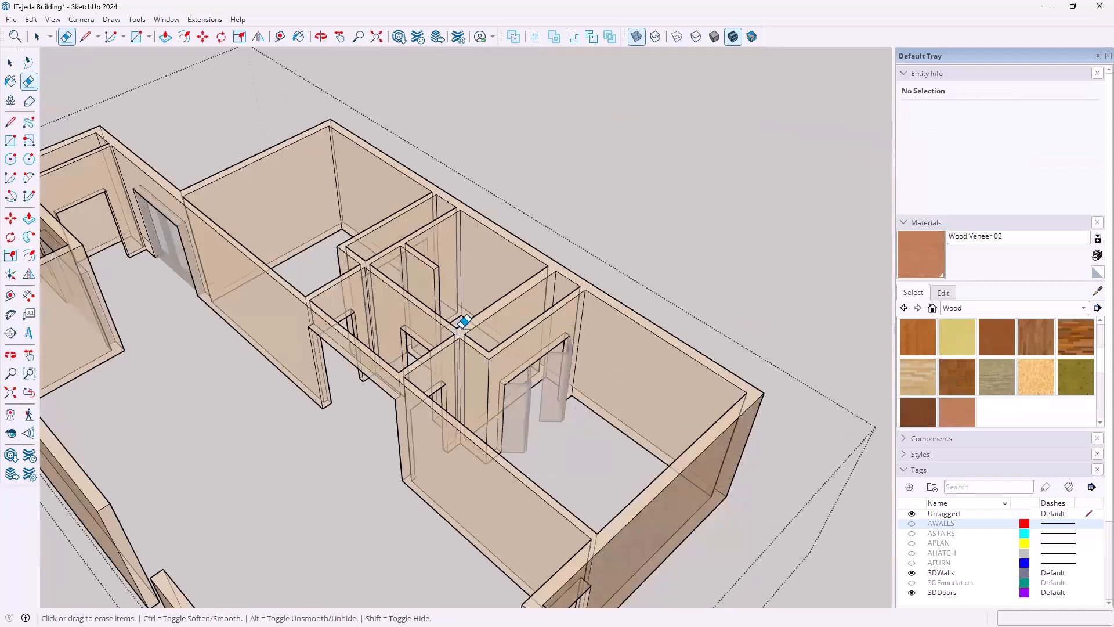
pyautogui.press('space')
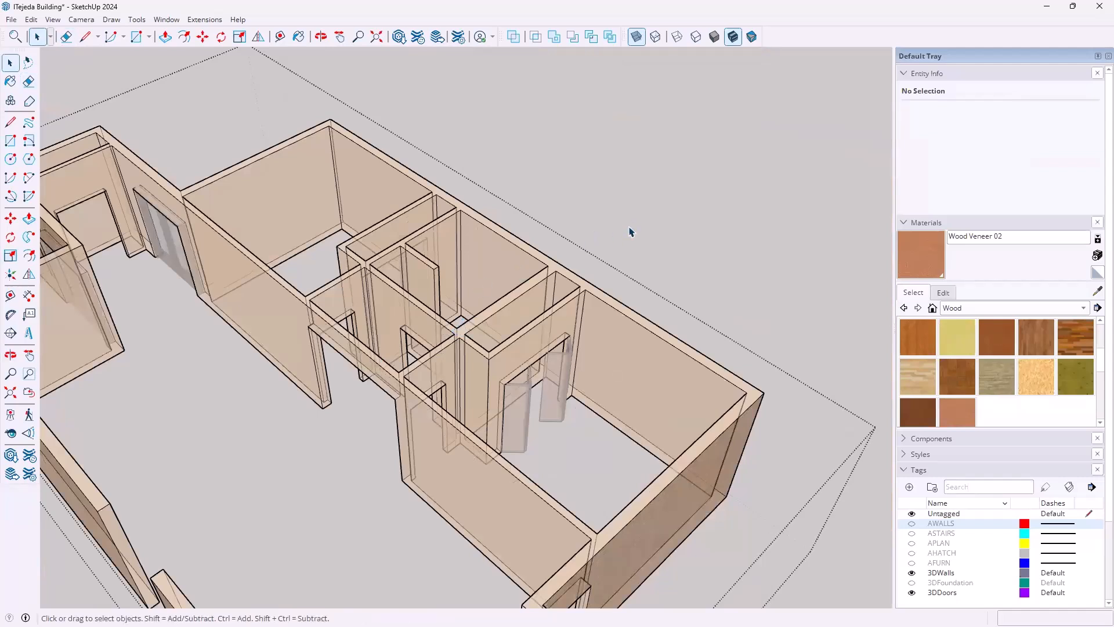
# - Check the walls group's selection extents, then examine the interior wall junctions and doorways up close for faulty edges
pyautogui.click(641, 329)
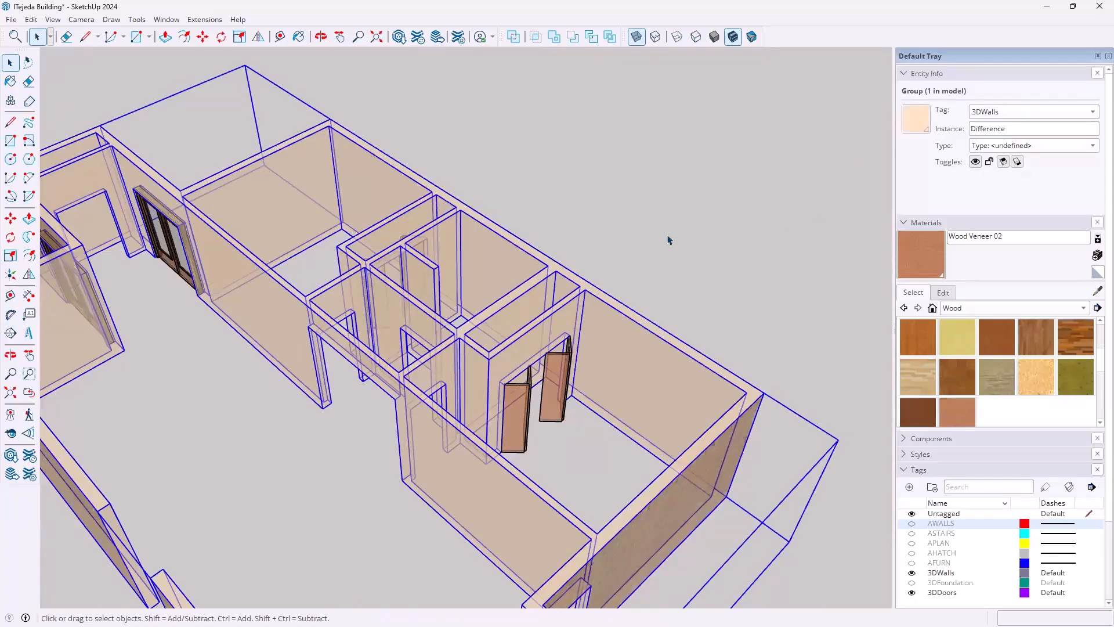
pyautogui.click(660, 288)
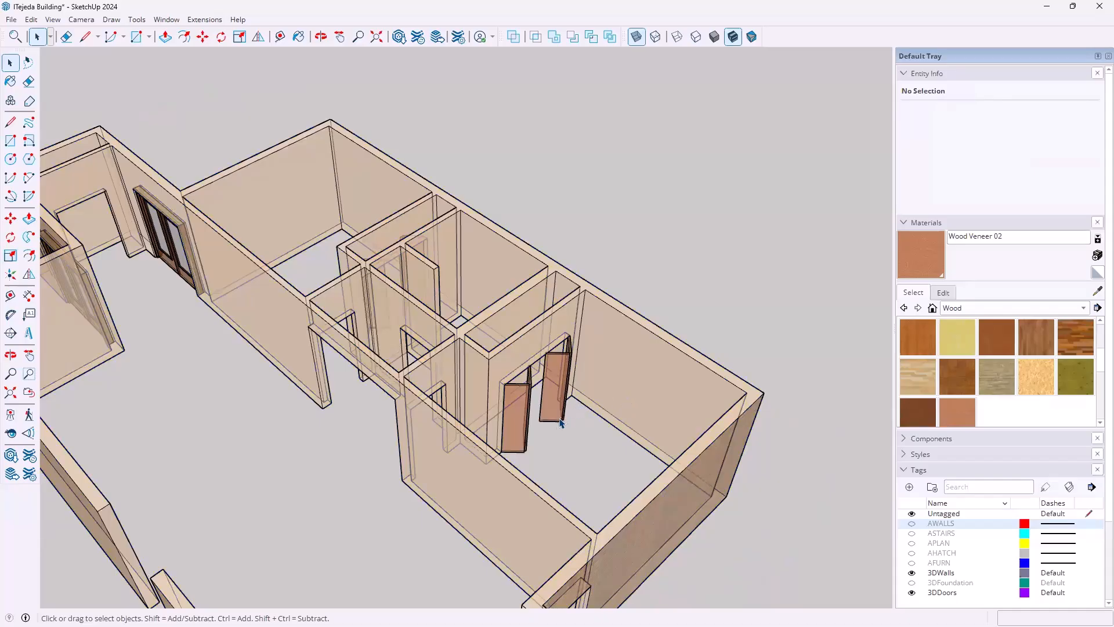
pyautogui.moveTo(560, 430); pyautogui.dragTo(415, 376, button='middle')
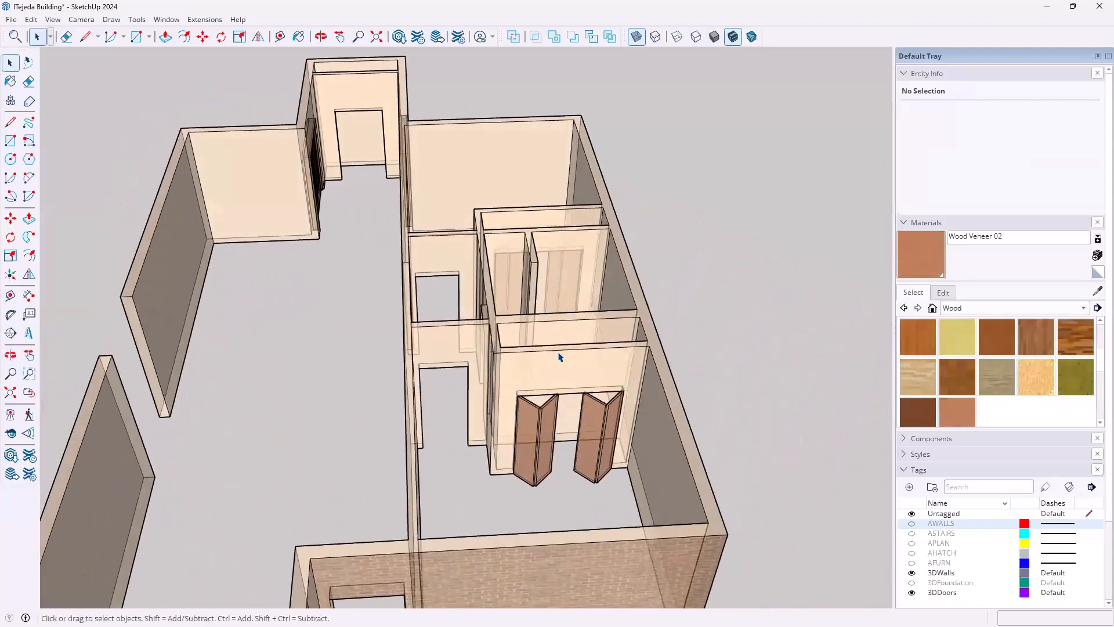
pyautogui.moveTo(619, 303); pyautogui.dragTo(384, 348, button='middle')
pyautogui.moveTo(632, 224); pyautogui.dragTo(326, 361, button='middle')
pyautogui.scroll(6, 491, 345)
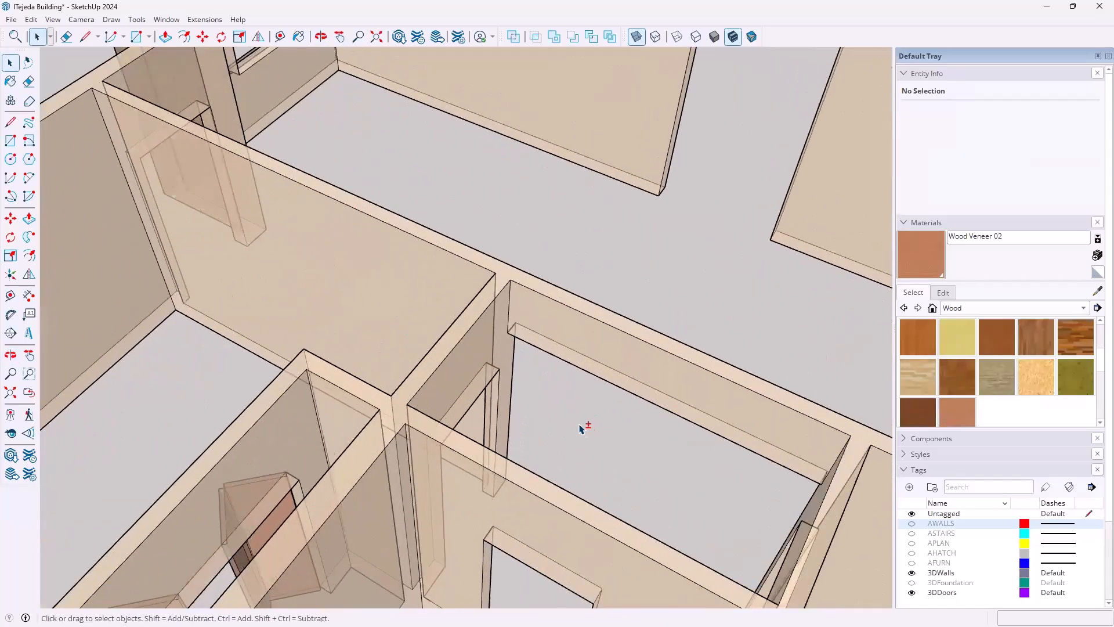
pyautogui.keyDown('shift'); pyautogui.moveTo(464, 346); pyautogui.dragTo(386, 288, button='middle'); pyautogui.keyUp('shift')
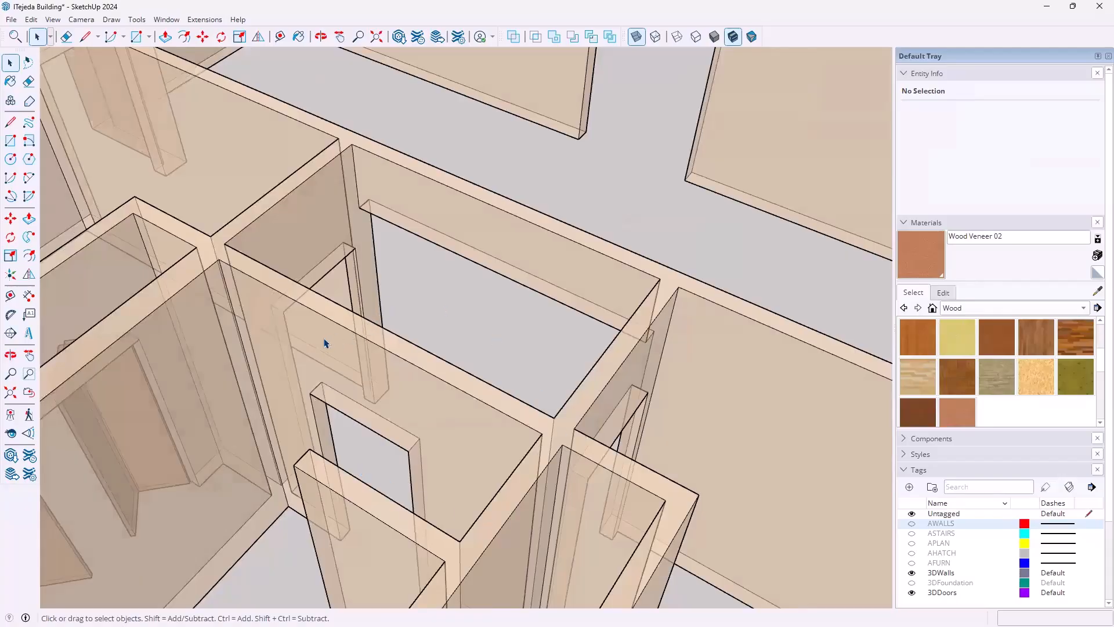
pyautogui.moveTo(546, 353); pyautogui.dragTo(230, 326, button='middle')
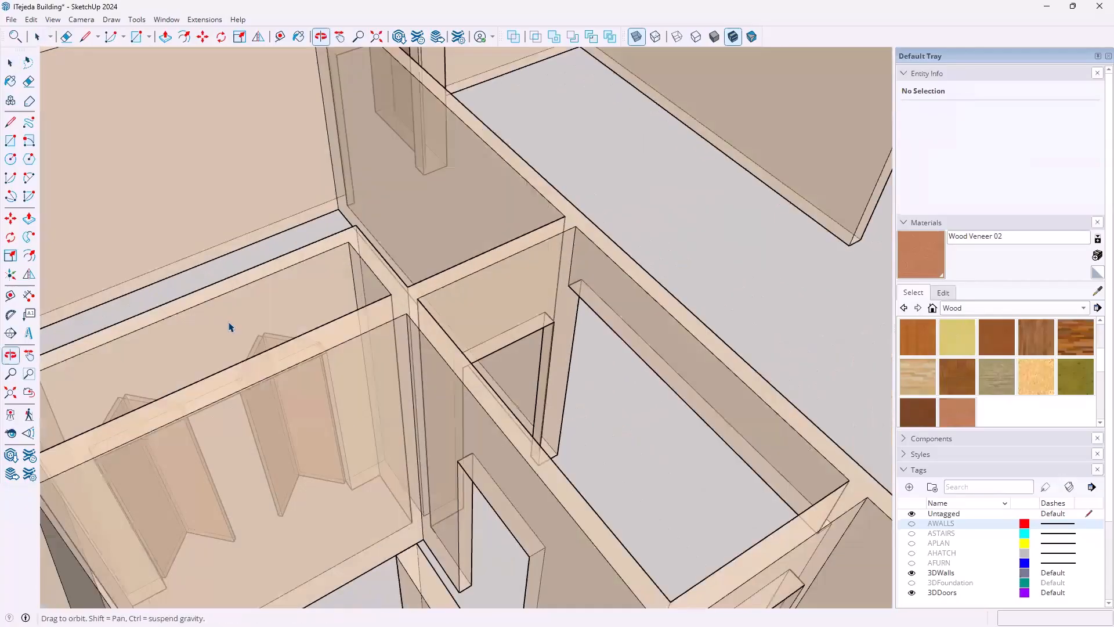
pyautogui.moveTo(419, 320); pyautogui.dragTo(394, 421, button='middle')
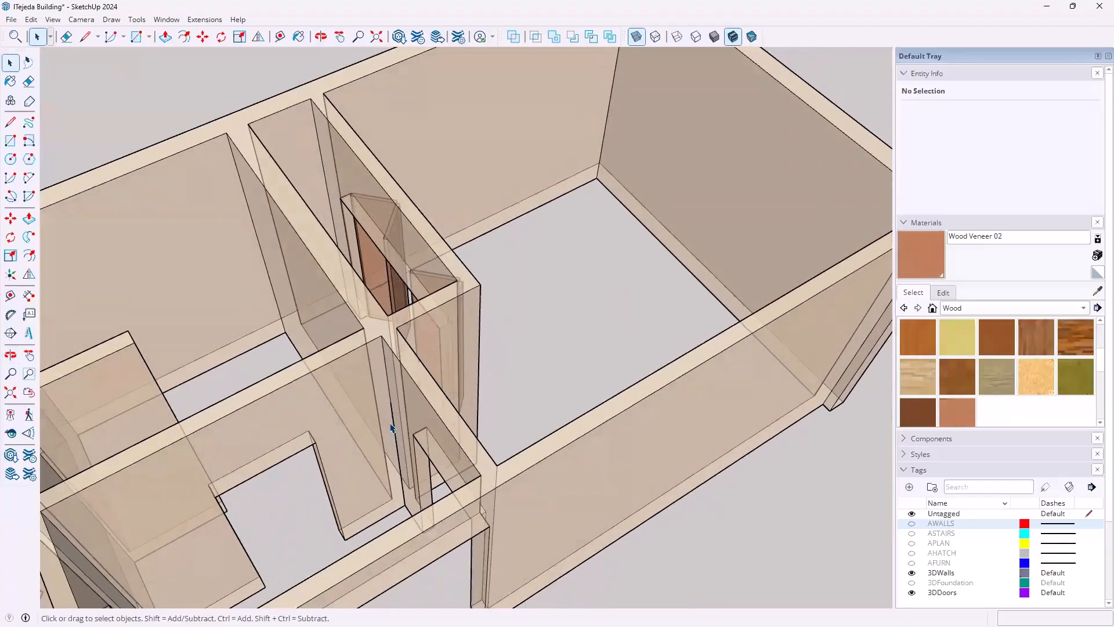
pyautogui.scroll(3, 392, 419)
pyautogui.scroll(2, 394, 409)
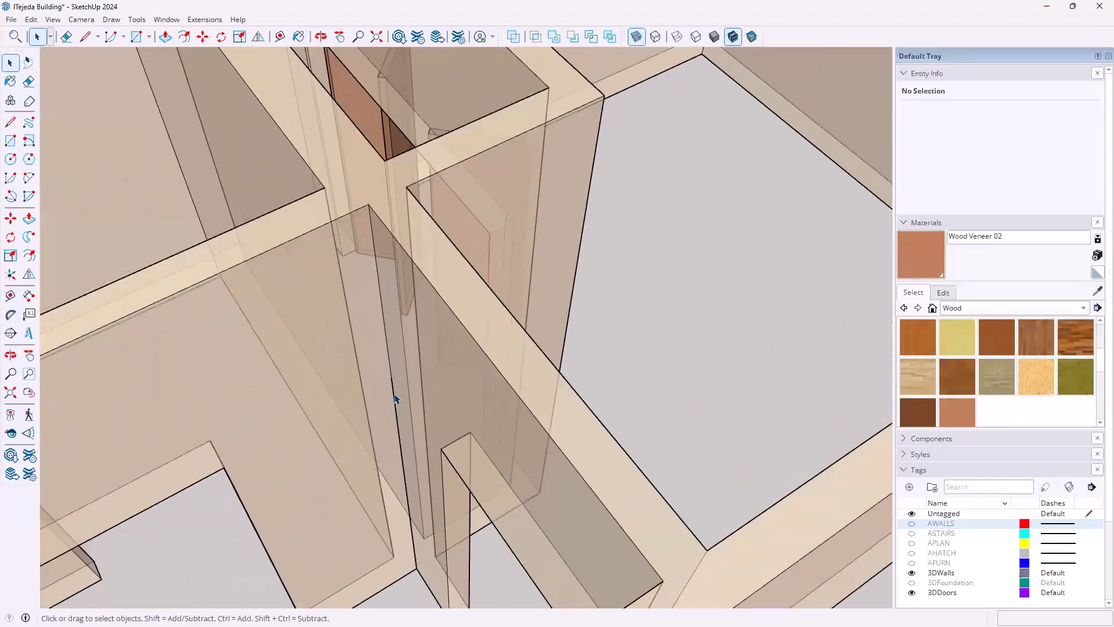
# - Open the walls group for editing and check the broken vertical edge at the interior wall corner beside the doorway
pyautogui.doubleClick(396, 409)
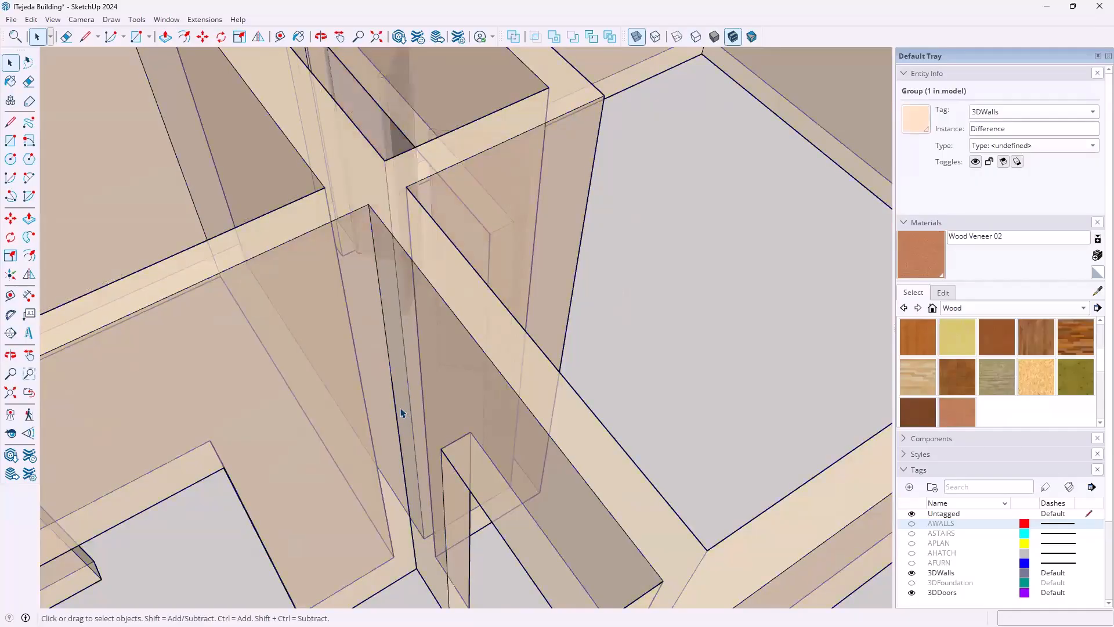
pyautogui.click(408, 430)
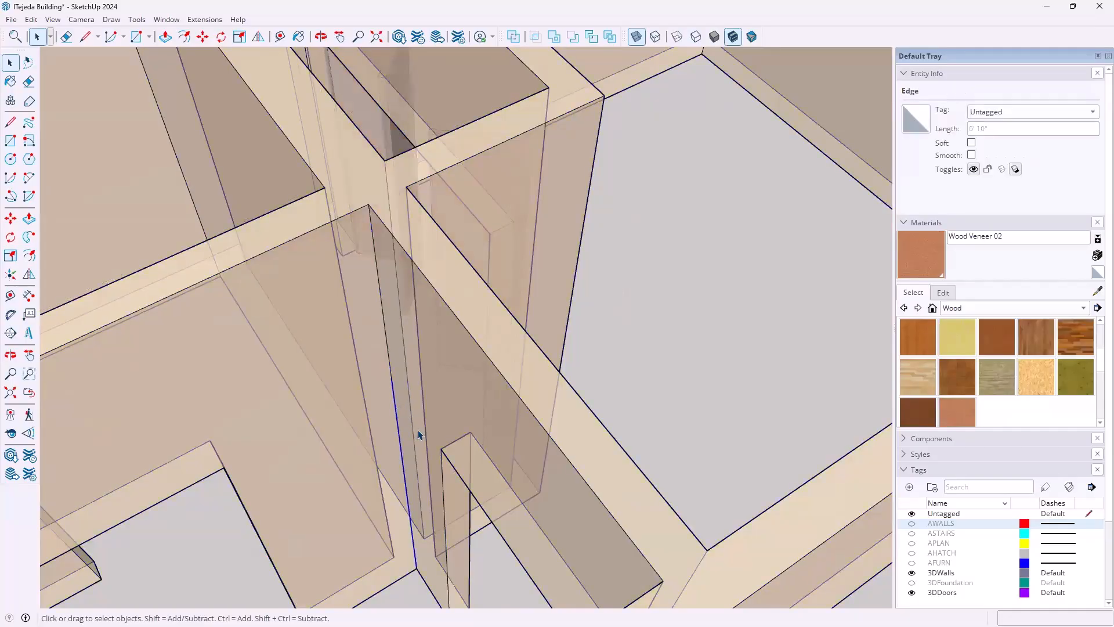
pyautogui.press('Escape')
pyautogui.scroll(-3, 404, 331)
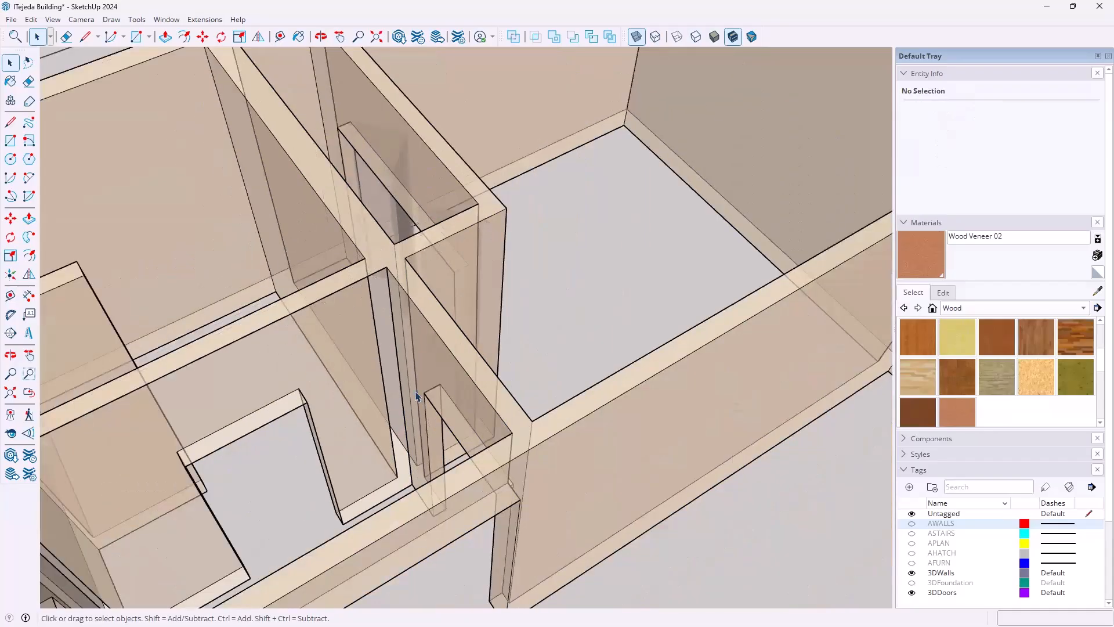
pyautogui.moveTo(464, 366); pyautogui.dragTo(584, 306, button='middle')
pyautogui.press('space')
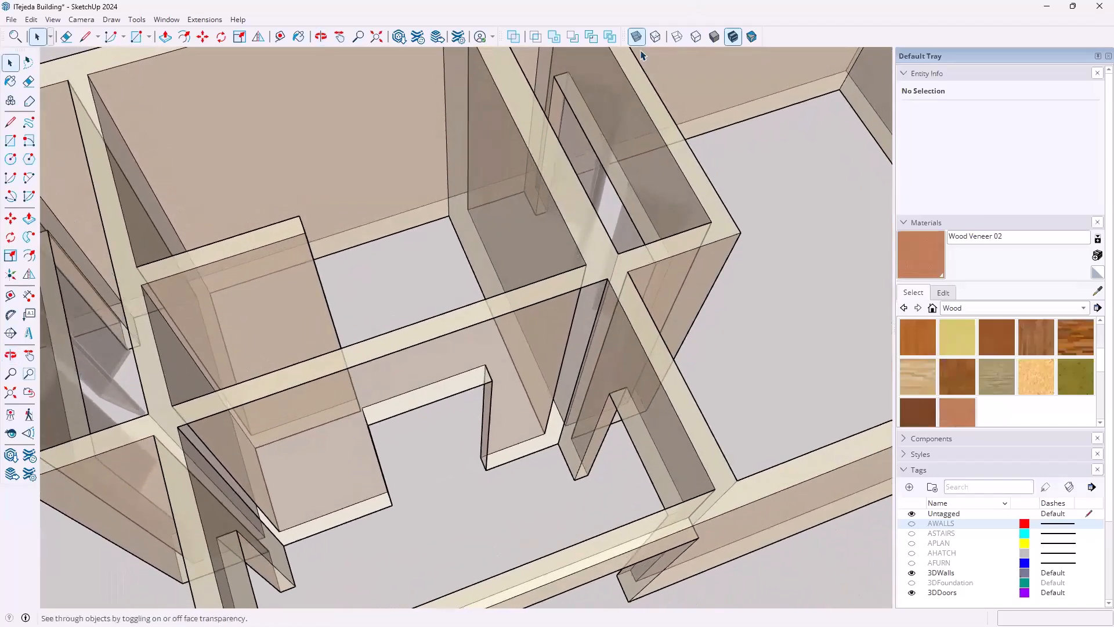
# - With X-ray off, try erasing the bottom edge of the short wall piece beside the doorway, and undo the erase
pyautogui.click(636, 37)
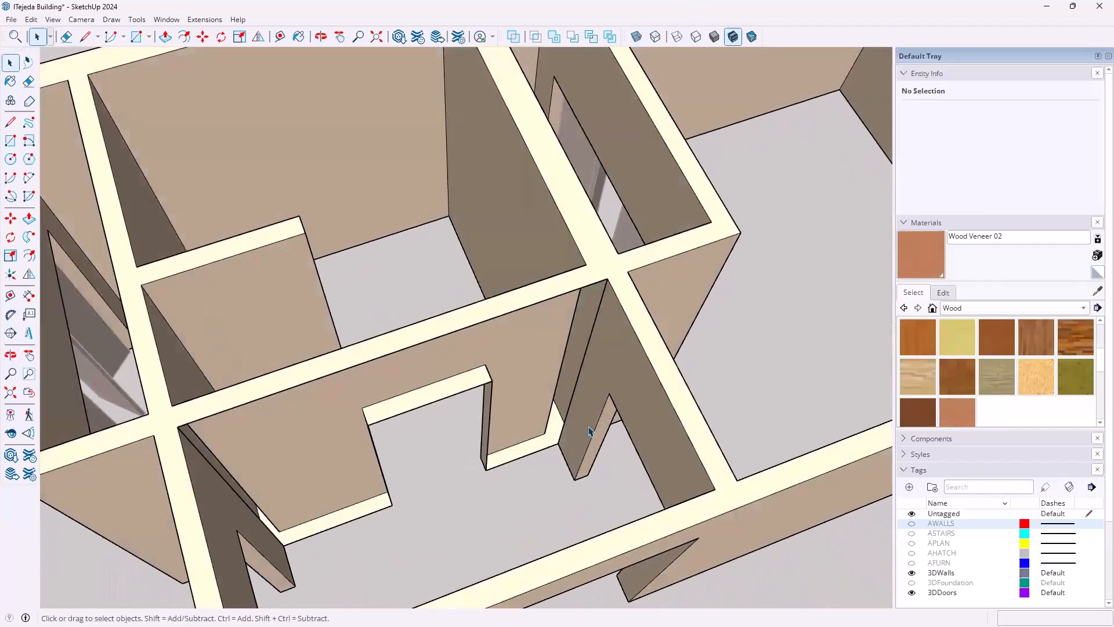
pyautogui.moveTo(516, 395); pyautogui.dragTo(594, 443, button='middle')
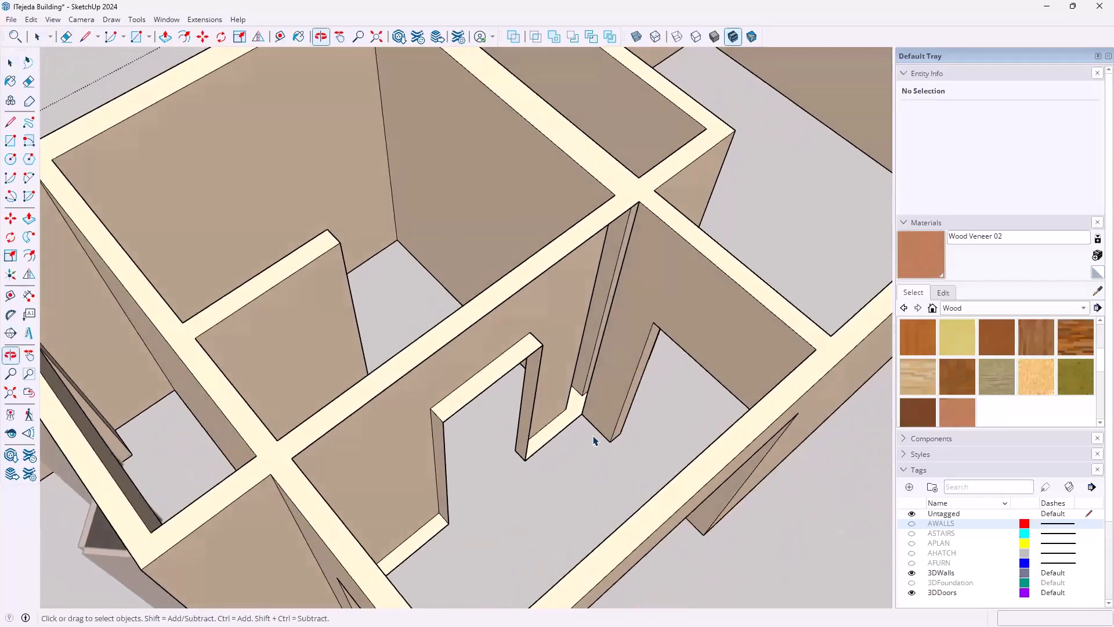
pyautogui.scroll(4, 595, 433)
pyautogui.scroll(3, 595, 433)
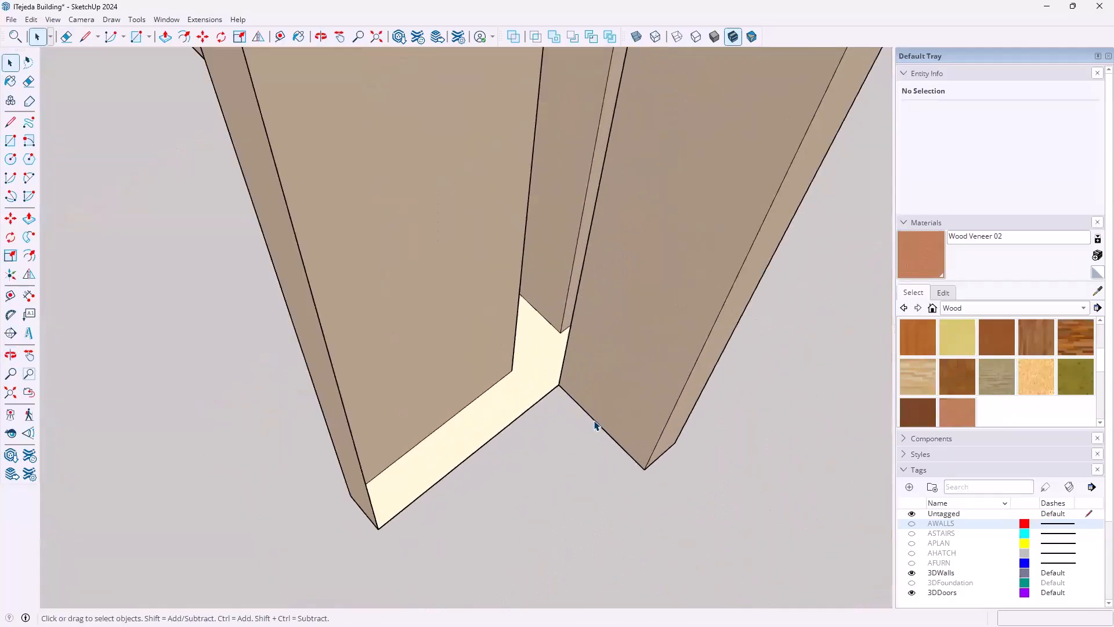
pyautogui.click(593, 448)
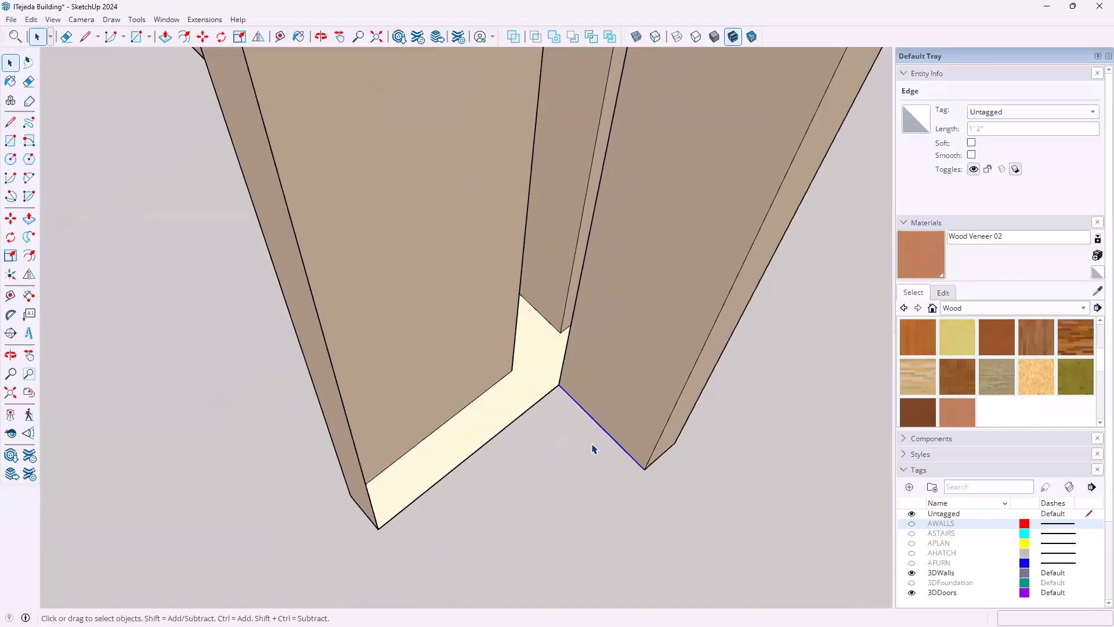
pyautogui.press('Delete')
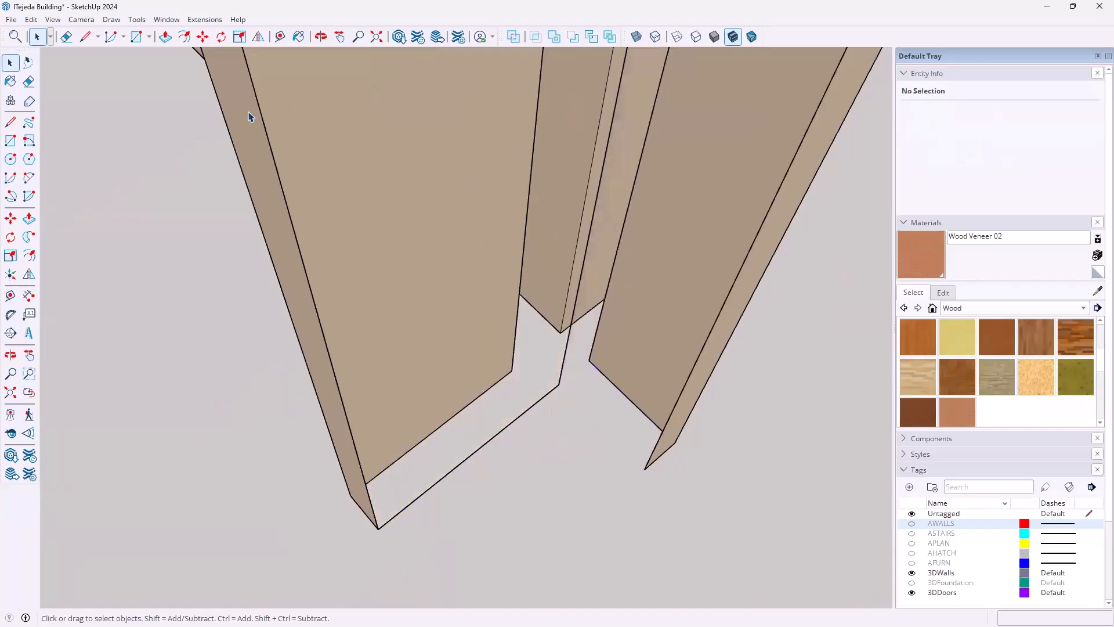
pyautogui.click(30, 20)
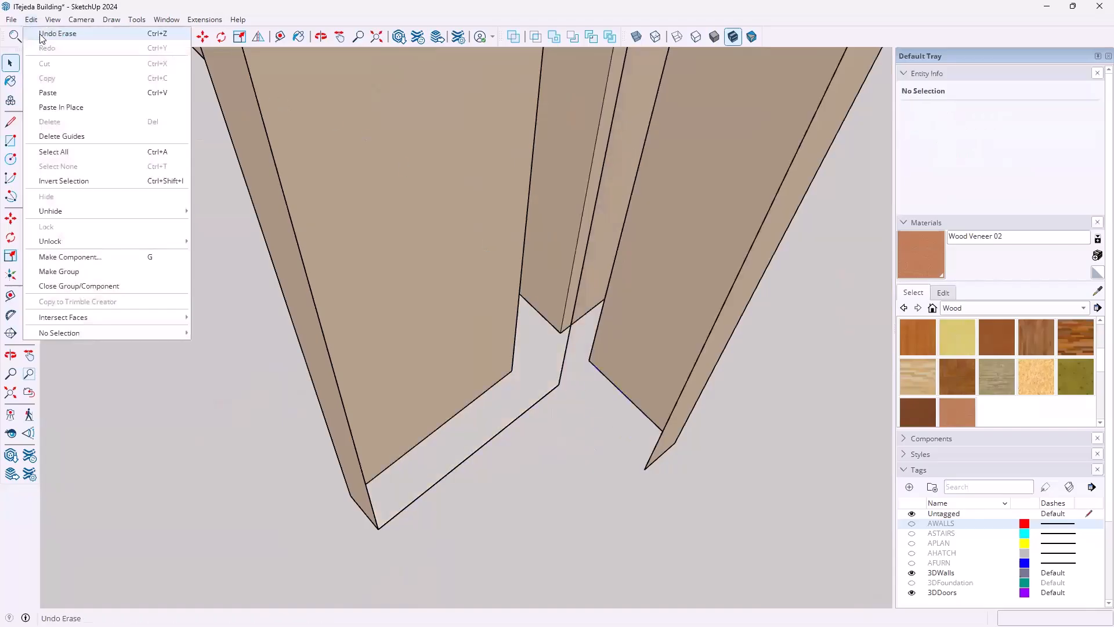
pyautogui.click(58, 33)
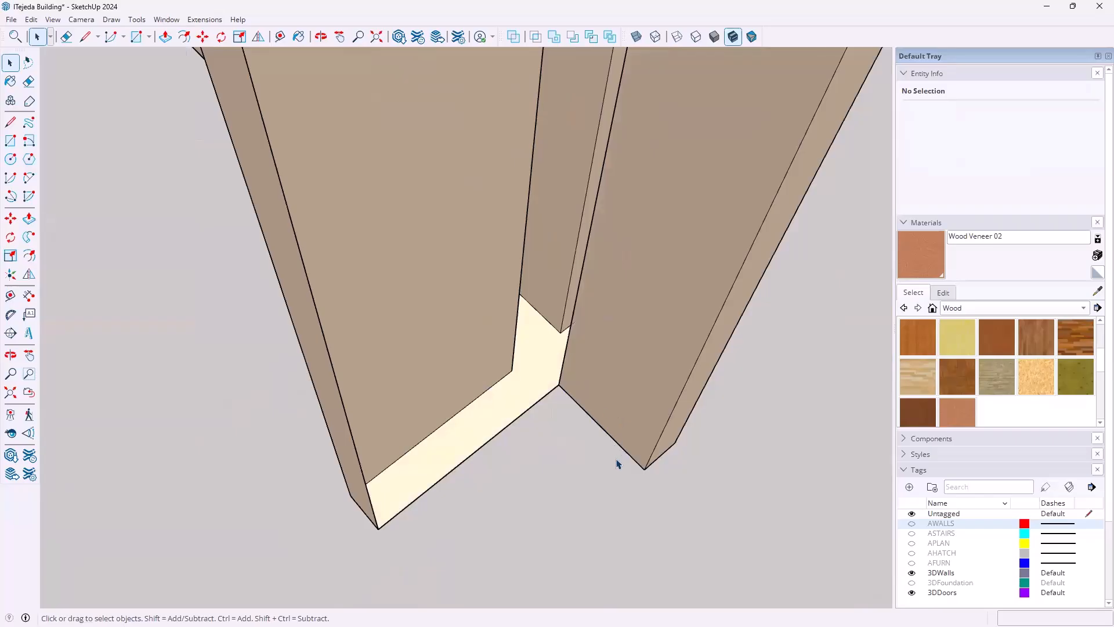
# - Draw lines along both bottom wall edges past their shared corner so they cross, with X-ray turned on
pyautogui.press('l')
pyautogui.click(644, 468)
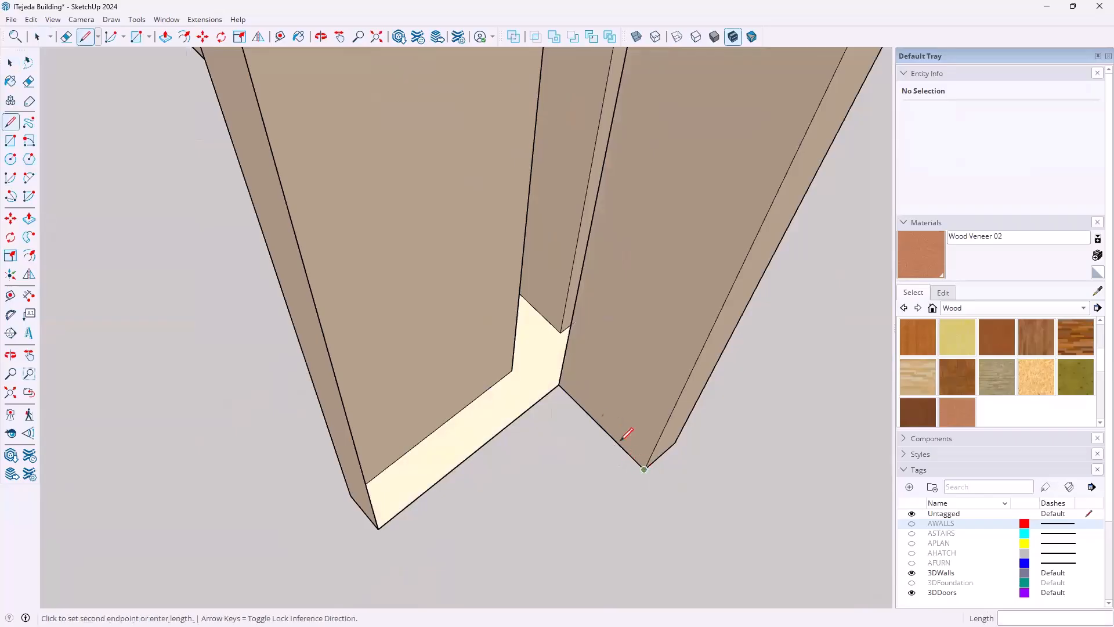
pyautogui.click(540, 367)
pyautogui.press('Escape')
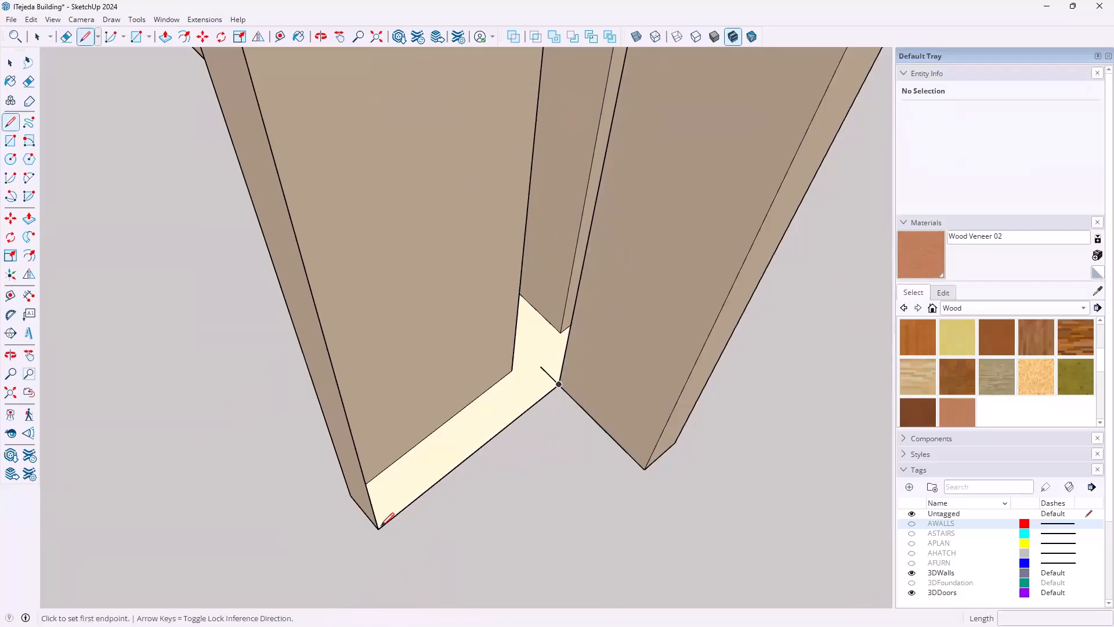
pyautogui.click(378, 529)
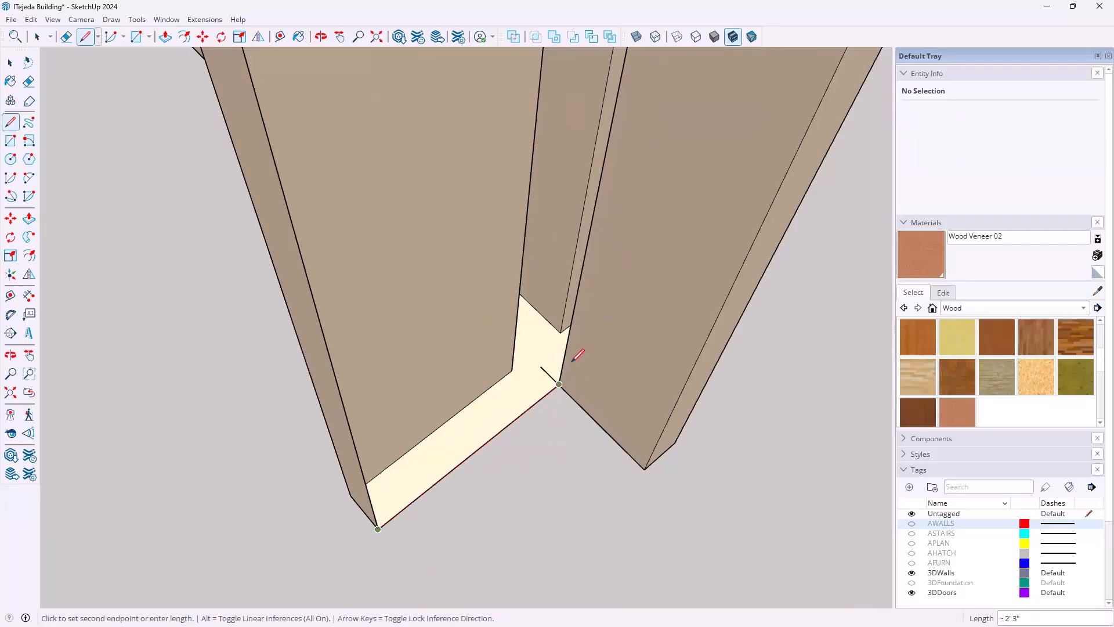
pyautogui.click(636, 37)
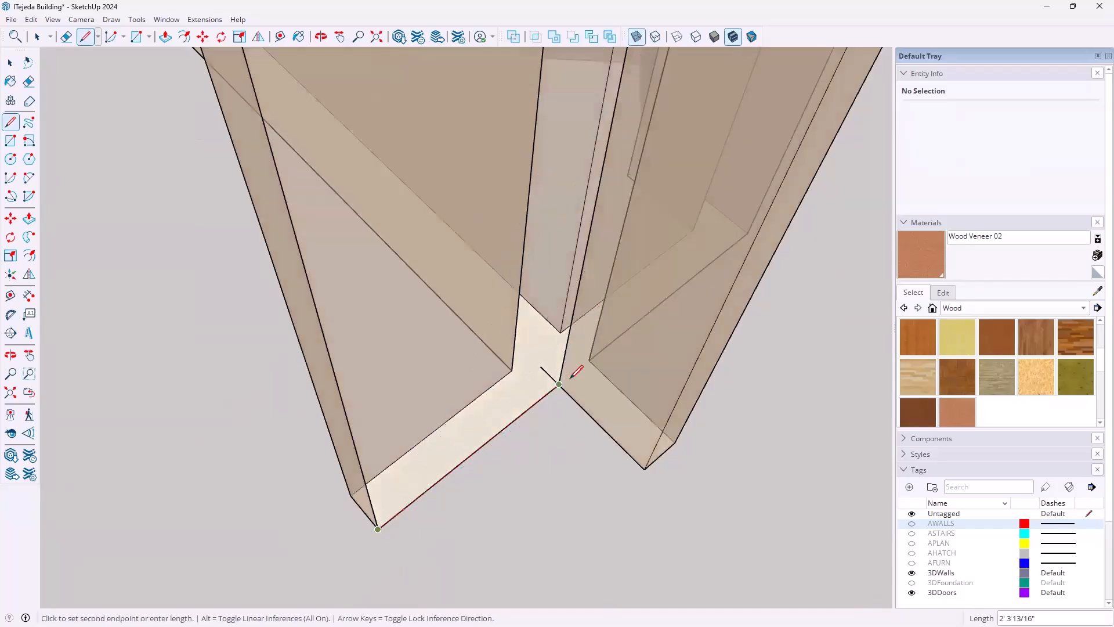
pyautogui.click(572, 374)
pyautogui.press('space')
# - Erase the lower and upper segments of the misaligned vertical edge at the wall corner
pyautogui.scroll(6, 554, 385)
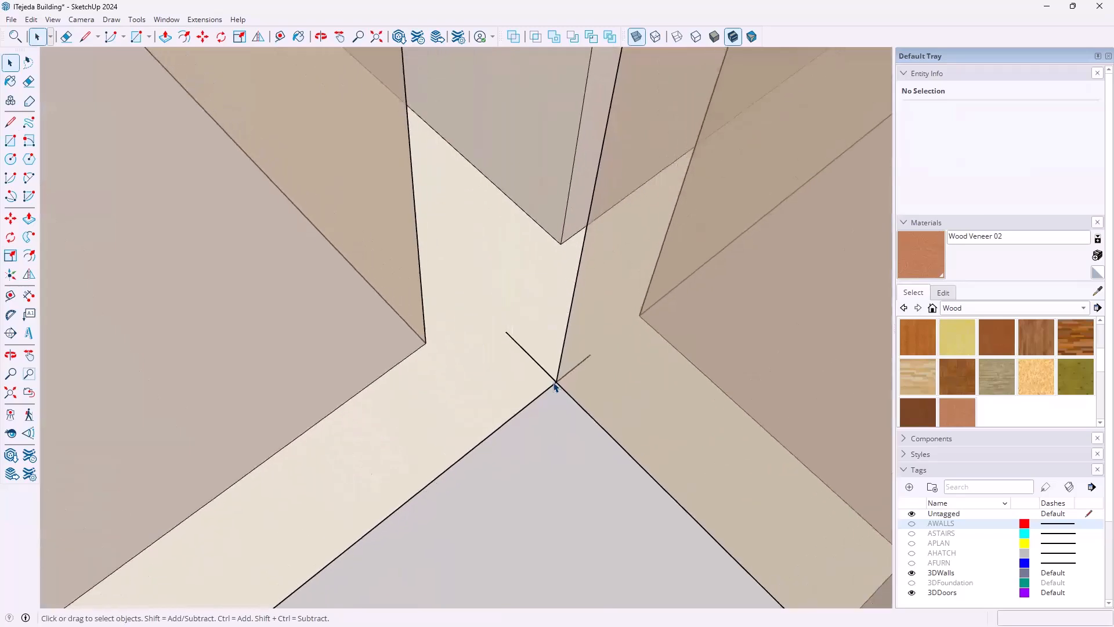
pyautogui.scroll(5, 555, 385)
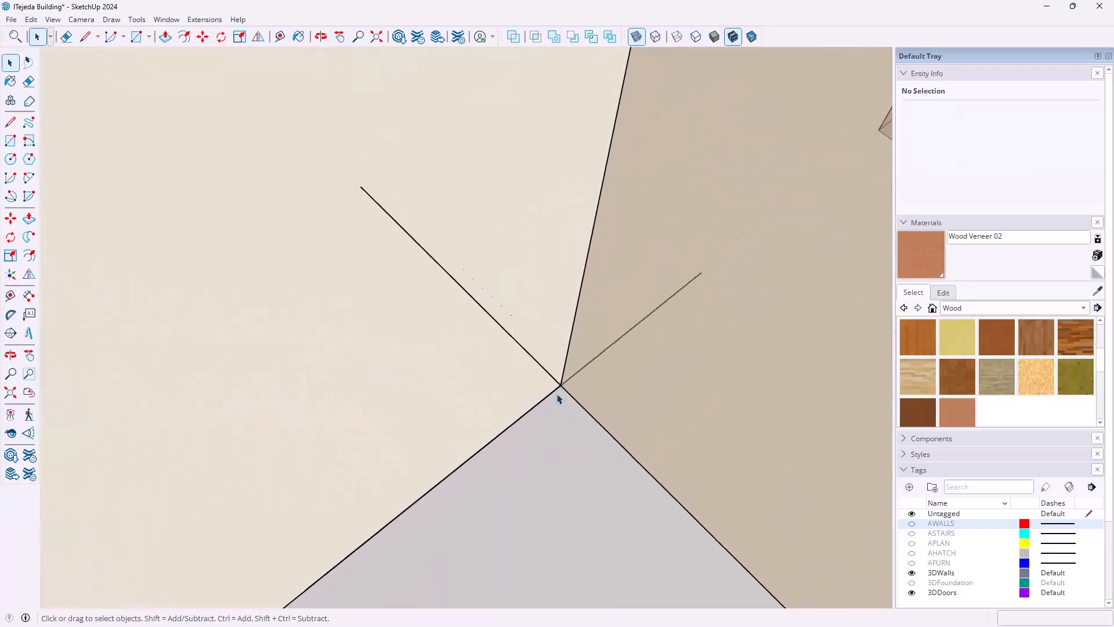
pyautogui.scroll(5, 557, 398)
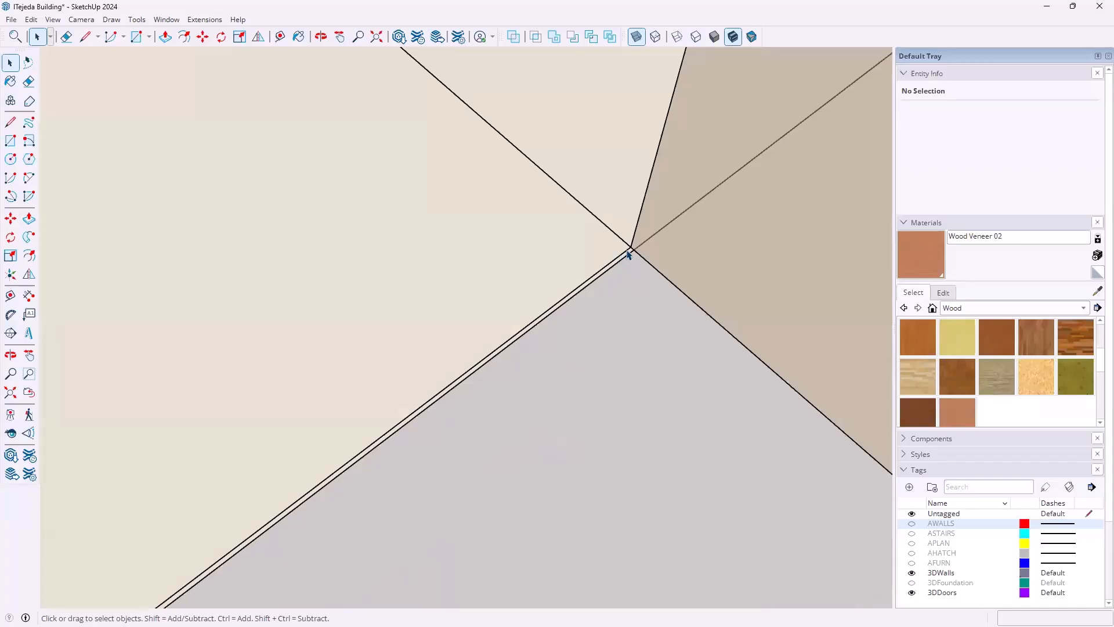
pyautogui.click(642, 216)
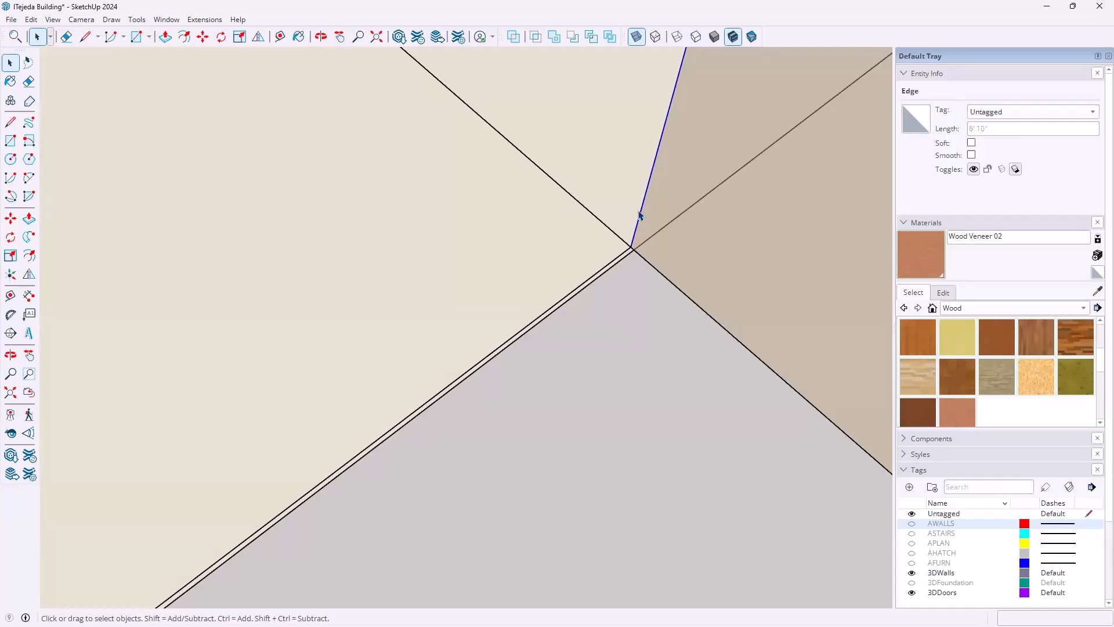
pyautogui.scroll(-6, 641, 216)
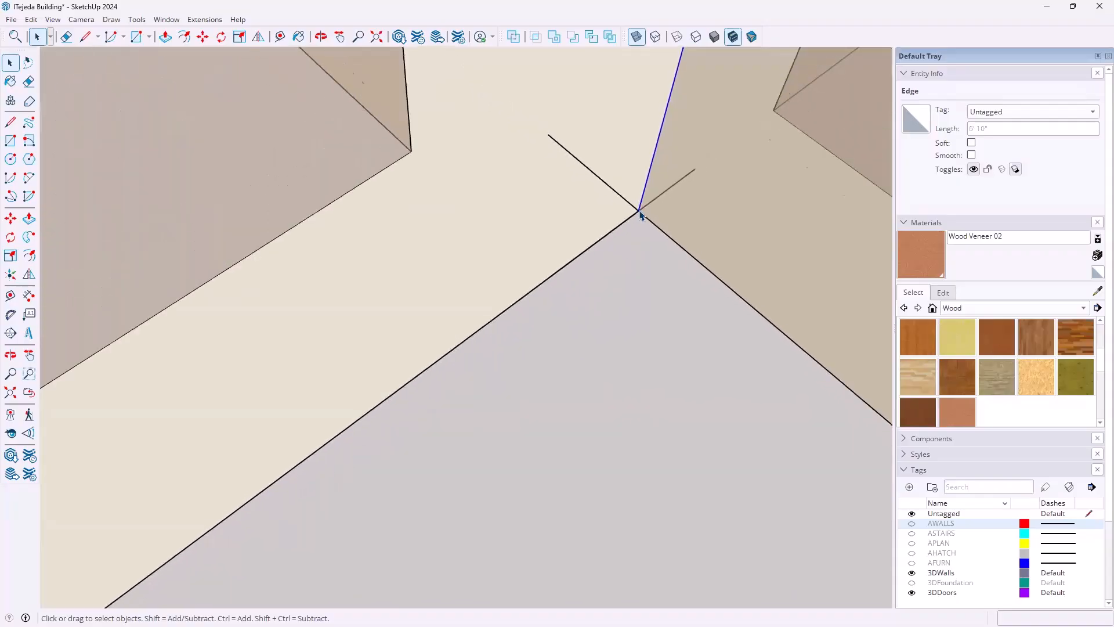
pyautogui.scroll(-5, 641, 215)
pyautogui.scroll(-5, 665, 116)
pyautogui.moveTo(593, 202); pyautogui.dragTo(459, 443, button='middle')
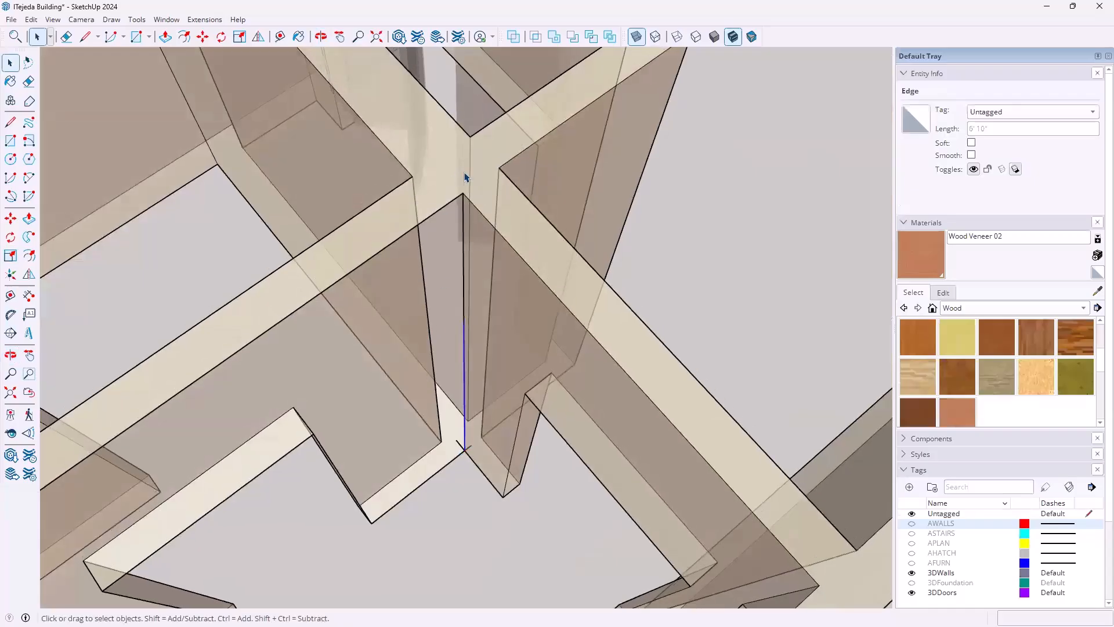
pyautogui.scroll(3, 470, 360)
pyautogui.moveTo(545, 391); pyautogui.dragTo(427, 372, button='middle')
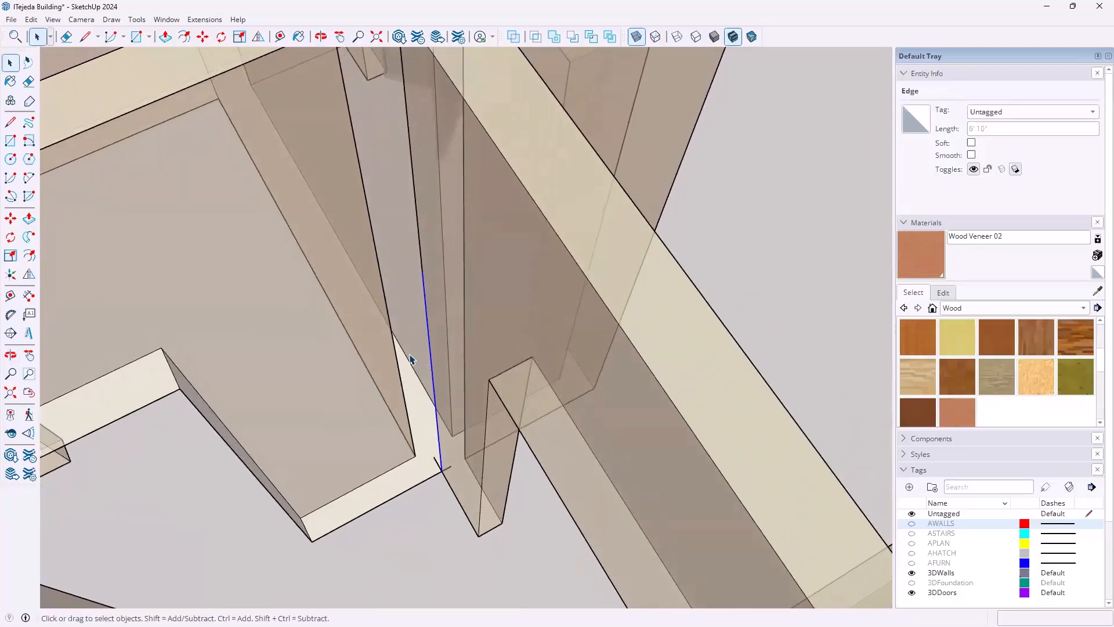
pyautogui.press('Delete')
pyautogui.click(420, 246)
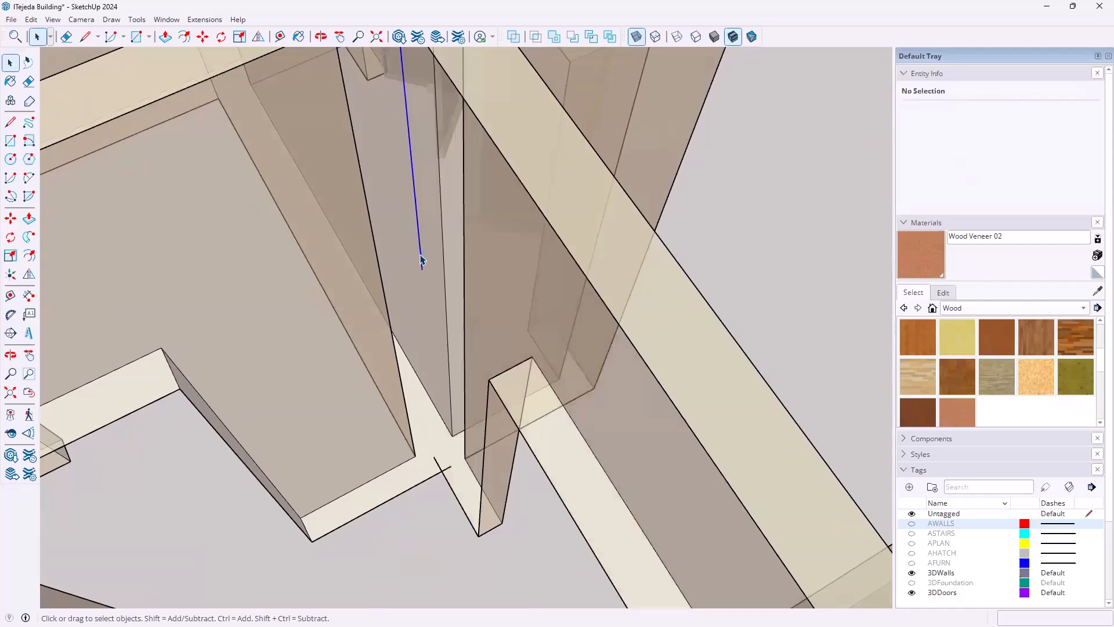
pyautogui.press('Delete')
# - Draw a new 10' vertical edge from the top of the wall corner straight down to the wall base
pyautogui.scroll(-1, 428, 296)
pyautogui.scroll(-2, 429, 279)
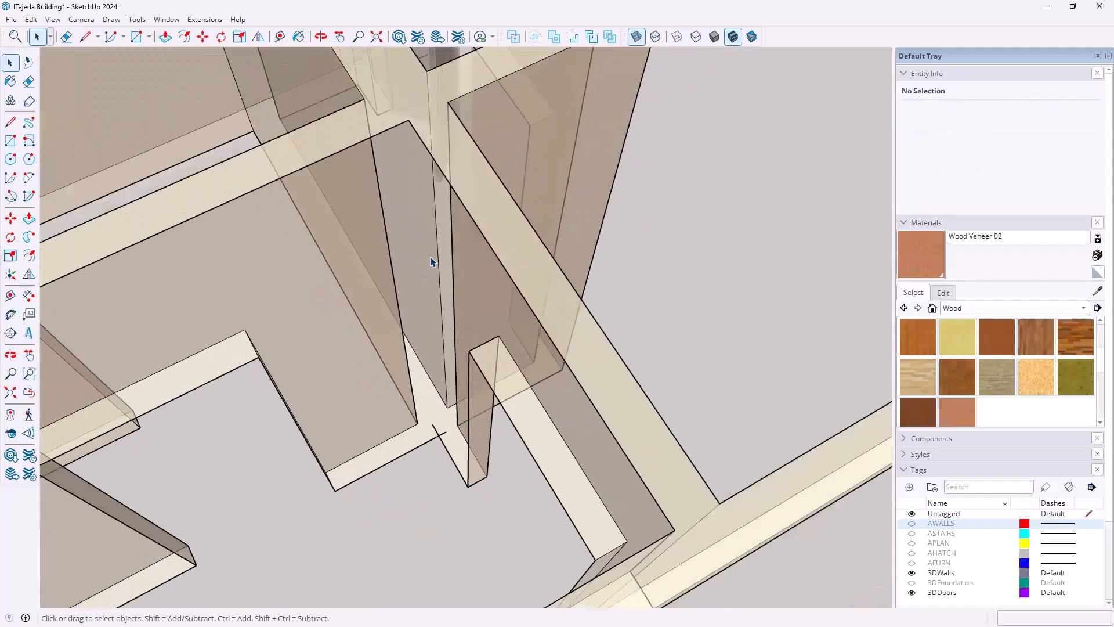
pyautogui.press('l')
pyautogui.click(409, 120)
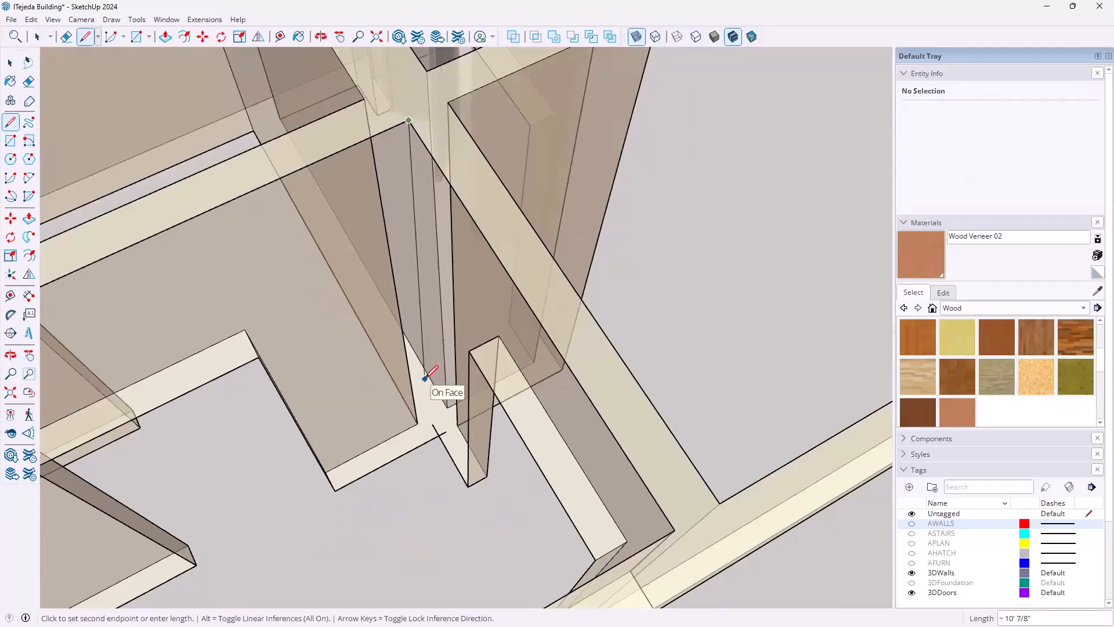
pyautogui.click(387, 462)
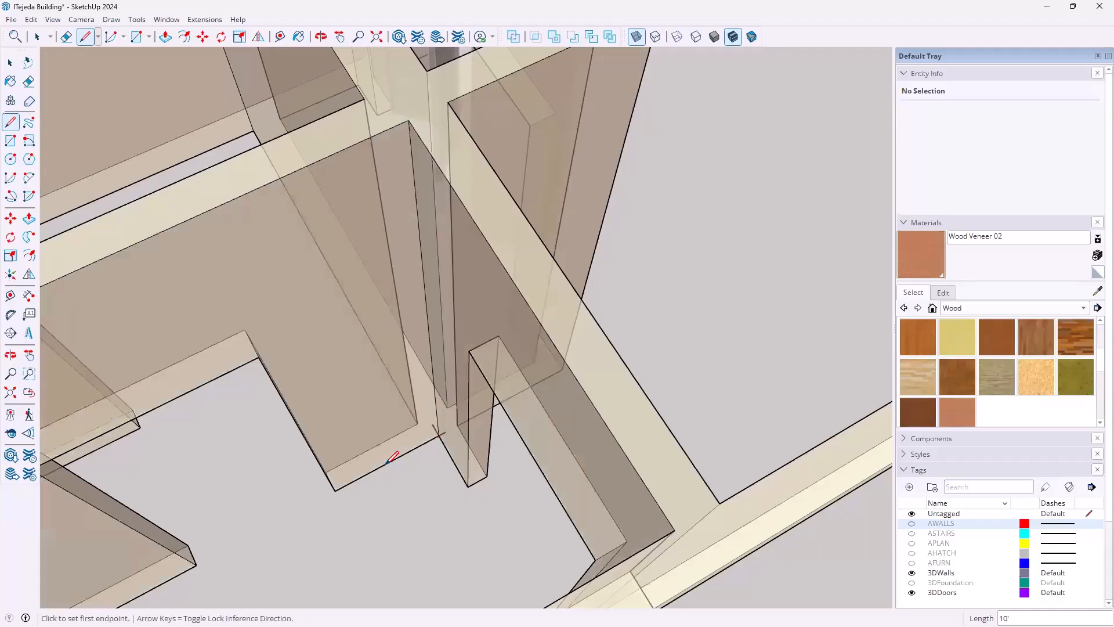
pyautogui.scroll(5, 429, 447)
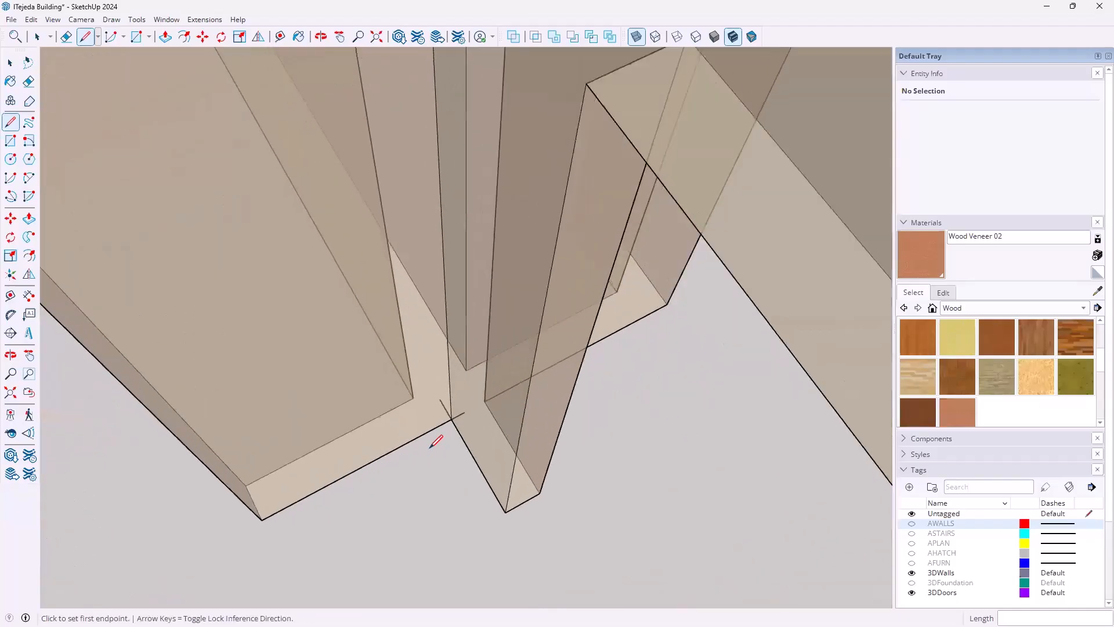
# - Erase the leftover line stubs that cross at the bottom of the corrected wall corner
pyautogui.press('e')
pyautogui.click(454, 380)
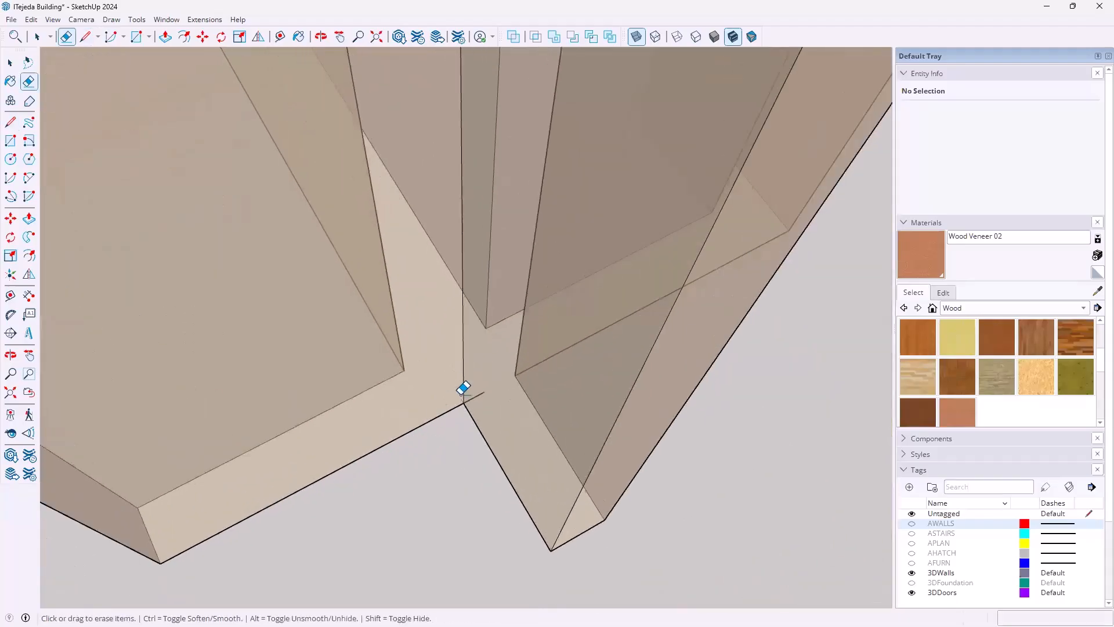
pyautogui.scroll(-6, 484, 387)
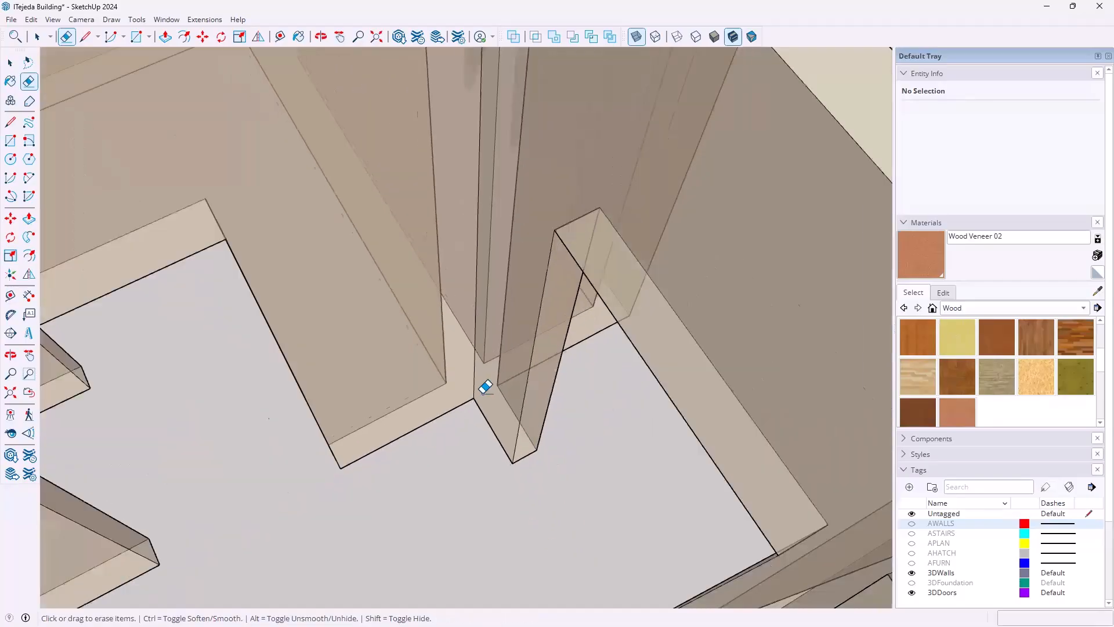
pyautogui.scroll(-3, 467, 359)
pyautogui.moveTo(615, 437)
pyautogui.mouseDown(button='middle')
pyautogui.moveTo(621, 448)
pyautogui.moveTo(363, 368)
pyautogui.moveTo(221, 358)
pyautogui.moveTo(355, 290)
pyautogui.mouseUp(button='middle')
pyautogui.moveTo(410, 416)
pyautogui.mouseDown(button='middle')
pyautogui.moveTo(357, 386)
pyautogui.moveTo(406, 372)
pyautogui.mouseUp(button='middle')
# - Close the 3D walls group, select it to check its edges, and turn X-ray off
pyautogui.press('space')
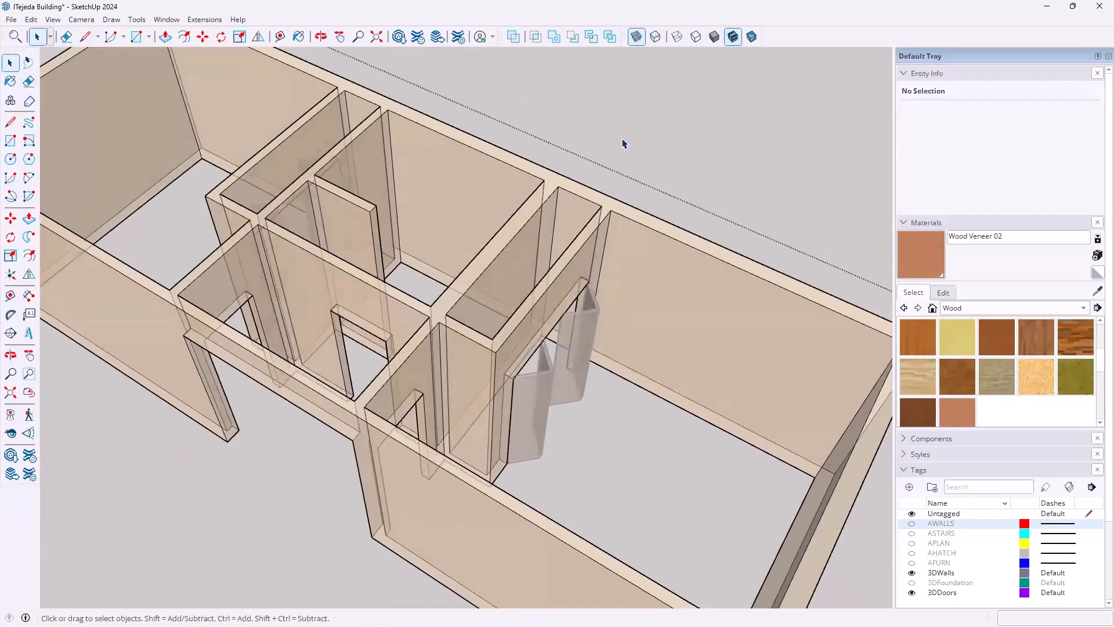
pyautogui.click(622, 140)
pyautogui.click(633, 217)
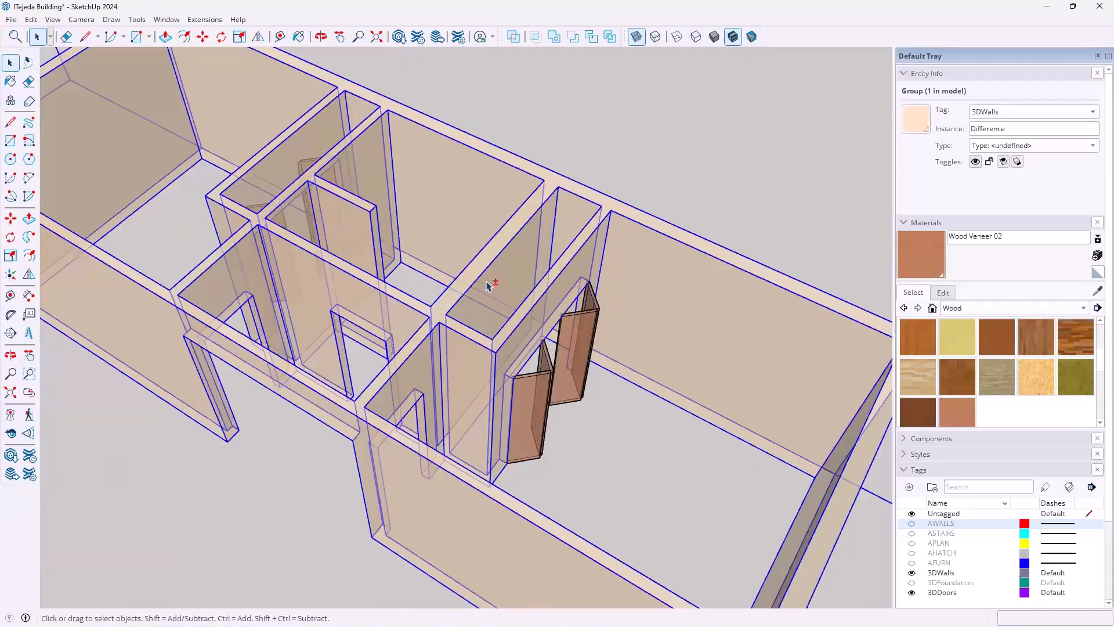
pyautogui.moveTo(398, 236); pyautogui.dragTo(595, 348, button='middle')
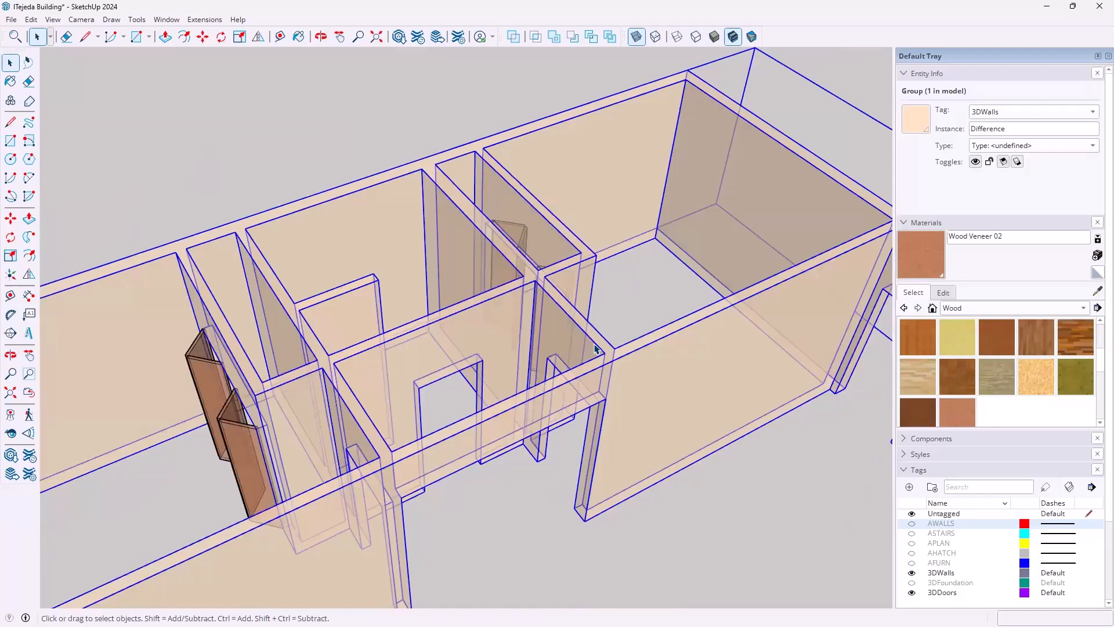
pyautogui.click(332, 154)
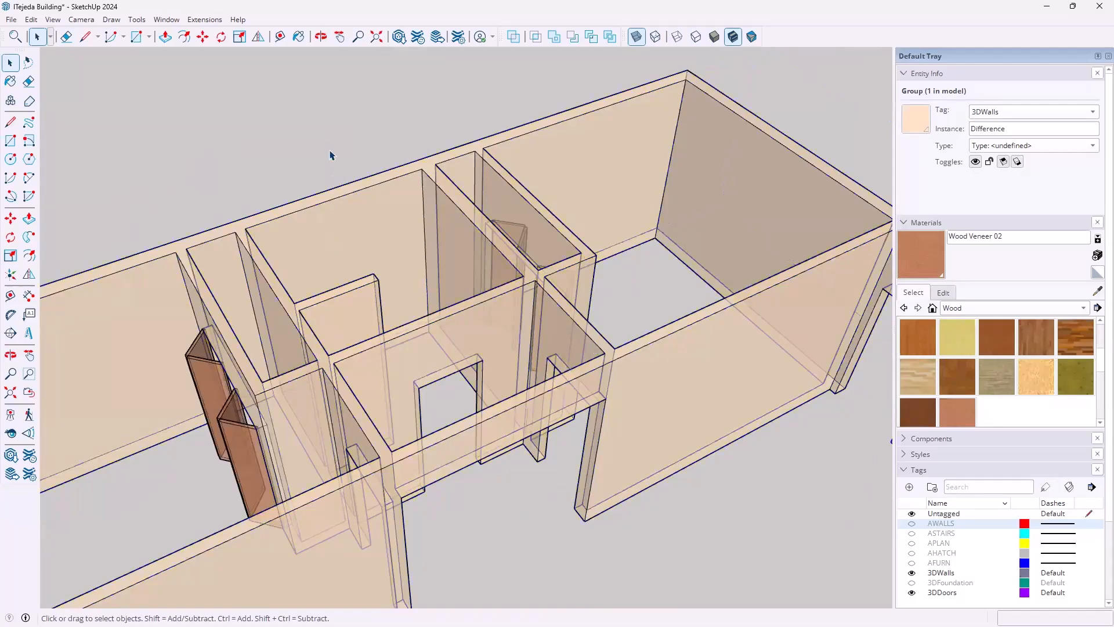
pyautogui.click(637, 37)
# - Switch to the Shaded style and draw a 4' 8" by 3' rectangle across the window opening in the end brick wall
pyautogui.scroll(-6, 629, 234)
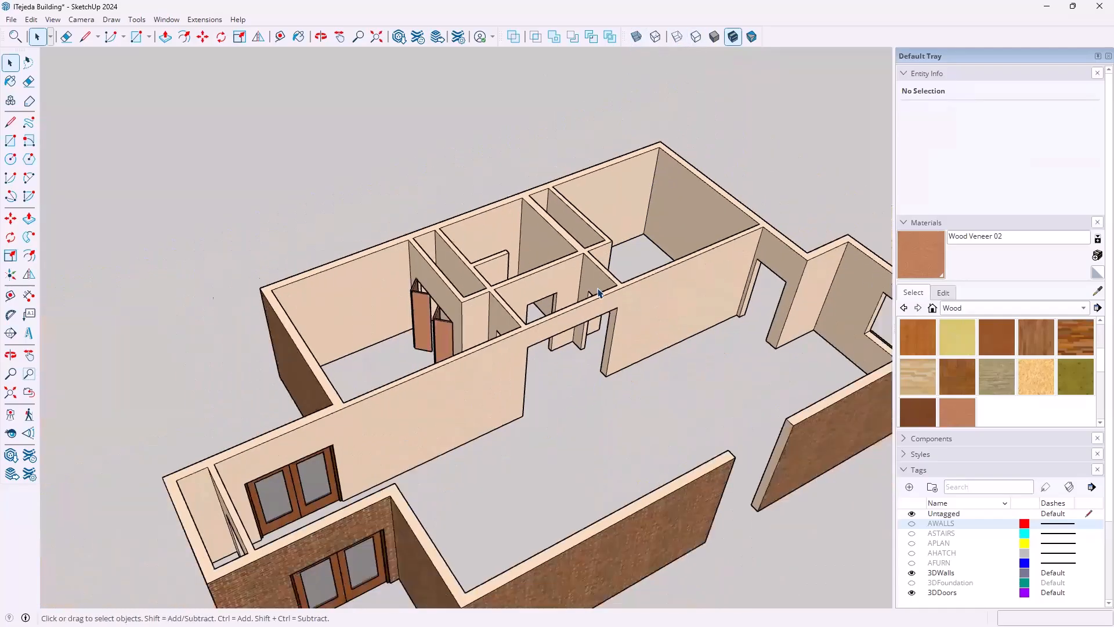
pyautogui.moveTo(539, 335); pyautogui.dragTo(539, 425, button='middle')
pyautogui.moveTo(661, 443); pyautogui.dragTo(559, 470, button='middle')
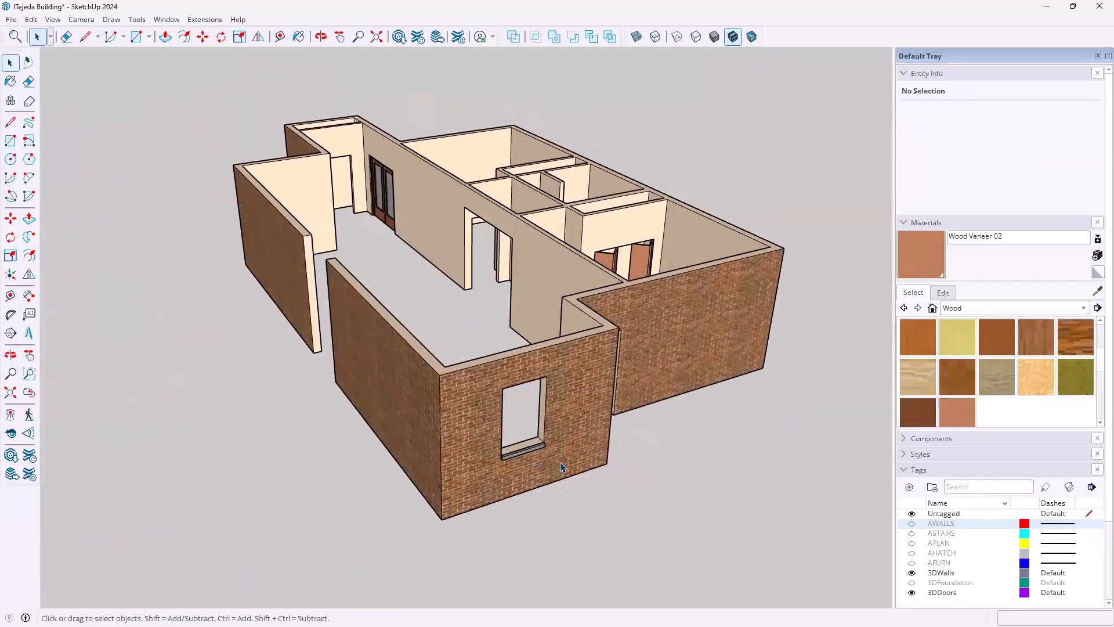
pyautogui.scroll(5, 565, 456)
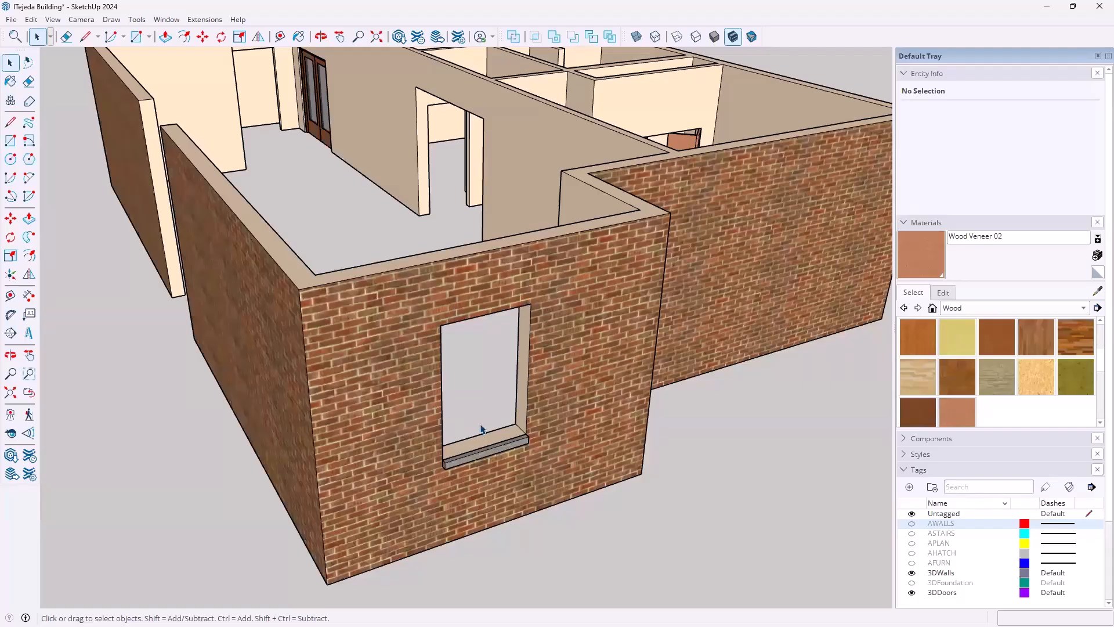
pyautogui.scroll(5, 479, 422)
pyautogui.moveTo(549, 373)
pyautogui.mouseDown(button='middle')
pyautogui.moveTo(552, 429)
pyautogui.moveTo(459, 414)
pyautogui.moveTo(470, 368)
pyautogui.mouseUp(button='middle')
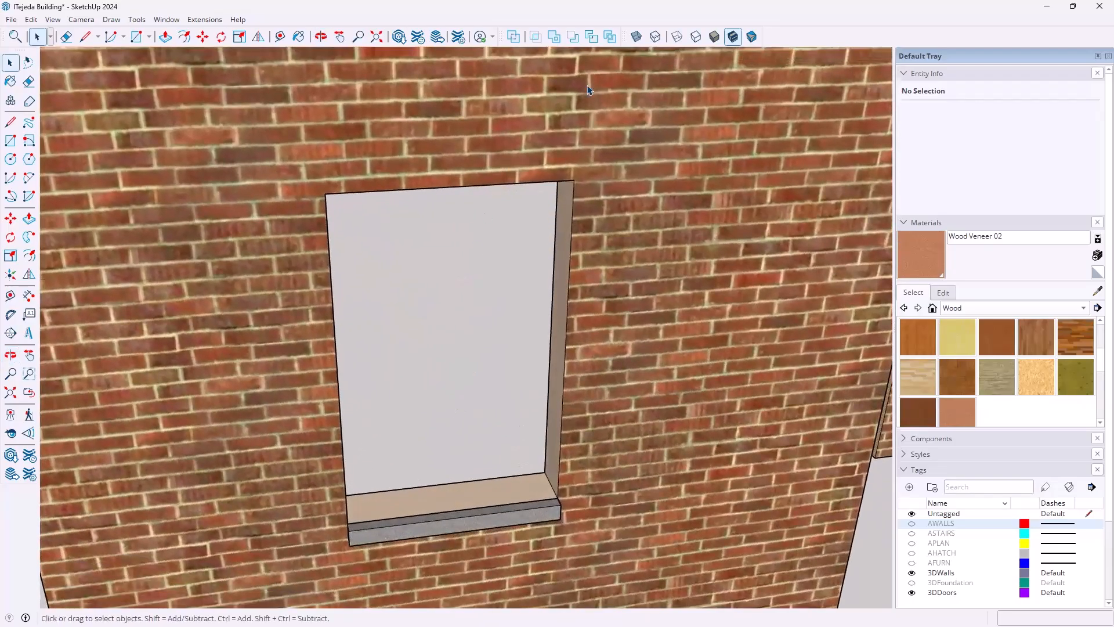
pyautogui.click(716, 37)
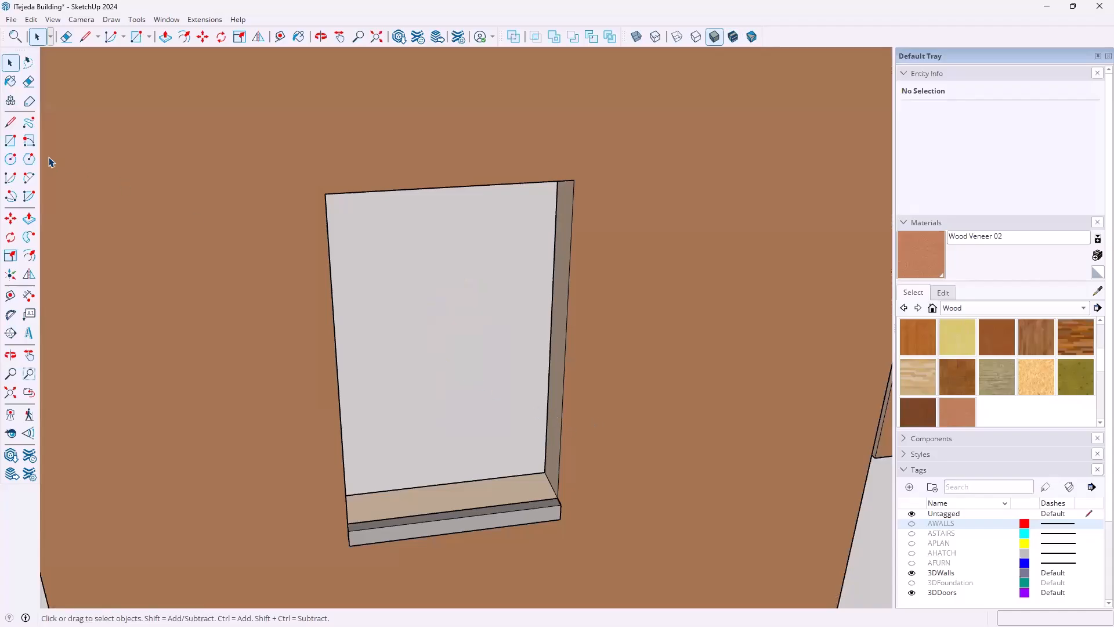
pyautogui.click(11, 144)
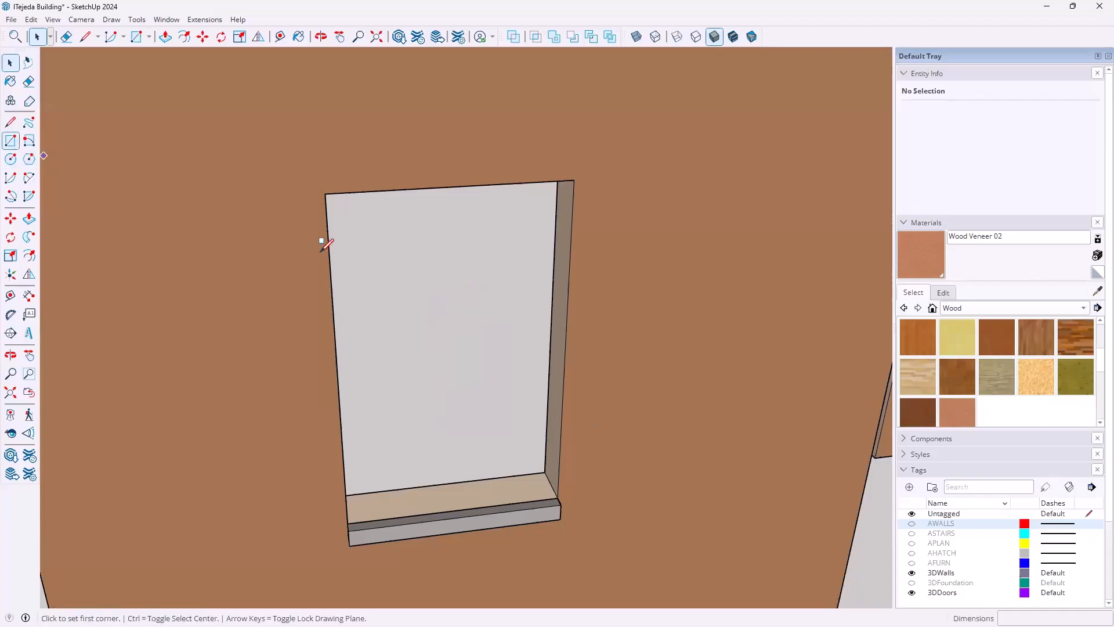
pyautogui.click(325, 193)
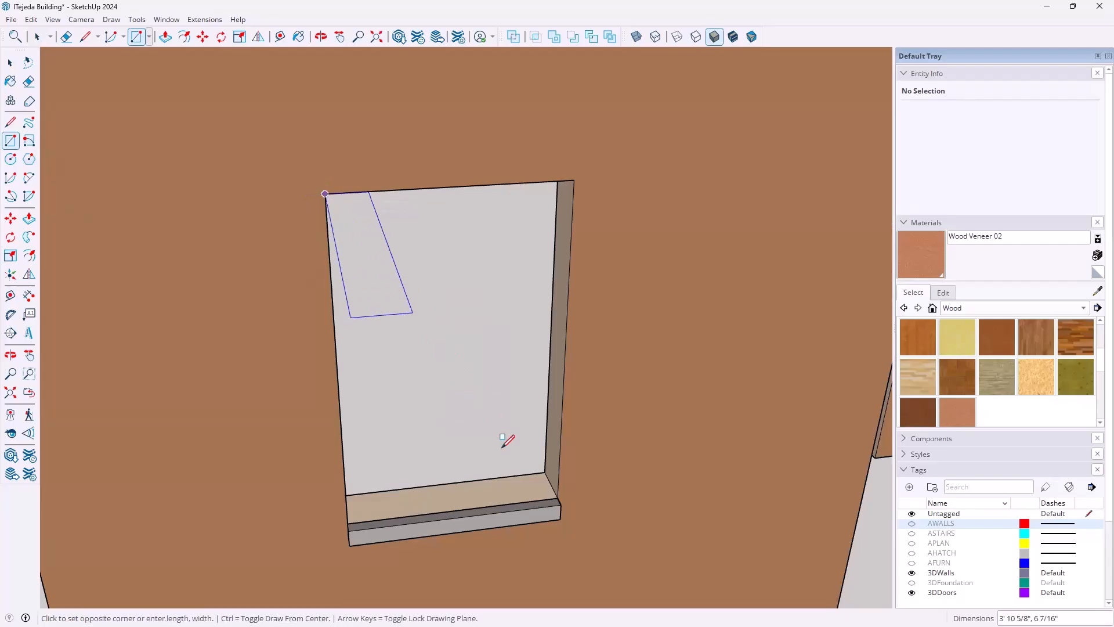
pyautogui.click(557, 497)
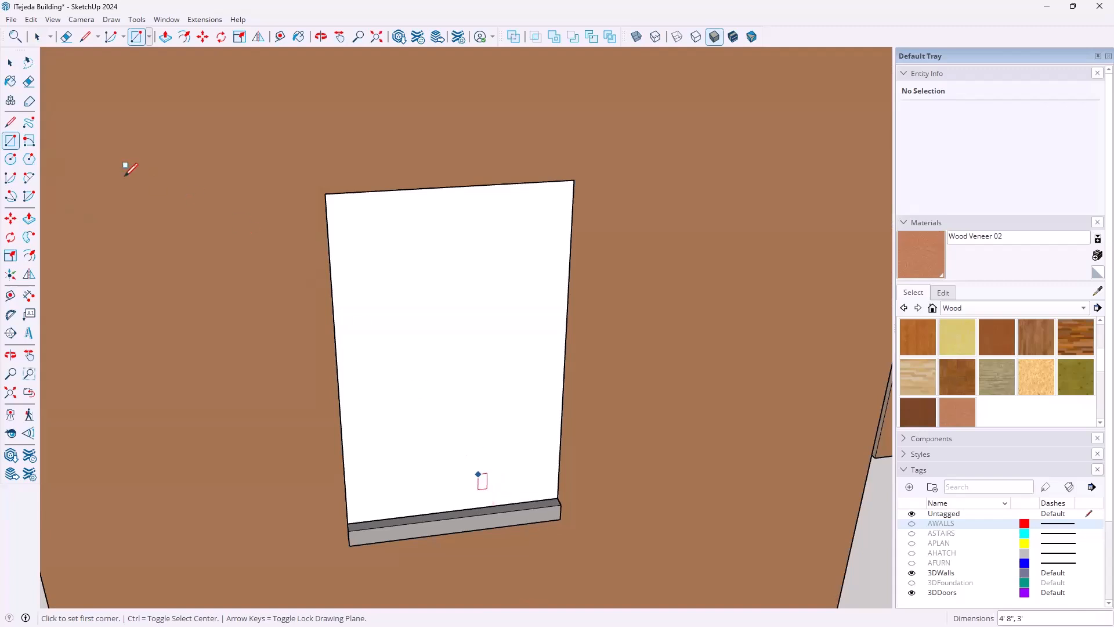
# - Offset the window rectangle's edges 2" inward and delete the inner face, leaving only the frame
pyautogui.click(31, 257)
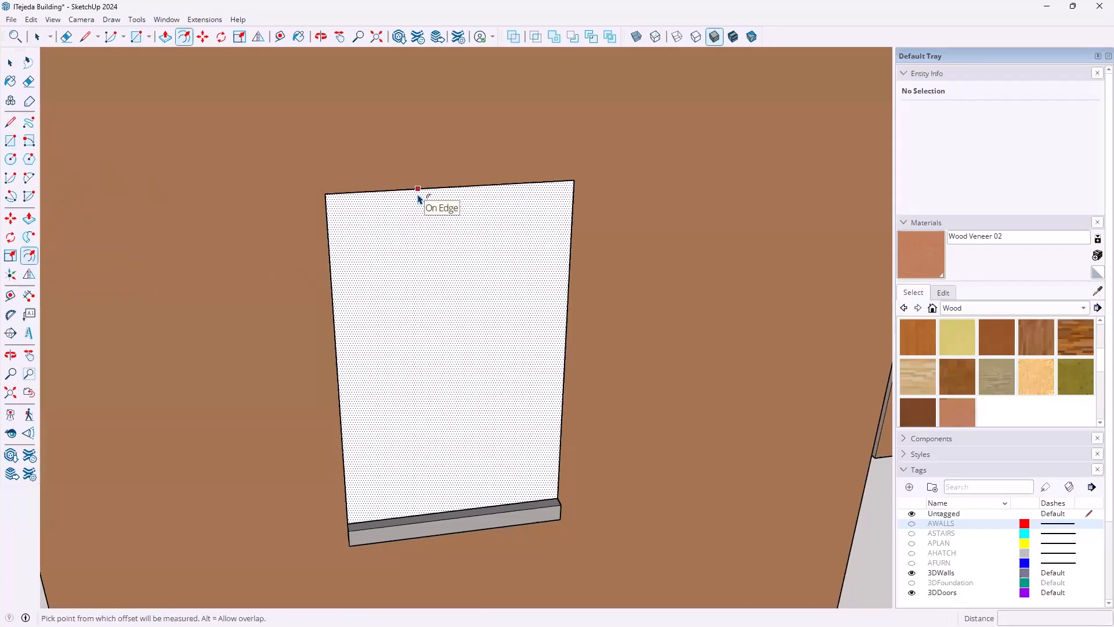
pyautogui.click(418, 196)
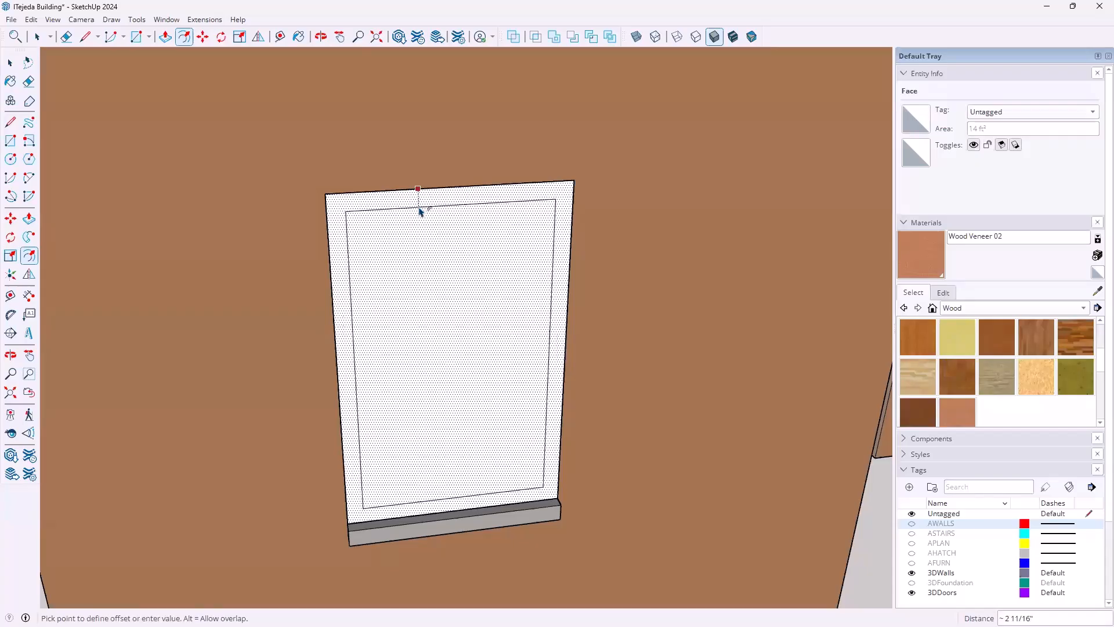
pyautogui.write('2')
pyautogui.press('Return')
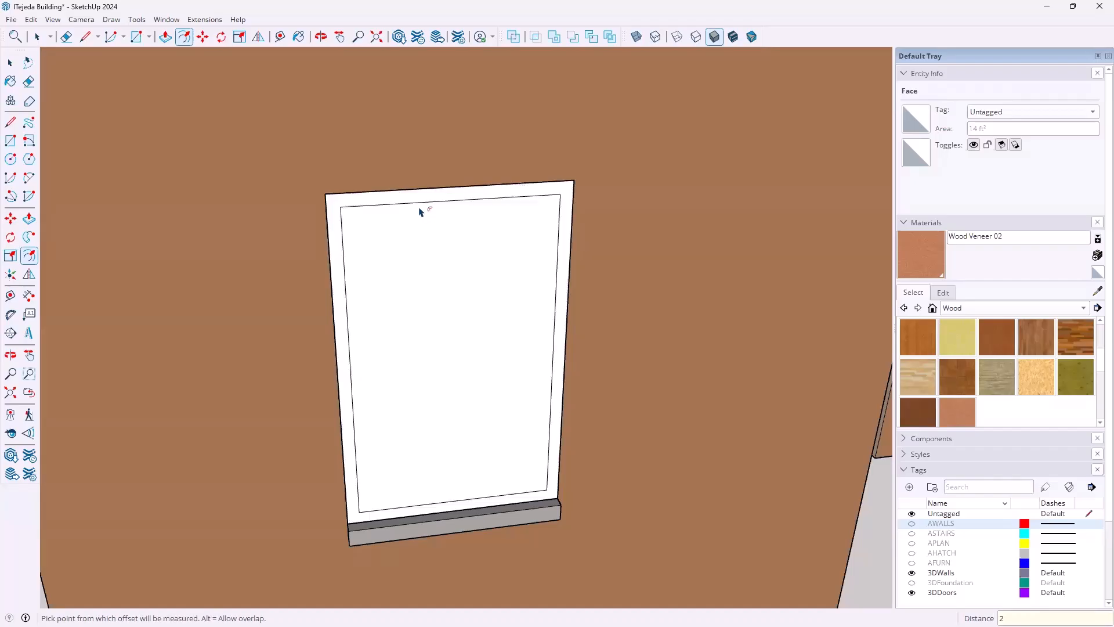
pyautogui.press('space')
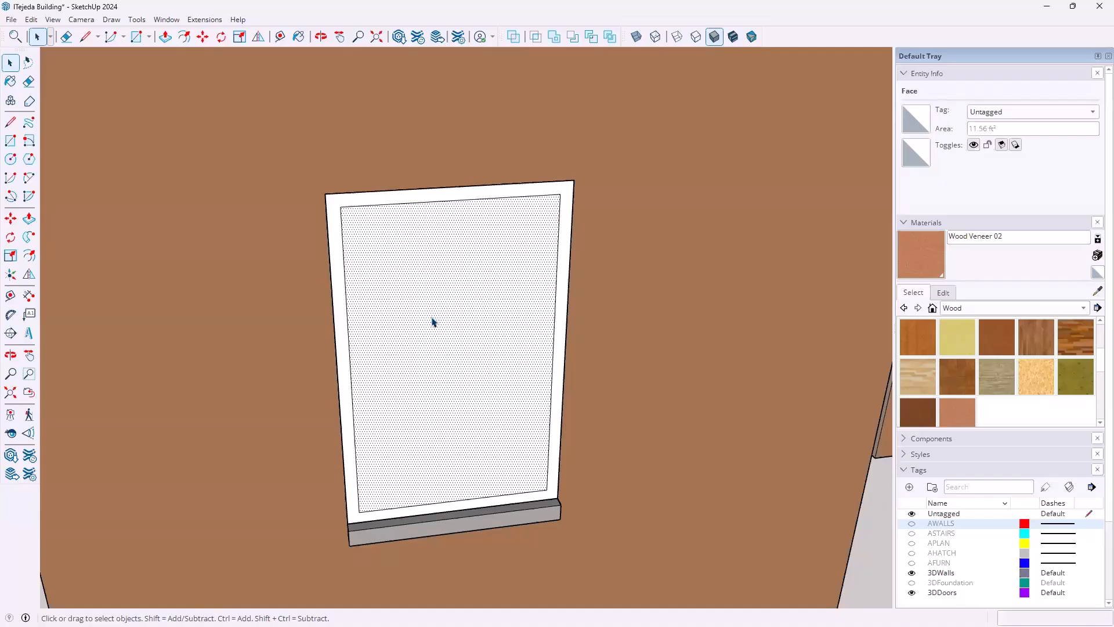
pyautogui.press('Delete')
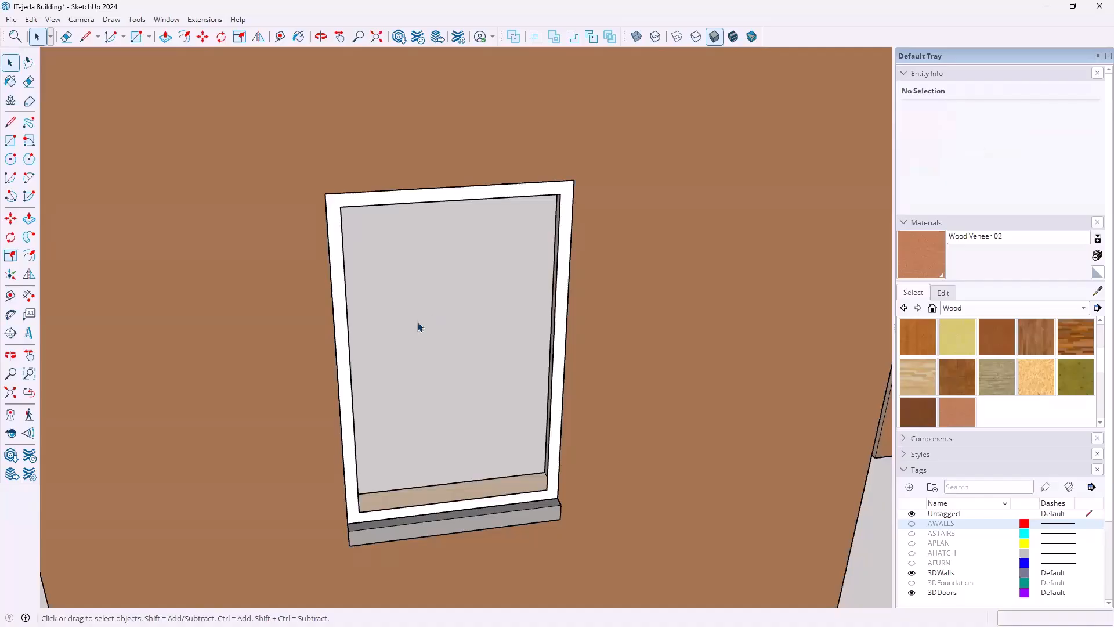
# - Push/Pull the window frame face 8" through the opening to the inner face of the wall
pyautogui.press('p')
pyautogui.click(345, 380)
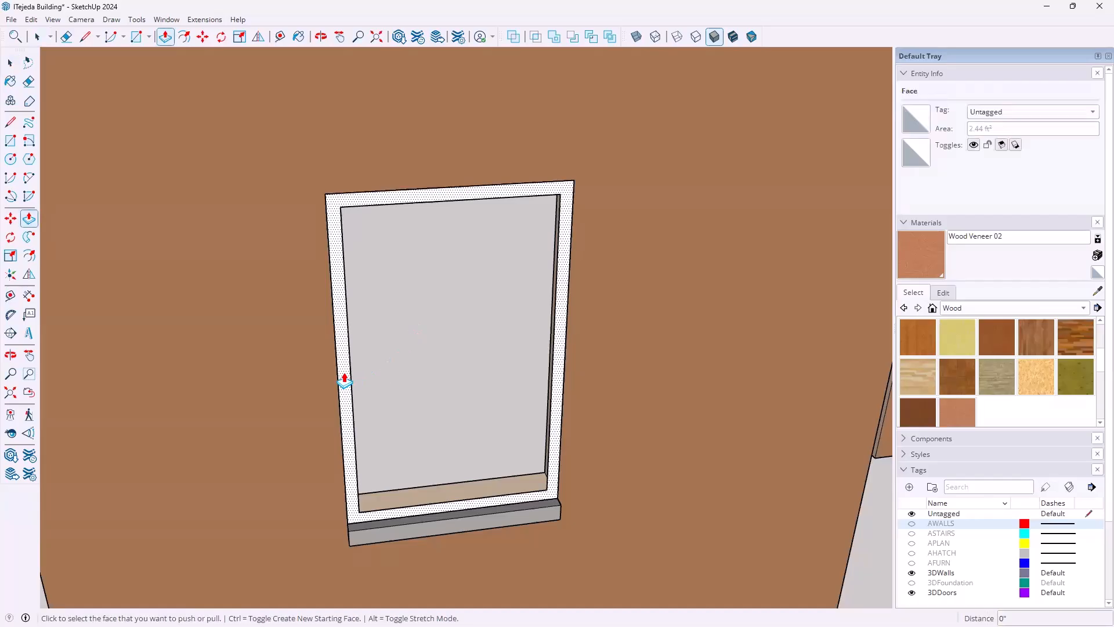
pyautogui.click(345, 380)
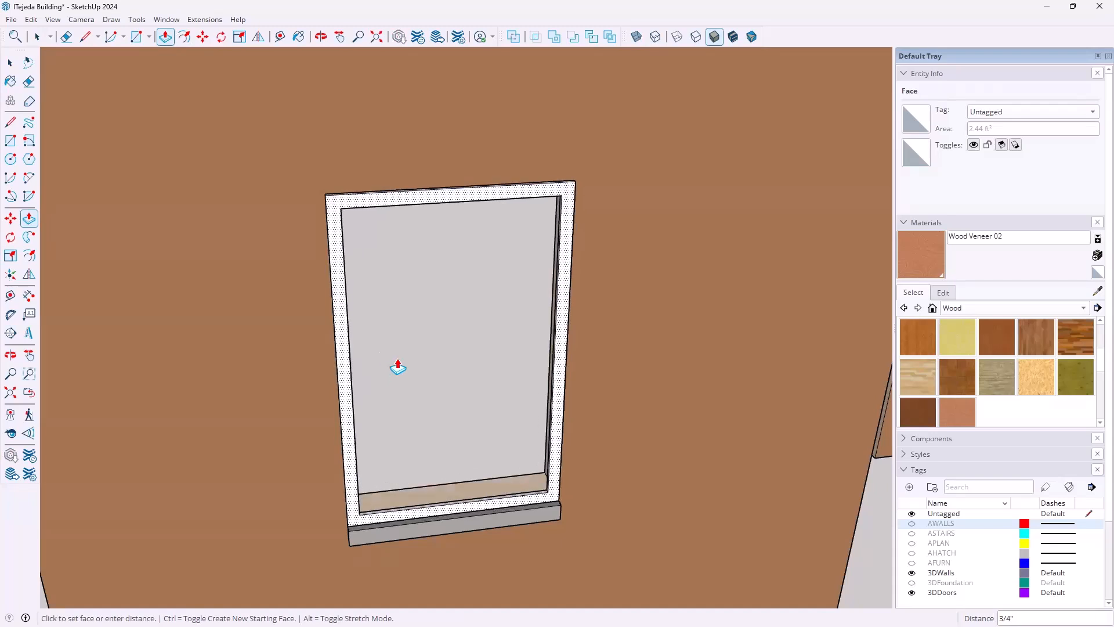
pyautogui.click(404, 354)
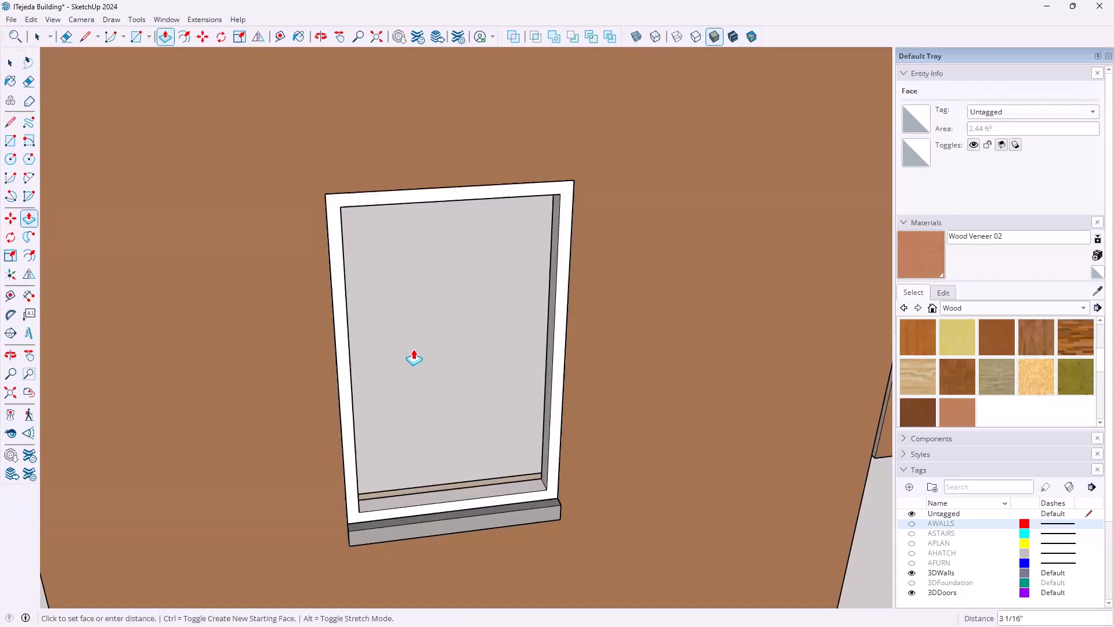
pyautogui.scroll(-3, 425, 335)
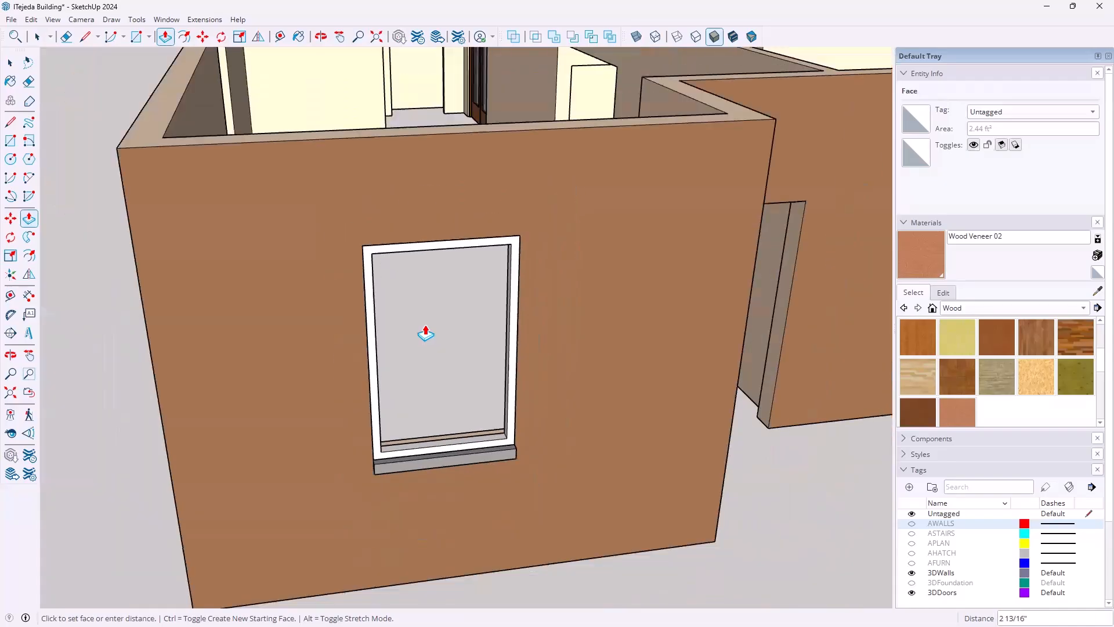
pyautogui.scroll(-2, 426, 334)
pyautogui.moveTo(378, 214); pyautogui.dragTo(478, 356, button='middle')
pyautogui.moveTo(430, 280); pyautogui.dragTo(647, 327, button='middle')
pyautogui.moveTo(433, 293); pyautogui.dragTo(603, 342, button='middle')
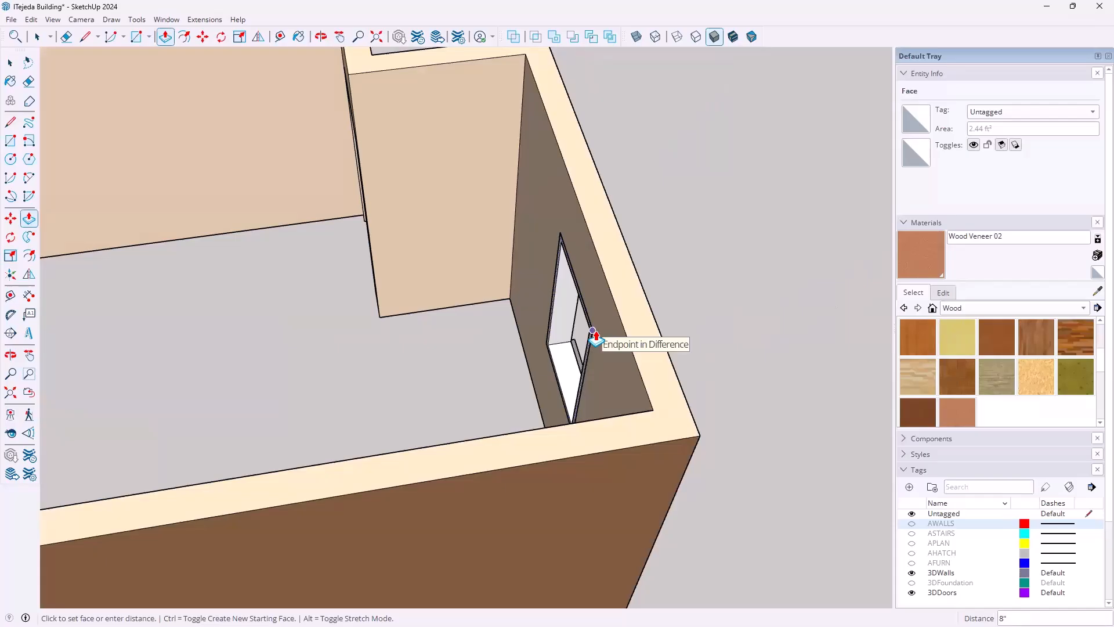
pyautogui.scroll(3, 592, 331)
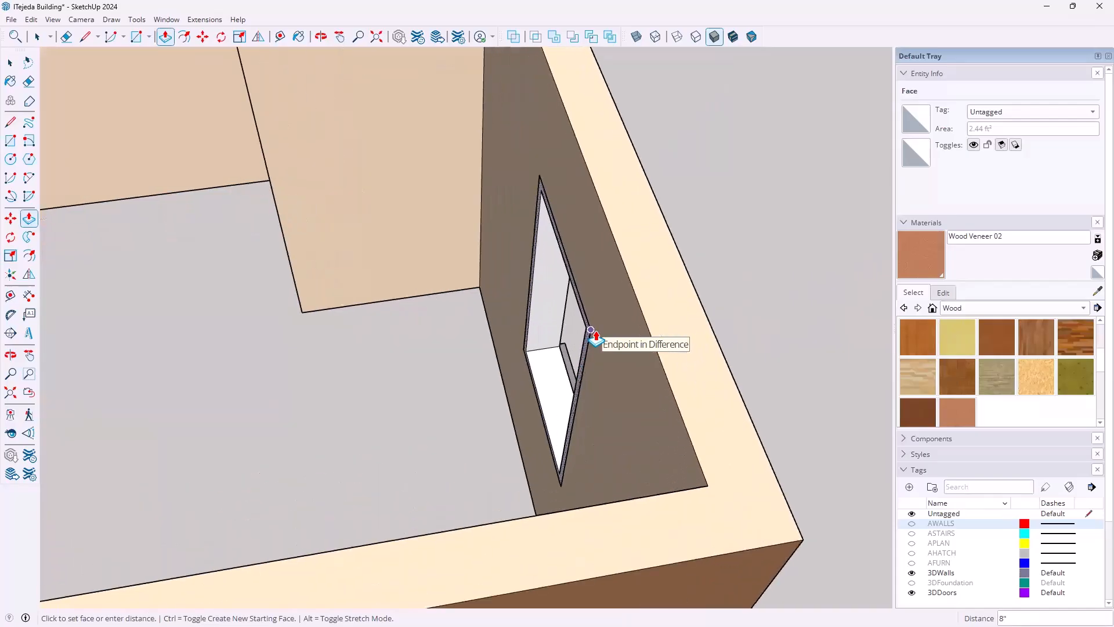
pyautogui.moveTo(353, 319); pyautogui.dragTo(603, 270, button='middle')
pyautogui.moveTo(464, 278)
pyautogui.mouseDown(button='middle')
pyautogui.moveTo(106, 216)
pyautogui.moveTo(470, 318)
pyautogui.mouseUp(button='middle')
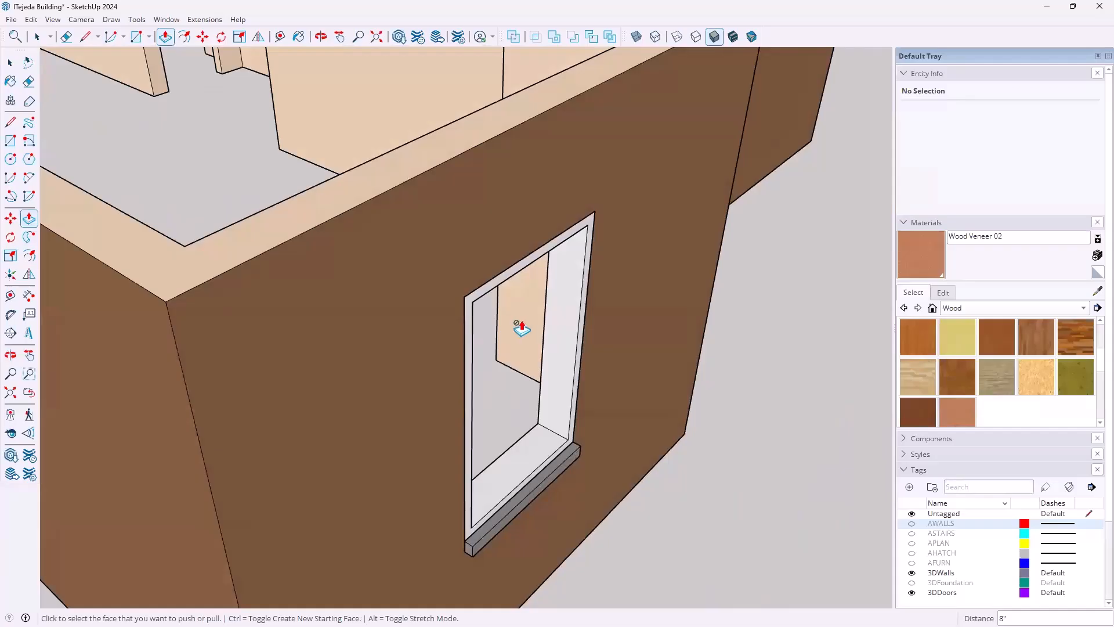
pyautogui.scroll(-3, 521, 328)
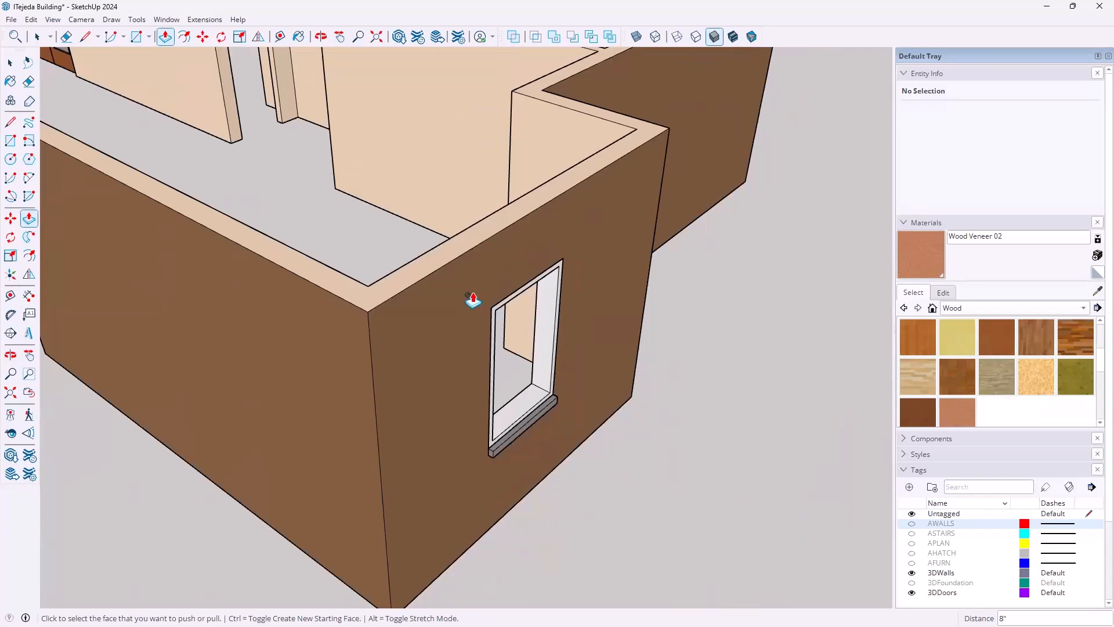
pyautogui.scroll(-1, 429, 266)
pyautogui.press('space')
# - Examine the glazed exterior double doors and their frame, and switch the display style back to Shaded With Textures
pyautogui.moveTo(755, 394); pyautogui.dragTo(870, 432, button='middle')
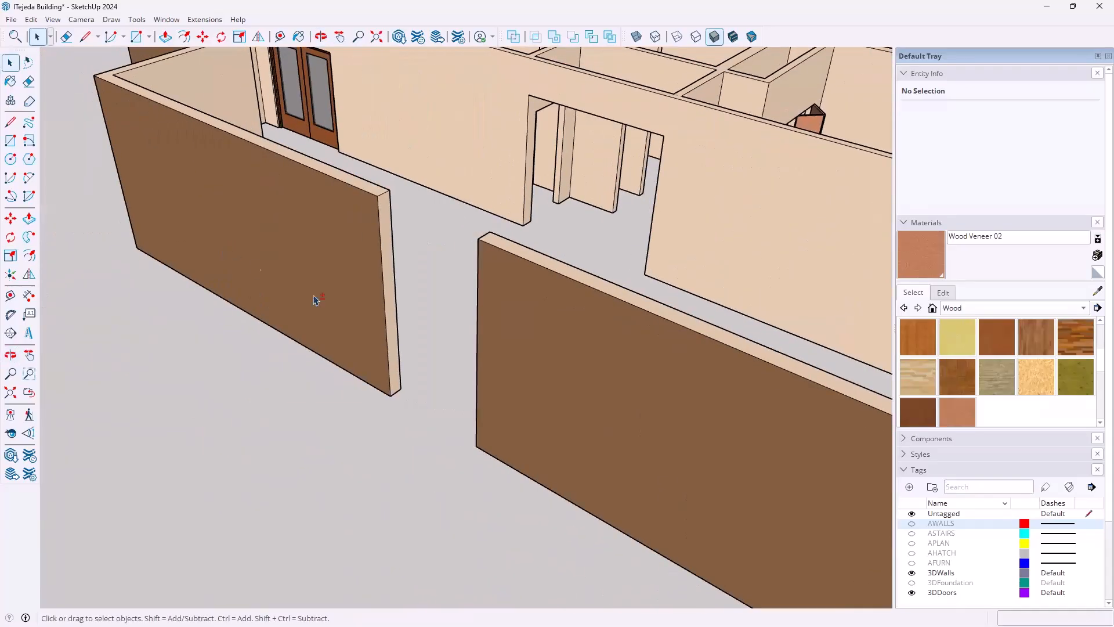
pyautogui.keyDown('shift'); pyautogui.moveTo(586, 451); pyautogui.dragTo(783, 528, button='middle'); pyautogui.keyUp('shift')
pyautogui.moveTo(174, 348); pyautogui.dragTo(348, 374, button='middle')
pyautogui.moveTo(385, 415); pyautogui.dragTo(522, 233, button='middle')
pyautogui.scroll(5, 498, 189)
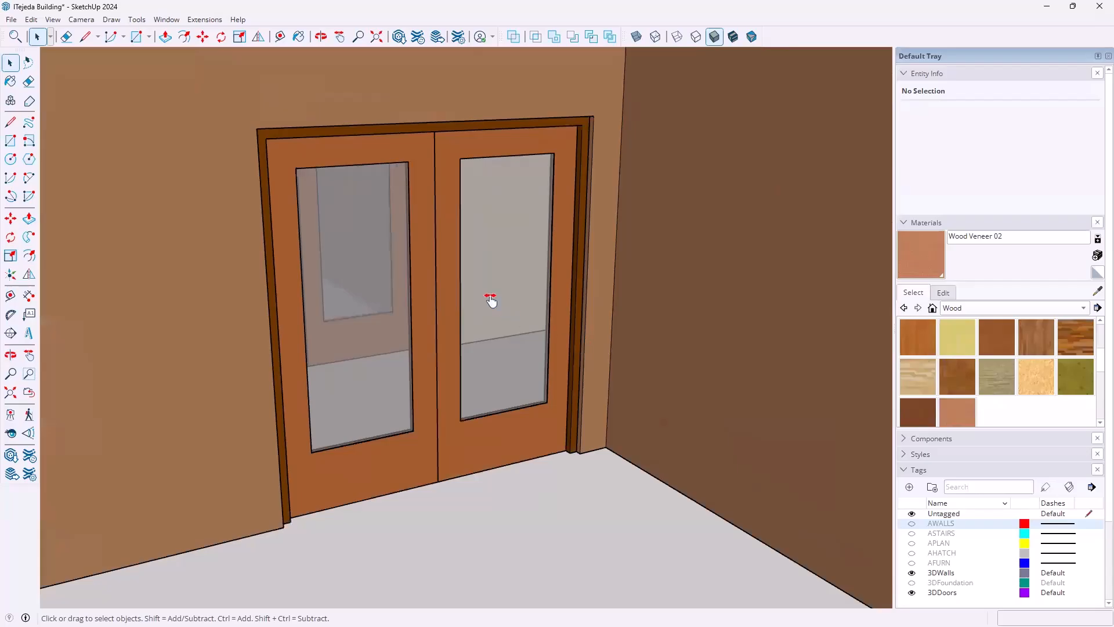
pyautogui.scroll(4, 554, 415)
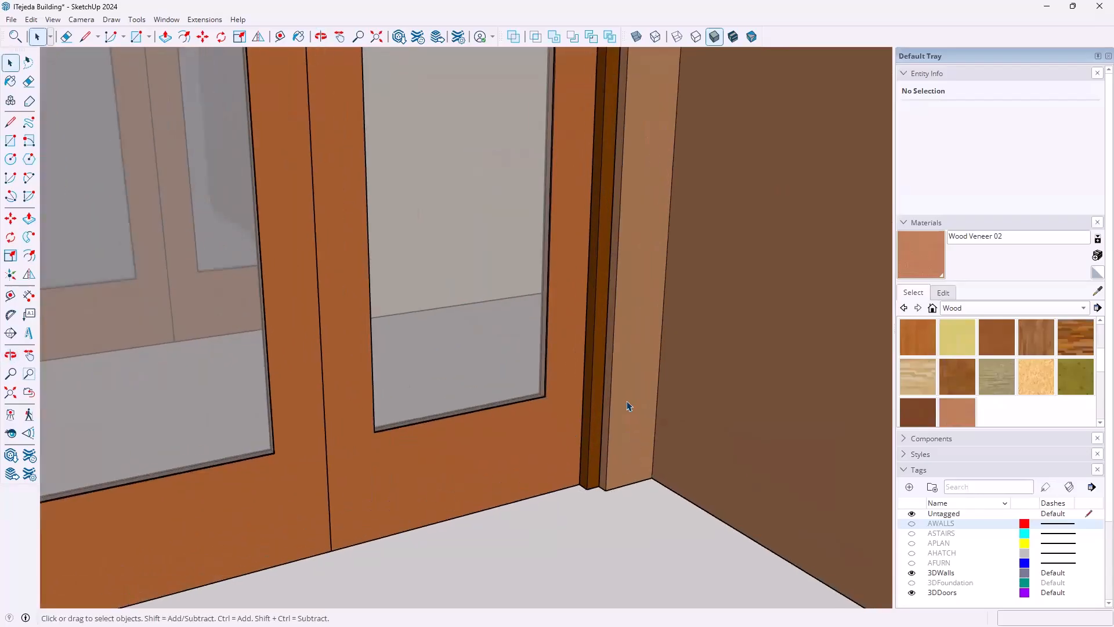
pyautogui.click(734, 37)
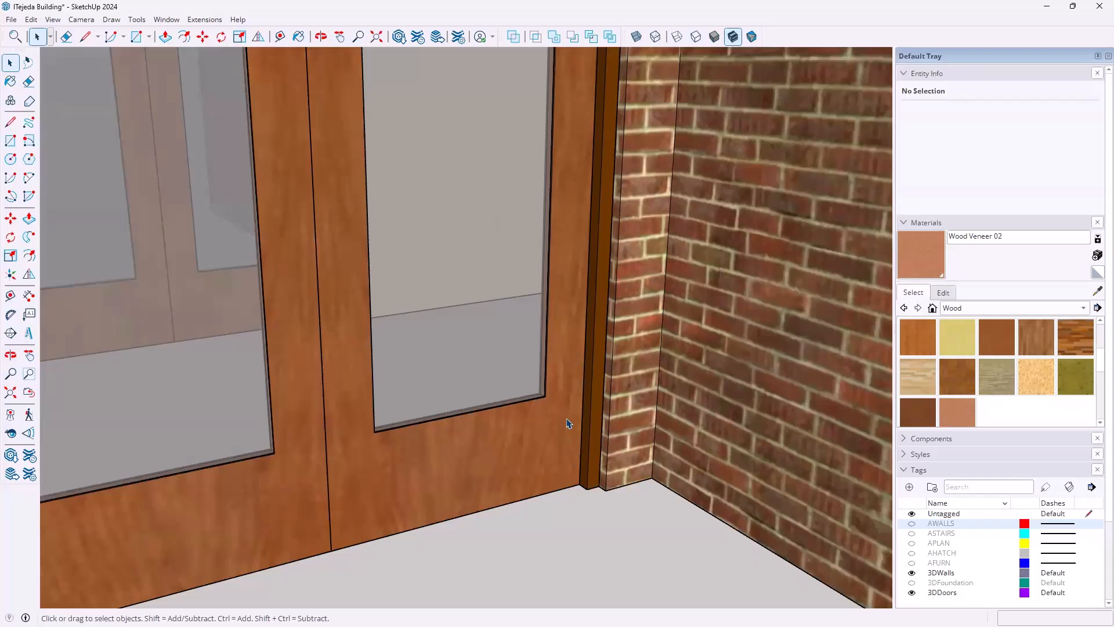
pyautogui.scroll(-3, 560, 427)
pyautogui.scroll(6, 548, 426)
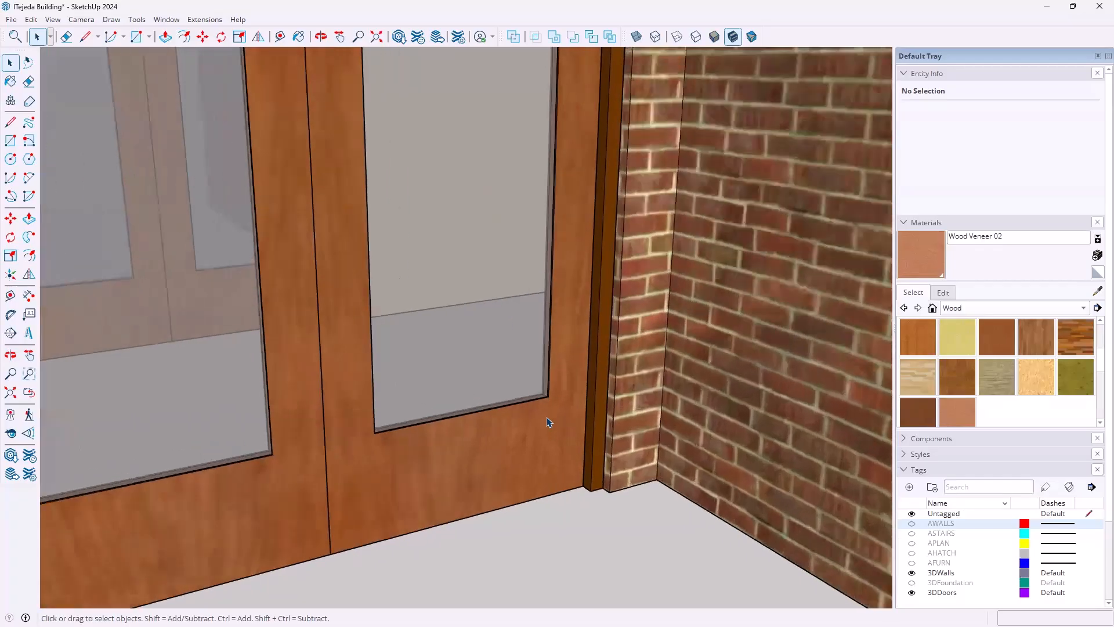
pyautogui.scroll(2, 548, 351)
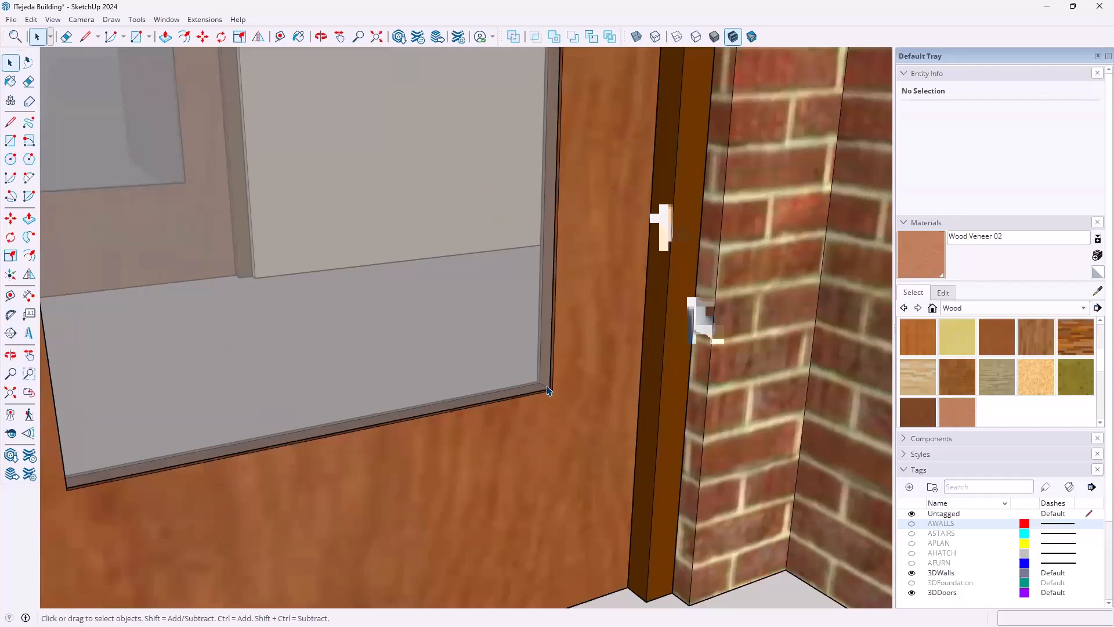
pyautogui.scroll(-6, 547, 390)
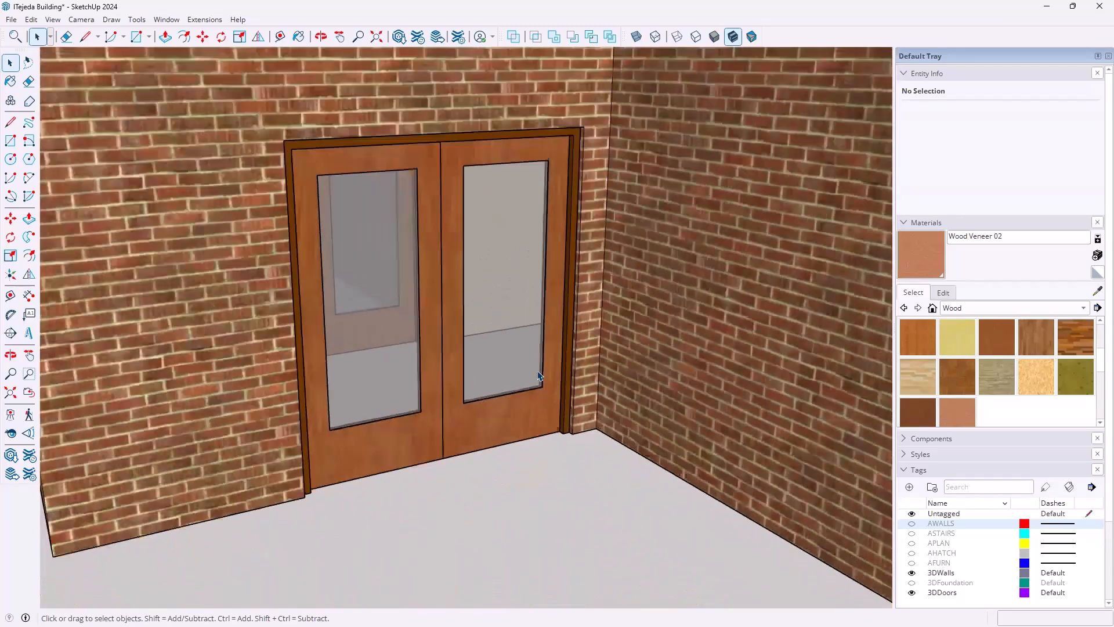
pyautogui.scroll(-6, 540, 380)
pyautogui.moveTo(447, 278); pyautogui.dragTo(834, 226, button='middle')
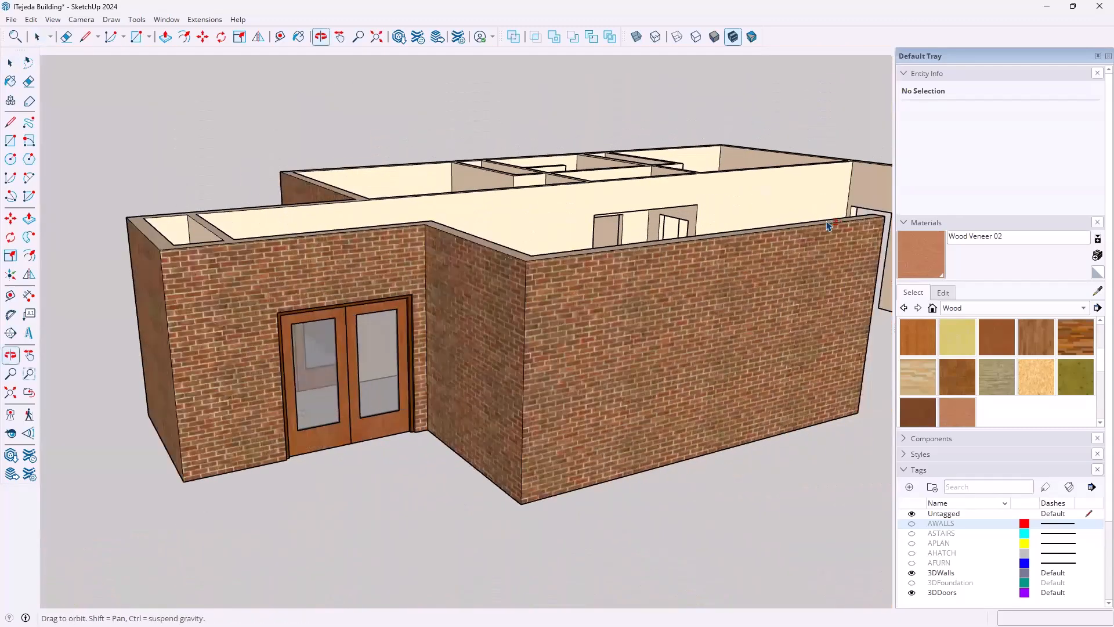
# - Push/Pull the outer face of the window frame 1" inward from the brick wall surface
pyautogui.moveTo(520, 262); pyautogui.dragTo(140, 308, button='middle')
pyautogui.moveTo(585, 311); pyautogui.dragTo(540, 424, button='middle')
pyautogui.scroll(6, 542, 435)
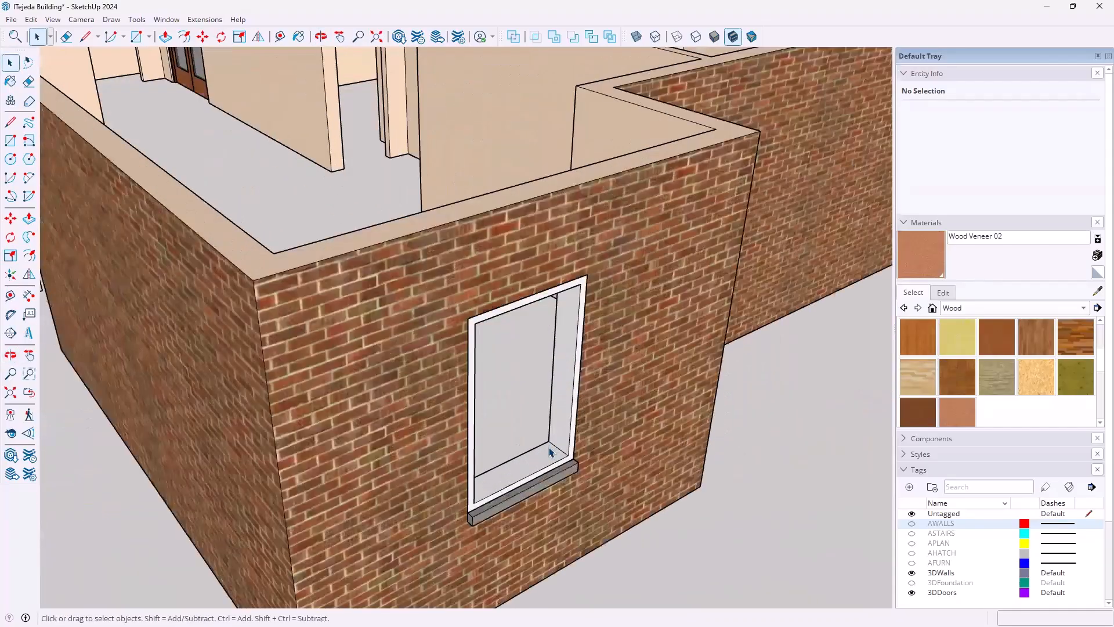
pyautogui.scroll(3, 550, 452)
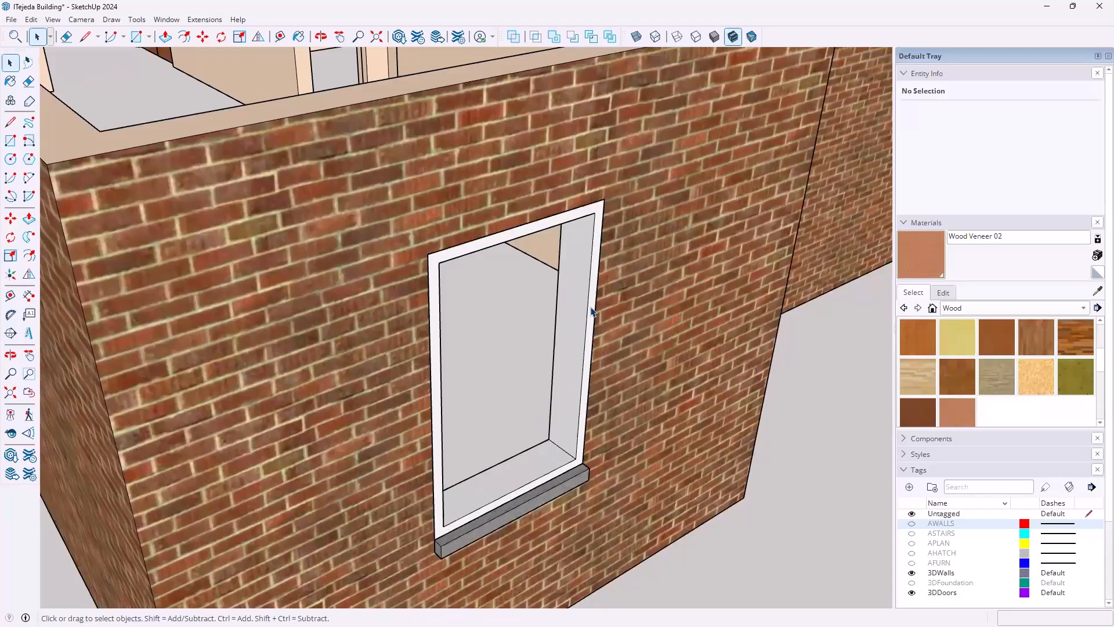
pyautogui.click(592, 331)
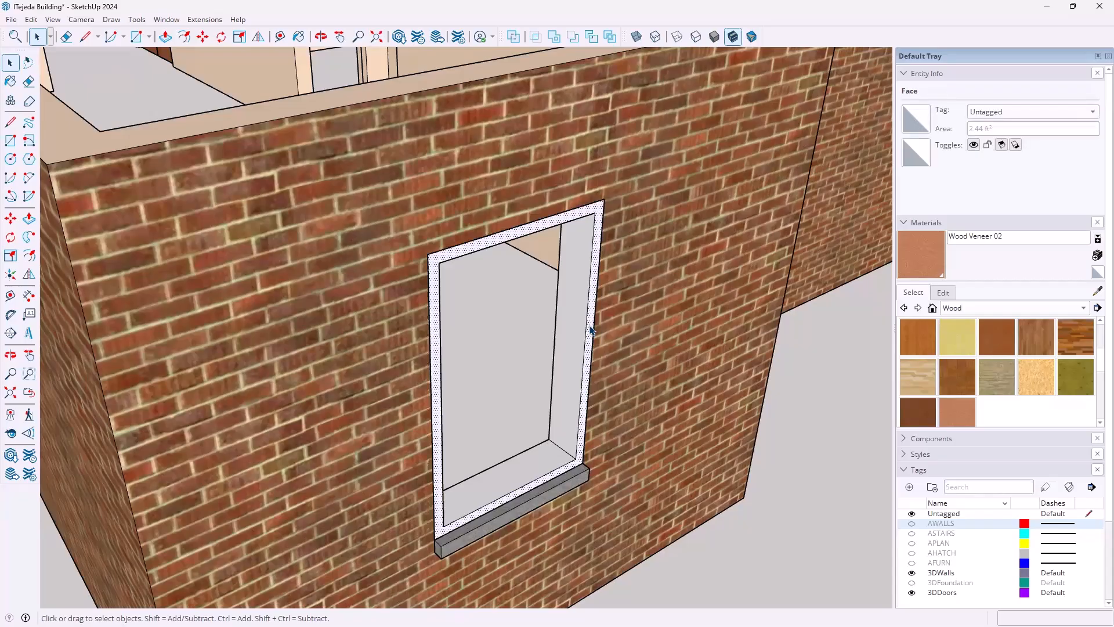
pyautogui.press('p')
pyautogui.click(588, 335)
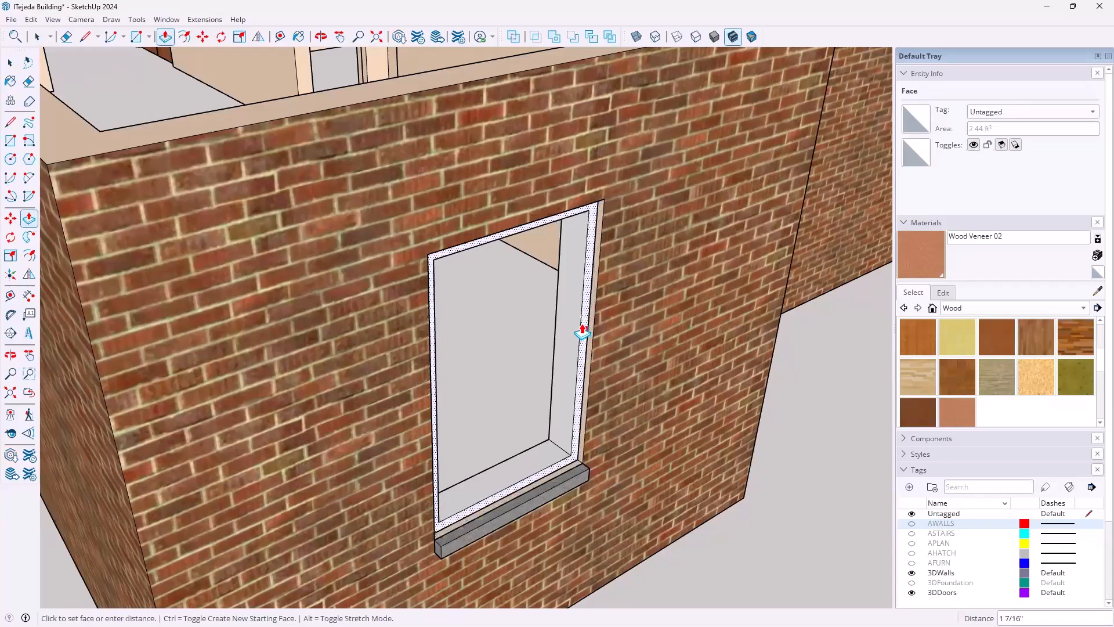
pyautogui.write('1"')
pyautogui.press('Return')
# - Push/Pull the frame's room-side face 1" into the window opening
pyautogui.scroll(5, 510, 348)
pyautogui.moveTo(492, 343); pyautogui.dragTo(292, 198, button='middle')
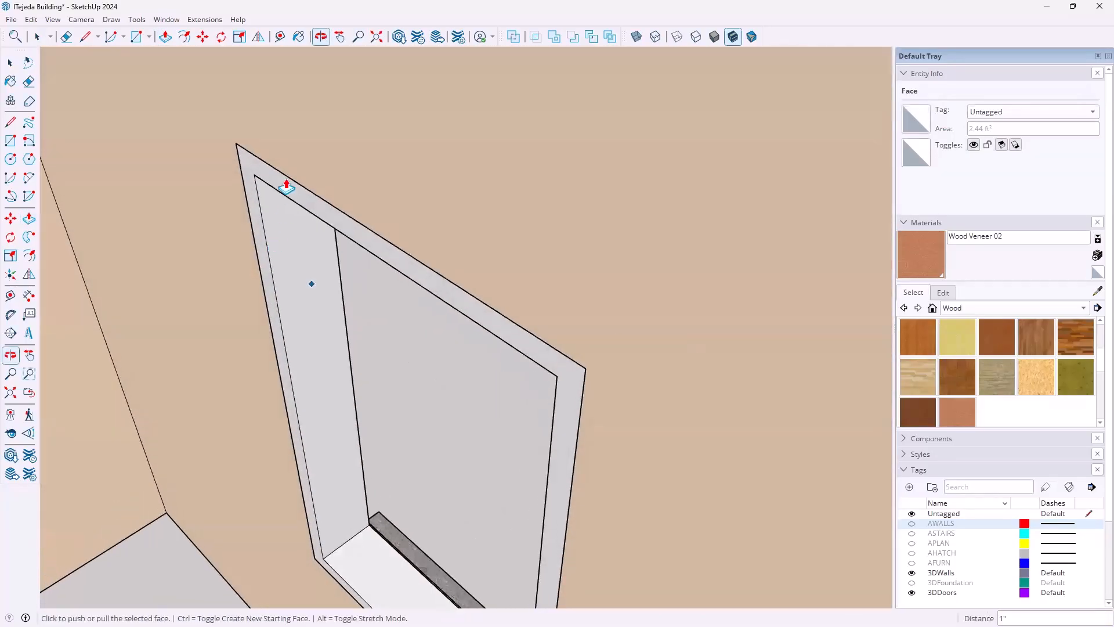
pyautogui.press('space')
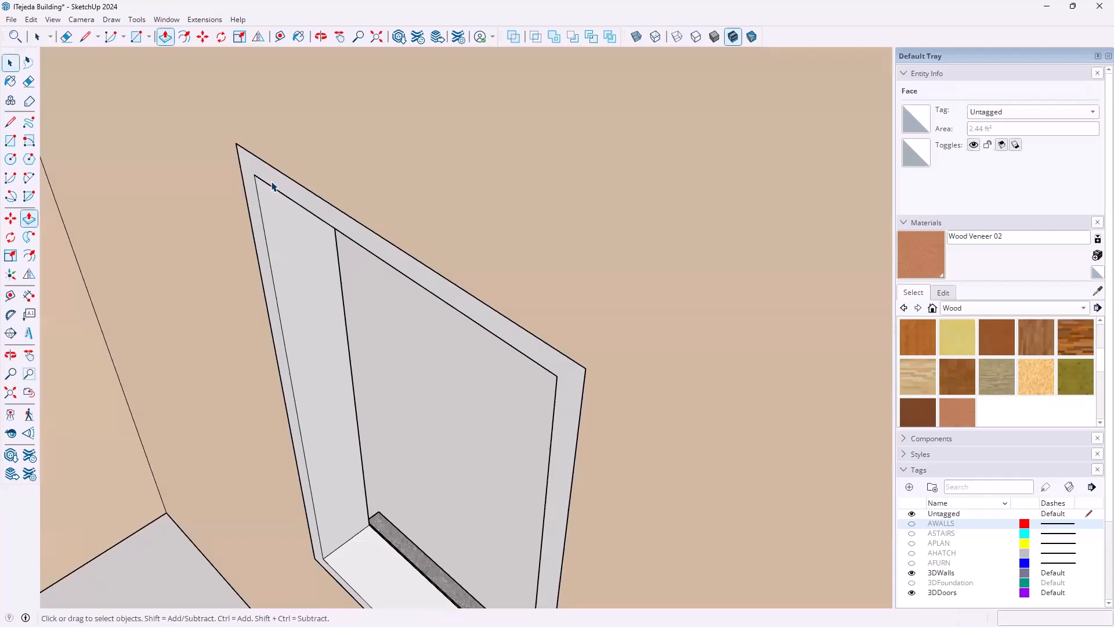
pyautogui.press('p')
pyautogui.click(276, 190)
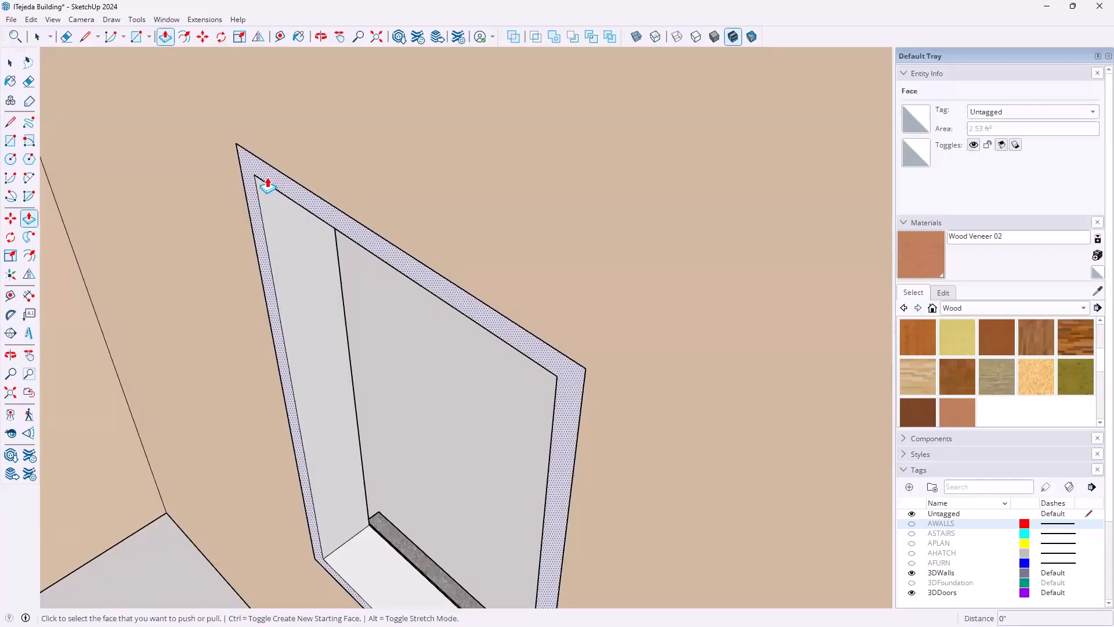
pyautogui.click(265, 180)
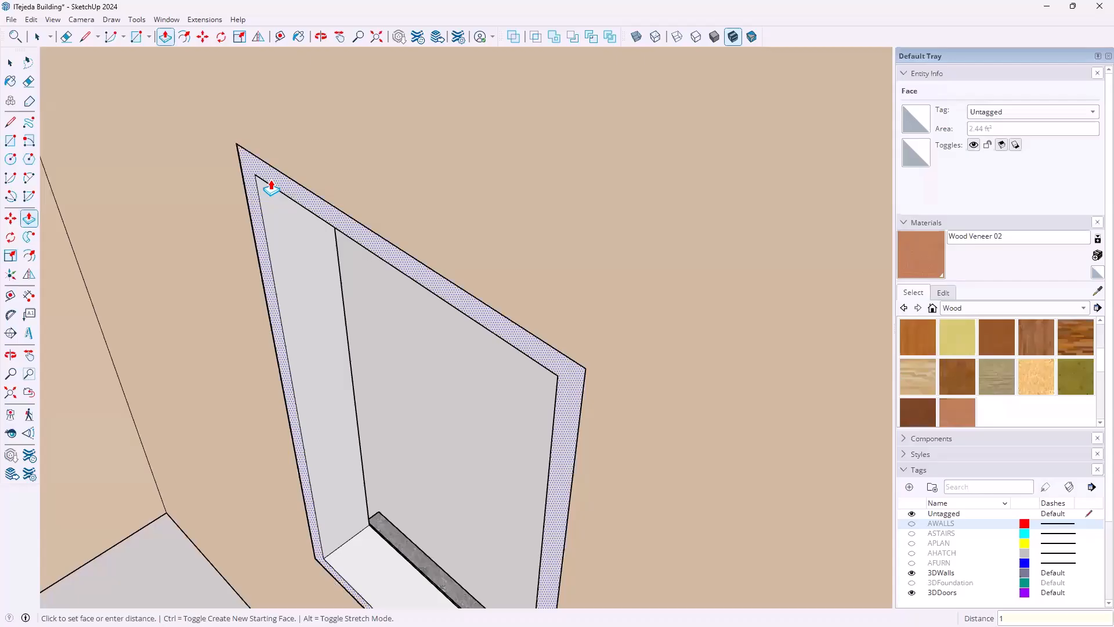
pyautogui.click(271, 187)
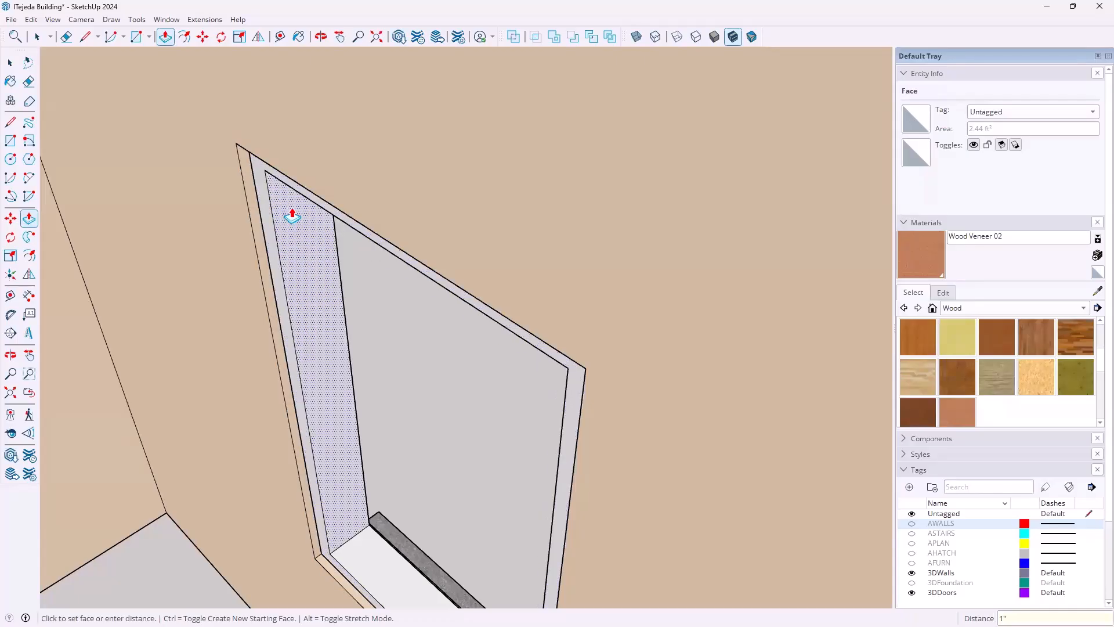
pyautogui.scroll(-4, 314, 232)
pyautogui.moveTo(368, 330); pyautogui.dragTo(348, 406, button='middle')
pyautogui.moveTo(561, 317); pyautogui.dragTo(363, 259, button='middle')
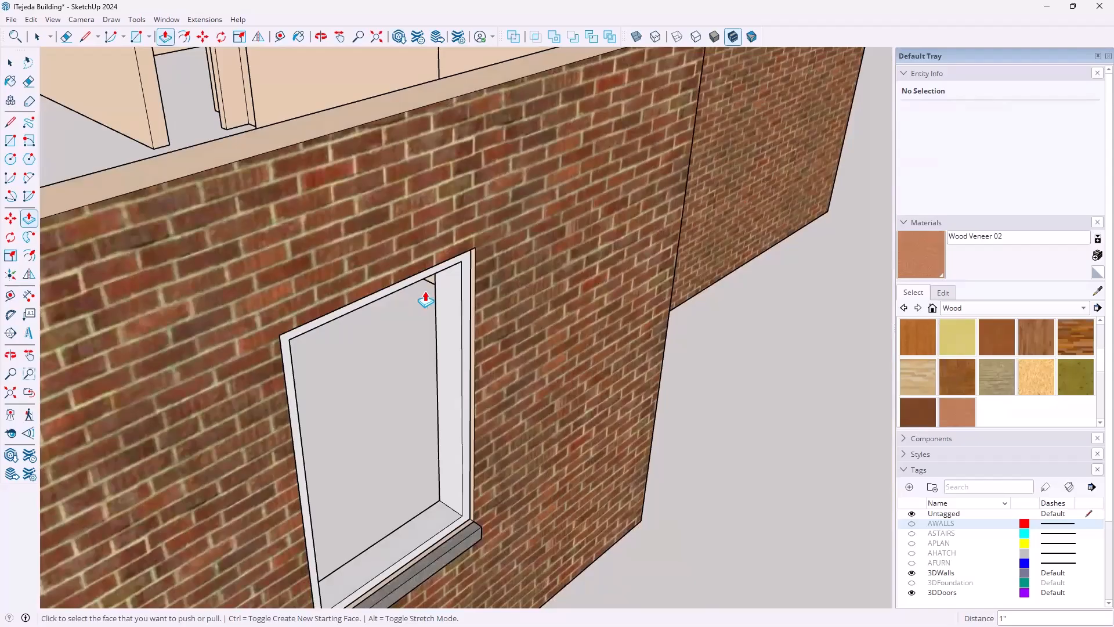
pyautogui.click(465, 292)
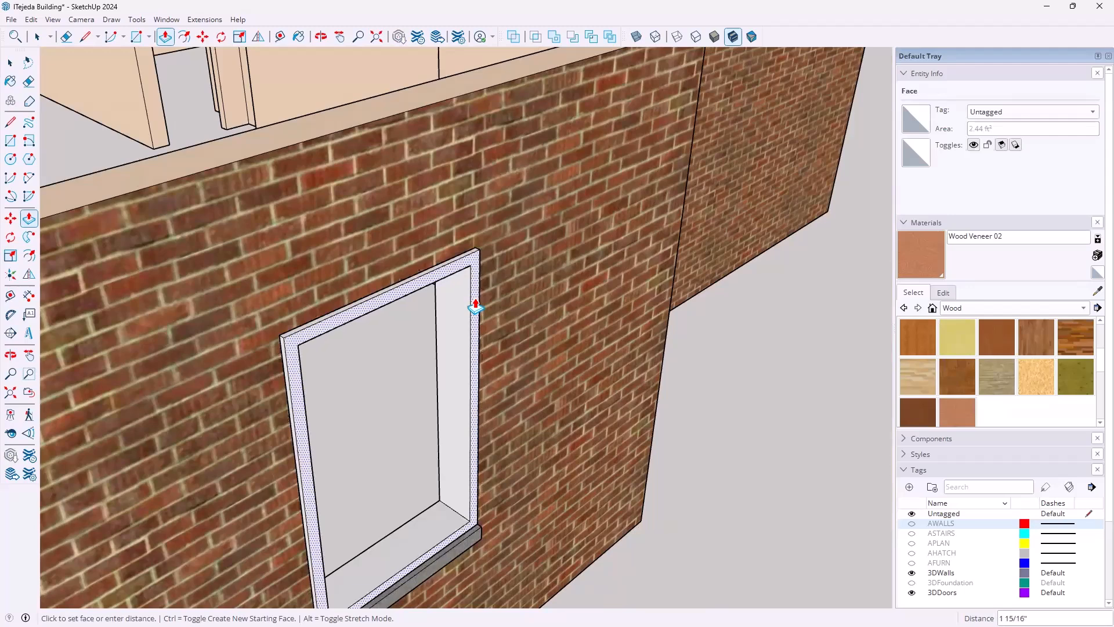
pyautogui.click(475, 306)
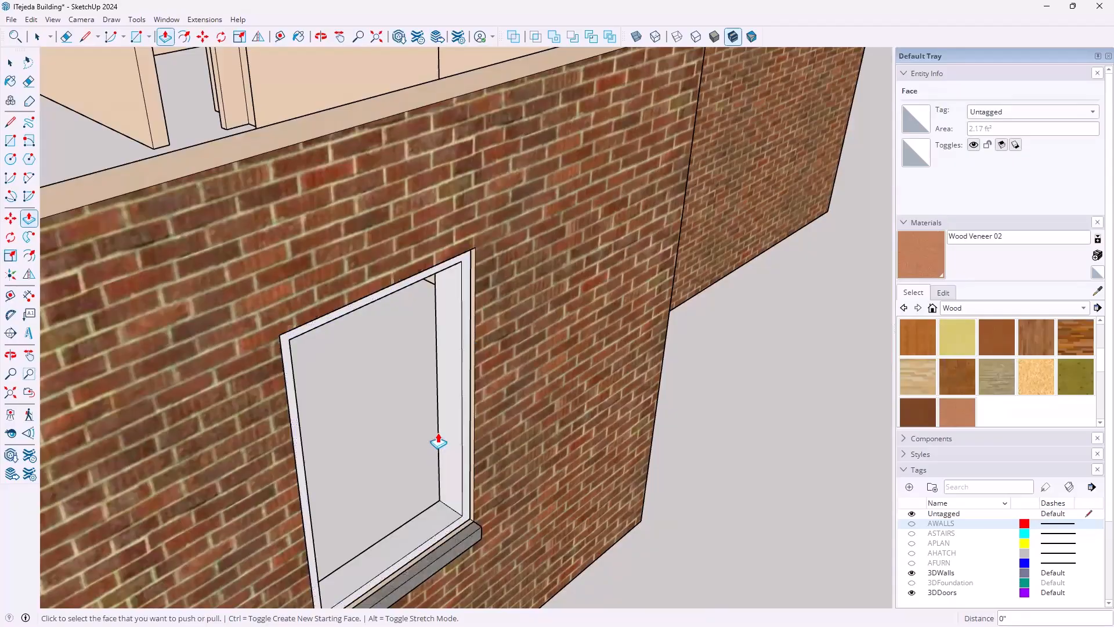
# - Make a group from the complete window frame geometry
pyautogui.moveTo(532, 341); pyautogui.dragTo(607, 417, button='middle')
pyautogui.scroll(2, 547, 418)
pyautogui.scroll(2, 538, 421)
pyautogui.press('space')
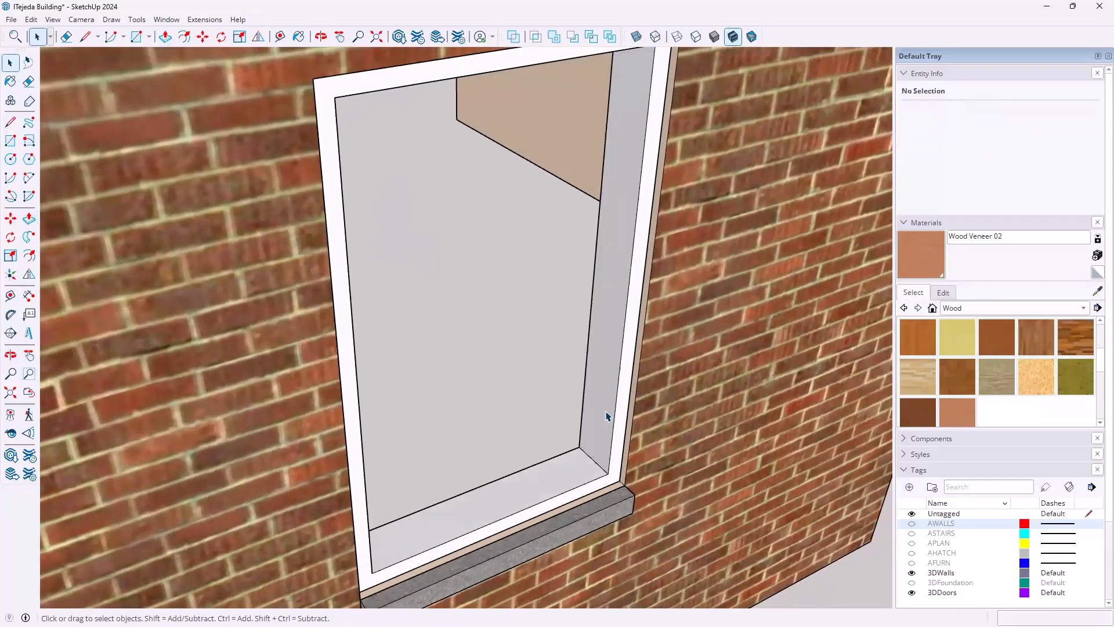
pyautogui.tripleClick(607, 415)
pyautogui.rightClick(607, 415)
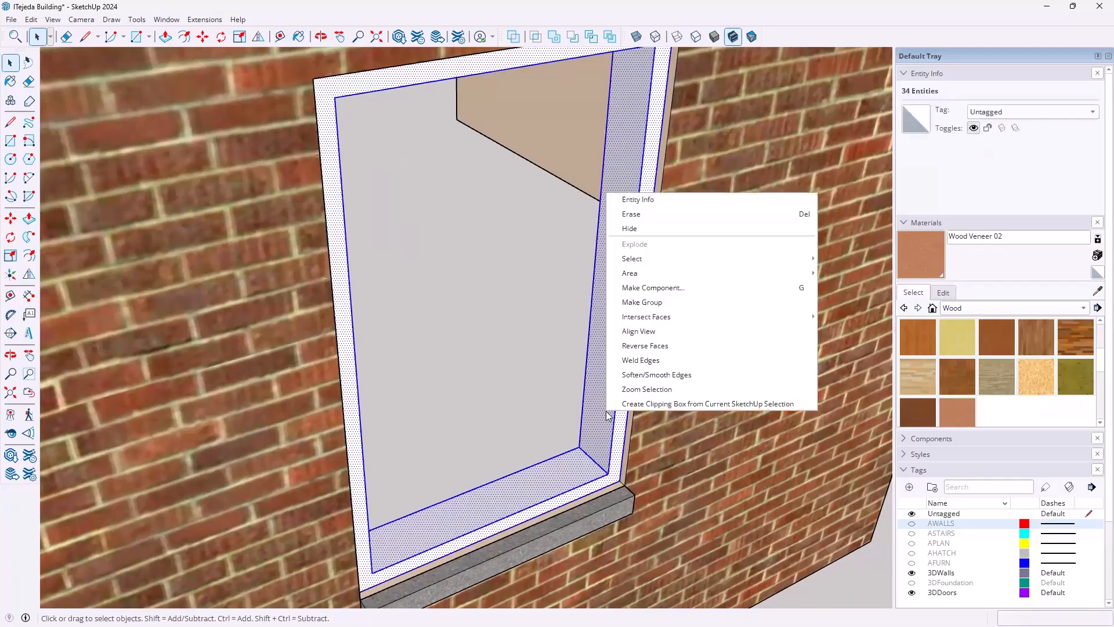
pyautogui.click(639, 302)
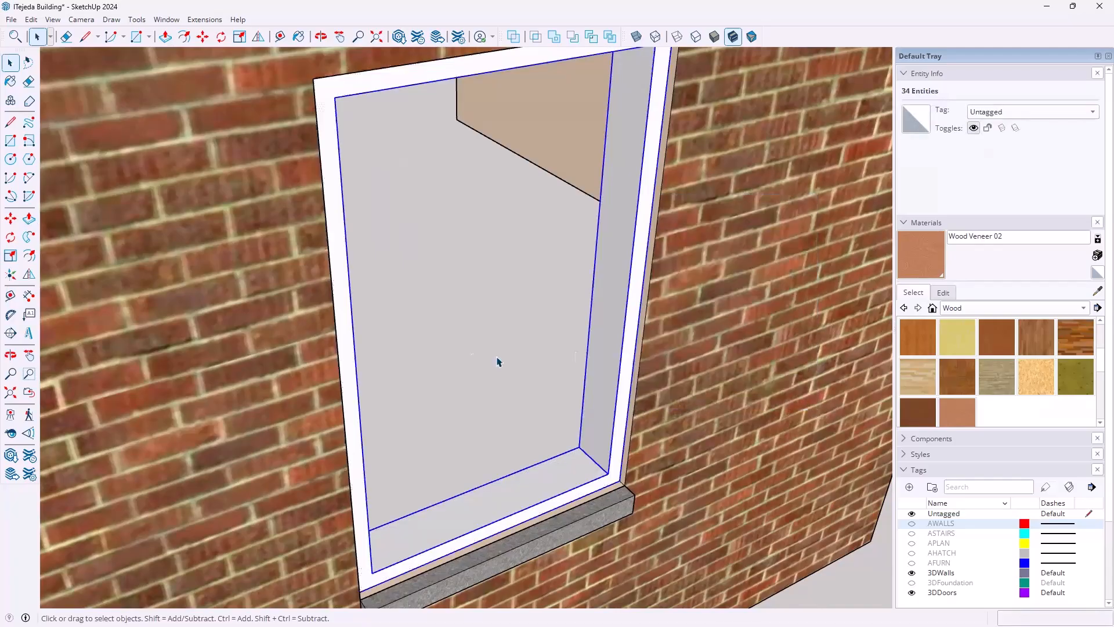
pyautogui.press('Escape')
# - Sample the dark brown Color C08 material from the frame of the glazed double doors
pyautogui.scroll(-6, 574, 323)
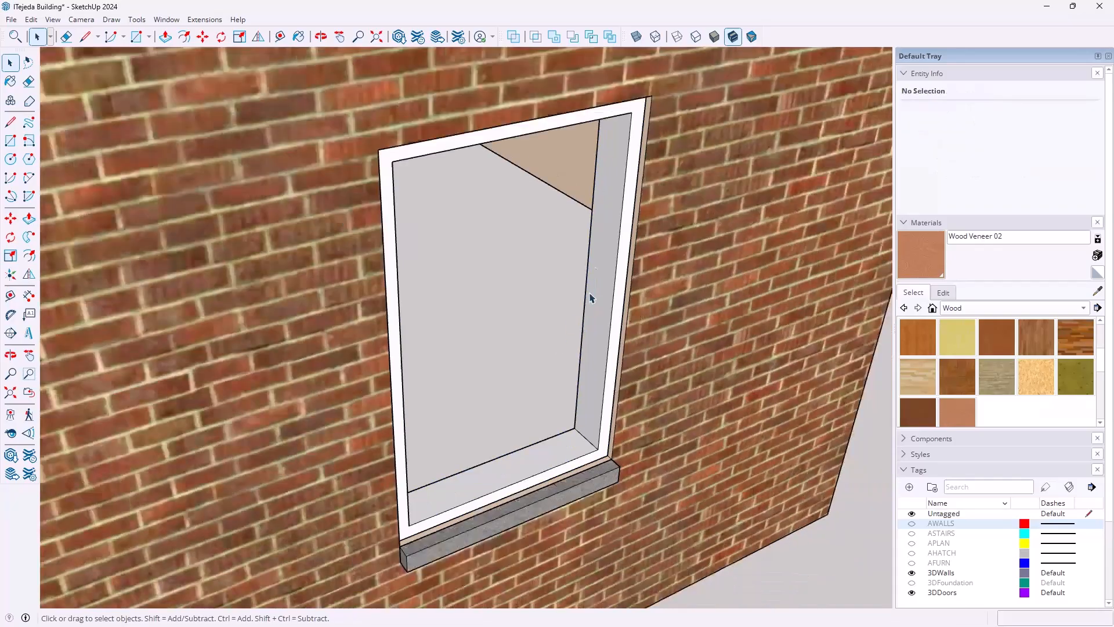
pyautogui.scroll(-3, 591, 273)
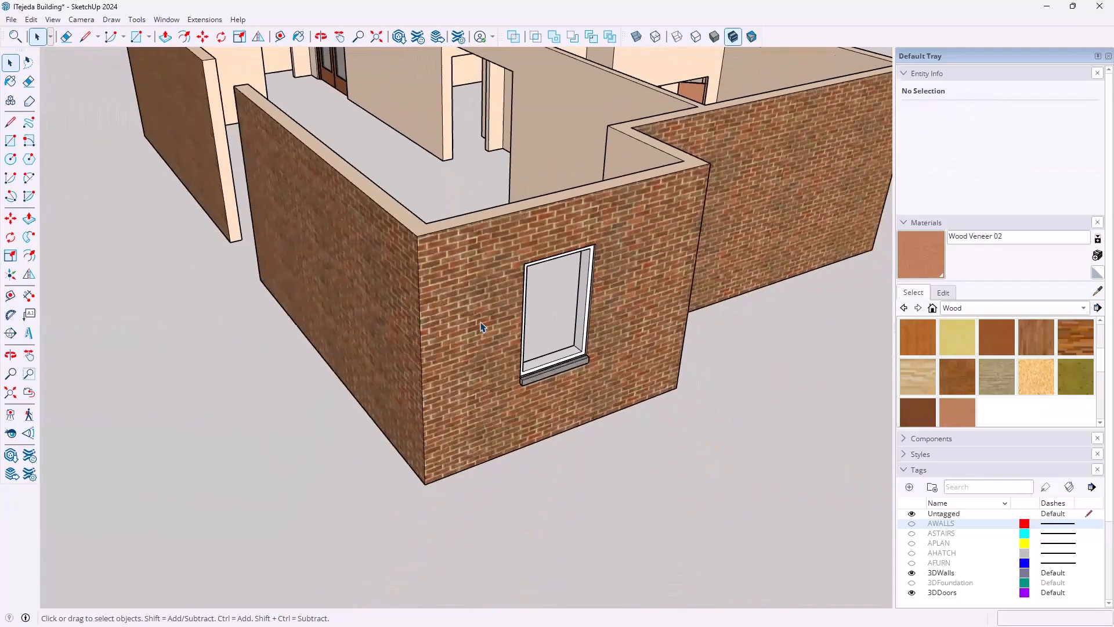
pyautogui.scroll(-3, 391, 259)
pyautogui.moveTo(365, 281); pyautogui.dragTo(312, 306, button='middle')
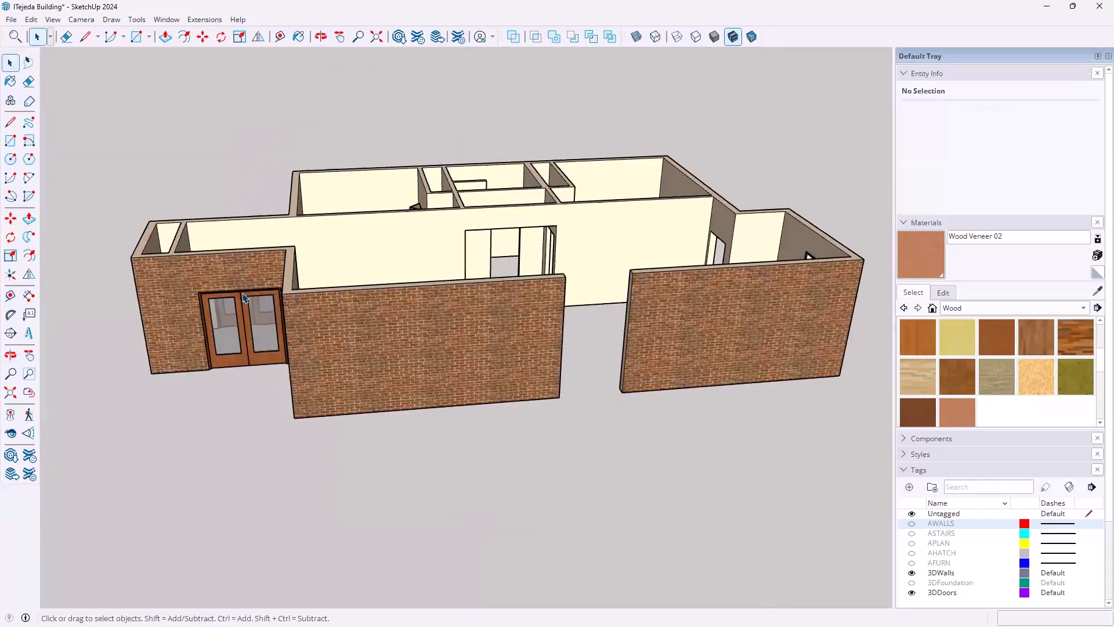
pyautogui.moveTo(728, 346); pyautogui.dragTo(635, 319, button='middle')
pyautogui.scroll(5, 555, 259)
pyautogui.scroll(6, 555, 259)
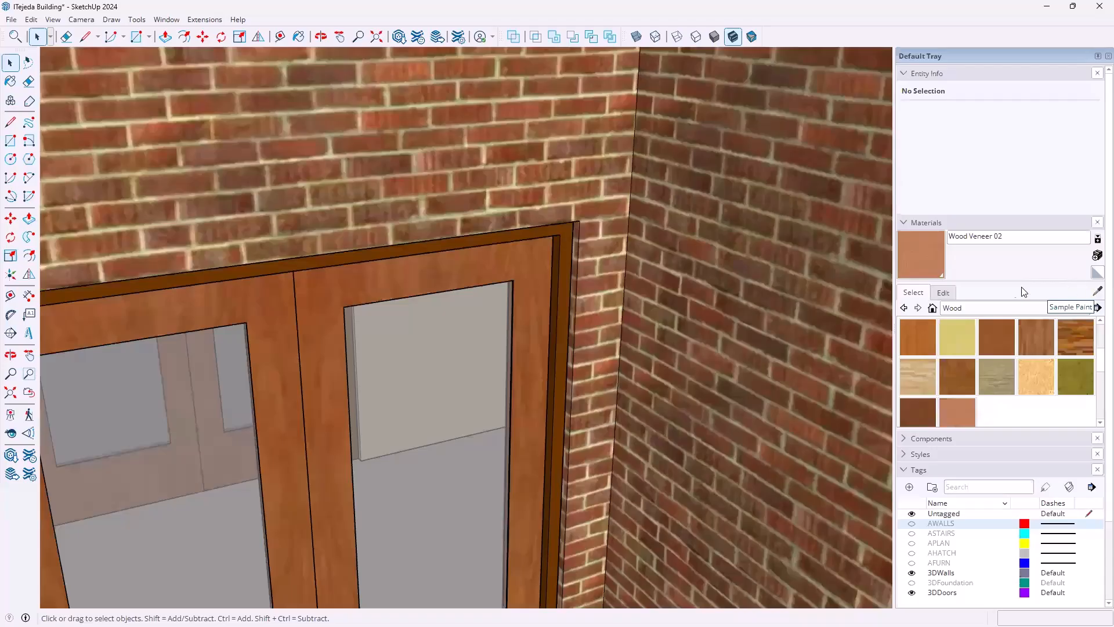
pyautogui.click(944, 292)
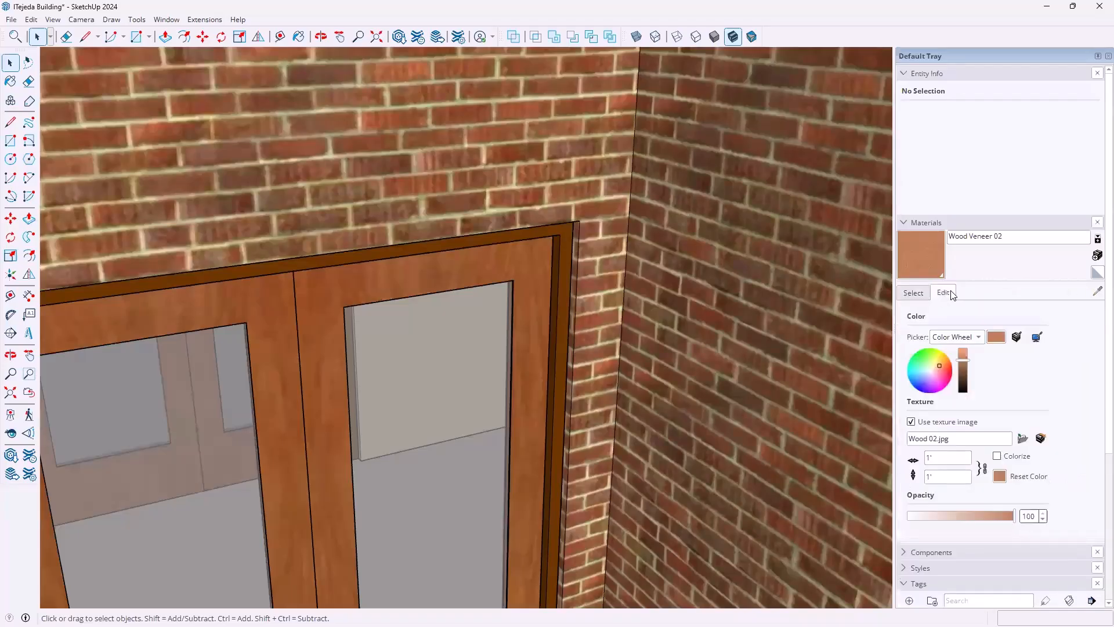
pyautogui.click(913, 293)
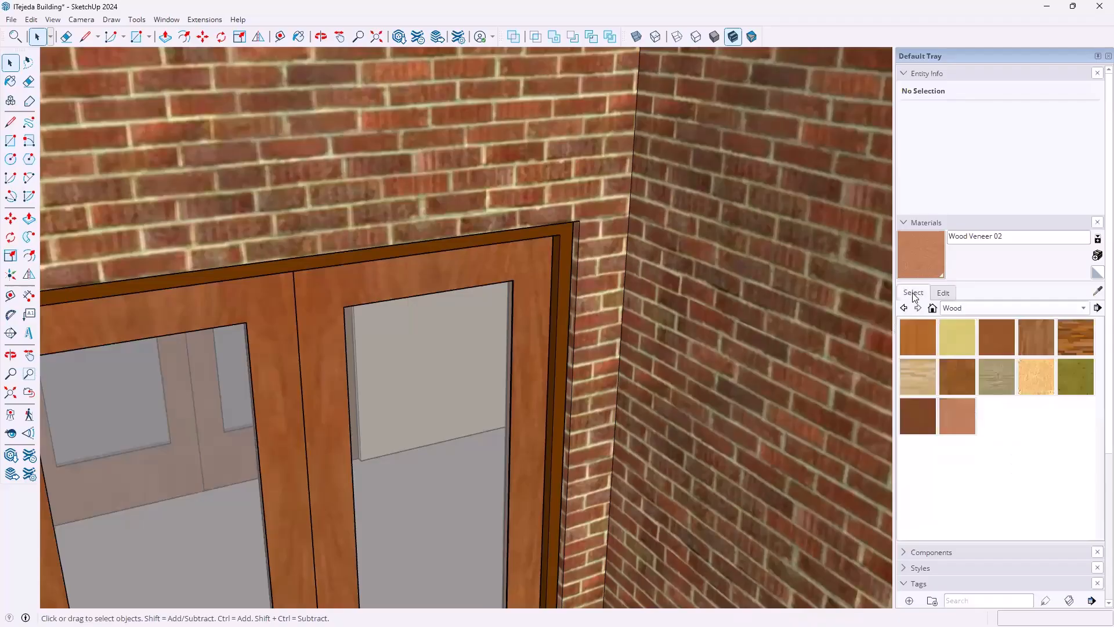
pyautogui.click(1098, 292)
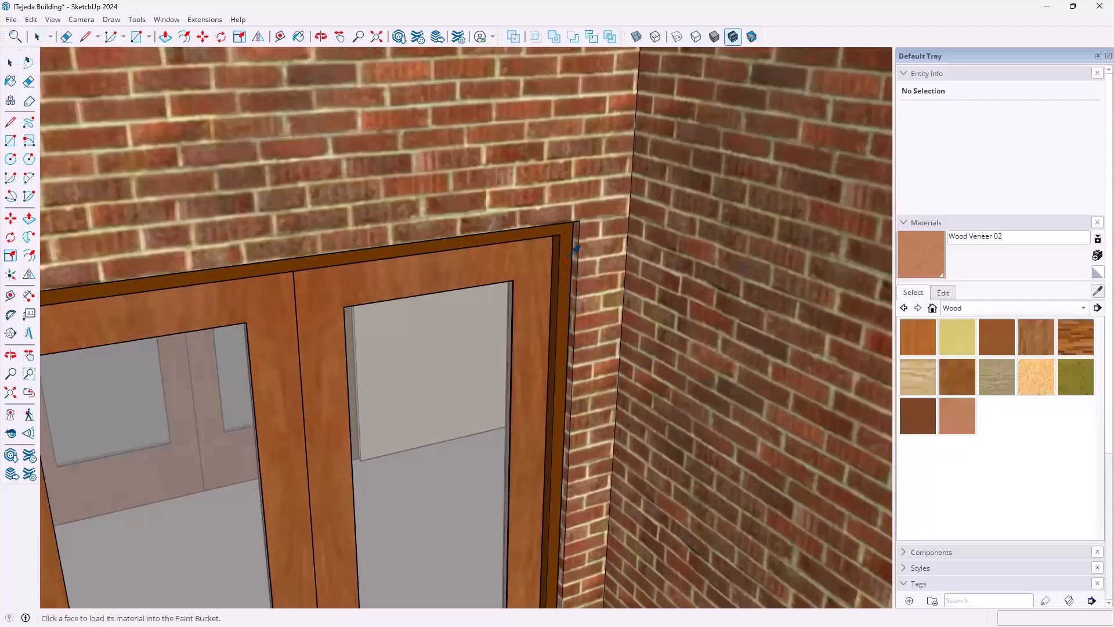
pyautogui.scroll(3, 576, 250)
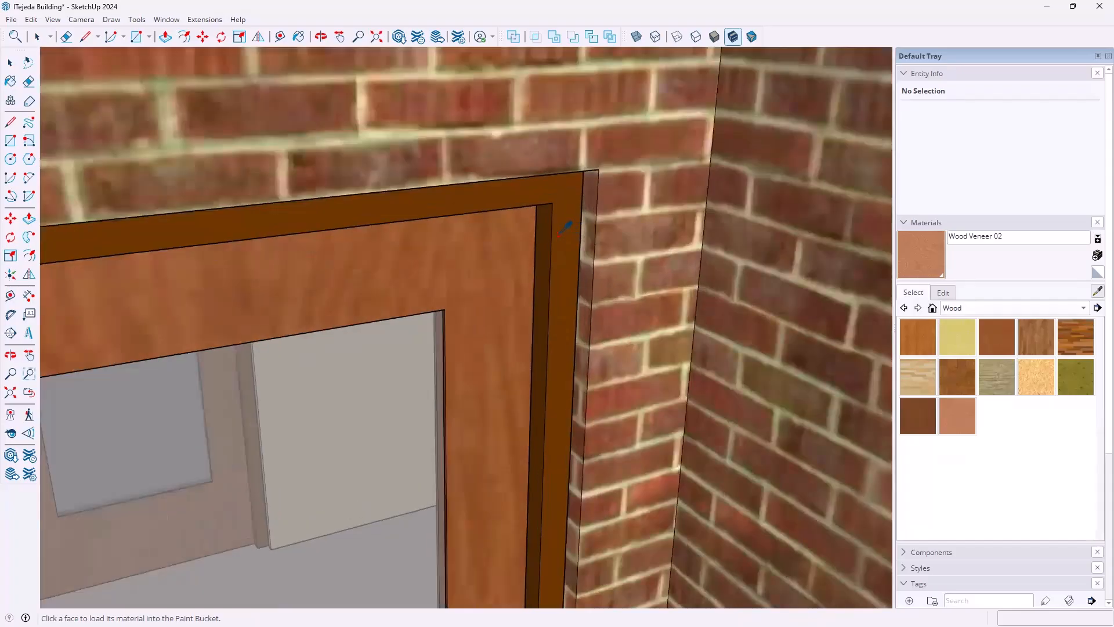
pyautogui.click(561, 219)
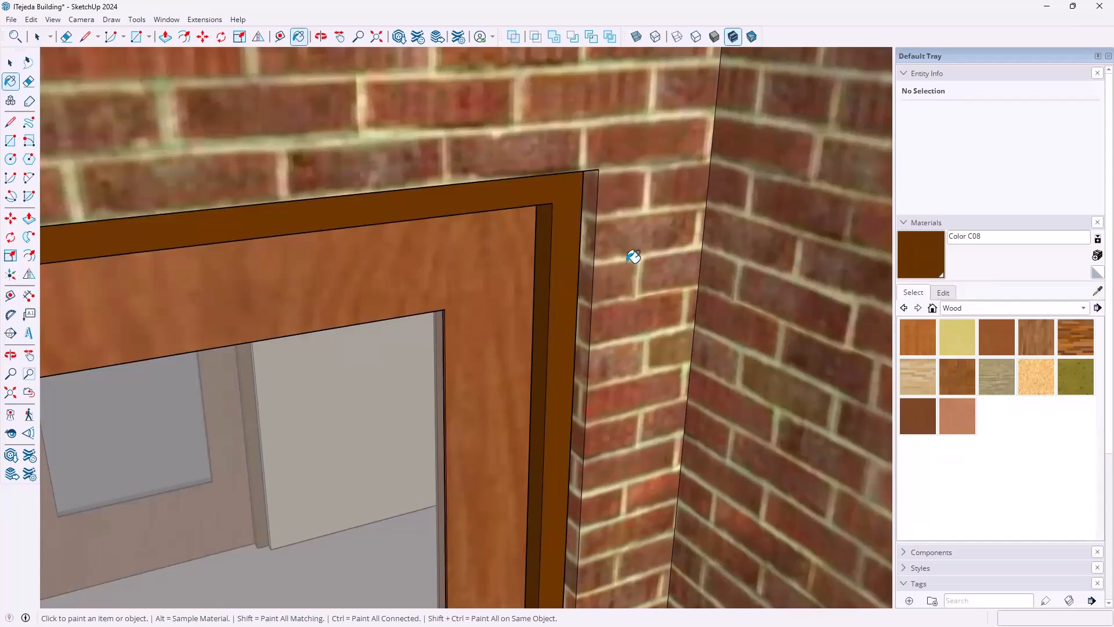
# - Paint the grouped window frame with the sampled Color C08 material
pyautogui.scroll(-10, 632, 261)
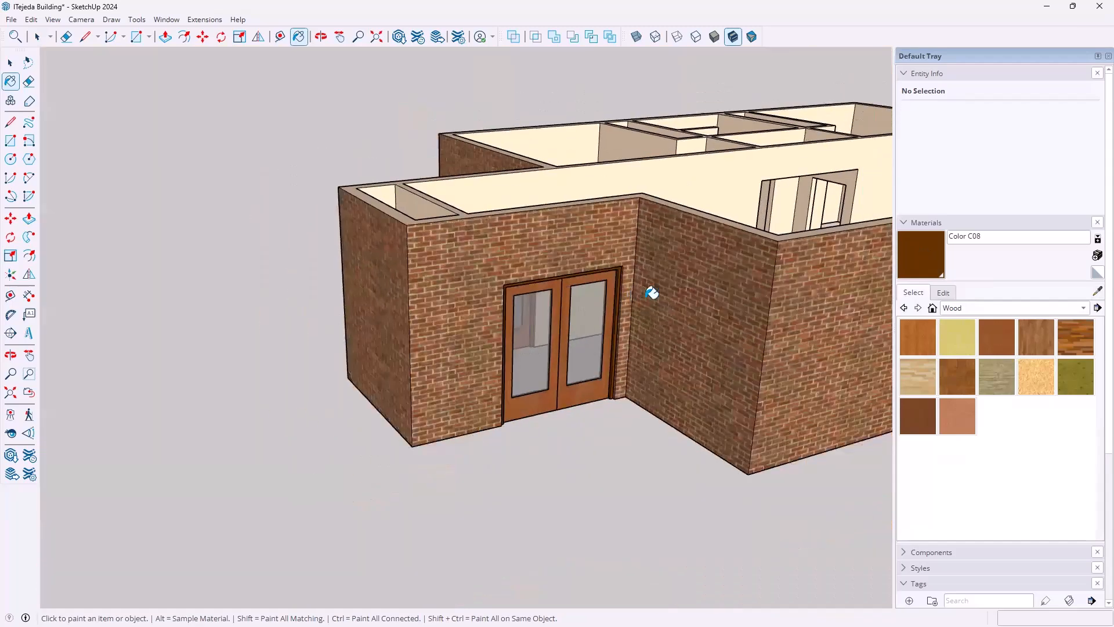
pyautogui.moveTo(723, 281)
pyautogui.mouseDown(button='middle')
pyautogui.moveTo(363, 325)
pyautogui.moveTo(677, 279)
pyautogui.moveTo(363, 341)
pyautogui.moveTo(622, 311)
pyautogui.moveTo(708, 318)
pyautogui.moveTo(530, 336)
pyautogui.moveTo(526, 359)
pyautogui.mouseUp(button='middle')
pyautogui.scroll(10, 547, 405)
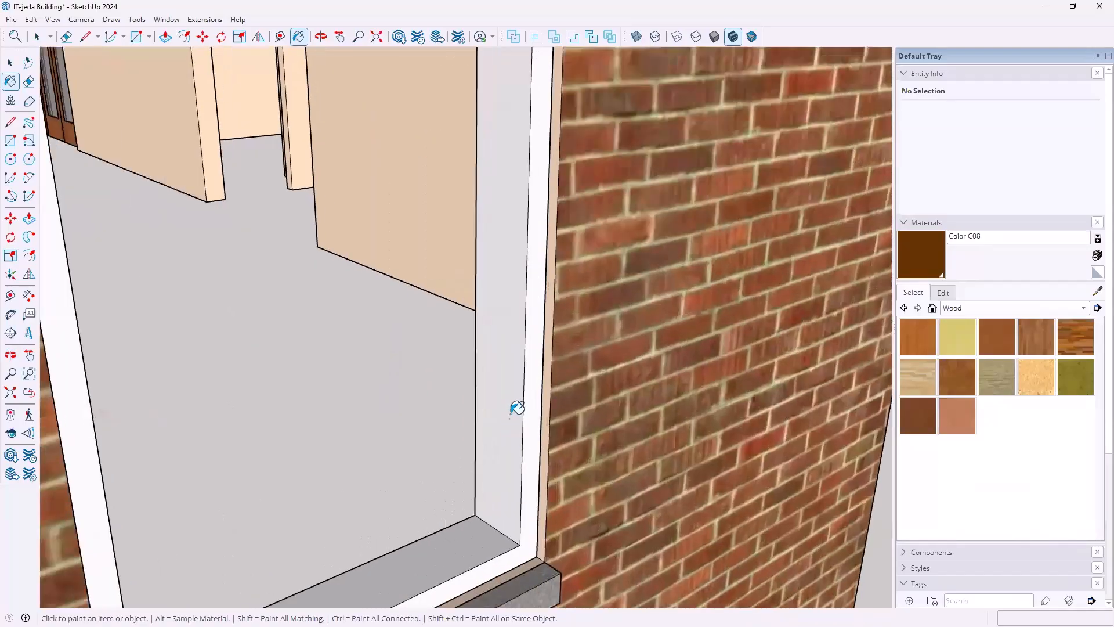
pyautogui.click(518, 403)
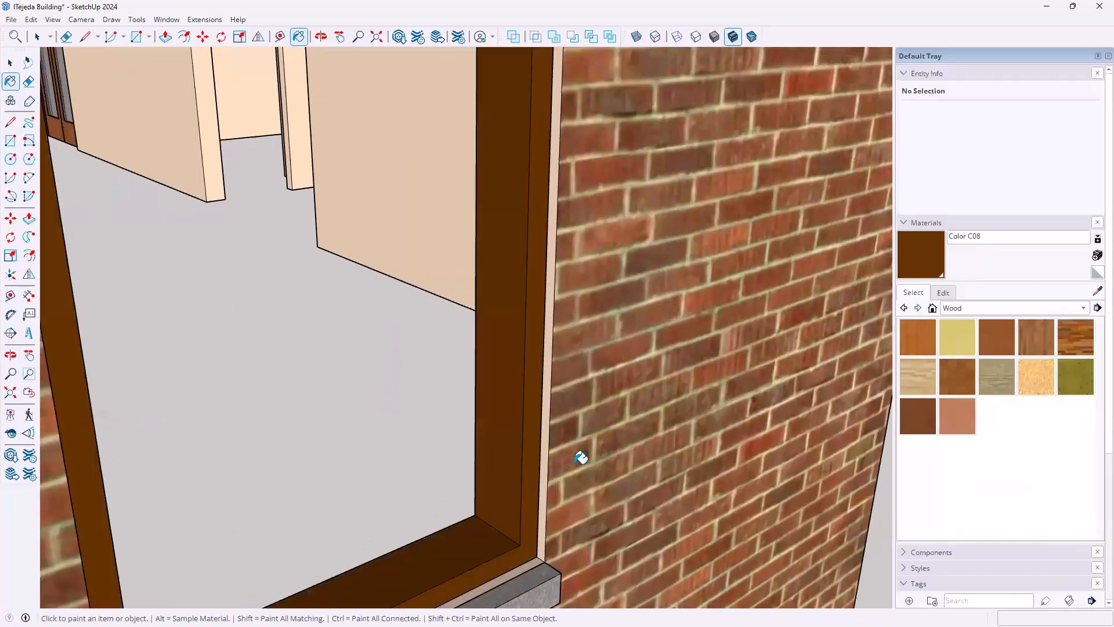
pyautogui.scroll(-10, 581, 458)
pyautogui.moveTo(662, 363)
pyautogui.mouseDown(button='middle')
pyautogui.moveTo(676, 373)
pyautogui.moveTo(294, 406)
pyautogui.moveTo(325, 418)
pyautogui.mouseUp(button='middle')
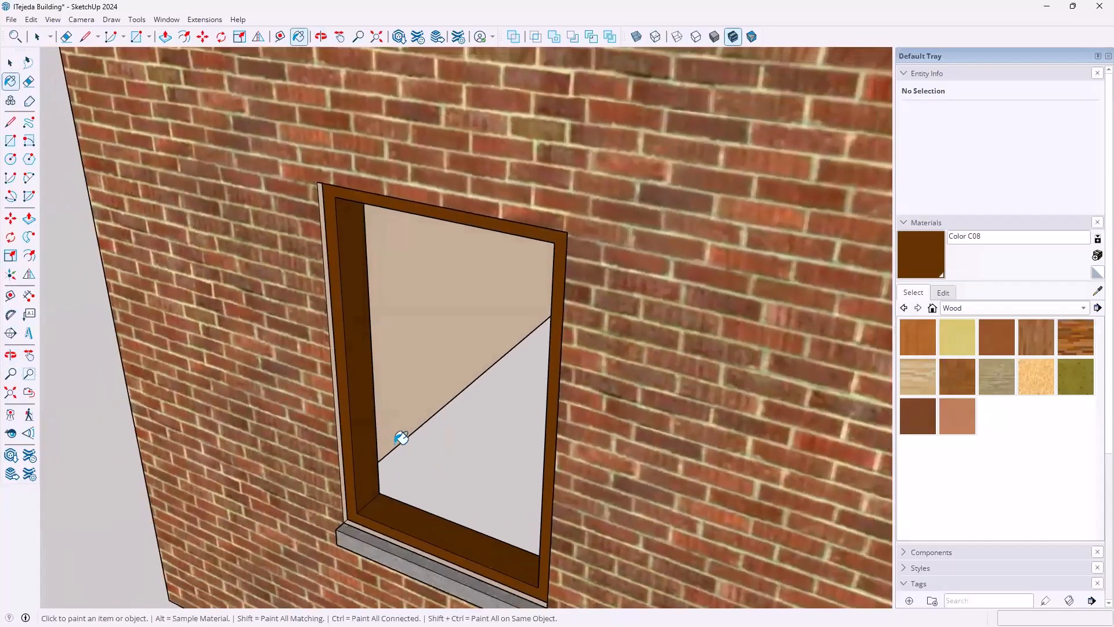
pyautogui.press('space')
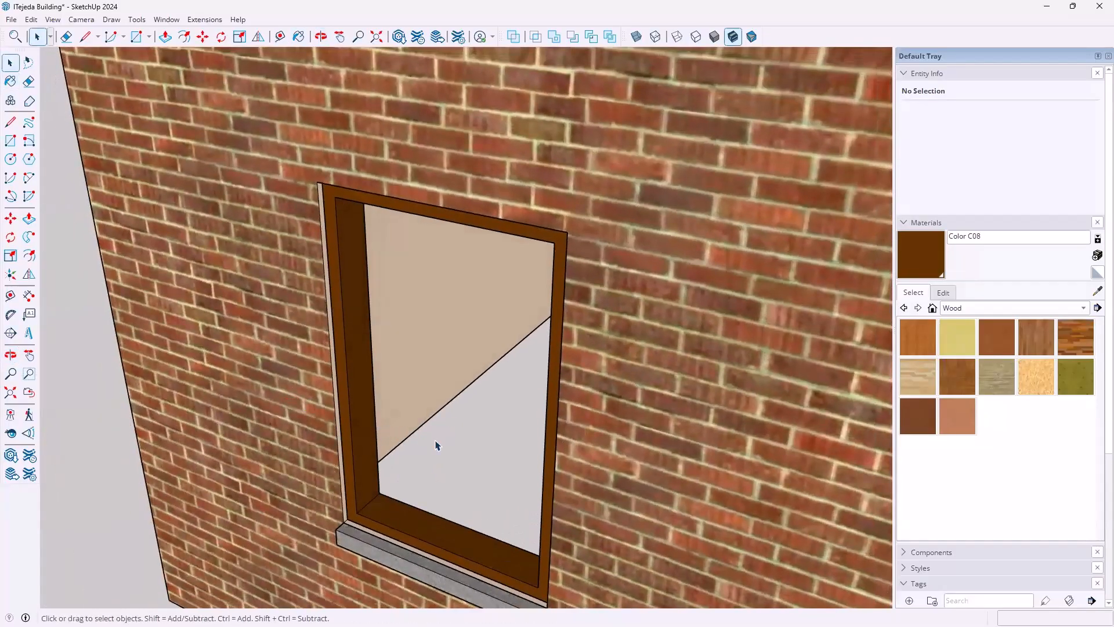
# - Draw a 2' 8" by 4' 4" rectangle across the frame's inner opening and Push/Pull it 1" outward
pyautogui.click(11, 141)
pyautogui.click(335, 197)
pyautogui.click(537, 585)
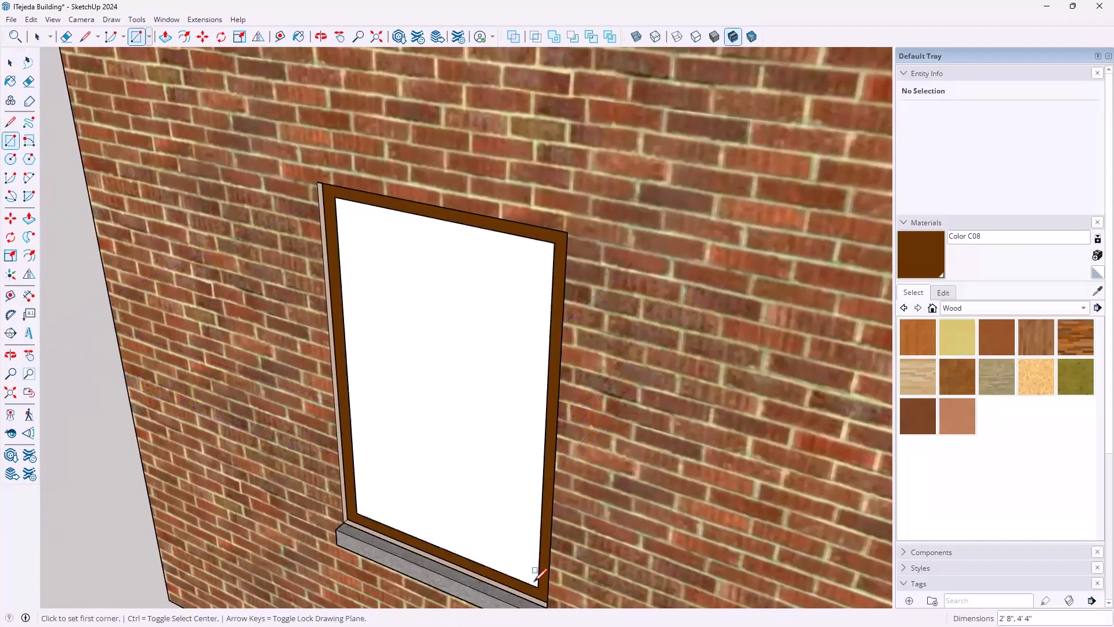
pyautogui.press('p')
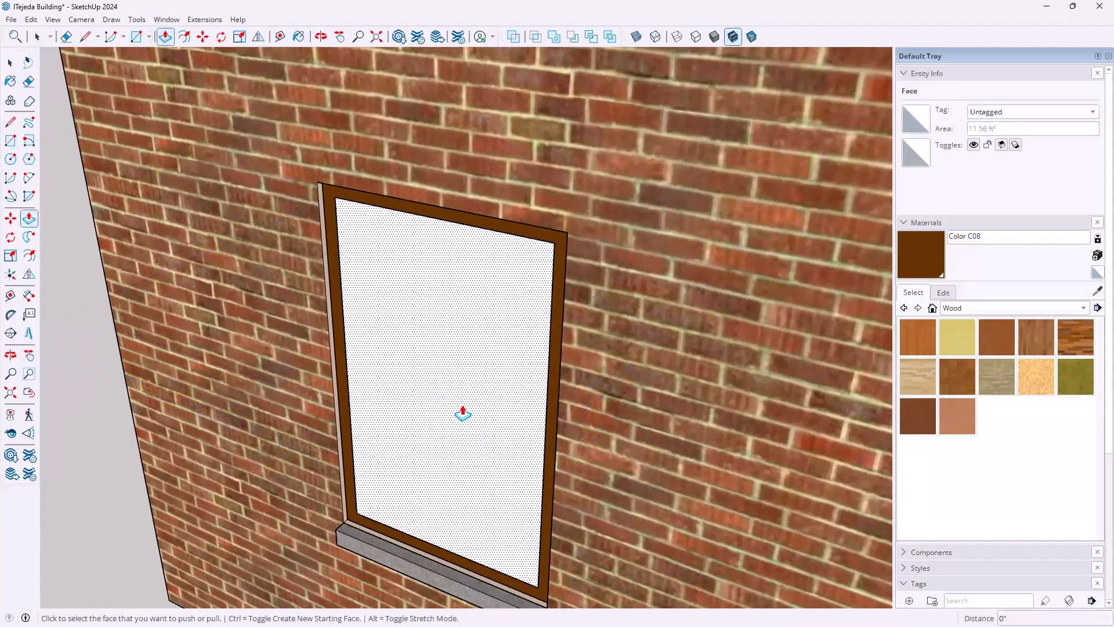
pyautogui.click(452, 420)
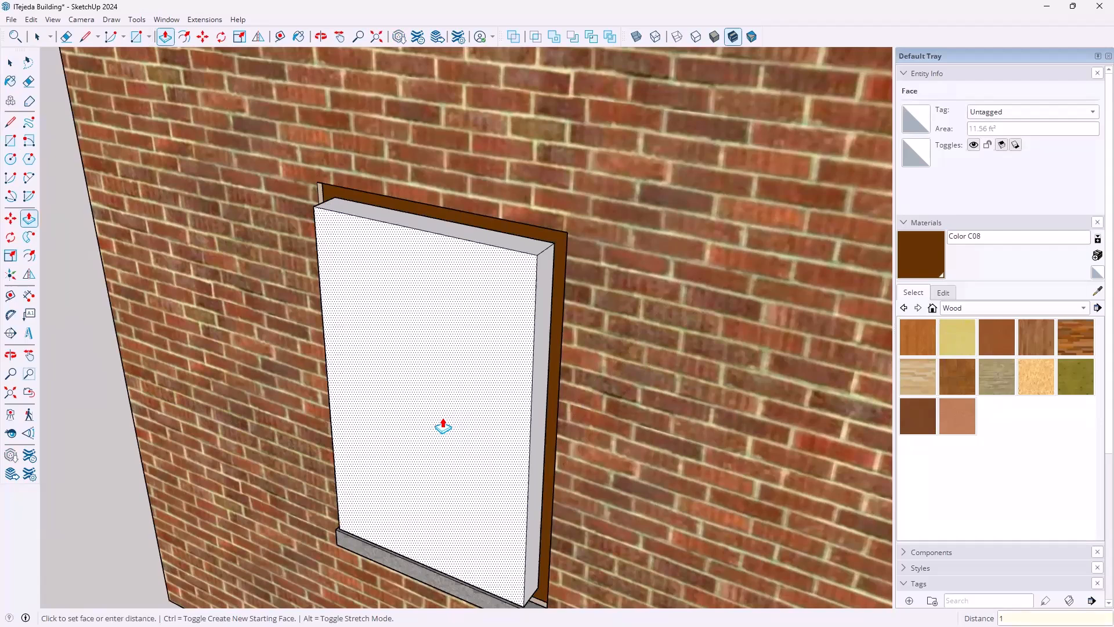
pyautogui.press('Return')
pyautogui.press('space')
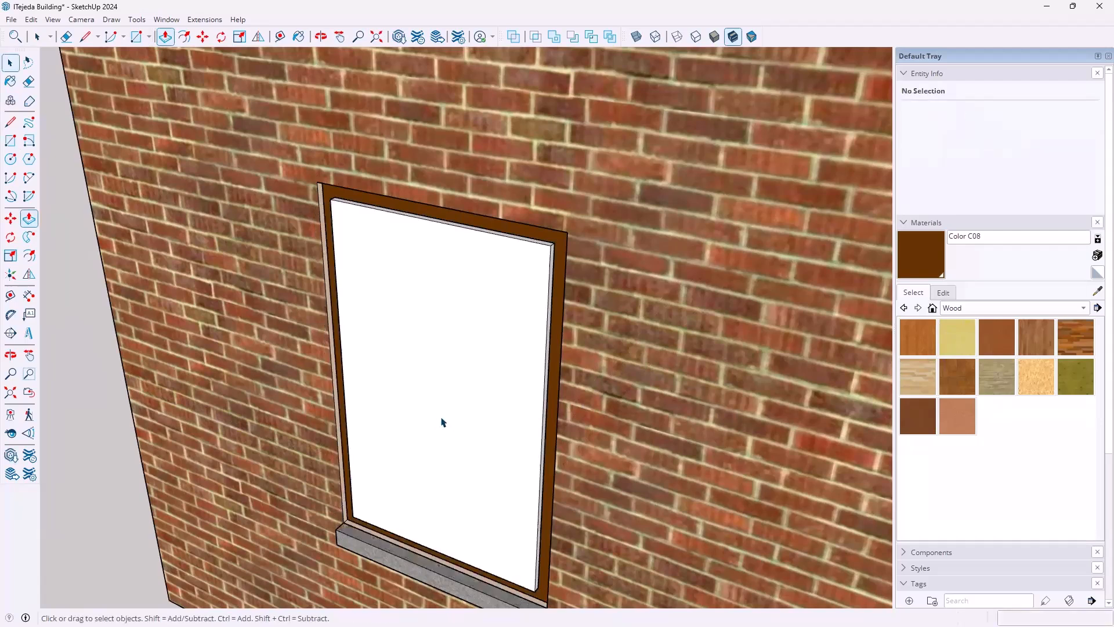
# - Make a group from all the geometry of the white panel inside the window frame
pyautogui.tripleClick(439, 416)
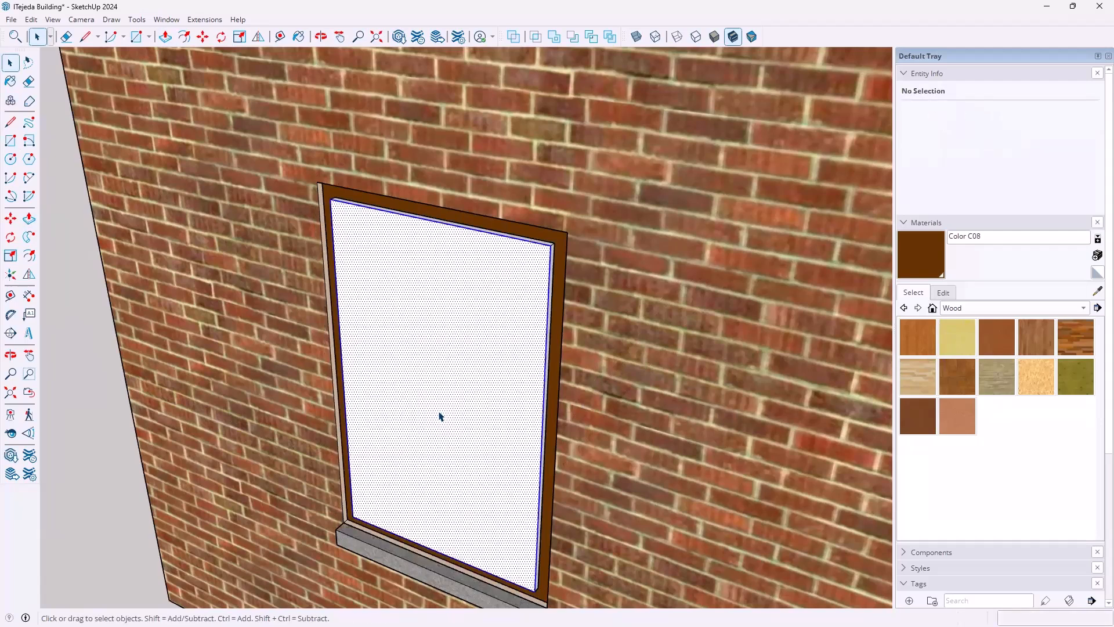
pyautogui.rightClick(439, 416)
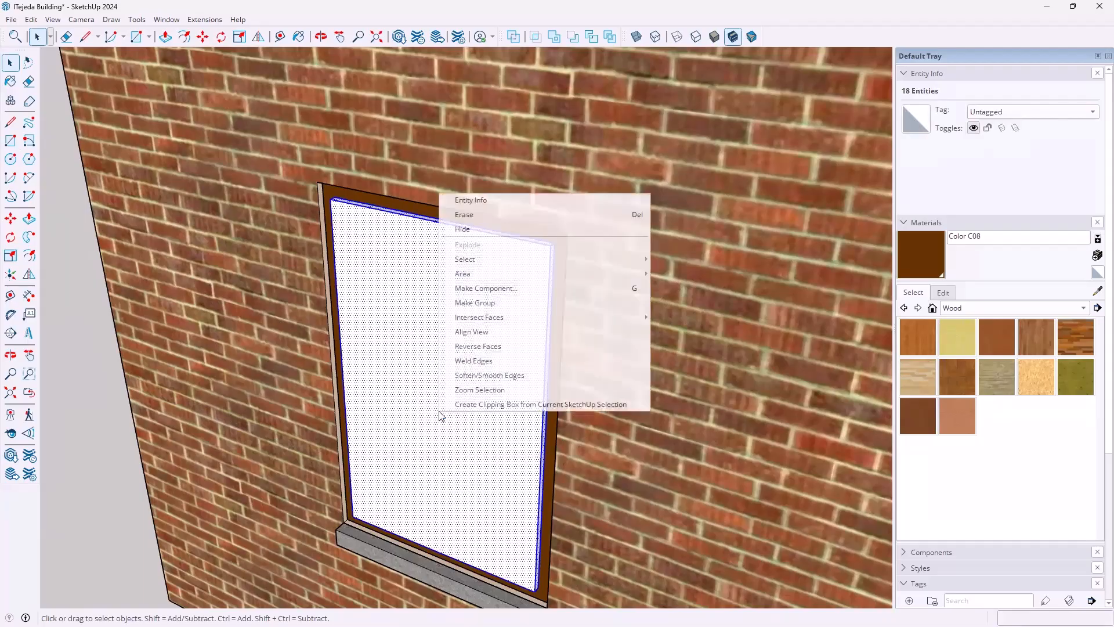
pyautogui.click(488, 303)
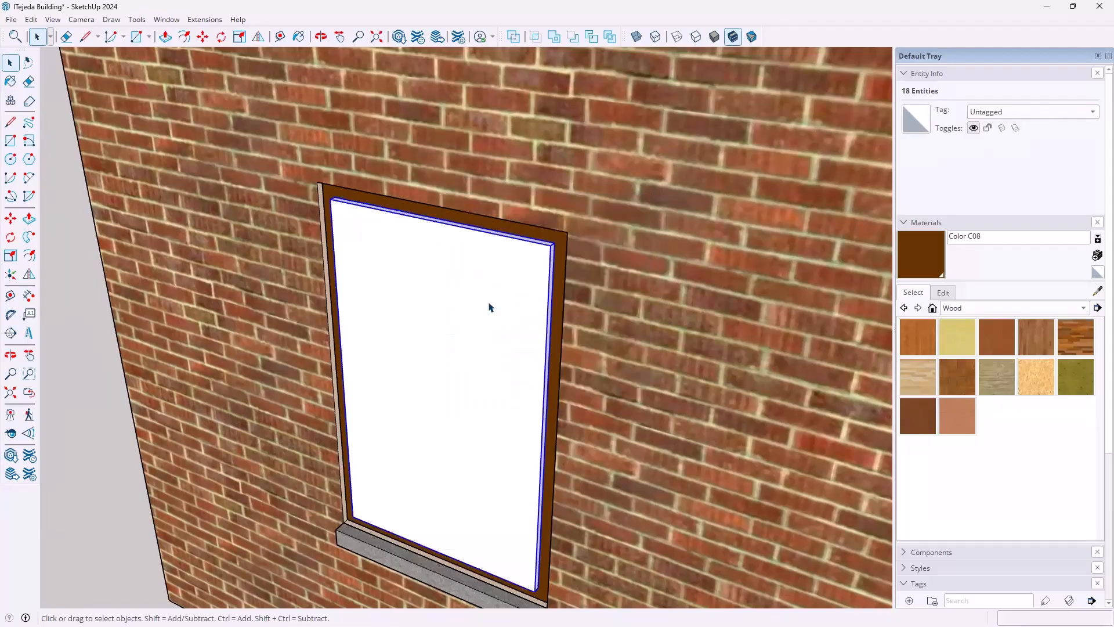
# - Paint the grouped window panel with the Translucent Glass Blue material from the Glass and Mirrors collection
pyautogui.click(1034, 314)
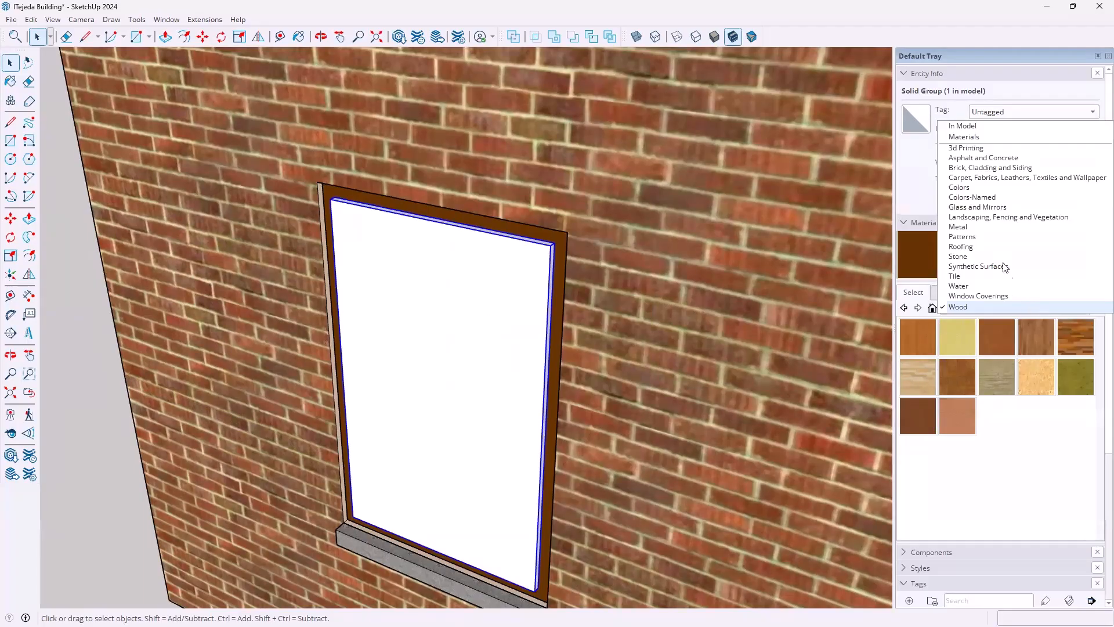
pyautogui.click(982, 207)
pyautogui.click(1038, 332)
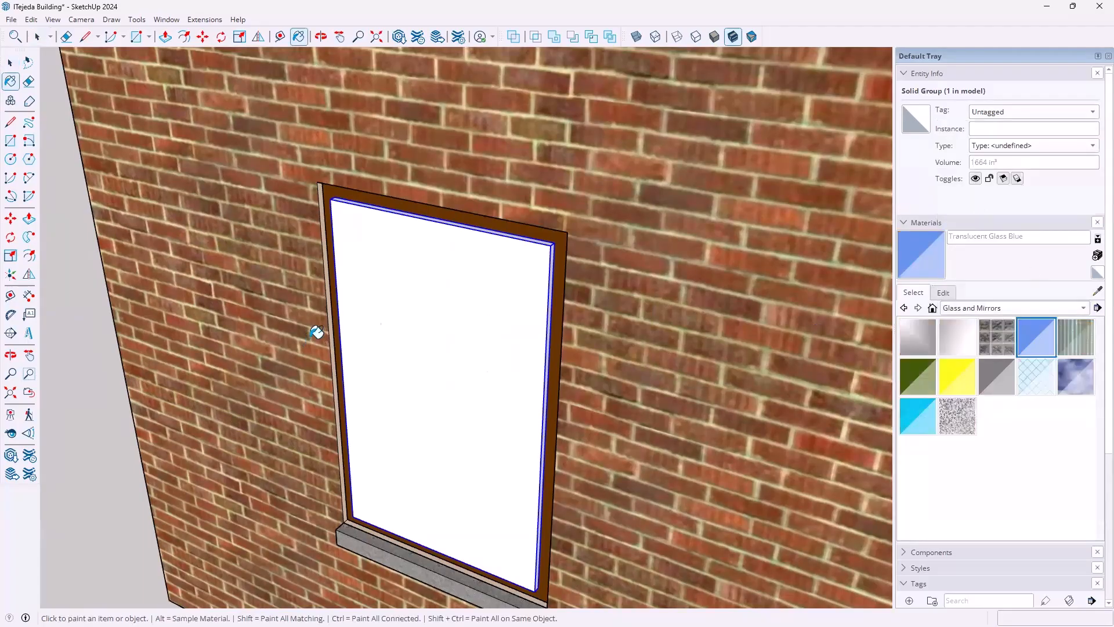
pyautogui.click(439, 396)
pyautogui.press('space')
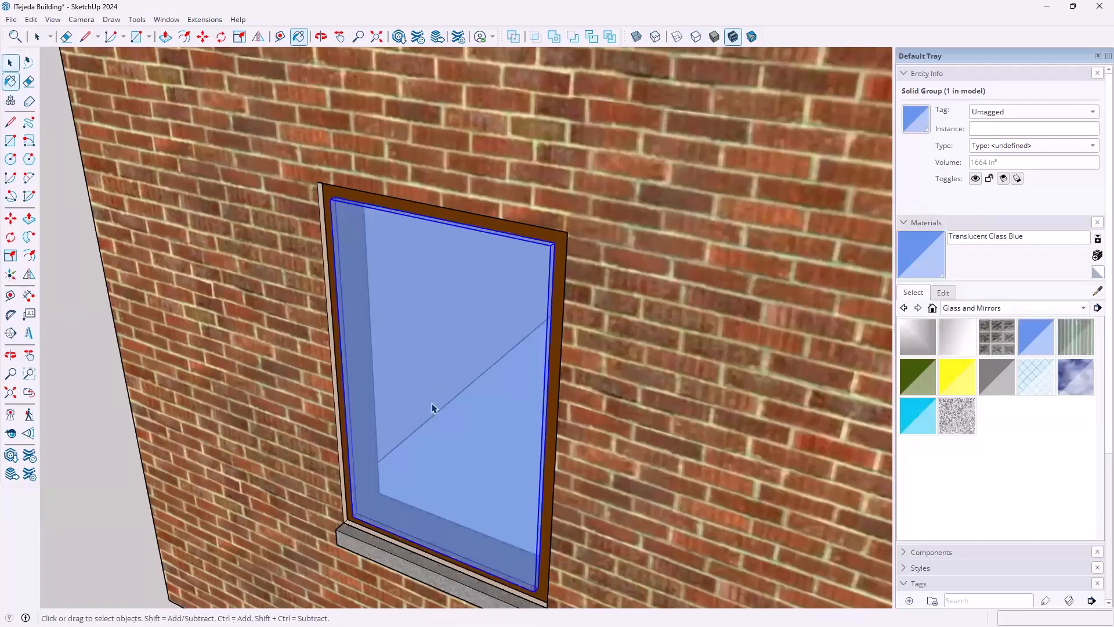
pyautogui.moveTo(452, 398)
pyautogui.mouseDown(button='middle')
pyautogui.moveTo(452, 349)
pyautogui.moveTo(432, 394)
pyautogui.mouseUp(button='middle')
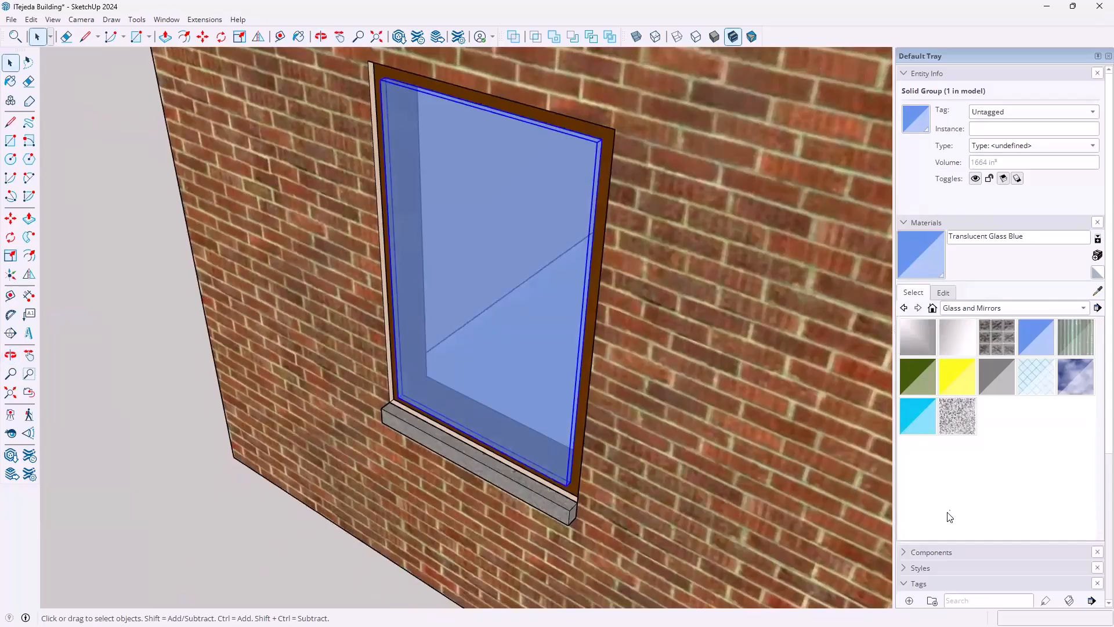
# - Hide the 3DWalls tag and display the window in X-ray mode with the Hidden Line style
pyautogui.scroll(-5, 1002, 560)
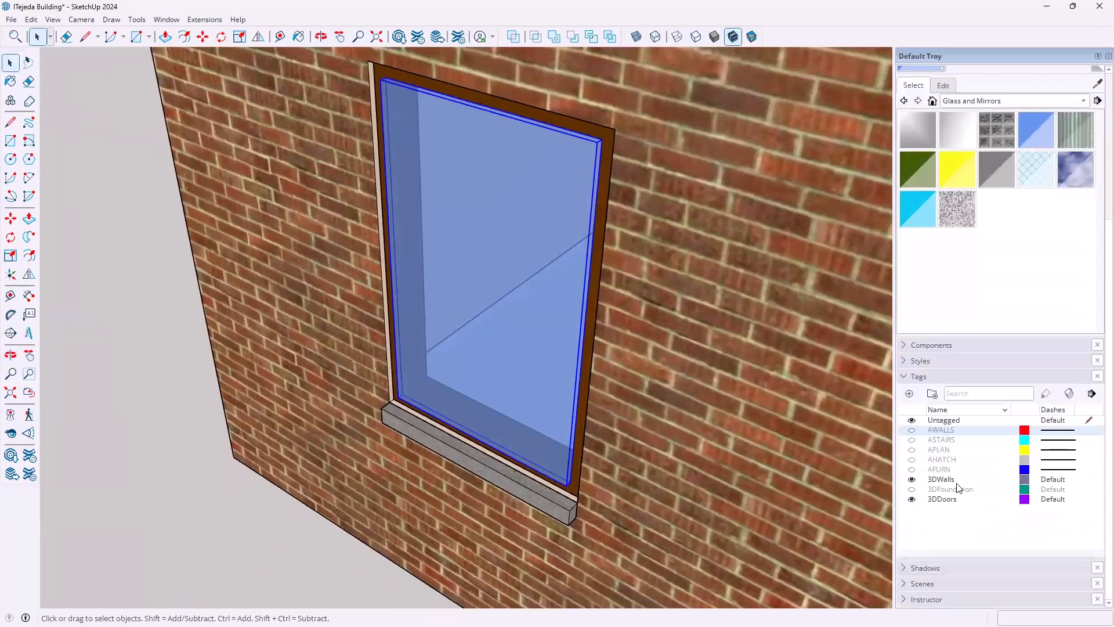
pyautogui.click(911, 480)
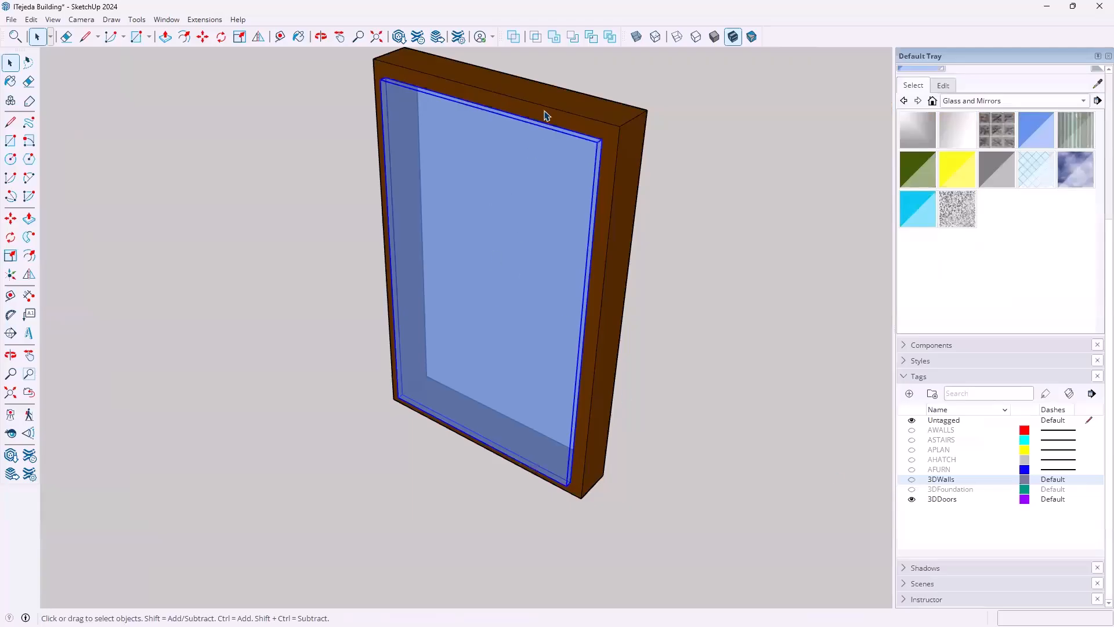
pyautogui.click(637, 37)
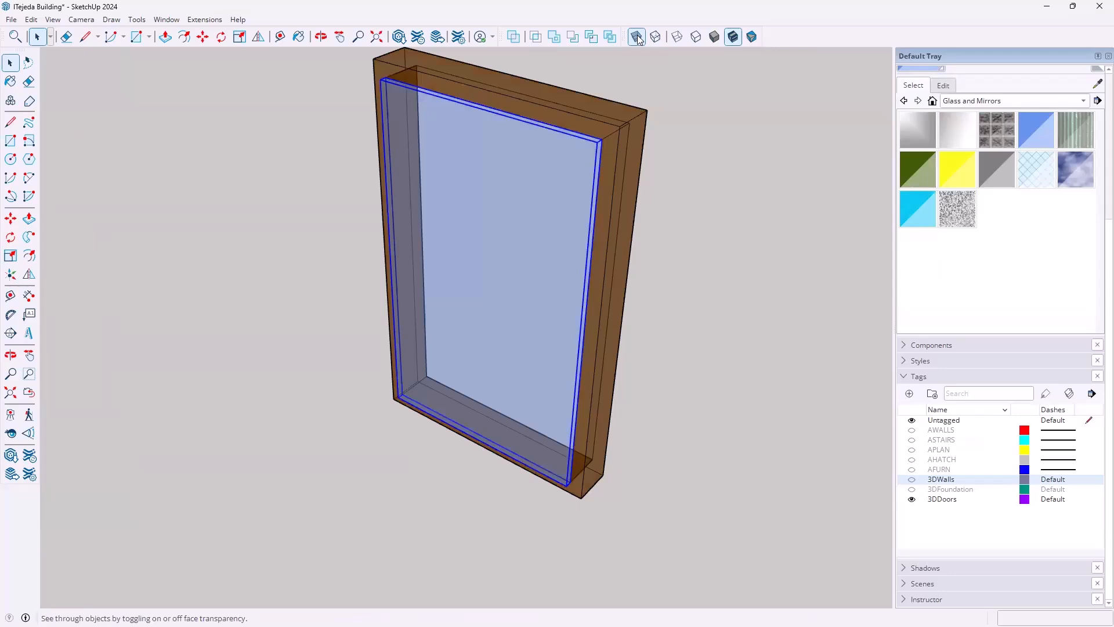
pyautogui.scroll(5, 583, 491)
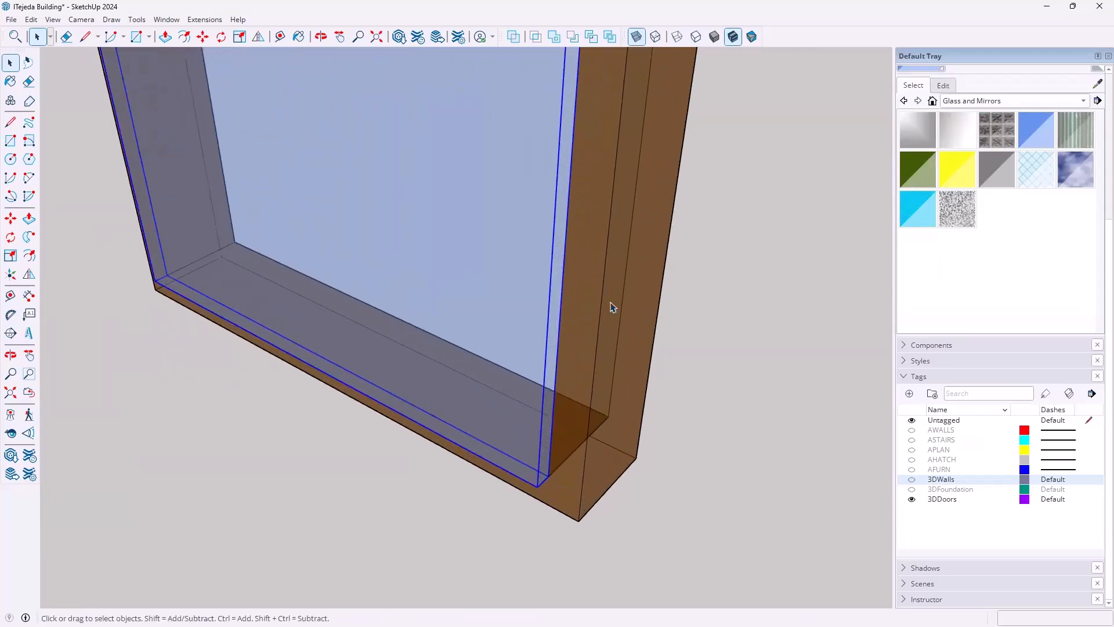
pyautogui.click(696, 37)
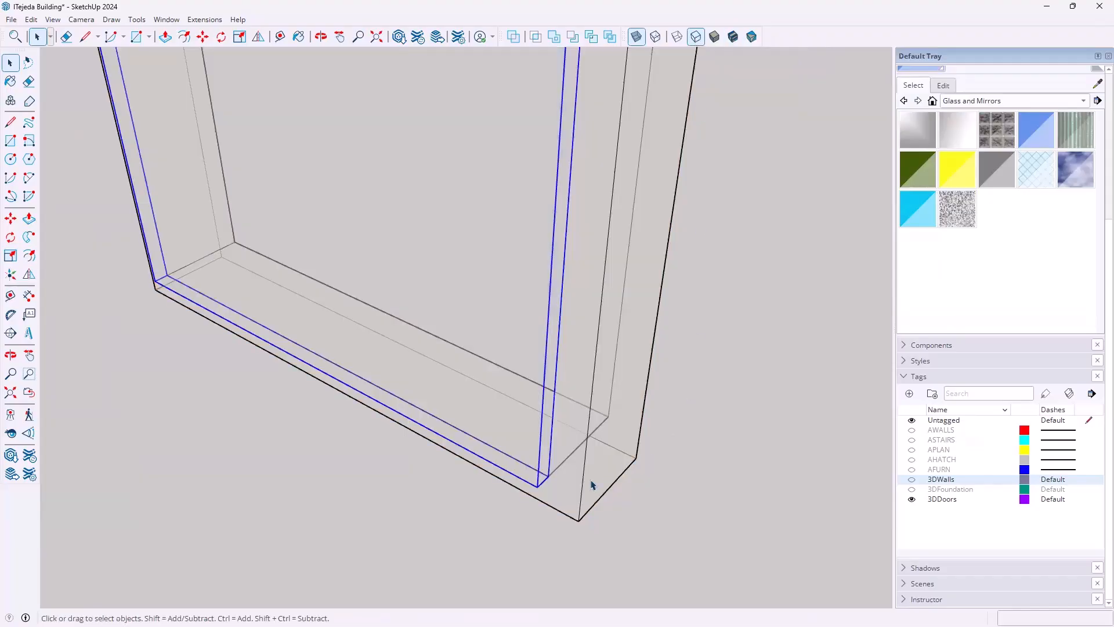
# - Move the glass panel back along the frame's inner bottom edge to the middle of the frame's depth
pyautogui.scroll(1, 594, 470)
pyautogui.moveTo(564, 427); pyautogui.dragTo(438, 450, button='middle')
pyautogui.press('m')
pyautogui.scroll(1, 430, 446)
pyautogui.scroll(1, 431, 446)
pyautogui.click(403, 430)
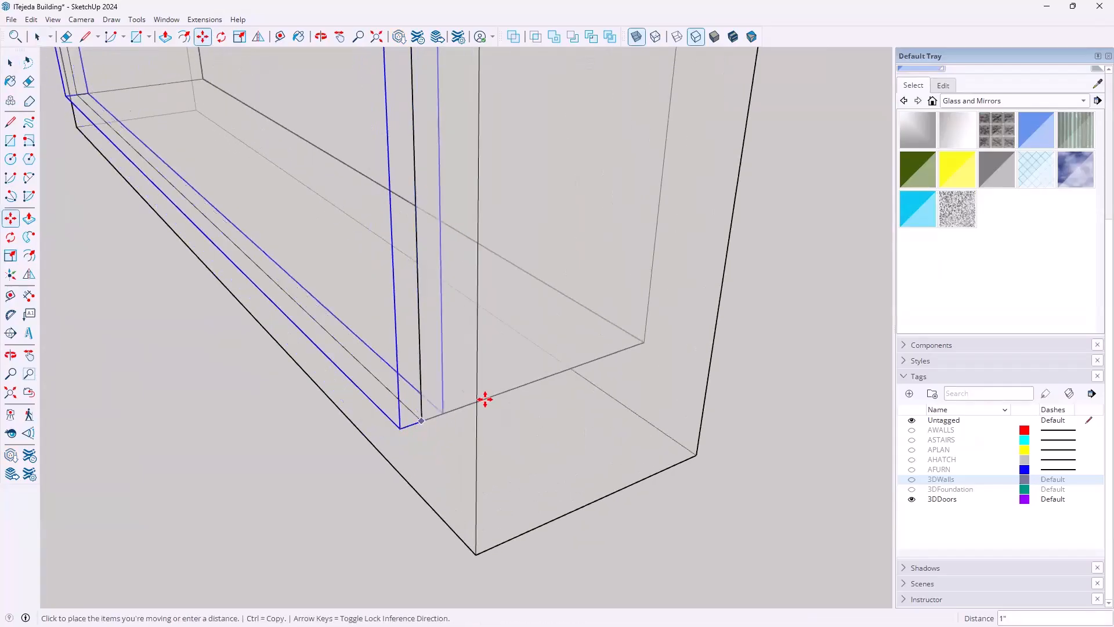
pyautogui.click(540, 381)
pyautogui.scroll(-4, 537, 379)
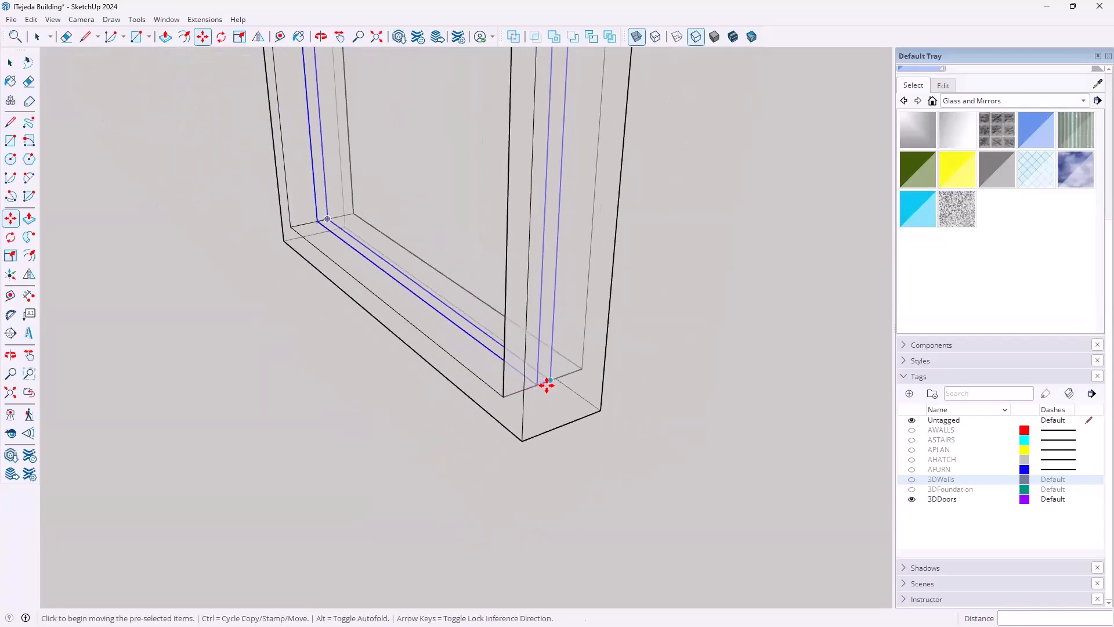
pyautogui.scroll(-3, 536, 379)
pyautogui.moveTo(488, 448); pyautogui.dragTo(585, 487, button='middle')
pyautogui.press('Escape')
pyautogui.press('space')
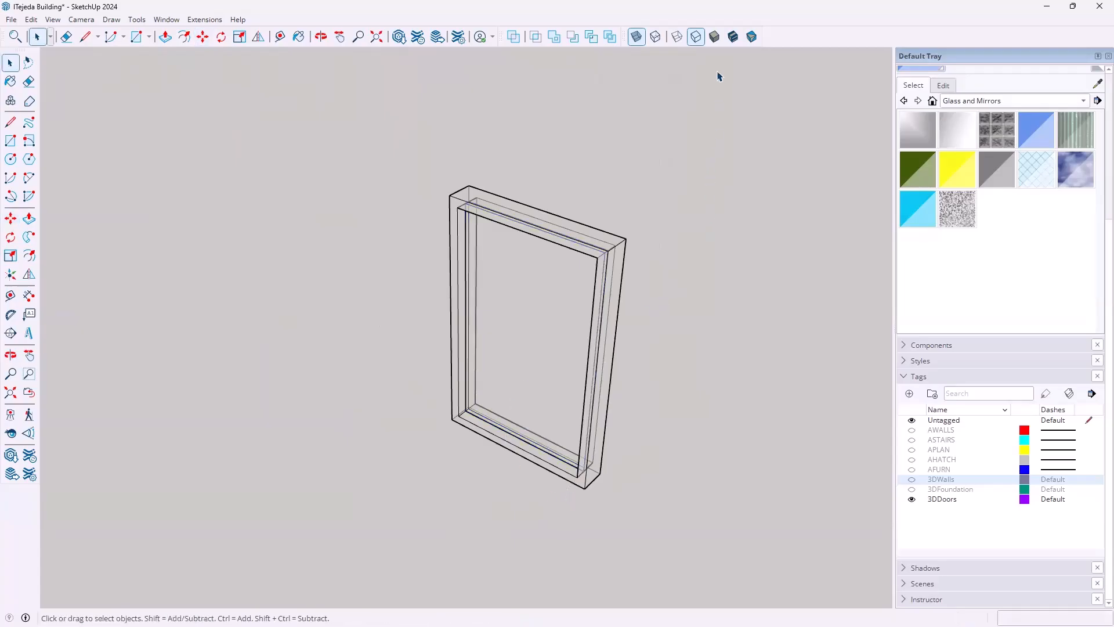
# - Restore the textured shaded display without X-ray, and group the window frame together with its glass panel
pyautogui.click(733, 37)
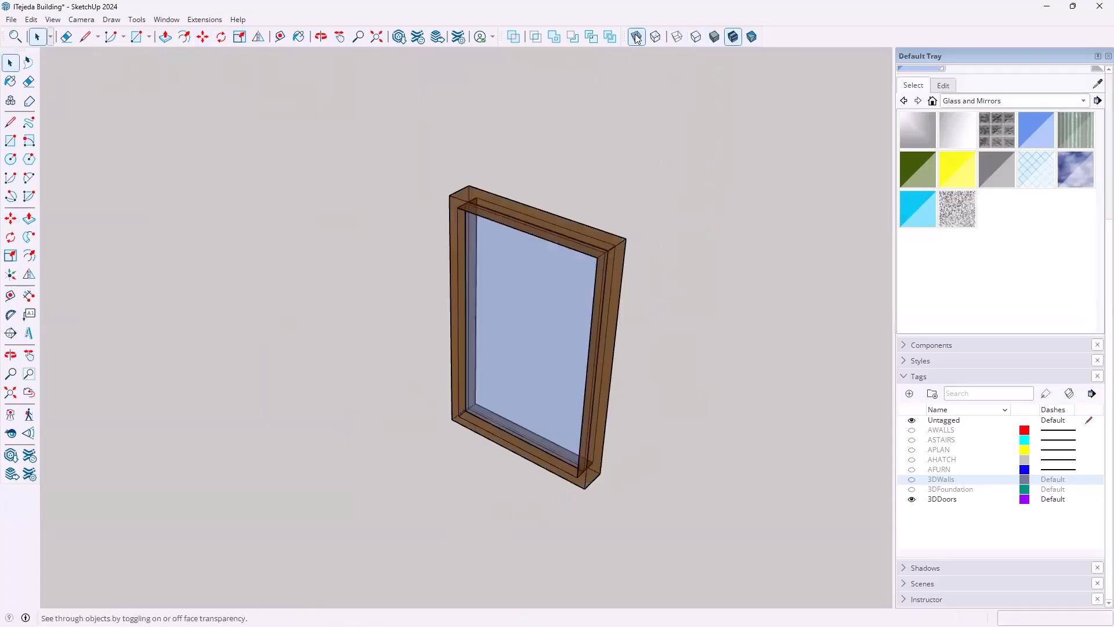
pyautogui.moveTo(388, 163); pyautogui.dragTo(716, 558)
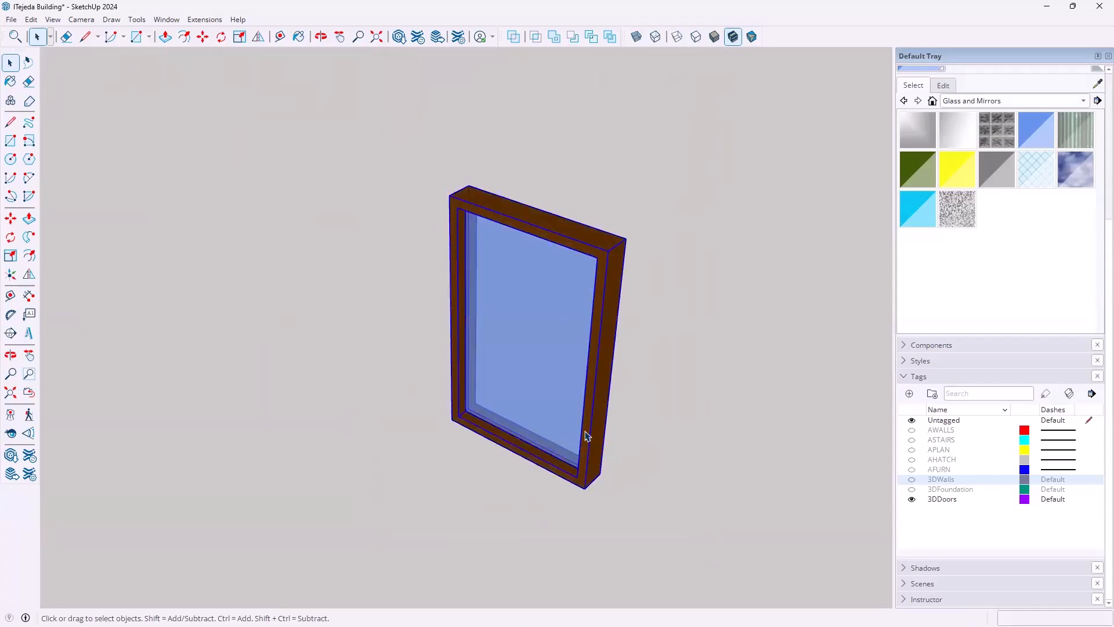
pyautogui.rightClick(555, 291)
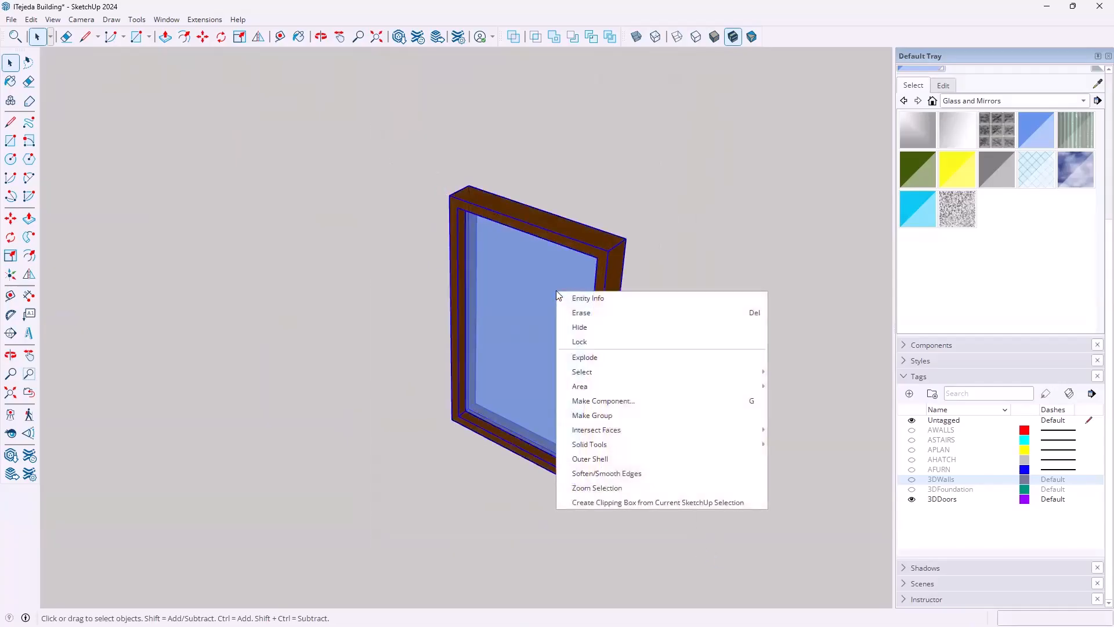
pyautogui.click(594, 415)
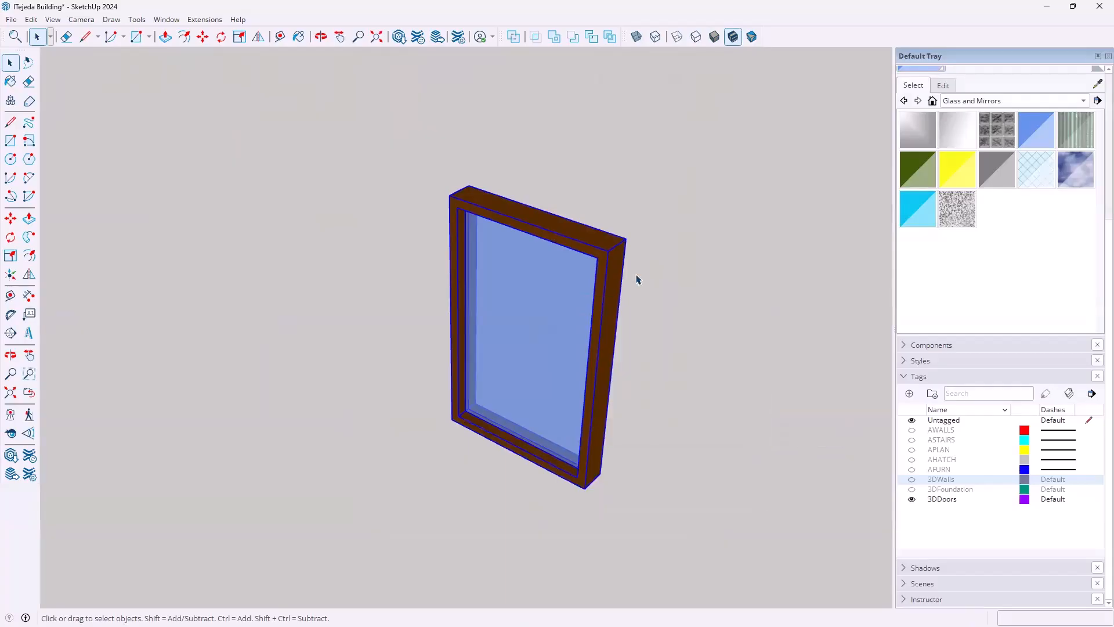
# - Show the 3DWalls and 3DFoundation tags
pyautogui.click(911, 479)
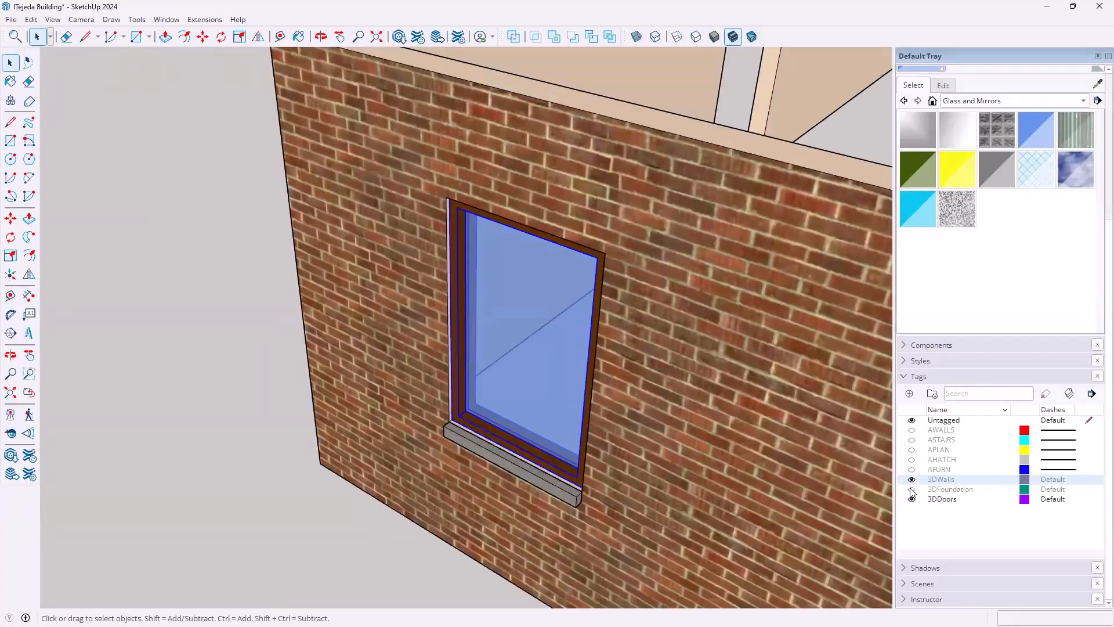
pyautogui.click(912, 489)
pyautogui.scroll(-5, 616, 454)
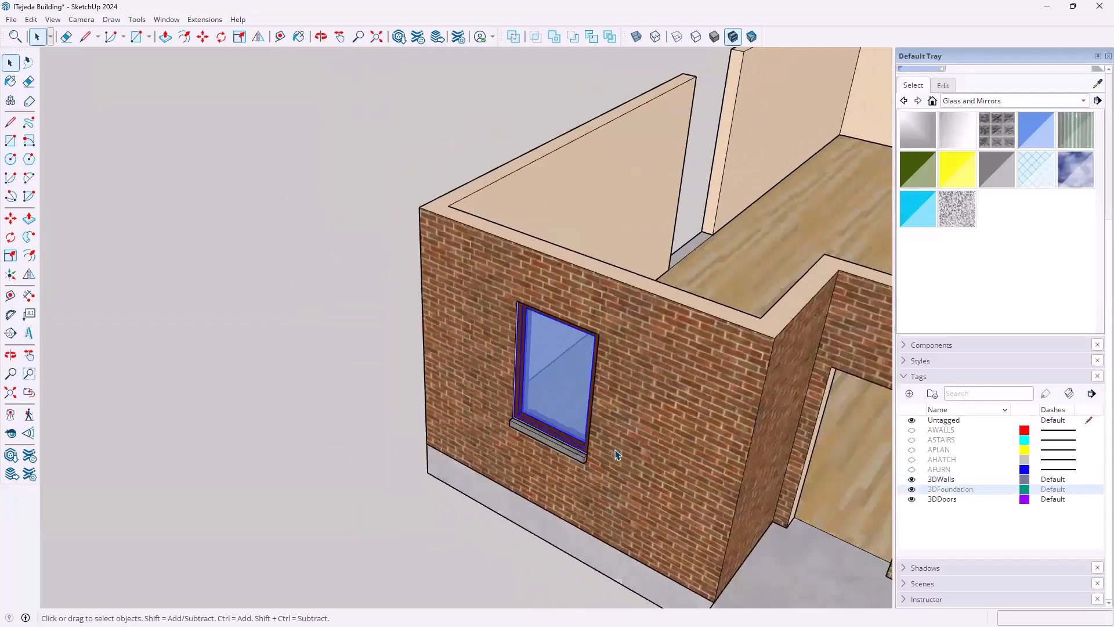
# - Draw a 10' by 5' rectangle across the full-height opening in the long brick wall, flush with its outer face
pyautogui.moveTo(514, 425); pyautogui.dragTo(462, 422, button='middle')
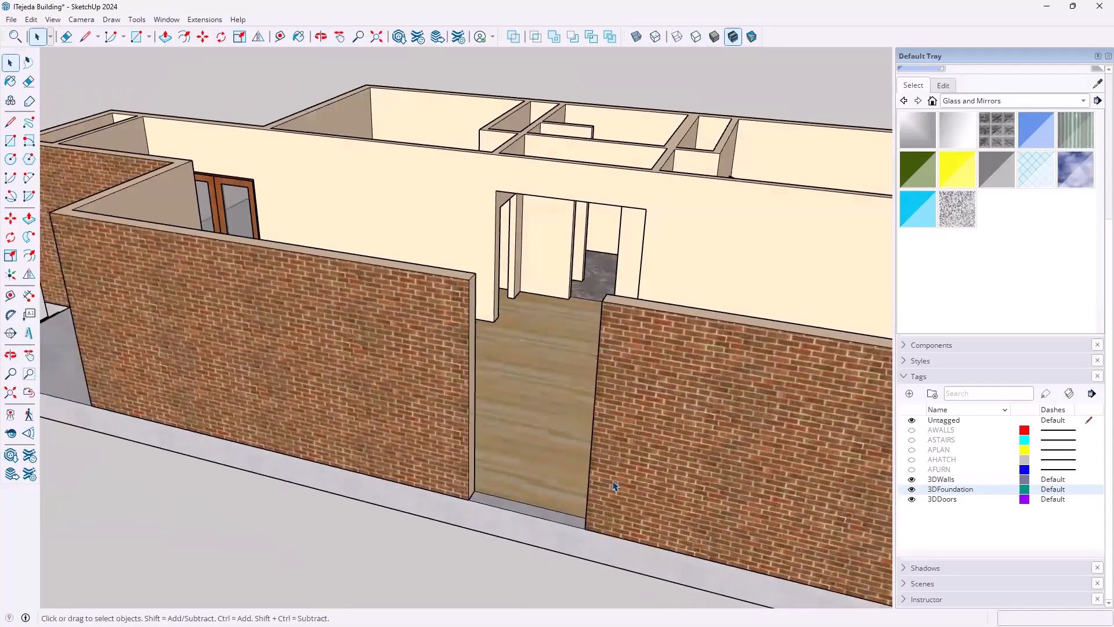
pyautogui.scroll(3, 586, 378)
pyautogui.moveTo(457, 341); pyautogui.dragTo(485, 360, button='middle')
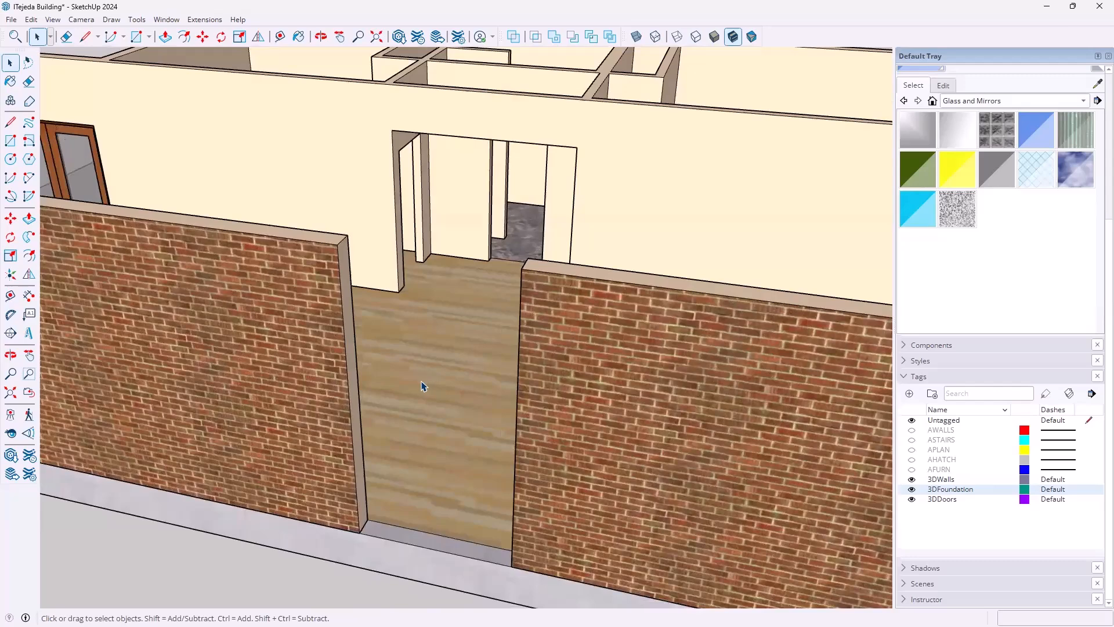
pyautogui.click(12, 142)
pyautogui.click(338, 244)
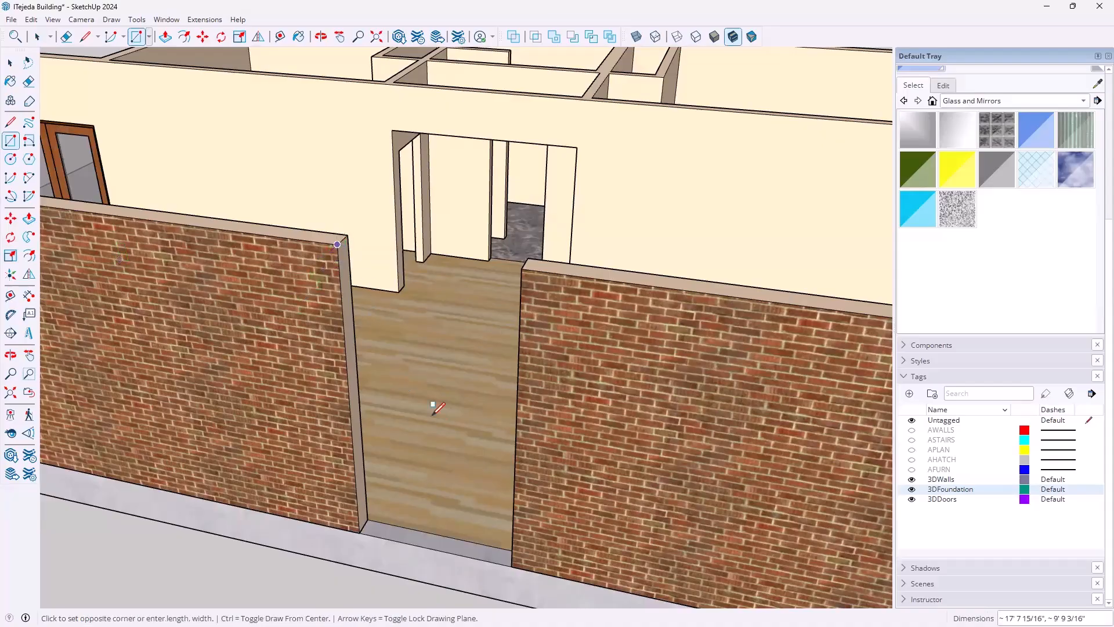
pyautogui.click(512, 564)
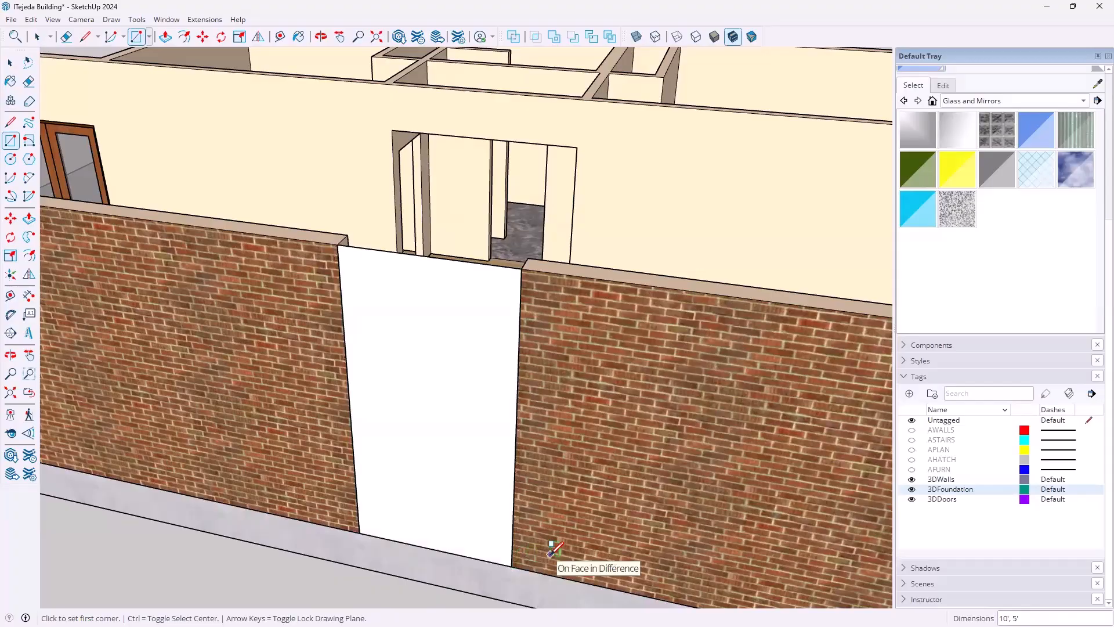
# - Hide the 3DWalls, 3DFoundation and 3DDoors tags
pyautogui.click(911, 479)
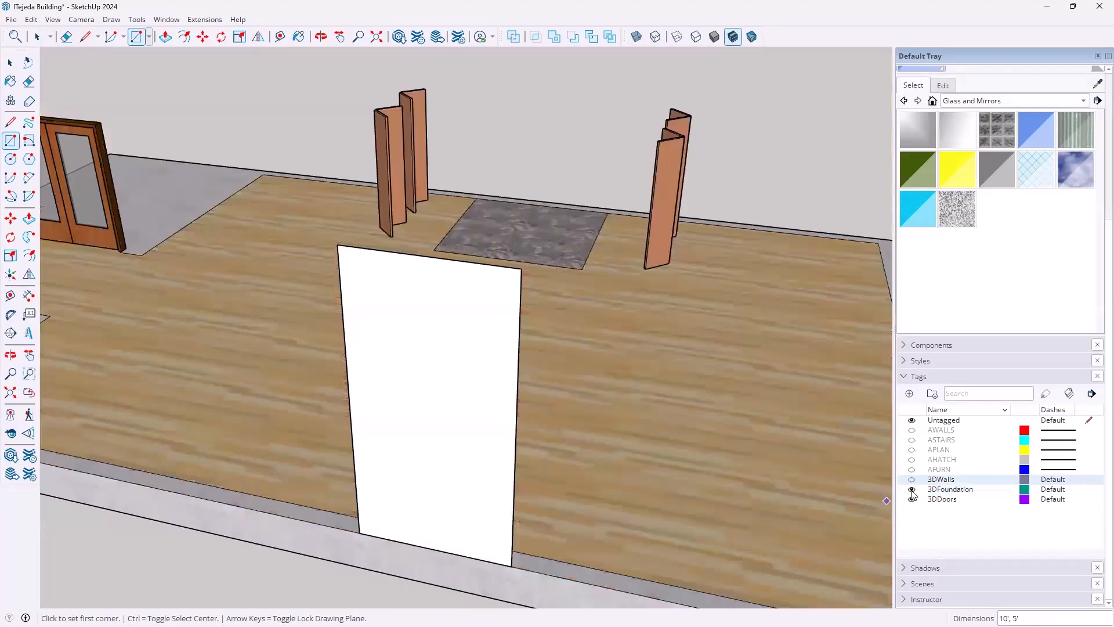
pyautogui.click(912, 489)
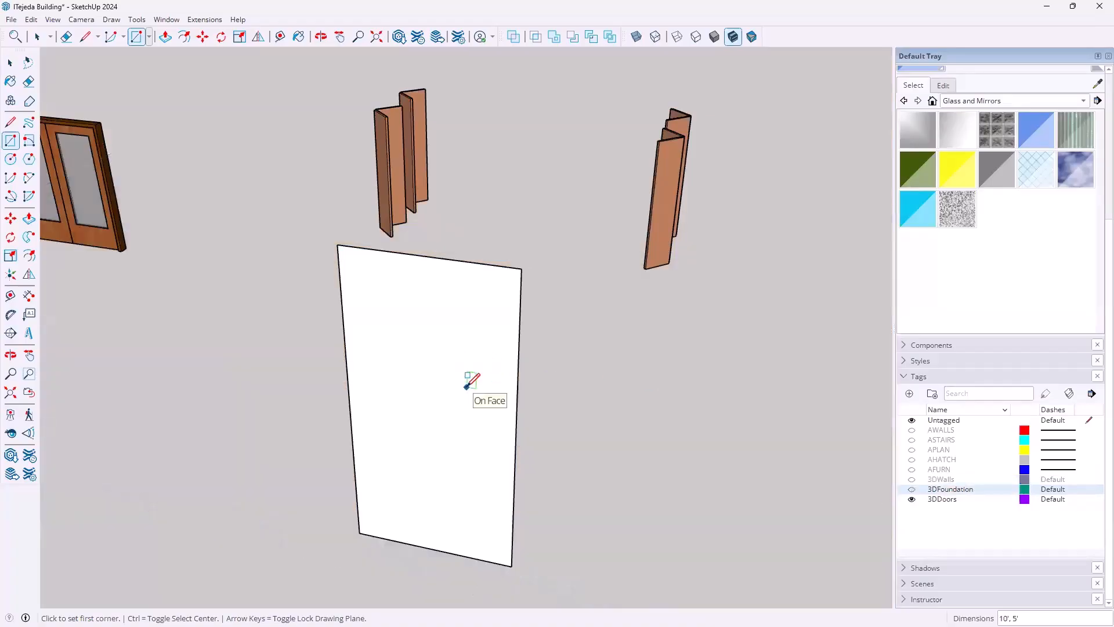
pyautogui.click(912, 499)
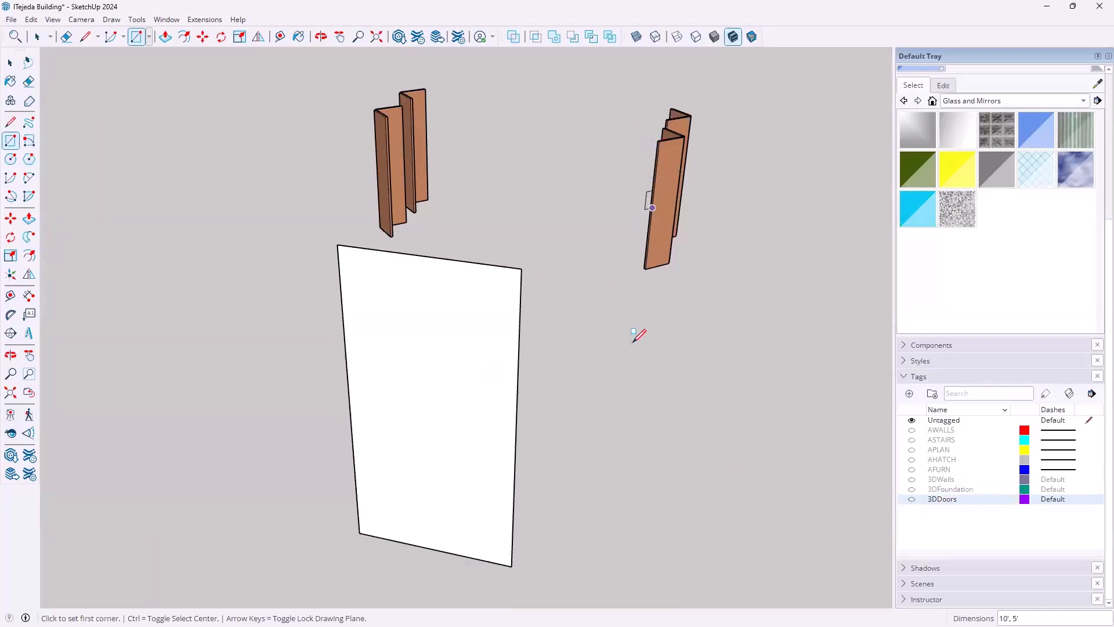
# - Assign both untagged folding door groups to the 3DDoors tag
pyautogui.press('space')
pyautogui.click(670, 138)
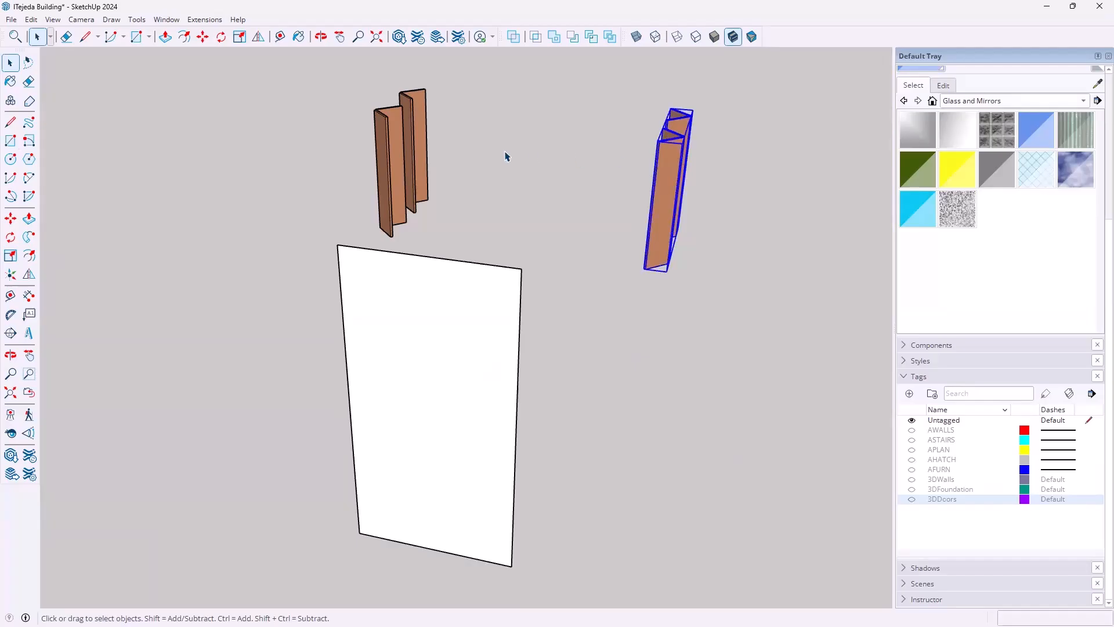
pyautogui.keyDown('shift'); pyautogui.click(418, 108); pyautogui.keyUp('shift')
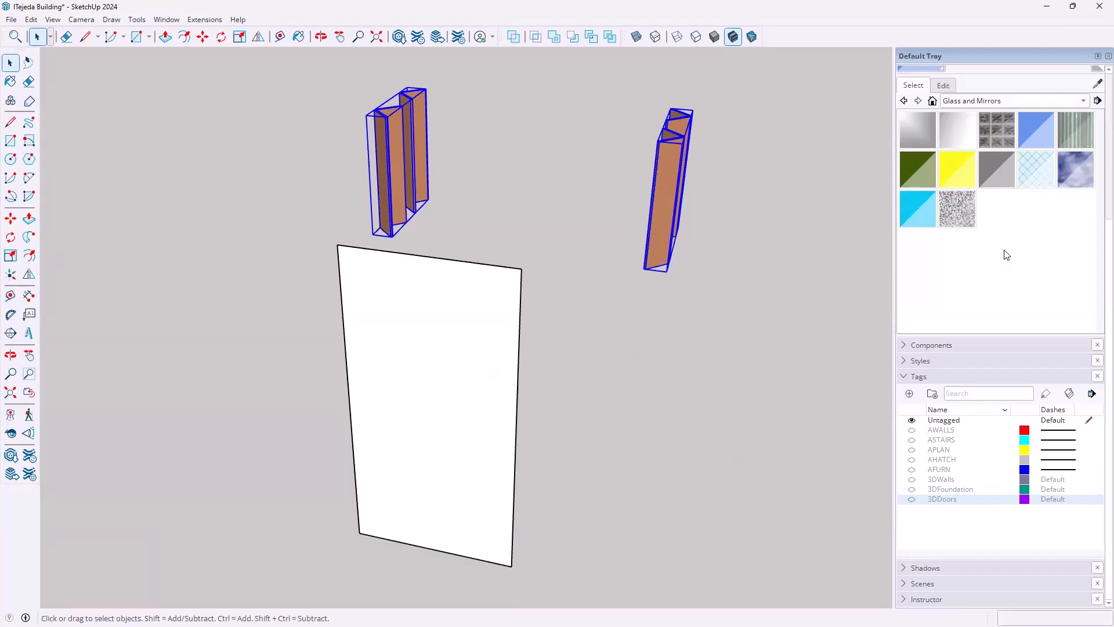
pyautogui.scroll(4, 976, 134)
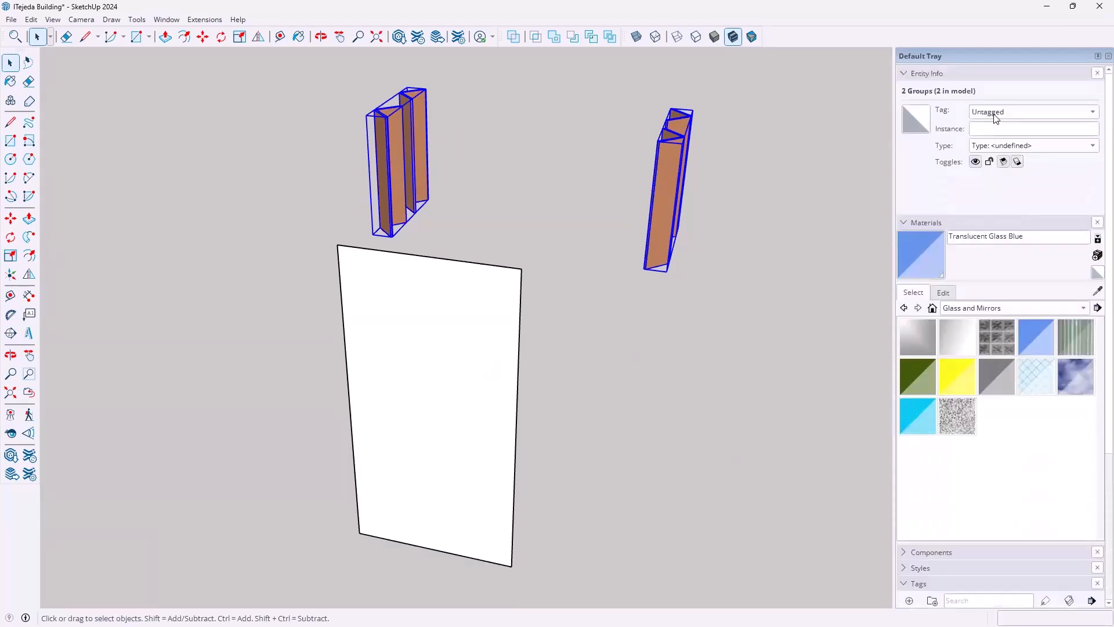
pyautogui.click(996, 114)
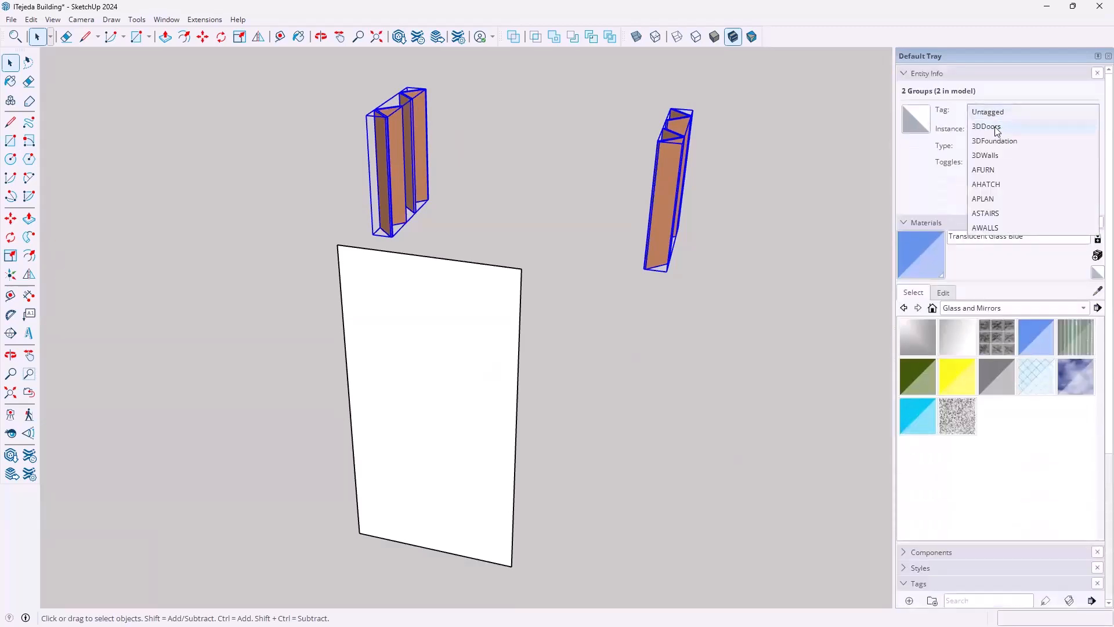
pyautogui.click(995, 127)
pyautogui.click(763, 286)
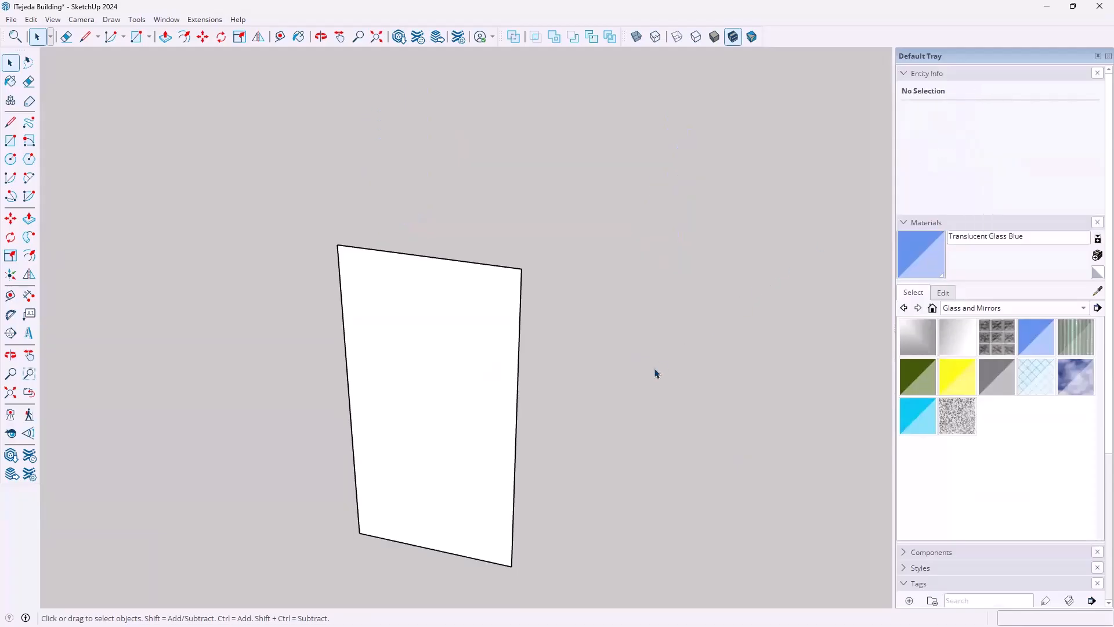
# - Offset the 10' by 5' rectangle's outline 2" inward and delete the inner face, leaving only the frame border
pyautogui.click(436, 343)
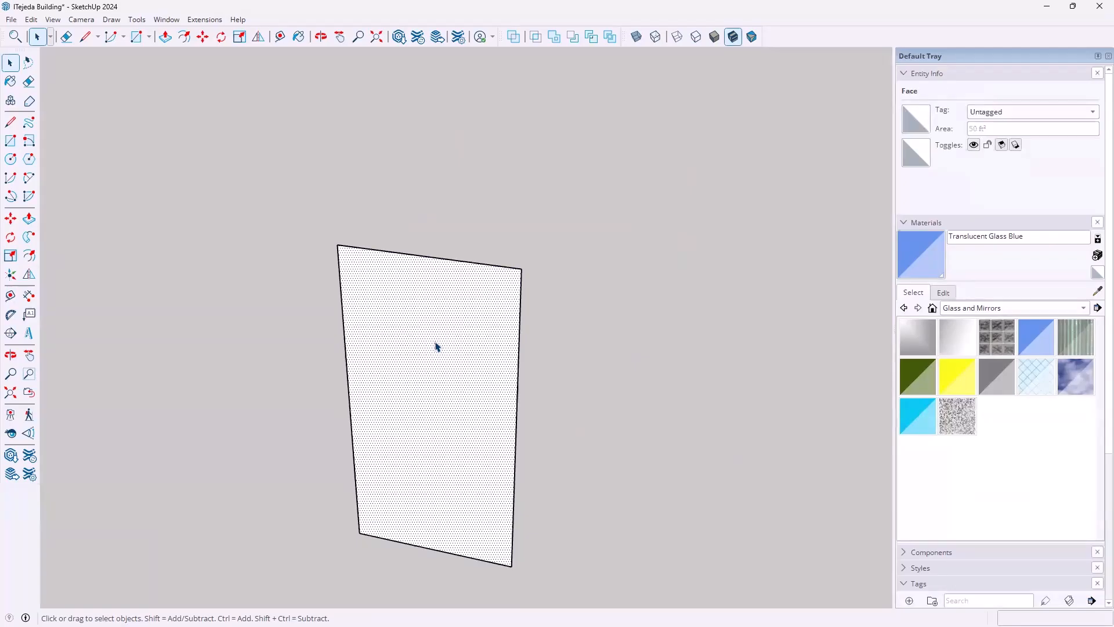
pyautogui.click(30, 256)
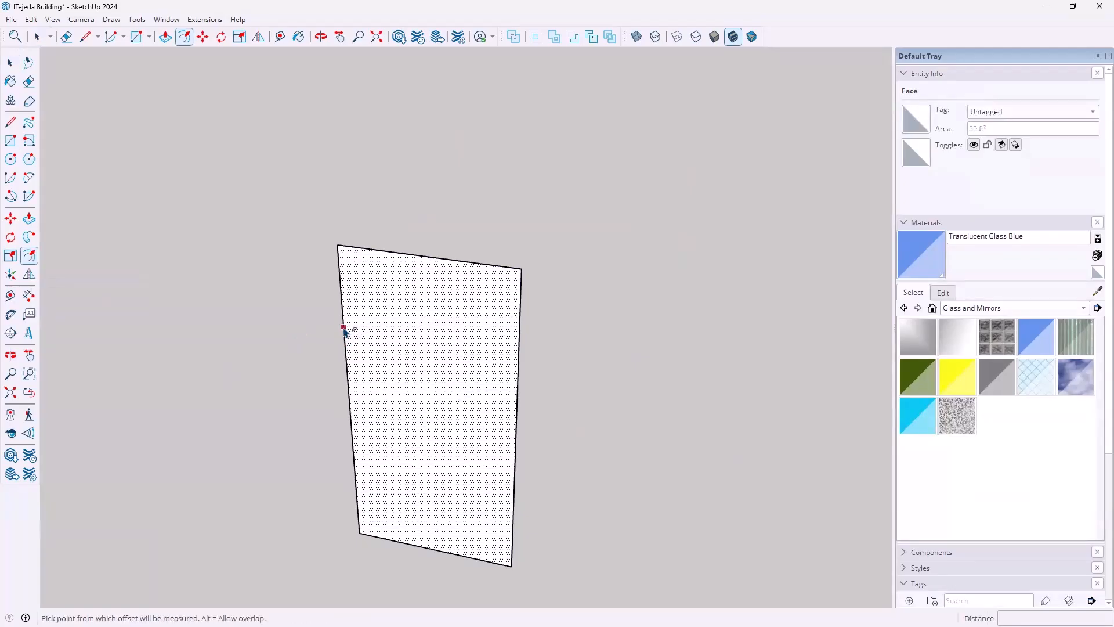
pyautogui.click(345, 329)
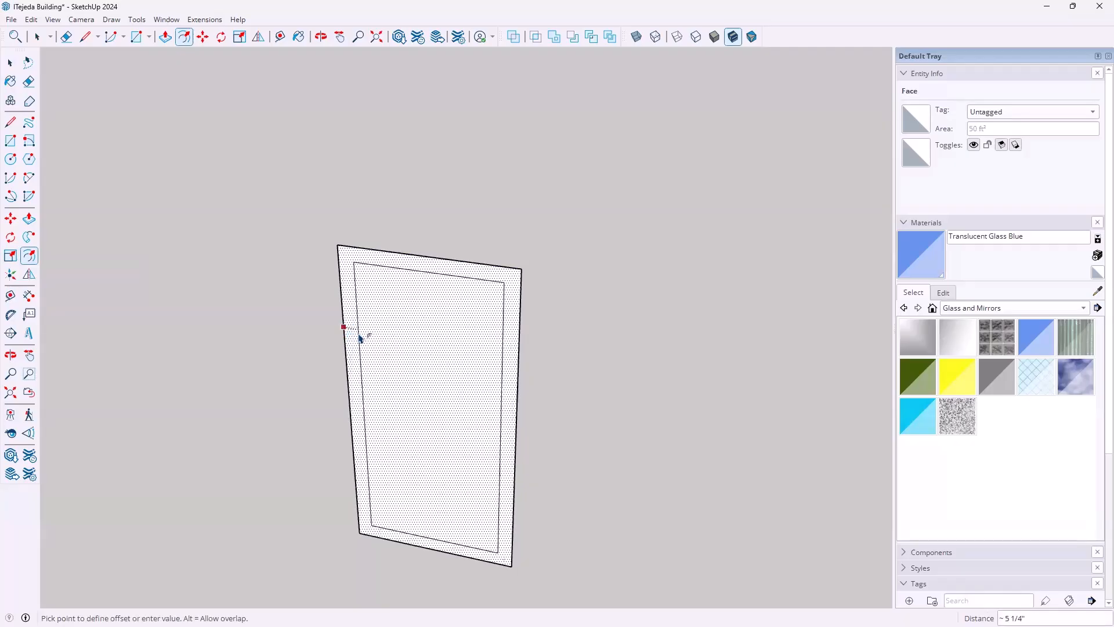
pyautogui.write('2')
pyautogui.press('Return')
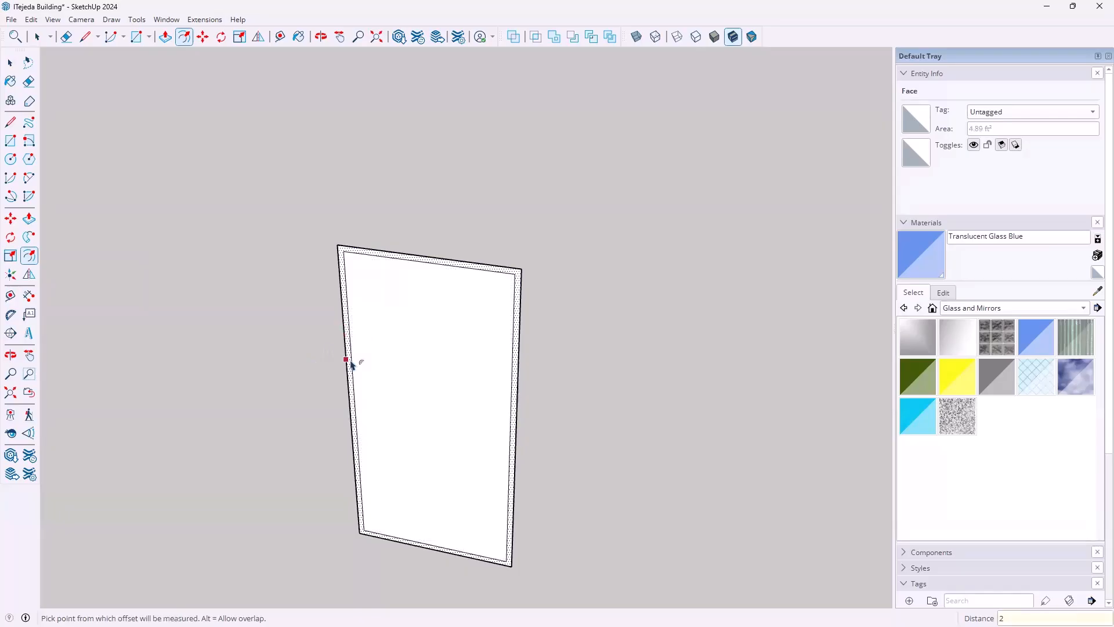
pyautogui.press('space')
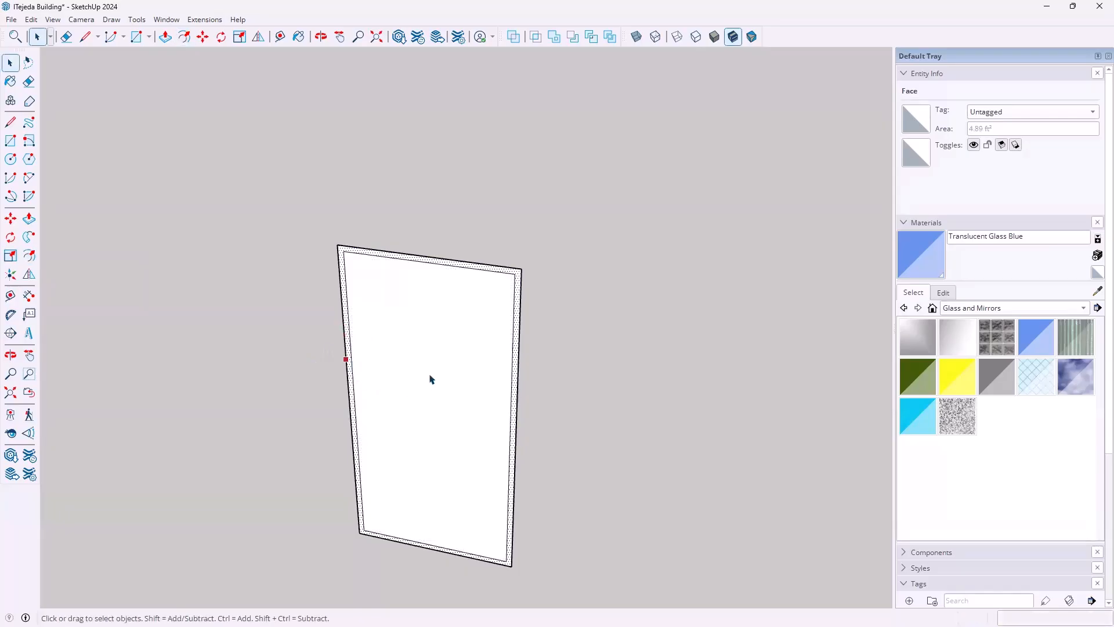
pyautogui.click(430, 376)
pyautogui.press('Delete')
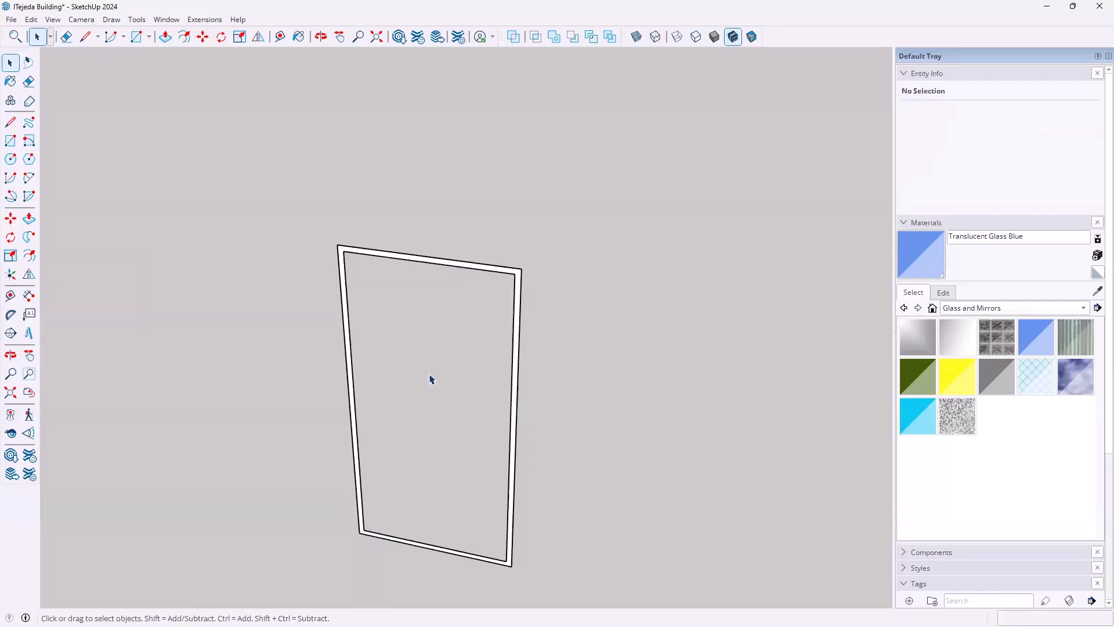
# - Extrude the border face 5" with Push/Pull to form the window frame's depth
pyautogui.press('p')
pyautogui.scroll(4, 549, 270)
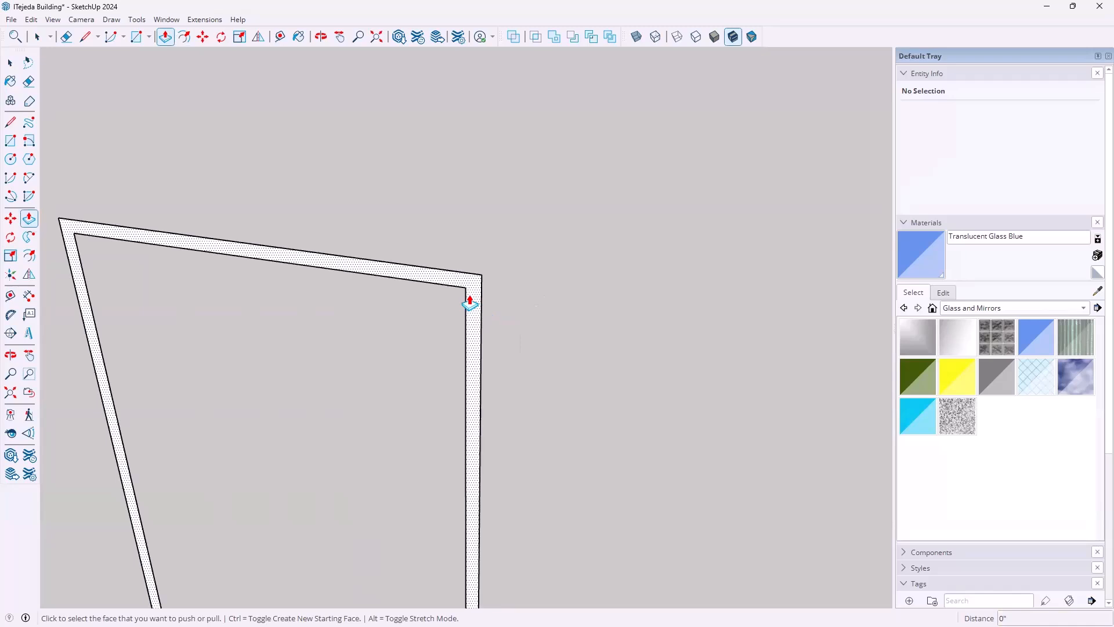
pyautogui.click(471, 298)
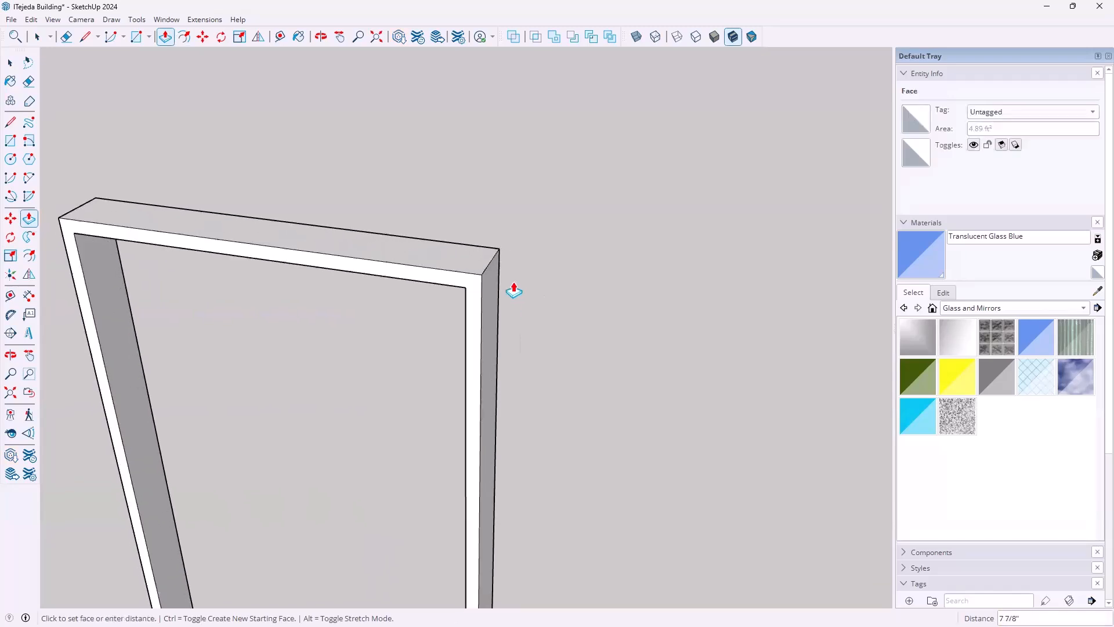
pyautogui.write('5')
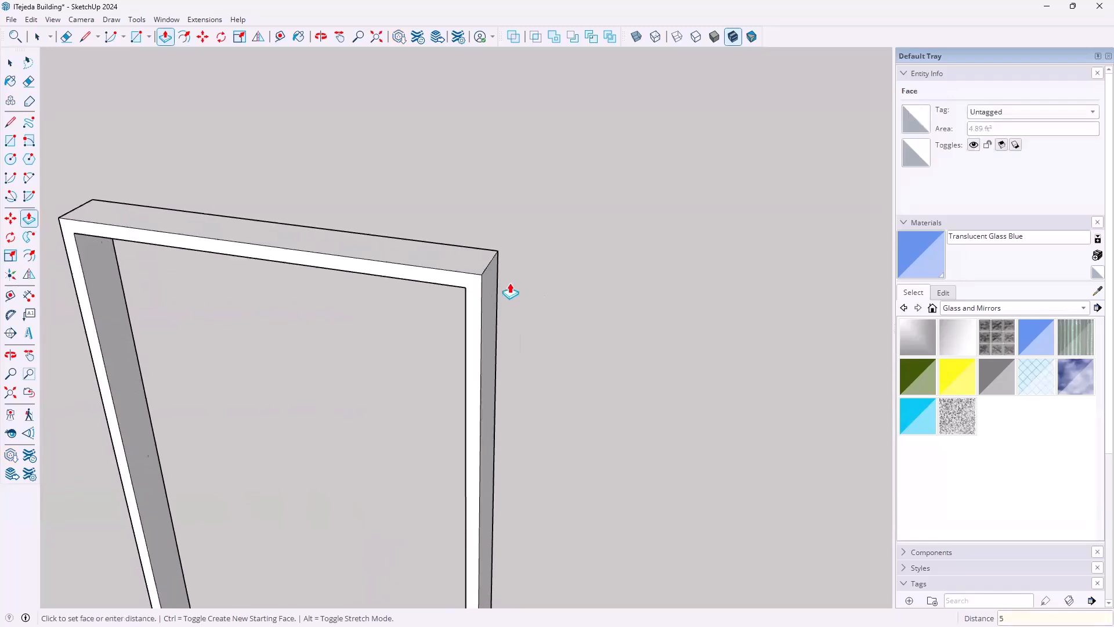
pyautogui.press('Return')
pyautogui.press('space')
pyautogui.scroll(-5, 522, 303)
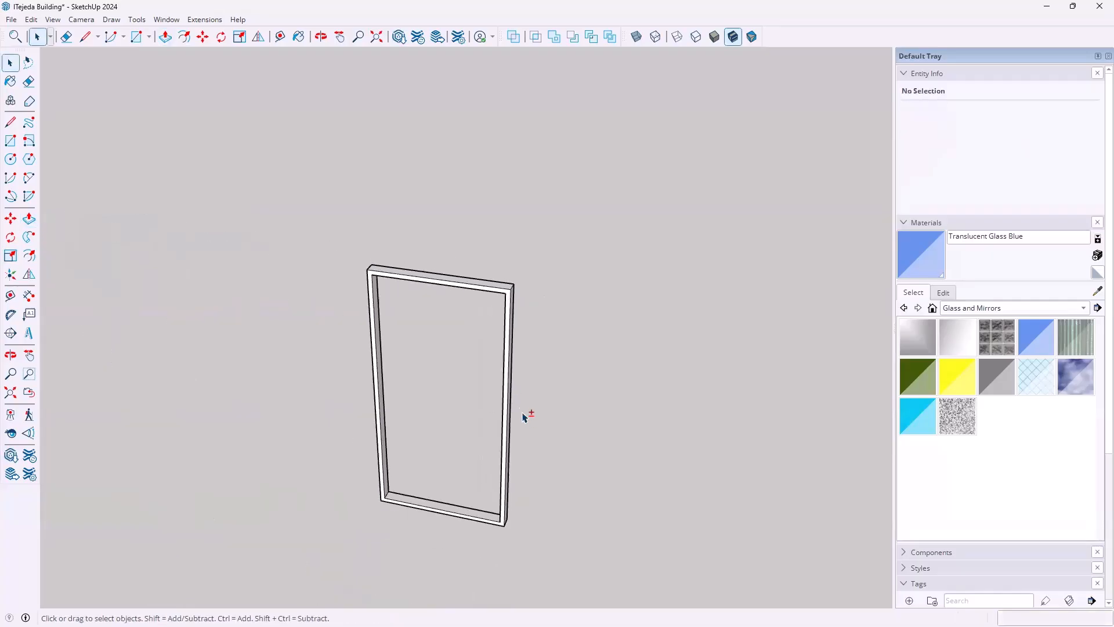
pyautogui.moveTo(547, 319); pyautogui.dragTo(477, 350, button='middle')
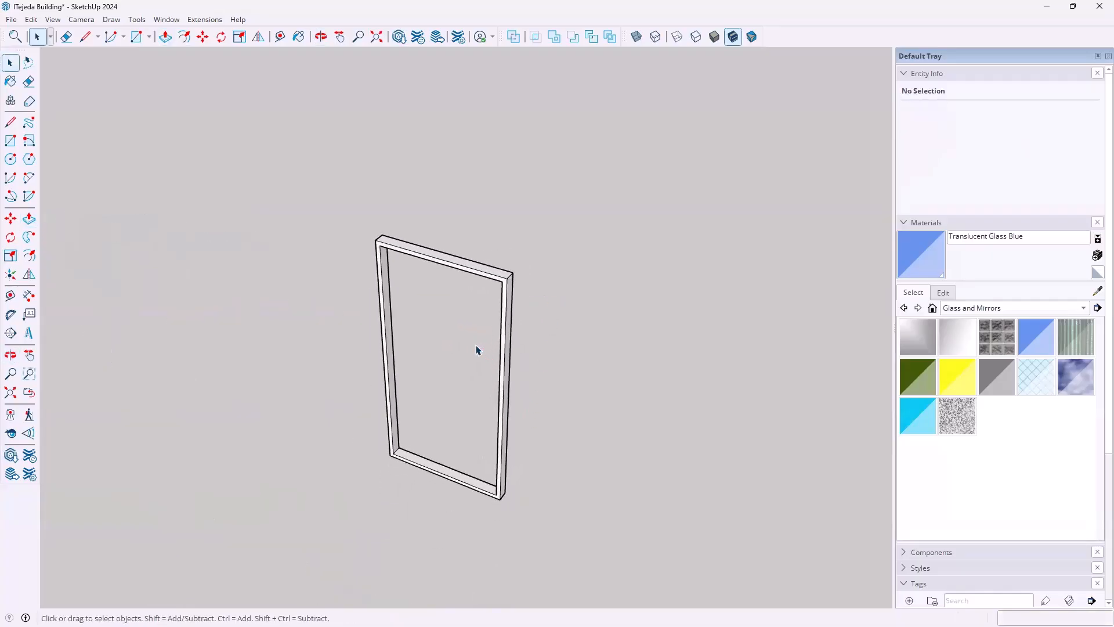
pyautogui.scroll(3, 453, 331)
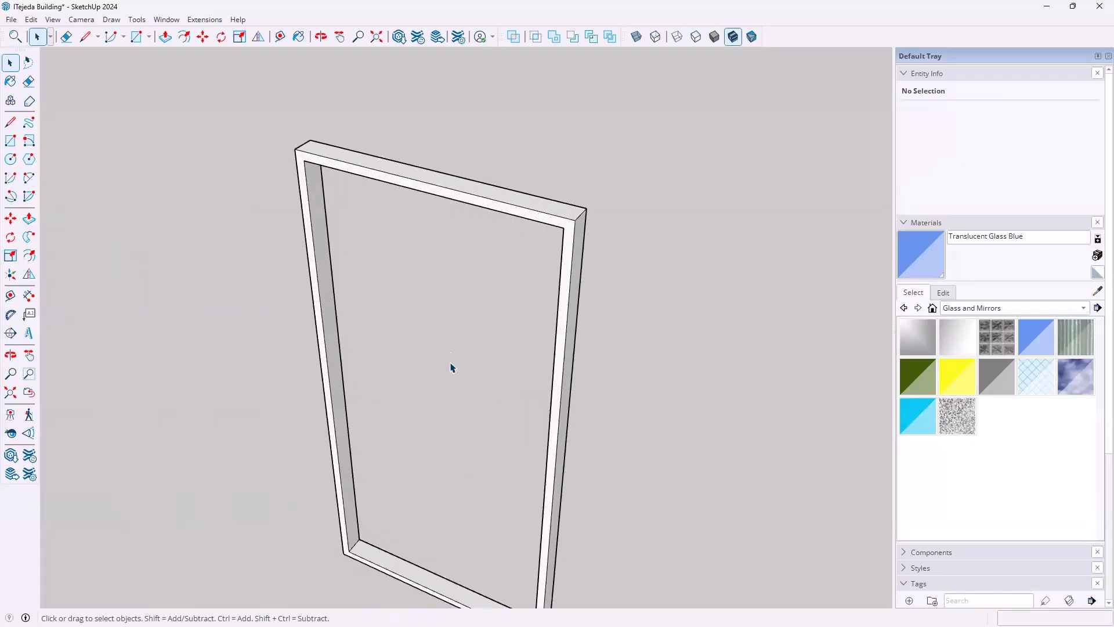
pyautogui.scroll(-2, 447, 406)
pyautogui.moveTo(418, 373); pyautogui.dragTo(418, 256, button='middle')
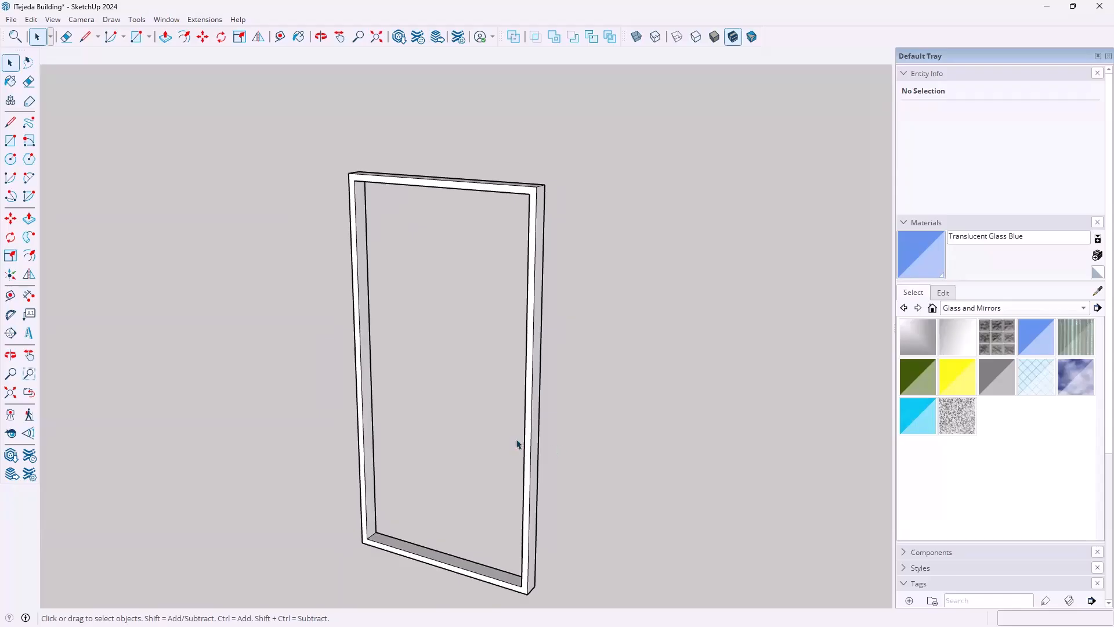
pyautogui.press('o')
pyautogui.moveTo(456, 325); pyautogui.dragTo(460, 385)
pyautogui.press('space')
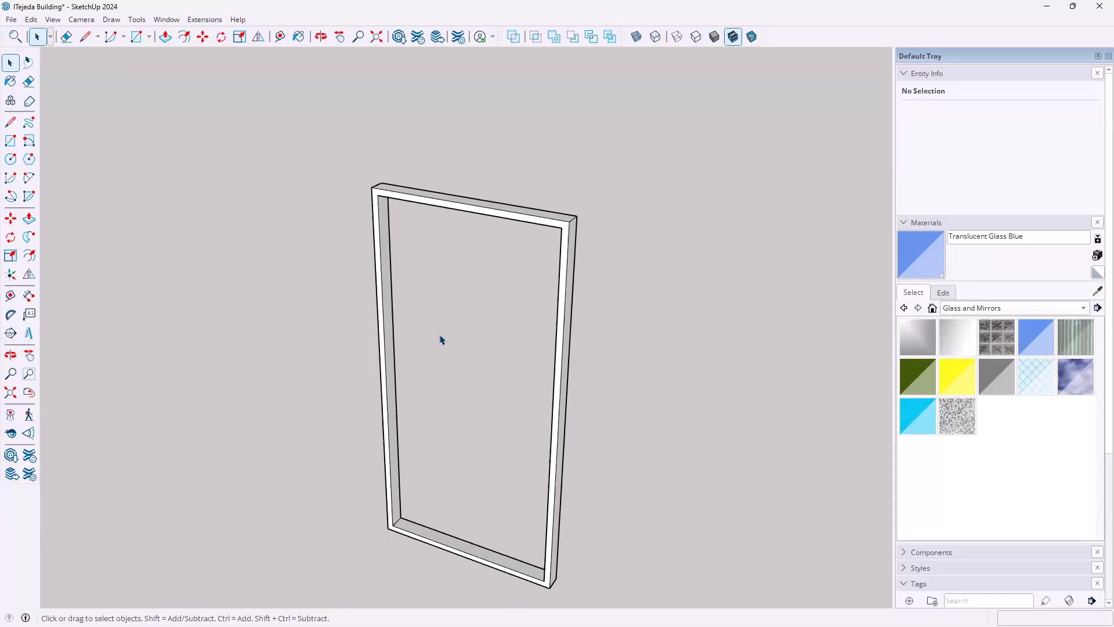
pyautogui.scroll(6, 474, 196)
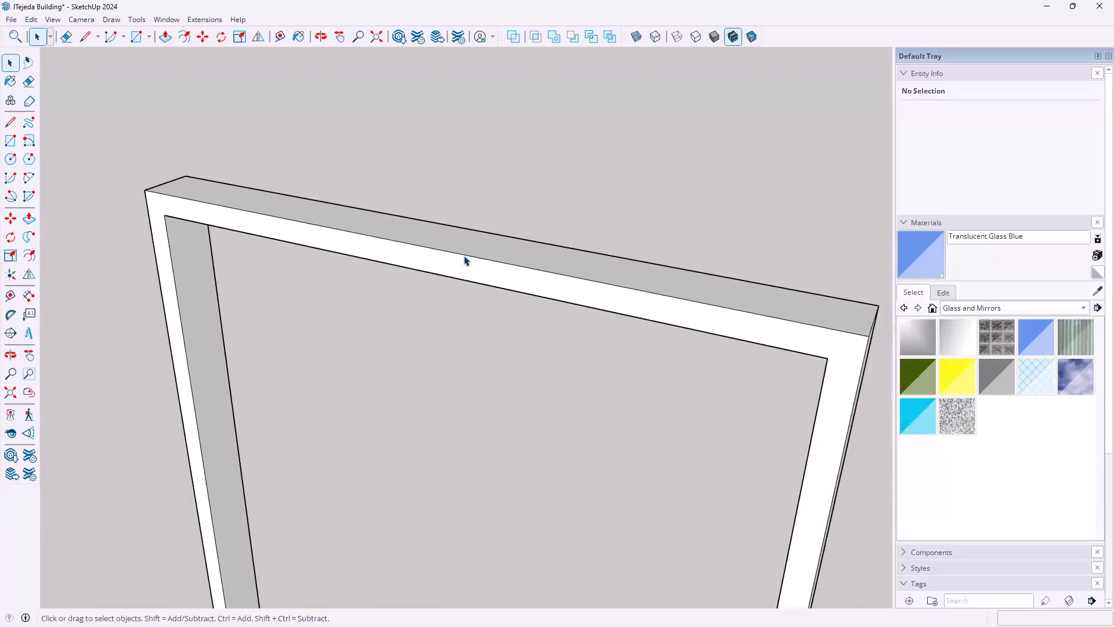
pyautogui.click(473, 278)
pyautogui.scroll(-5, 473, 282)
pyautogui.moveTo(376, 280); pyautogui.dragTo(378, 254, button='middle')
pyautogui.press('l')
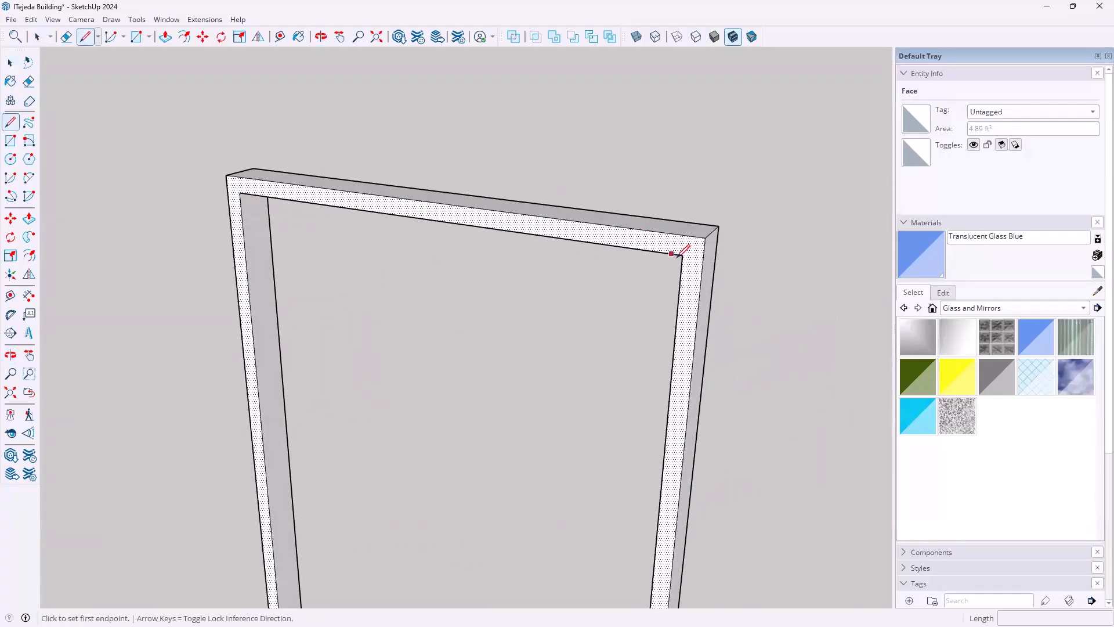
pyautogui.press('space')
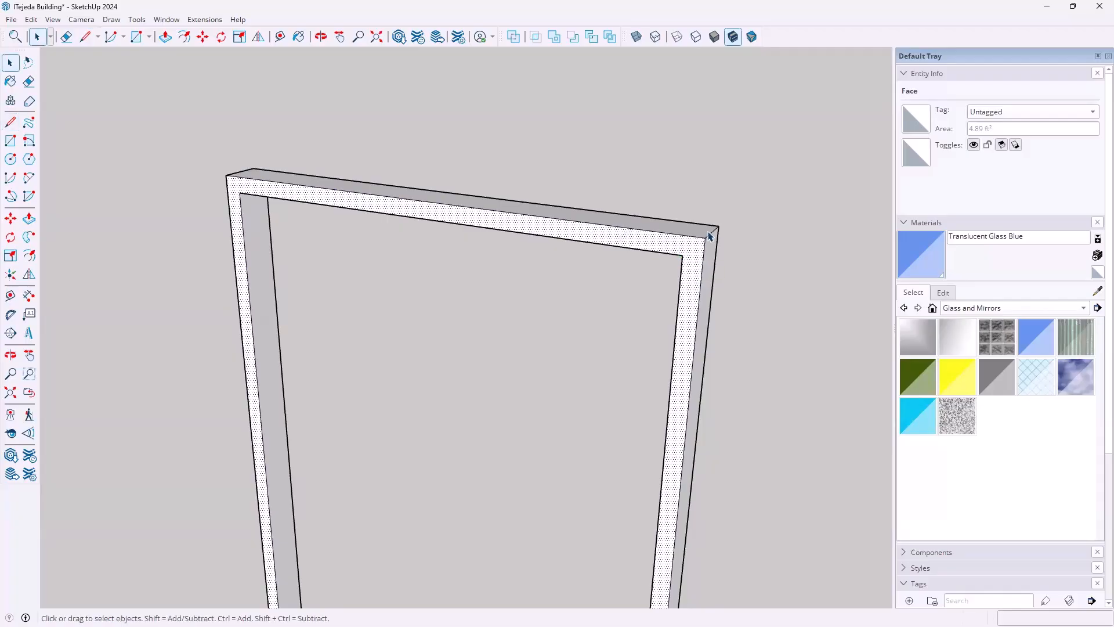
# - Copy the frame's top front edge 2" straight down to separate the top rail's face
pyautogui.click(693, 237)
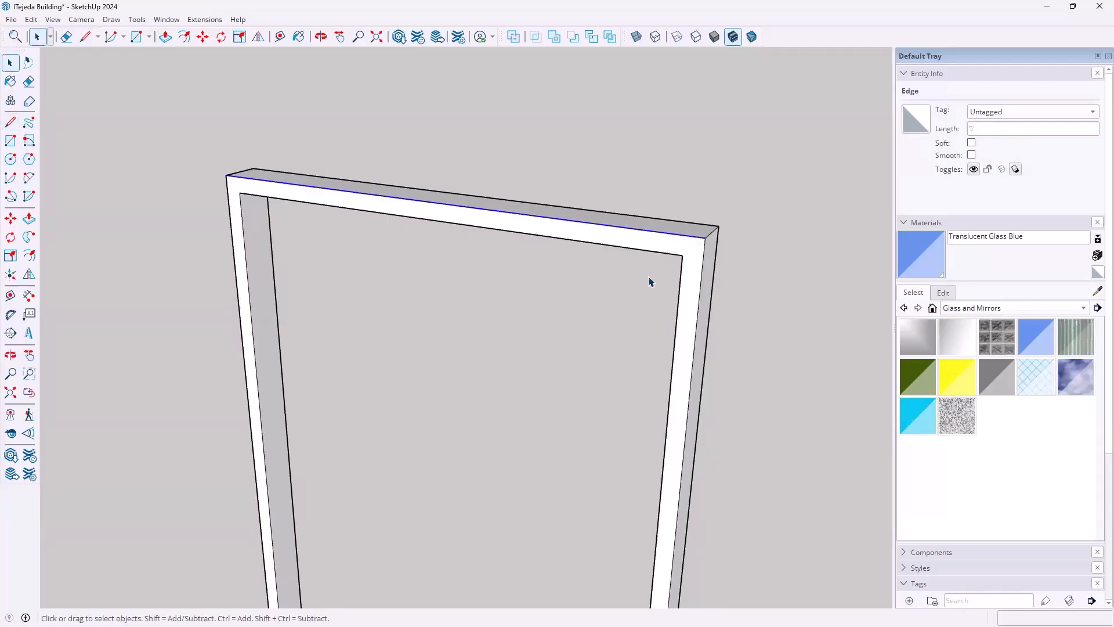
pyautogui.press('m')
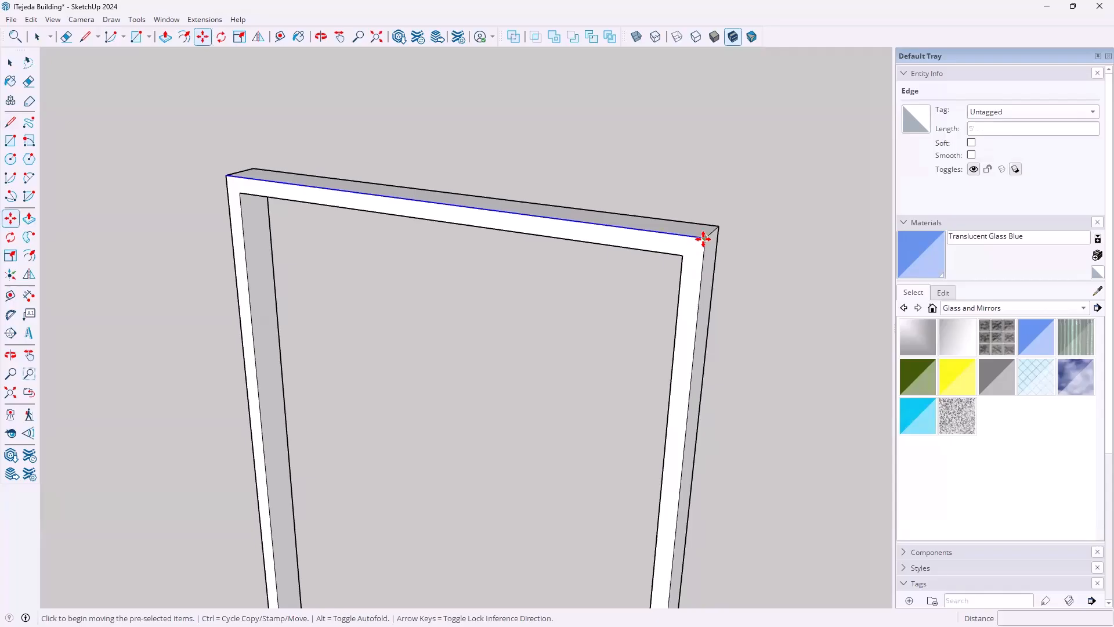
pyautogui.click(703, 250)
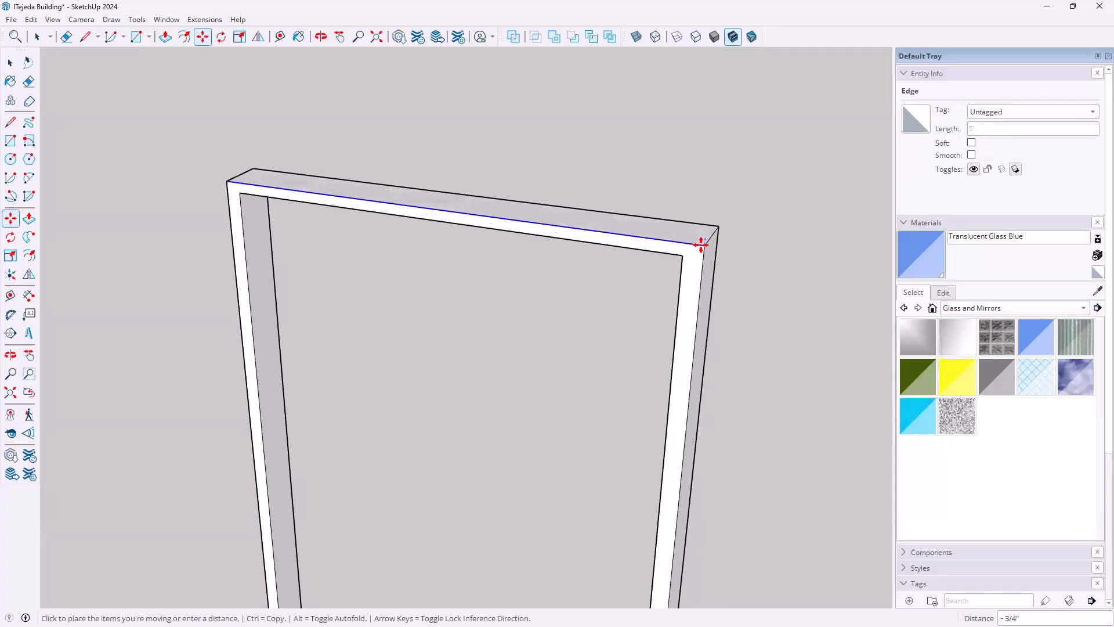
pyautogui.press('ctrl')
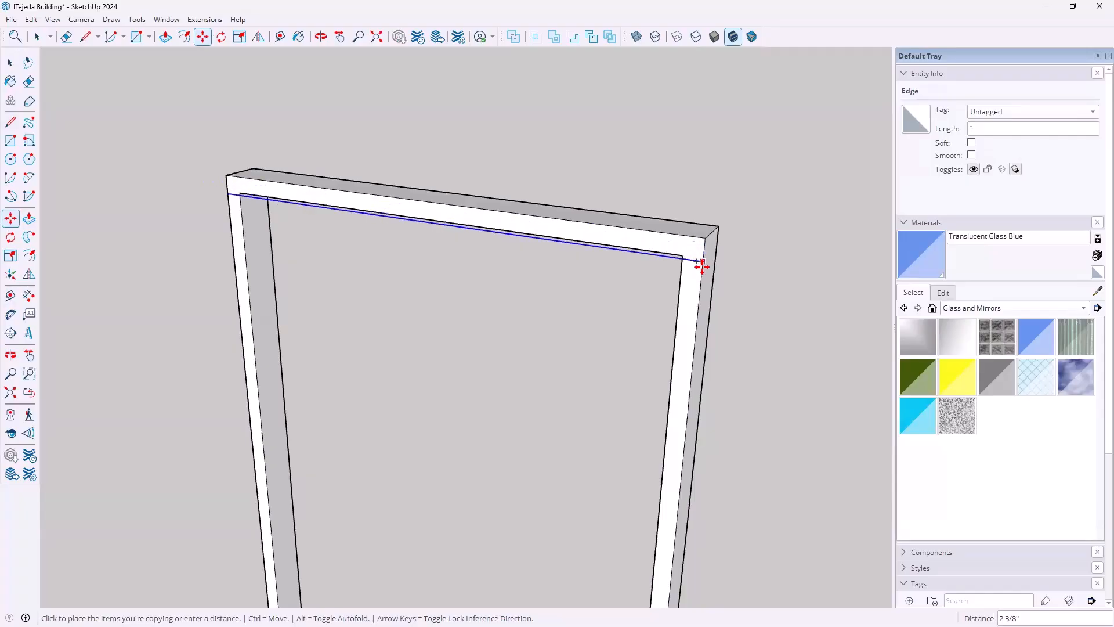
pyautogui.write('2')
pyautogui.press('Return')
pyautogui.press('space')
# - Copy the top rail's front face and its edges 9' 10" down to the frame's bottom corner, dividing the distance into three equal spacings with /3
pyautogui.click(636, 246)
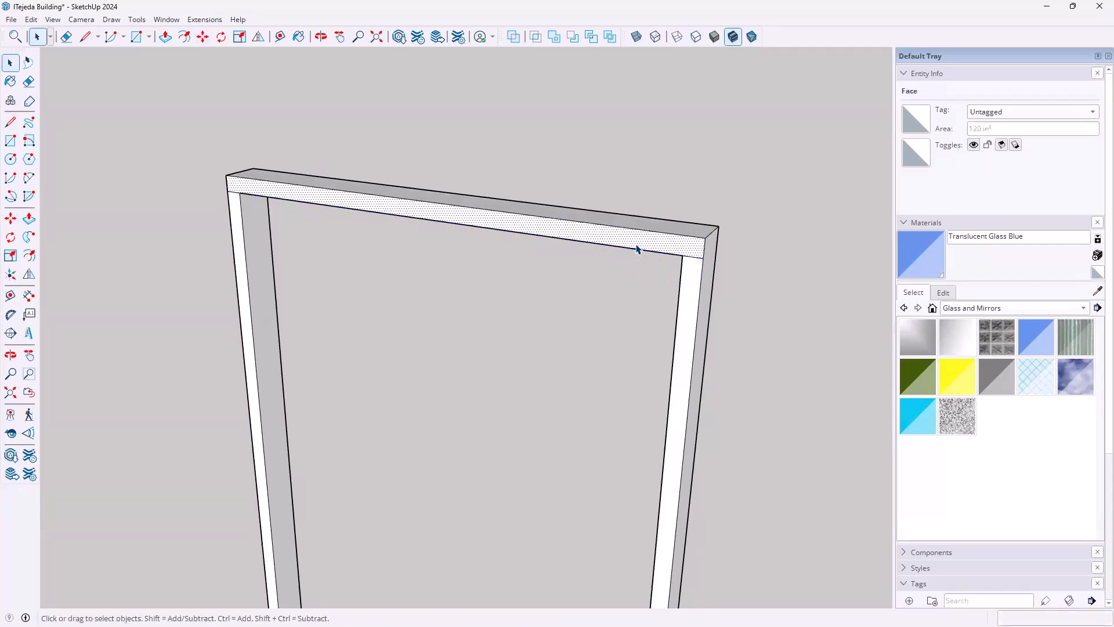
pyautogui.scroll(-6, 604, 316)
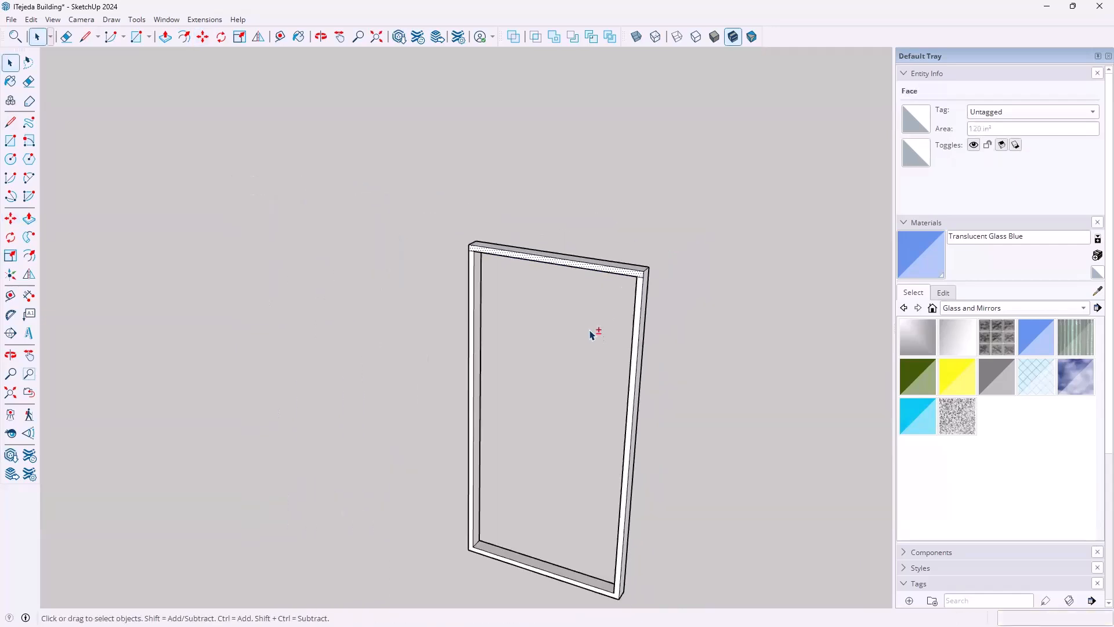
pyautogui.moveTo(566, 261); pyautogui.dragTo(636, 239, button='middle')
pyautogui.scroll(5, 632, 238)
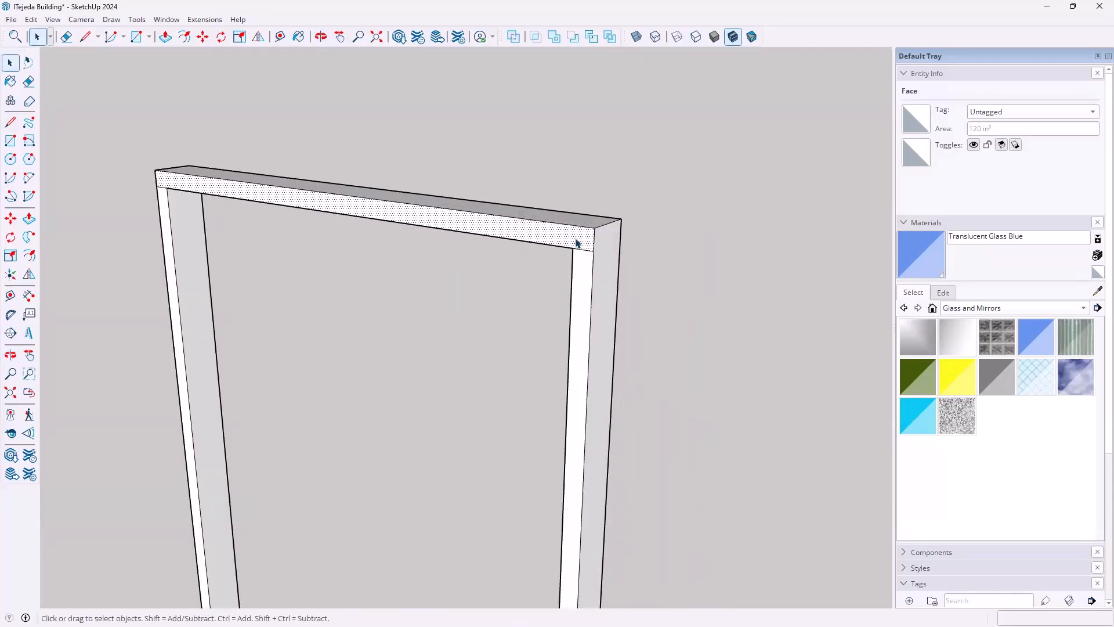
pyautogui.doubleClick(578, 242)
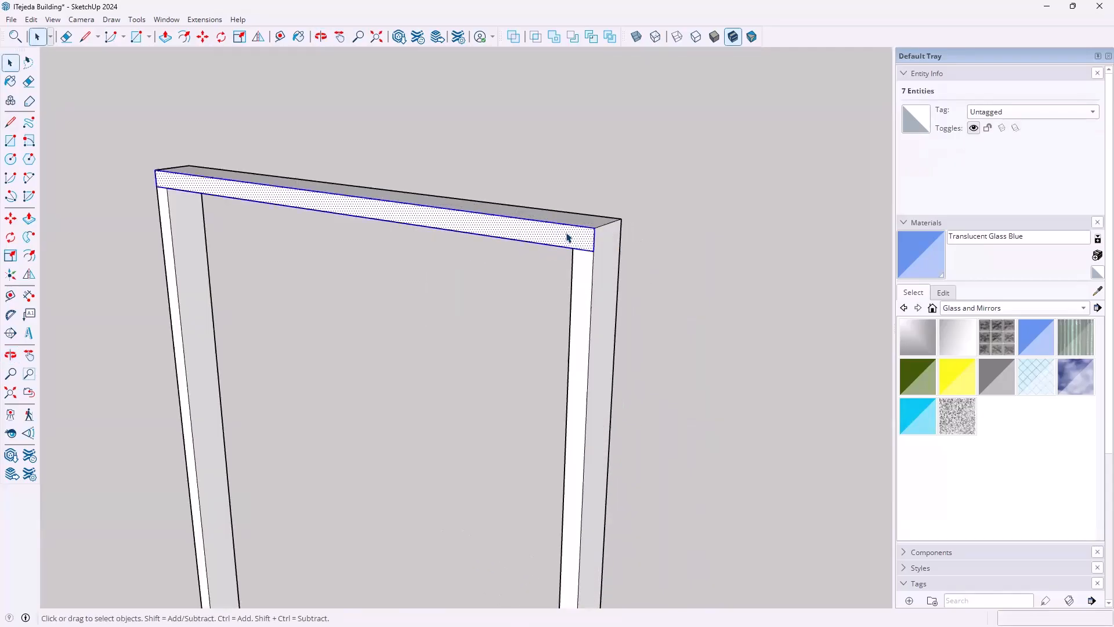
pyautogui.scroll(-6, 601, 301)
pyautogui.moveTo(560, 255); pyautogui.dragTo(527, 271, button='middle')
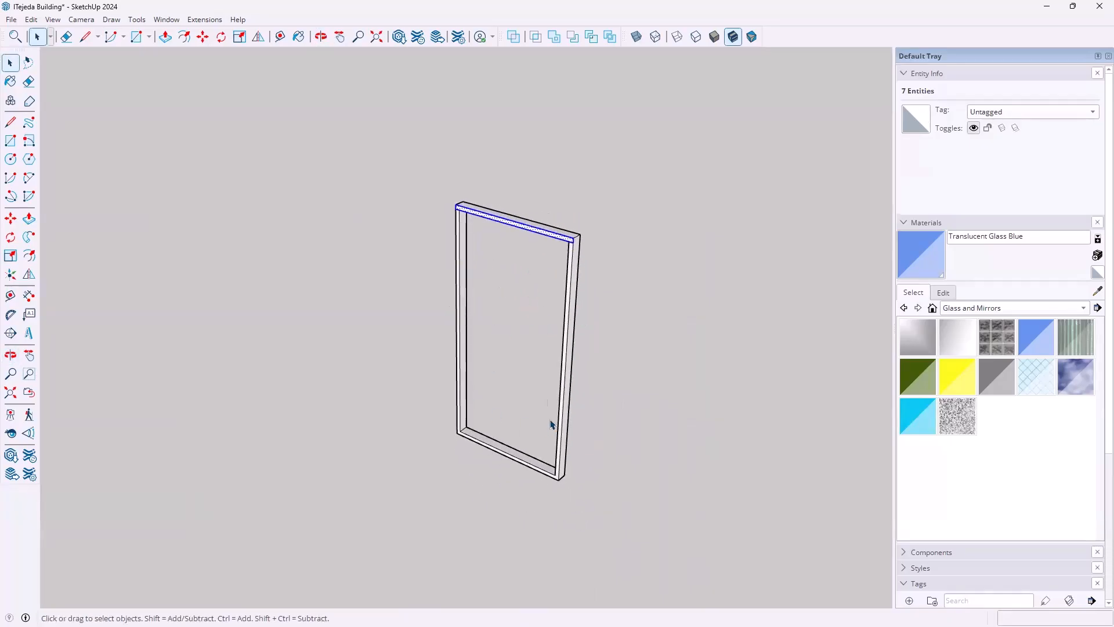
pyautogui.scroll(2, 561, 367)
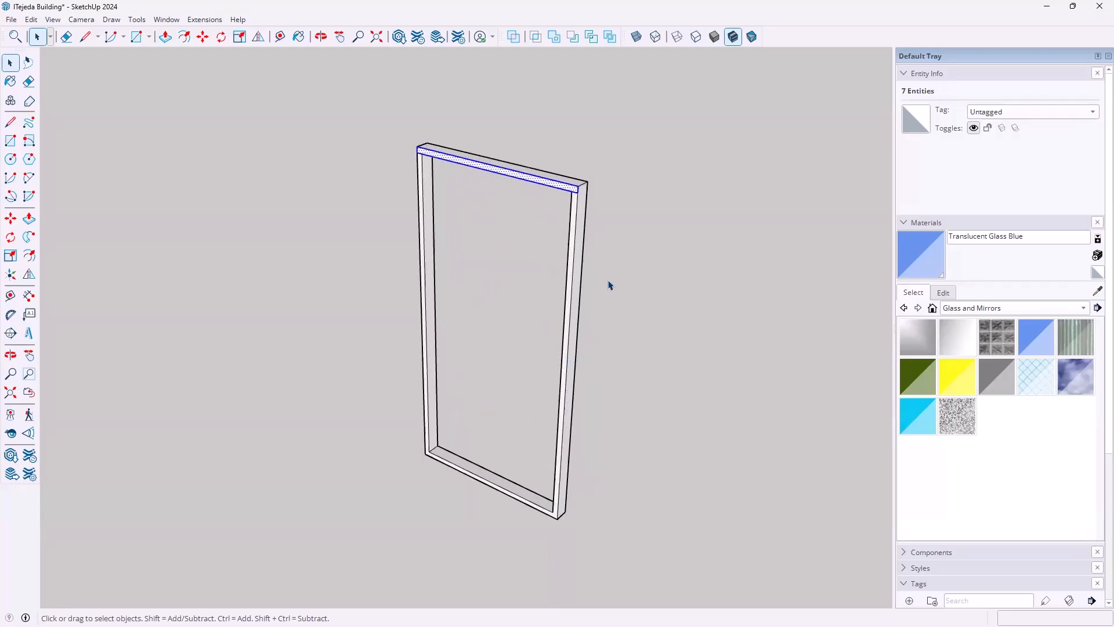
pyautogui.scroll(3, 585, 208)
pyautogui.press('m')
pyautogui.scroll(3, 590, 204)
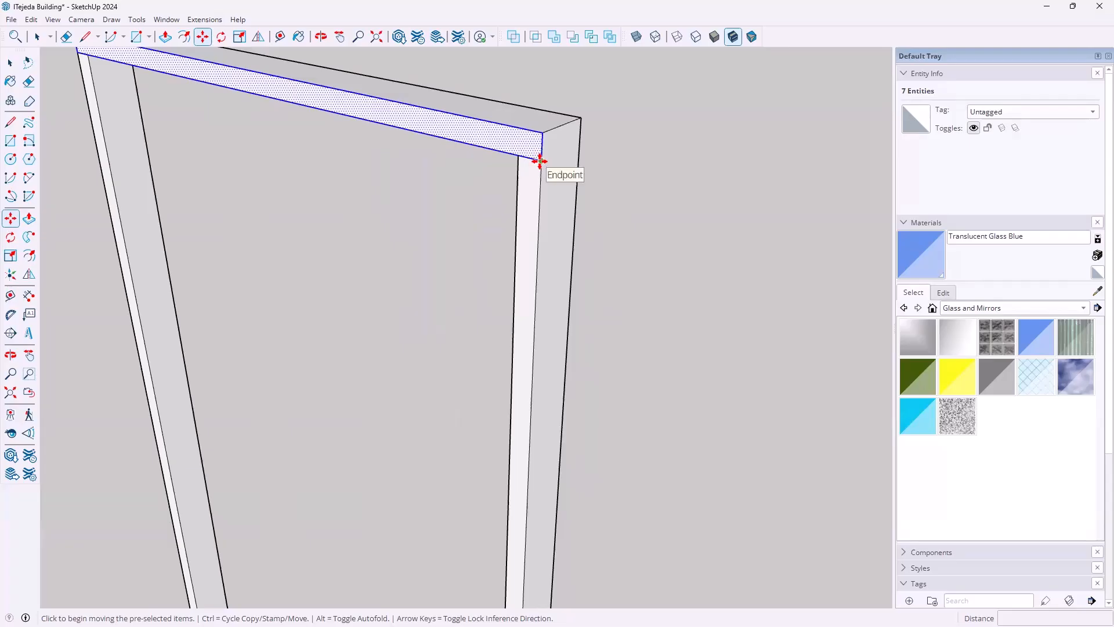
pyautogui.click(540, 160)
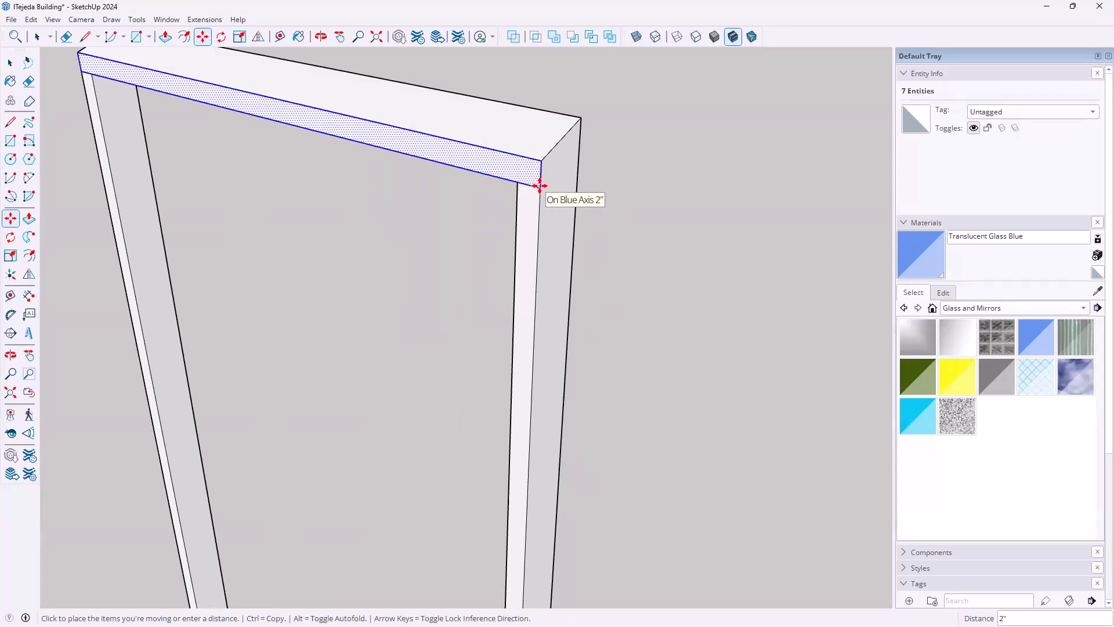
pyautogui.press('ctrl')
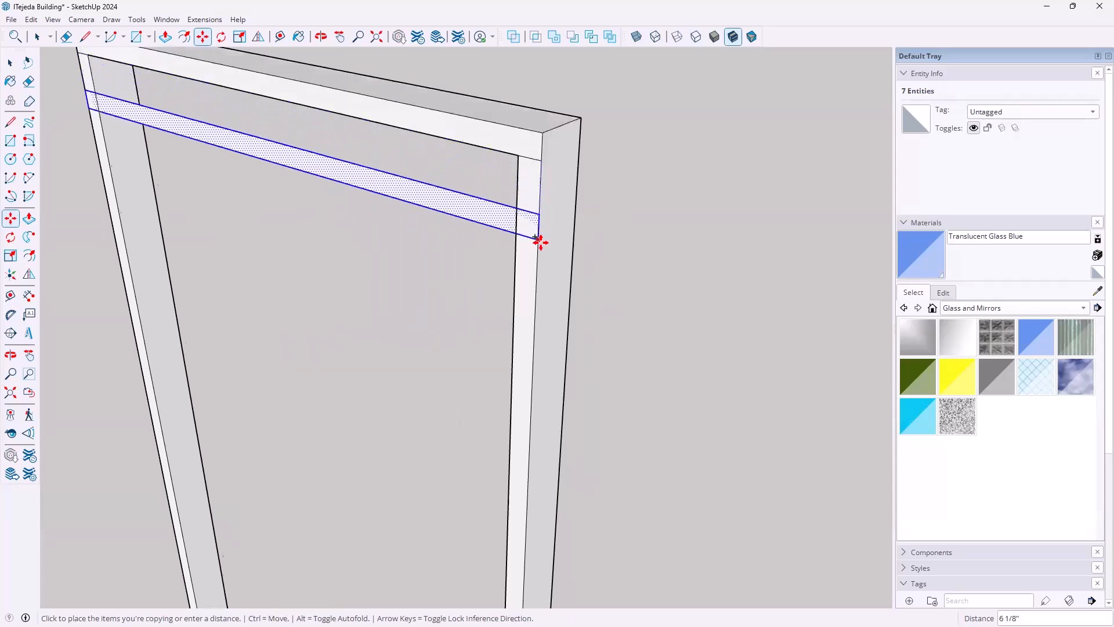
pyautogui.scroll(-2, 542, 243)
pyautogui.scroll(-1, 541, 249)
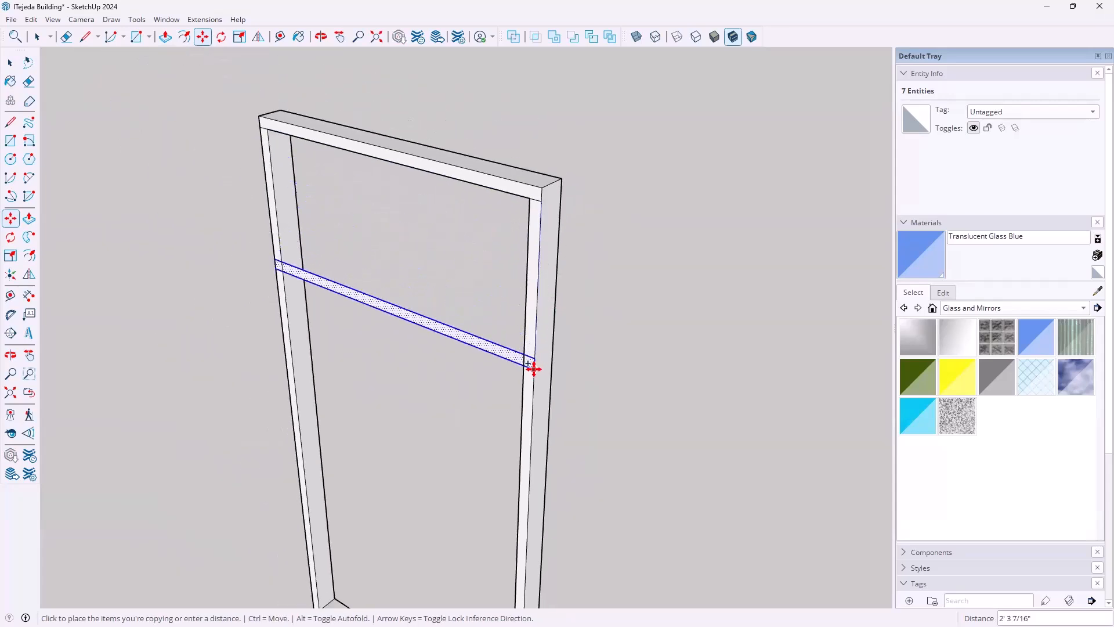
pyautogui.moveTo(533, 346); pyautogui.dragTo(528, 224, button='middle')
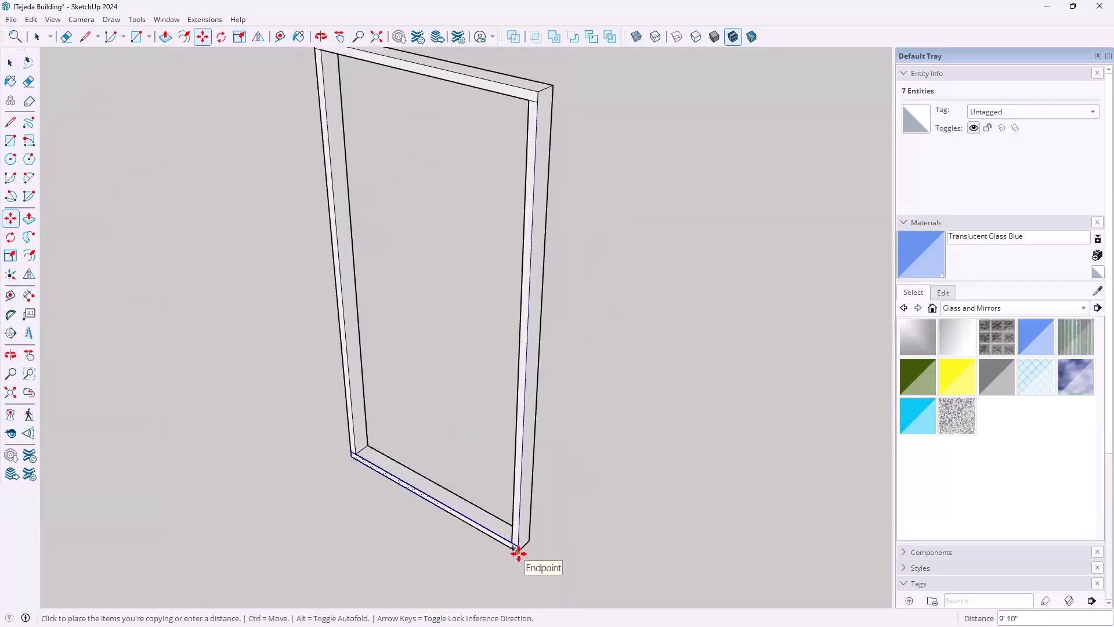
pyautogui.moveTo(511, 541); pyautogui.dragTo(515, 571, button='middle')
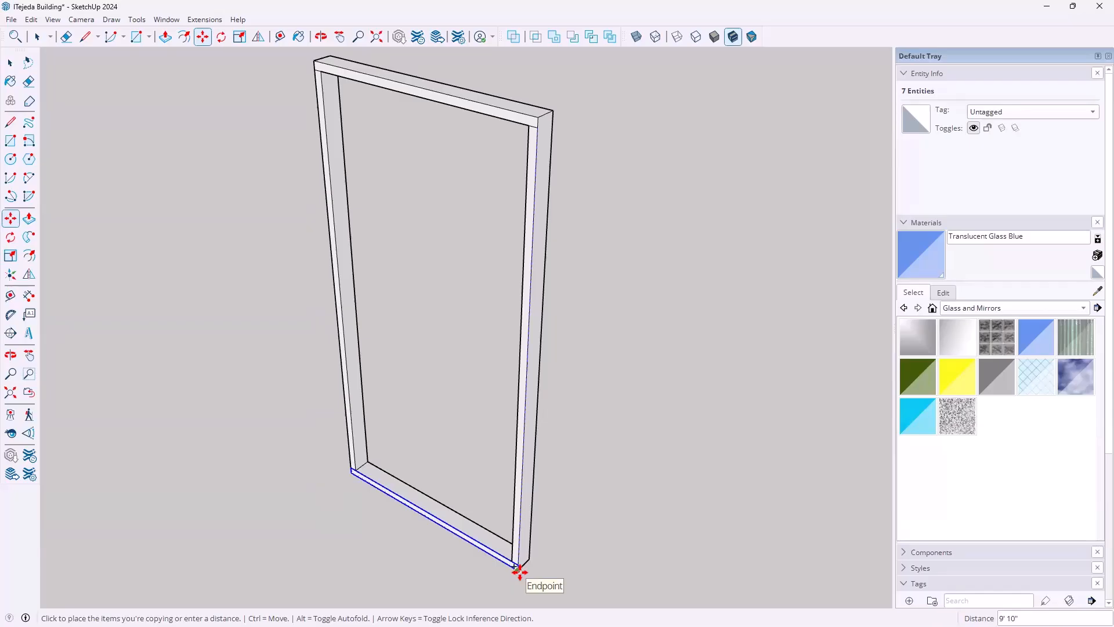
pyautogui.click(517, 568)
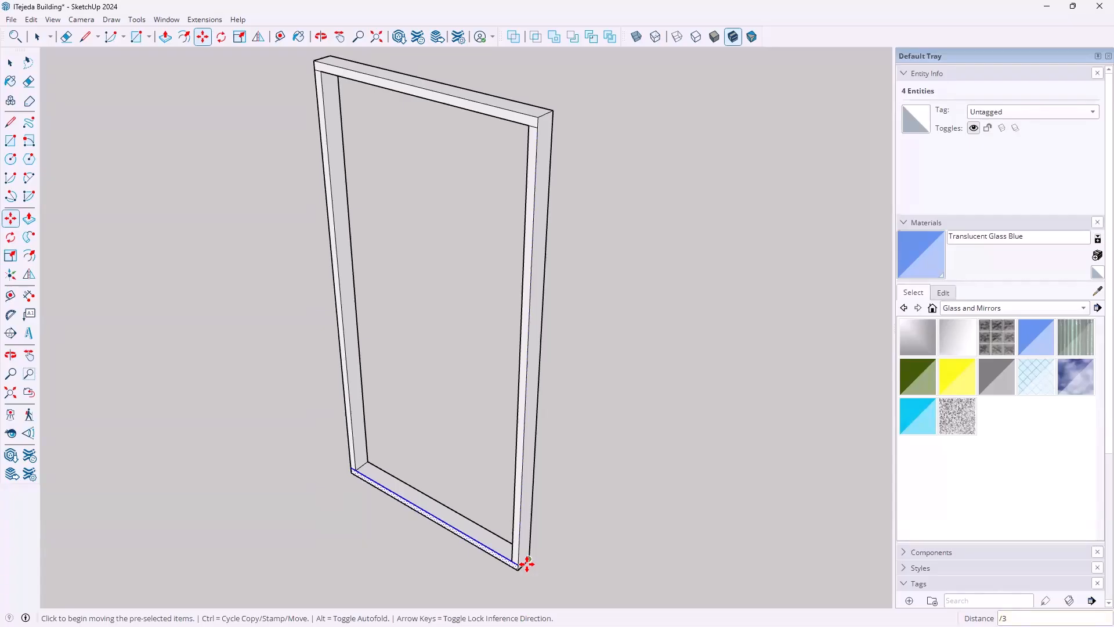
pyautogui.press('Return')
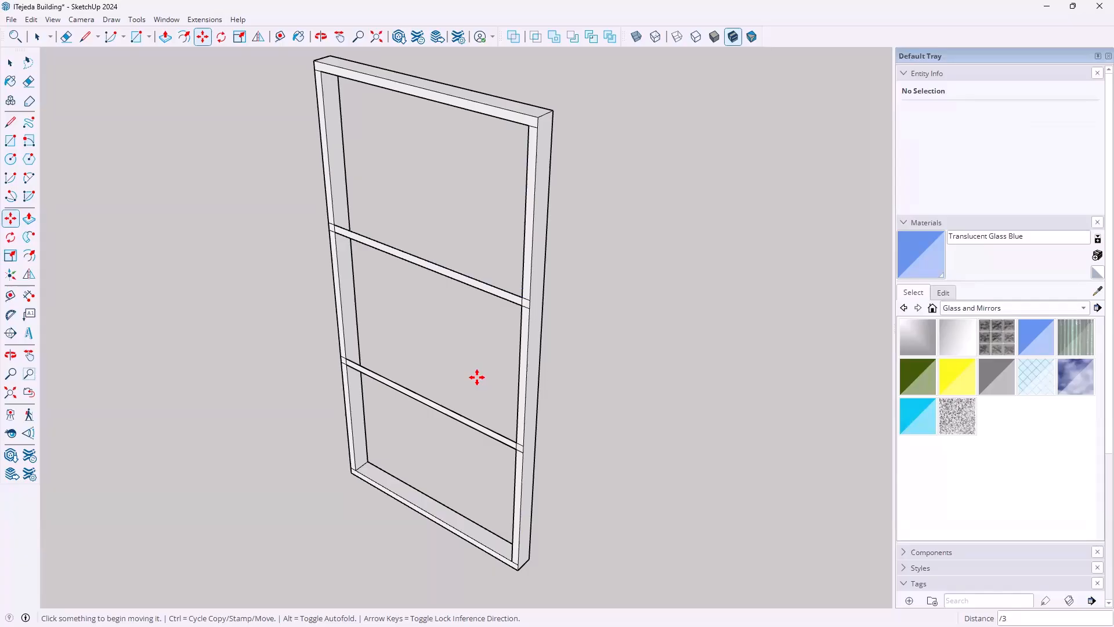
# - Undo the rail array and reselect the top rail's front face together with its edges
pyautogui.click(32, 20)
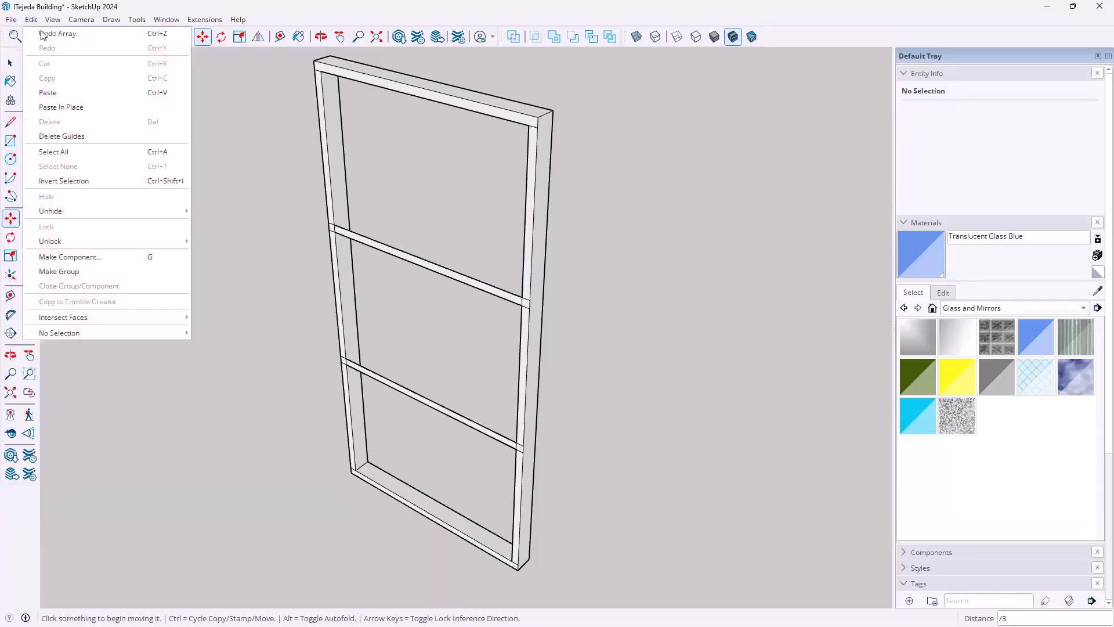
pyautogui.click(47, 36)
pyautogui.press('space')
pyautogui.scroll(3, 545, 136)
pyautogui.doubleClick(524, 121)
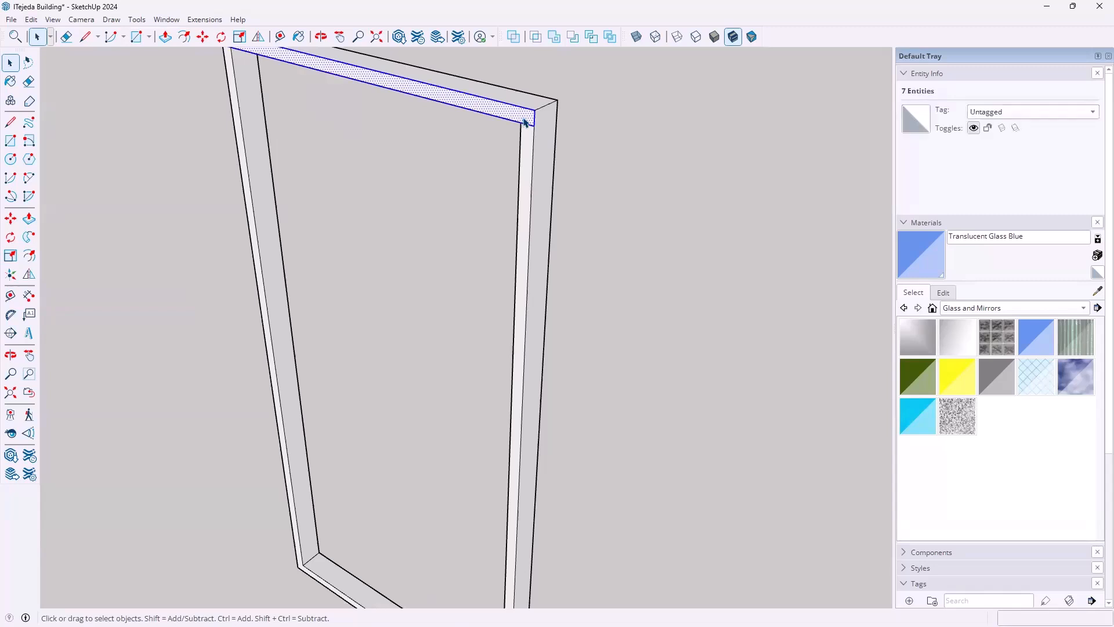
pyautogui.scroll(-2, 544, 169)
# - Copy the selected rail face 9' 10" down from its lower corner to the frame's bottom corner, dividing the distance with /3
pyautogui.press('m')
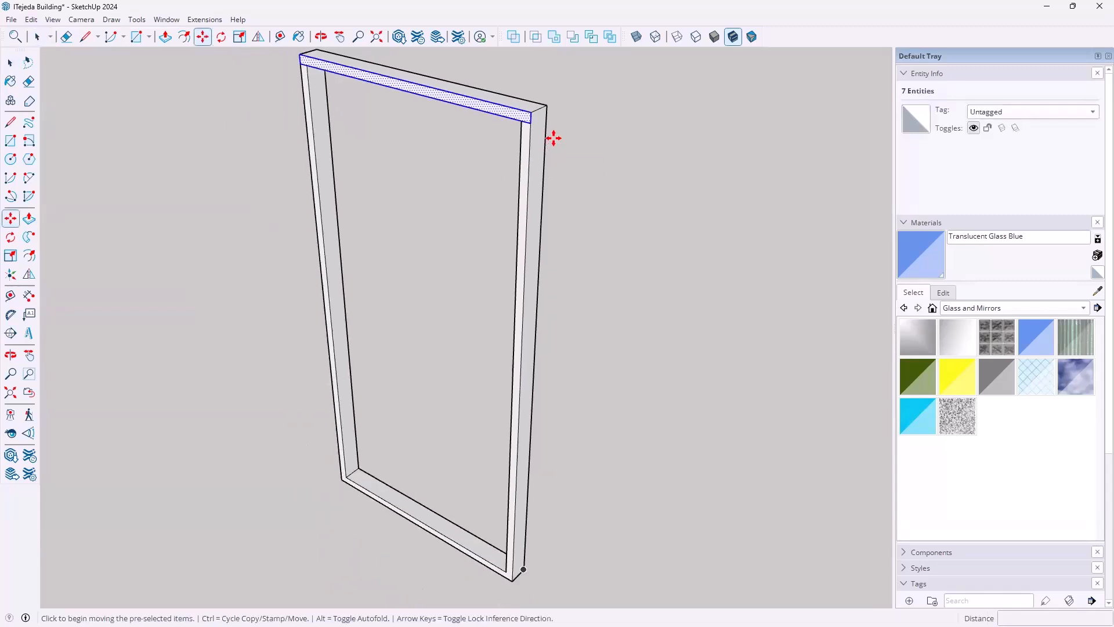
pyautogui.scroll(5, 545, 148)
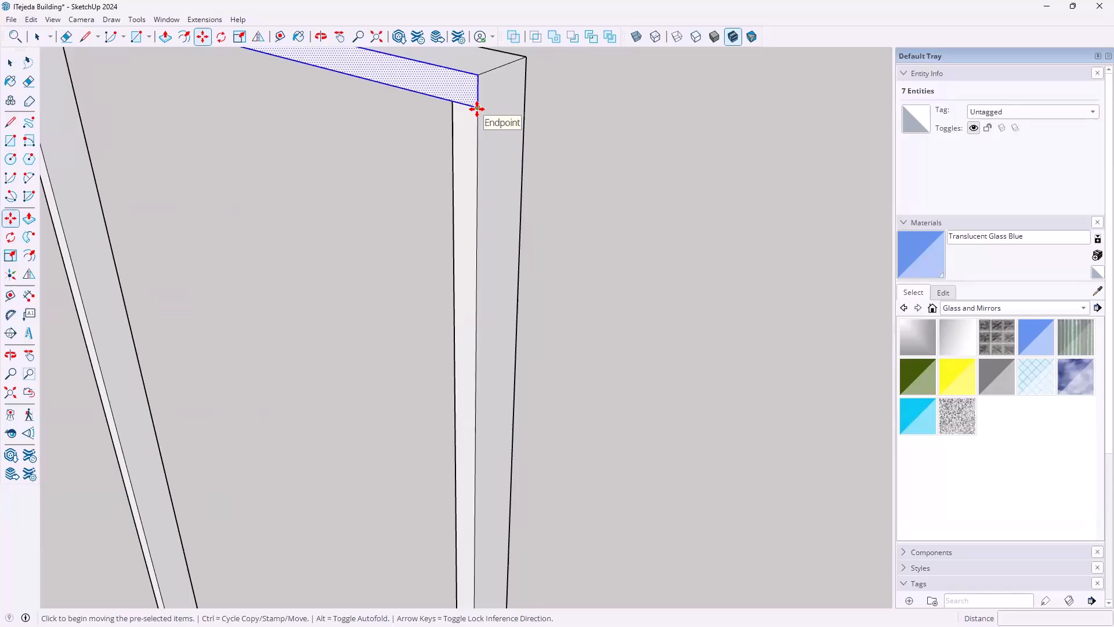
pyautogui.click(477, 108)
pyautogui.press('ctrl')
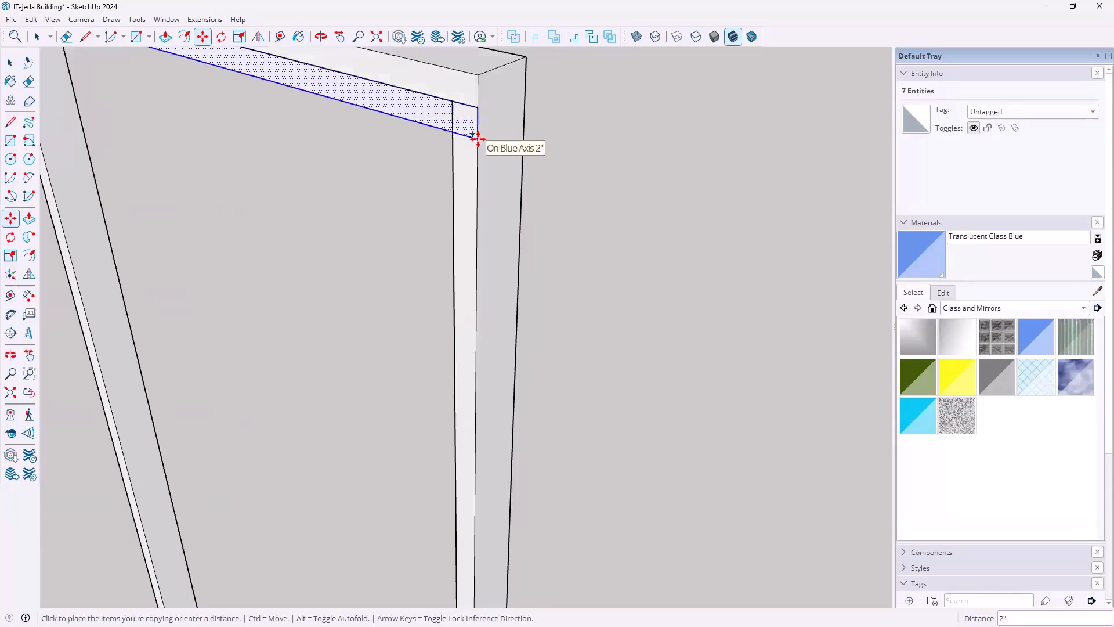
pyautogui.scroll(-4, 481, 174)
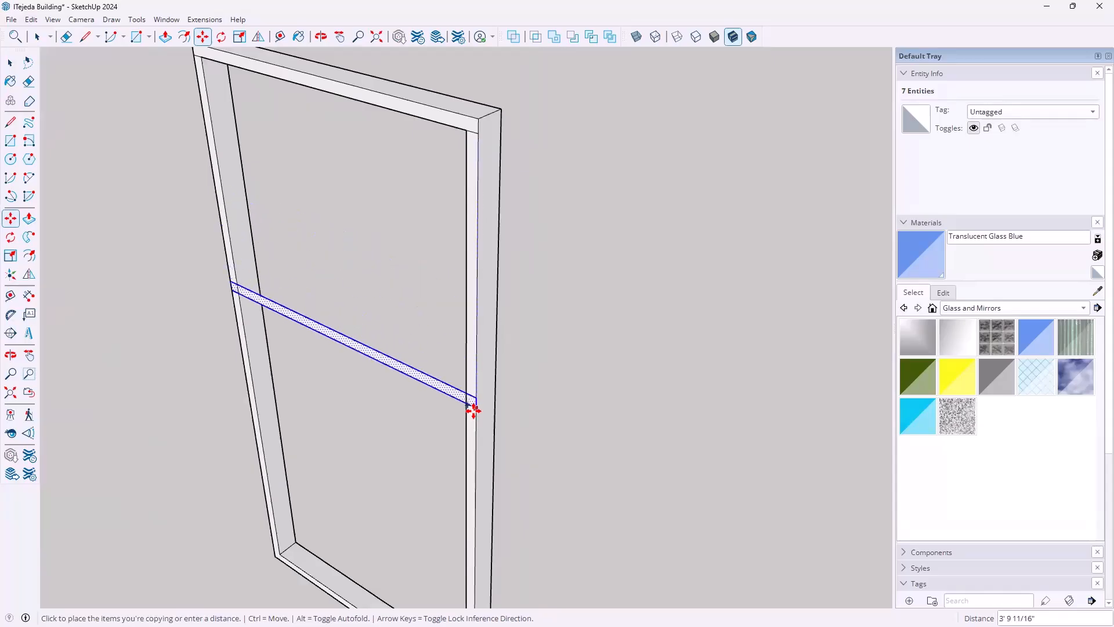
pyautogui.scroll(-3, 479, 422)
pyautogui.keyDown('shift'); pyautogui.moveTo(486, 460); pyautogui.dragTo(502, 247, button='middle'); pyautogui.keyUp('shift')
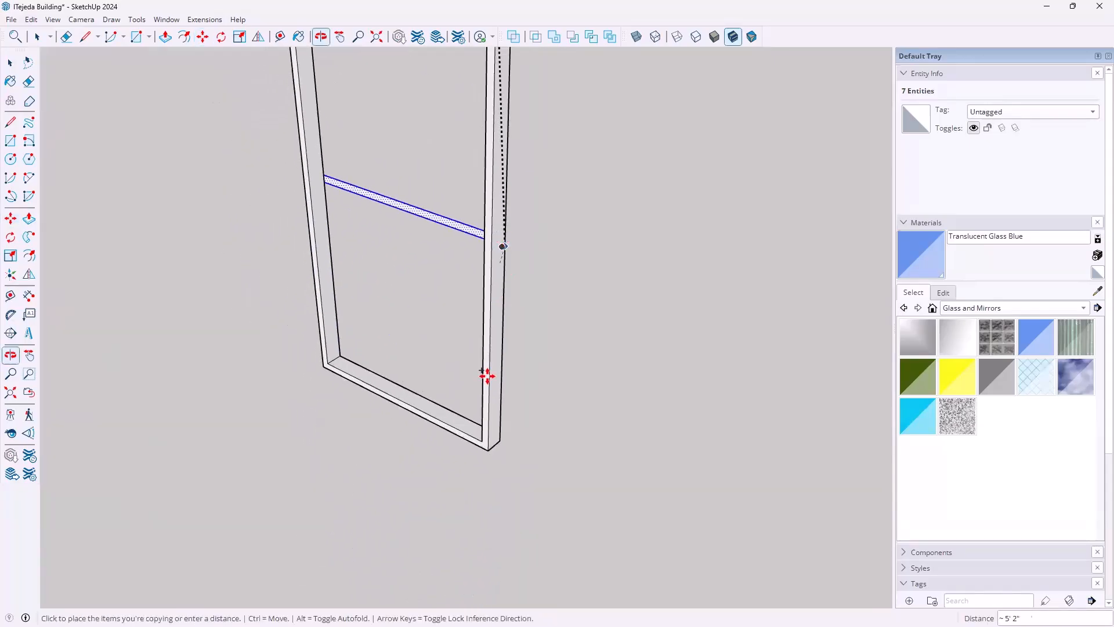
pyautogui.scroll(3, 491, 418)
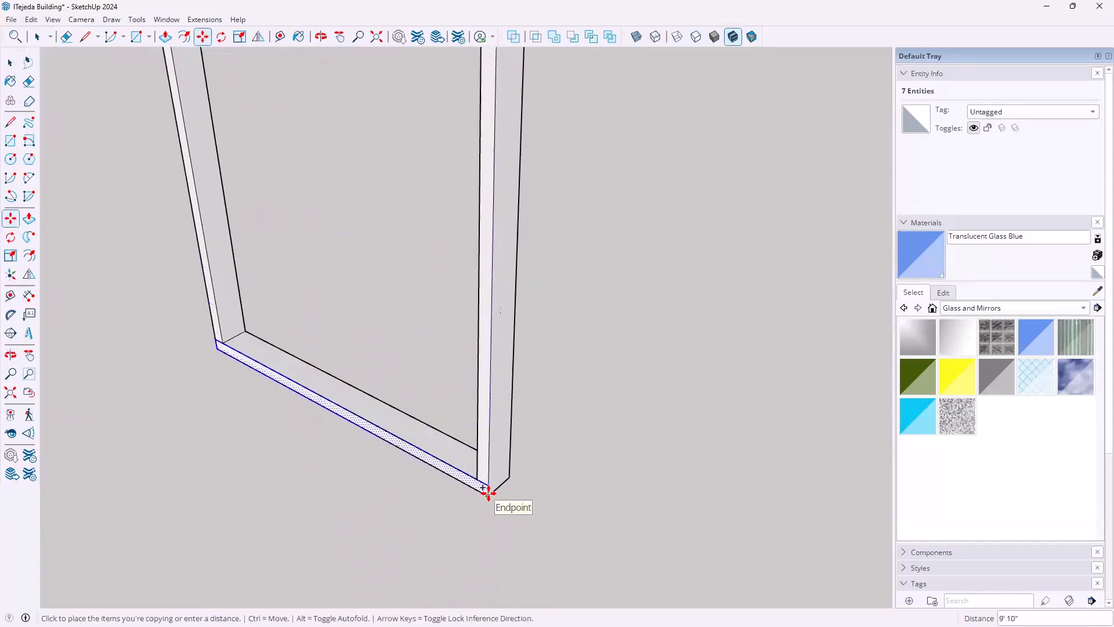
pyautogui.scroll(-2, 488, 492)
pyautogui.moveTo(485, 467); pyautogui.dragTo(497, 552, button='middle')
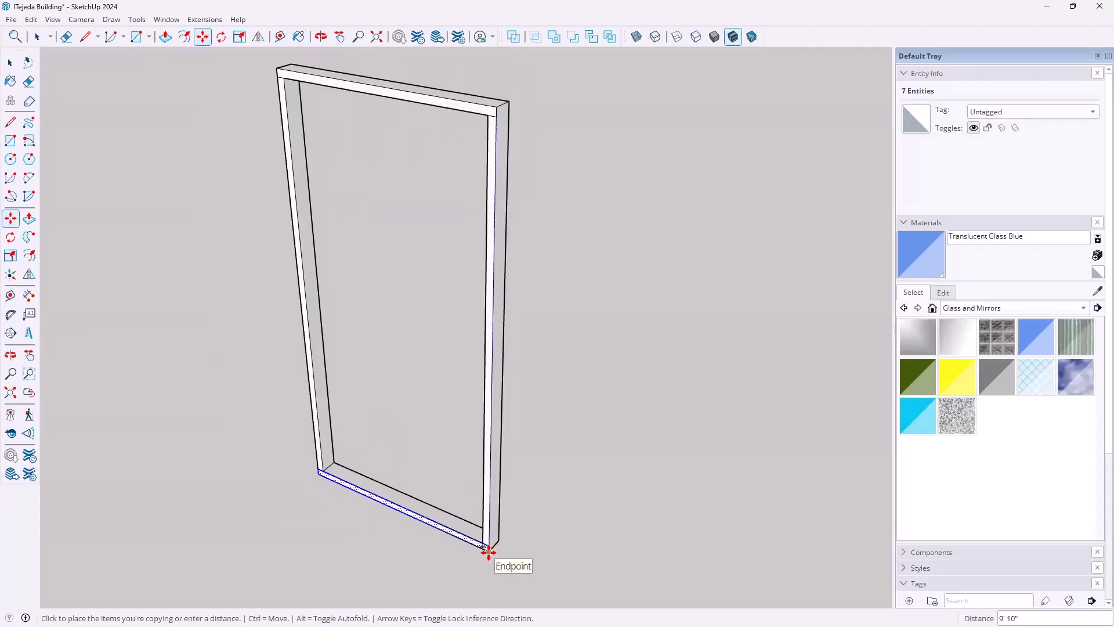
pyautogui.click(488, 552)
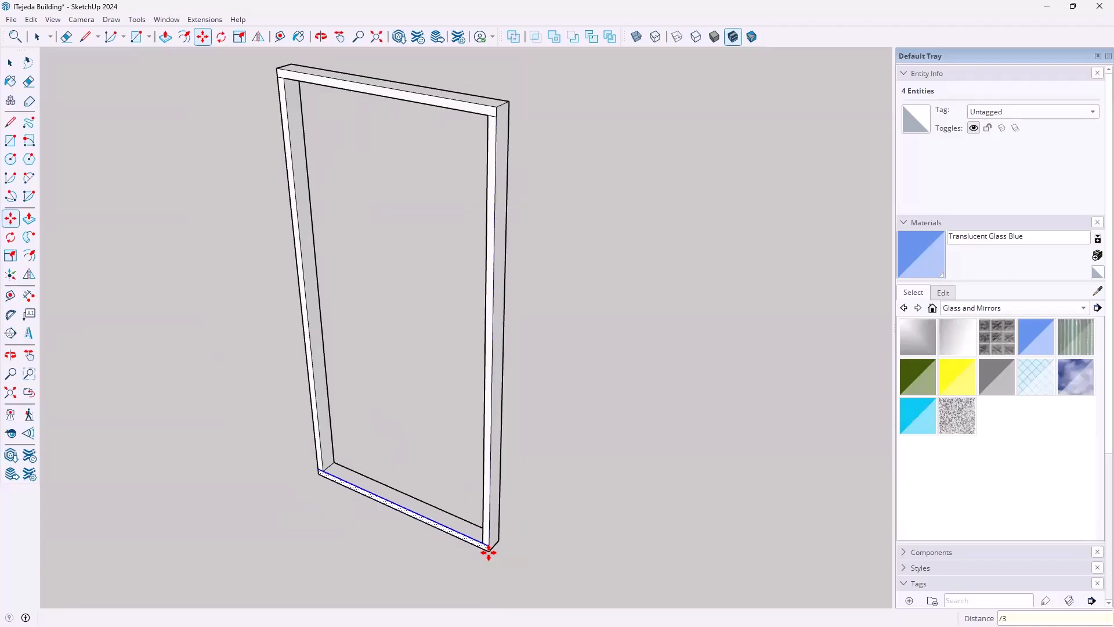
pyautogui.write('/3')
pyautogui.press('Return')
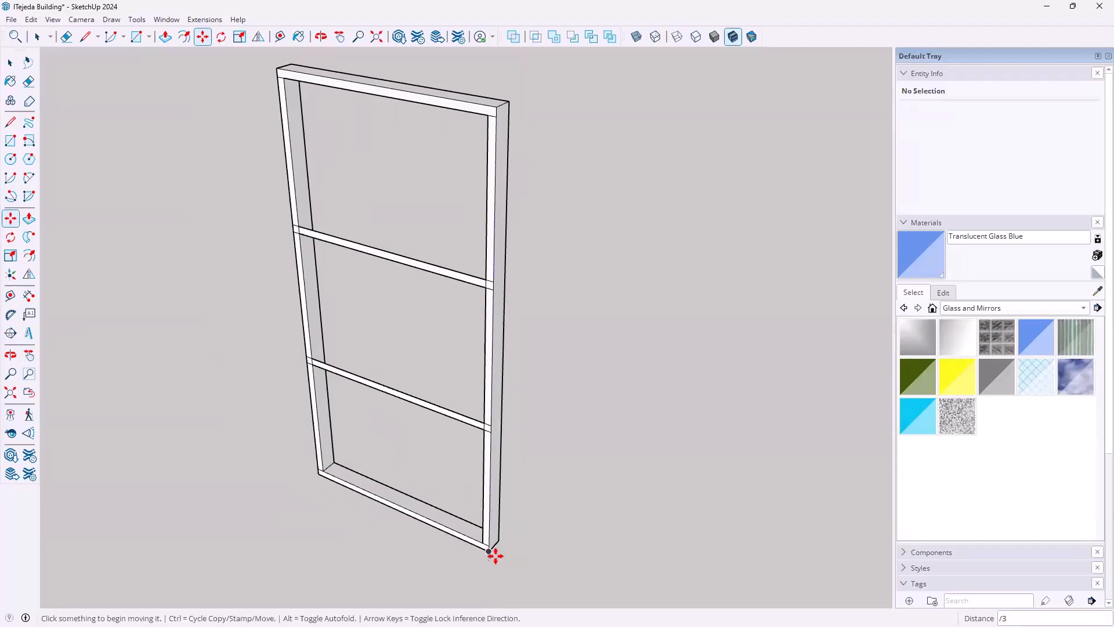
# - Extrude the upper intermediate rail's face 5" with Push/Pull to match the frame's depth
pyautogui.moveTo(474, 448); pyautogui.dragTo(75, 445, button='middle')
pyautogui.press('m')
pyautogui.scroll(5, 453, 253)
pyautogui.scroll(-3, 453, 254)
pyautogui.moveTo(500, 308); pyautogui.dragTo(523, 333, button='middle')
pyautogui.press('p')
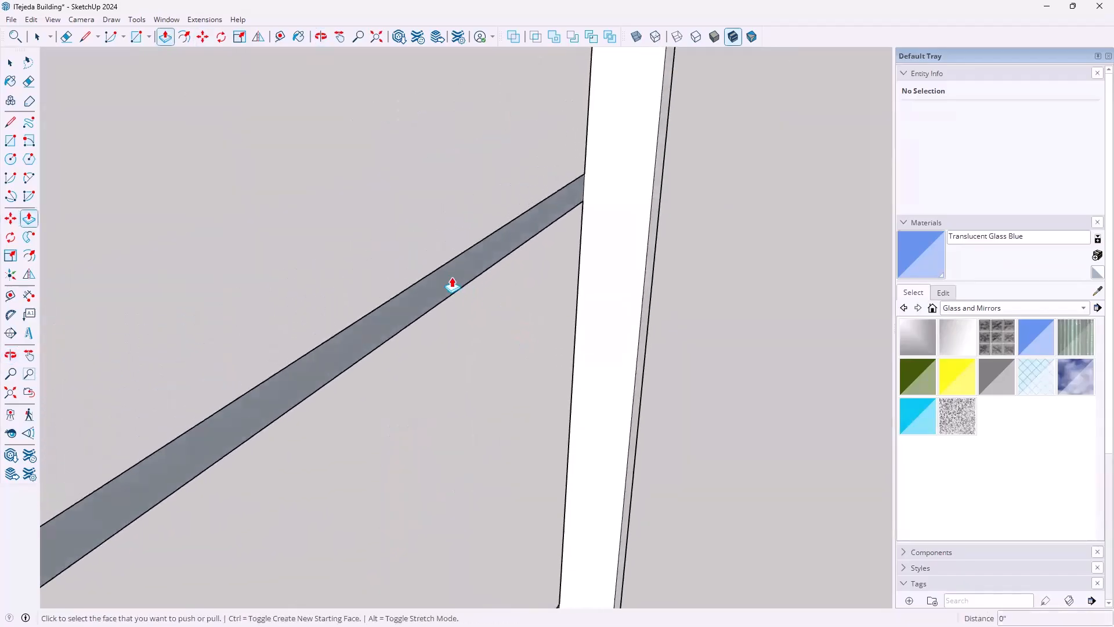
pyautogui.click(449, 286)
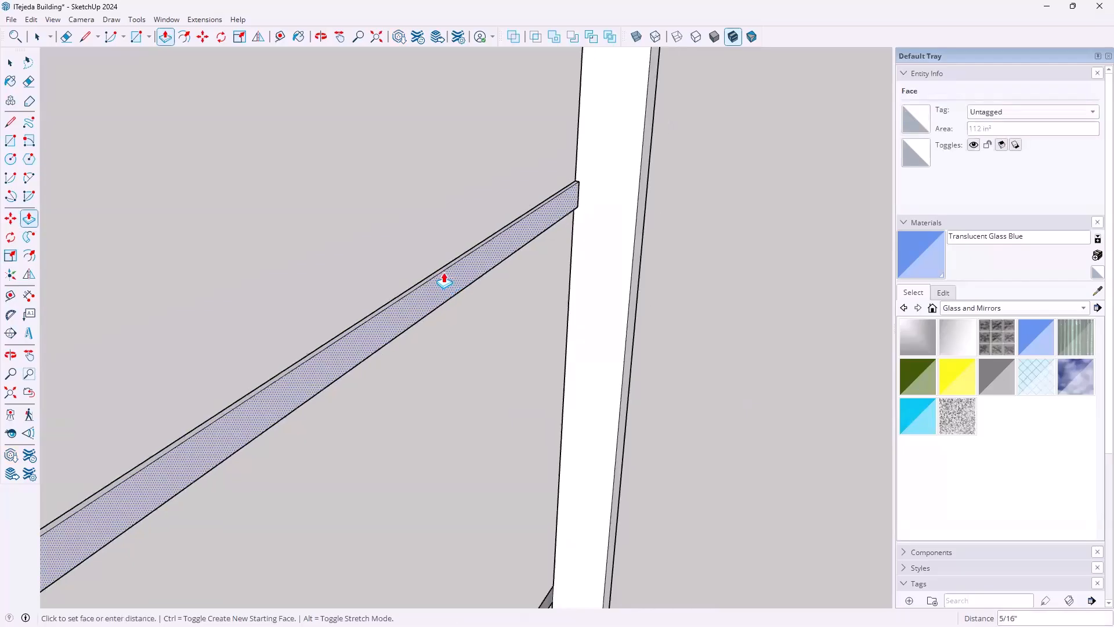
pyautogui.moveTo(500, 276)
pyautogui.mouseDown(button='middle')
pyautogui.moveTo(698, 309)
pyautogui.moveTo(782, 166)
pyautogui.moveTo(632, 224)
pyautogui.moveTo(542, 234)
pyautogui.moveTo(467, 278)
pyautogui.moveTo(502, 266)
pyautogui.mouseUp(button='middle')
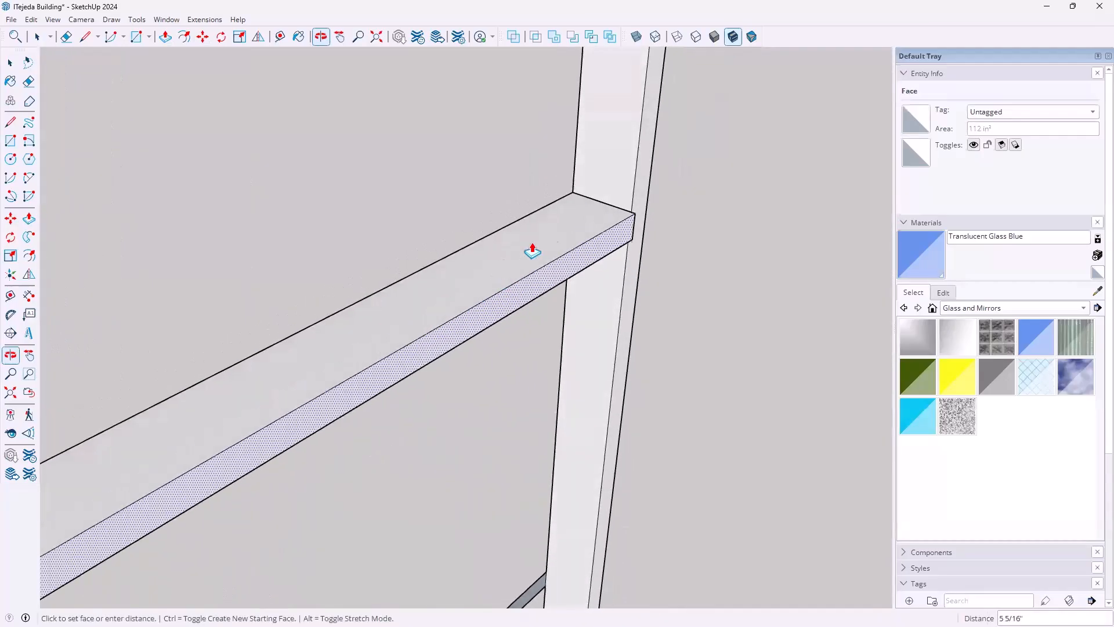
pyautogui.click(631, 197)
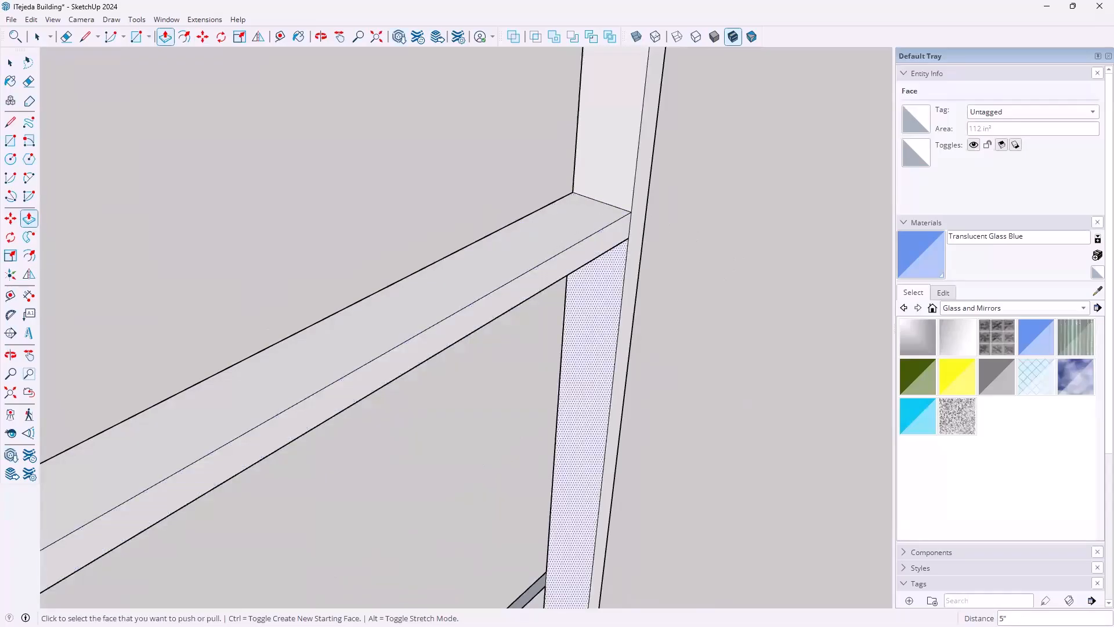
# - Extrude the lower intermediate rail's face with Push/Pull to match the frame's depth
pyautogui.moveTo(545, 598); pyautogui.dragTo(545, 374, button='middle')
pyautogui.click(550, 373)
pyautogui.click(599, 374)
pyautogui.scroll(-6, 593, 378)
pyautogui.moveTo(399, 364); pyautogui.dragTo(601, 449, button='middle')
pyautogui.press('space')
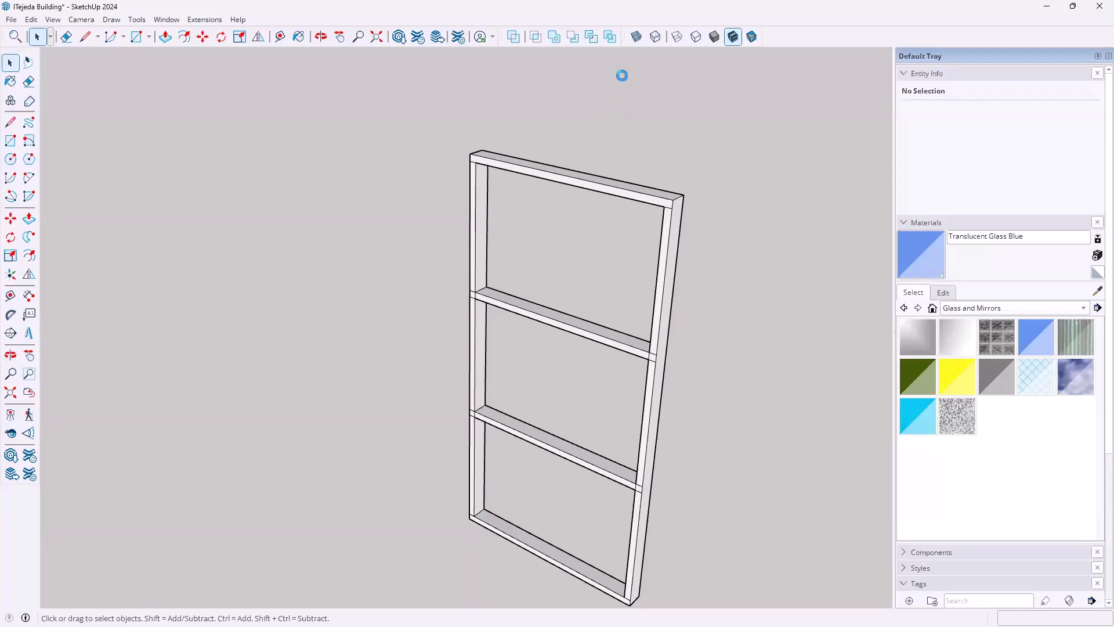
# - Turn on X-ray display and hide the leftover seam edges at the frame's top corners with the Eraser
pyautogui.click(636, 37)
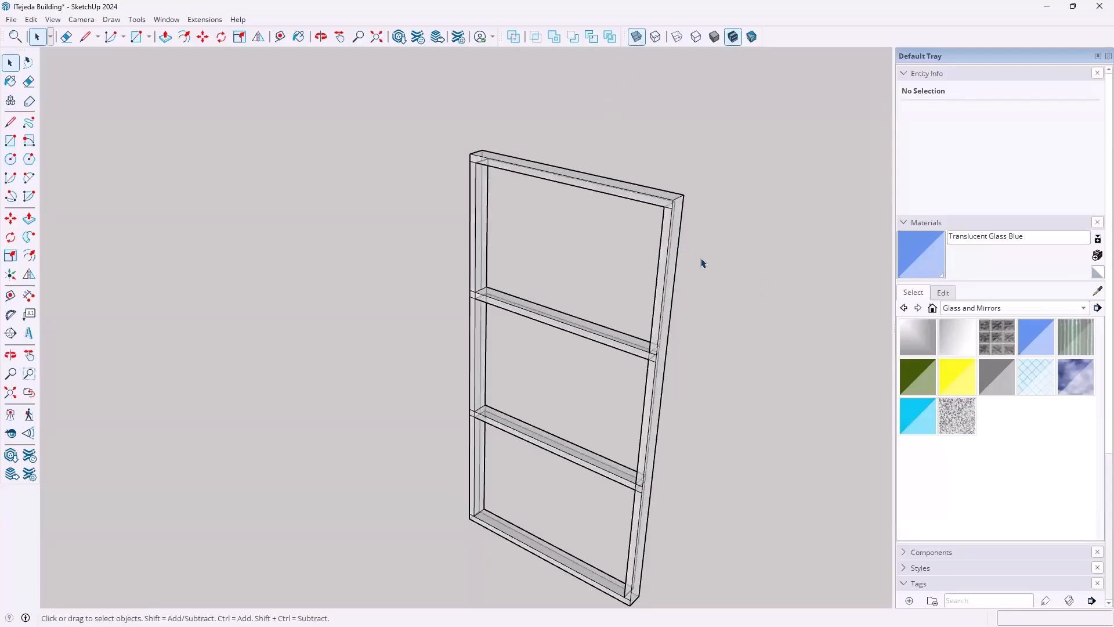
pyautogui.moveTo(693, 269); pyautogui.dragTo(688, 244, button='middle')
pyautogui.scroll(3, 688, 260)
pyautogui.scroll(3, 687, 264)
pyautogui.press('e')
pyautogui.scroll(-5, 690, 275)
pyautogui.keyDown('shift'); pyautogui.scroll(4, 436, 217); pyautogui.keyUp('shift')
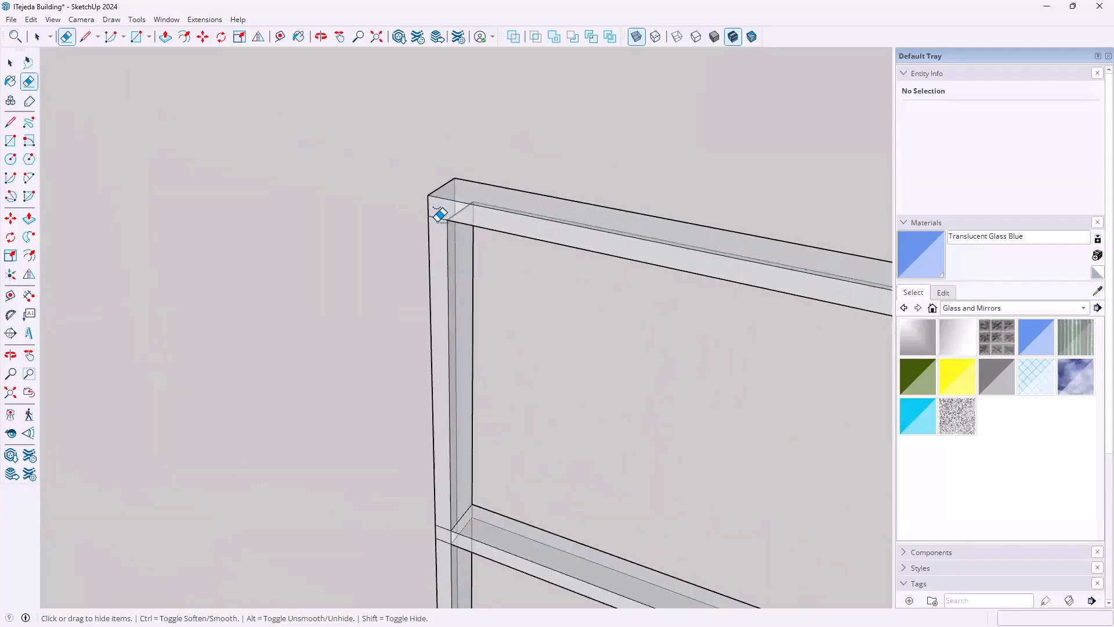
# - Remove the leftover seam edges where both ends of the upper intermediate rail meet the side posts
pyautogui.moveTo(489, 375); pyautogui.dragTo(549, 188, button='middle')
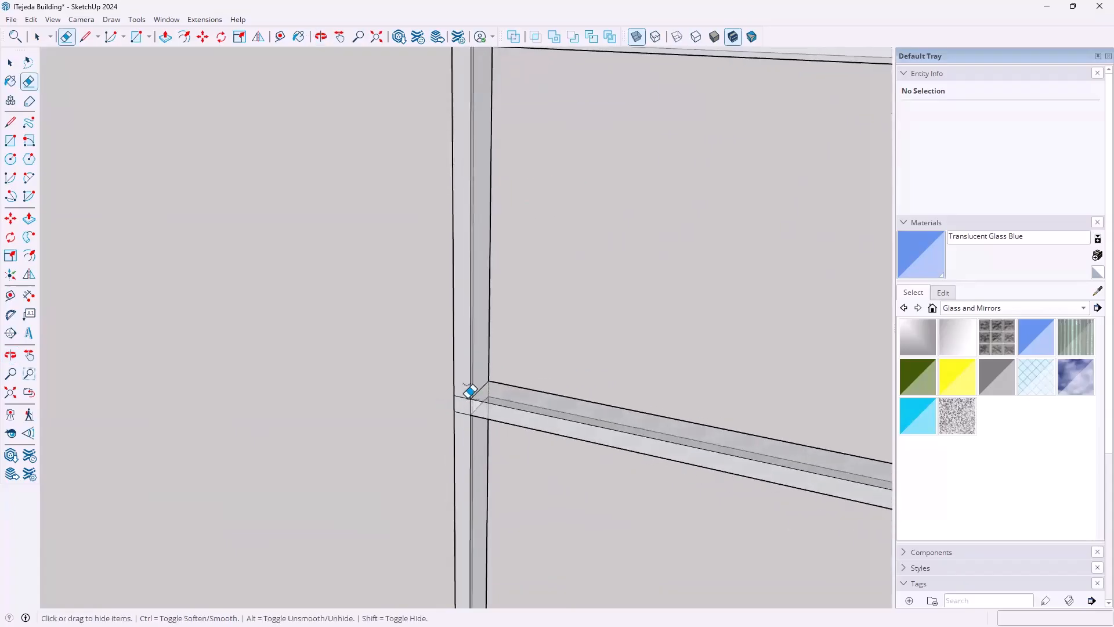
pyautogui.keyDown('shift'); pyautogui.scroll(1, 470, 391); pyautogui.keyUp('shift')
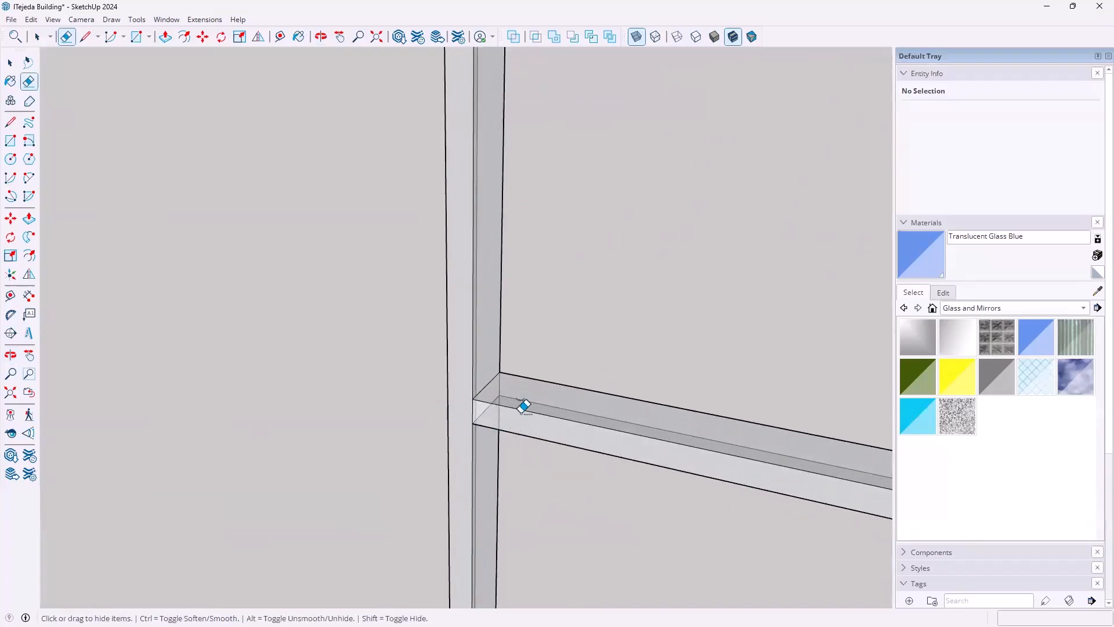
pyautogui.moveTo(505, 364)
pyautogui.mouseDown(button='middle')
pyautogui.moveTo(443, 333)
pyautogui.moveTo(465, 390)
pyautogui.mouseUp(button='middle')
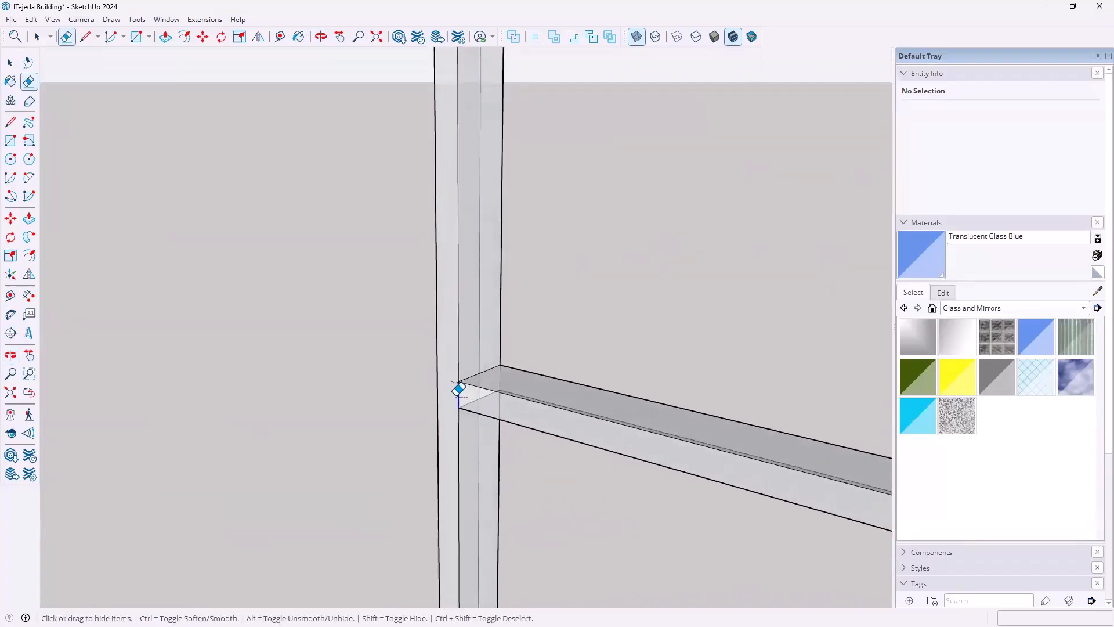
pyautogui.scroll(-4, 465, 390)
pyautogui.moveTo(582, 452)
pyautogui.mouseDown(button='middle')
pyautogui.moveTo(385, 344)
pyautogui.moveTo(590, 398)
pyautogui.mouseUp(button='middle')
pyautogui.scroll(3, 592, 391)
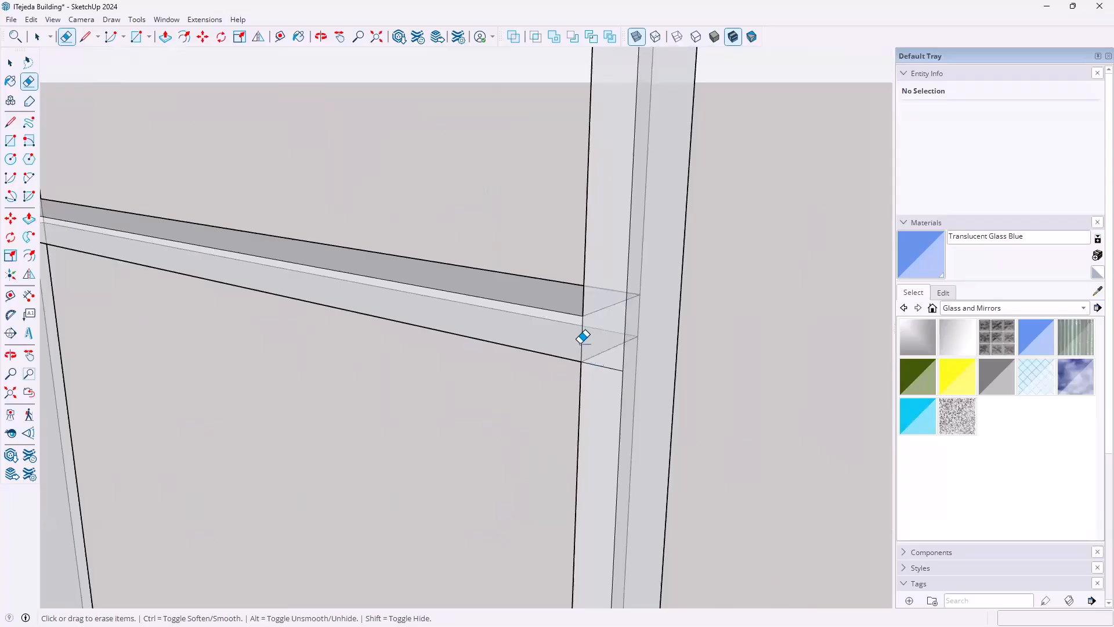
pyautogui.scroll(-2, 612, 361)
pyautogui.scroll(-2, 613, 367)
# - Erase the leftover seam edges where both ends of the lower intermediate rail meet the side posts
pyautogui.moveTo(447, 472)
pyautogui.mouseDown(button='middle')
pyautogui.moveTo(534, 219)
pyautogui.moveTo(580, 428)
pyautogui.mouseUp(button='middle')
pyautogui.moveTo(656, 476); pyautogui.dragTo(671, 386, button='middle')
pyautogui.scroll(4, 671, 385)
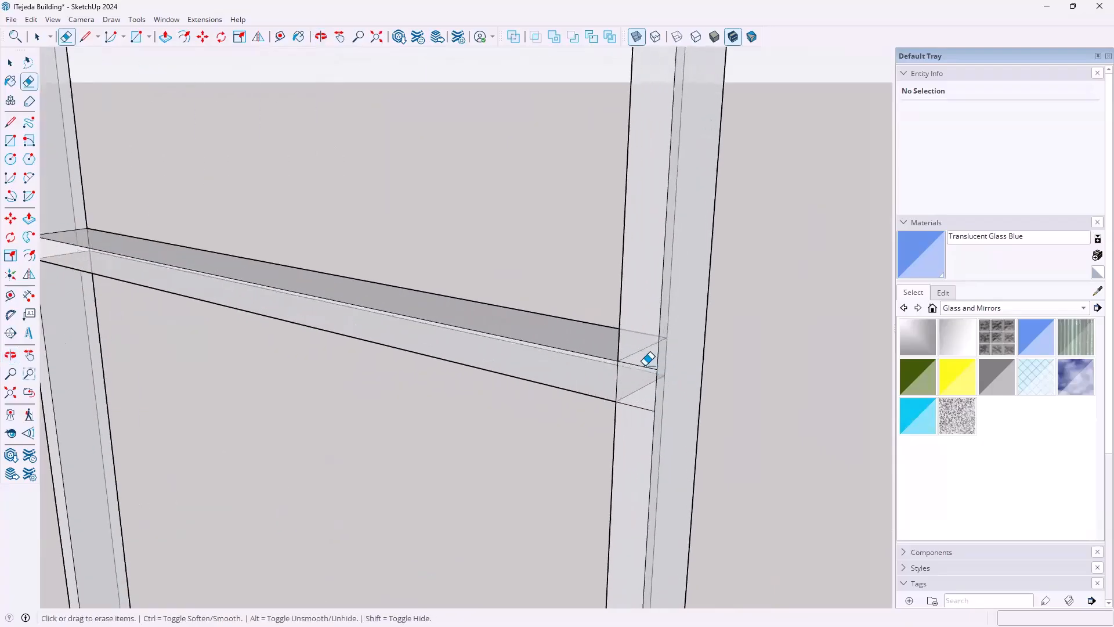
pyautogui.scroll(3, 647, 358)
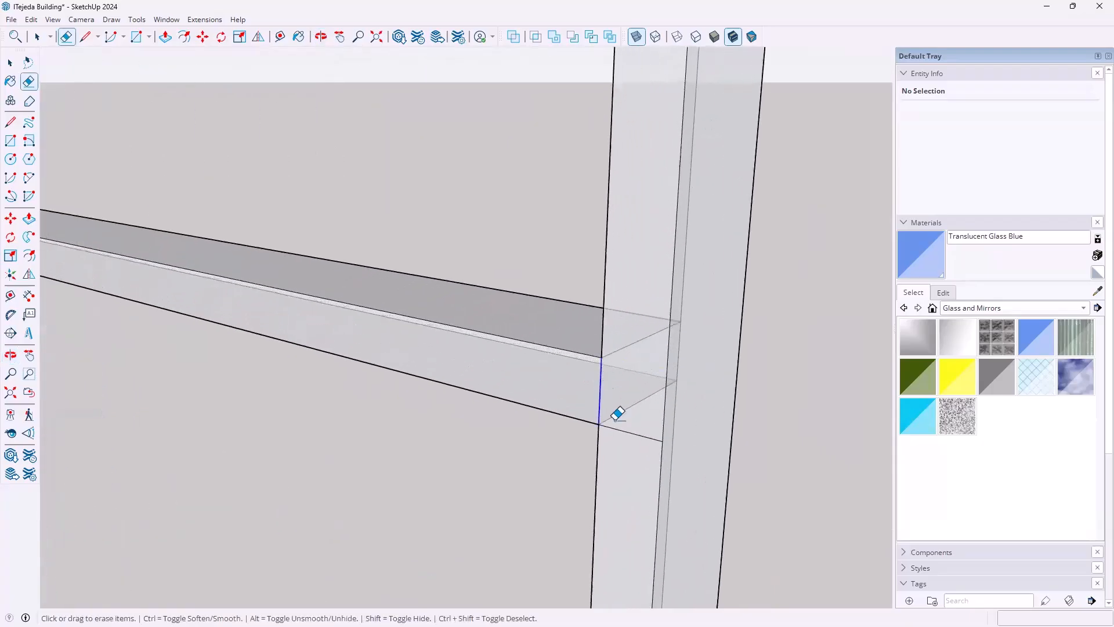
pyautogui.scroll(-4, 649, 437)
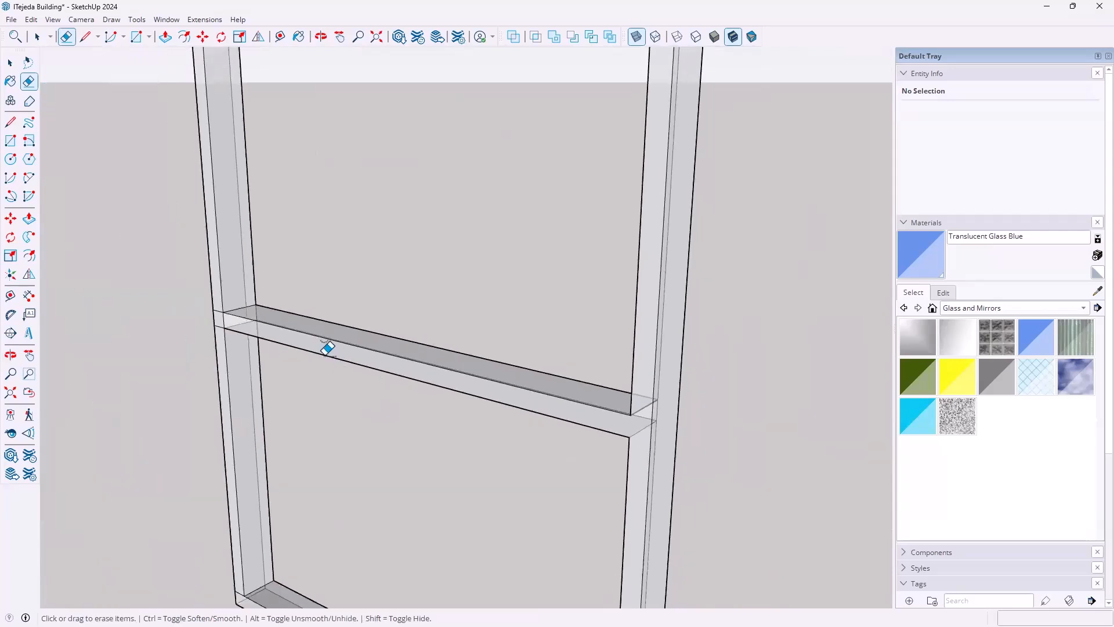
pyautogui.moveTo(442, 376); pyautogui.dragTo(493, 395, button='middle')
pyautogui.scroll(3, 420, 368)
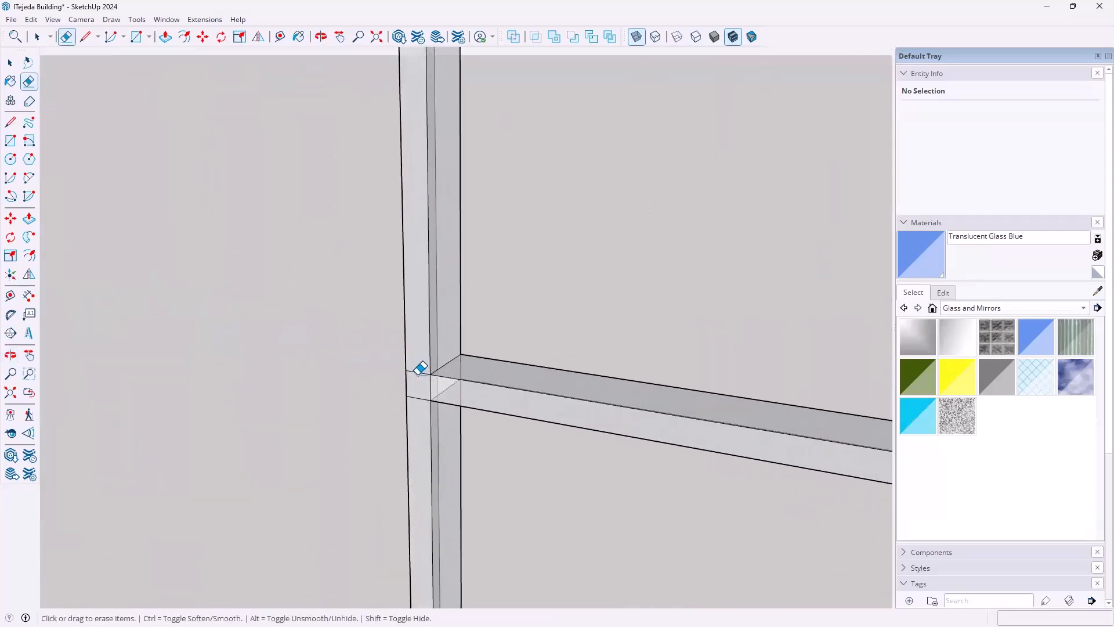
pyautogui.scroll(2, 420, 368)
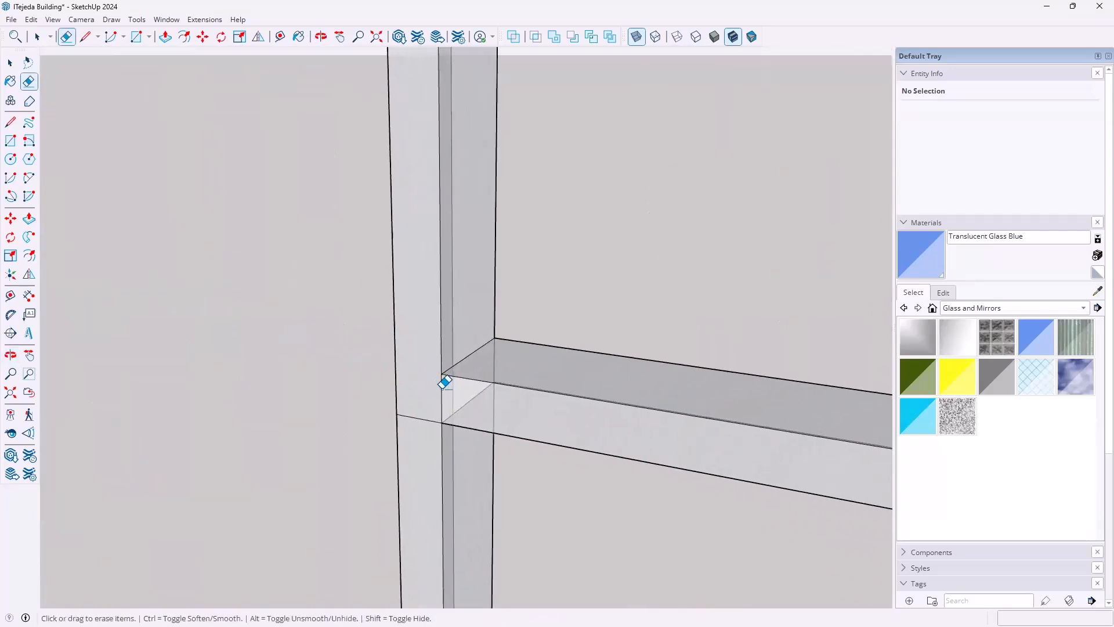
pyautogui.scroll(-1, 435, 383)
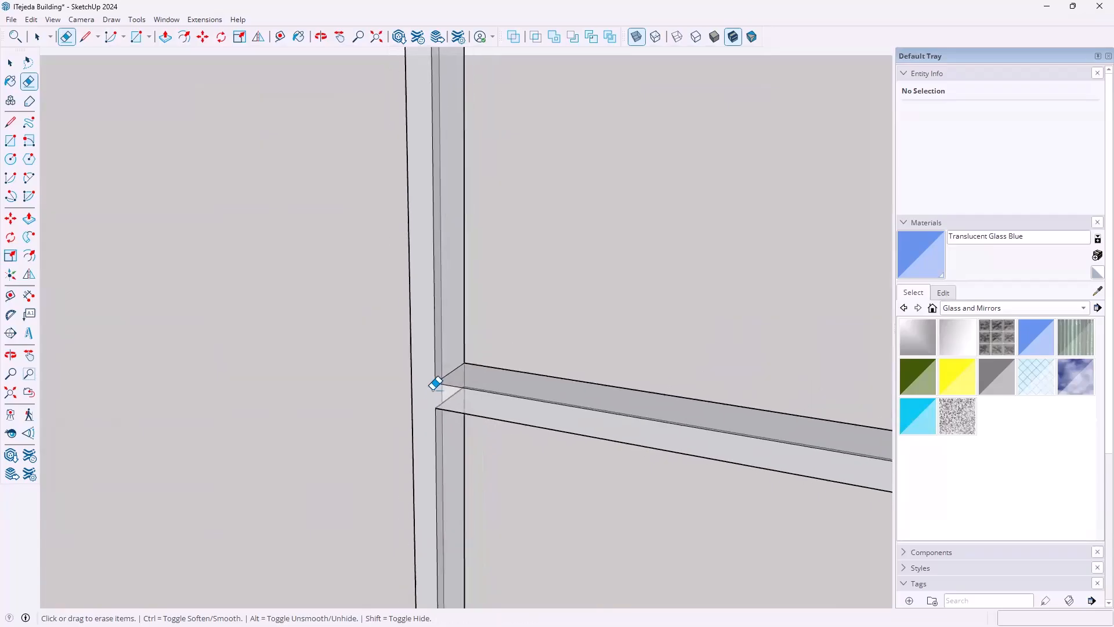
# - Erase the leftover seam edges at the frame's two bottom corners
pyautogui.scroll(-4, 435, 383)
pyautogui.moveTo(418, 348); pyautogui.dragTo(592, 514, button='middle')
pyautogui.scroll(2, 594, 514)
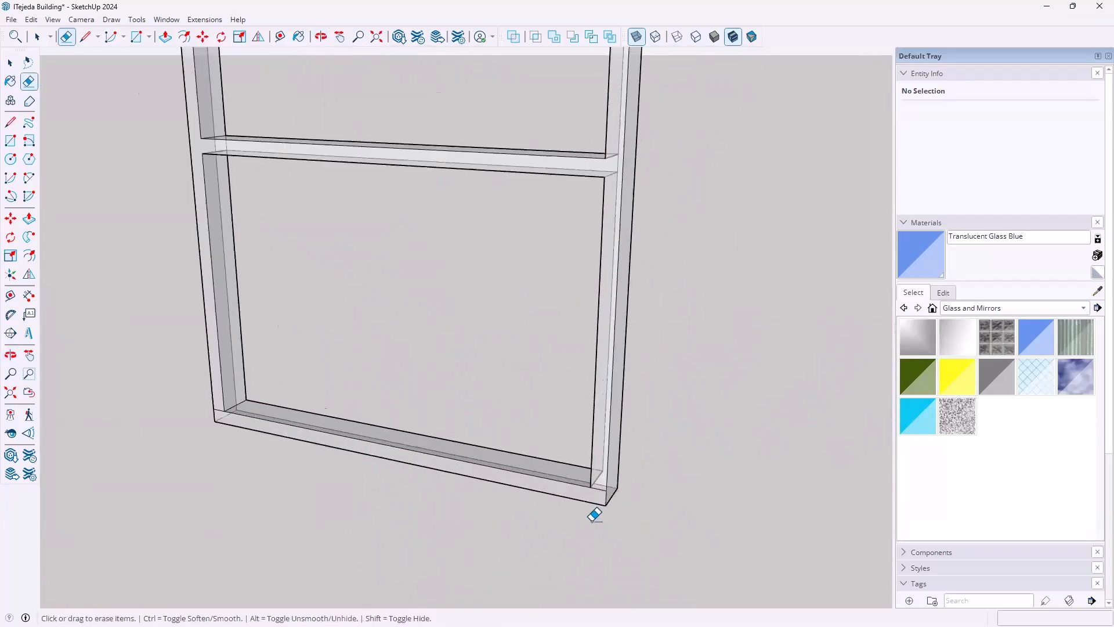
pyautogui.scroll(3, 594, 514)
pyautogui.scroll(1, 604, 462)
pyautogui.click(604, 453)
pyautogui.scroll(-4, 604, 453)
pyautogui.keyDown('shift'); pyautogui.moveTo(464, 451); pyautogui.dragTo(760, 574, button='middle'); pyautogui.keyUp('shift')
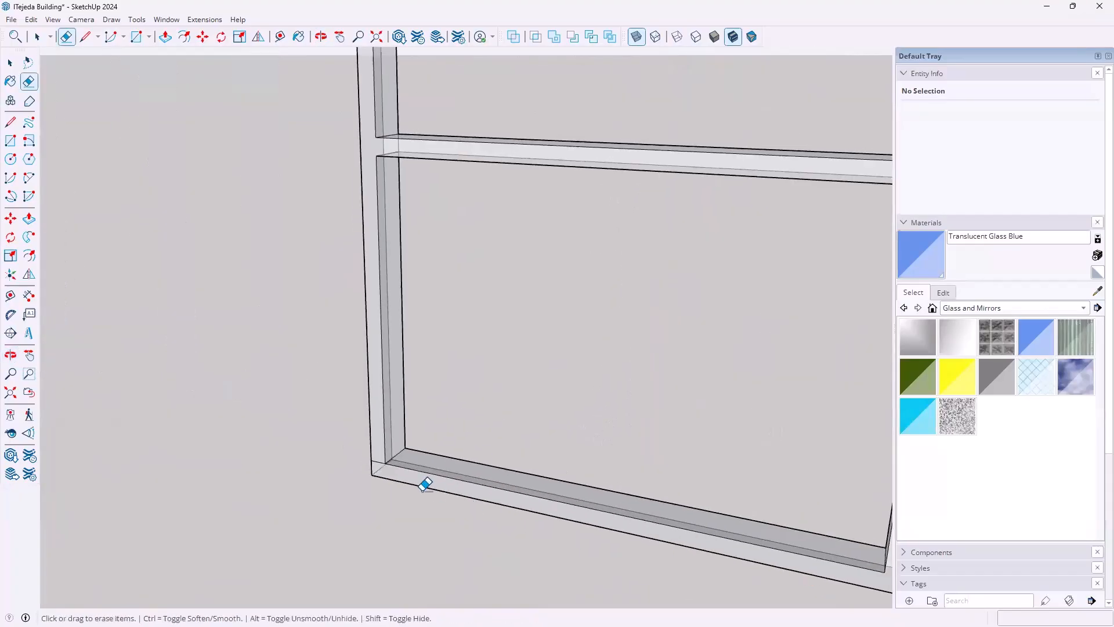
pyautogui.scroll(3, 402, 474)
pyautogui.click(361, 450)
pyautogui.scroll(-3, 426, 457)
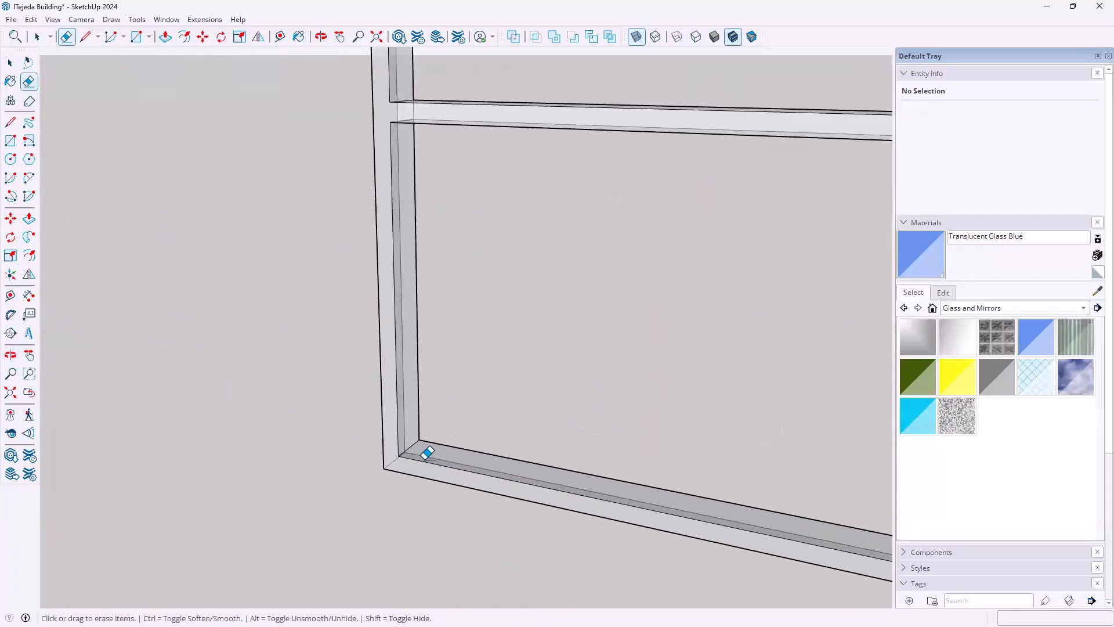
# - Turn off X-ray display and bring the whole window frame into view
pyautogui.scroll(-4, 428, 452)
pyautogui.moveTo(505, 328)
pyautogui.mouseDown(button='middle')
pyautogui.moveTo(454, 416)
pyautogui.moveTo(364, 436)
pyautogui.moveTo(319, 423)
pyautogui.moveTo(450, 405)
pyautogui.moveTo(441, 405)
pyautogui.mouseUp(button='middle')
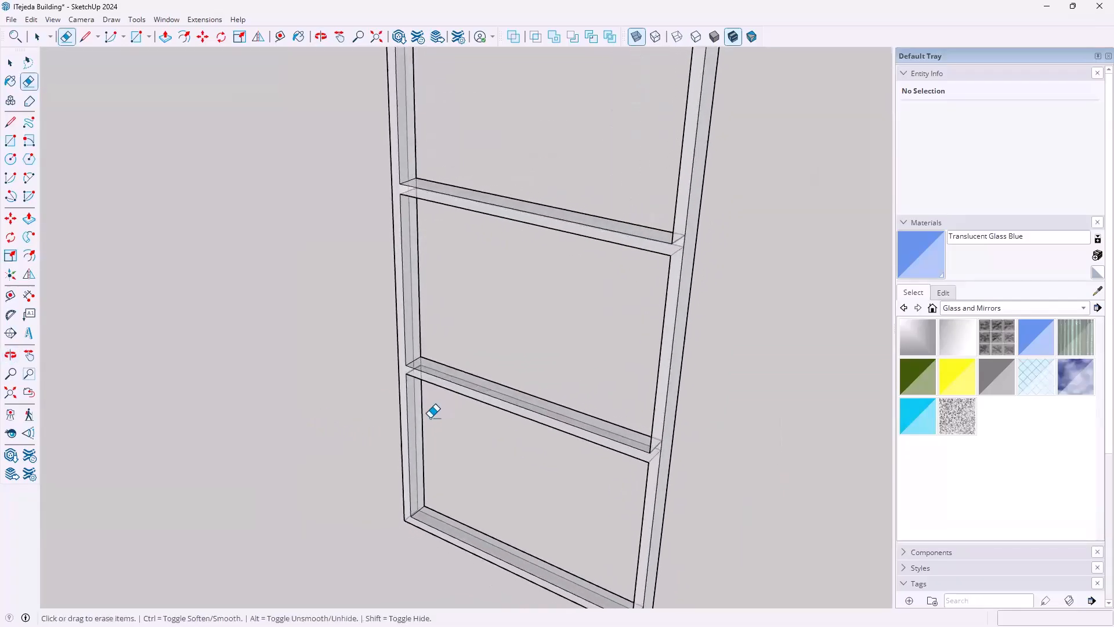
pyautogui.press('space')
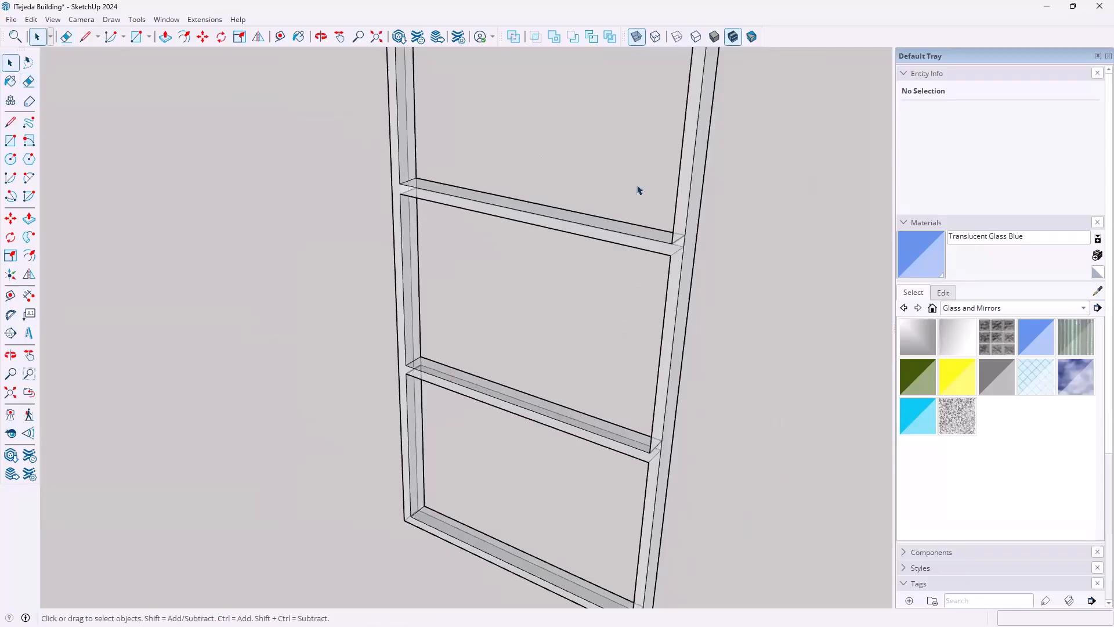
pyautogui.click(636, 37)
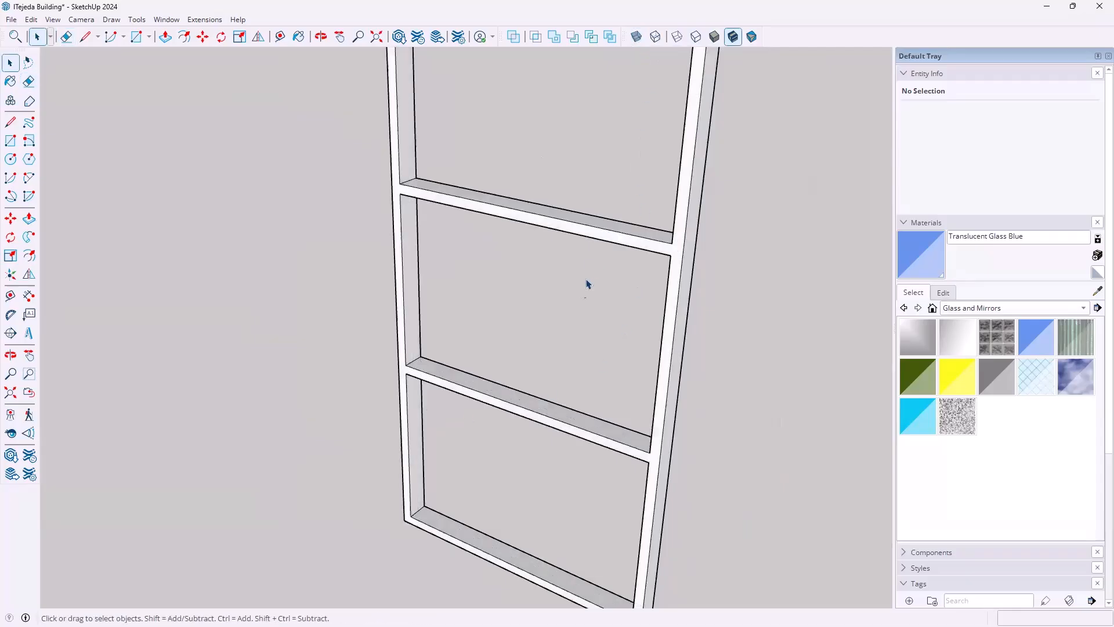
pyautogui.scroll(-5, 557, 321)
pyautogui.keyDown('shift'); pyautogui.moveTo(505, 366); pyautogui.dragTo(486, 465, button='middle'); pyautogui.keyUp('shift')
pyautogui.moveTo(530, 412); pyautogui.dragTo(548, 416, button='middle')
pyautogui.scroll(2, 561, 424)
pyautogui.scroll(1, 561, 424)
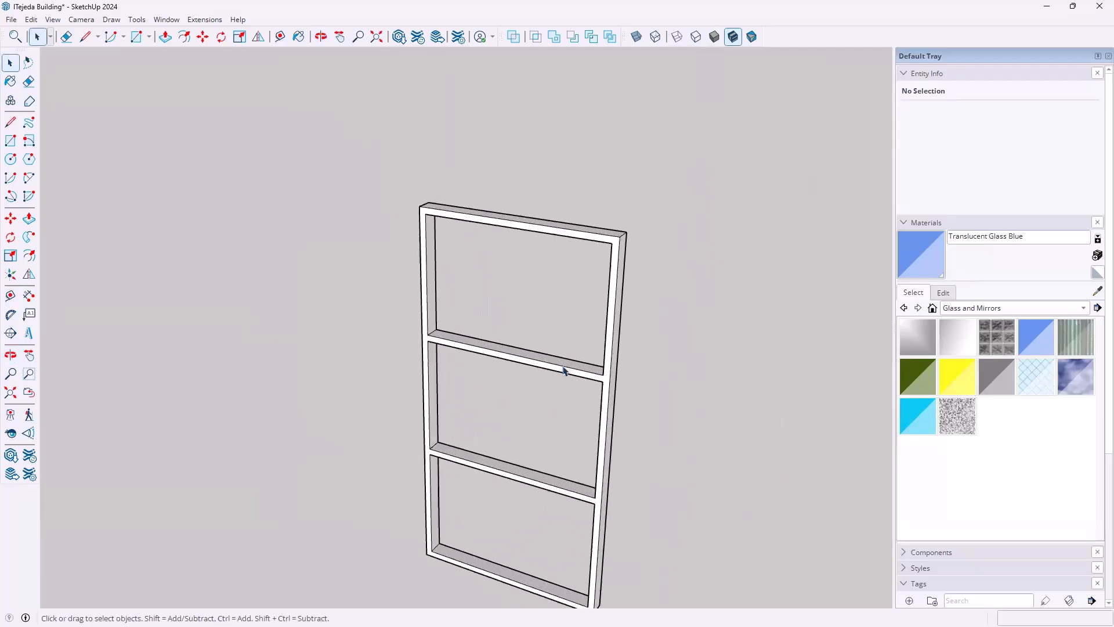
# - Group all the window frame geometry and make the 3DWalls tag visible
pyautogui.tripleClick(563, 370)
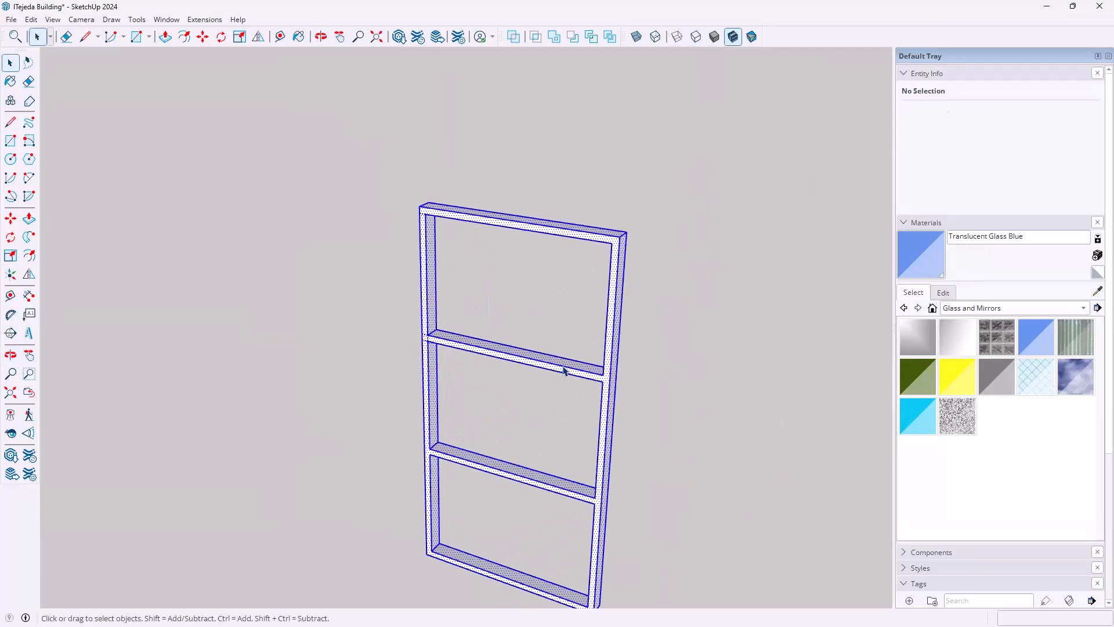
pyautogui.rightClick(563, 370)
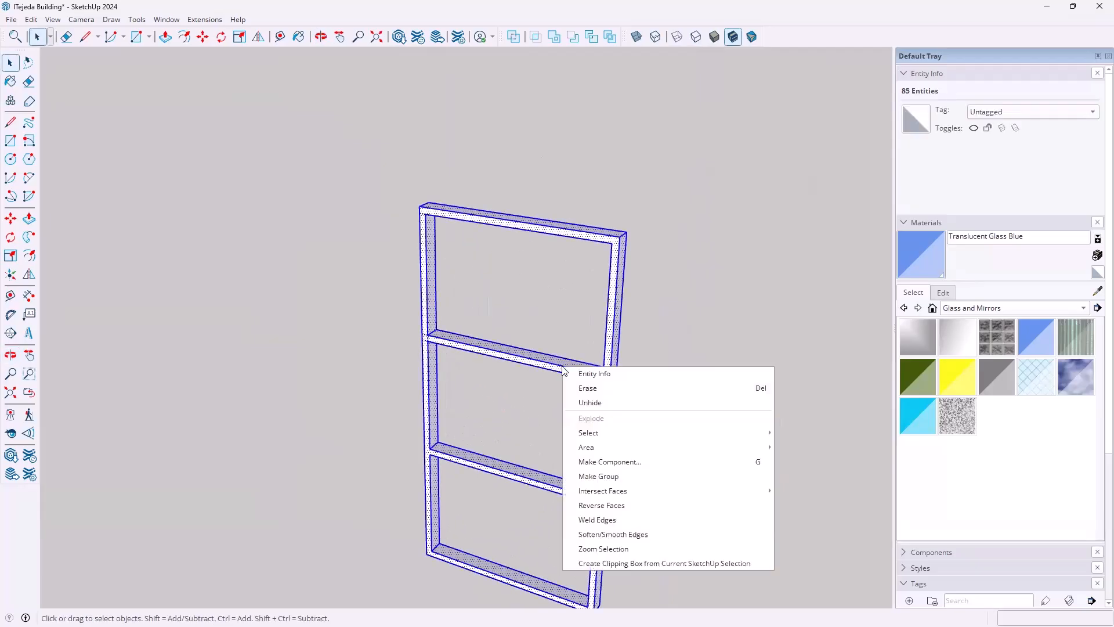
pyautogui.click(613, 477)
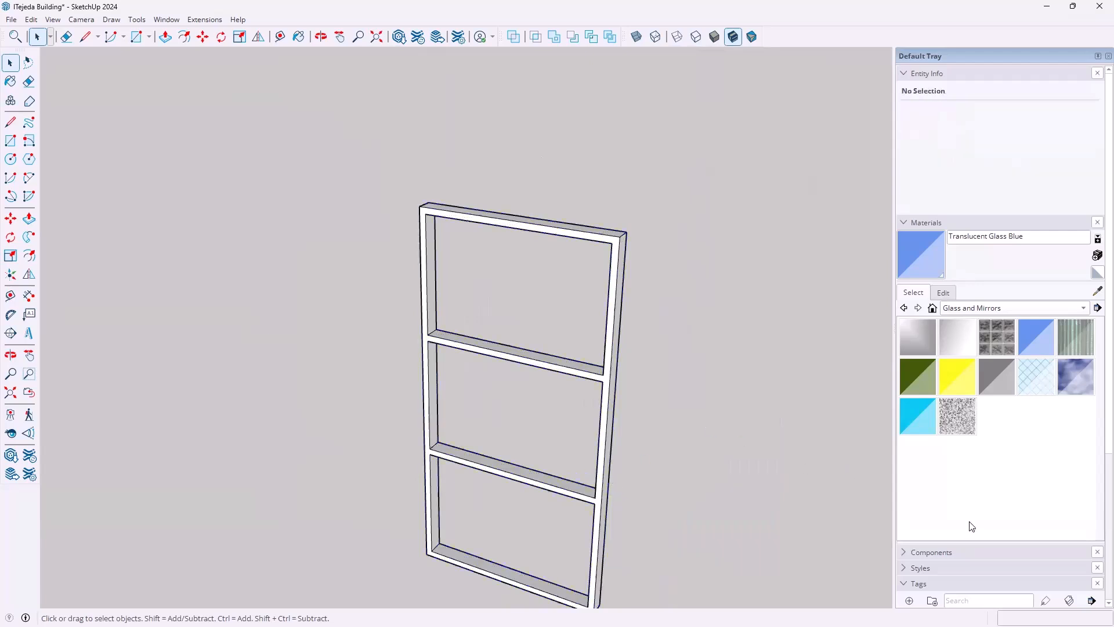
pyautogui.click(920, 583)
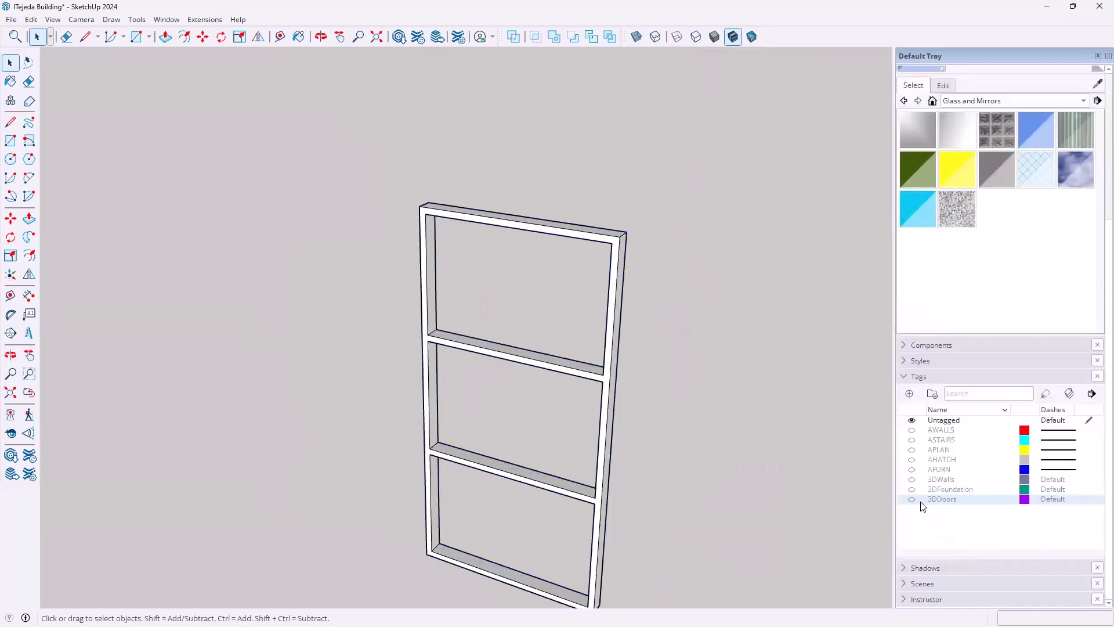
pyautogui.click(912, 479)
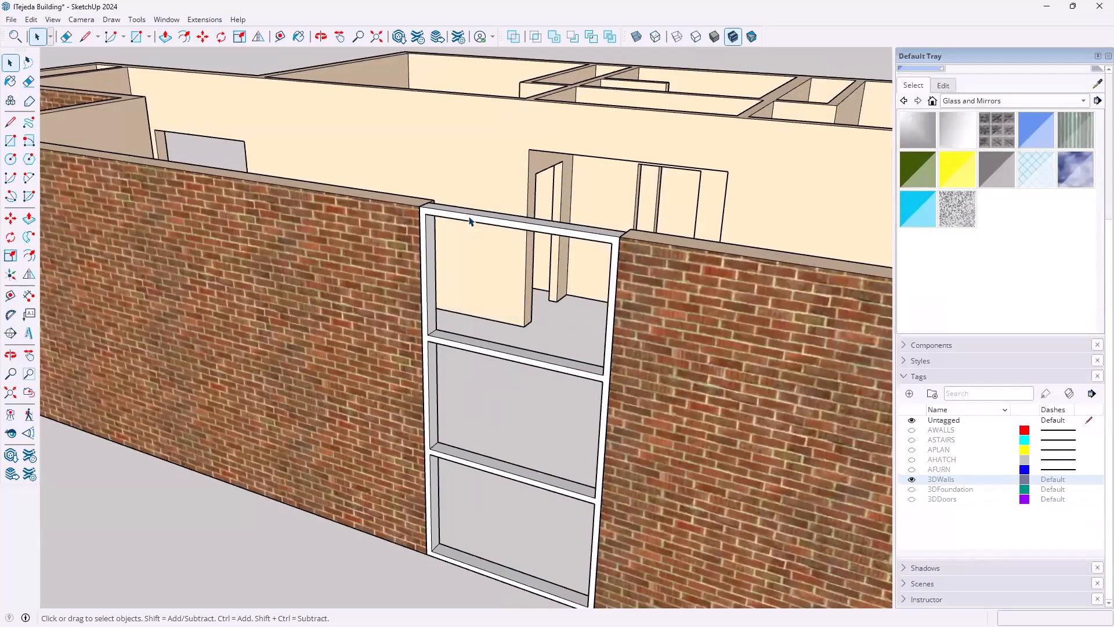
# - Move the window frame by the midpoint of its top end edge onto the midpoint of the wall's thickness, centring it in the opening
pyautogui.moveTo(460, 208); pyautogui.dragTo(509, 256, button='middle')
pyautogui.scroll(3, 477, 329)
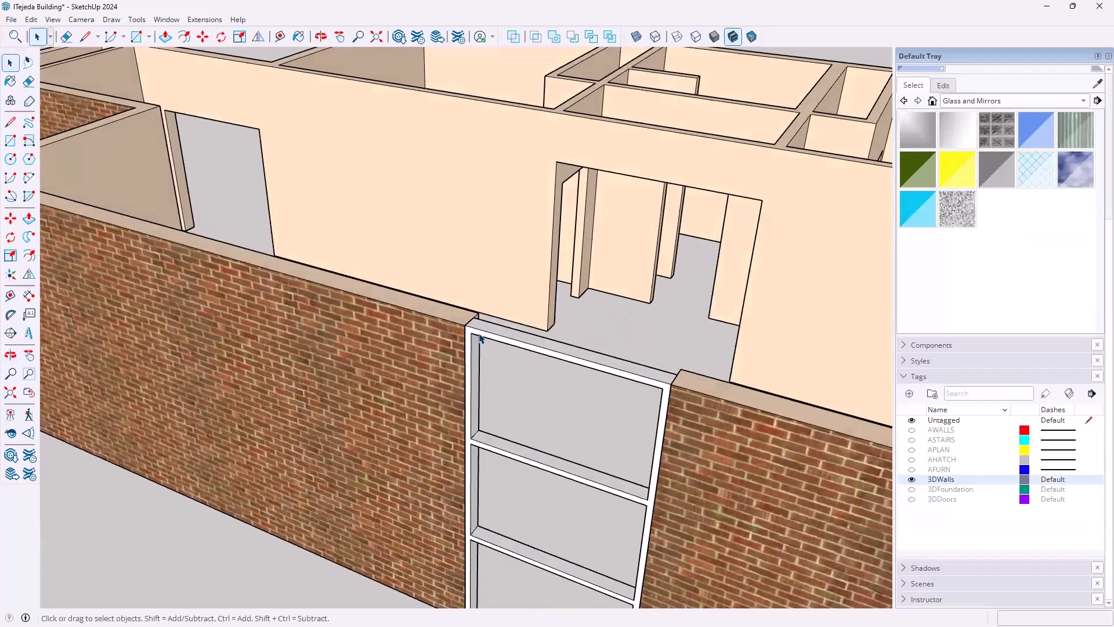
pyautogui.scroll(4, 475, 329)
pyautogui.click(477, 338)
pyautogui.press('m')
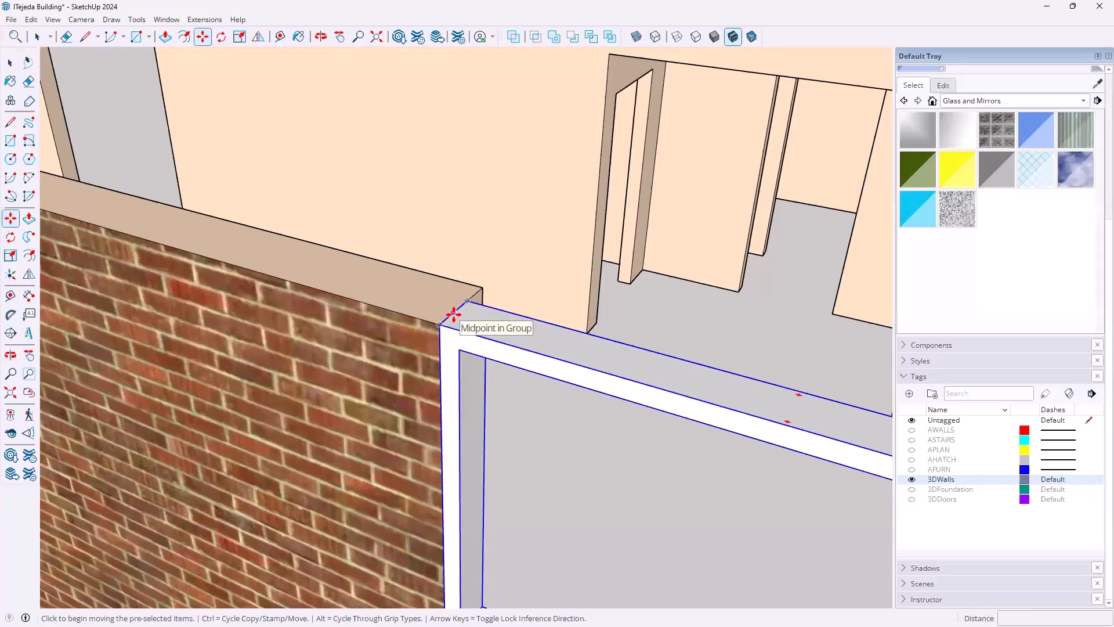
pyautogui.scroll(2, 453, 314)
pyautogui.click(453, 309)
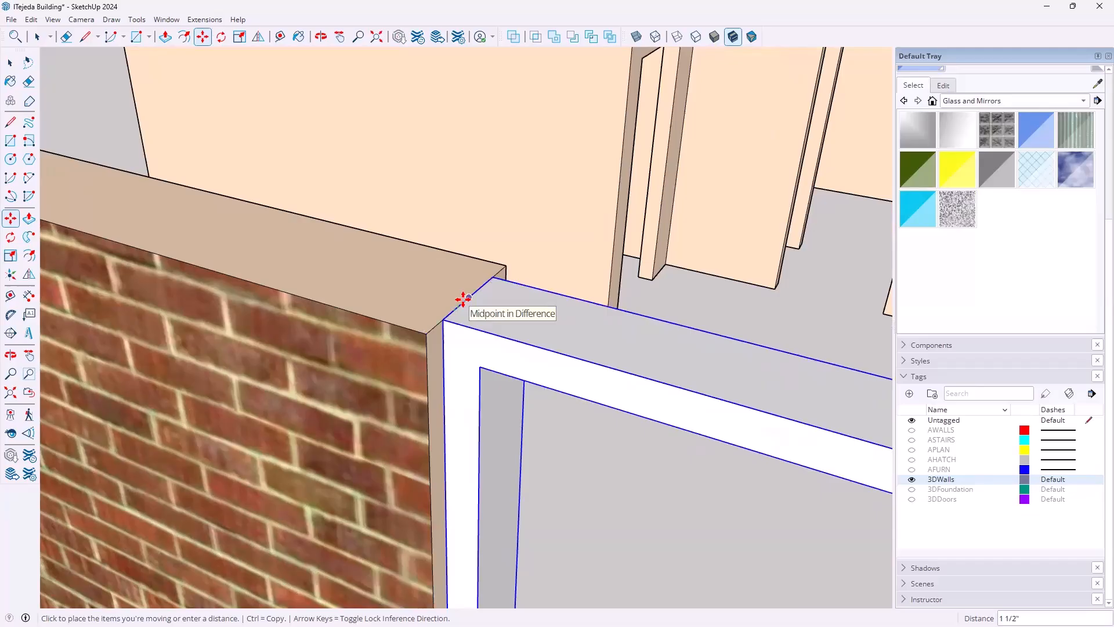
pyautogui.click(463, 300)
pyautogui.scroll(-6, 467, 302)
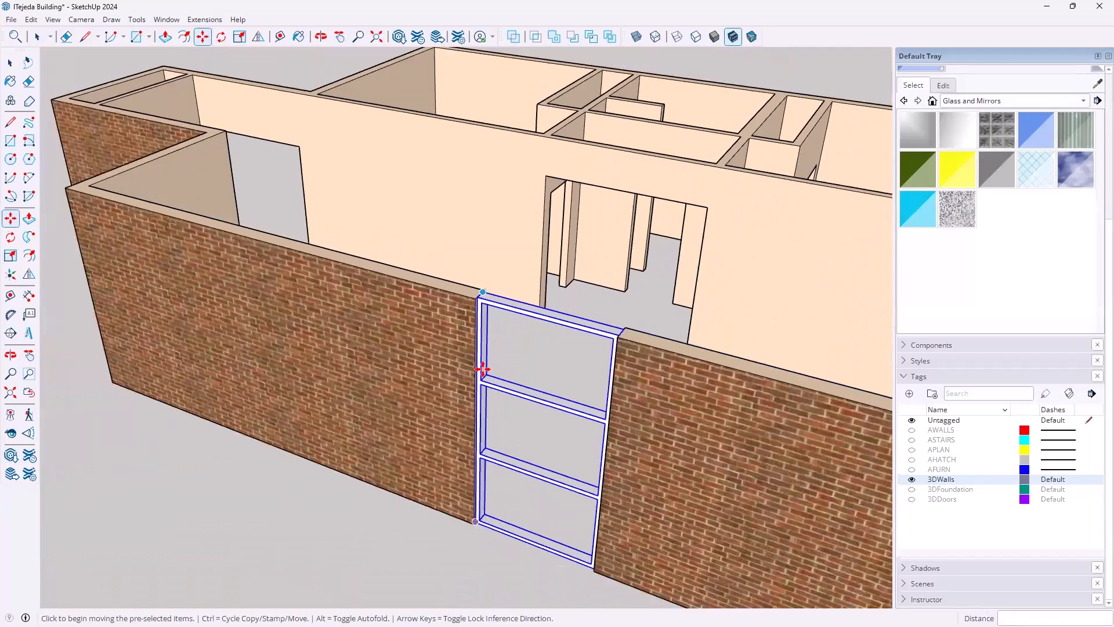
# - Show the 3DDoors tag and sample the brown Color C08 material from the existing door's frame
pyautogui.moveTo(528, 391); pyautogui.dragTo(824, 475, button='middle')
pyautogui.press('m')
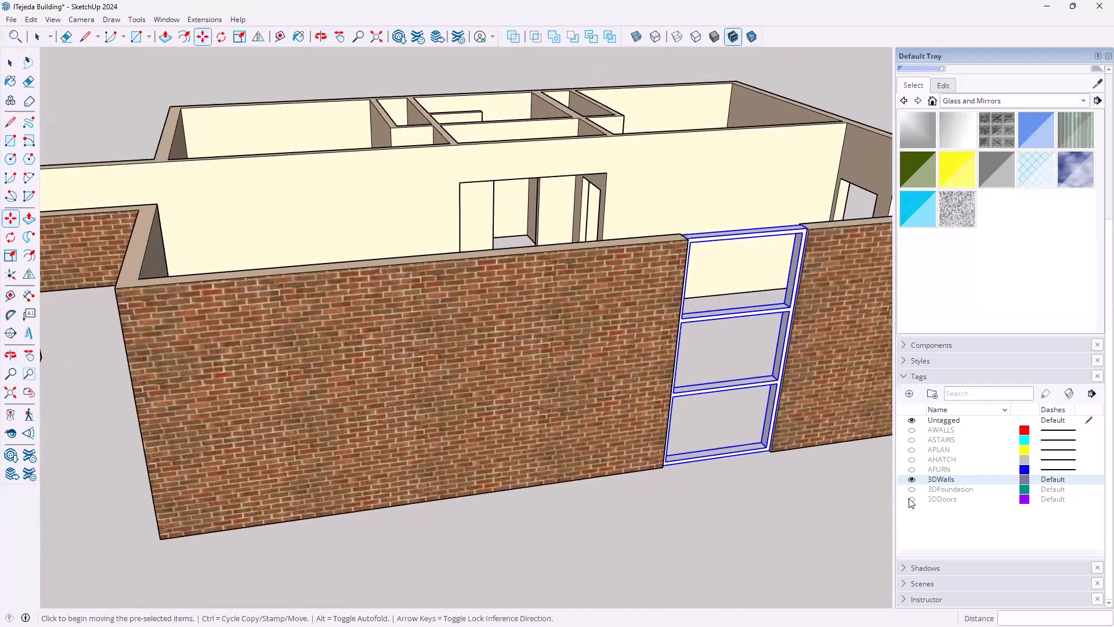
pyautogui.click(911, 499)
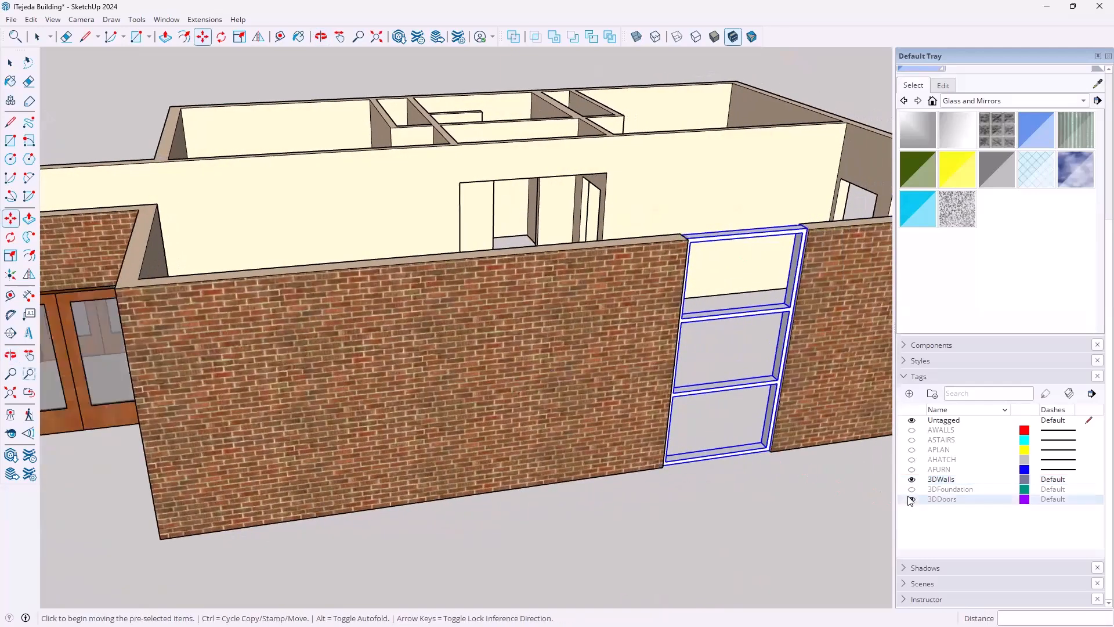
pyautogui.moveTo(221, 352); pyautogui.dragTo(470, 336, button='middle')
pyautogui.scroll(5, 469, 337)
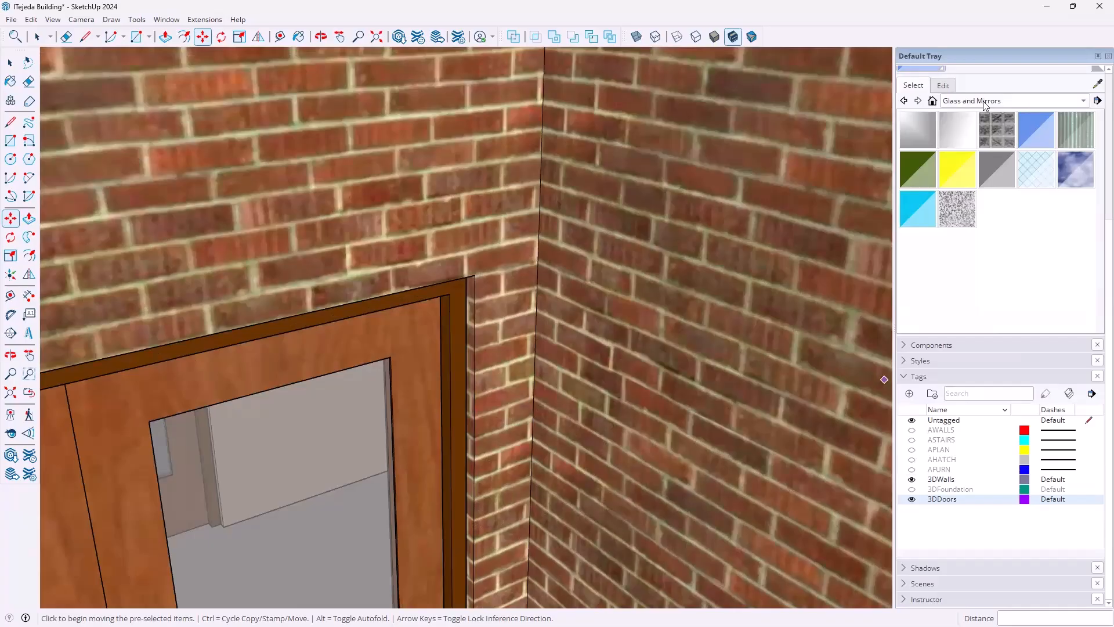
pyautogui.scroll(2, 960, 158)
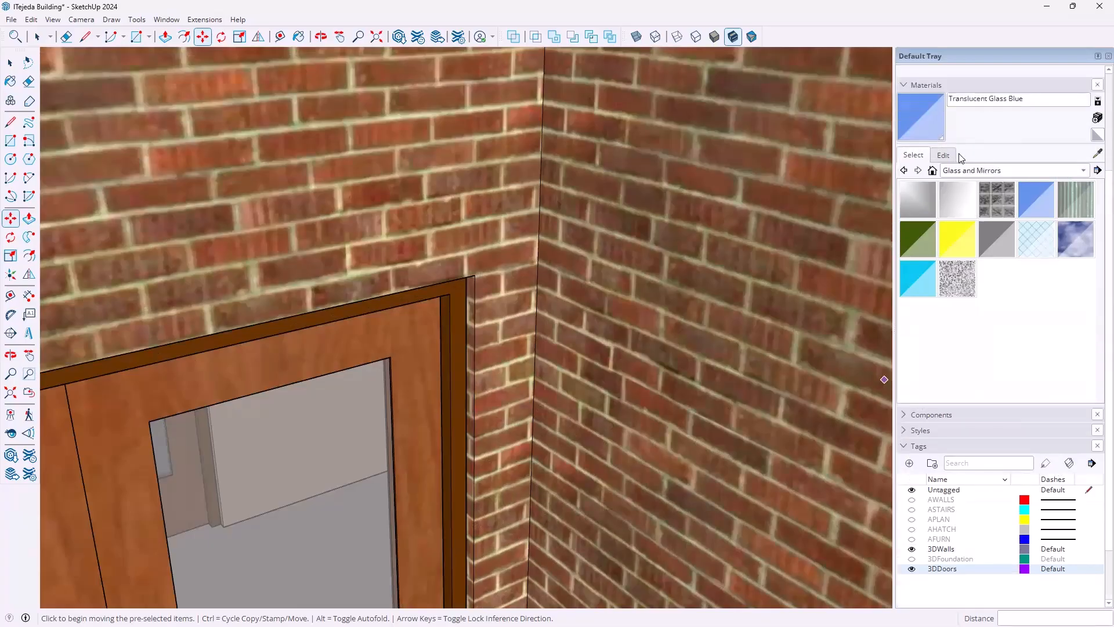
pyautogui.click(1097, 154)
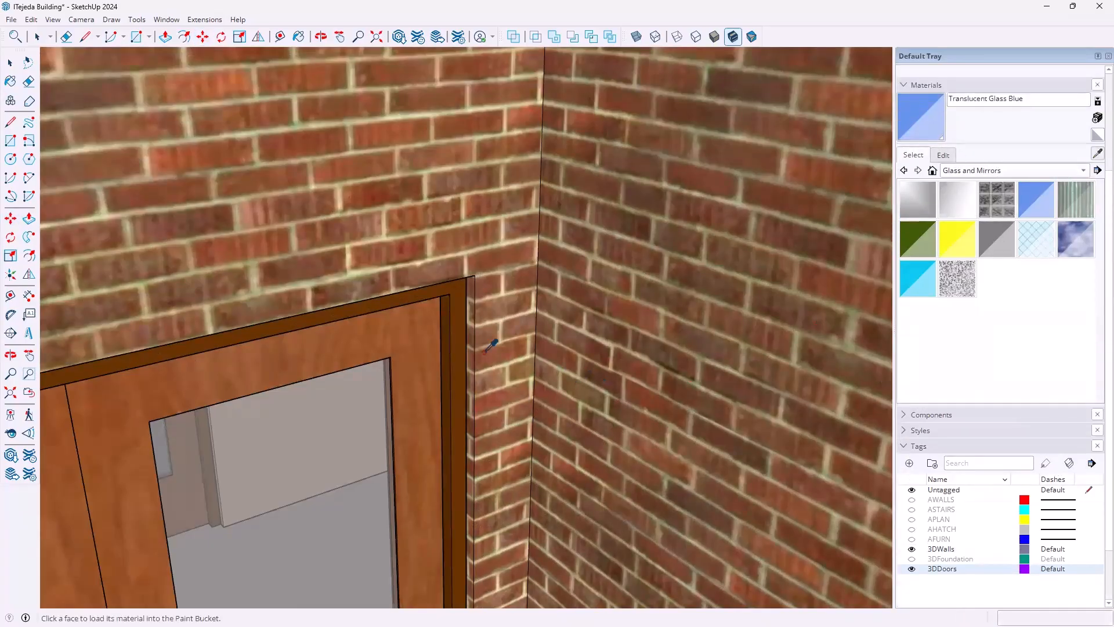
pyautogui.click(462, 328)
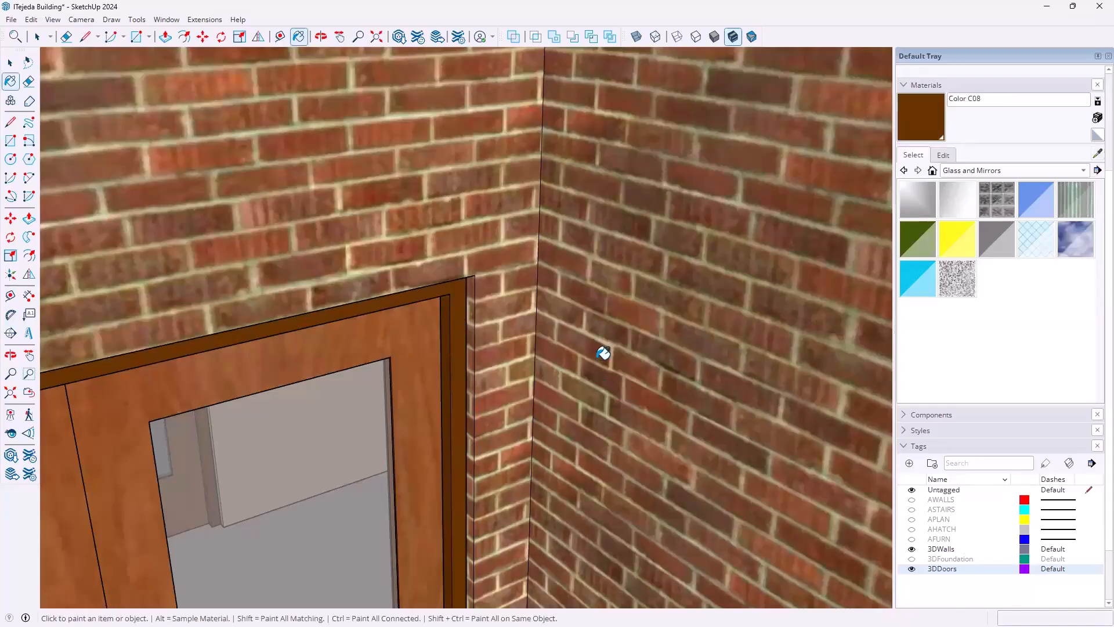
# - Paint the whole window frame group with the brown Color C08 material
pyautogui.scroll(-5, 604, 353)
pyautogui.moveTo(624, 350)
pyautogui.mouseDown(button='middle')
pyautogui.moveTo(329, 348)
pyautogui.moveTo(230, 381)
pyautogui.moveTo(708, 311)
pyautogui.moveTo(315, 398)
pyautogui.moveTo(510, 380)
pyautogui.moveTo(667, 340)
pyautogui.mouseUp(button='middle')
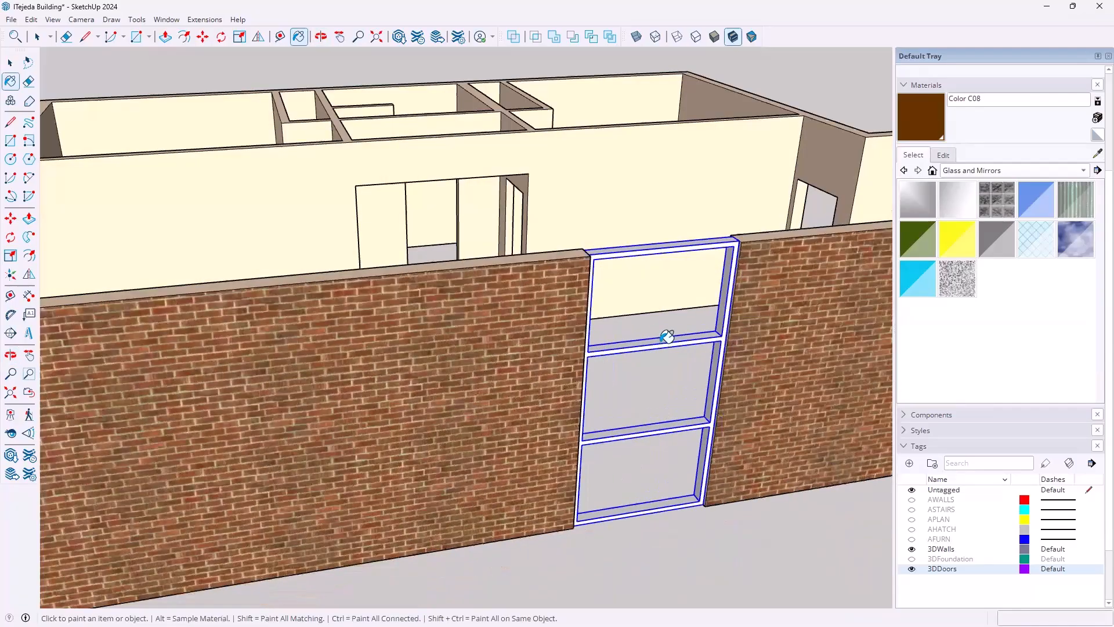
pyautogui.click(667, 335)
pyautogui.moveTo(687, 433)
pyautogui.mouseDown(button='middle')
pyautogui.moveTo(451, 411)
pyautogui.moveTo(348, 360)
pyautogui.mouseUp(button='middle')
pyautogui.scroll(5, 298, 322)
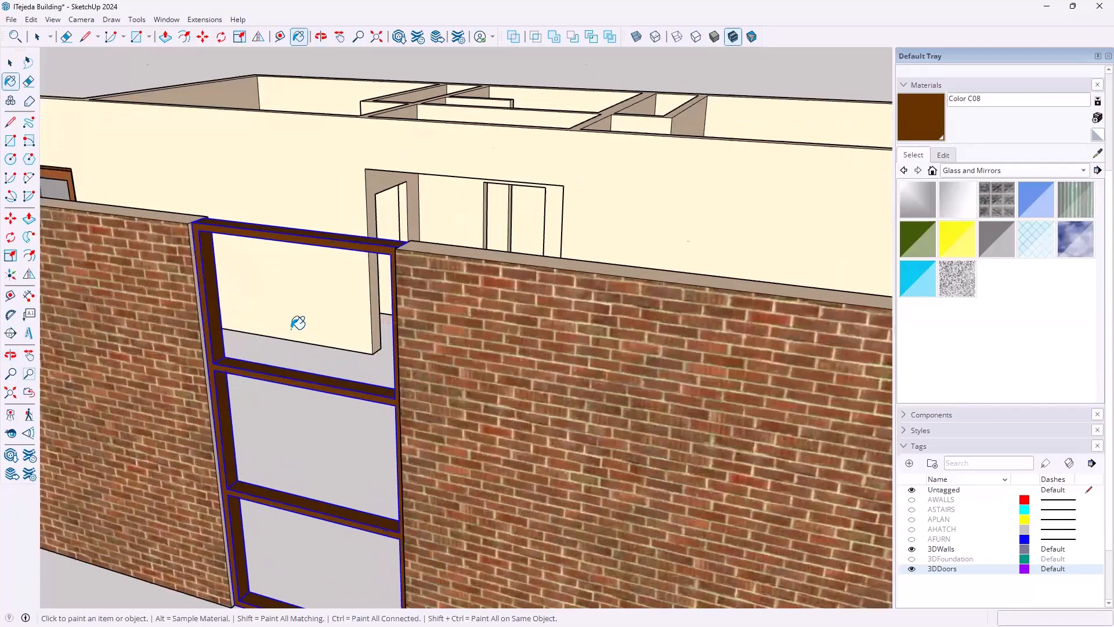
pyautogui.press('space')
# - Draw one rectangle on the frame's outer face, from the inner upper corner to the diagonally opposite inner lower corner
pyautogui.moveTo(309, 356); pyautogui.dragTo(249, 279, button='middle')
pyautogui.click(10, 140)
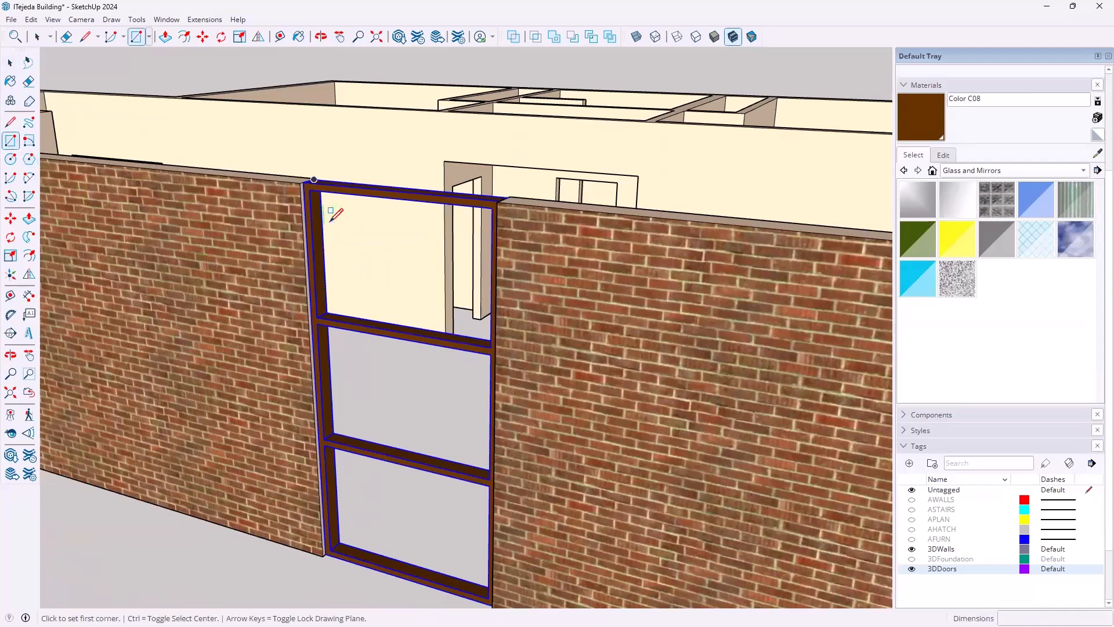
pyautogui.scroll(3, 327, 216)
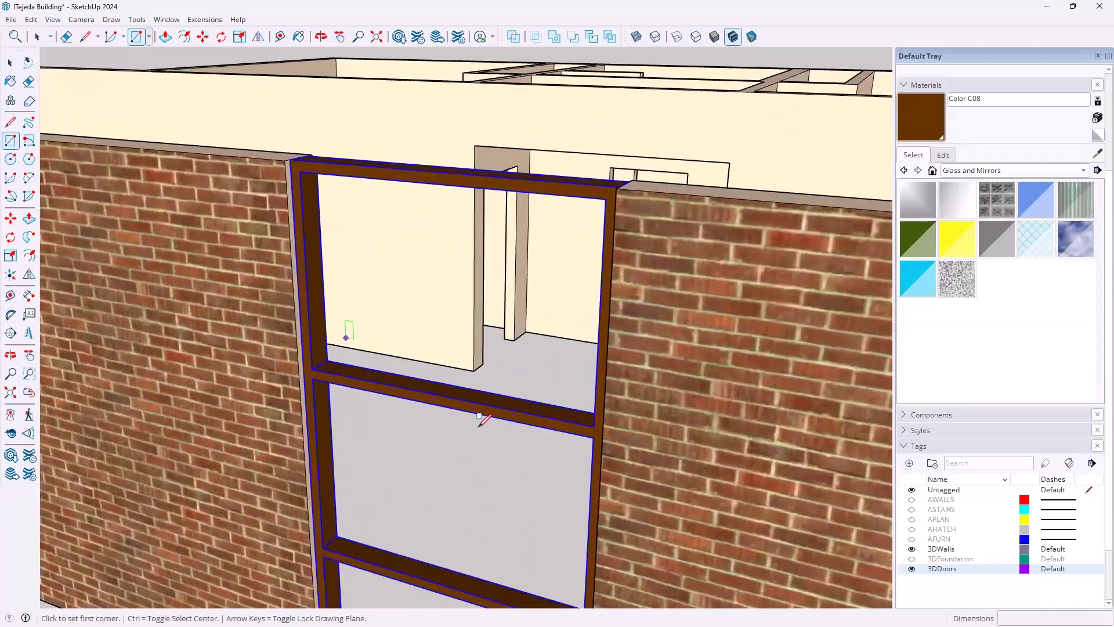
pyautogui.moveTo(521, 484); pyautogui.dragTo(398, 219, button='middle')
pyautogui.scroll(3, 392, 220)
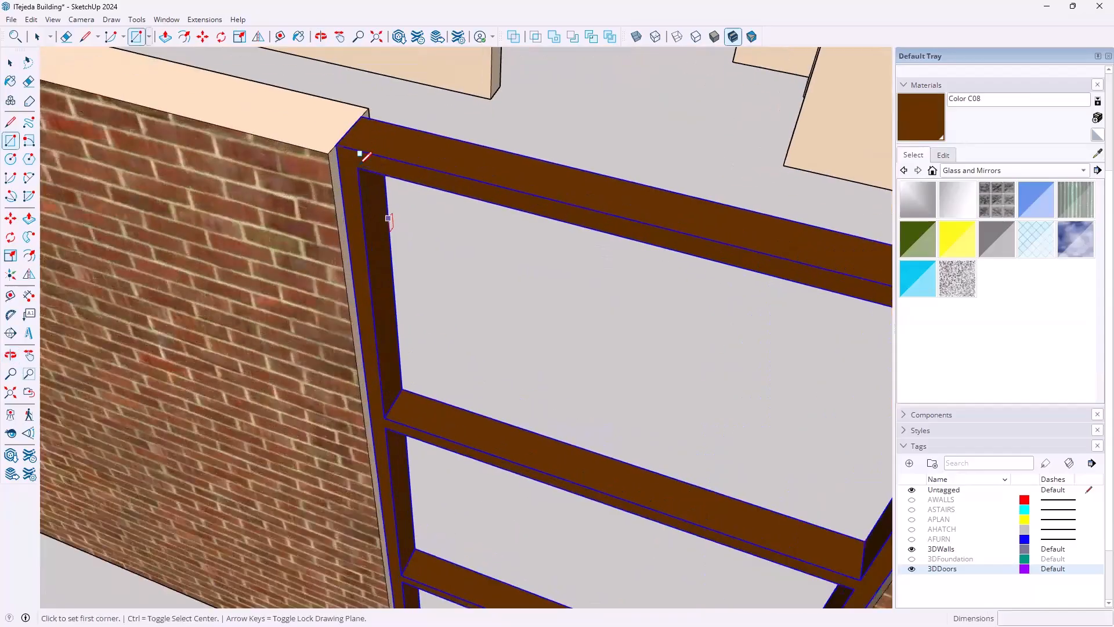
pyautogui.click(354, 162)
pyautogui.moveTo(423, 261); pyautogui.dragTo(452, 377, button='middle')
pyautogui.press('Escape')
pyautogui.scroll(10, 455, 380)
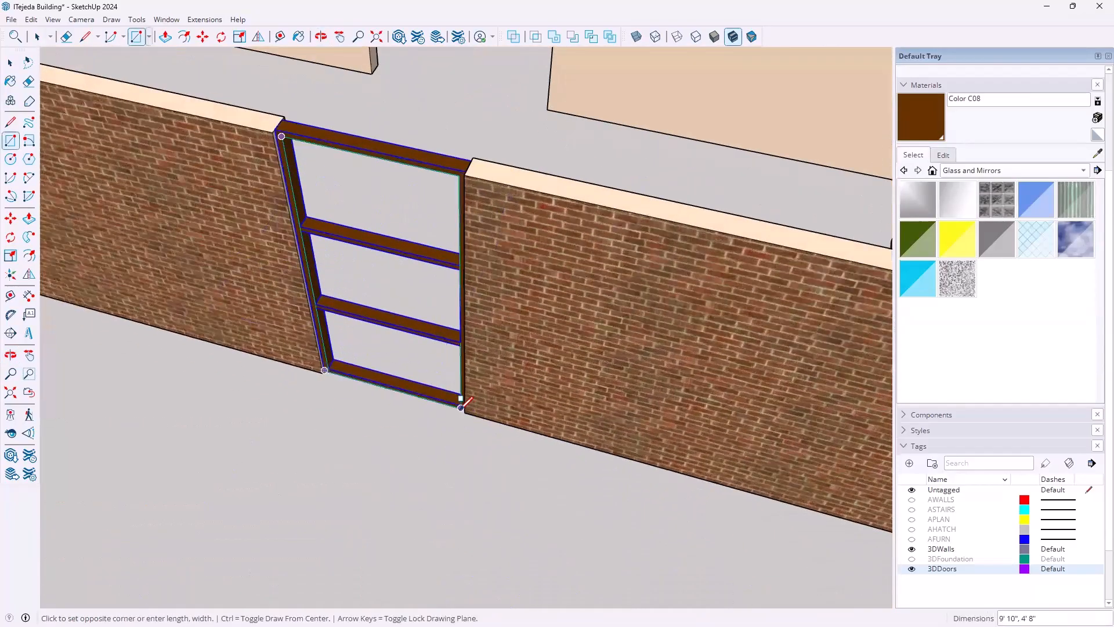
pyautogui.scroll(-6, 439, 366)
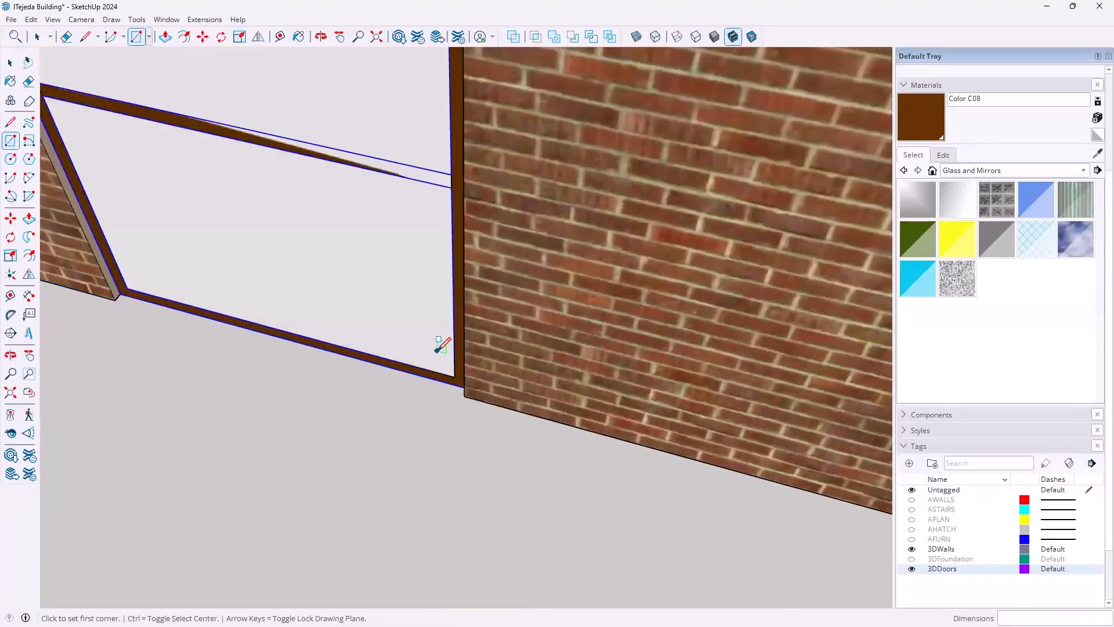
pyautogui.moveTo(444, 271); pyautogui.dragTo(436, 366, button='middle')
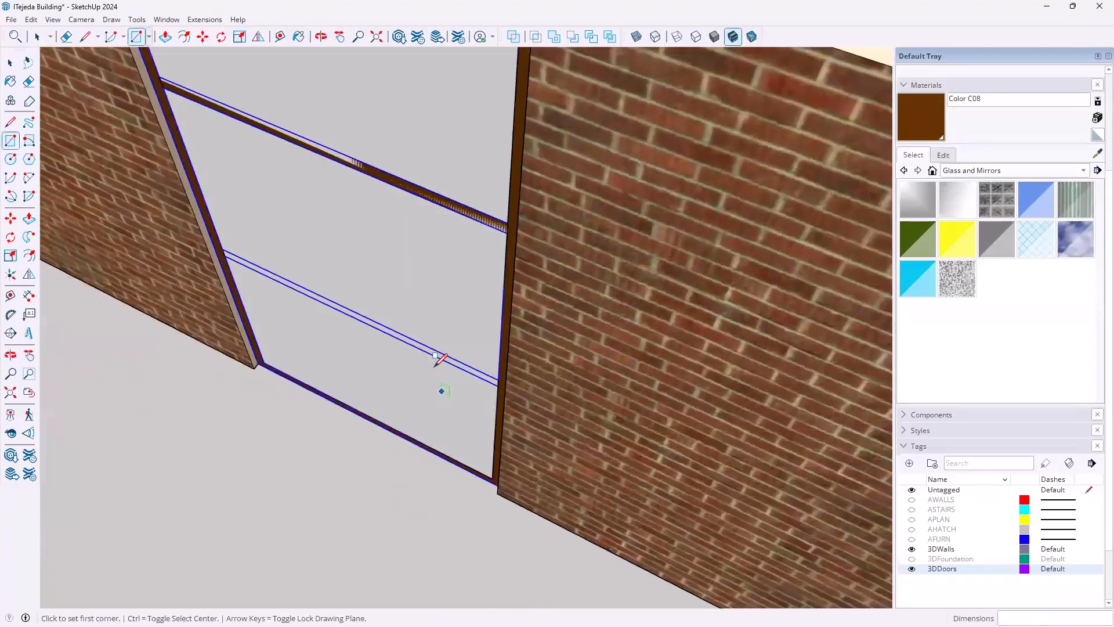
# - Extrude the rectangle 1" with Push/Pull to form the glass pane
pyautogui.press('p')
pyautogui.click(406, 289)
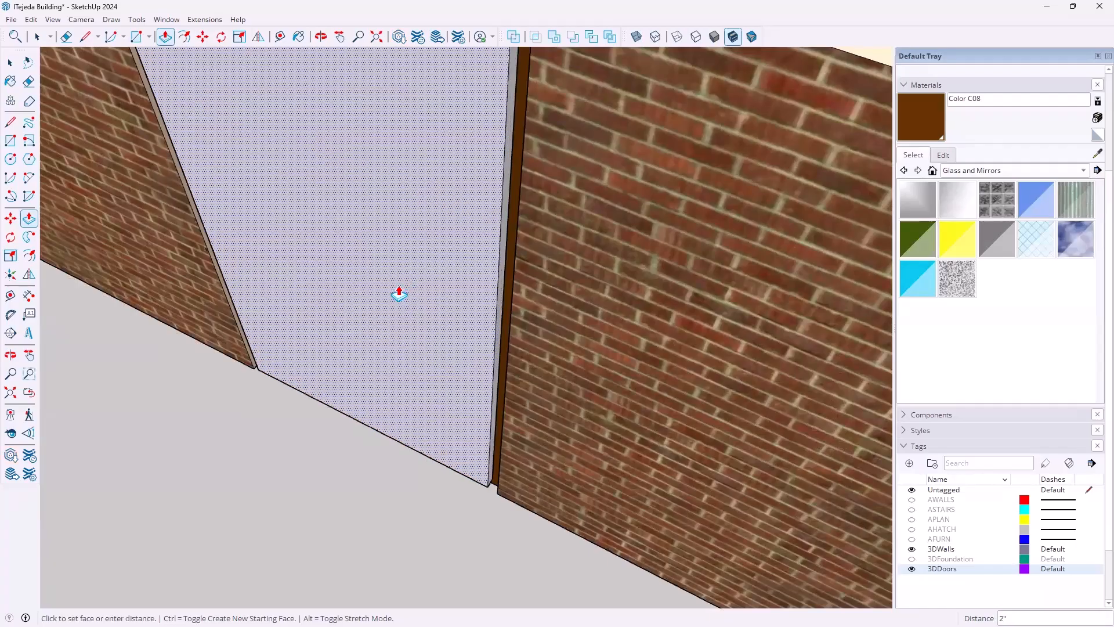
pyautogui.write('1')
pyautogui.press('Return')
# - Group the whole glass pane and paint it with Translucent Glass Blue
pyautogui.press('space')
pyautogui.click(400, 294)
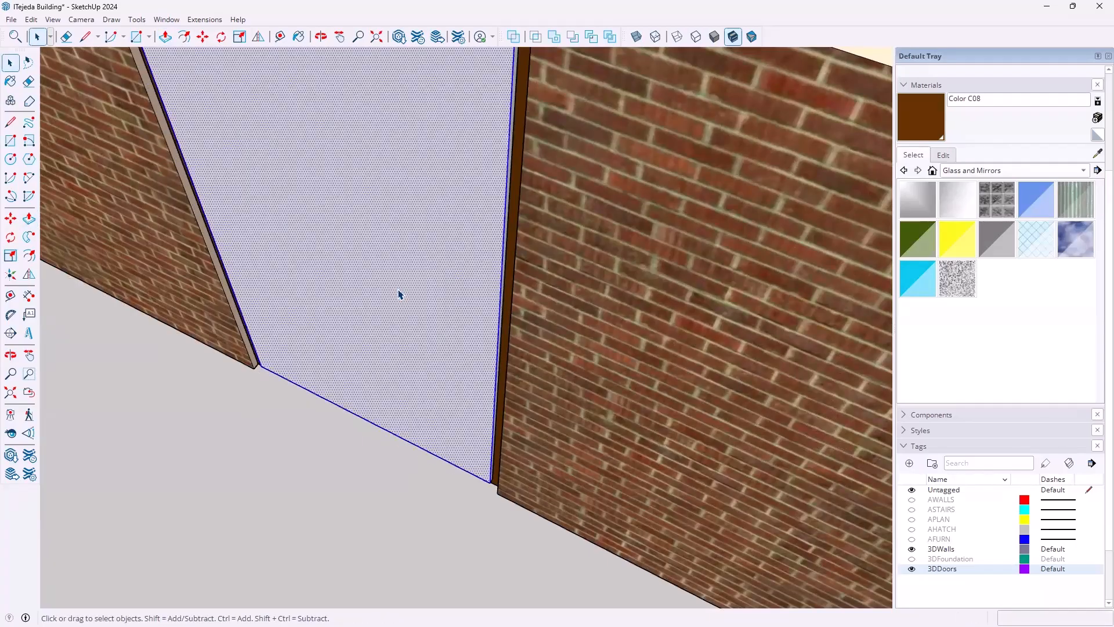
pyautogui.rightClick(399, 294)
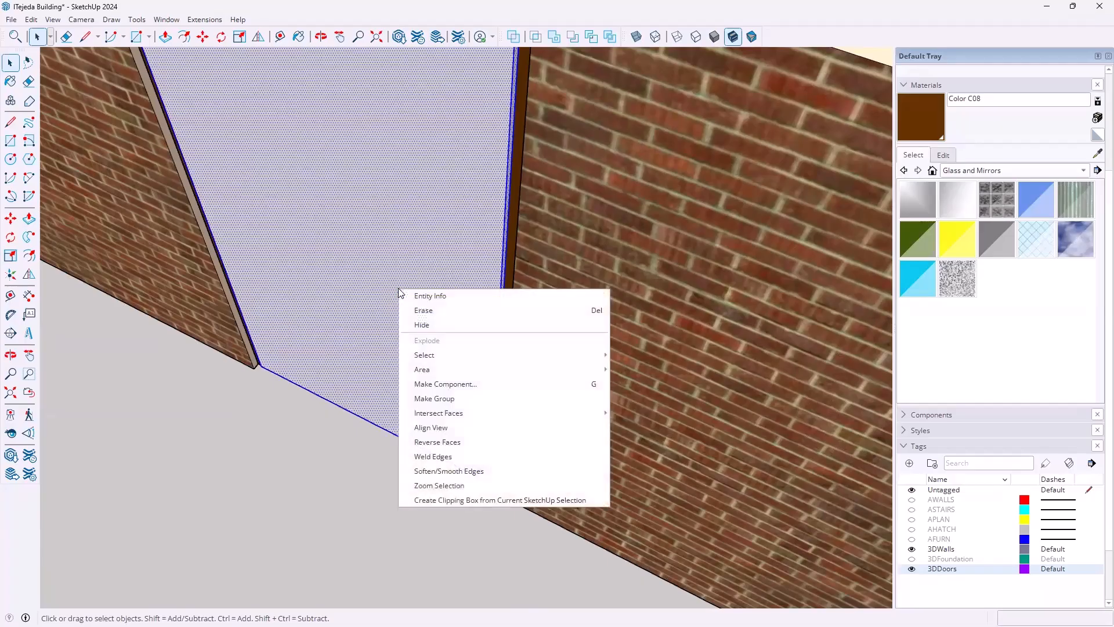
pyautogui.click(432, 401)
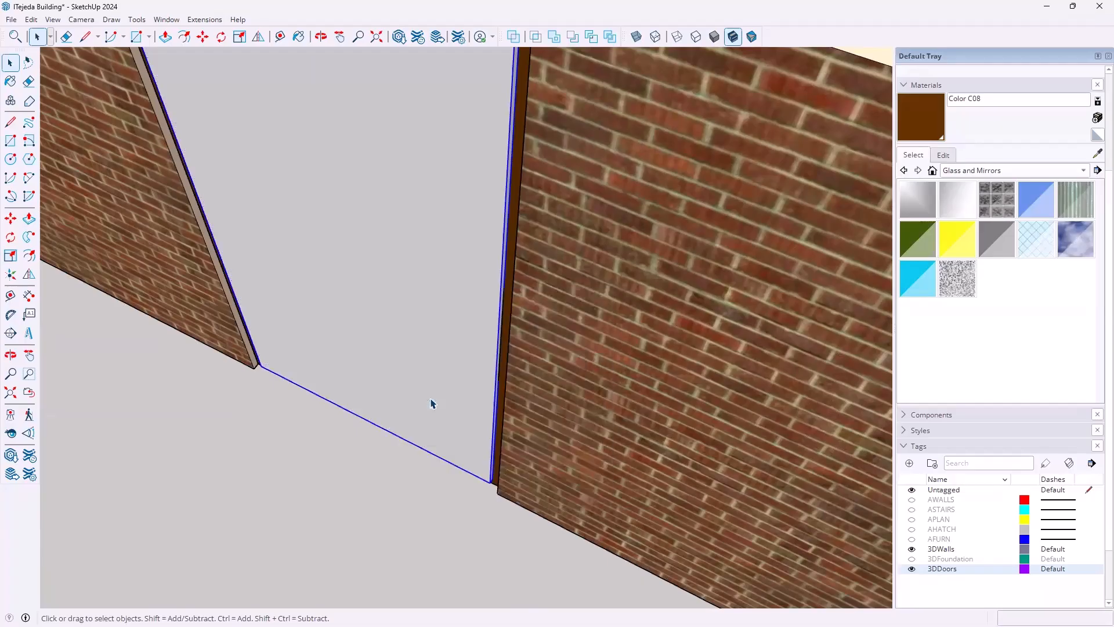
pyautogui.click(1038, 203)
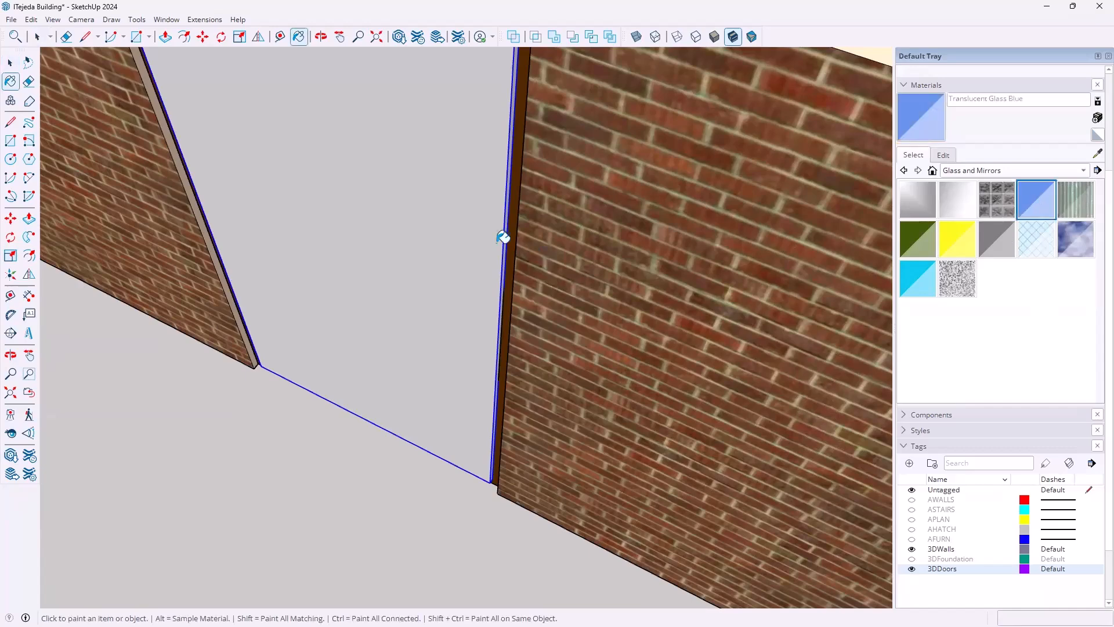
pyautogui.click(446, 206)
pyautogui.moveTo(423, 224)
pyautogui.mouseDown(button='middle')
pyautogui.moveTo(423, 254)
pyautogui.moveTo(522, 464)
pyautogui.moveTo(541, 460)
pyautogui.moveTo(540, 441)
pyautogui.moveTo(326, 219)
pyautogui.mouseUp(button='middle')
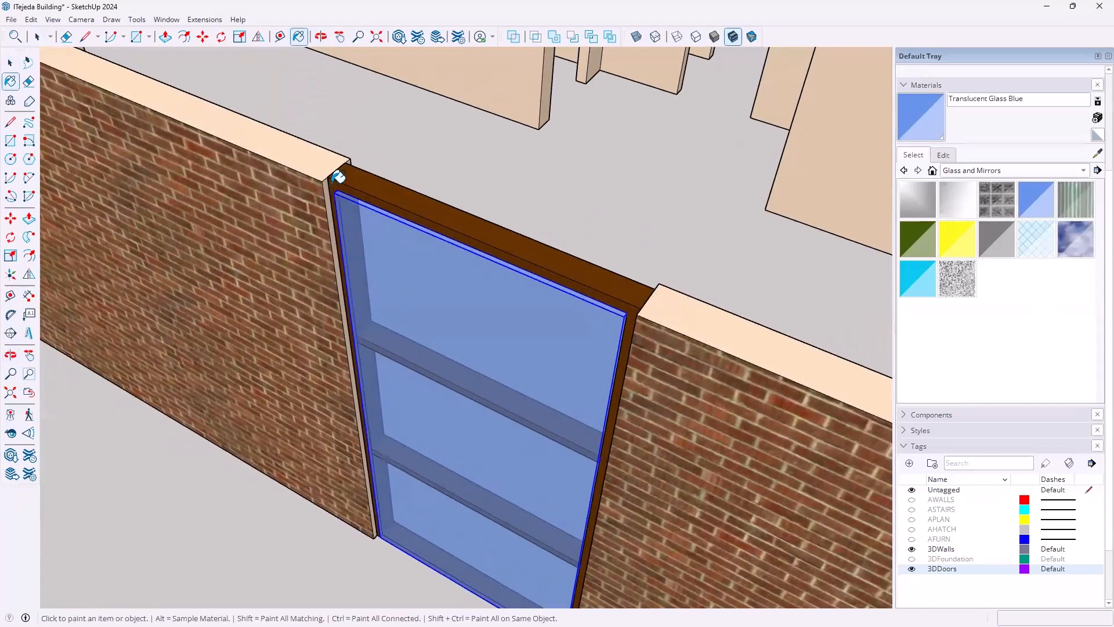
# - Turn on X-ray display and switch to the Hidden Line style to reveal the glass and frame edges
pyautogui.scroll(3, 343, 188)
pyautogui.scroll(2, 348, 198)
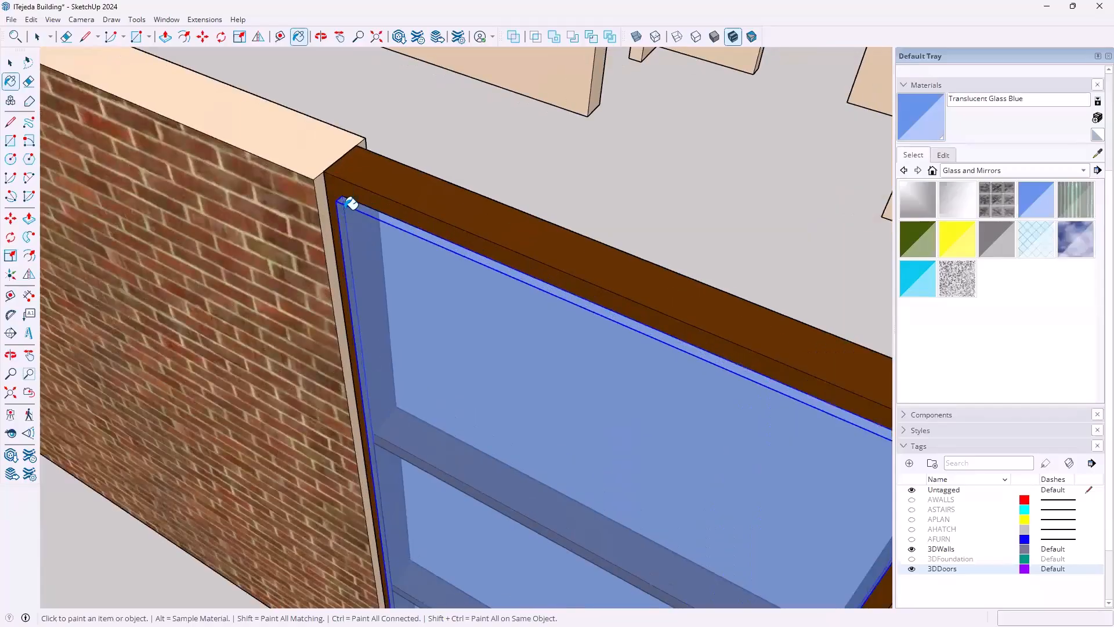
pyautogui.click(637, 39)
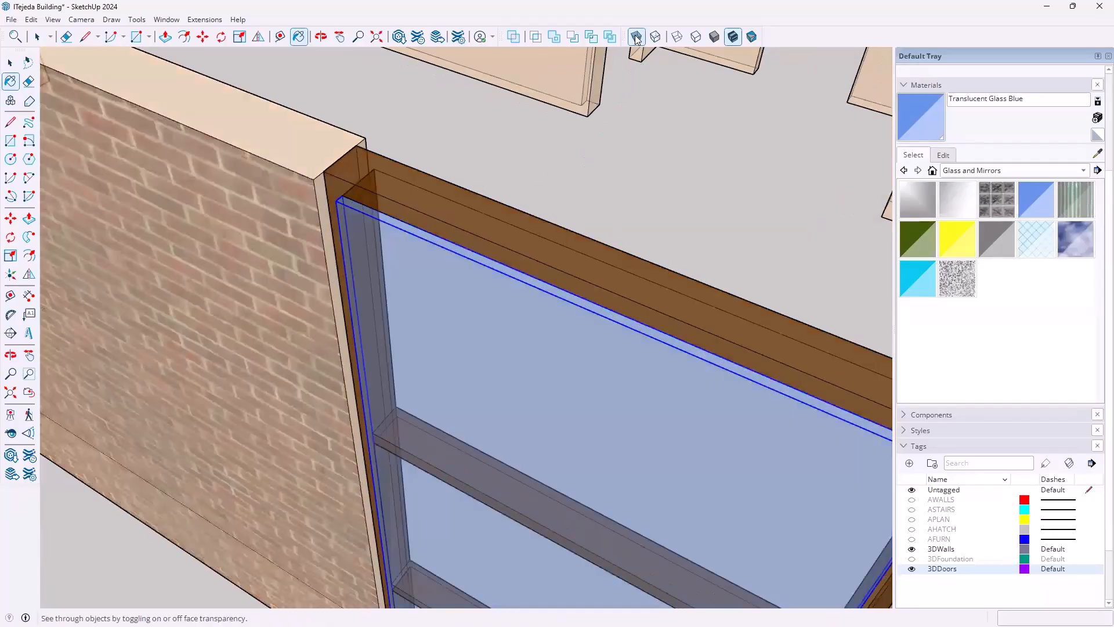
pyautogui.click(696, 38)
pyautogui.moveTo(437, 213)
pyautogui.mouseDown(button='middle')
pyautogui.moveTo(318, 204)
pyautogui.moveTo(206, 164)
pyautogui.moveTo(457, 331)
pyautogui.mouseUp(button='middle')
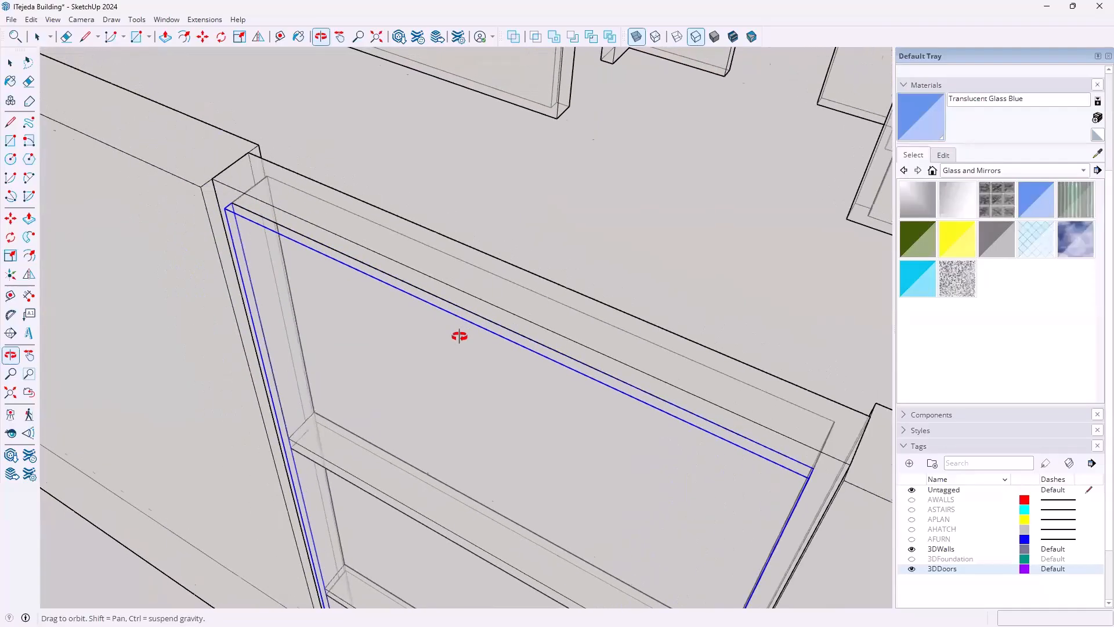
# - Move the glass pane from the midpoint of its upper corner edge to the midpoint of the frame's depth
pyautogui.scroll(8, 405, 268)
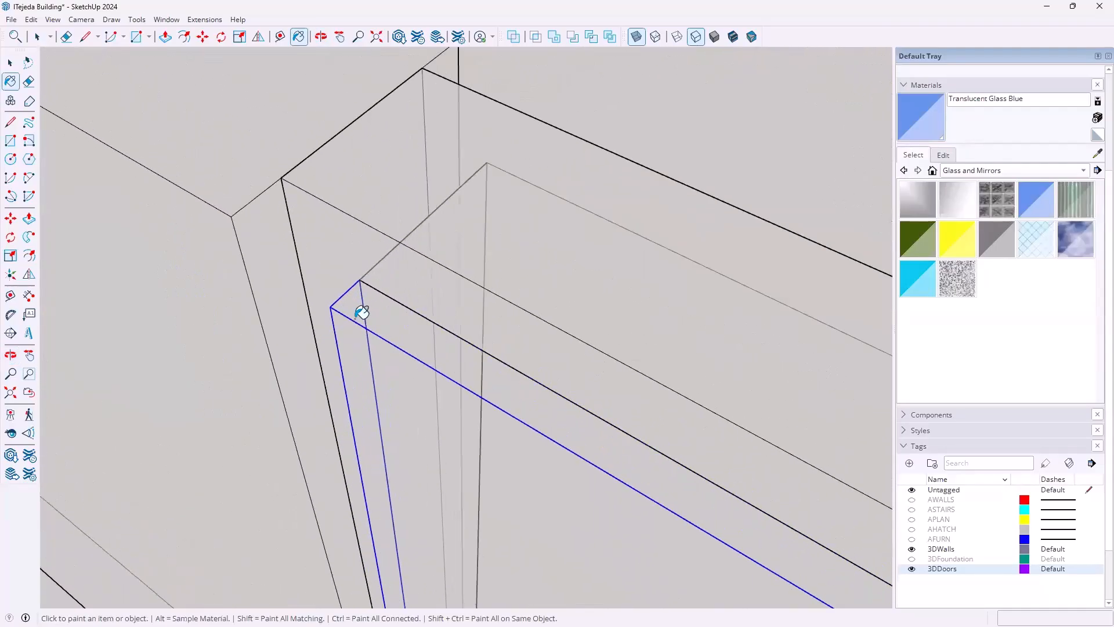
pyautogui.press('m')
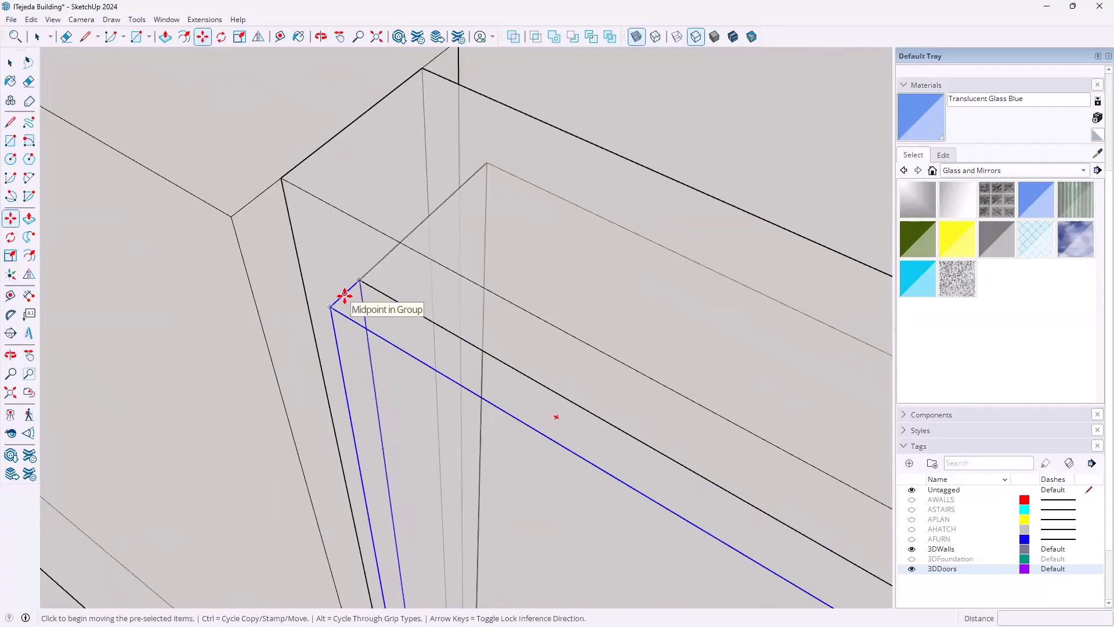
pyautogui.click(345, 297)
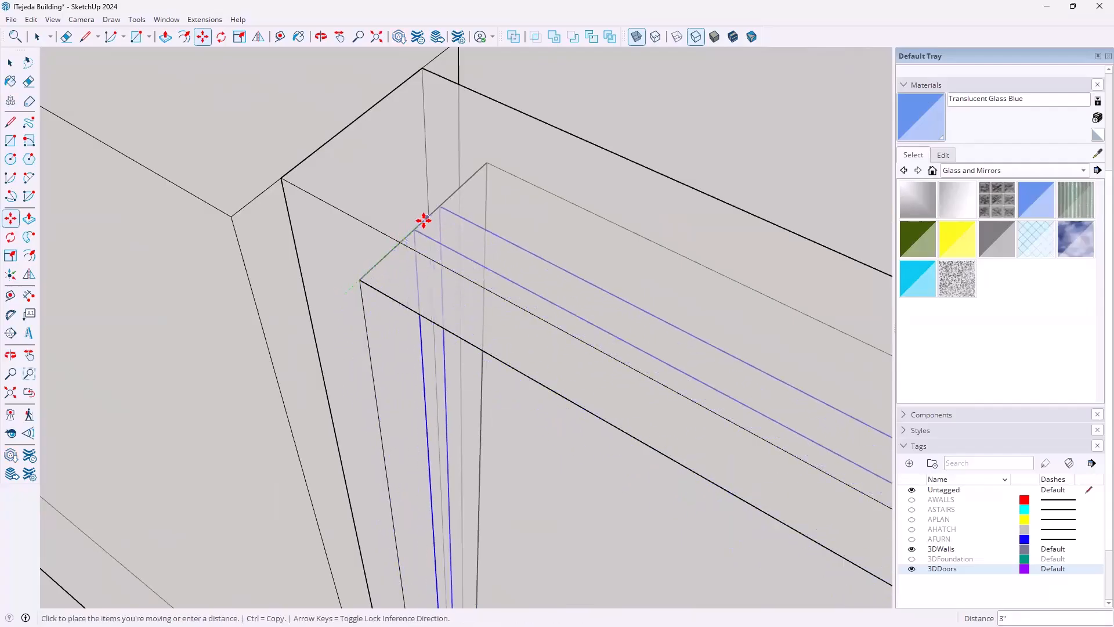
pyautogui.moveTo(405, 249); pyautogui.dragTo(420, 226, button='middle')
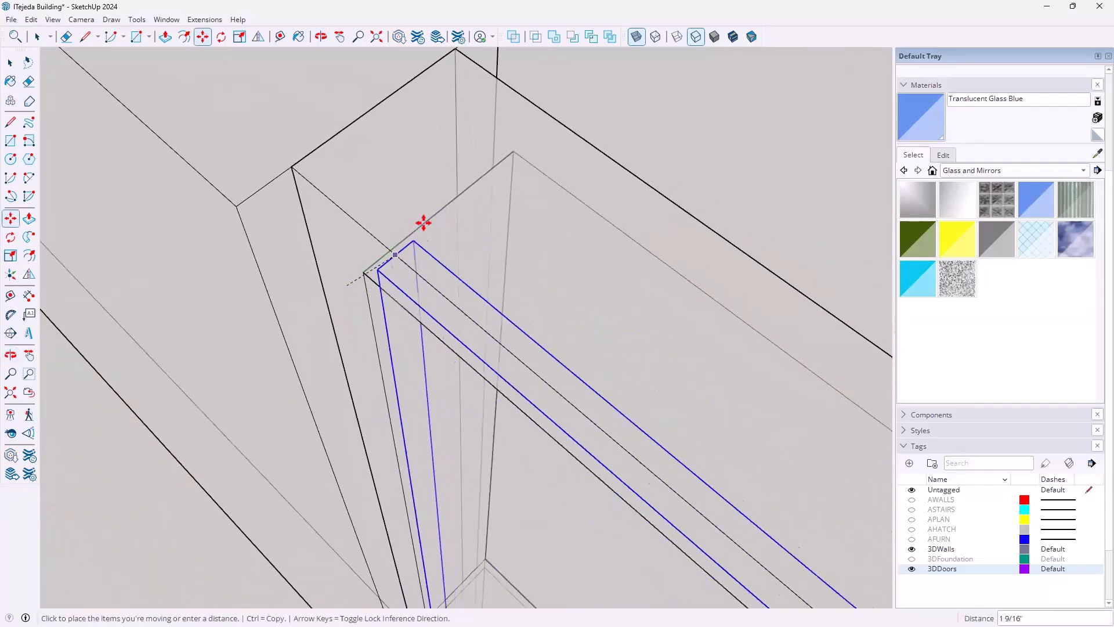
pyautogui.click(436, 216)
pyautogui.scroll(-5, 442, 221)
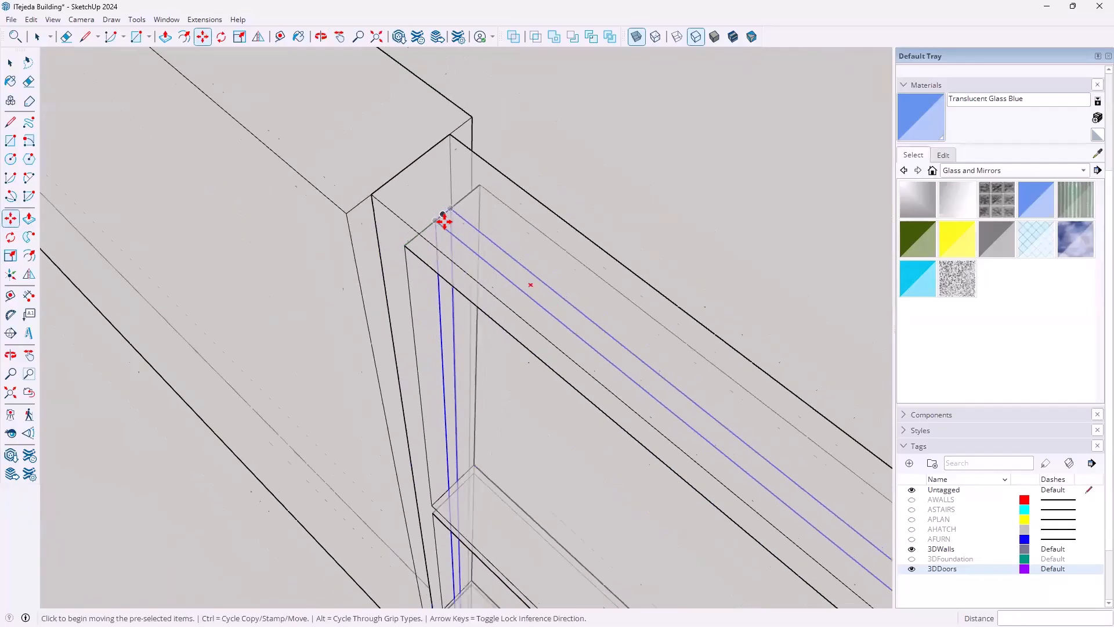
pyautogui.scroll(-4, 442, 226)
pyautogui.moveTo(411, 513); pyautogui.dragTo(574, 383, button='middle')
pyautogui.press('space')
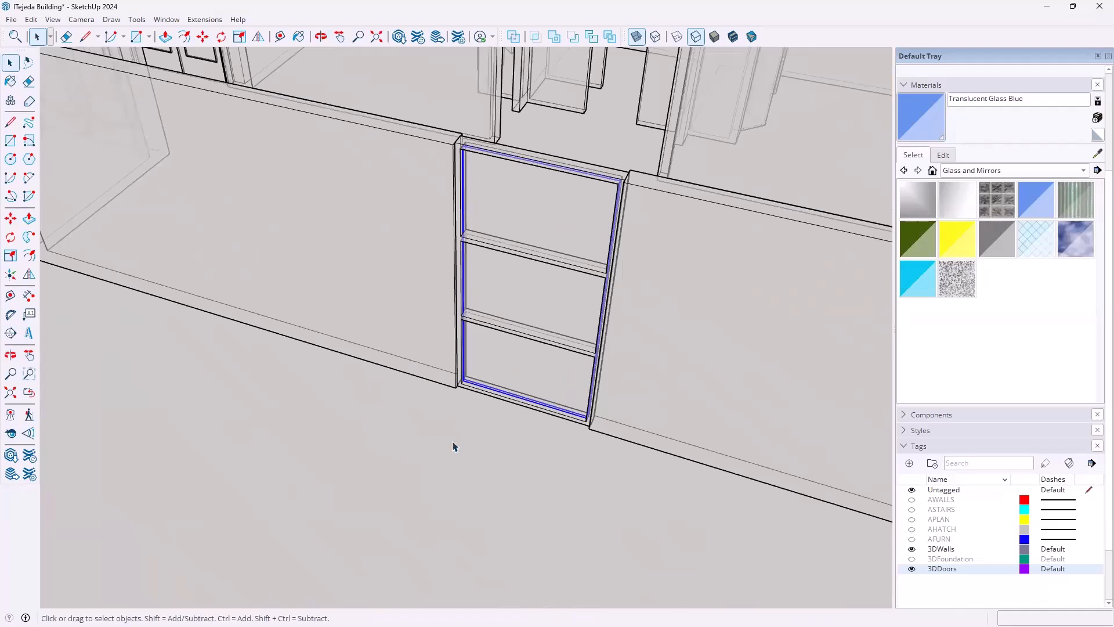
# - Switch the display to Shaded with Textures without X-ray and show the 3DFoundation tag
pyautogui.click(733, 38)
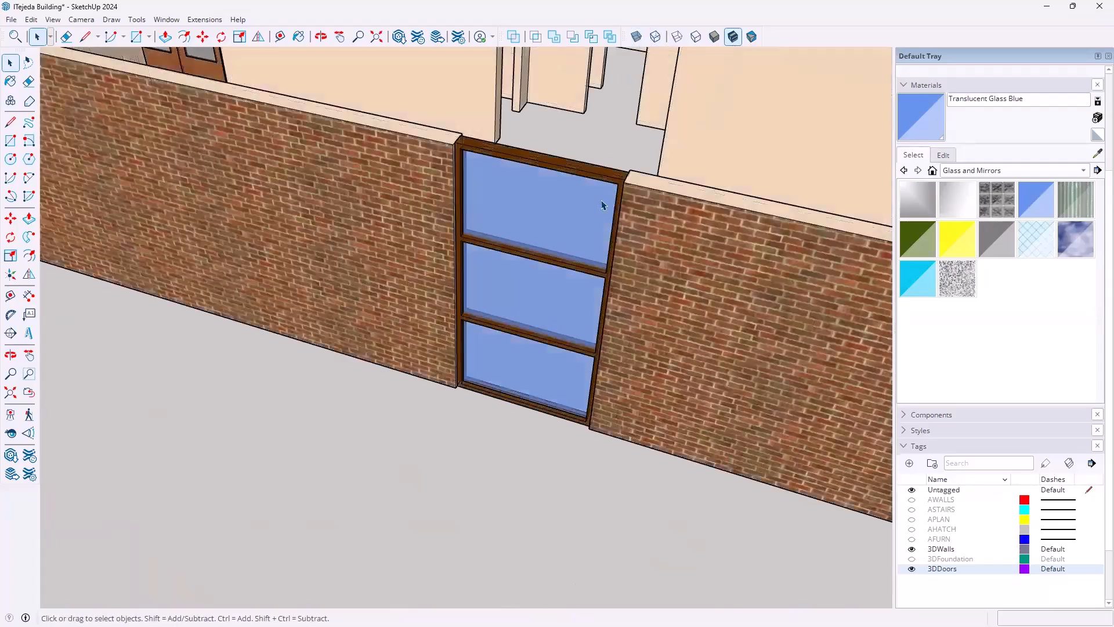
pyautogui.scroll(-5, 593, 223)
pyautogui.moveTo(430, 394)
pyautogui.mouseDown(button='middle')
pyautogui.moveTo(423, 406)
pyautogui.moveTo(529, 422)
pyautogui.moveTo(306, 286)
pyautogui.moveTo(261, 318)
pyautogui.moveTo(348, 383)
pyautogui.moveTo(542, 460)
pyautogui.moveTo(586, 464)
pyautogui.mouseUp(button='middle')
pyautogui.scroll(-6, 511, 415)
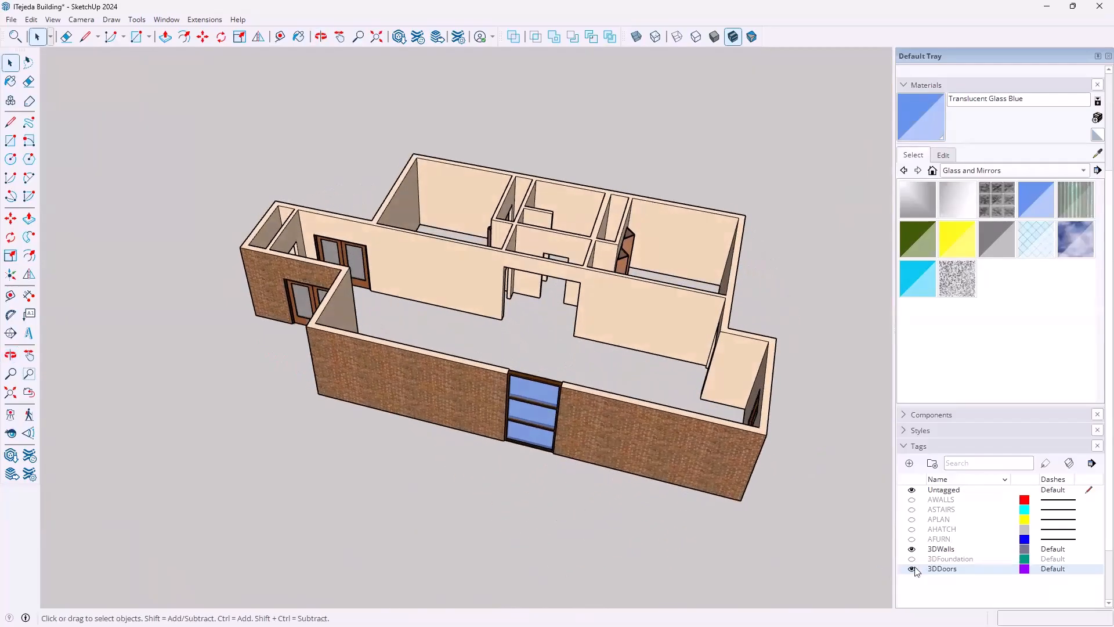
pyautogui.click(912, 559)
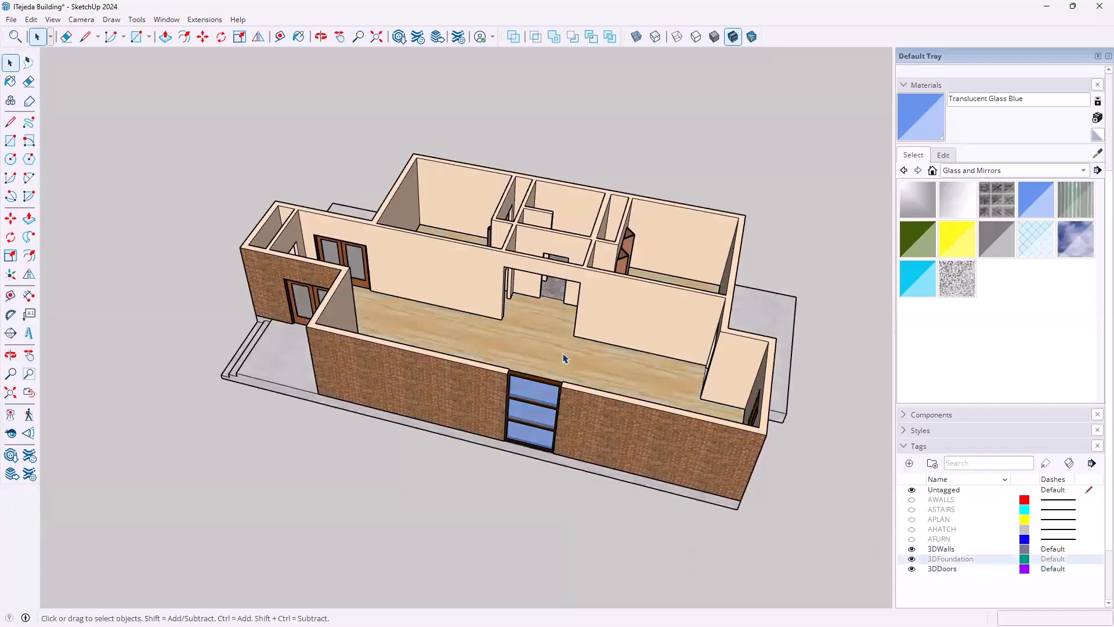
# - Examine the whole building from all sides, including the patio slab, entrance steps, doors and windows
pyautogui.moveTo(606, 417); pyautogui.dragTo(596, 306, button='middle')
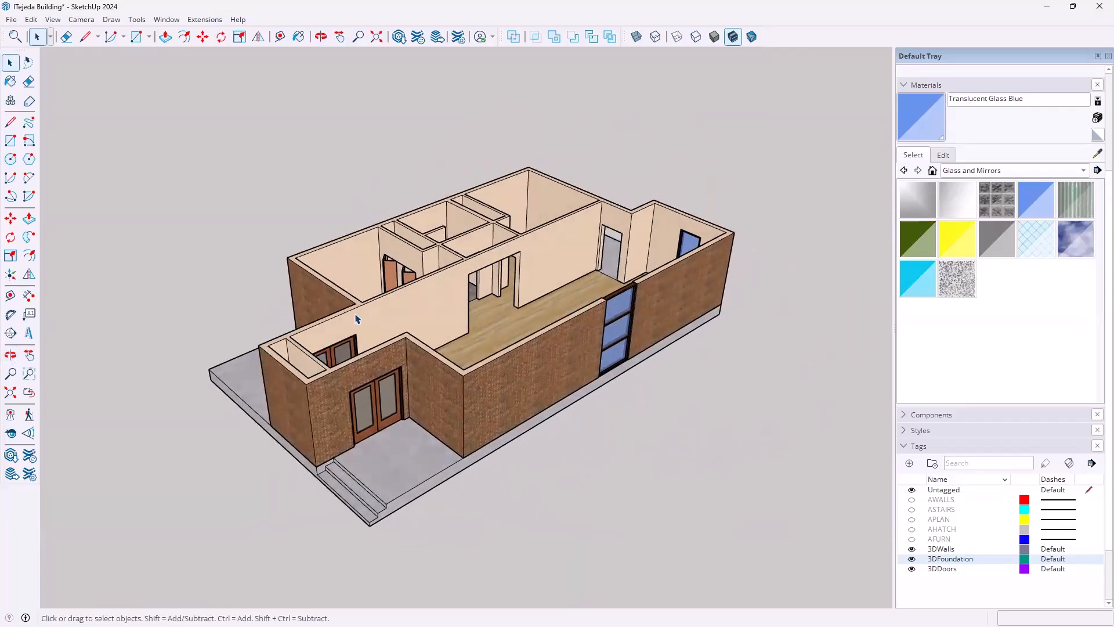
pyautogui.moveTo(556, 296); pyautogui.dragTo(547, 316, button='middle')
pyautogui.moveTo(398, 433); pyautogui.dragTo(405, 400, button='middle')
pyautogui.moveTo(492, 335); pyautogui.dragTo(524, 336, button='middle')
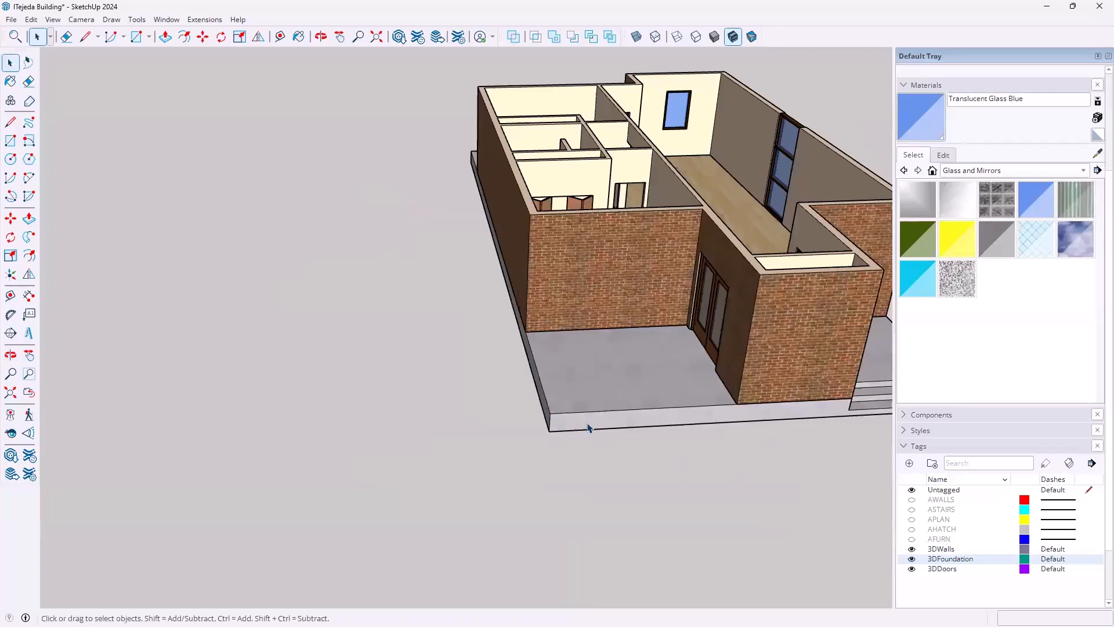
pyautogui.scroll(3, 644, 396)
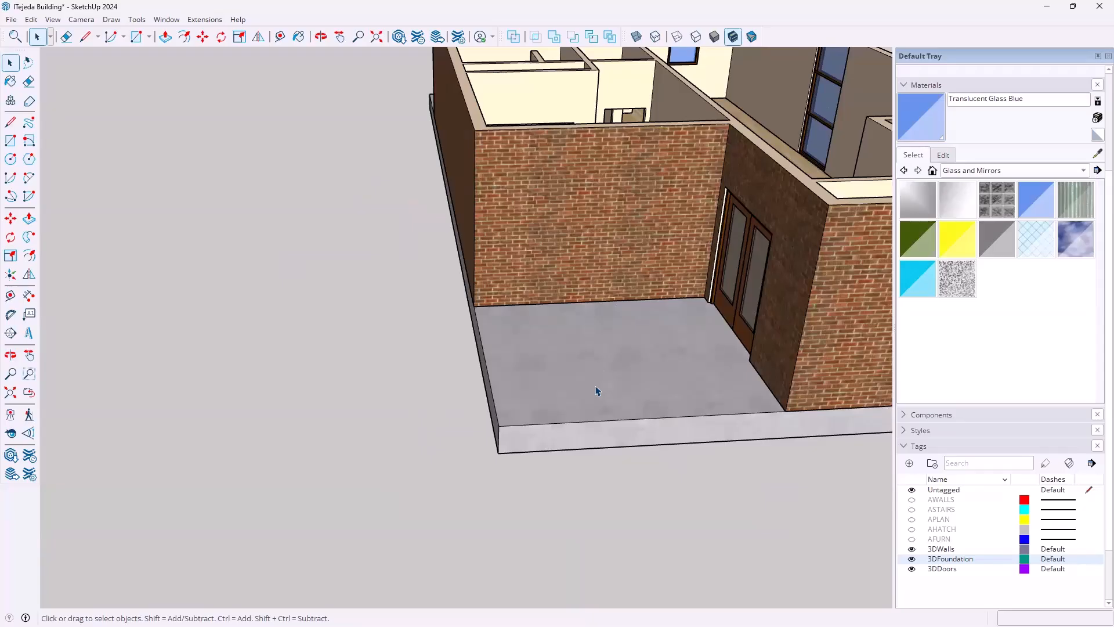
pyautogui.moveTo(571, 319); pyautogui.dragTo(435, 227, button='middle')
pyautogui.scroll(-5, 648, 302)
pyautogui.moveTo(663, 304); pyautogui.dragTo(373, 374, button='middle')
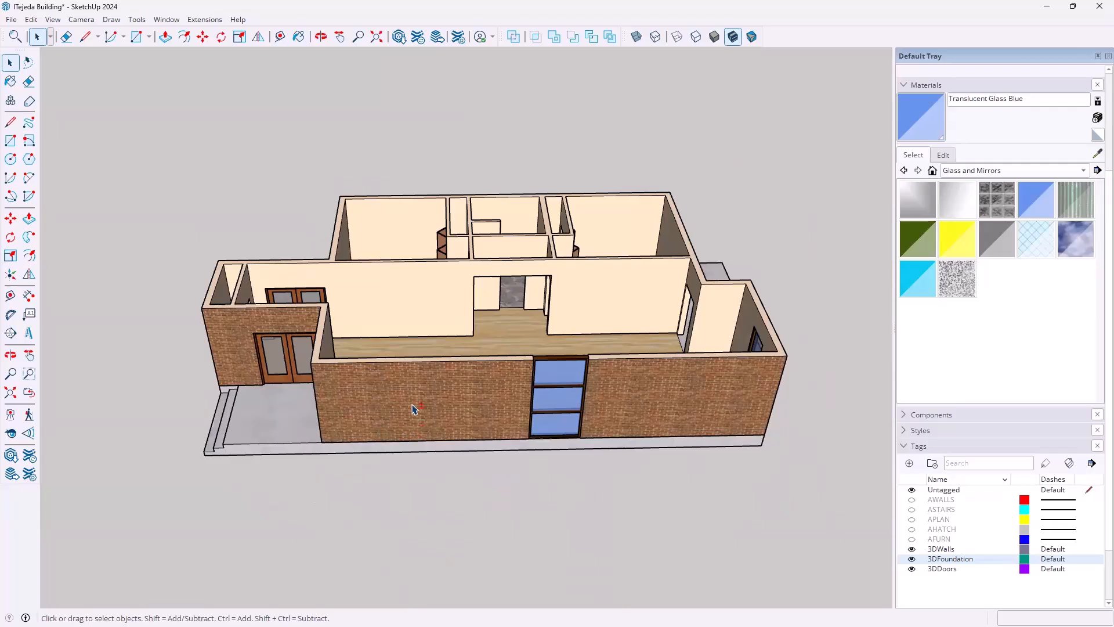
pyautogui.moveTo(459, 364); pyautogui.dragTo(673, 358, button='middle')
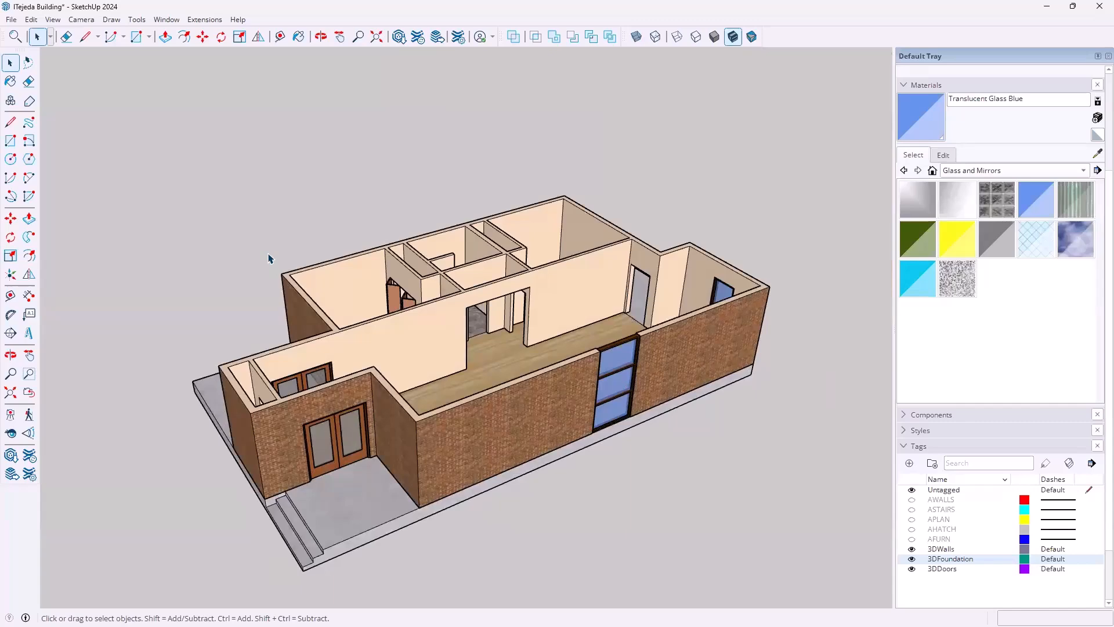